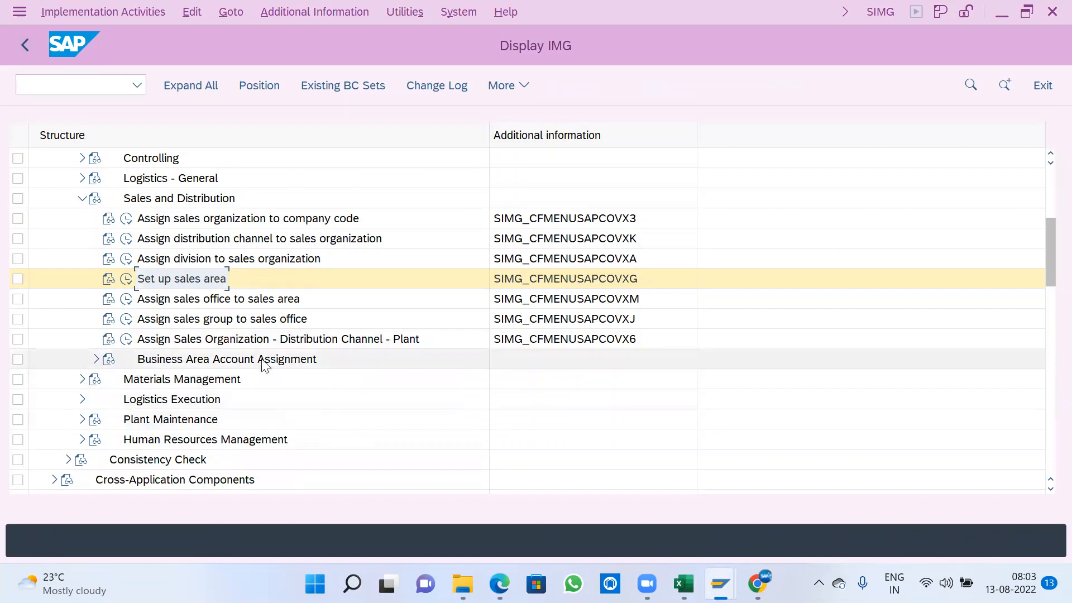
- Switch to the Points-3 workbook in Excel and enter SALE LINE in cell E15, above S.ORG
click(205, 278)
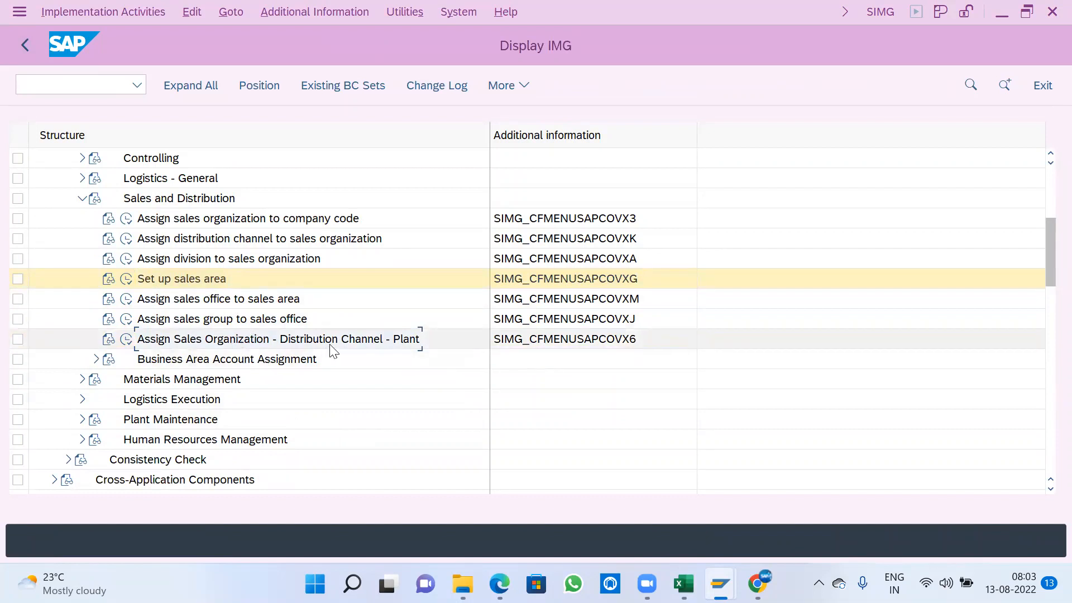
click(683, 583)
click(422, 436)
drag(346, 358, 402, 357)
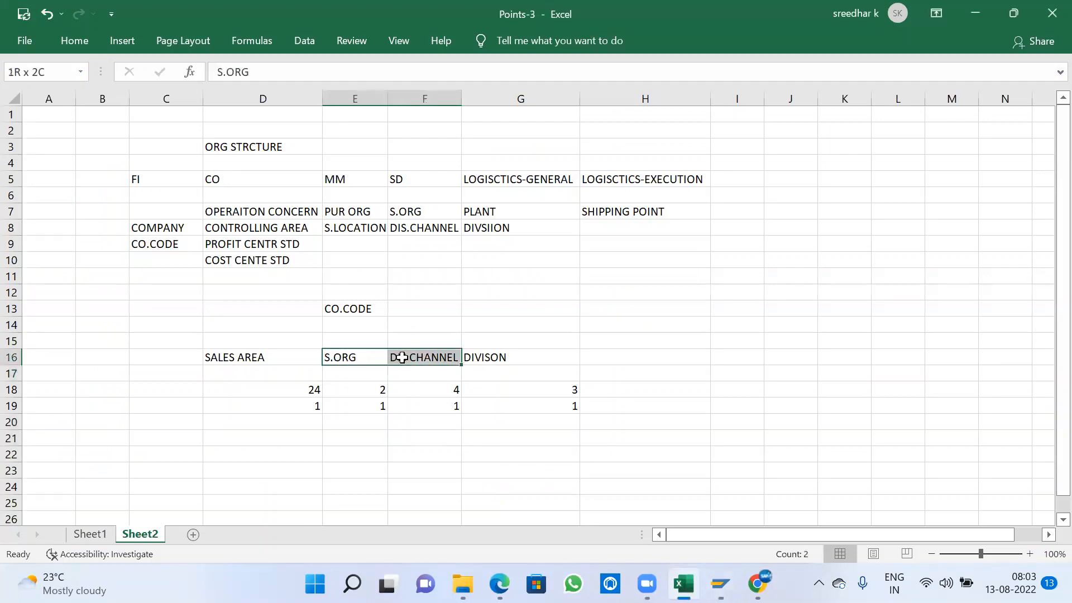
click(343, 342)
text(SALE LINE)
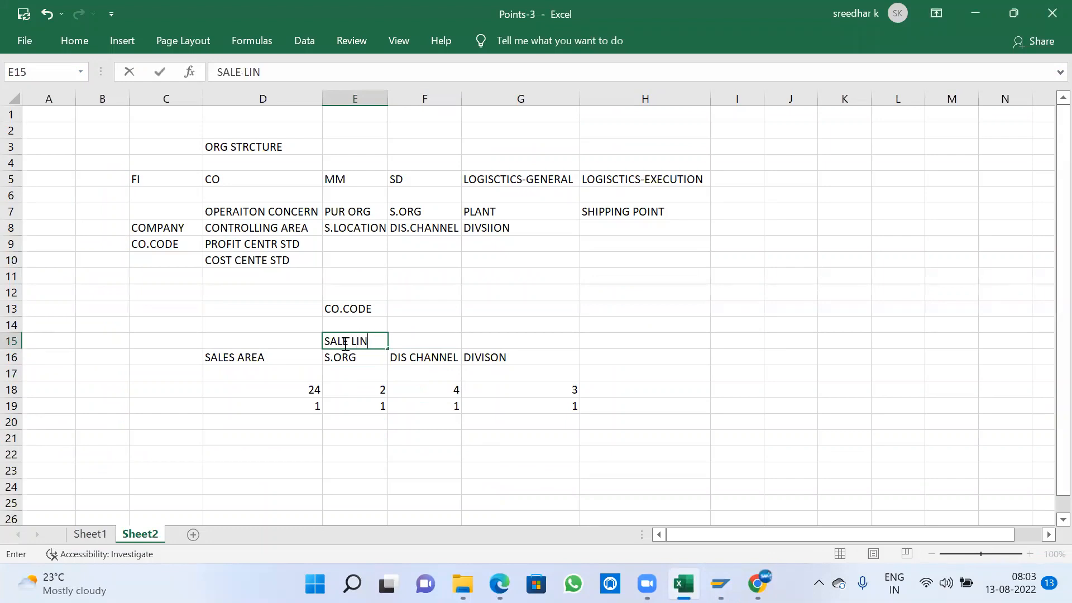
key(Tab)
- Enter PLANT in cell G15, above the DIVISON heading
drag(341, 359, 494, 357)
click(257, 361)
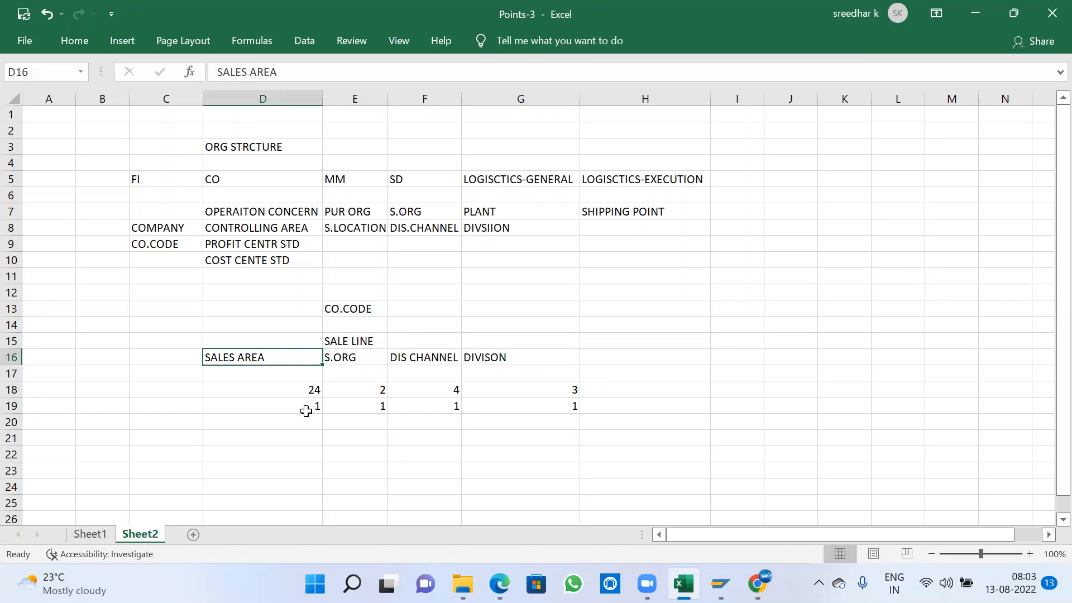
drag(343, 356, 419, 357)
drag(355, 341, 402, 342)
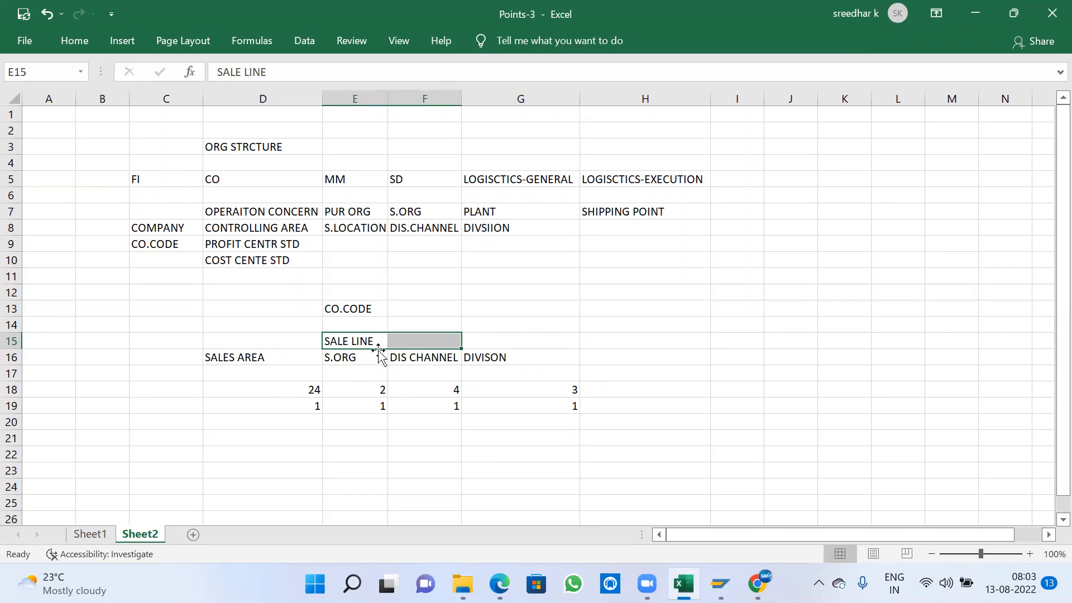
click(487, 341)
text(PLANT)
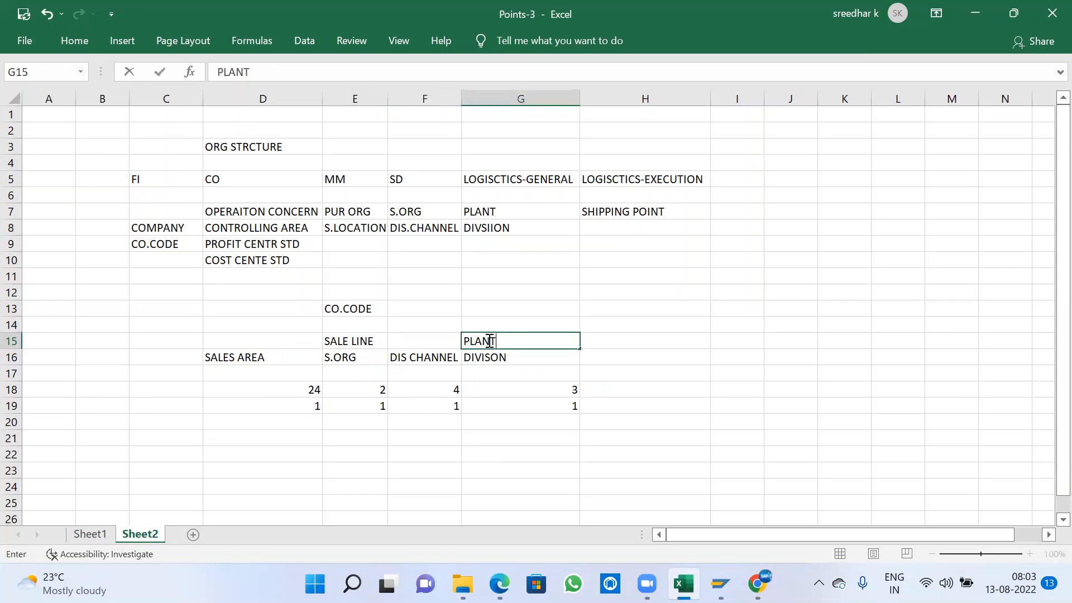
- Switch back to SAP and start new entries in the Assign Sales Organization - Distribution Channel - Plant activity
key(alt+Tab)
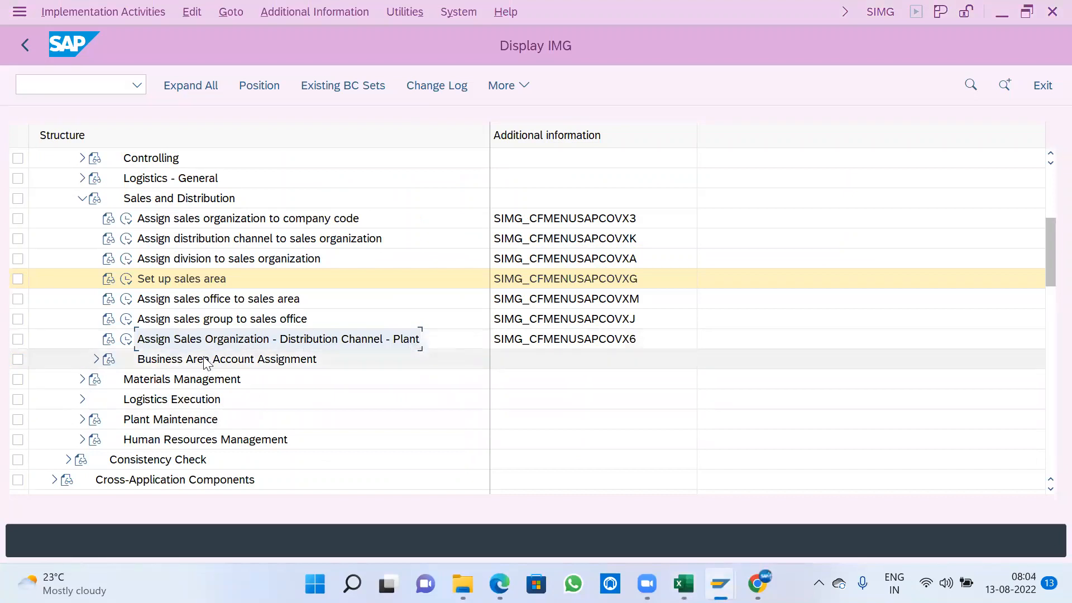
click(126, 339)
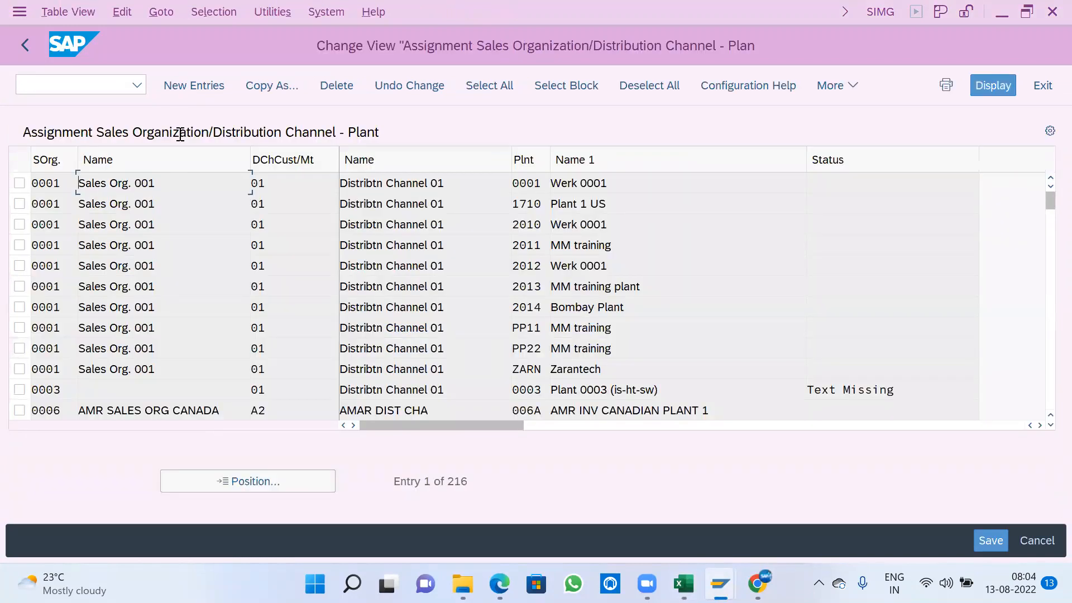
click(207, 84)
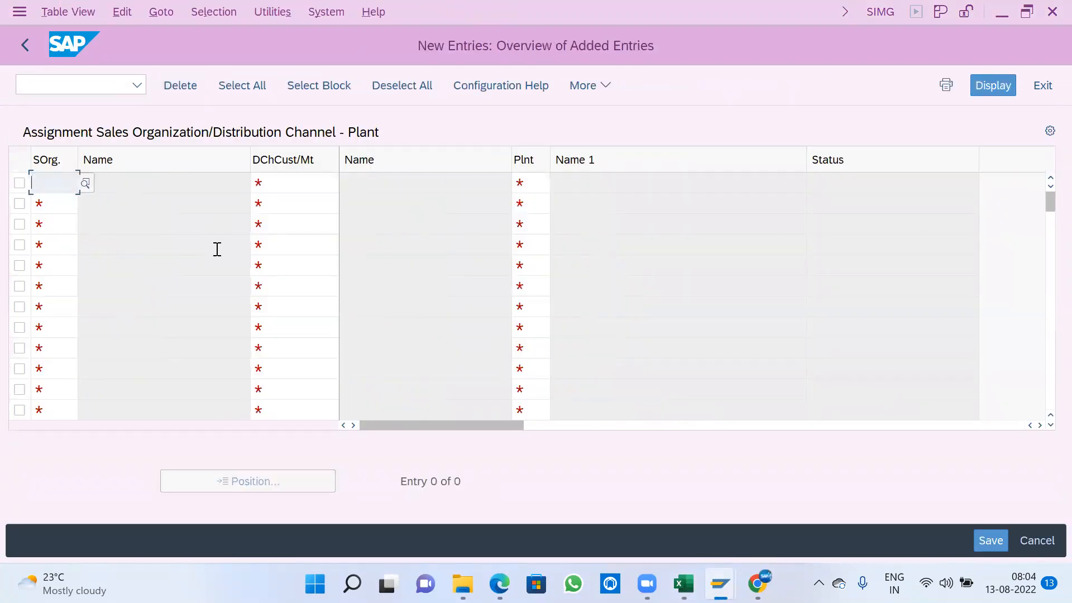
- Fill the first row with sales organization A100, distribution channel A1 and plant A100
text(A1)
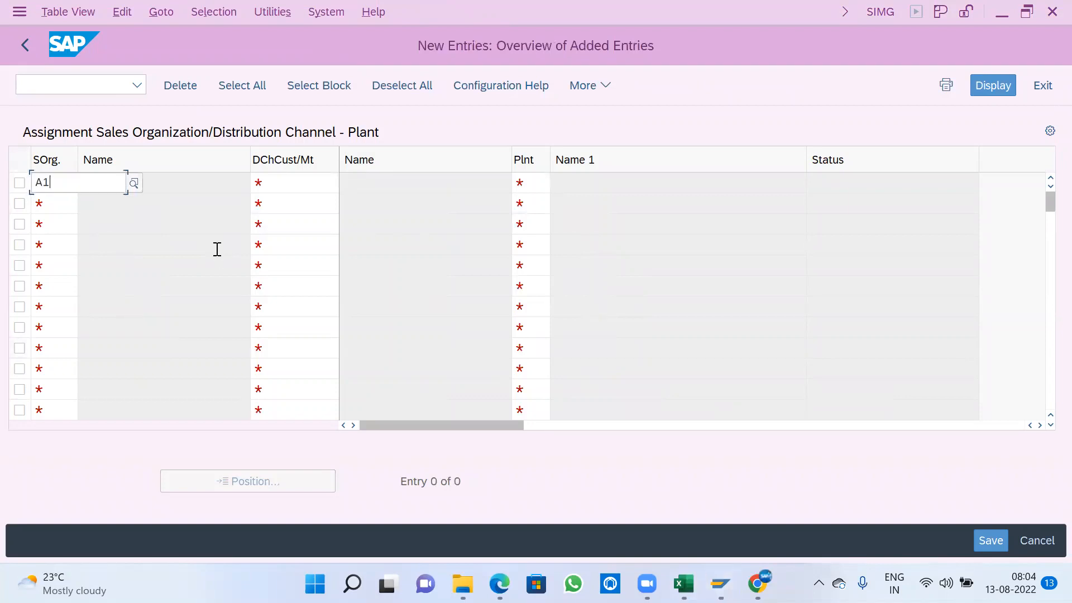
key(Down)
key(Return)
key(Tab)
text(A)
key(Down)
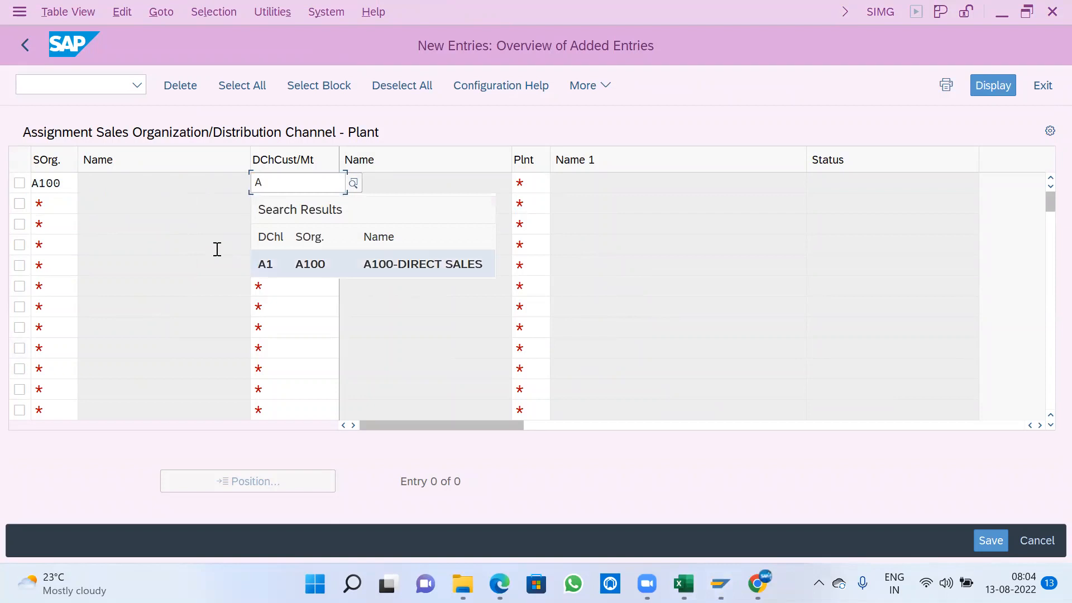
key(Return)
key(Tab)
text(A100)
key(Return)
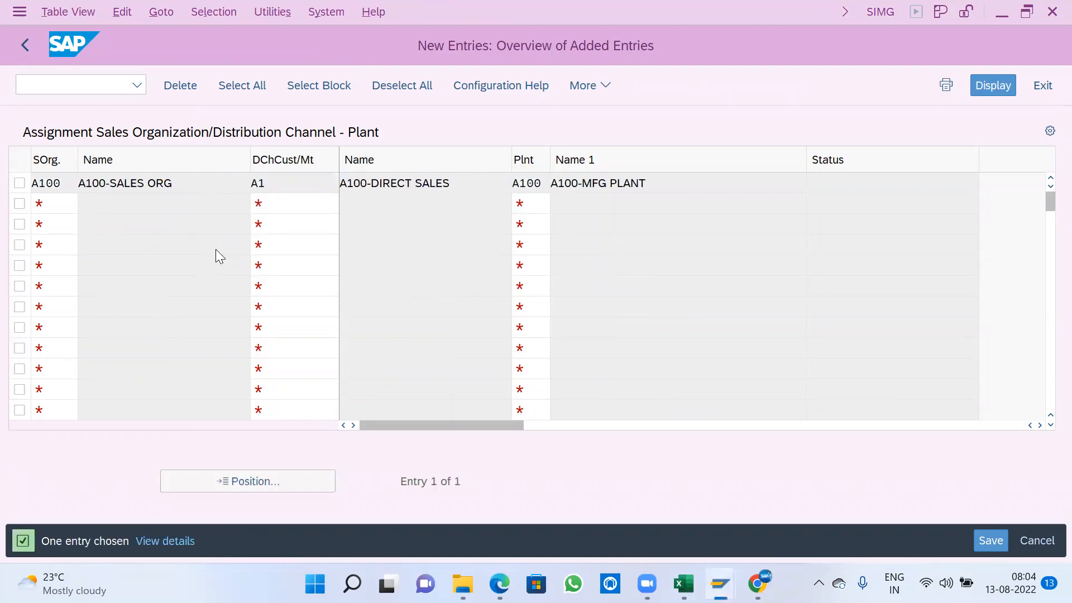
- Save the sales organization, distribution channel and plant assignment to the proposed customizing request and return to the IMG structure
key(ctrl+s)
click(443, 385)
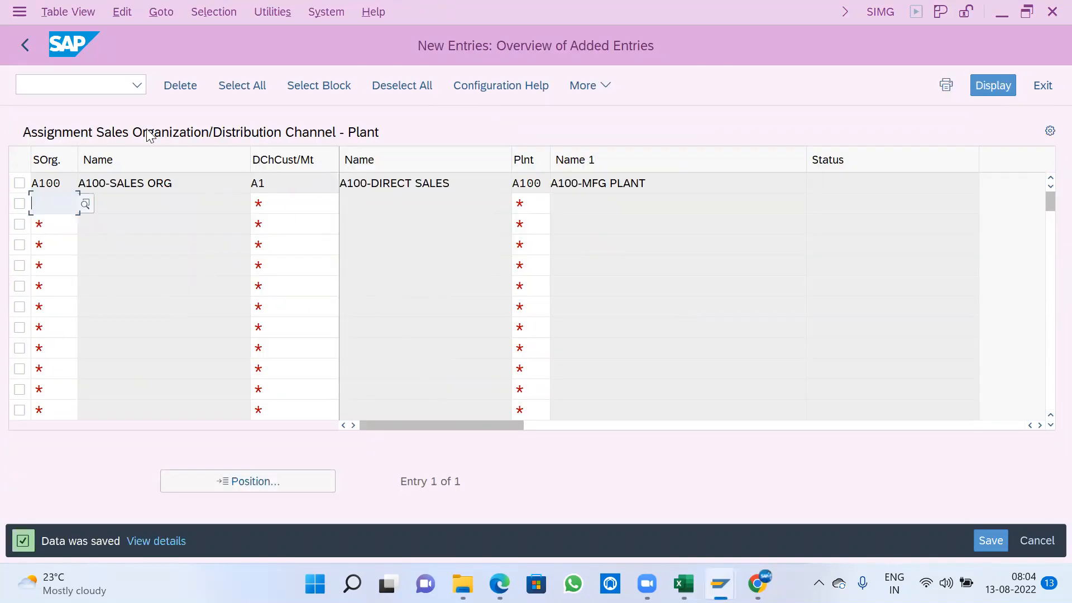
click(27, 44)
click(27, 44)
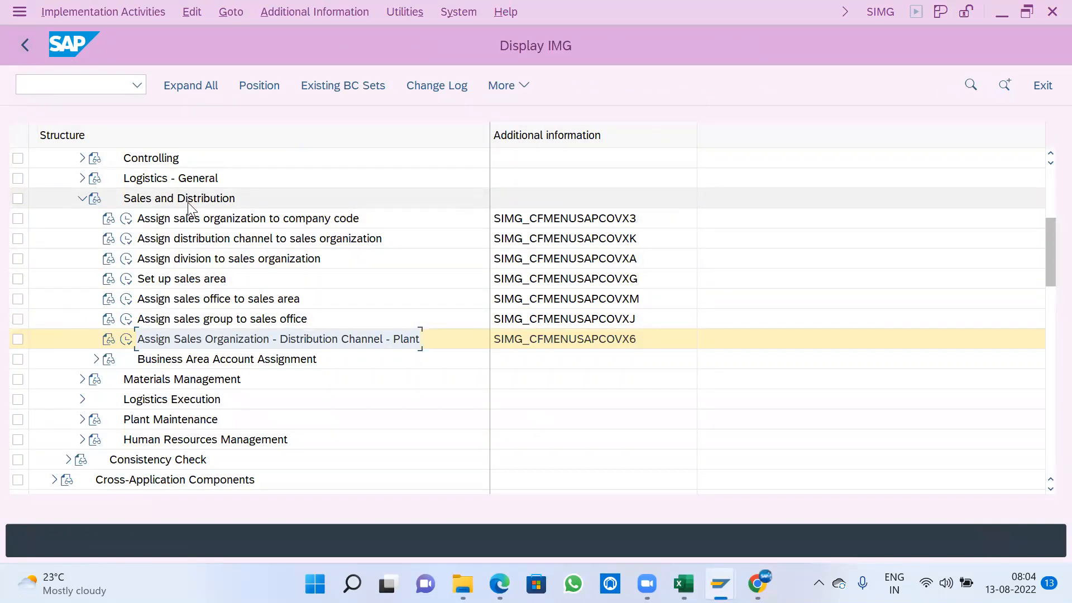
- Collapse Sales and Distribution and open the Assign purchasing organization to company code activity under Materials Management
click(81, 199)
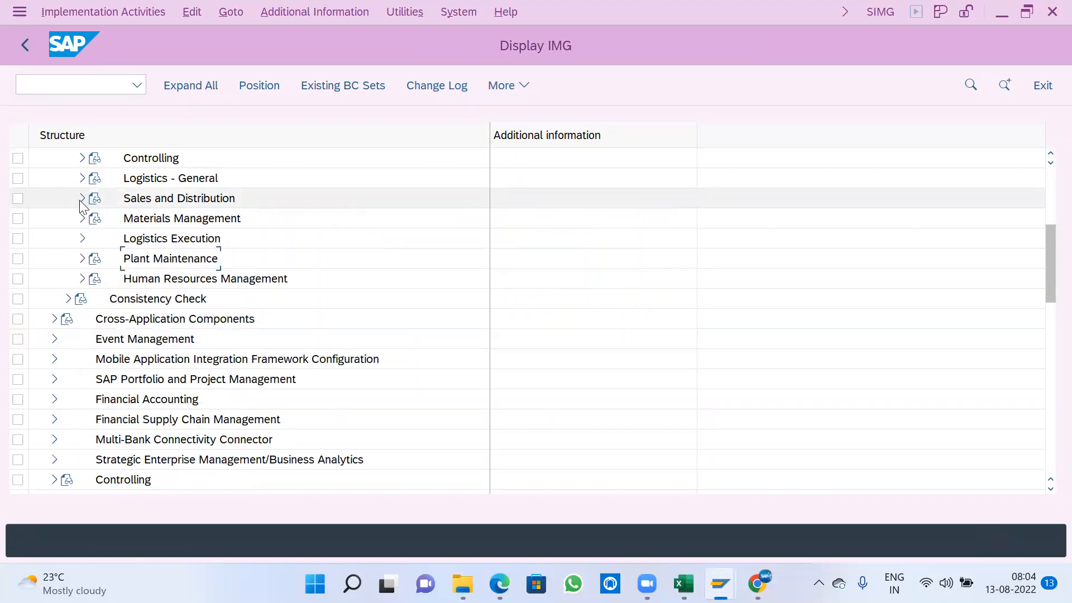
click(152, 224)
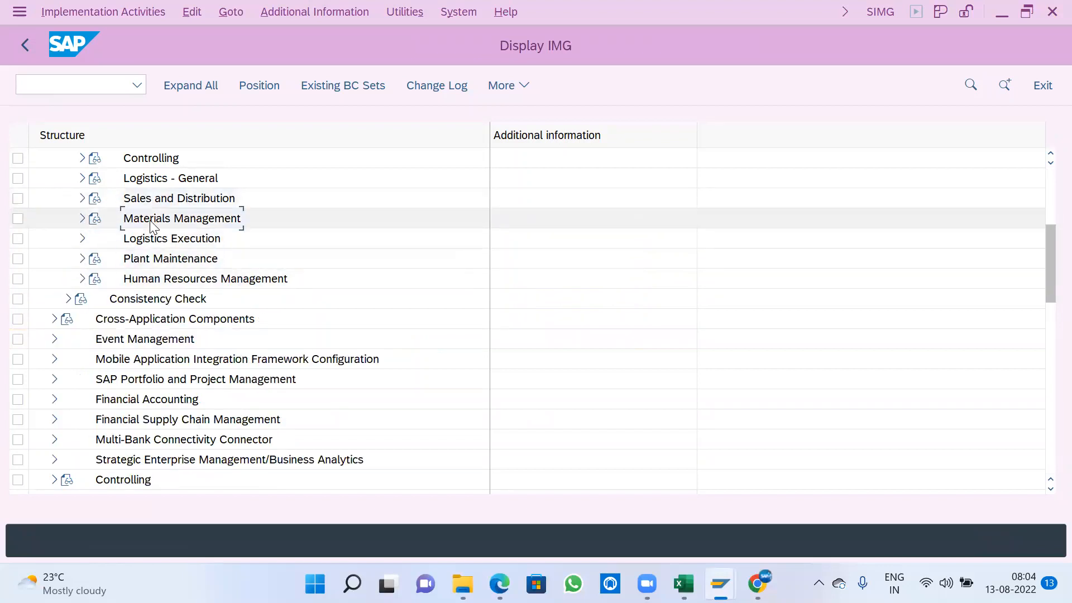
click(82, 219)
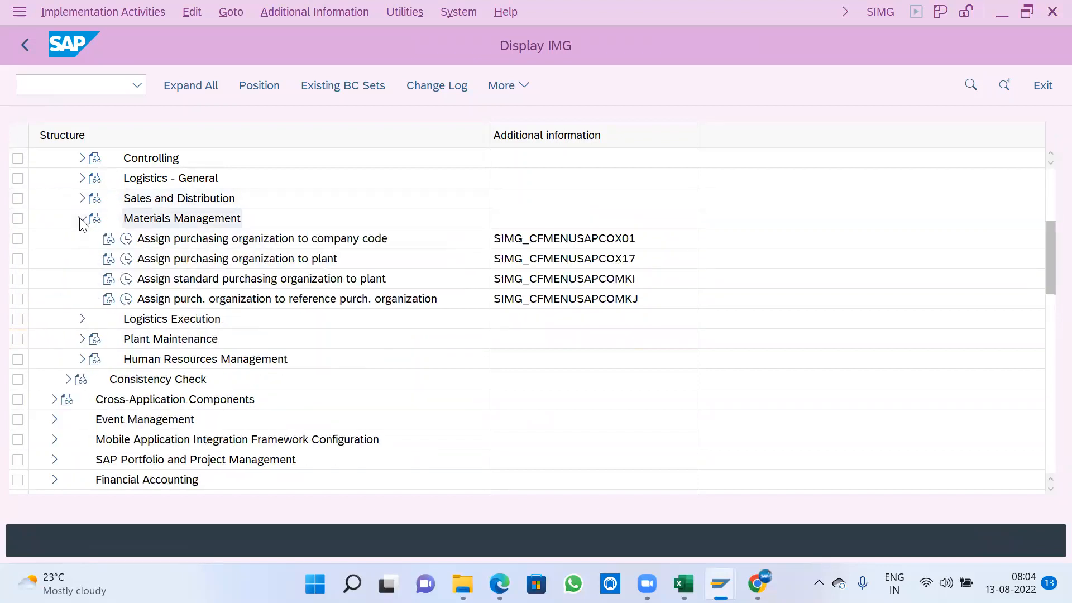
click(283, 241)
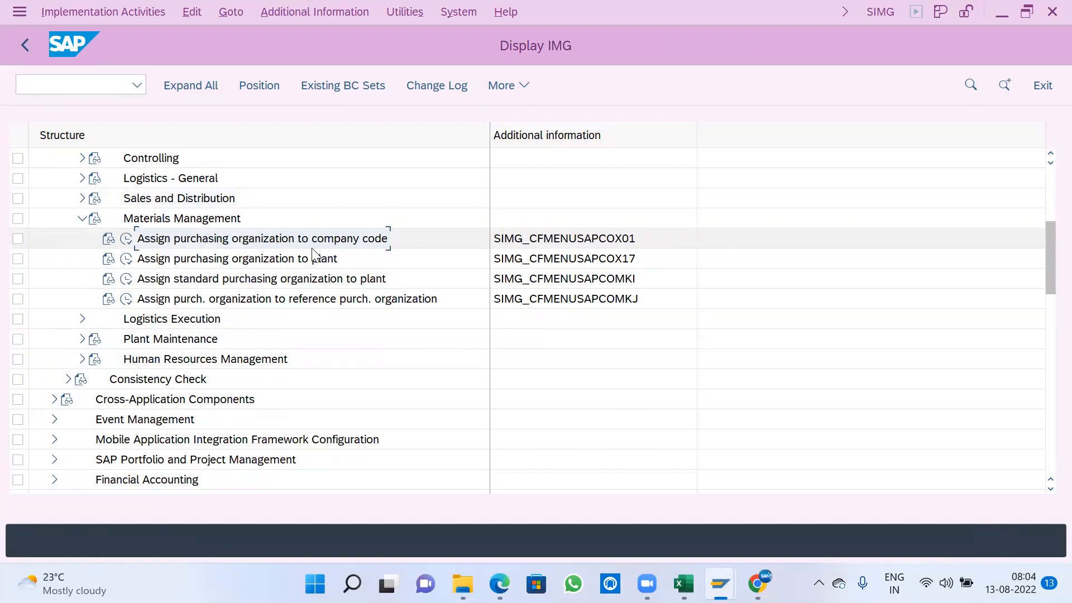
click(239, 261)
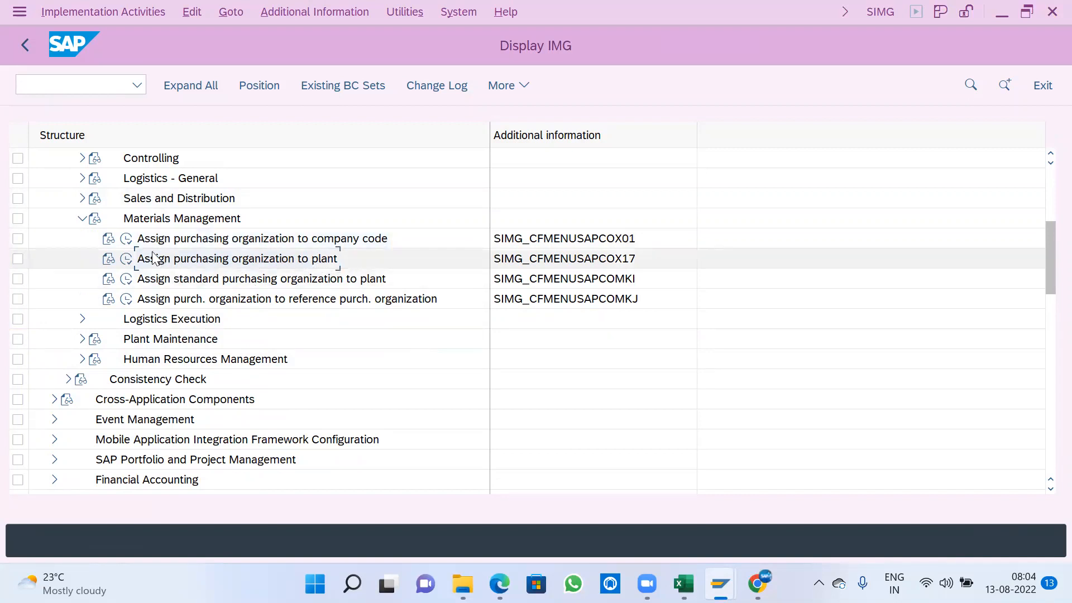
click(127, 242)
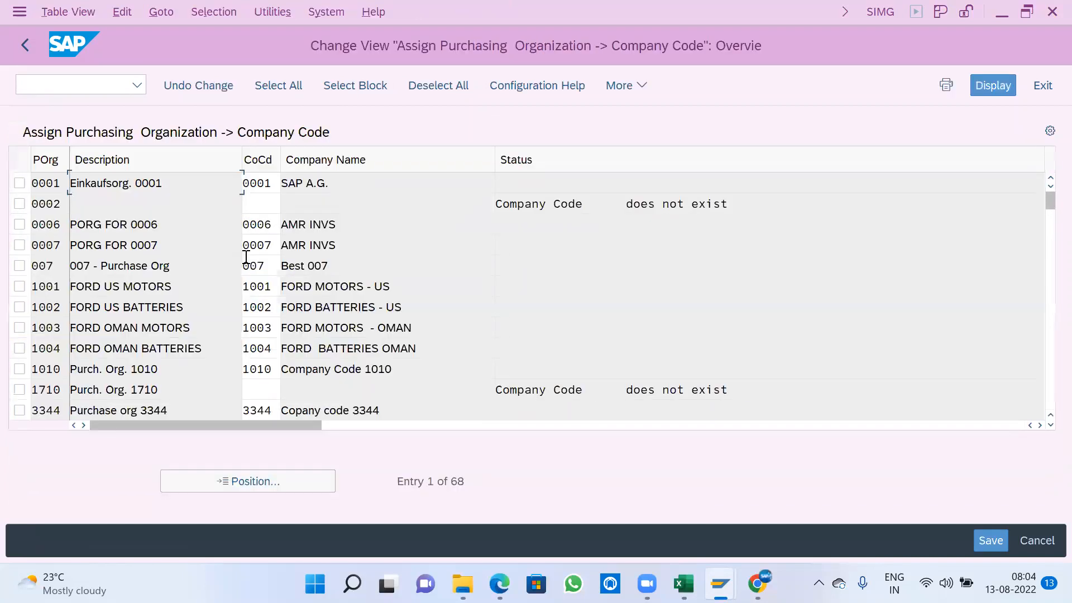
- Assign company code A100 to purchasing organization A100, saving it to the proposed customizing request, and return to the IMG
click(269, 479)
text(A100)
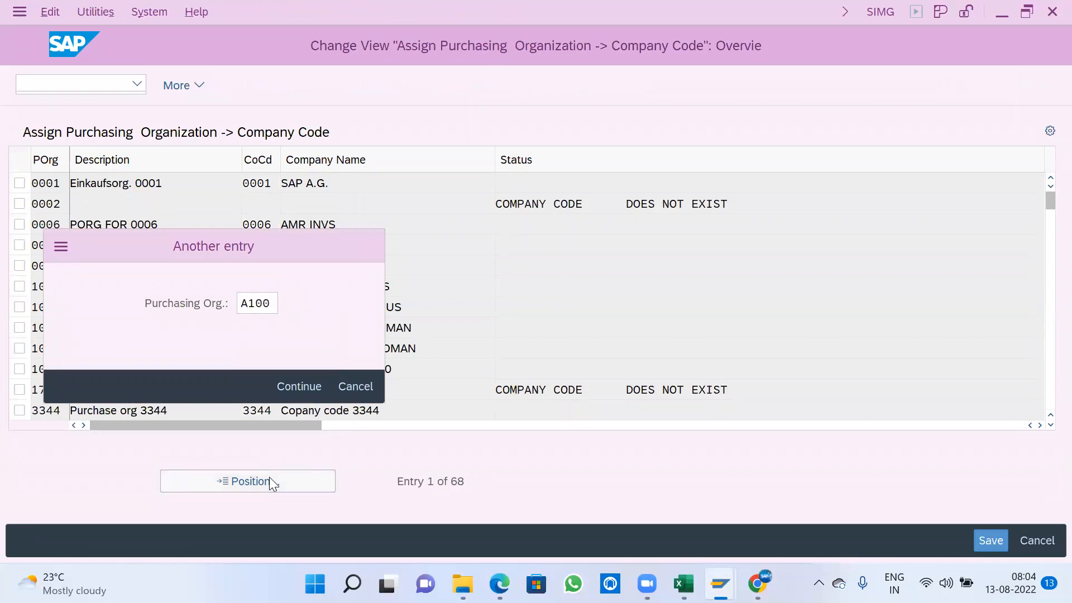
key(Return)
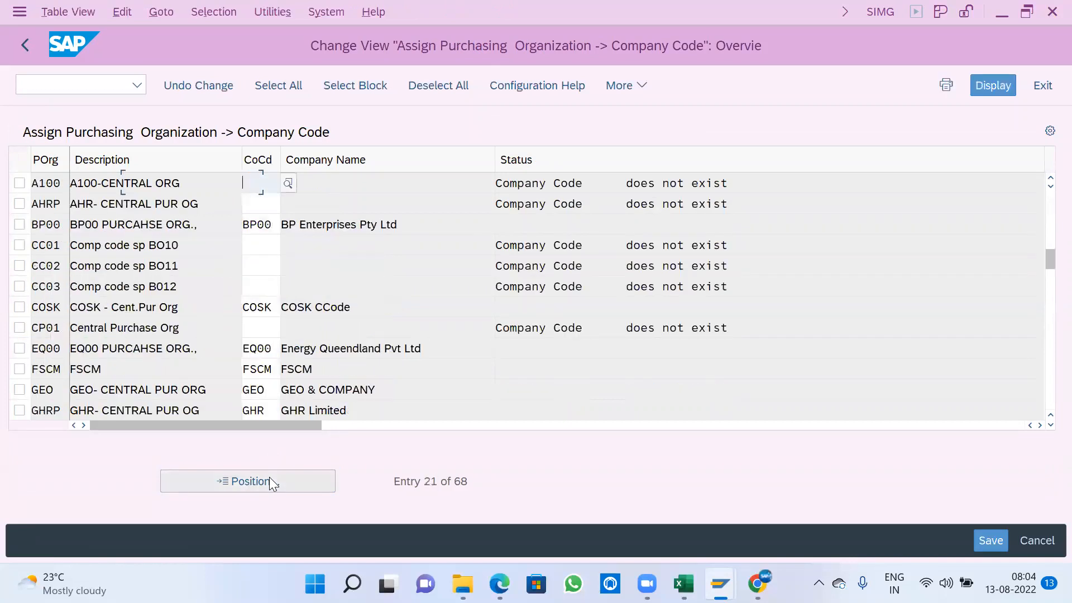
text(A100)
key(Return)
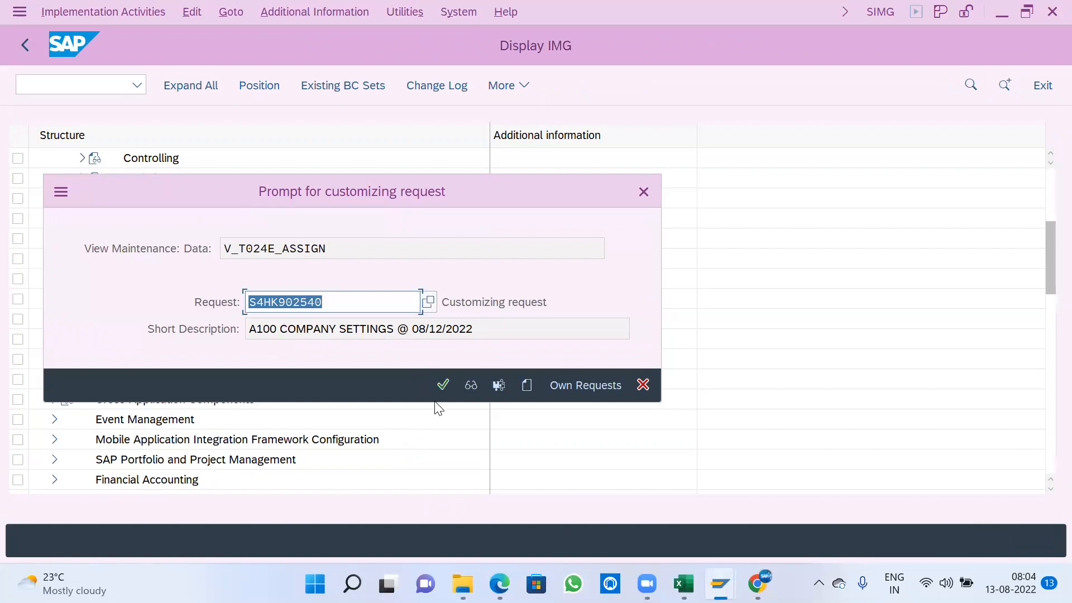
click(443, 385)
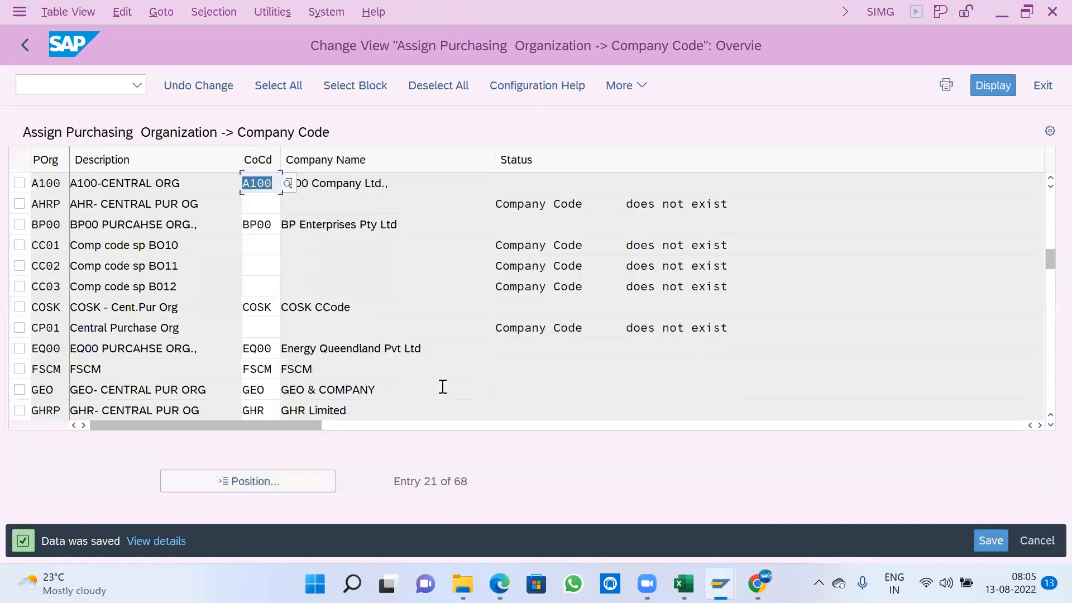
click(28, 47)
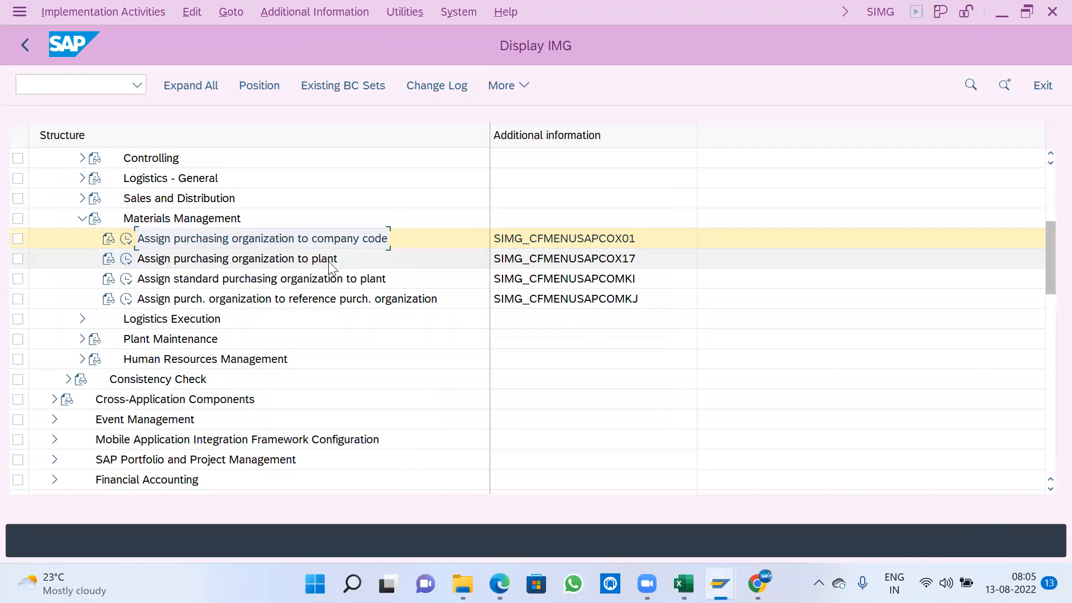
- Add a new entry assigning purchasing organization A100 to plant A100 in the Assign purchasing organization to plant activity
click(127, 260)
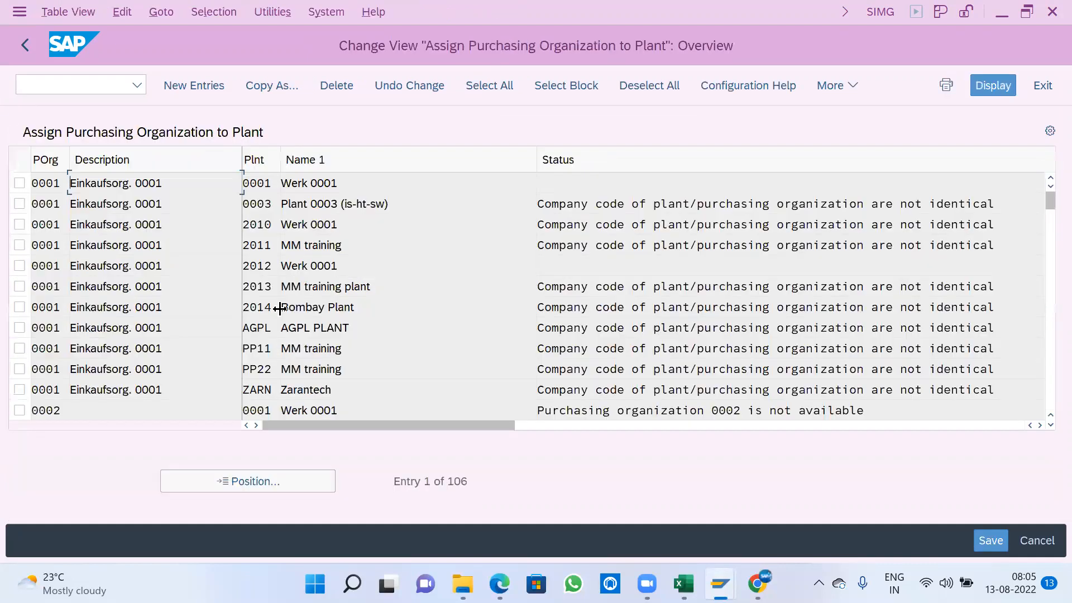
click(193, 85)
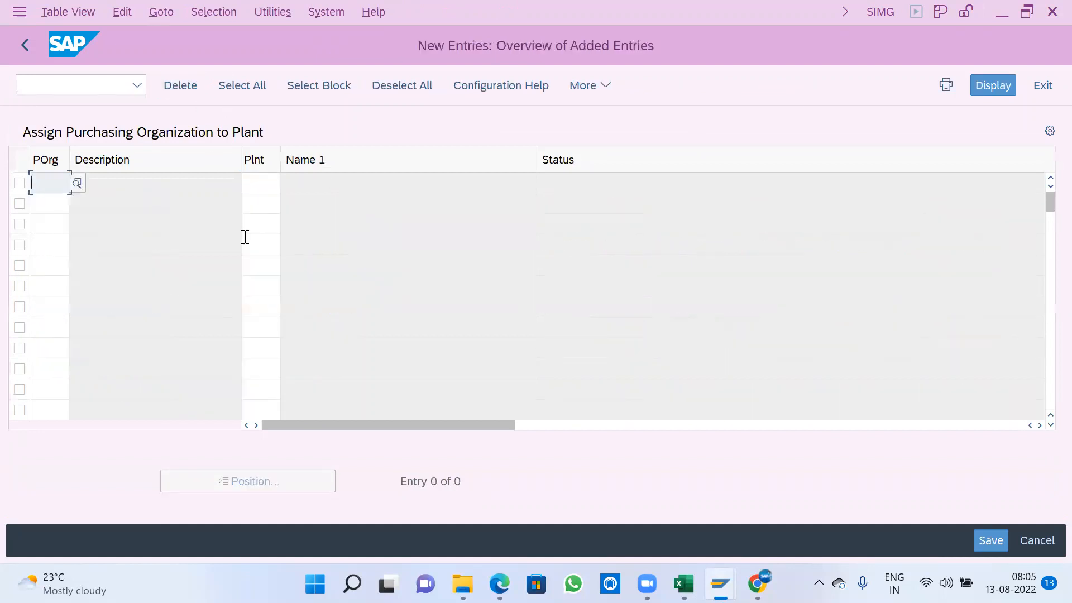
text(A100)
key(Tab)
text(A100)
key(Return)
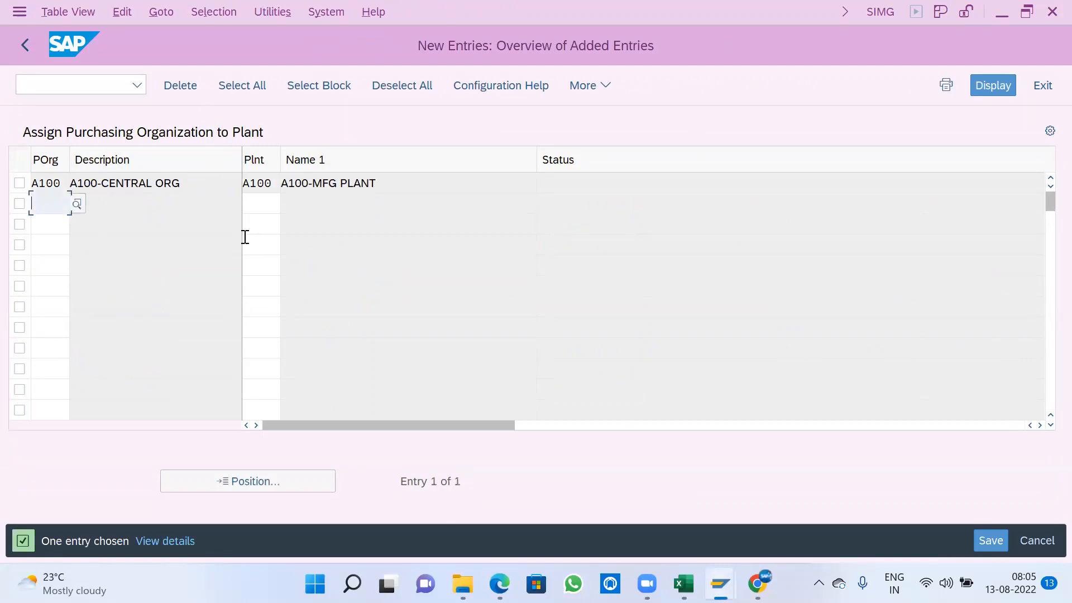
- Save the purchasing organization to plant assignment to the proposed customizing request and return to the IMG structure
click(193, 185)
click(393, 183)
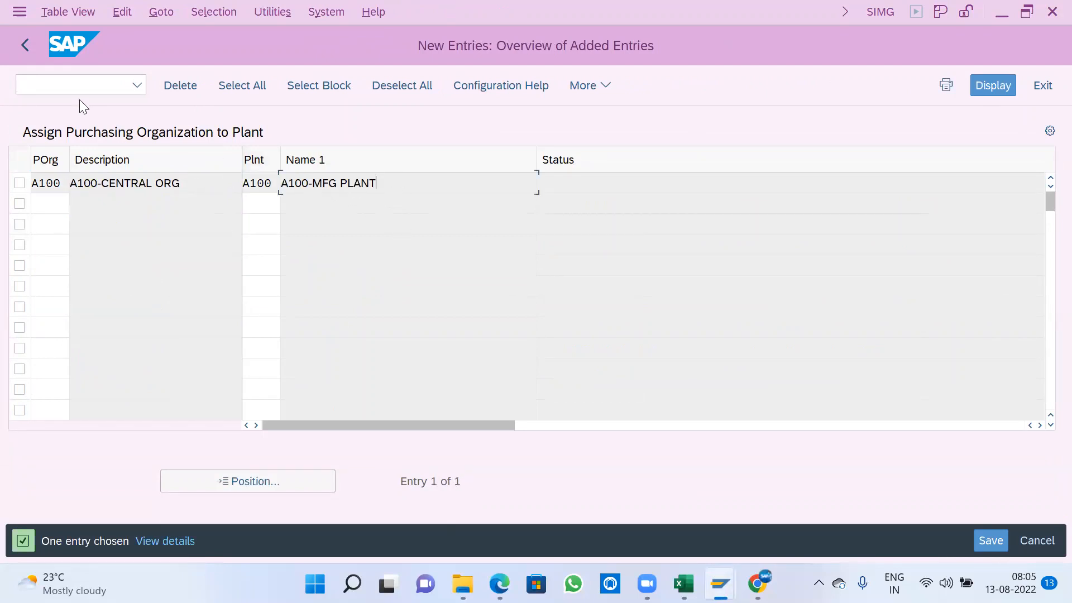
click(1000, 544)
click(450, 385)
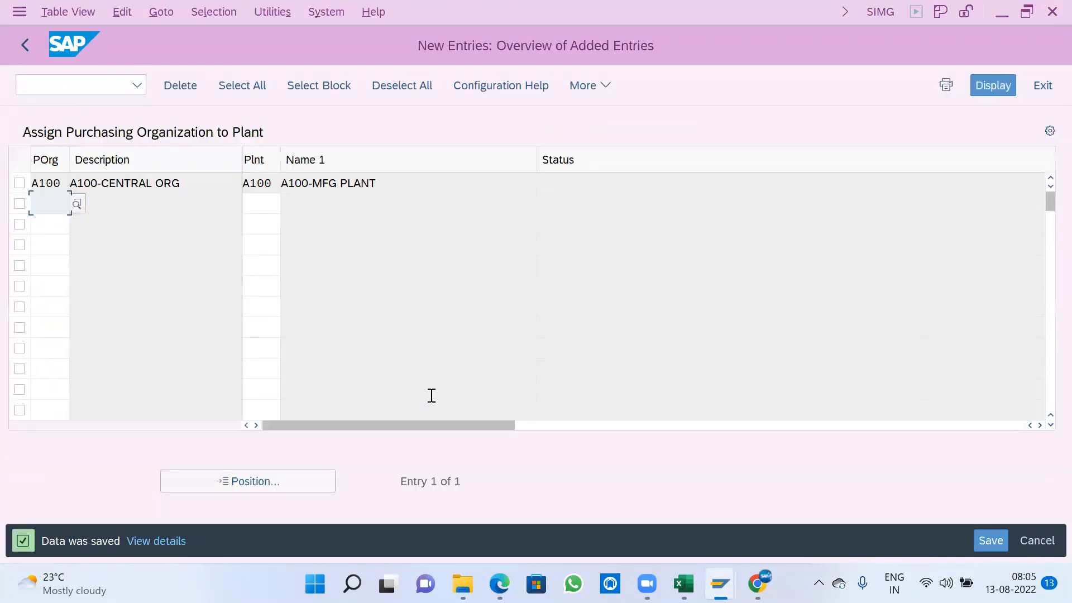
click(17, 44)
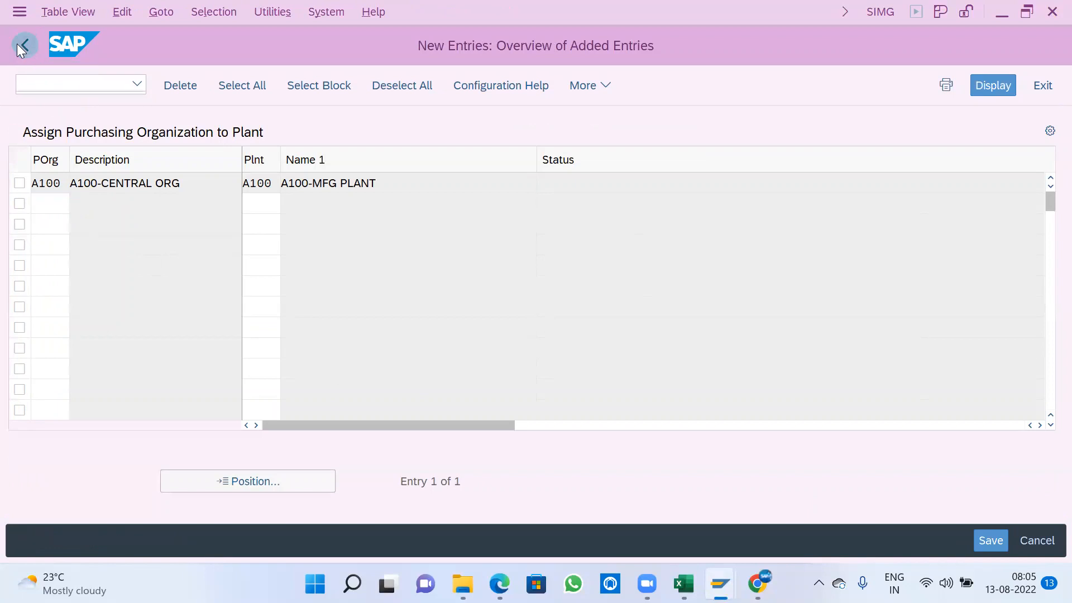
click(18, 44)
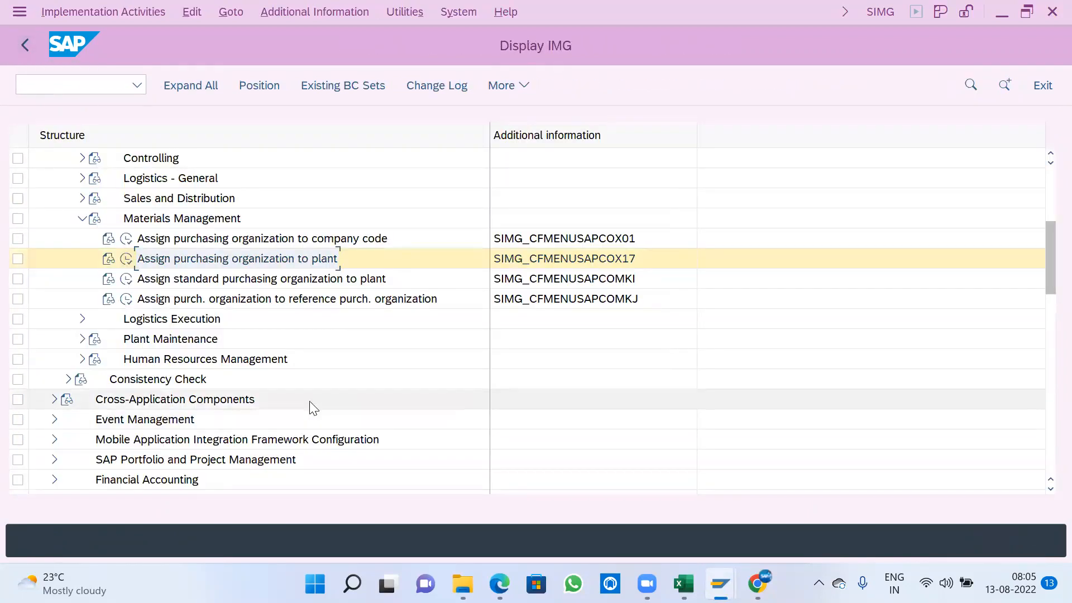
- Collapse Materials Management and open the Assign shipping point to plant activity under Logistics Execution
click(82, 218)
click(83, 239)
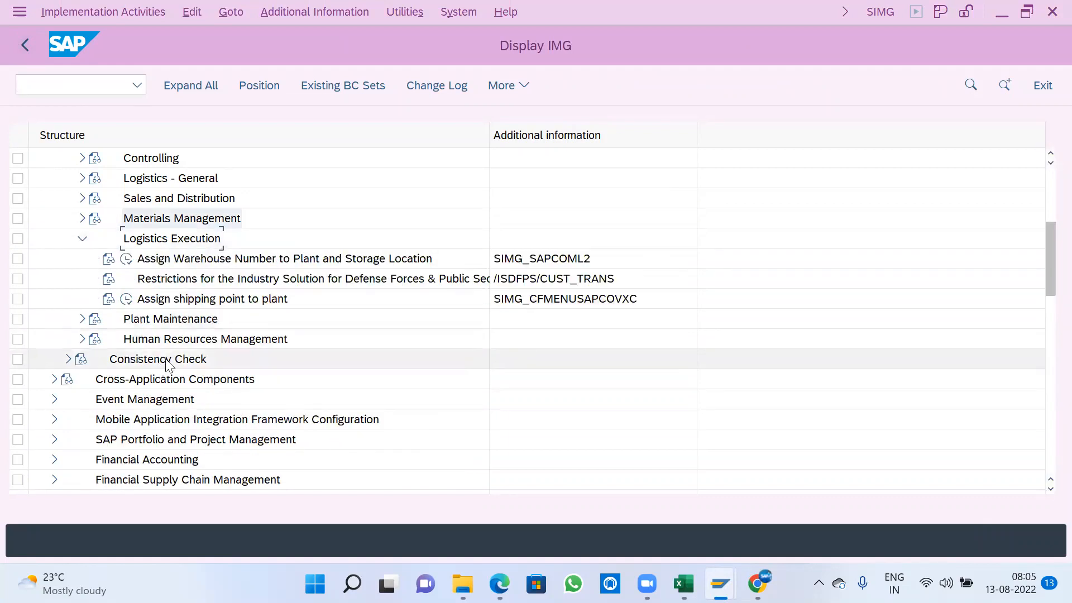
scroll(261, 357, down, 1)
click(207, 261)
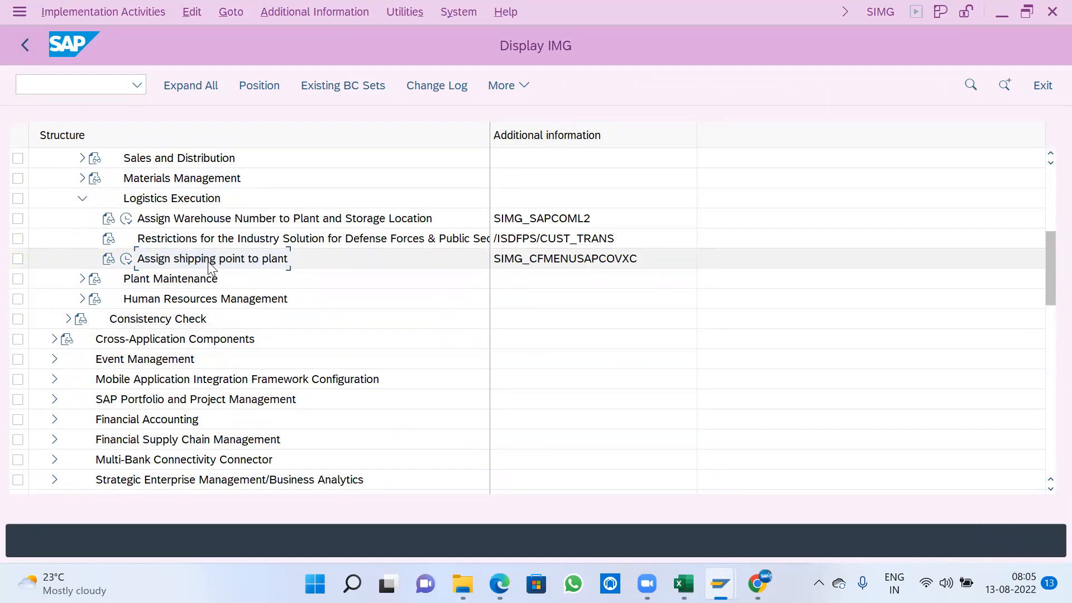
click(127, 260)
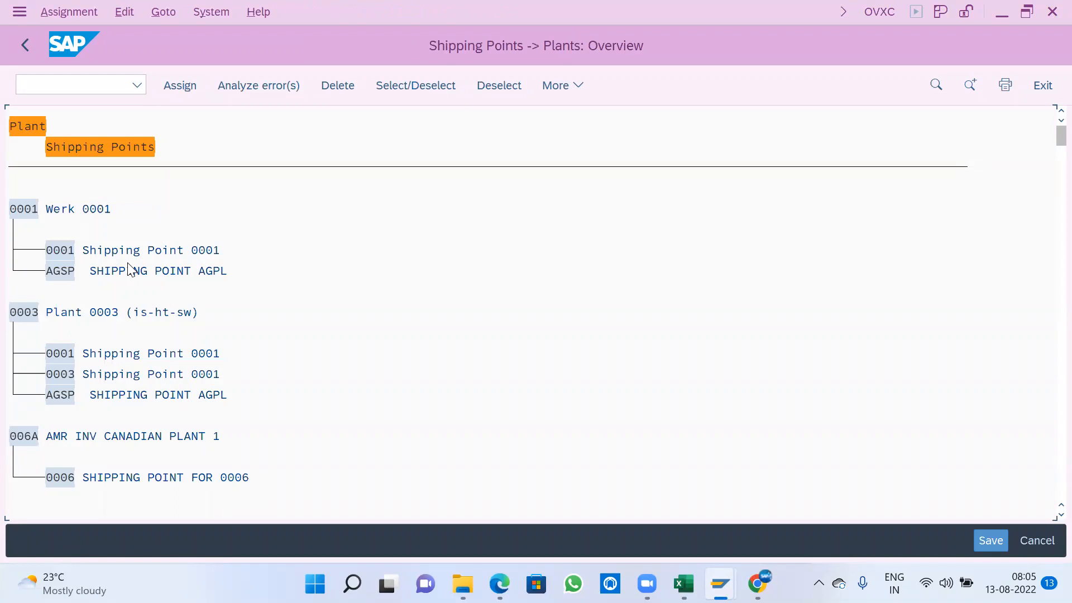
- Review the purchasing organization to company code assignments under Materials Management, leaving and returning from the shipping point activity
click(25, 45)
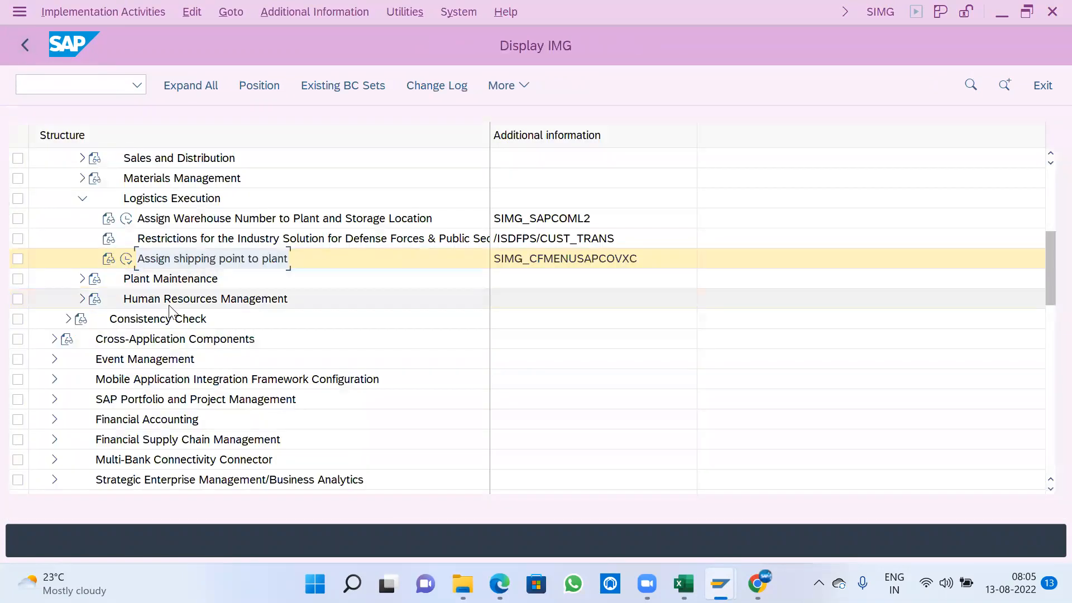
click(82, 178)
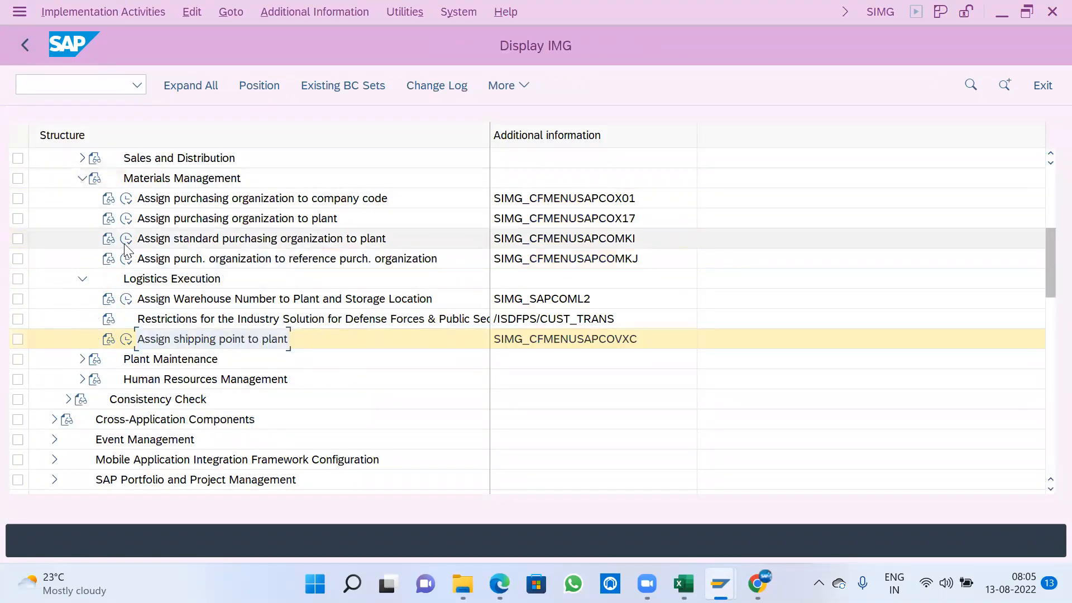
click(127, 198)
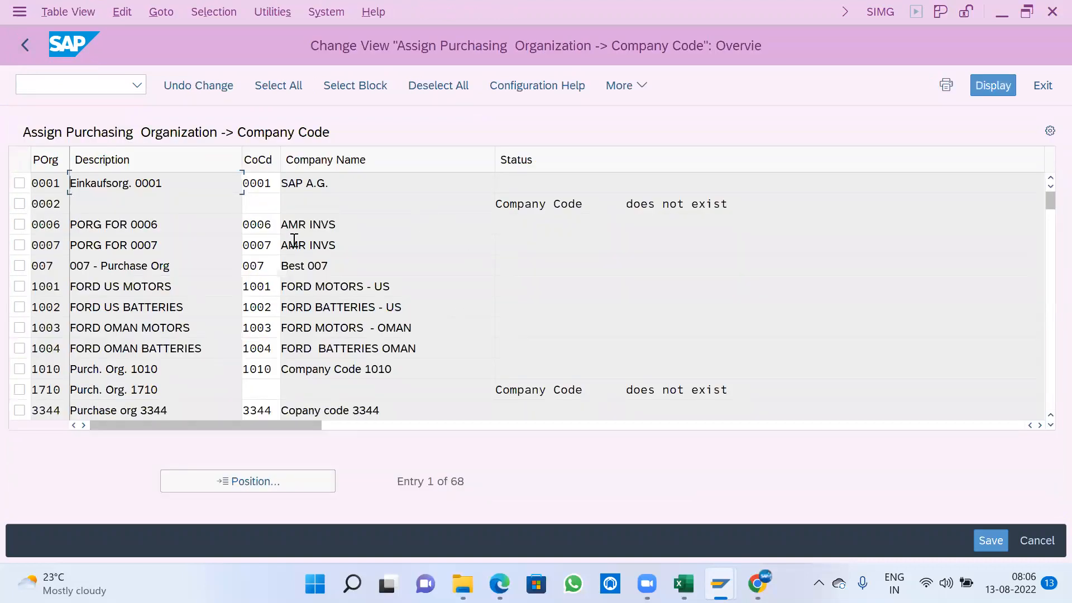
click(25, 46)
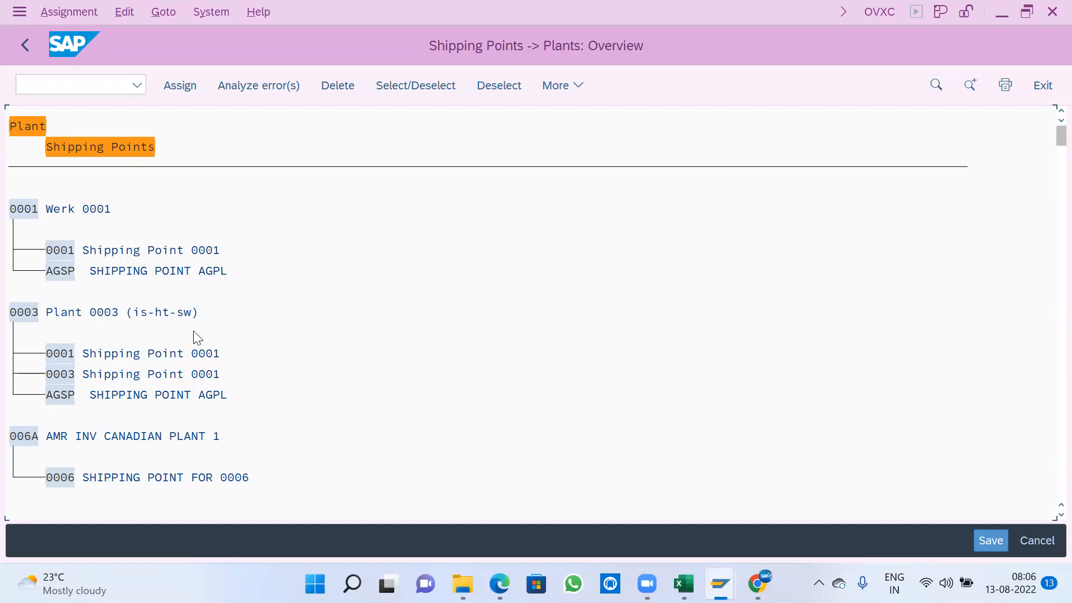
- Find plant A100 in the shipping points to plants overview and jump to its entry
drag(10, 206, 182, 290)
drag(230, 249, 10, 208)
key(ctrl+f)
text(A100)
key(Return)
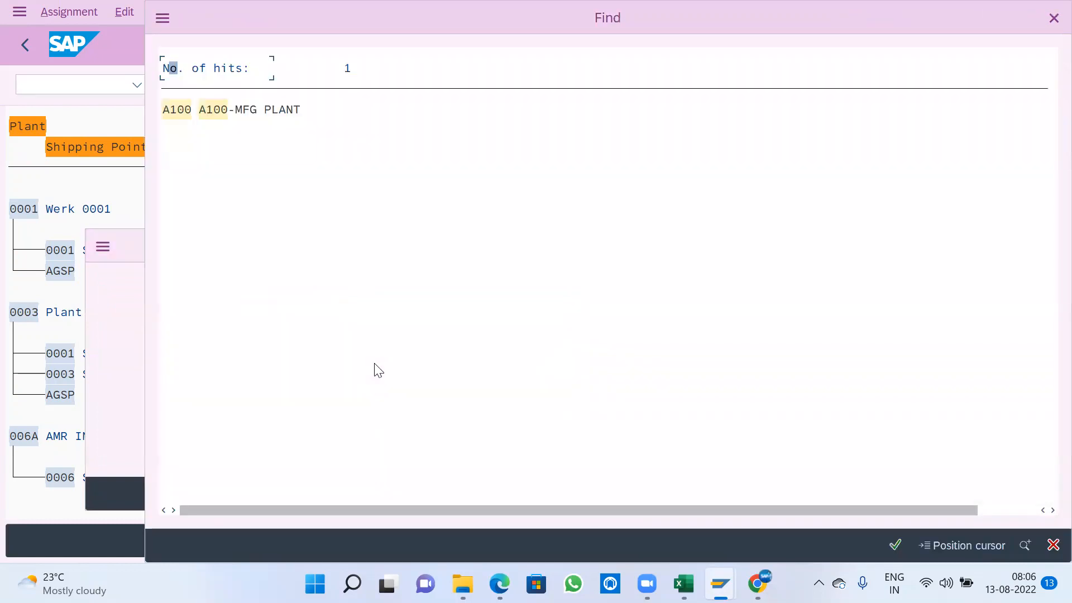
click(179, 113)
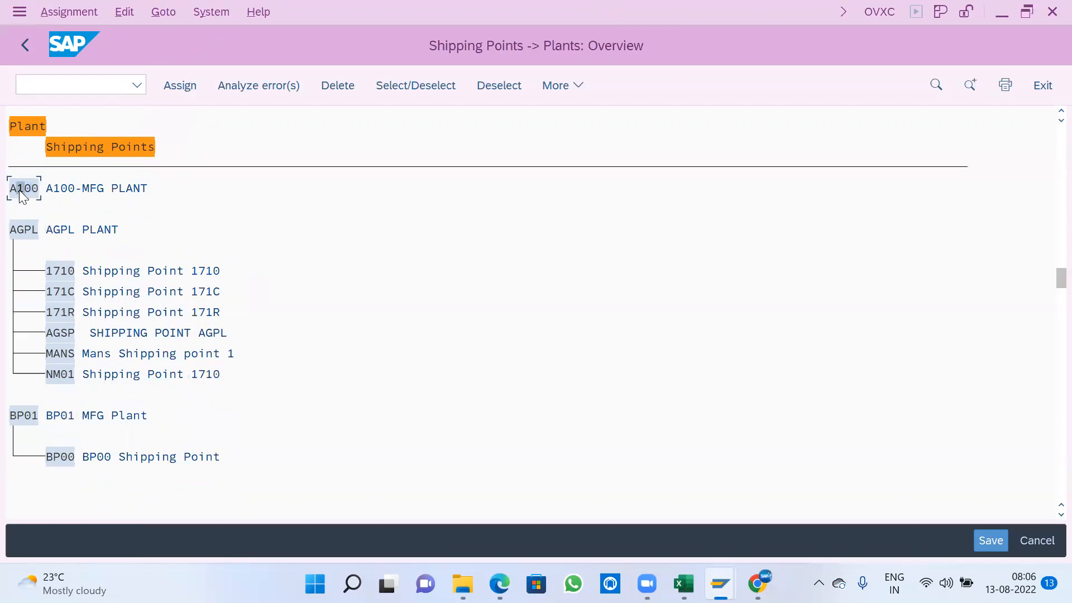
- Assign shipping point A100 to plant A100, finding it by searching the shipping point selection list
click(182, 86)
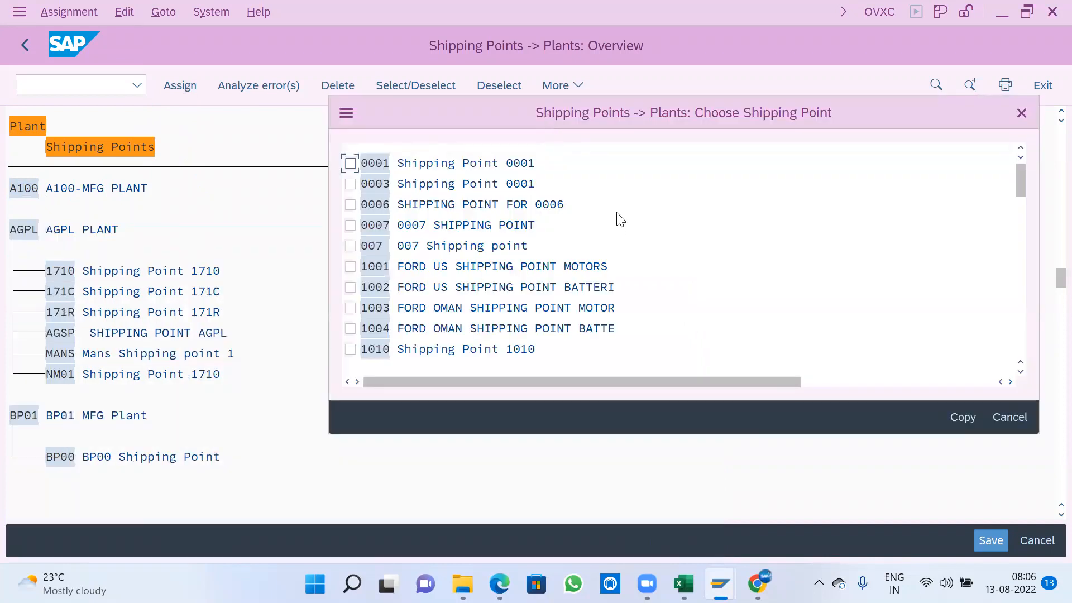
key(ctrl+f)
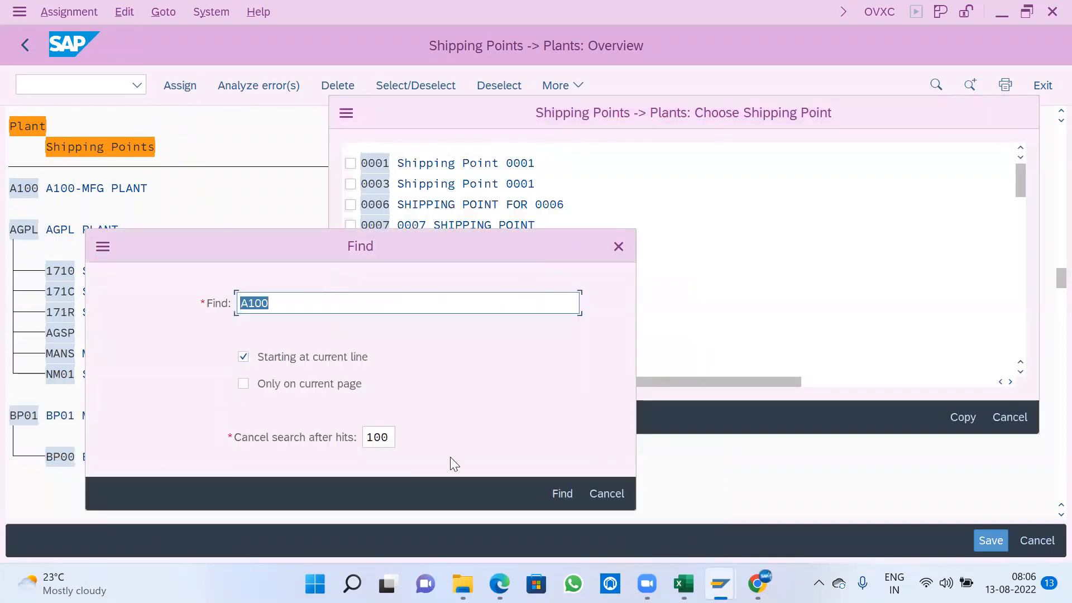
click(564, 494)
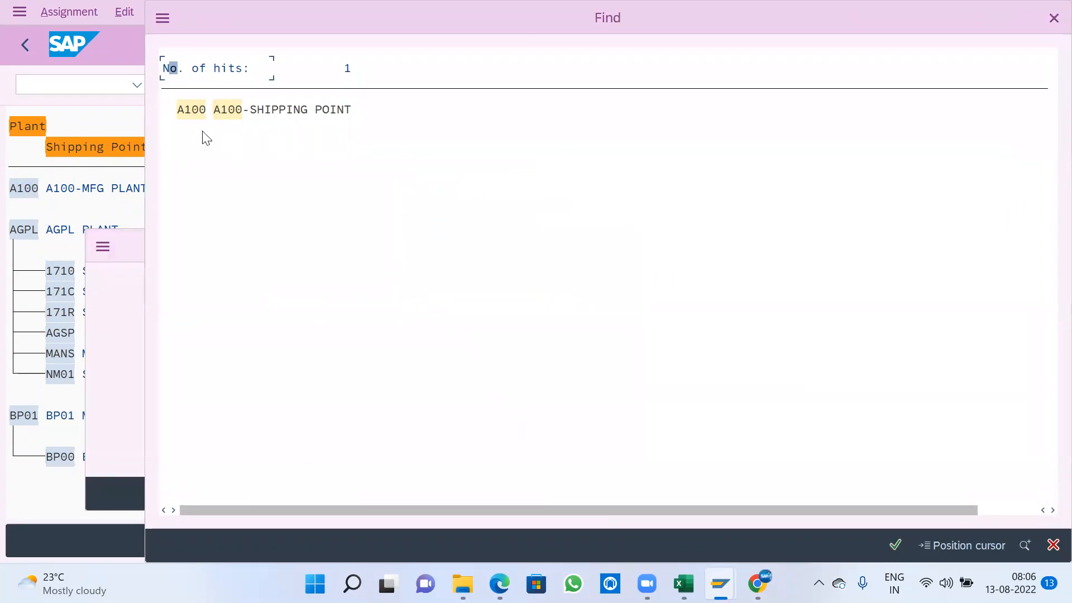
click(191, 110)
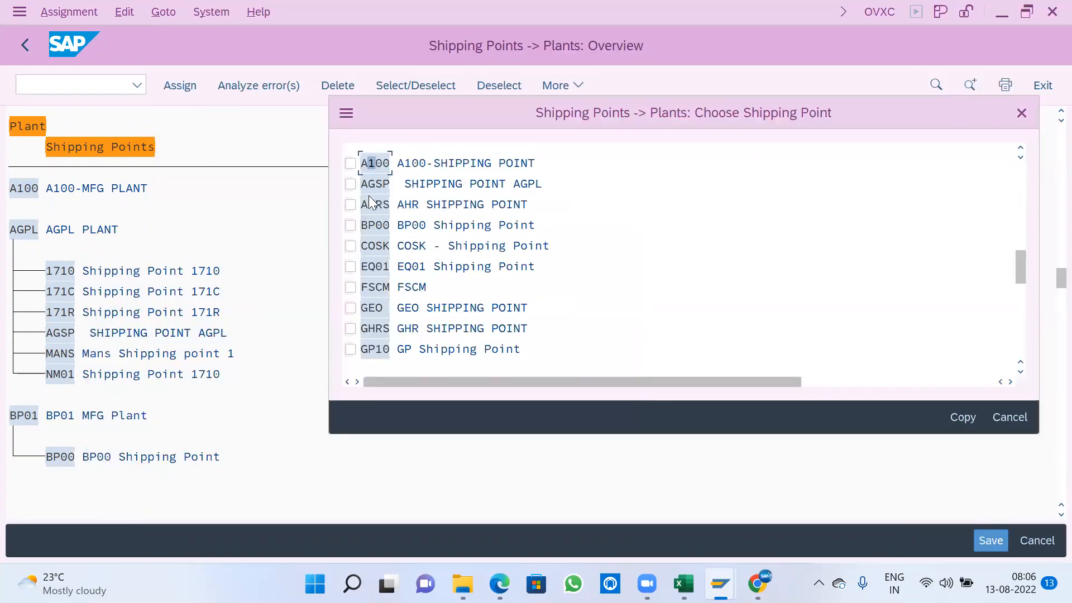
click(350, 163)
click(958, 418)
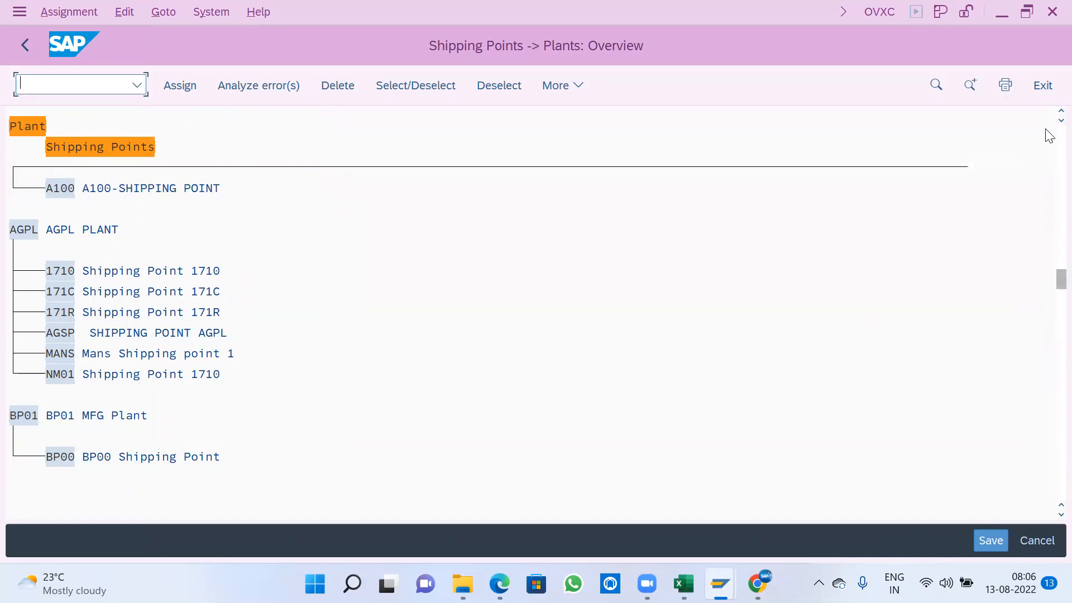
- Save the shipping point assignment to the proposed customizing request and return to the IMG structure
scroll(1048, 114, up, 3)
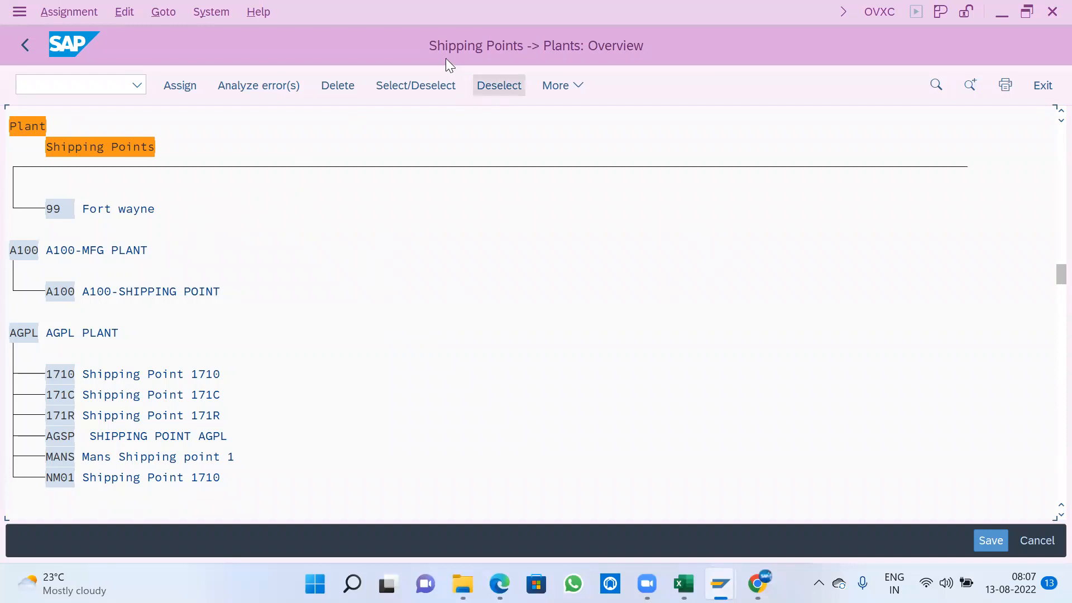
click(982, 536)
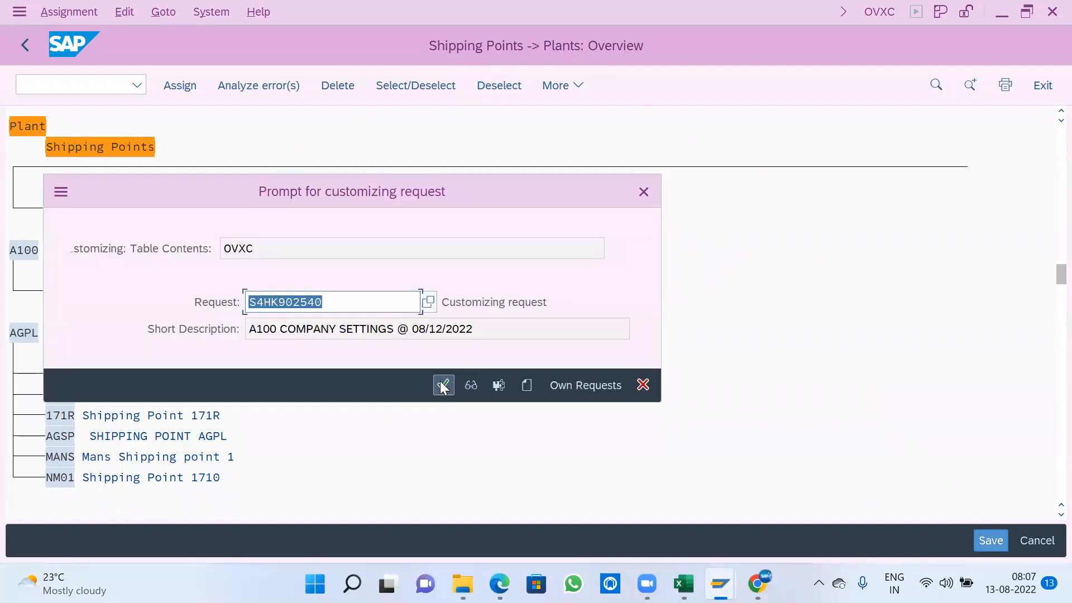
click(442, 385)
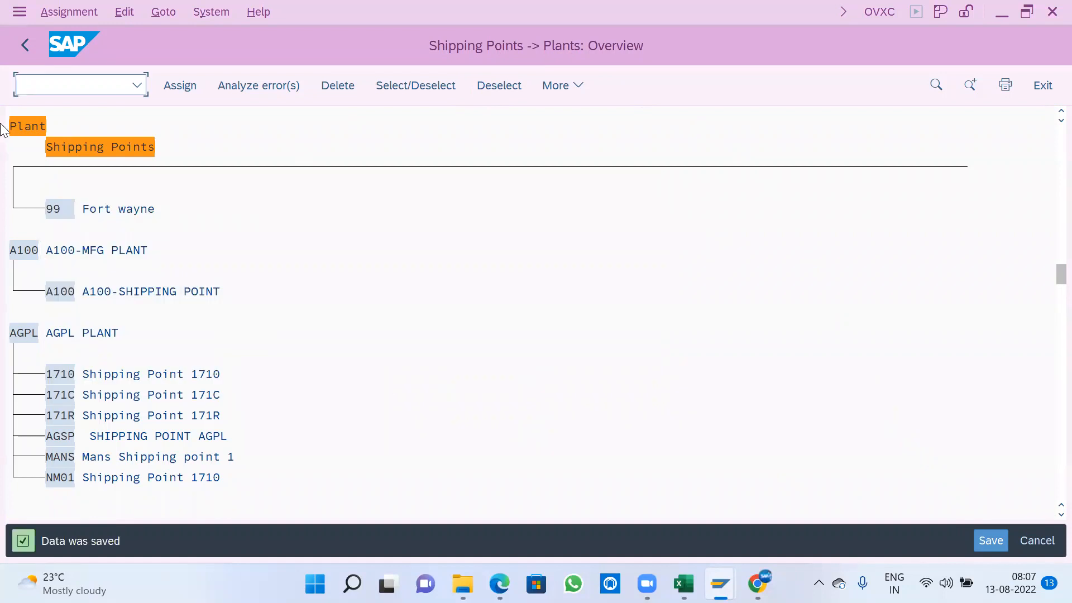
click(25, 45)
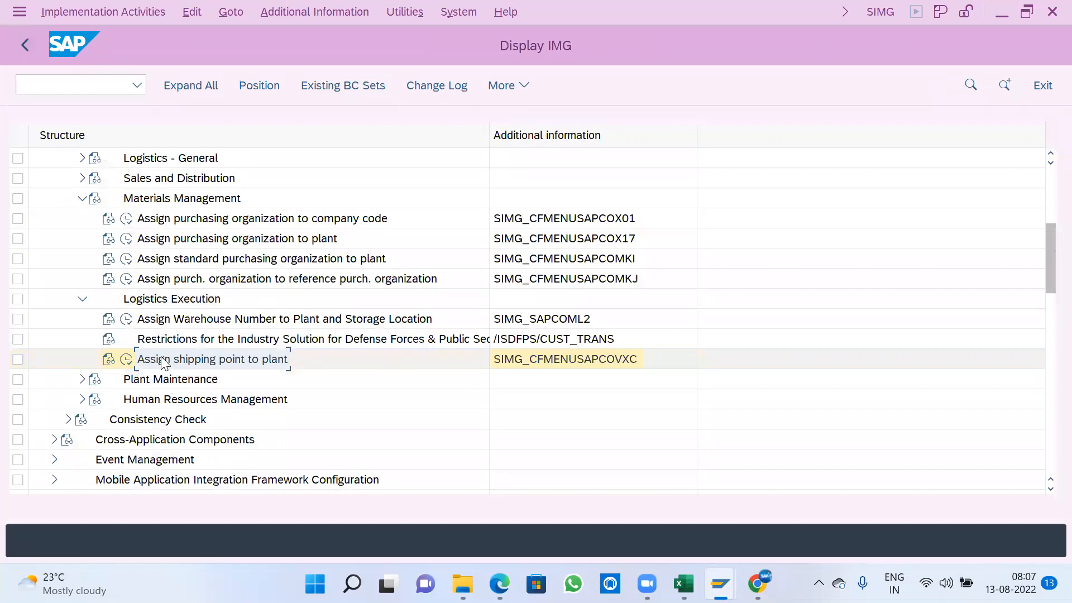
- Collapse the Materials Management, Logistics Execution, Assignment and Enterprise Structure nodes in the IMG structure
click(80, 198)
scroll(101, 305, up, 1)
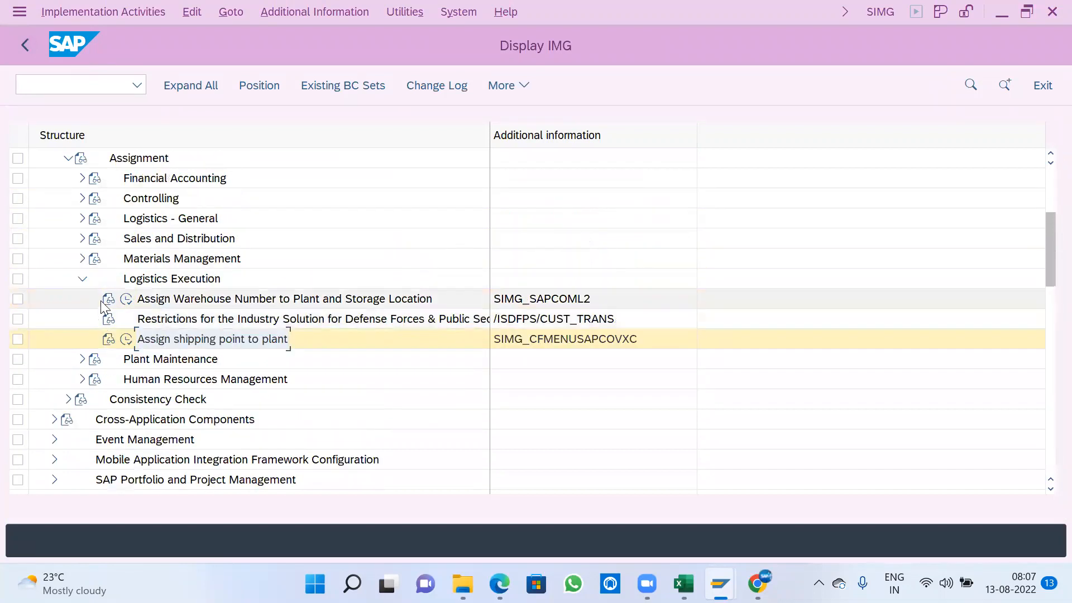
click(81, 278)
scroll(81, 279, up, 1)
click(68, 218)
scroll(67, 235, up, 2)
click(54, 220)
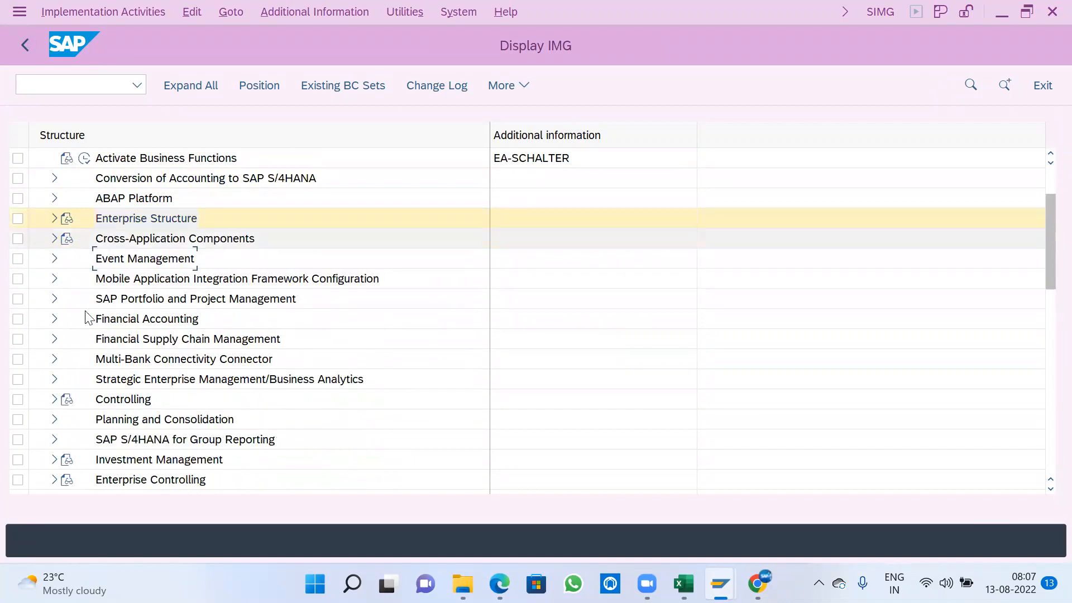
- Review the areas listed in the Definition node of Enterprise Structure, and collapse Enterprise Structure again
scroll(227, 392, up, 2)
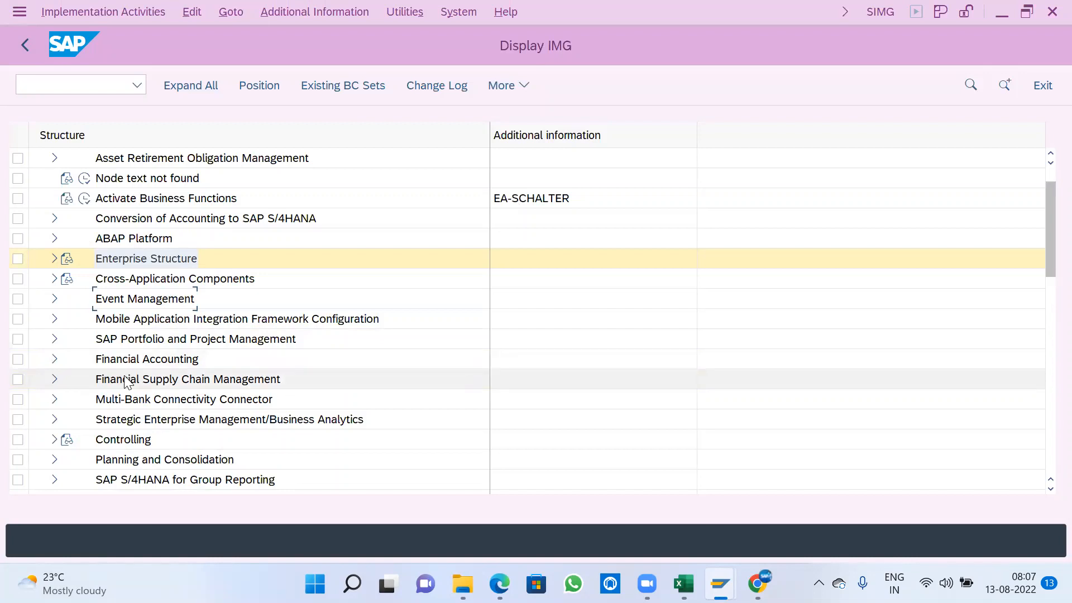
click(184, 359)
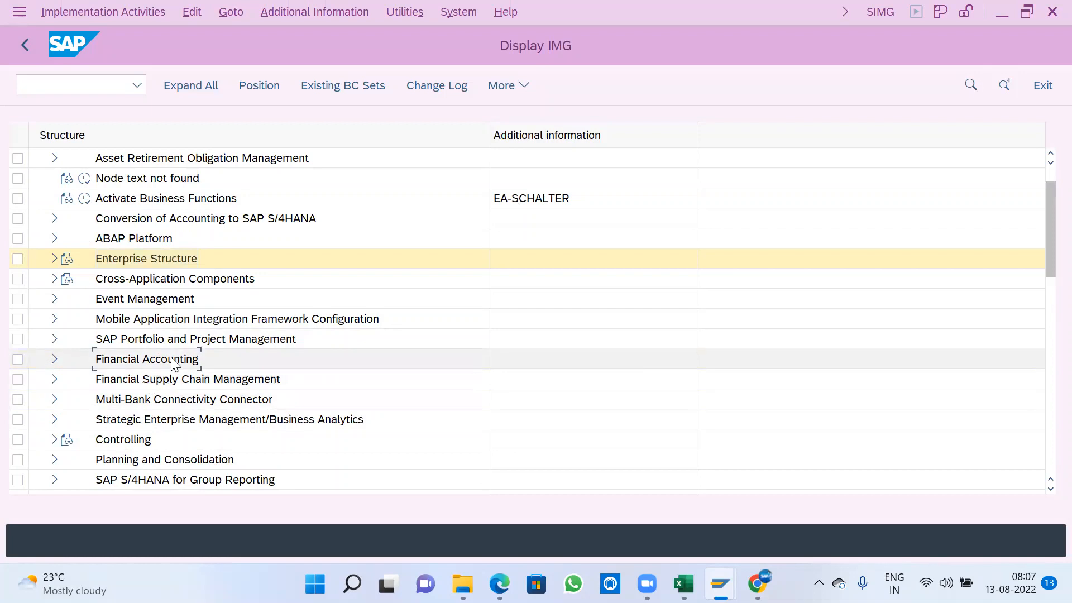
scroll(255, 362, down, 1)
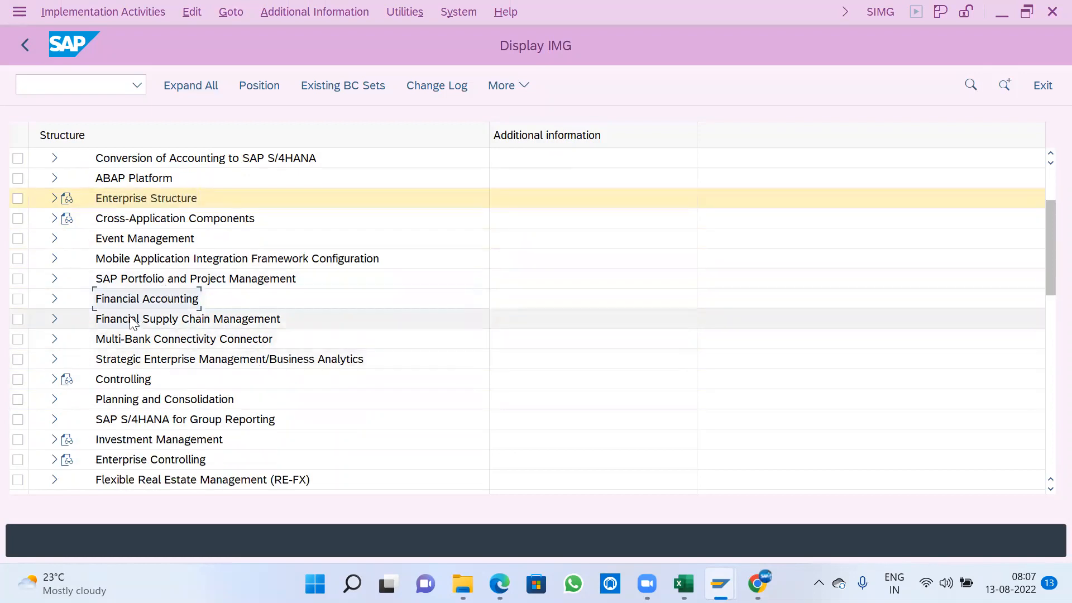
scroll(144, 318, up, 1)
click(54, 238)
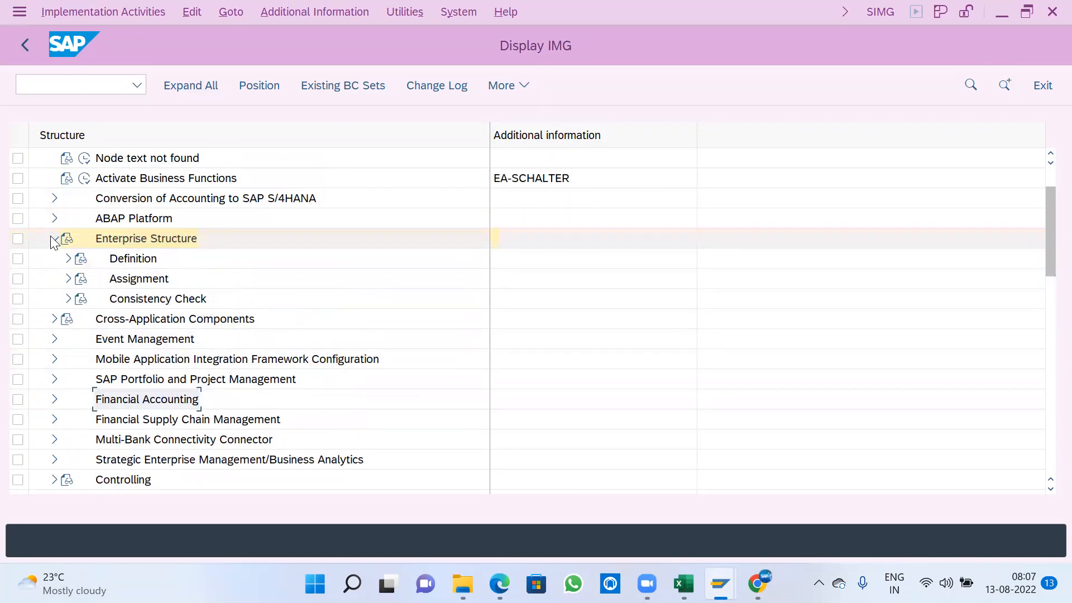
click(68, 259)
click(160, 279)
click(152, 344)
click(150, 381)
click(151, 399)
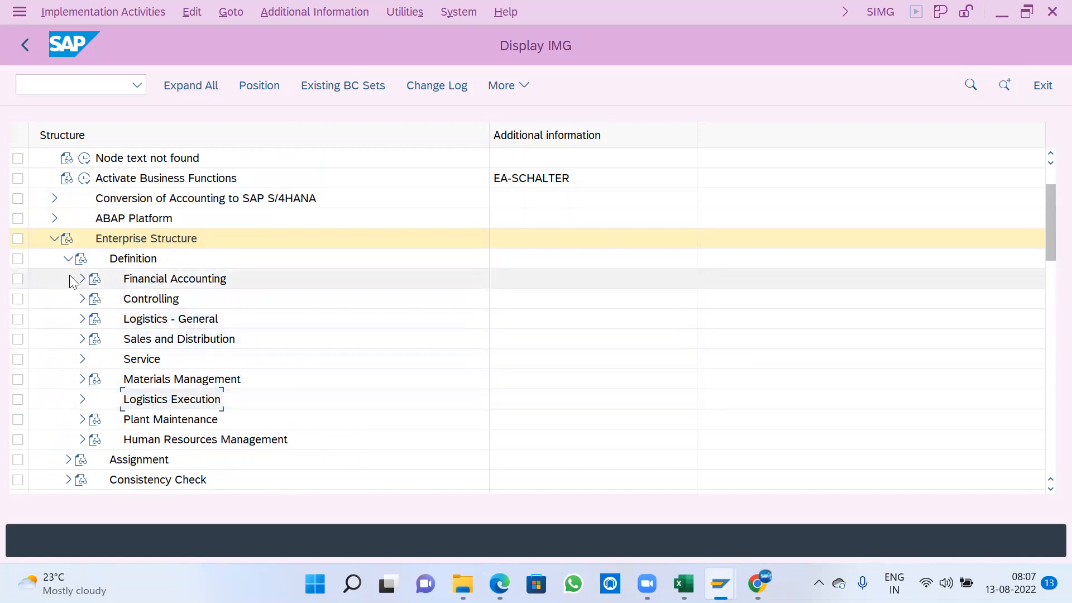
click(56, 239)
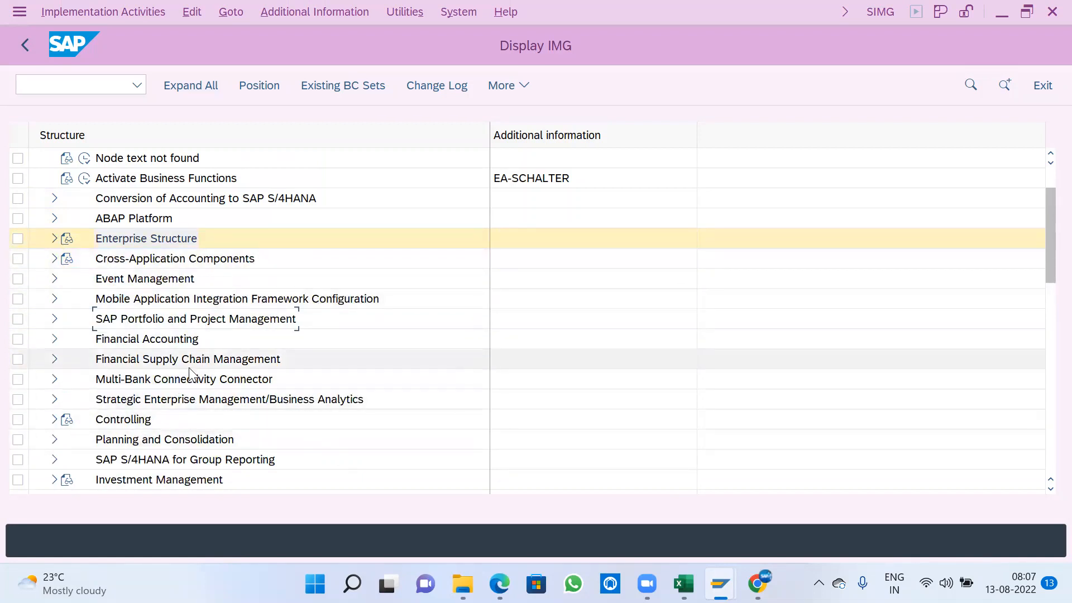
- Expand Financial Accounting and its General Ledger Accounting node in the IMG structure
scroll(184, 375, down, 1)
click(151, 279)
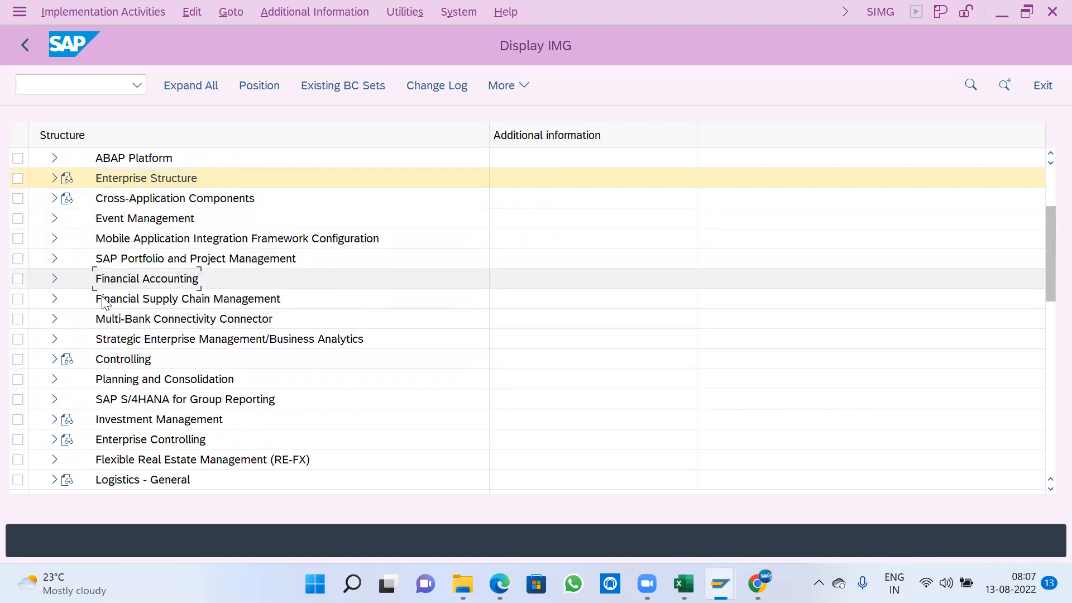
click(52, 277)
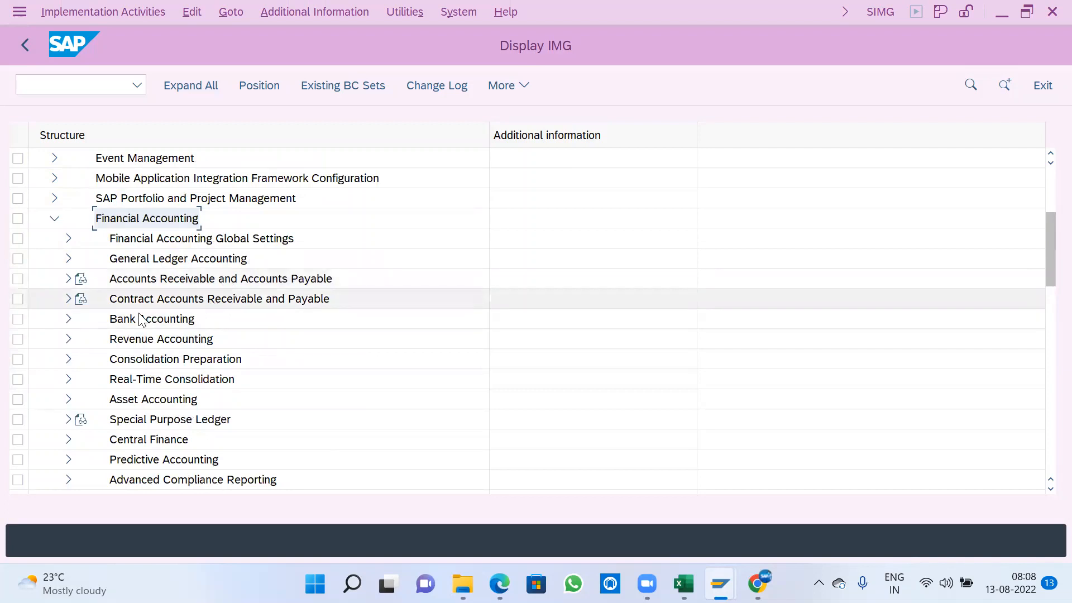
click(69, 258)
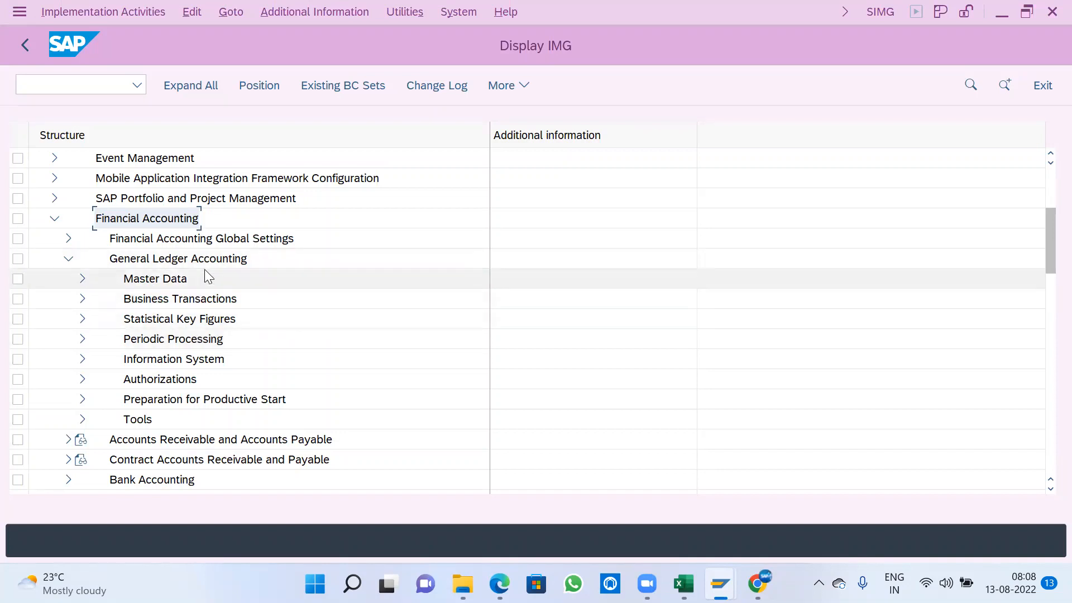
click(167, 246)
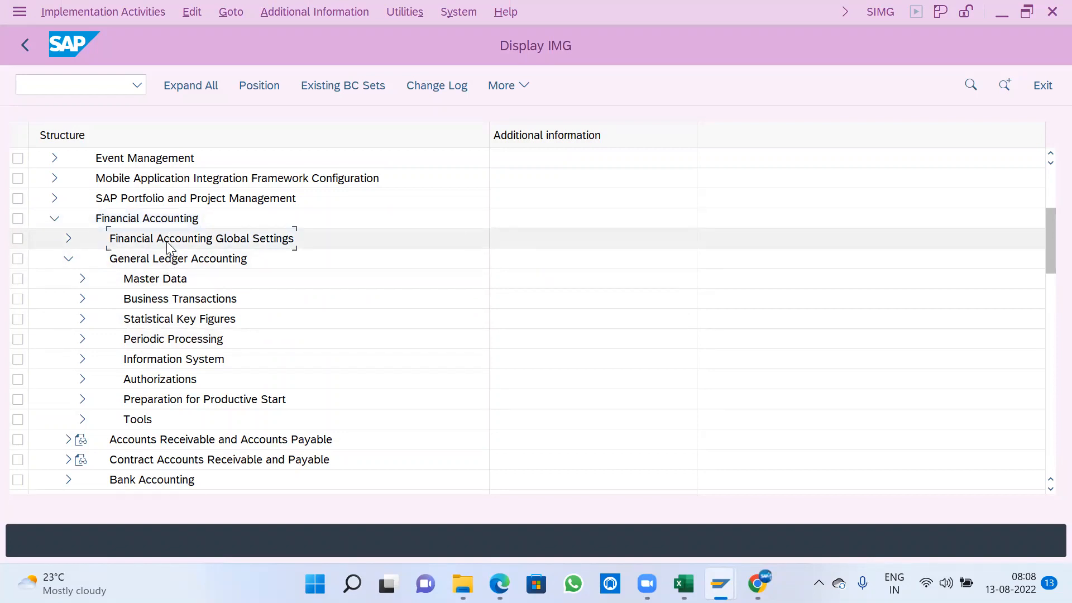
click(170, 258)
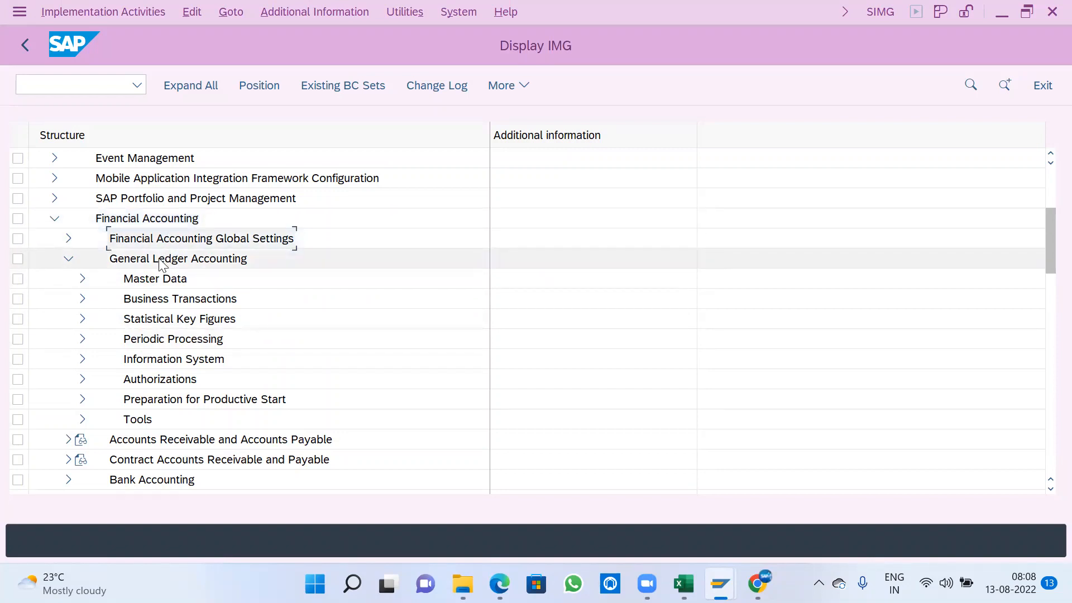
- Open the Edit Chart of Accounts List activity in the G/L Accounts Preparations node under Master Data
click(82, 279)
click(96, 300)
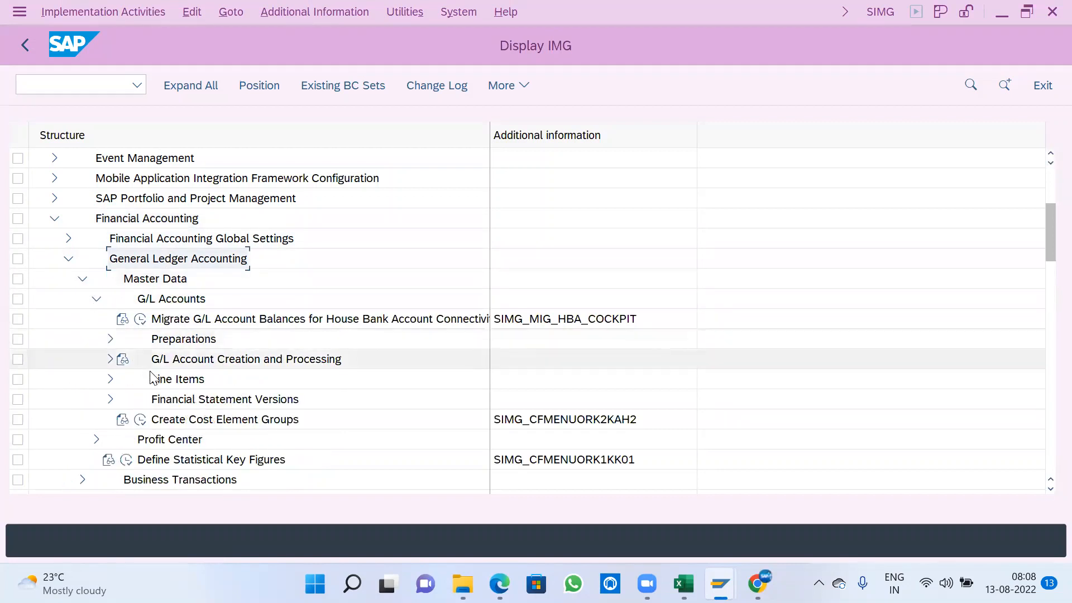
click(110, 339)
scroll(240, 335, down, 2)
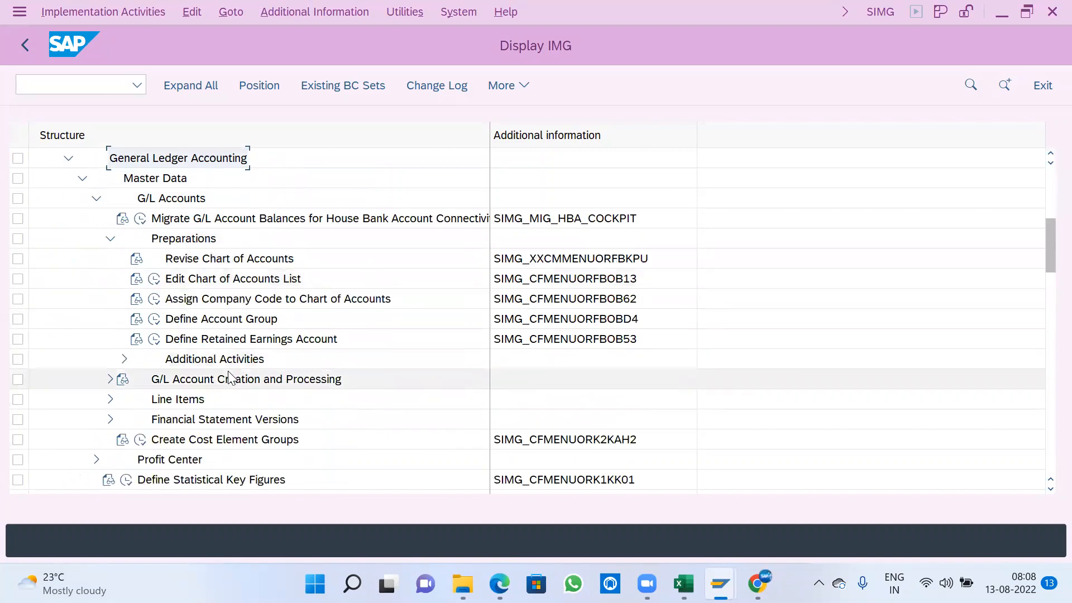
click(203, 283)
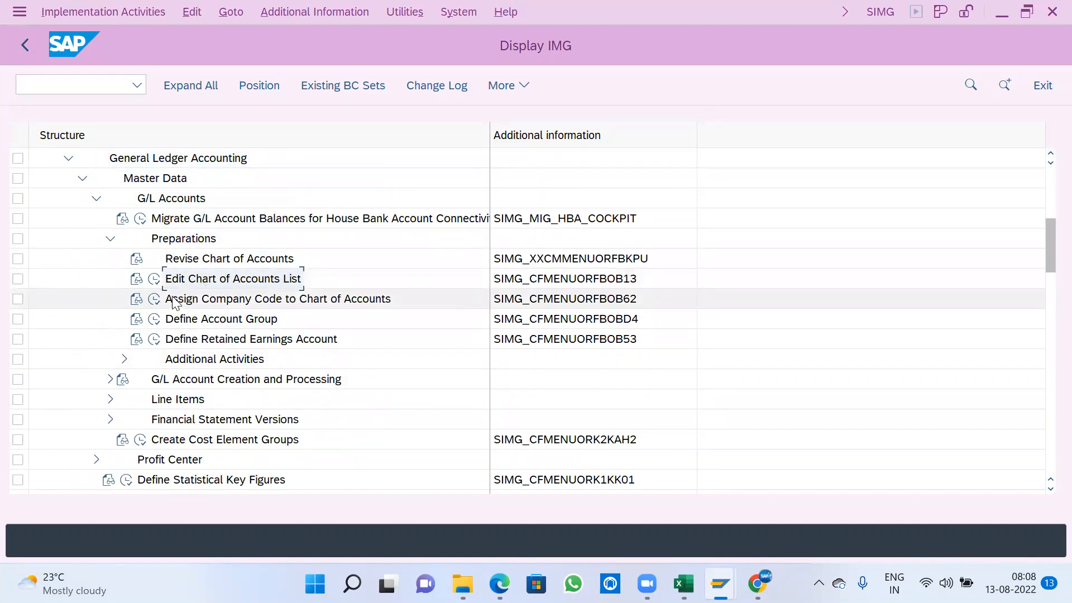
click(156, 282)
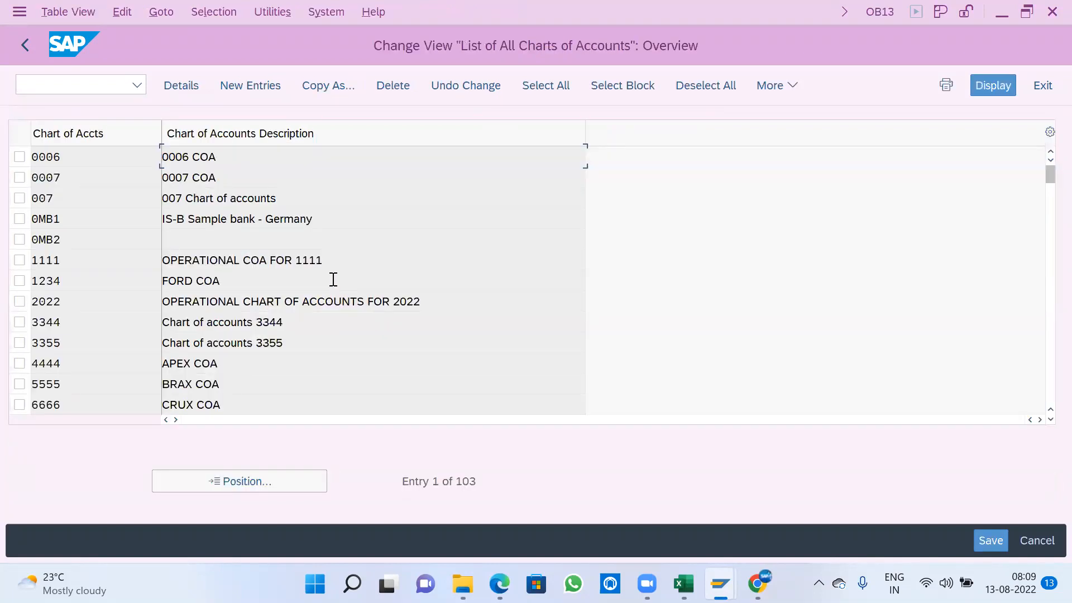
- Create a new chart of accounts entry A100 with the description A100-CHART OF ACCOUNTS
click(266, 86)
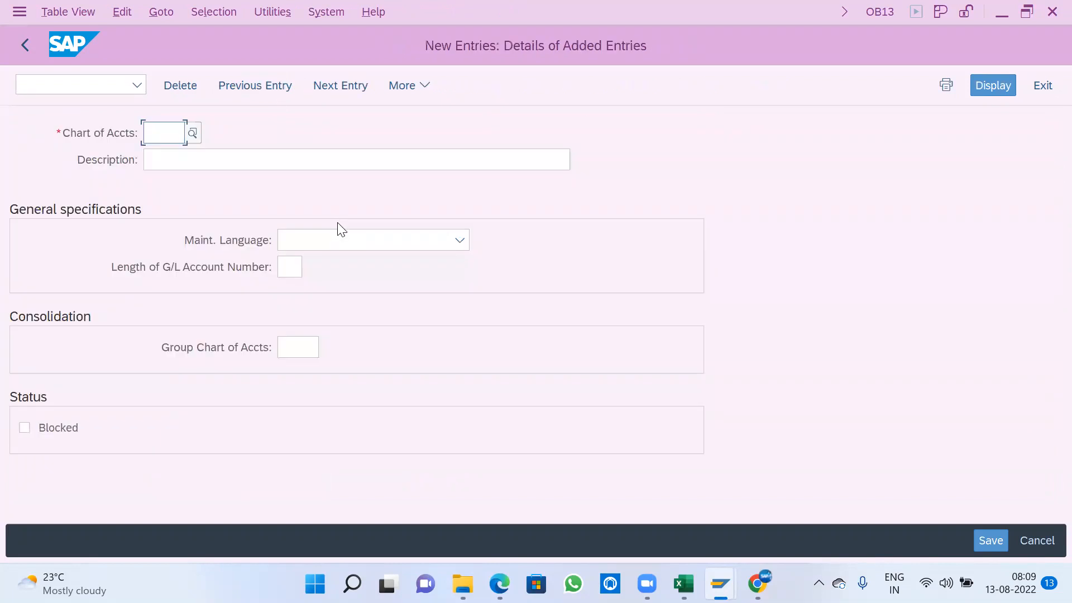
text(A100)
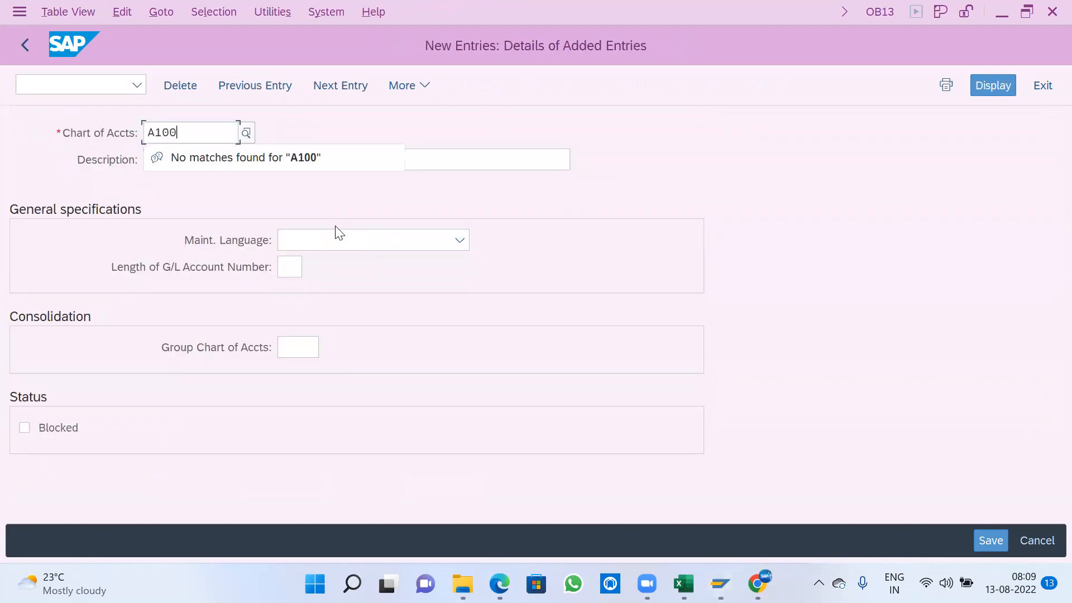
key(Tab)
text(A)
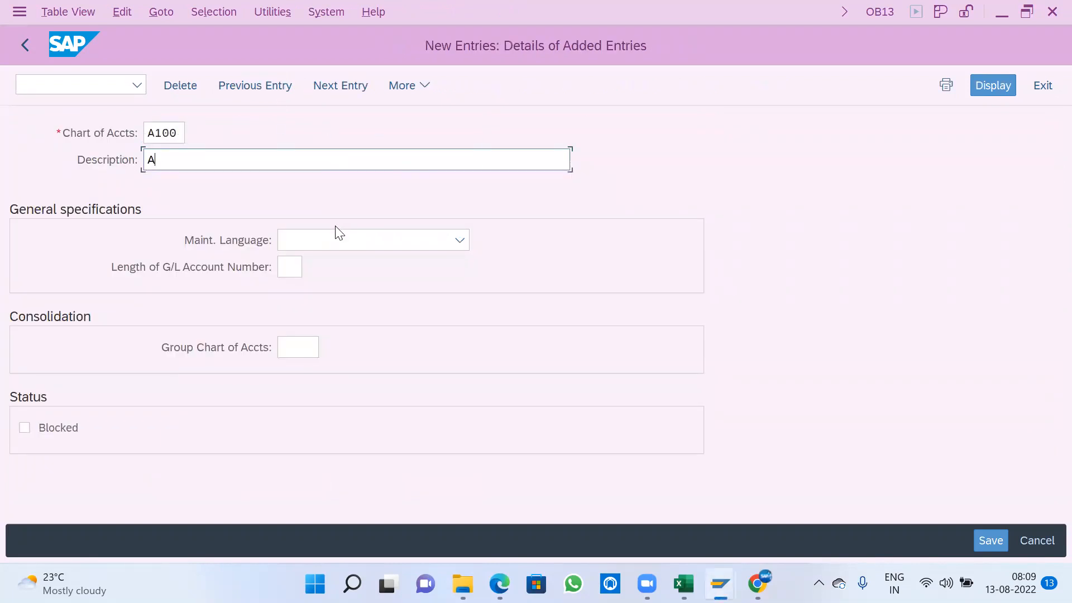
text(100-CHART OF ACCOUNTS)
key(Tab)
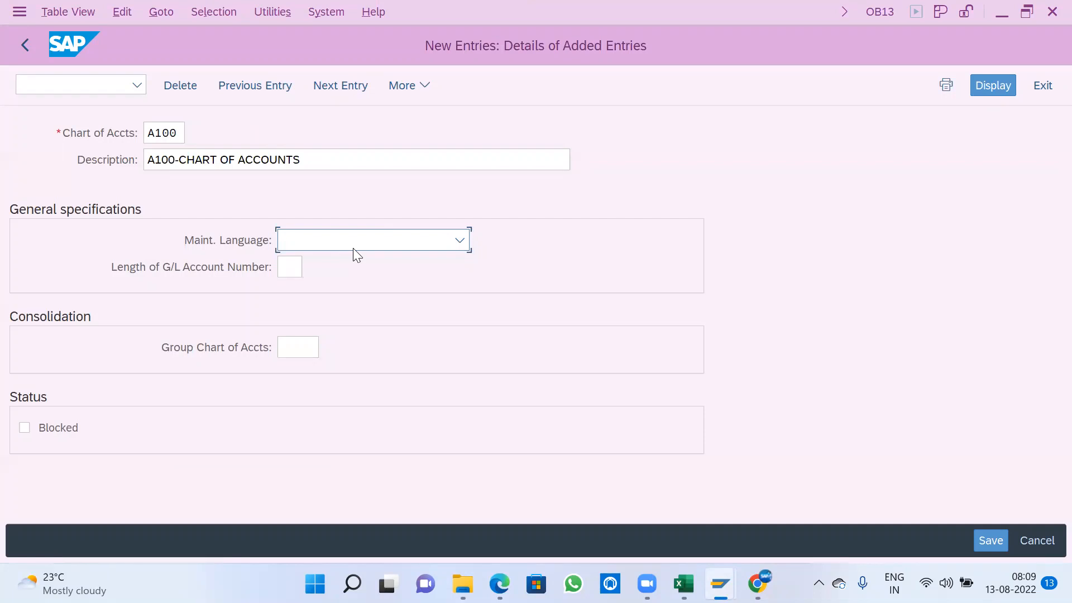
- Set the chart of accounts' maintenance language to English and the G/L account number length to 06
key(e)
key(Tab)
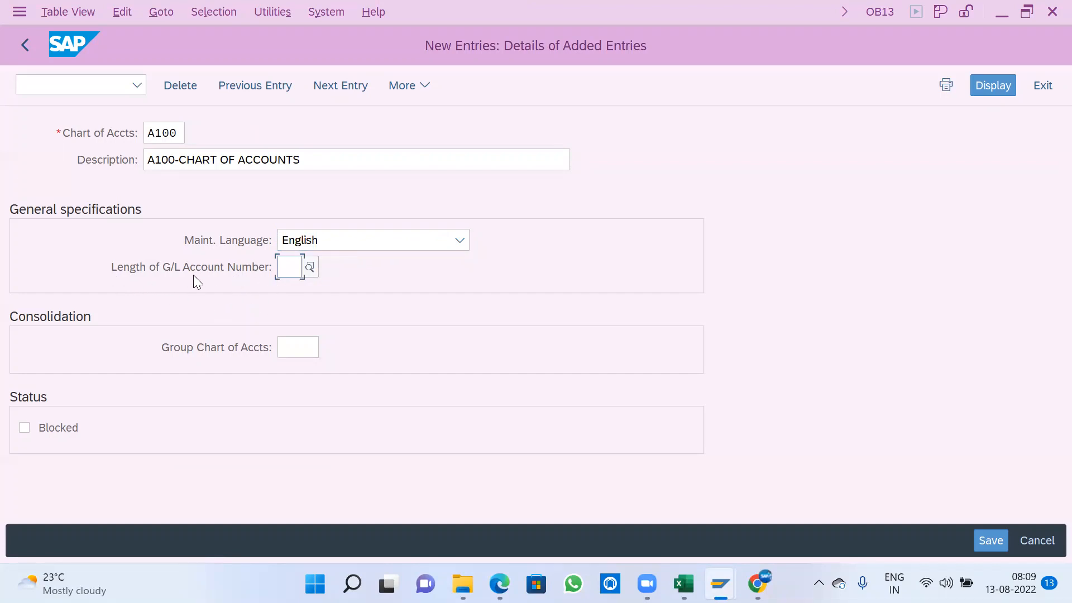
text(06)
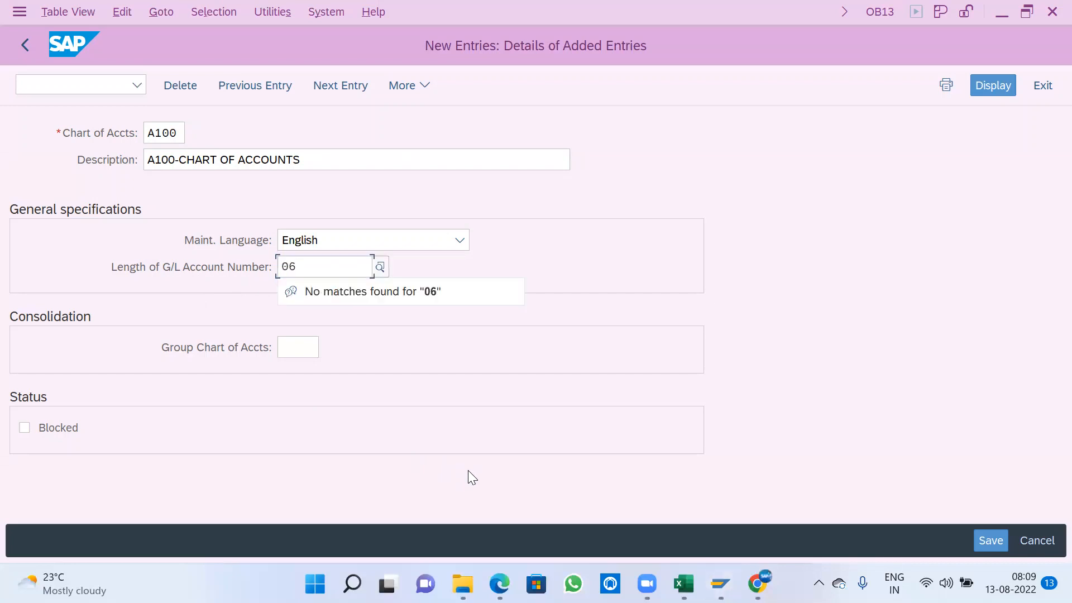
key(Tab)
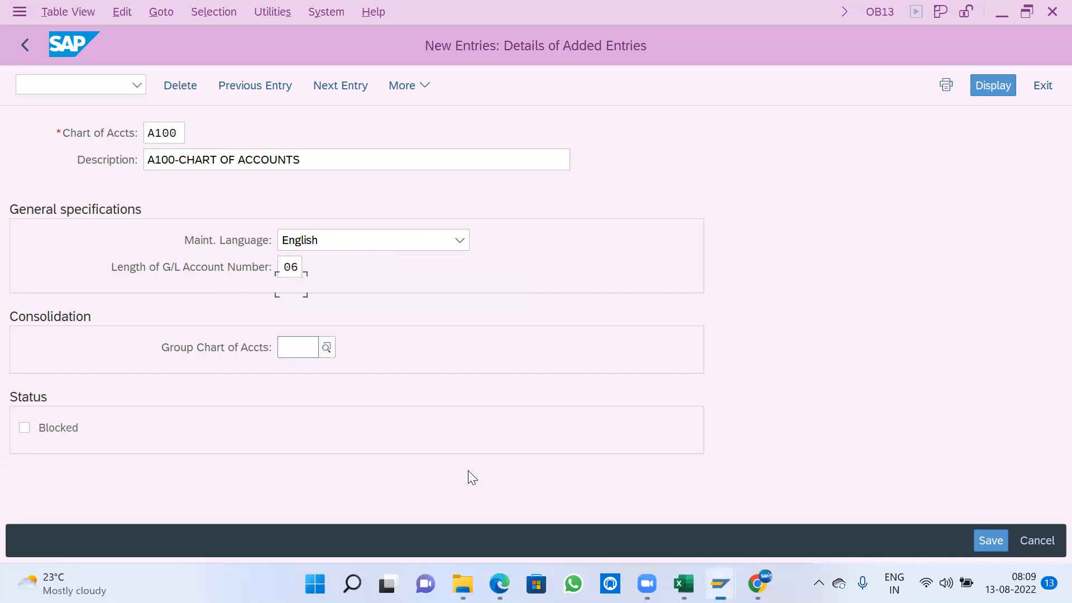
key(Tab)
- Save chart of accounts A100 to the A100 COMPANY SETTINGS customizing request and return to the IMG structure
click(1000, 537)
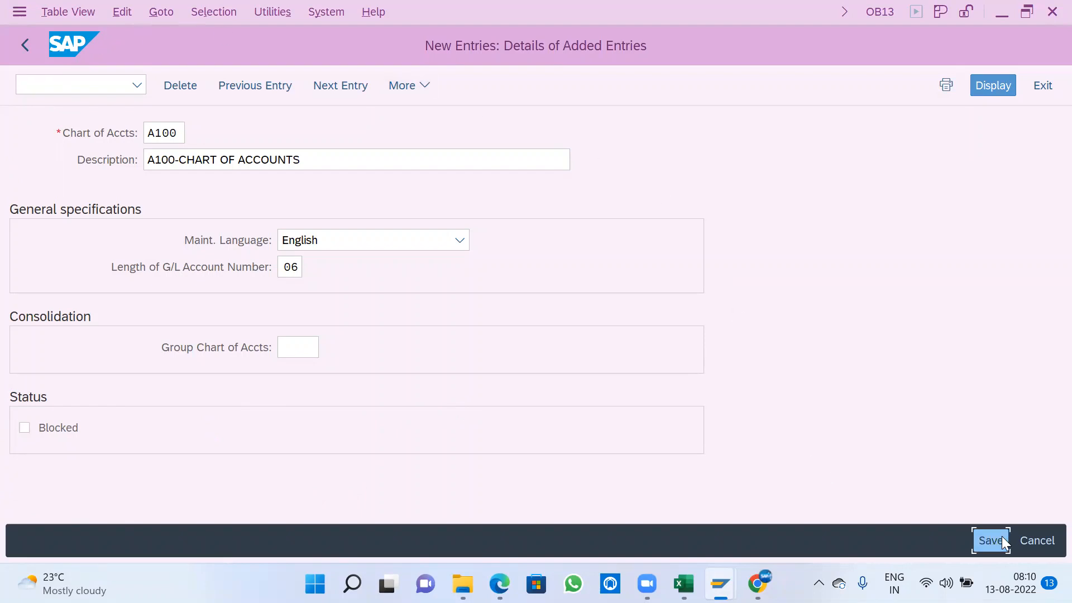
click(443, 386)
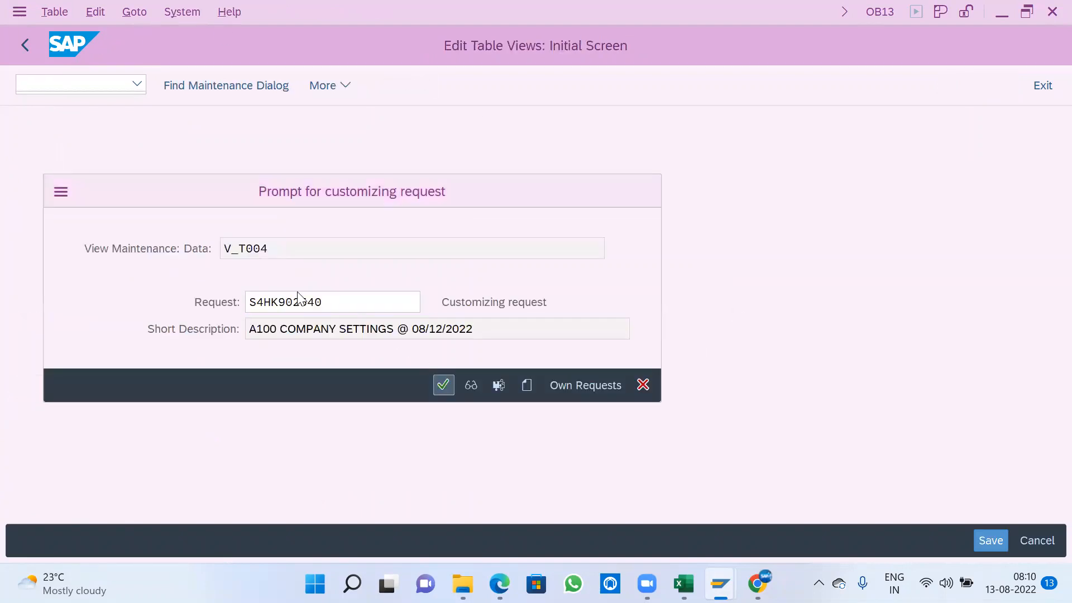
click(26, 45)
click(26, 43)
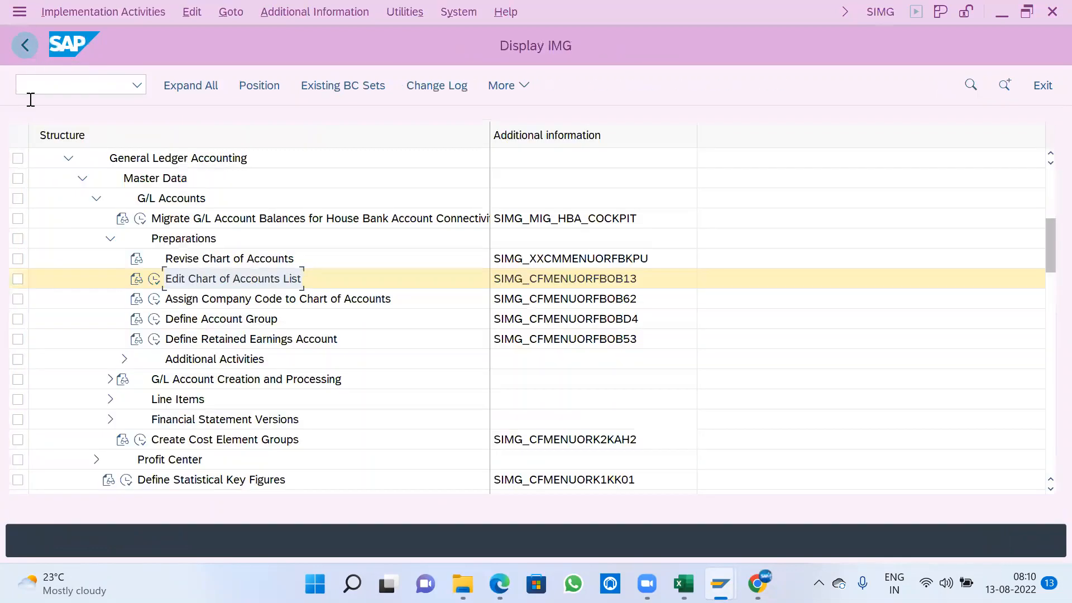
- Open the Assign Company Code to Chart of Accounts activity and position the list at company code A100
click(275, 307)
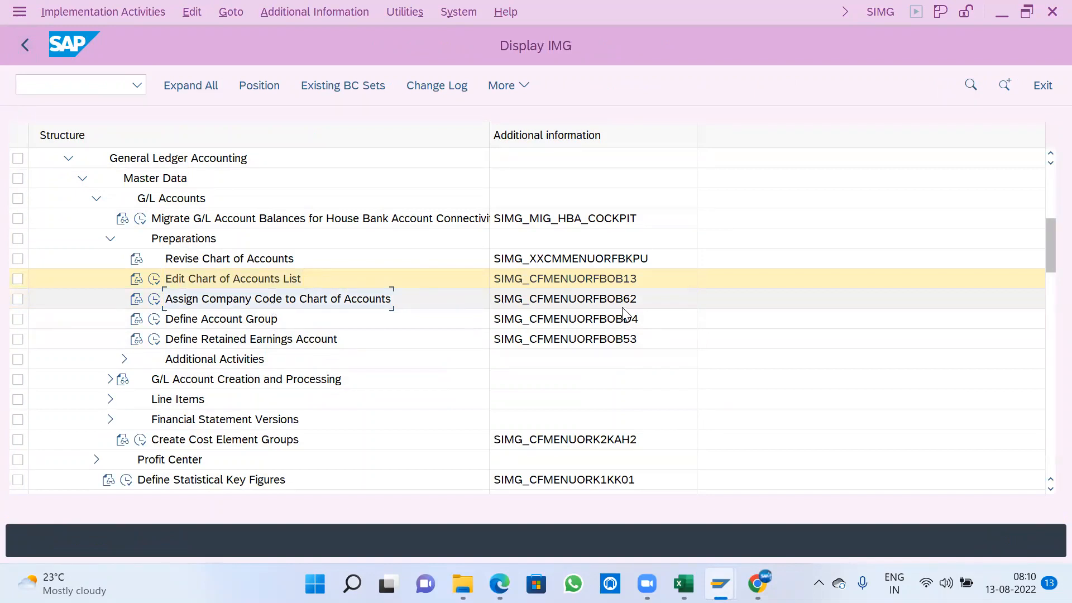
click(154, 299)
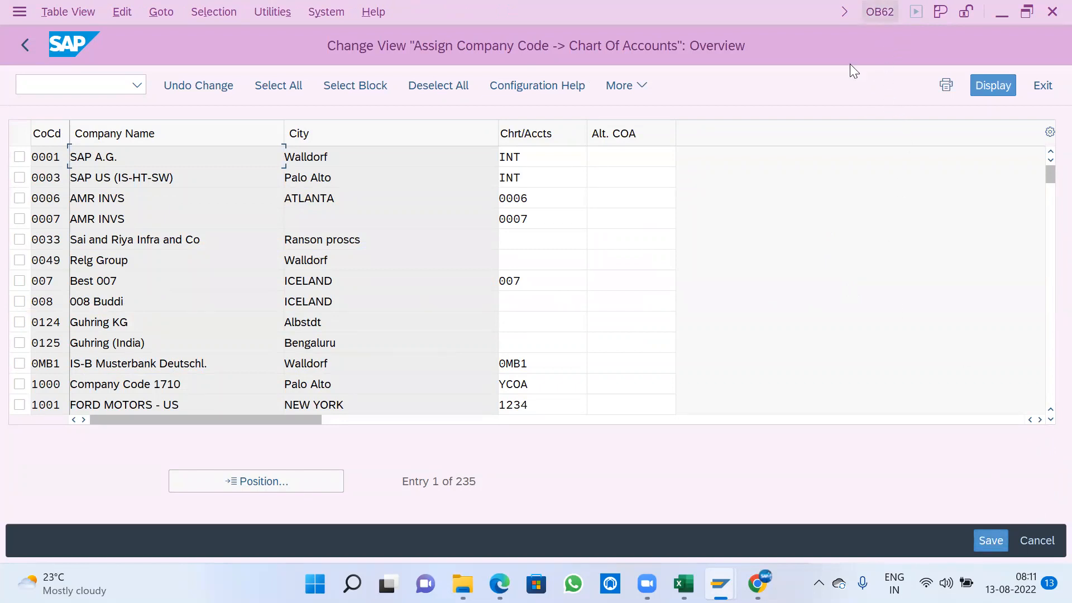
click(231, 485)
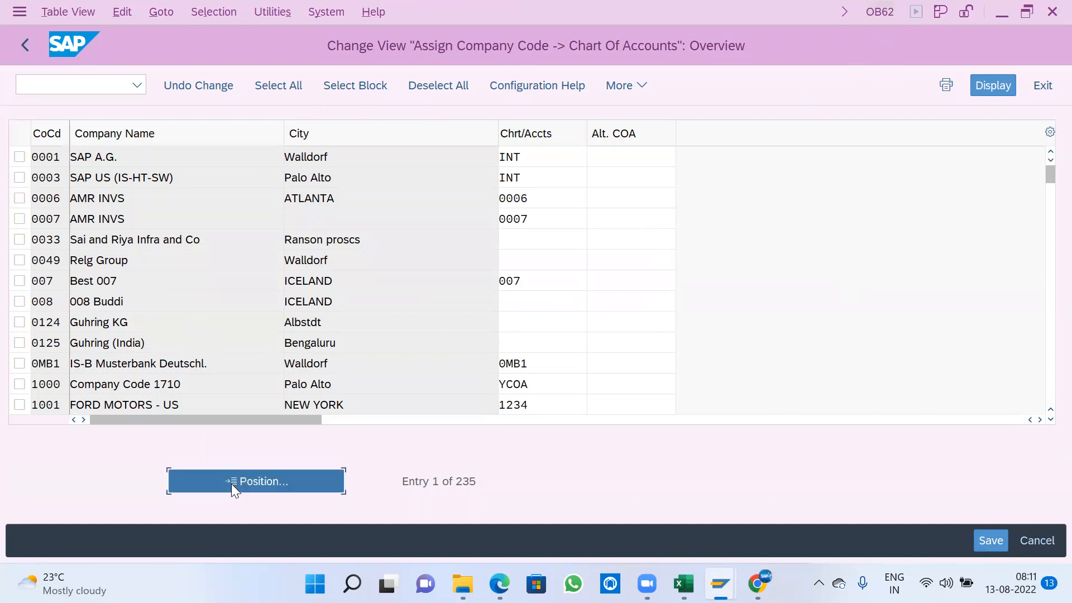
text(A100)
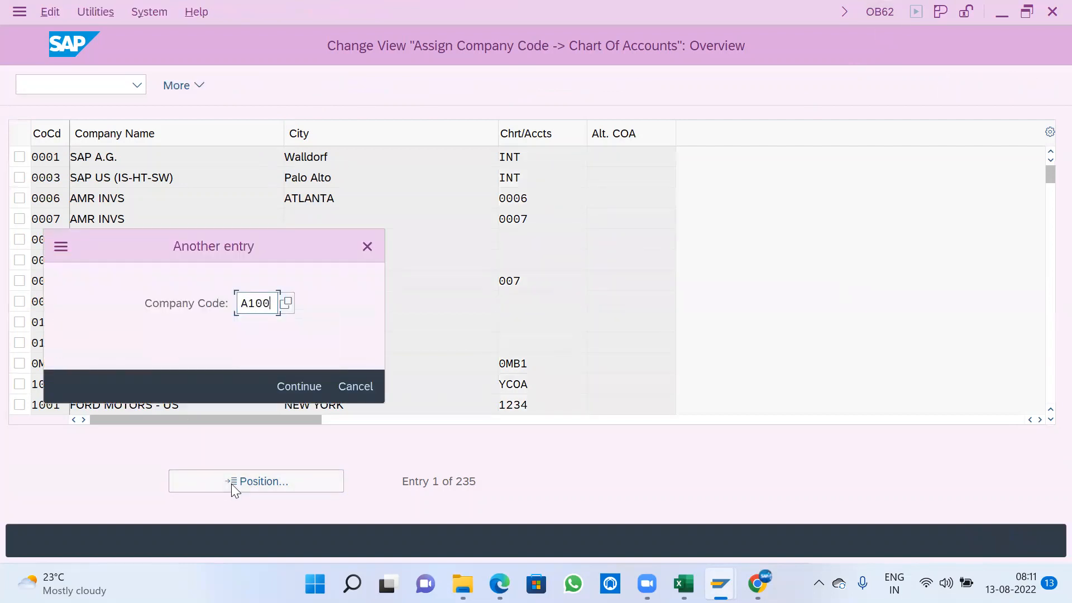
key(Return)
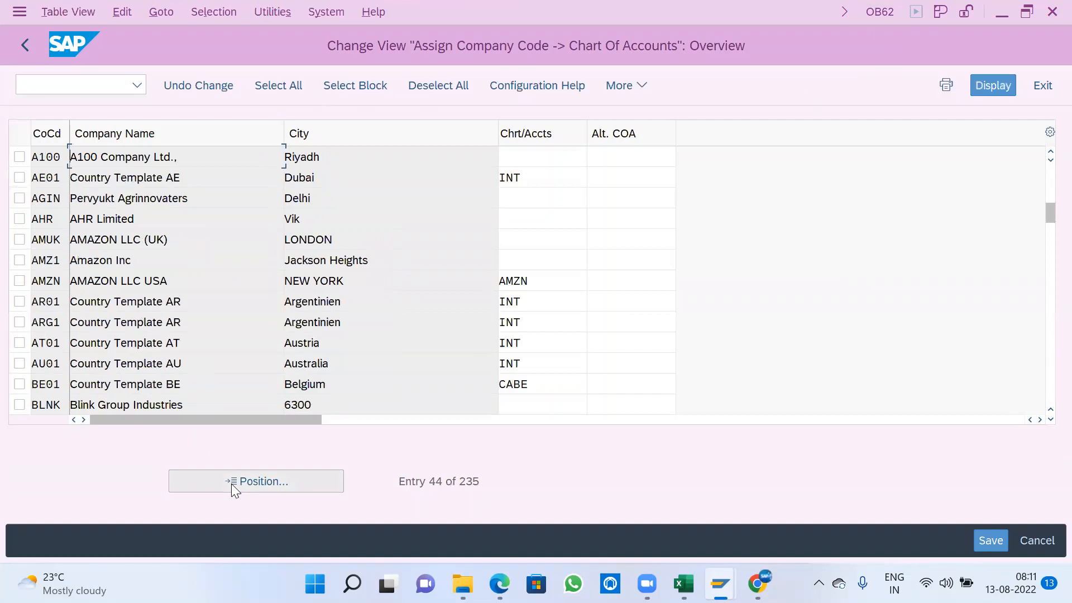
- Assign chart of accounts A100 to company code A100, save it to the proposed customizing request and return to the IMG structure
click(529, 156)
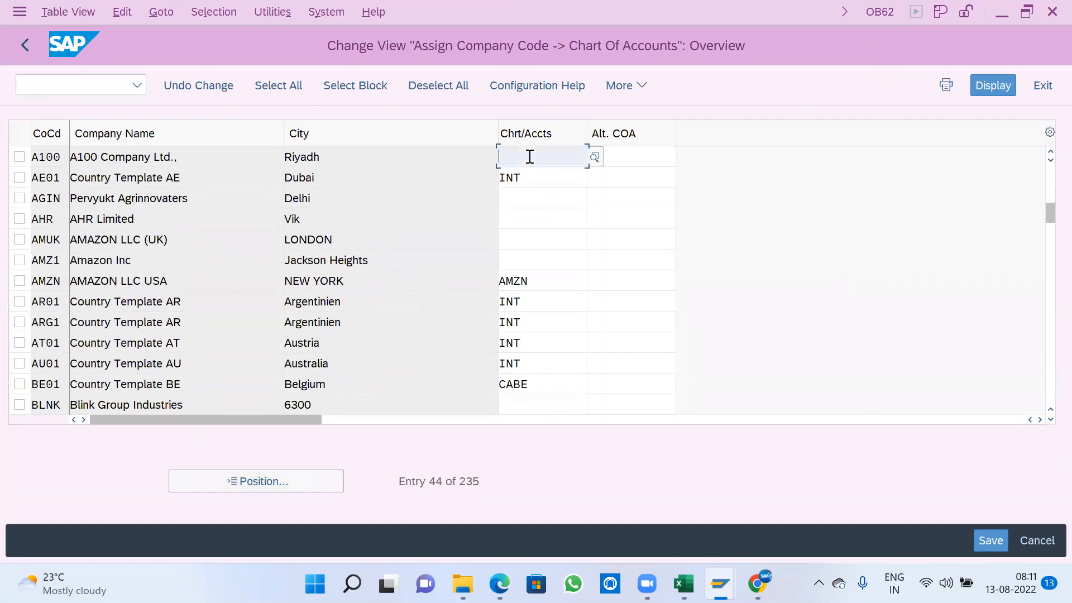
text(A100)
key(Return)
key(ctrl+s)
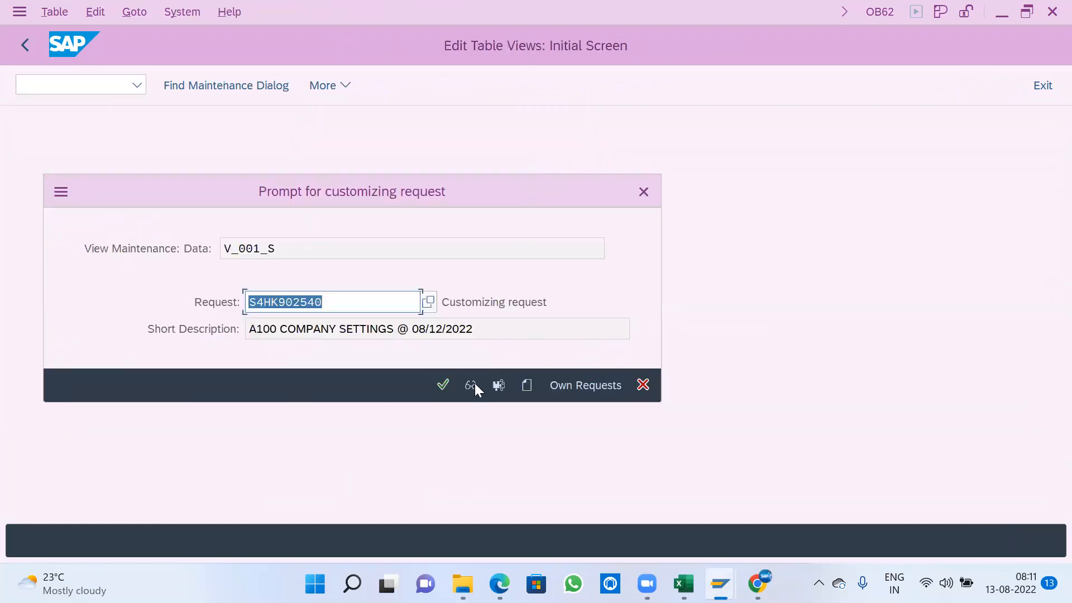
click(444, 385)
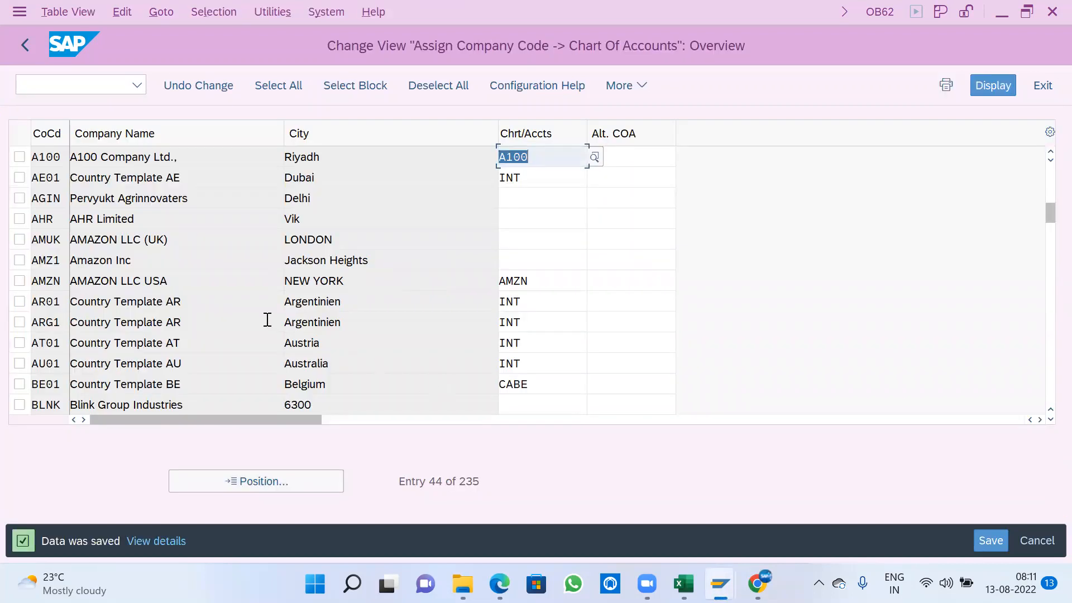
click(24, 46)
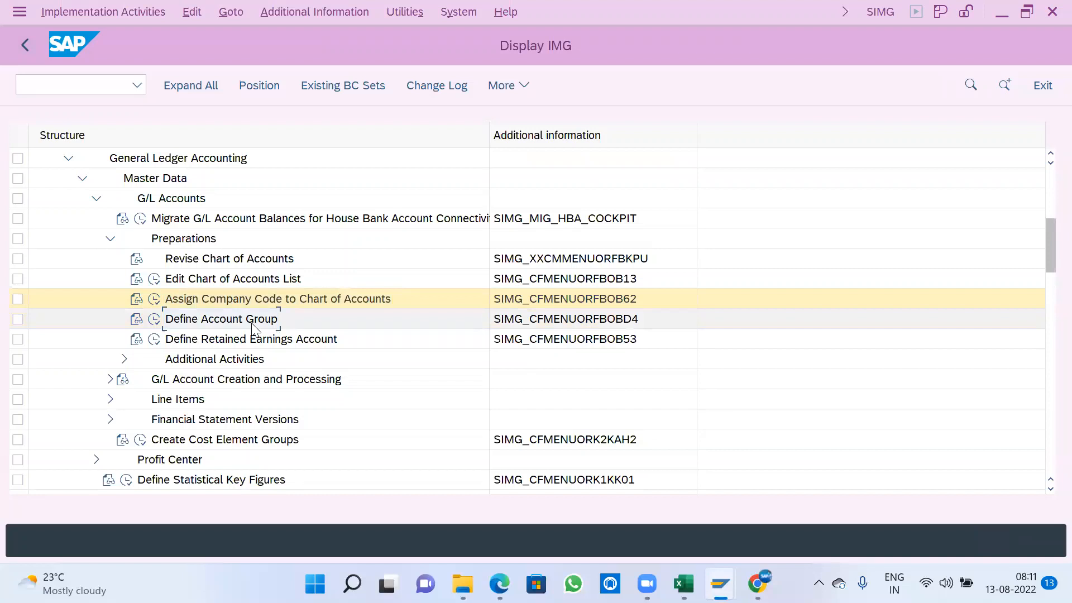
- Open the Define Account Group activity and start a new entry for chart of accounts A100 with account group BS
click(154, 319)
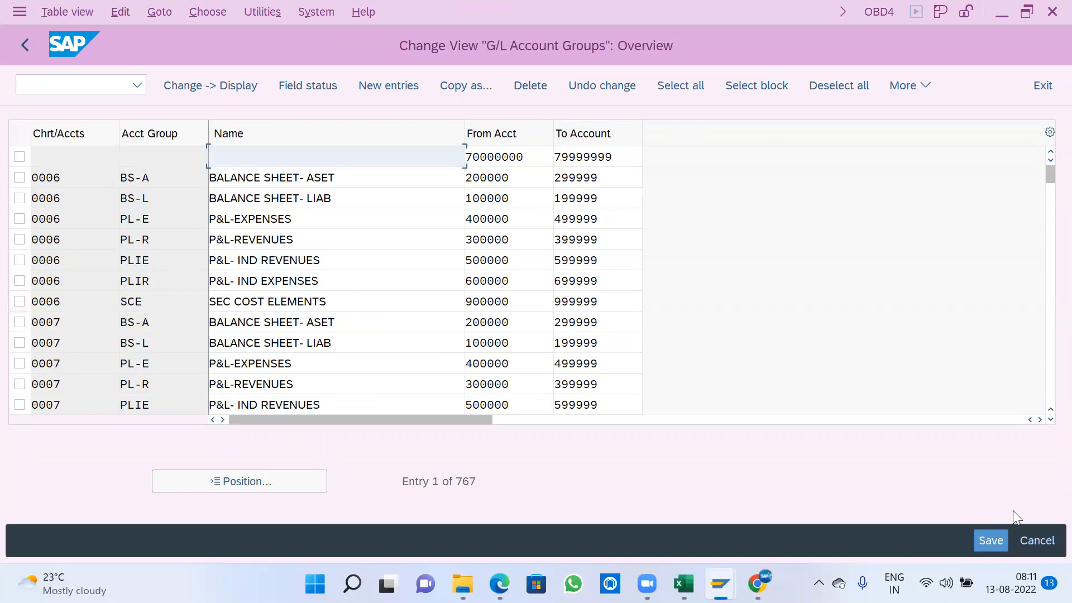
click(391, 86)
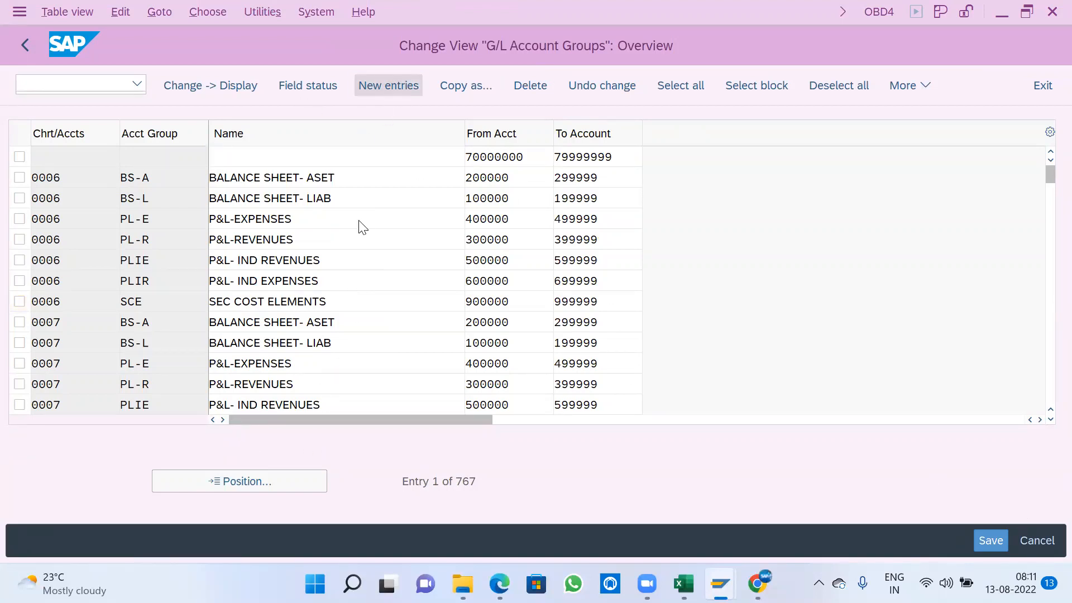
text(A100)
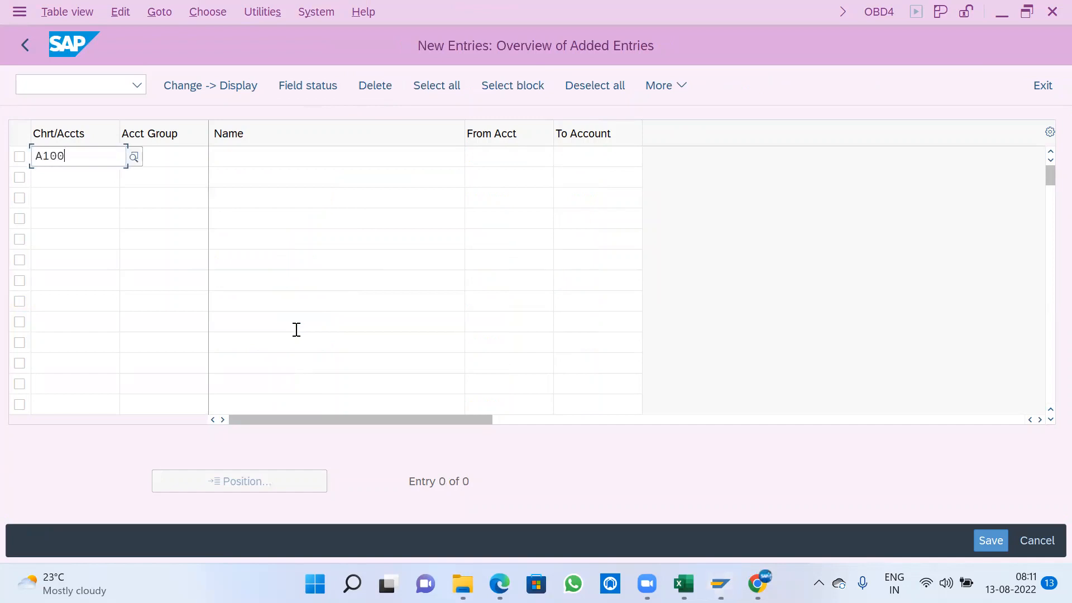
key(Tab)
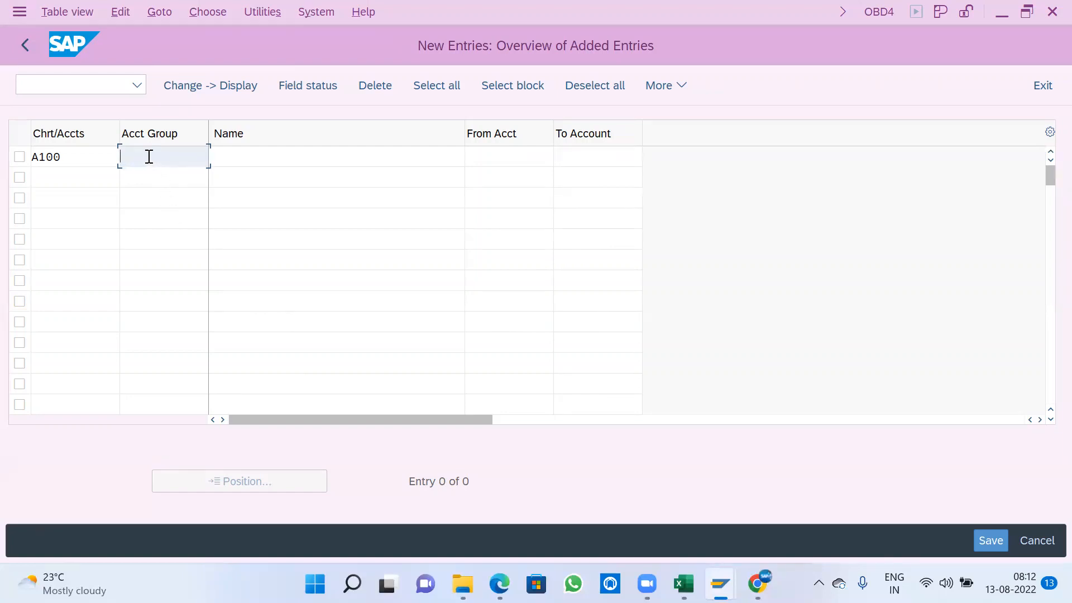
text(A100)
key(BackSpace)
key(BackSpace)
key(BackSpace)
key(BackSpace)
text(BS)
key(Tab)
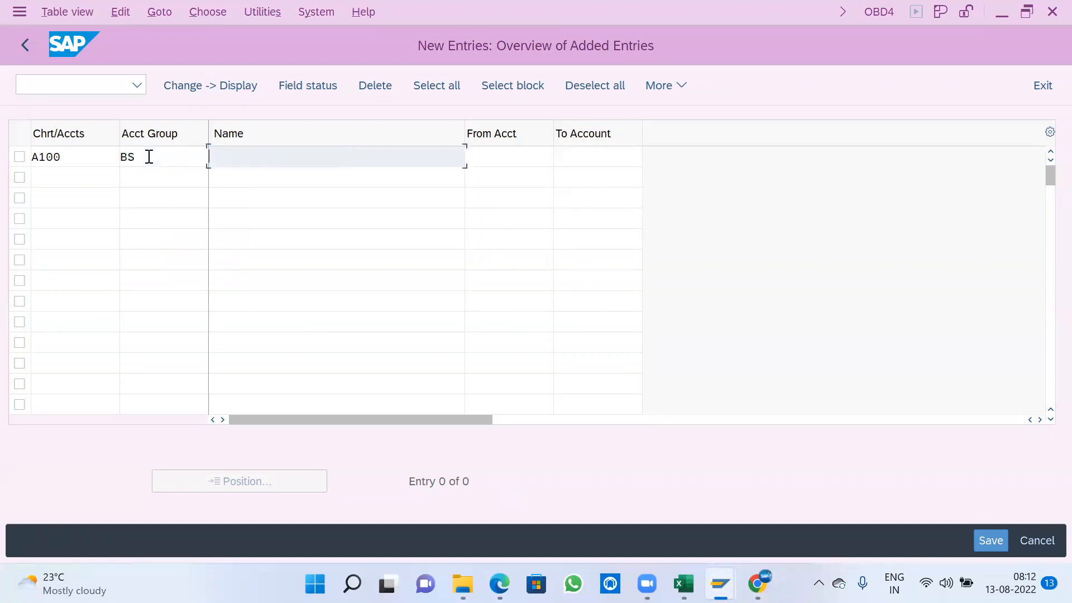
- Name account group BS BALANCE SHEET ACCOUNTS and set its account range from 100000 to 299999
text(BALANCE SHEET ACCOUNTS)
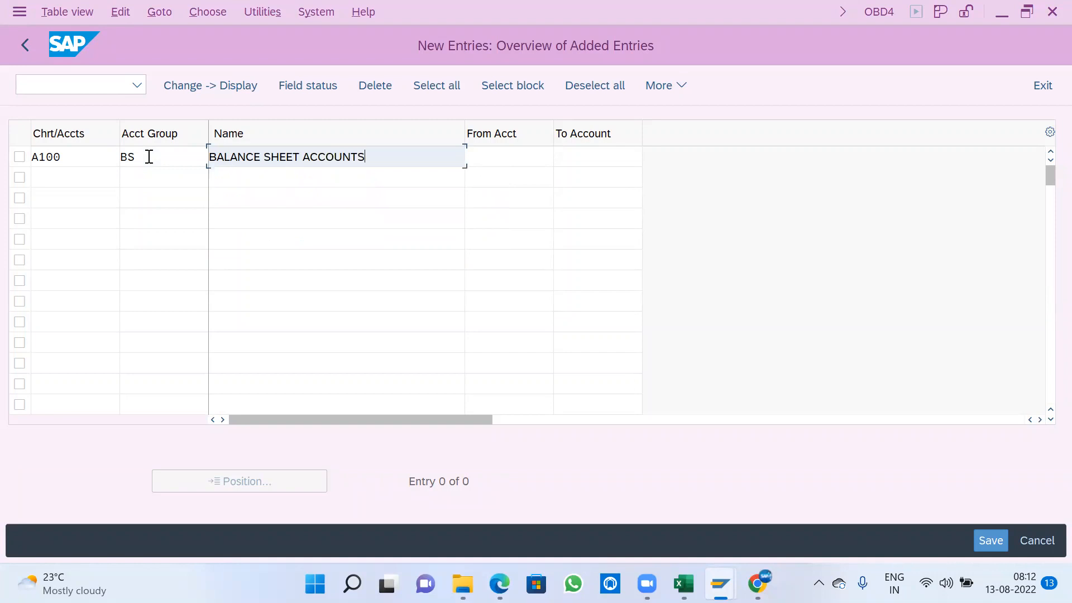
key(Tab)
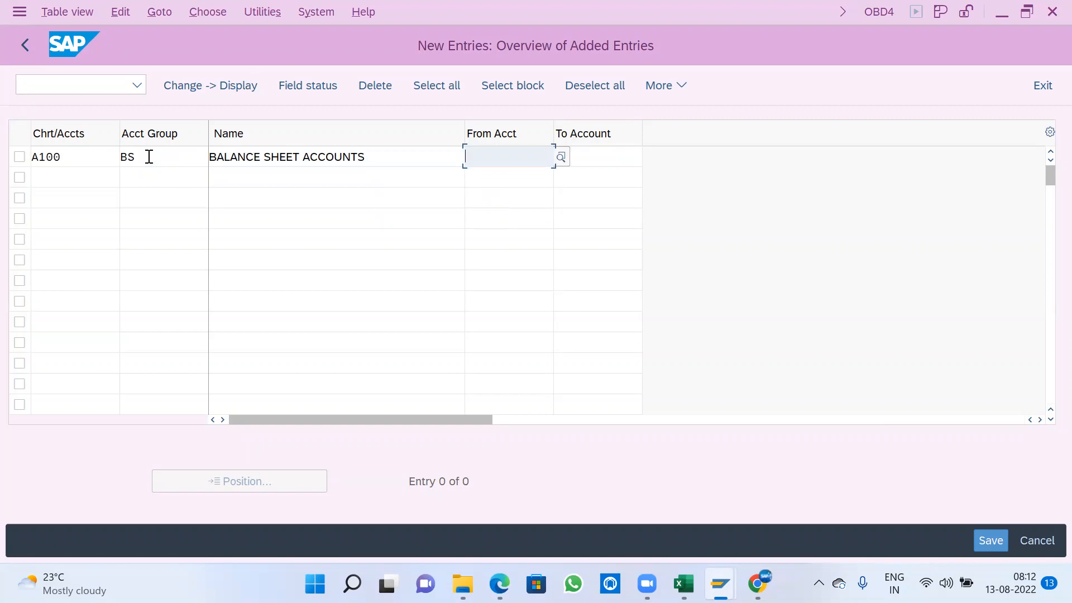
text(100)
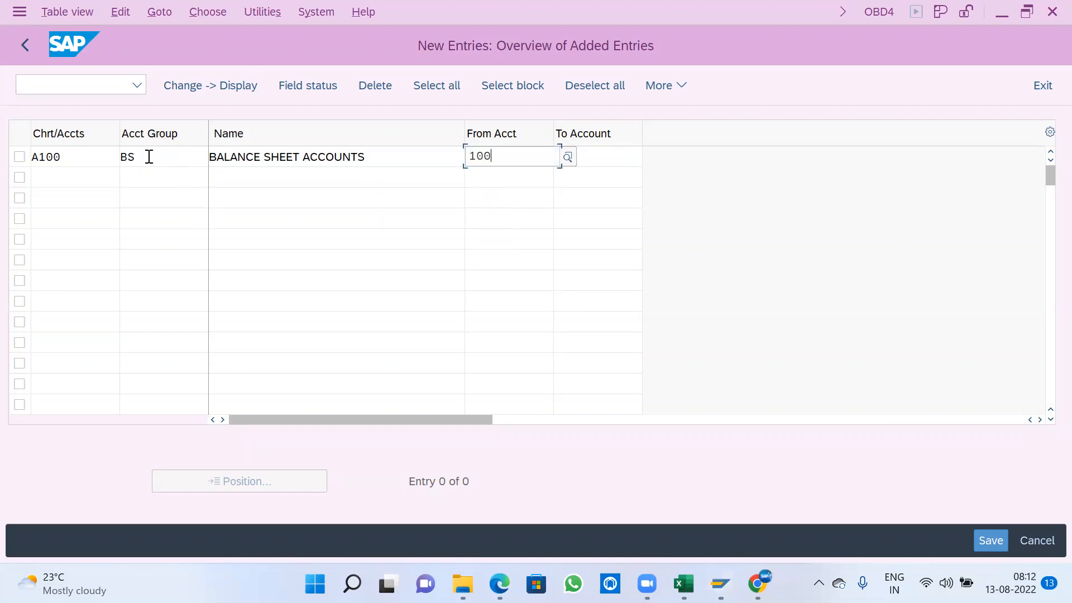
text(000)
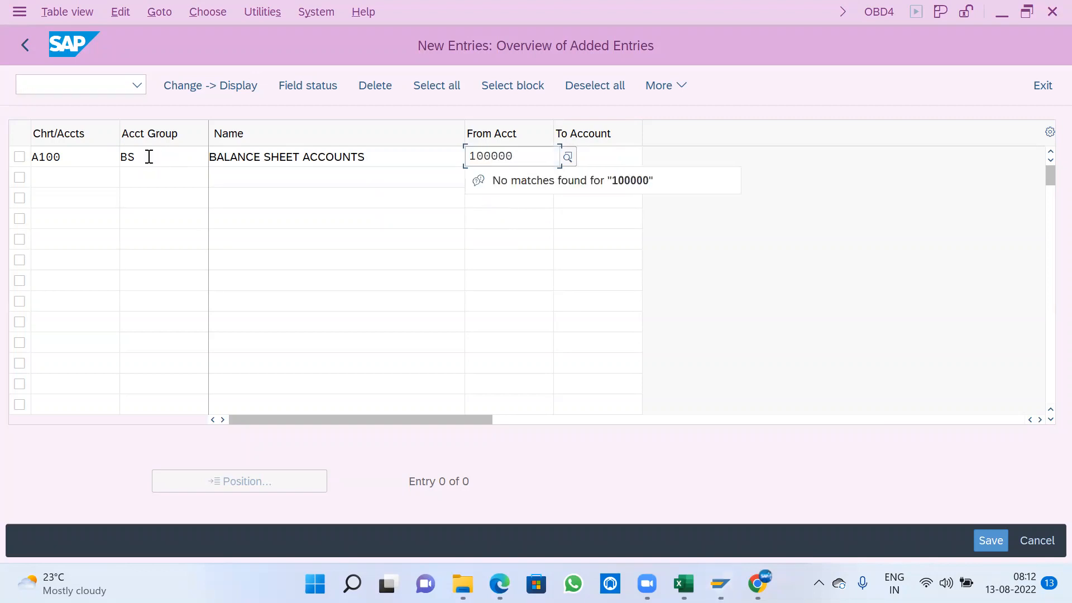
key(Tab)
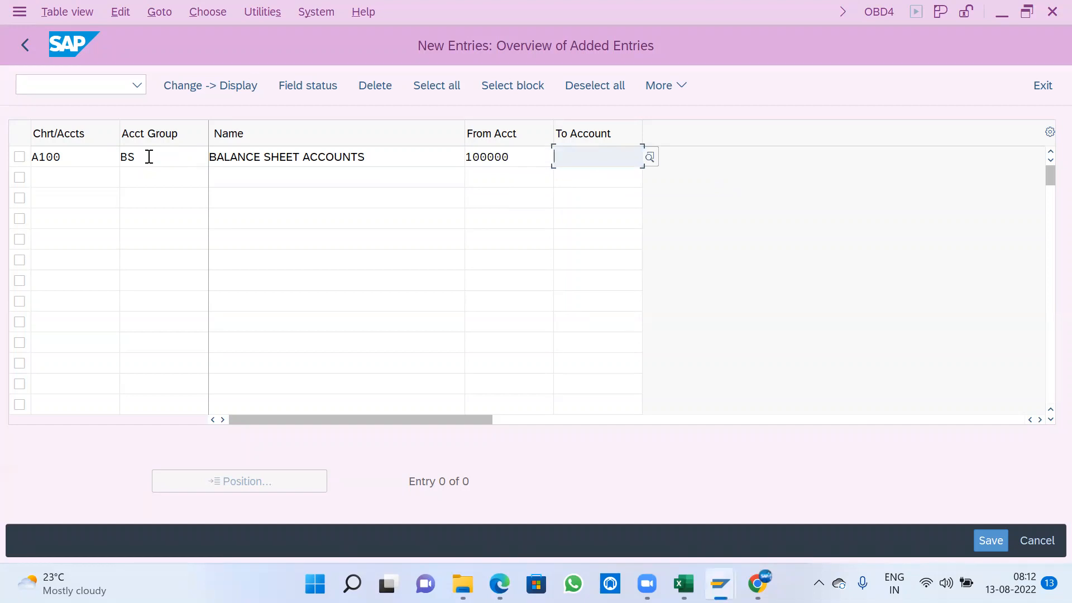
text(299999)
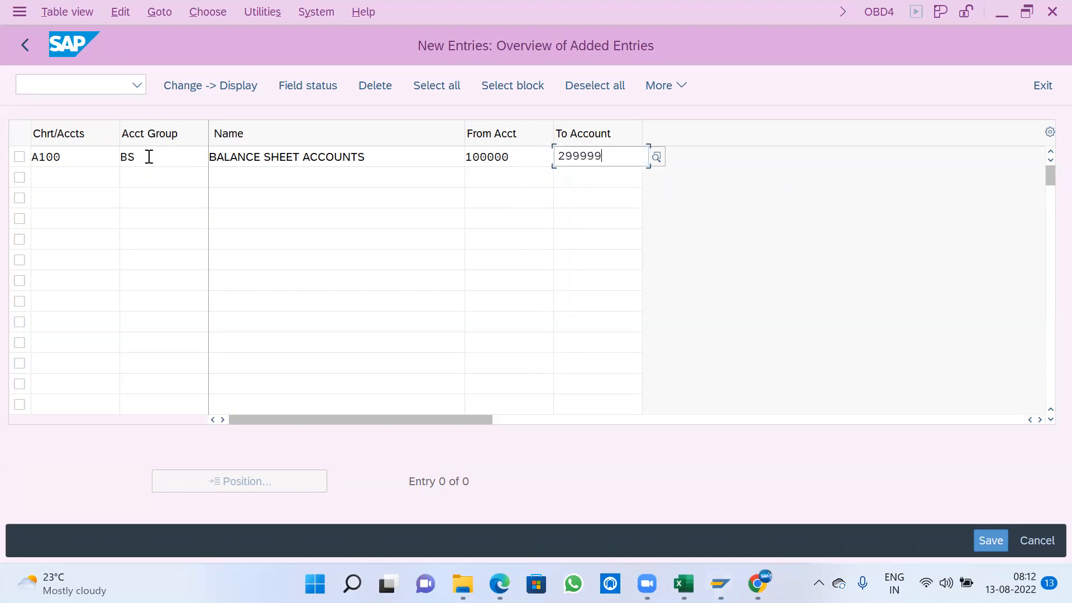
key(Tab)
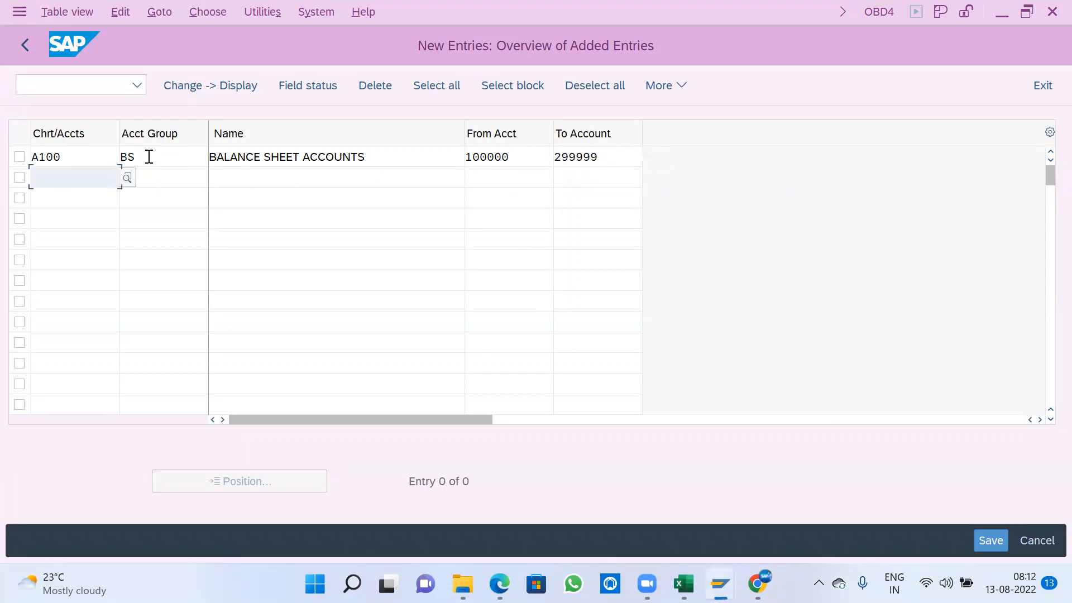
- Add account group PL for chart of accounts A100 and name it PROFIT & LOSS ACCOUNTS
text(A100)
key(Tab)
text(PL)
key(Tab)
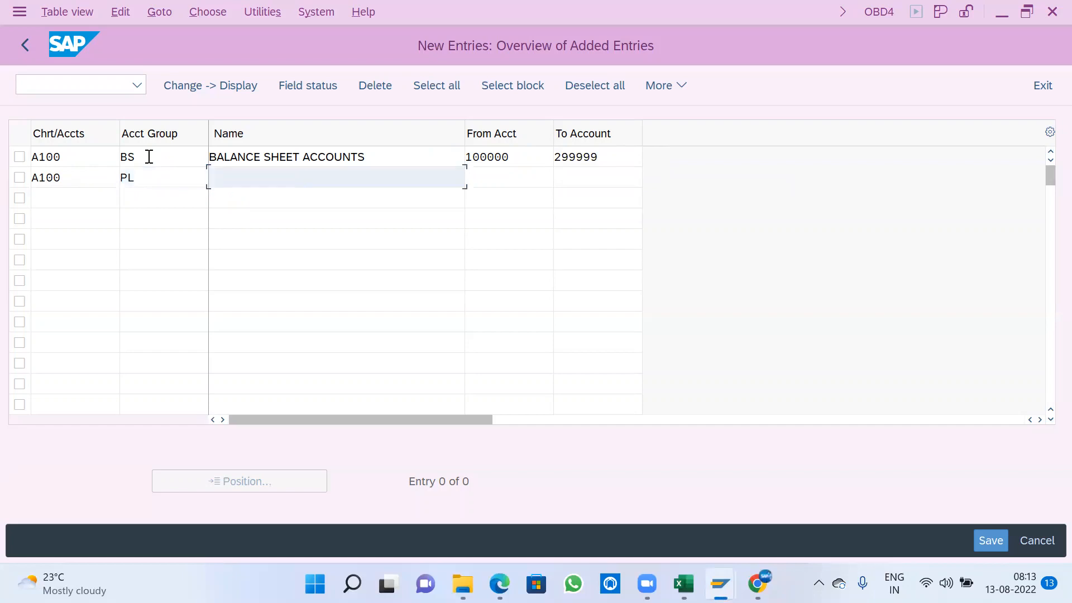
text(PROFIT)
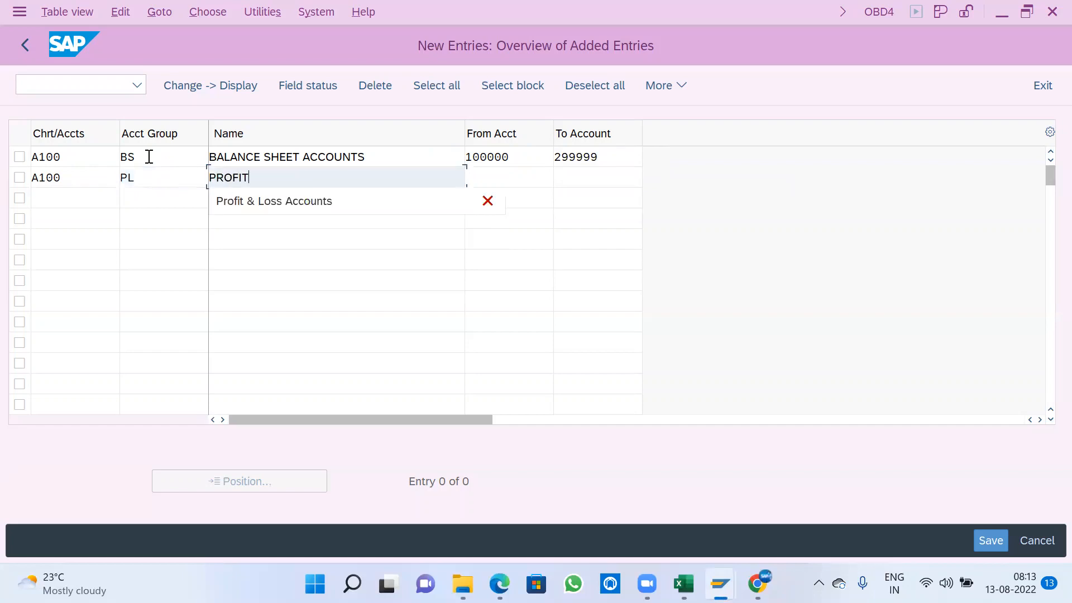
text( & LOASS)
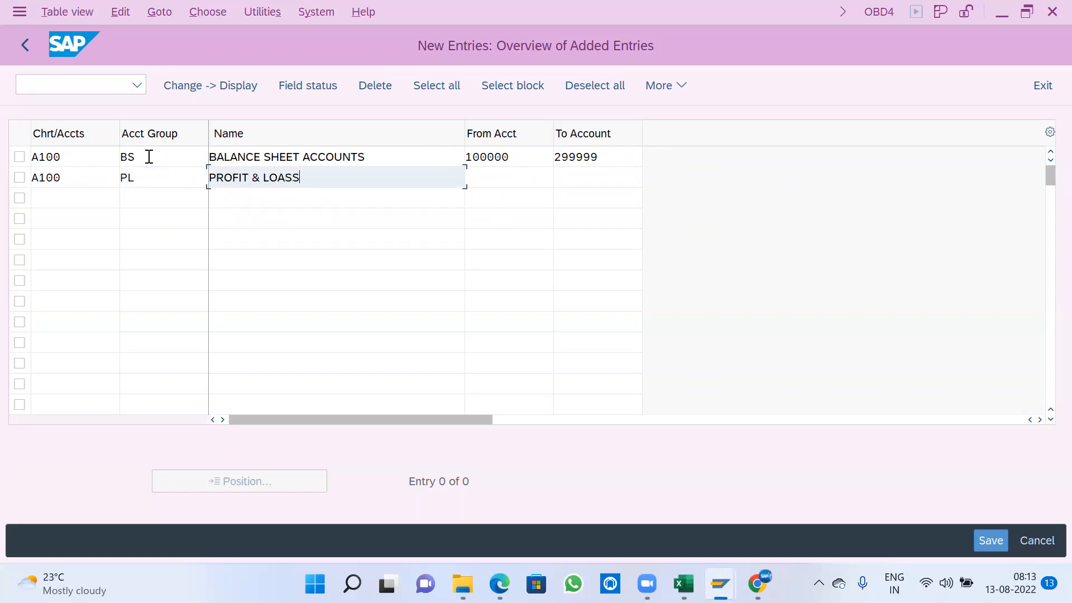
key(BackSpace)
key(BackSpace)
key(BackSpace)
text(SS)
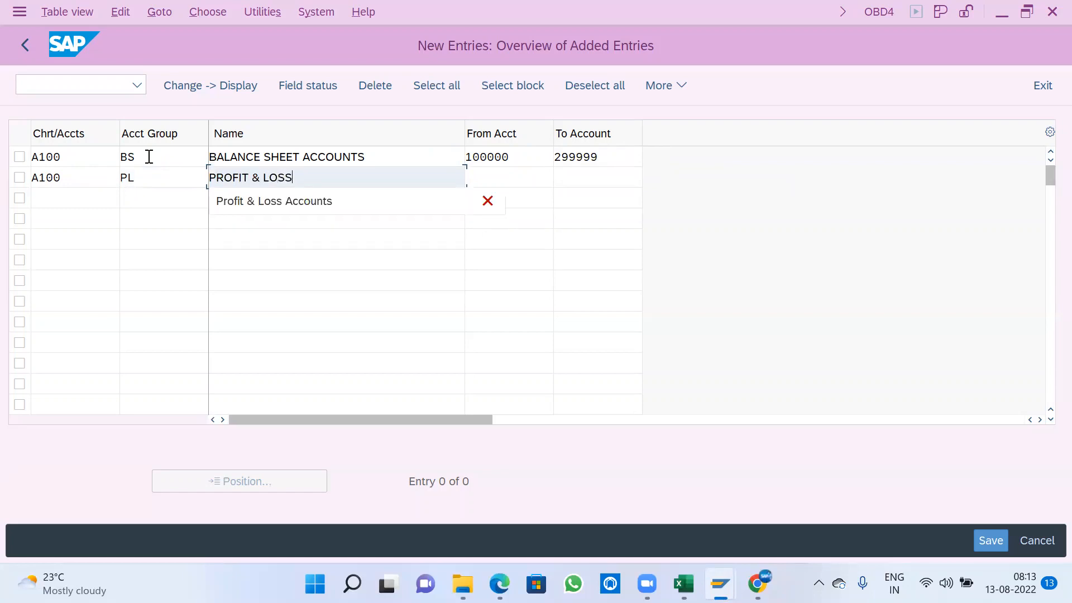
key(alt+Tab)
click(520, 118)
text(ACCOUNT)
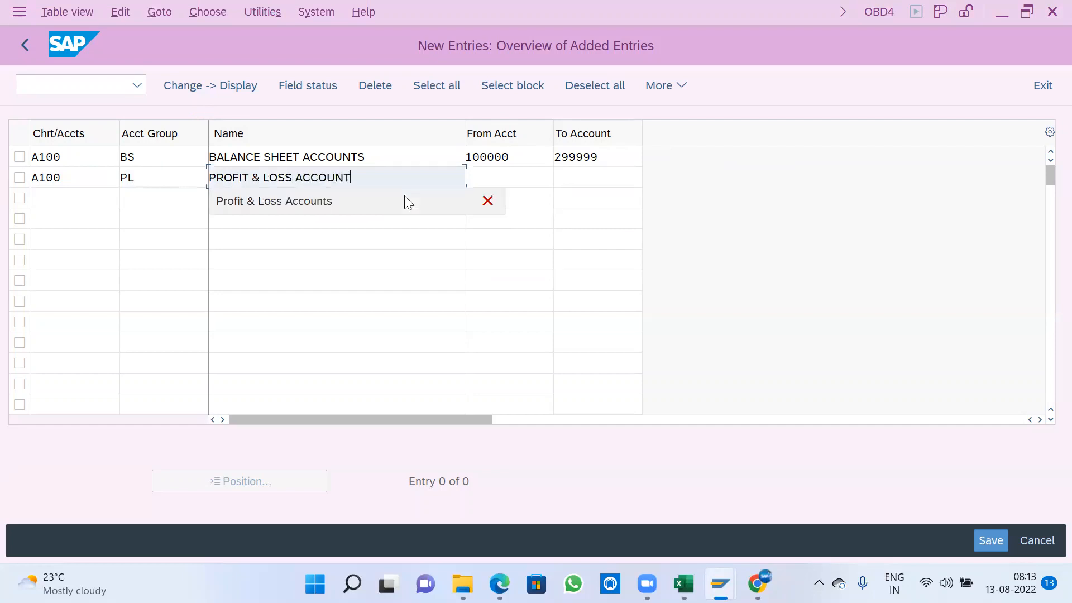
text(S)
key(Tab)
- Set the account range of account group PL from 300000 to 499999
text(300)
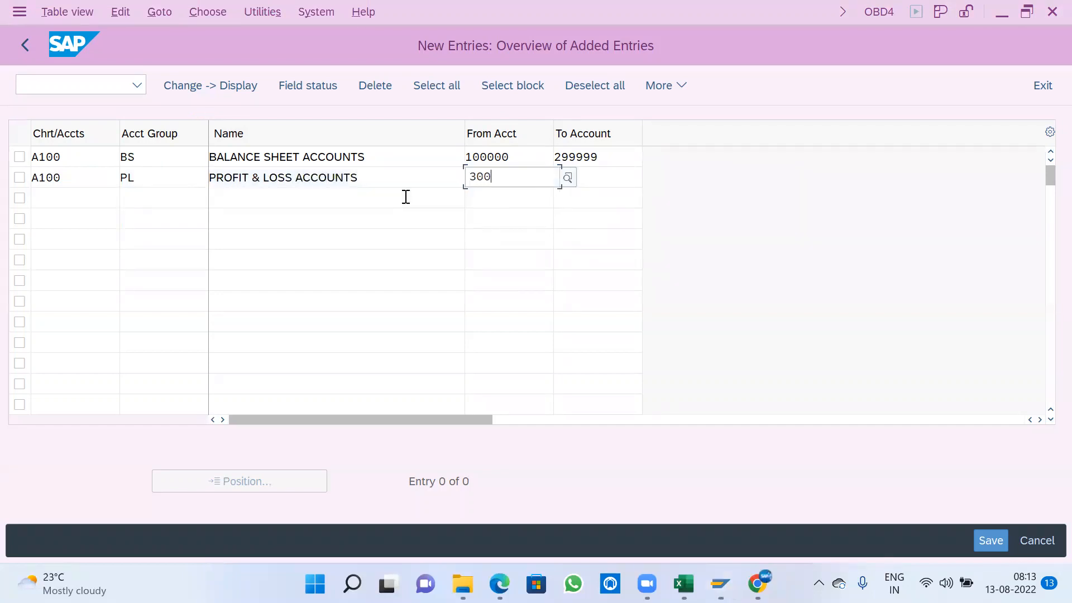
key(BackSpace)
key(BackSpace)
key(BackSpace)
text(300000)
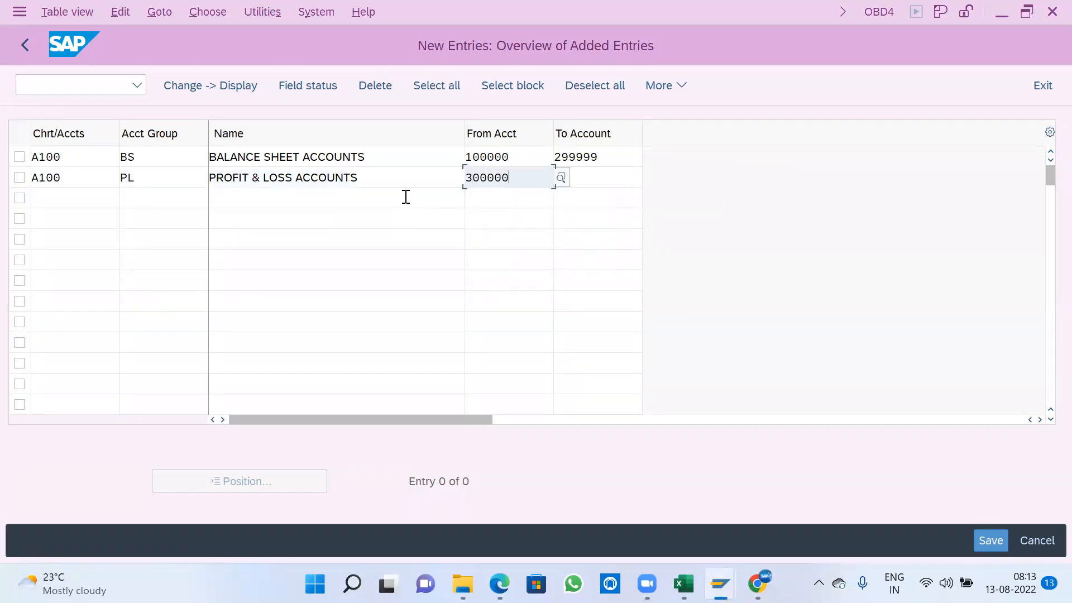
key(Tab)
text(499999)
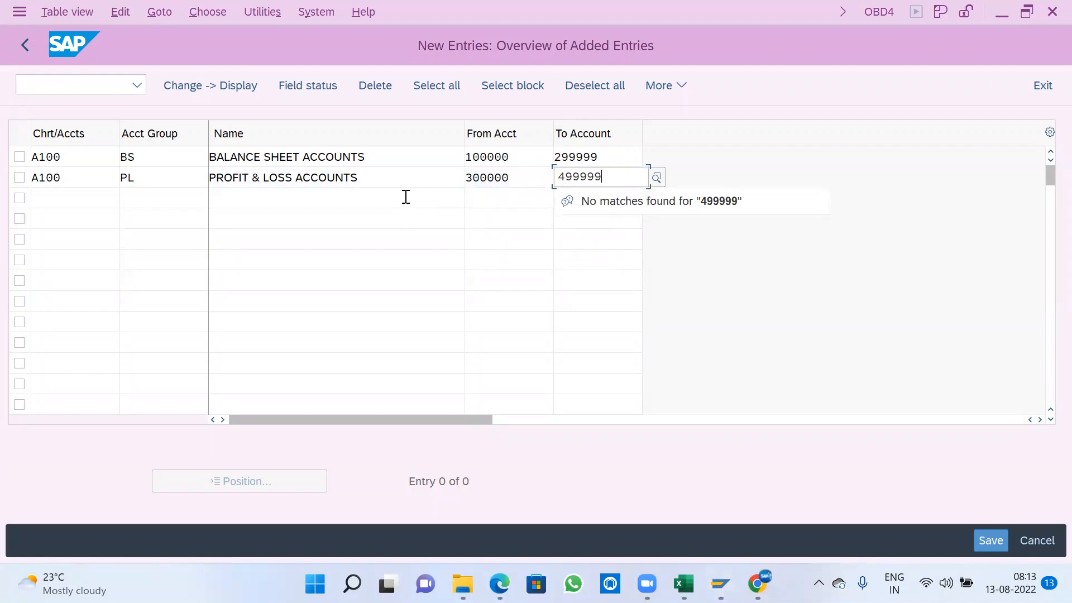
key(Tab)
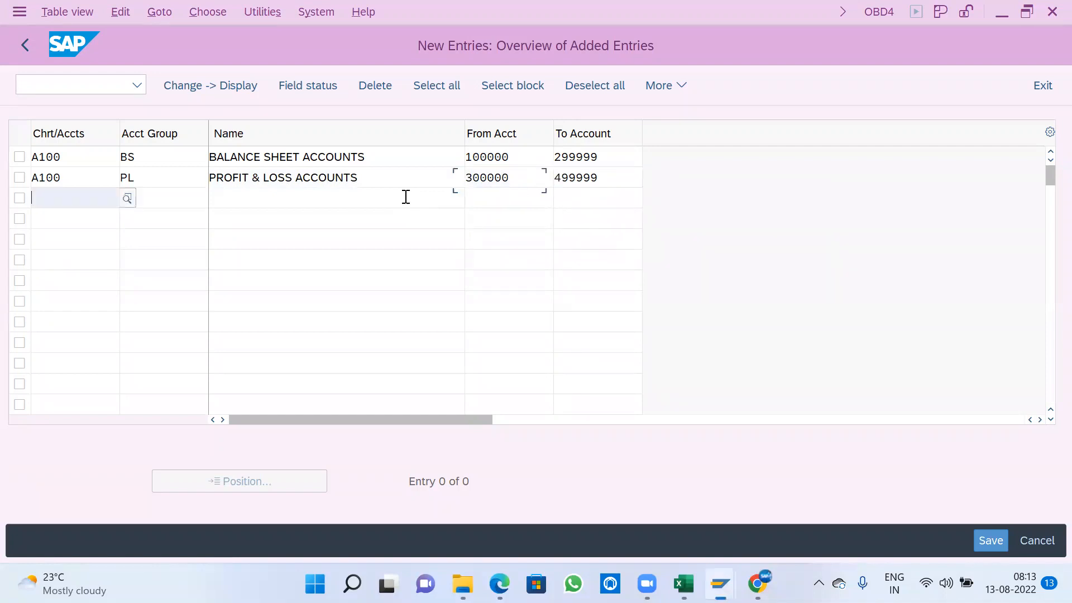
- Add account group SCE for chart of accounts A100 and name it SECONDARY COST ELEMENTS
text(A100)
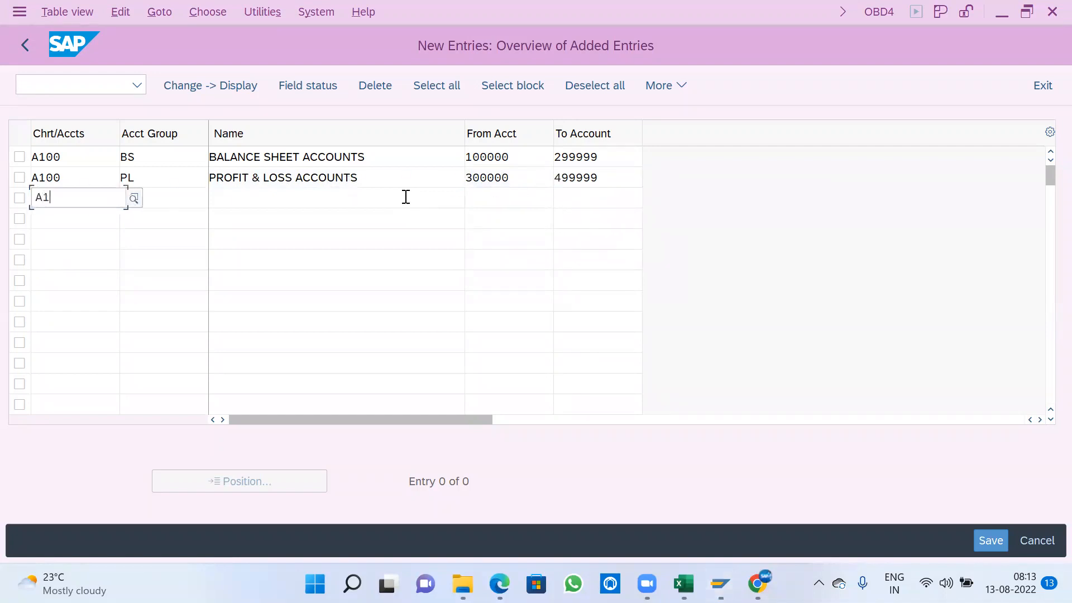
key(Tab)
text(CE)
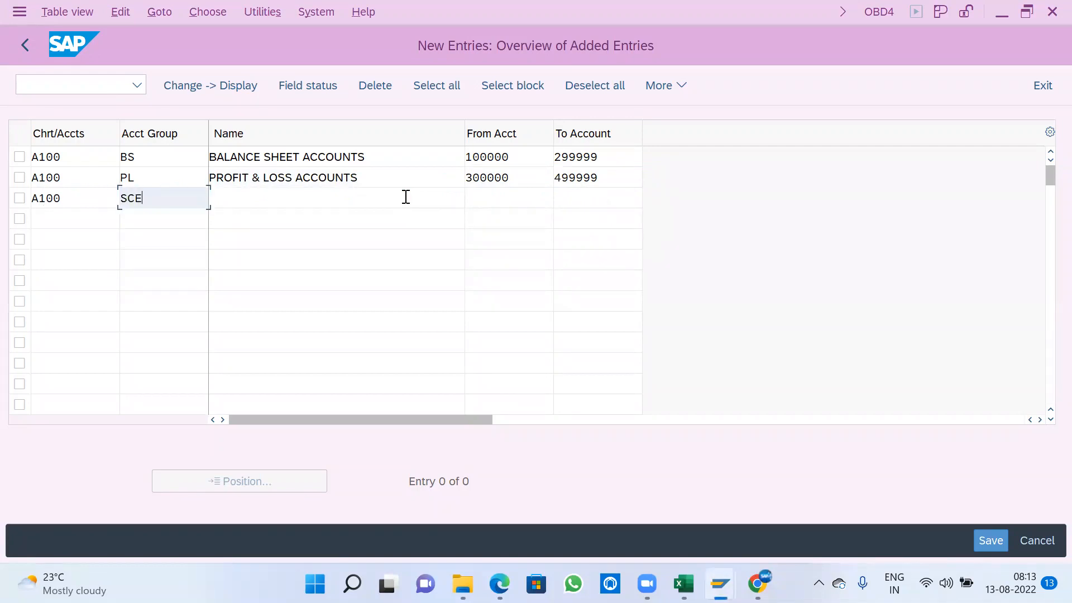
key(Tab)
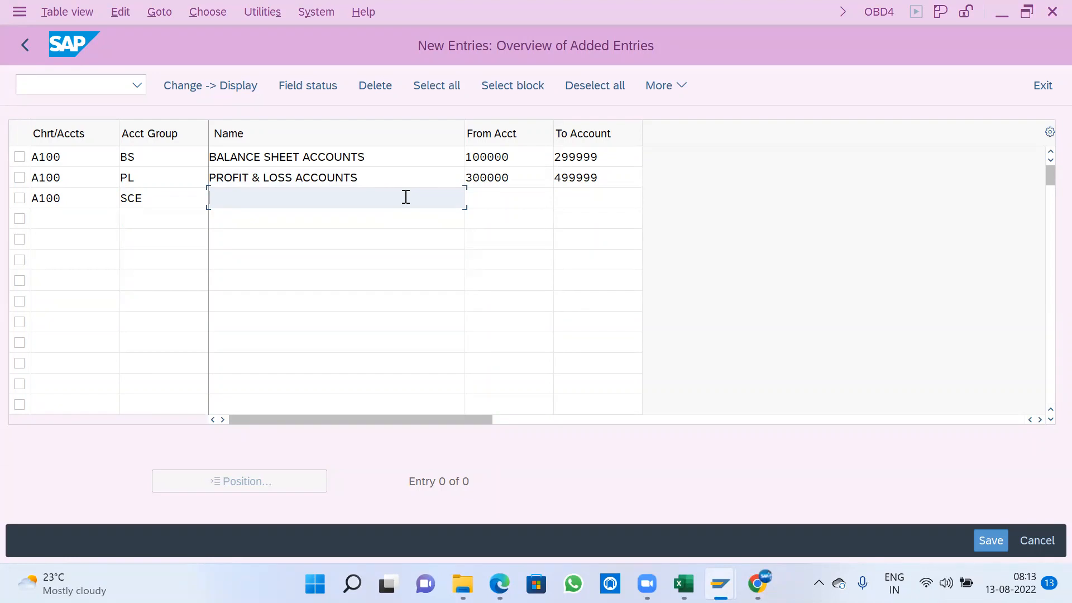
text(SECOND)
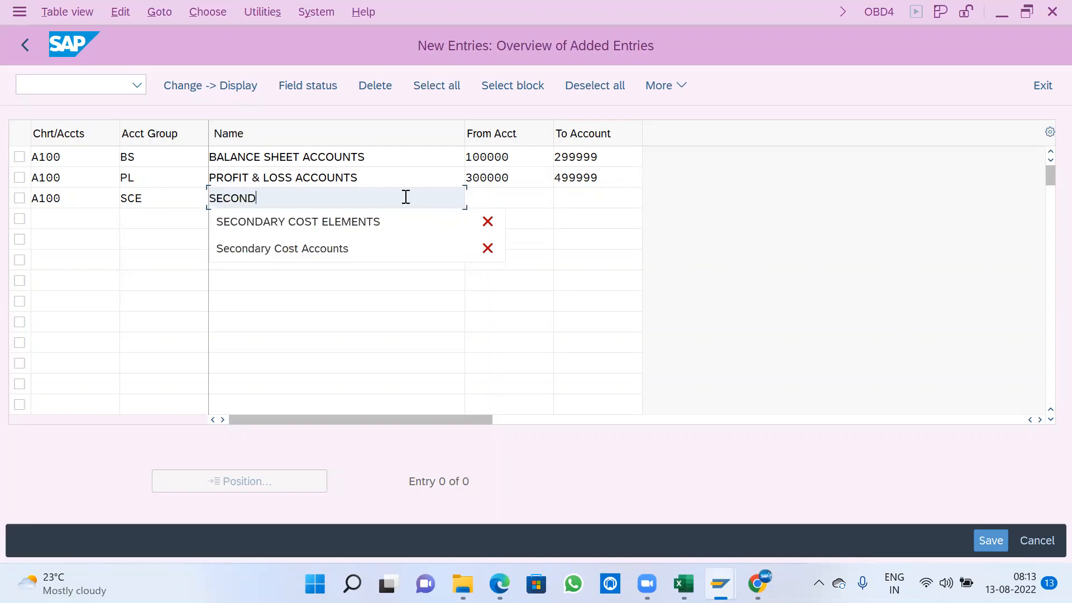
text(ARY COST)
key(Down)
key(Return)
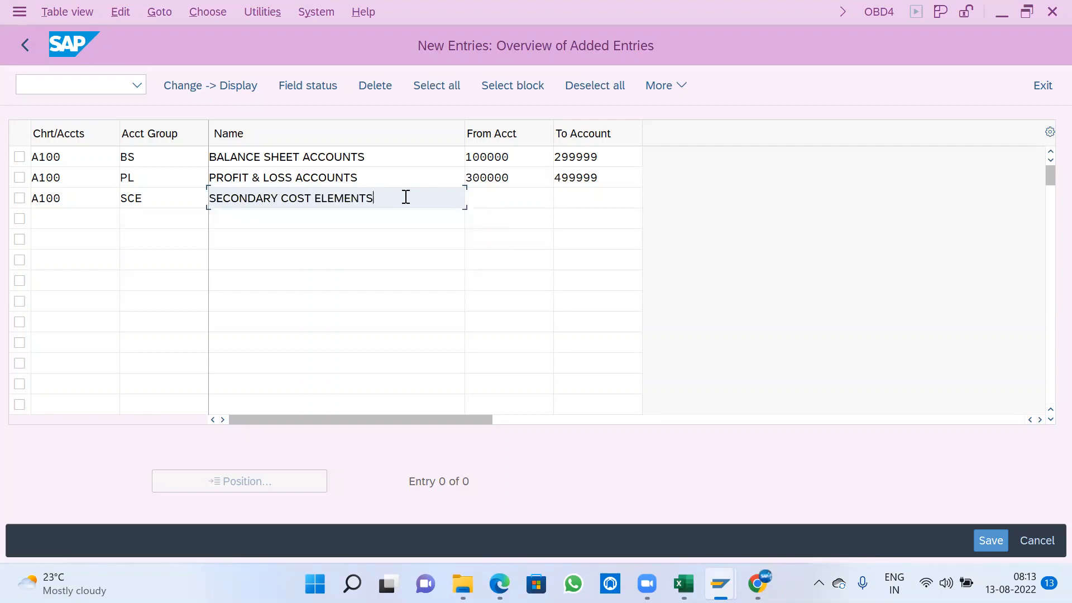
key(Tab)
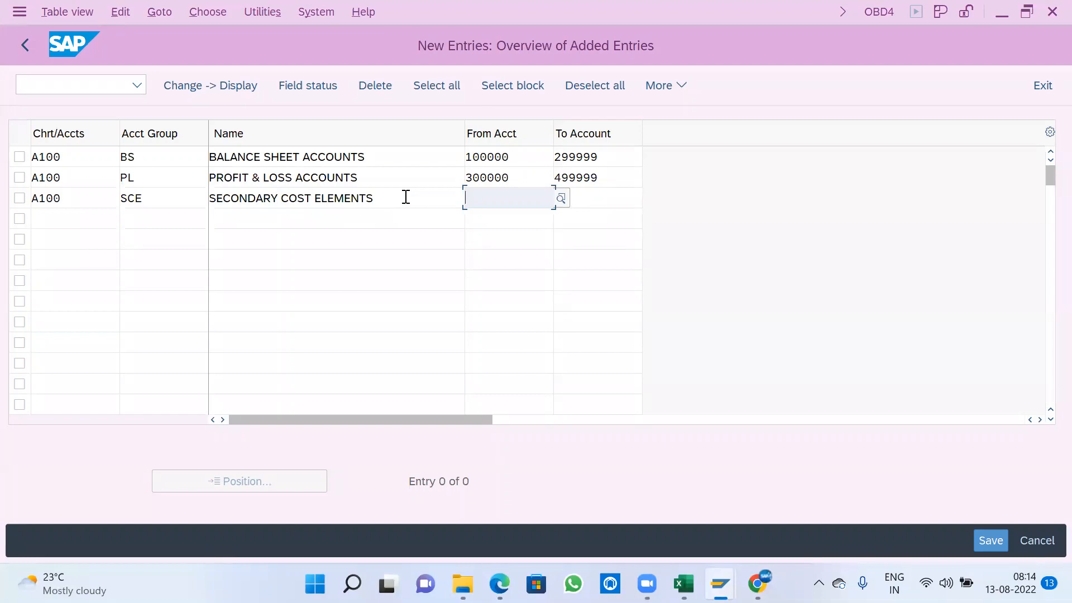
- Set the account range of account group SCE from 900000 to 999999 and confirm the three new entries
text(9)
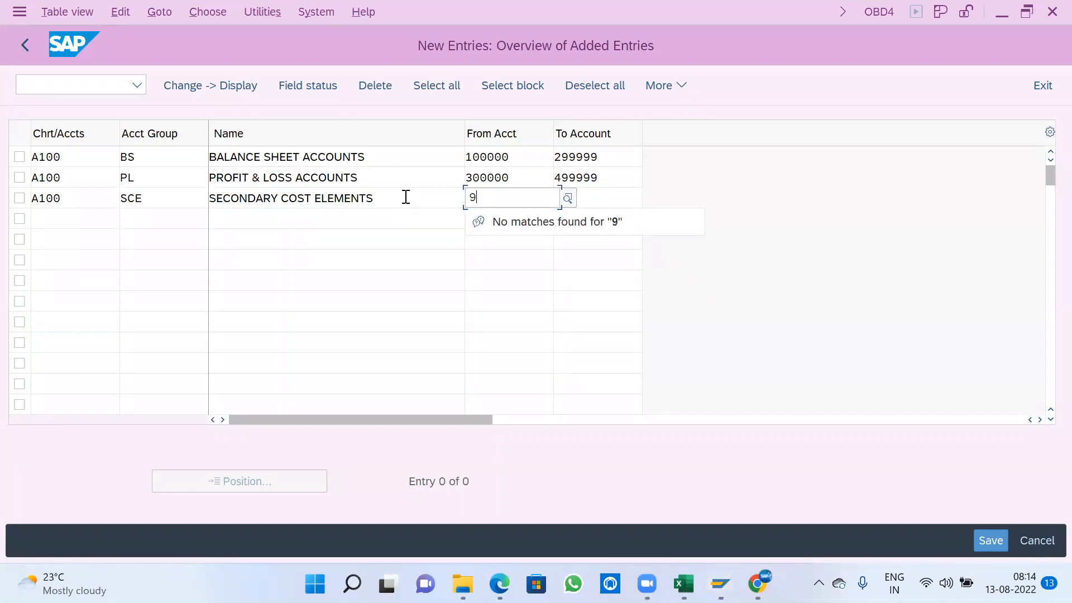
text(00000)
key(Tab)
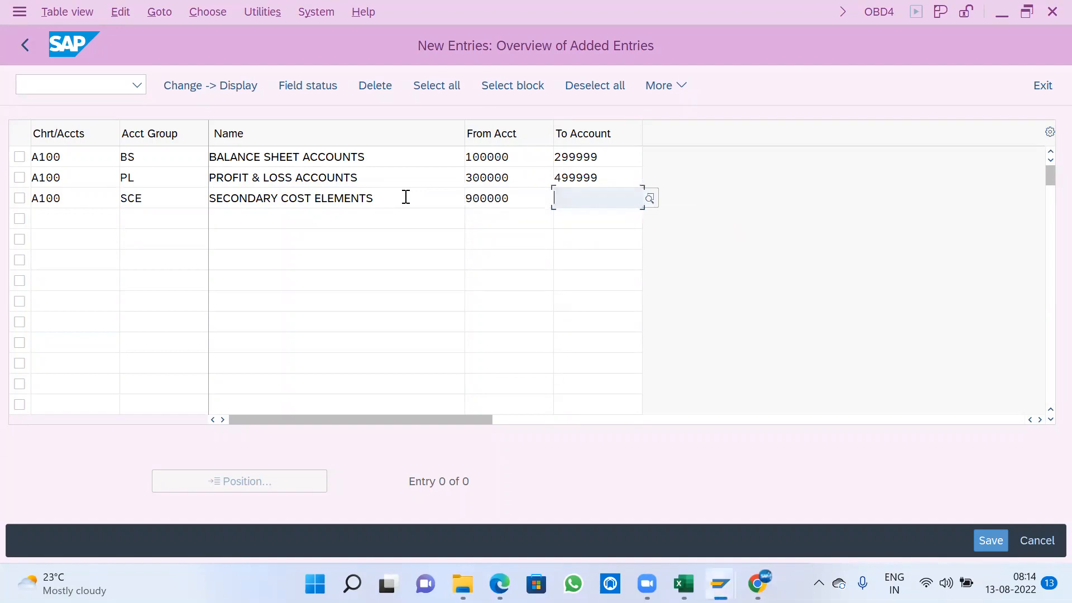
text(9)
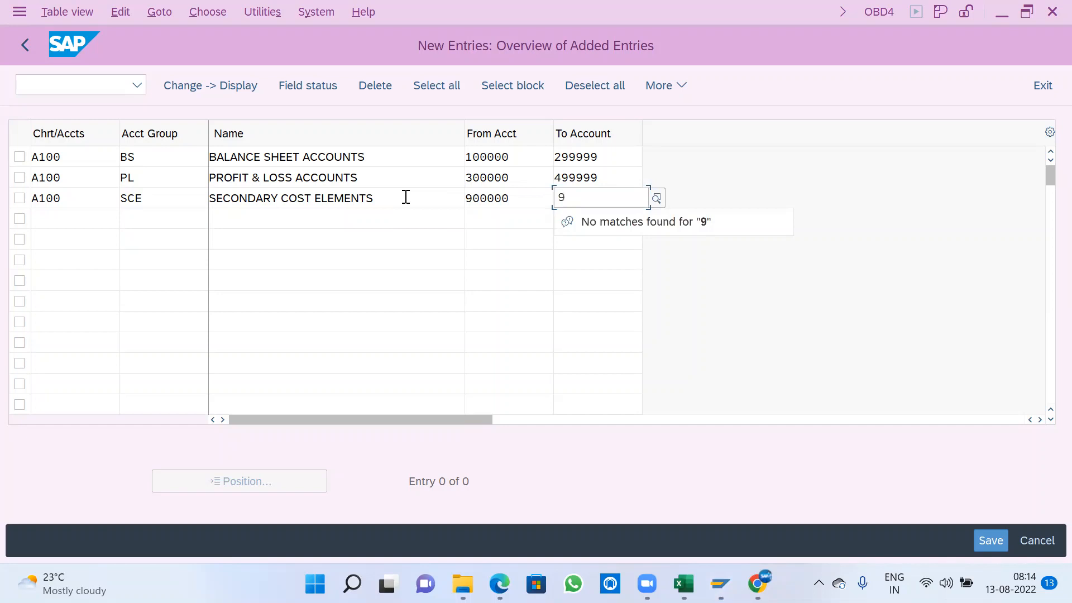
text(99999)
key(Return)
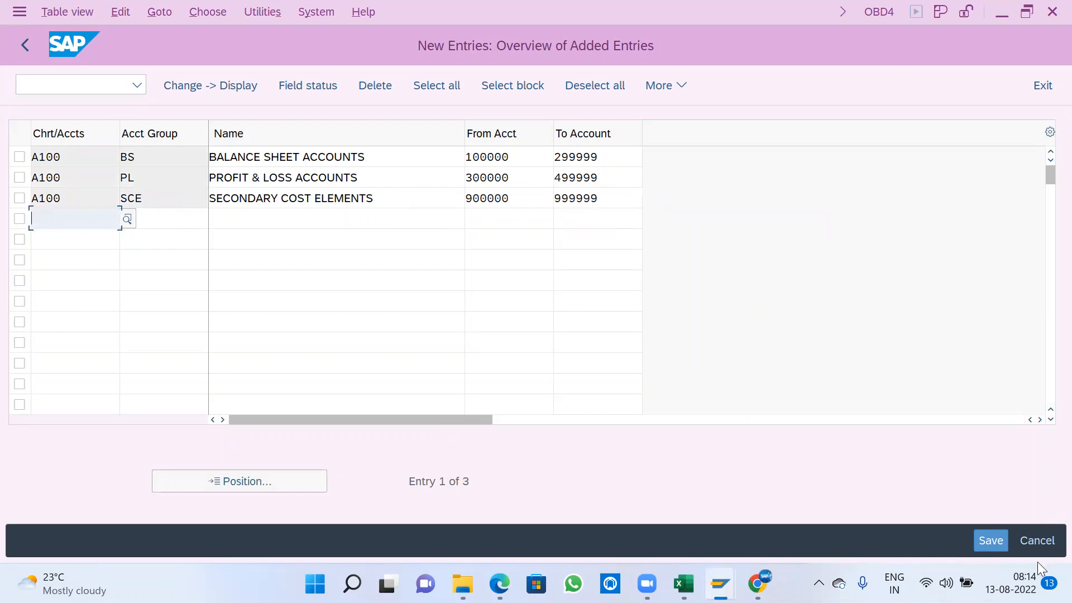
- Save the new account groups to the proposed customizing request and return to the IMG structure
click(989, 538)
click(439, 382)
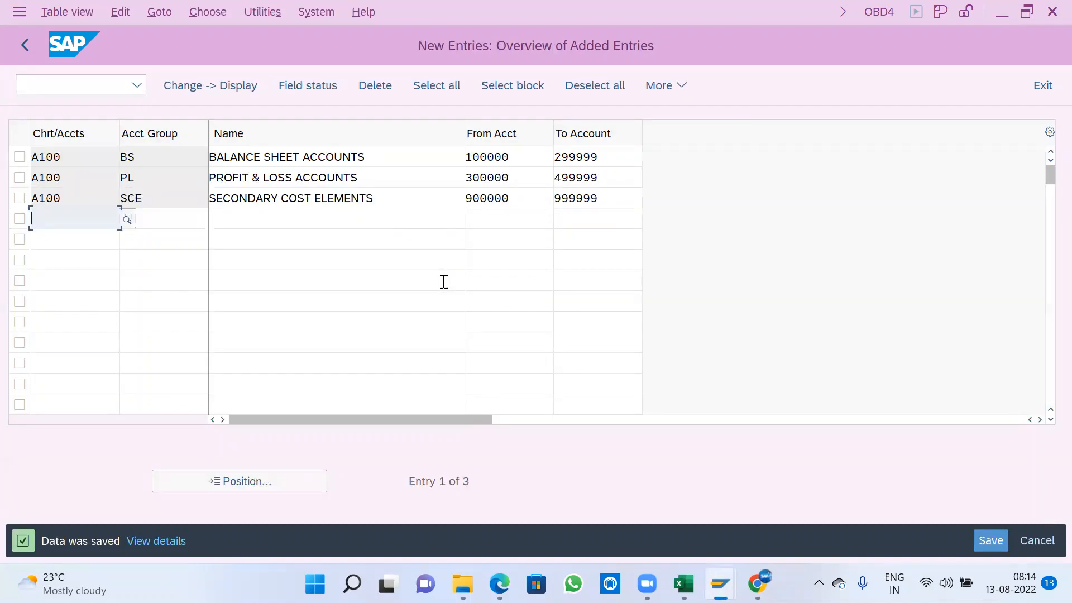
click(26, 45)
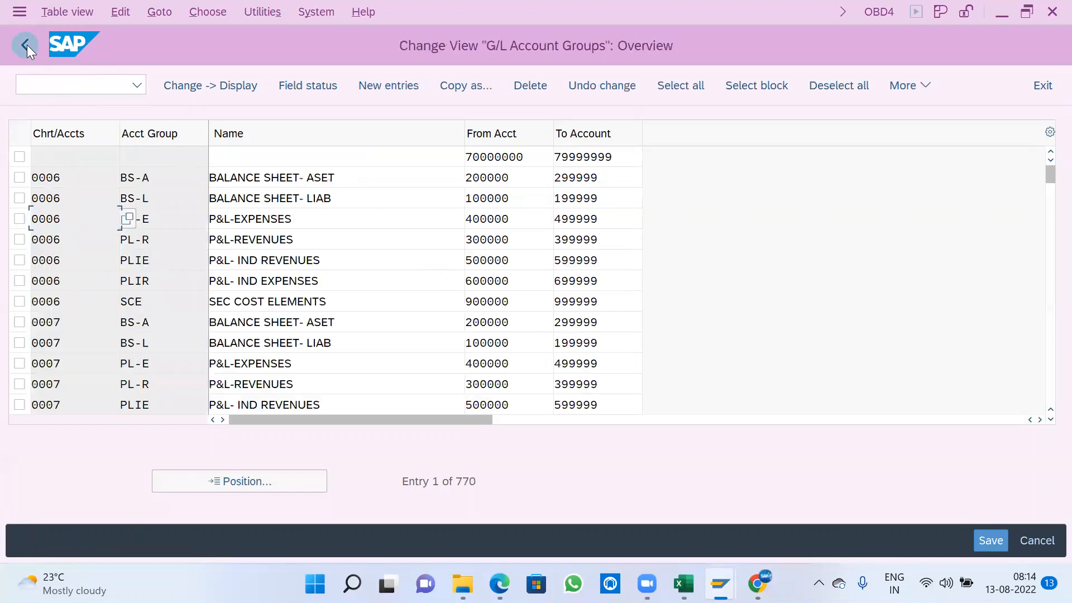
click(27, 44)
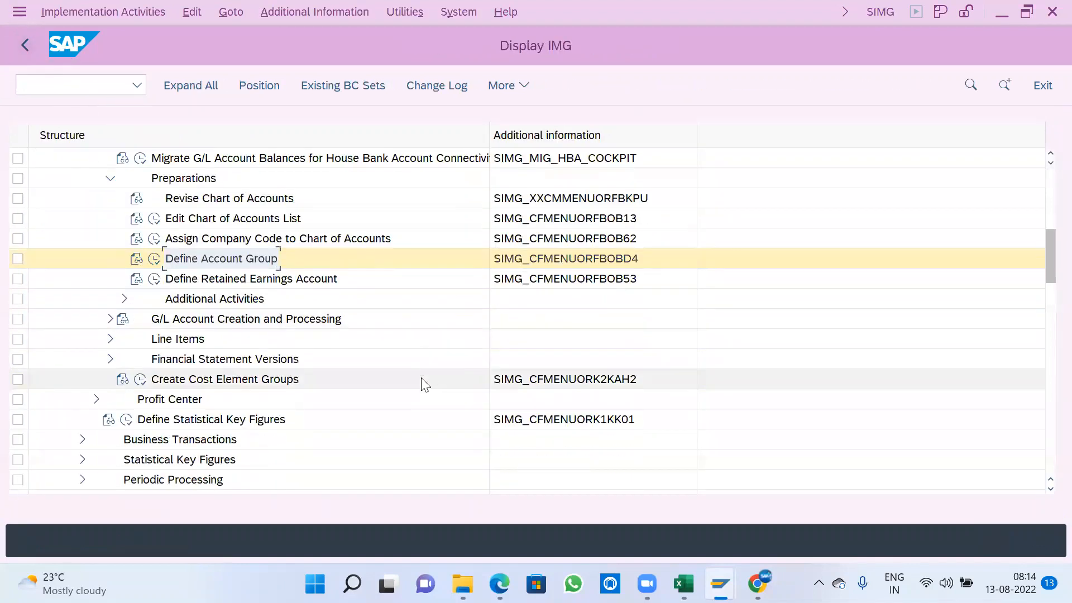
- Open the Define Retained Earnings Account activity for chart of accounts A100
click(154, 279)
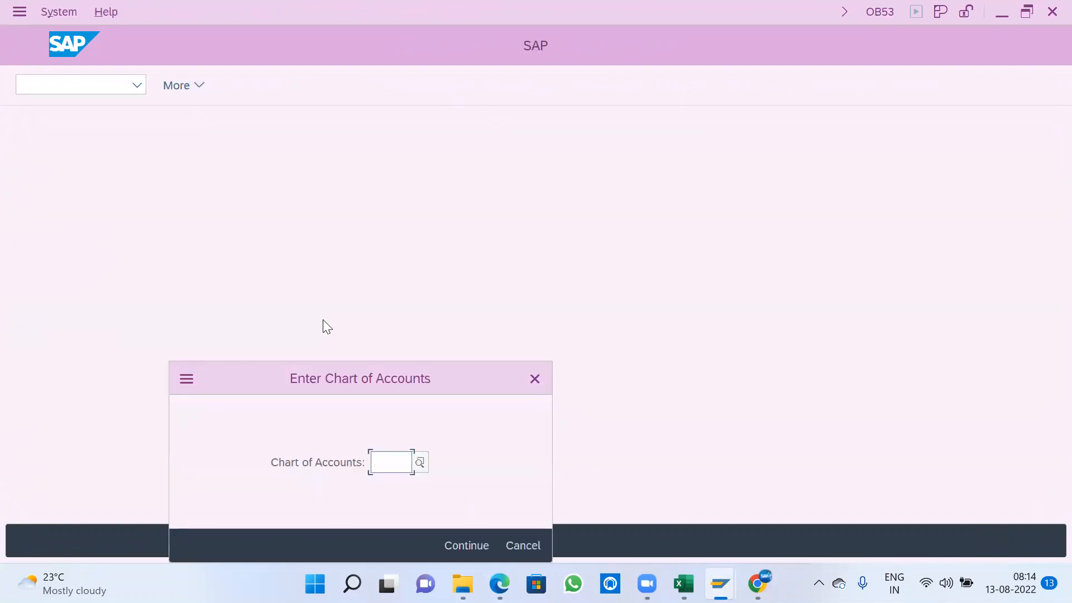
text(A100)
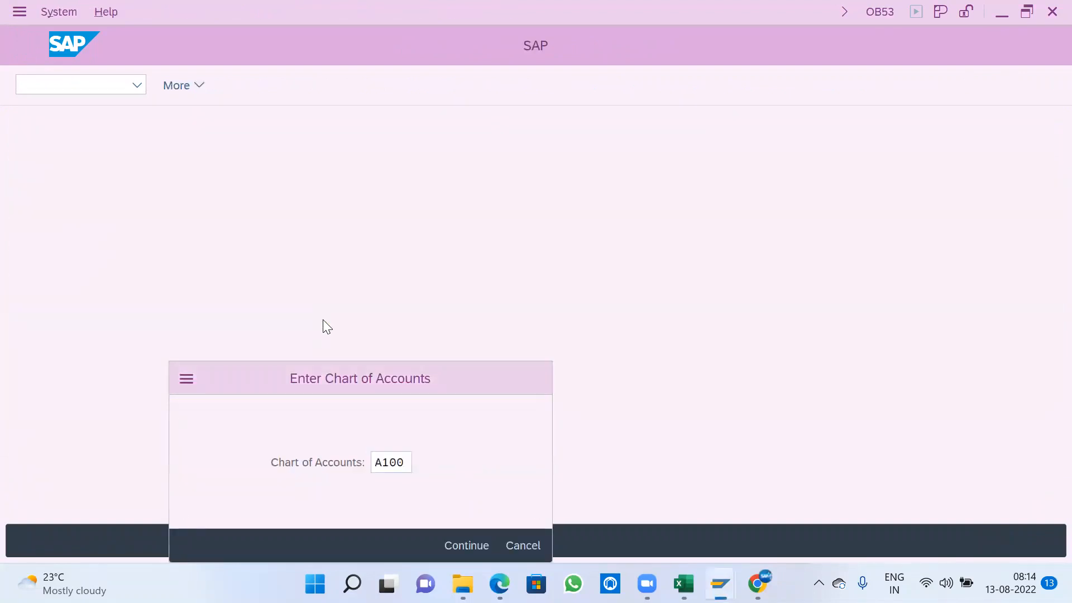
key(Return)
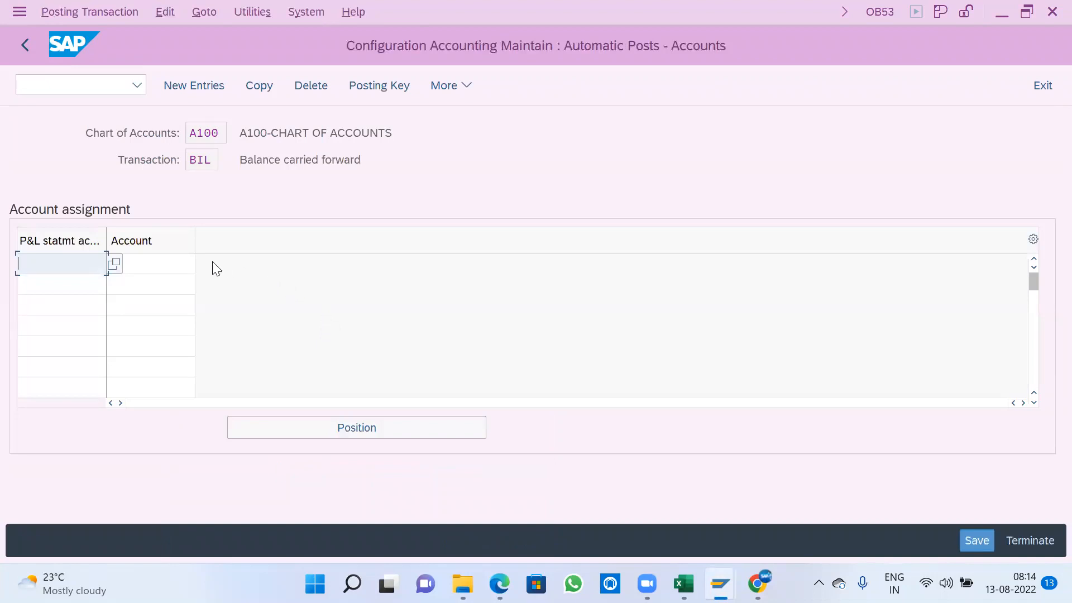
click(181, 261)
click(86, 262)
drag(191, 159, 395, 170)
click(395, 171)
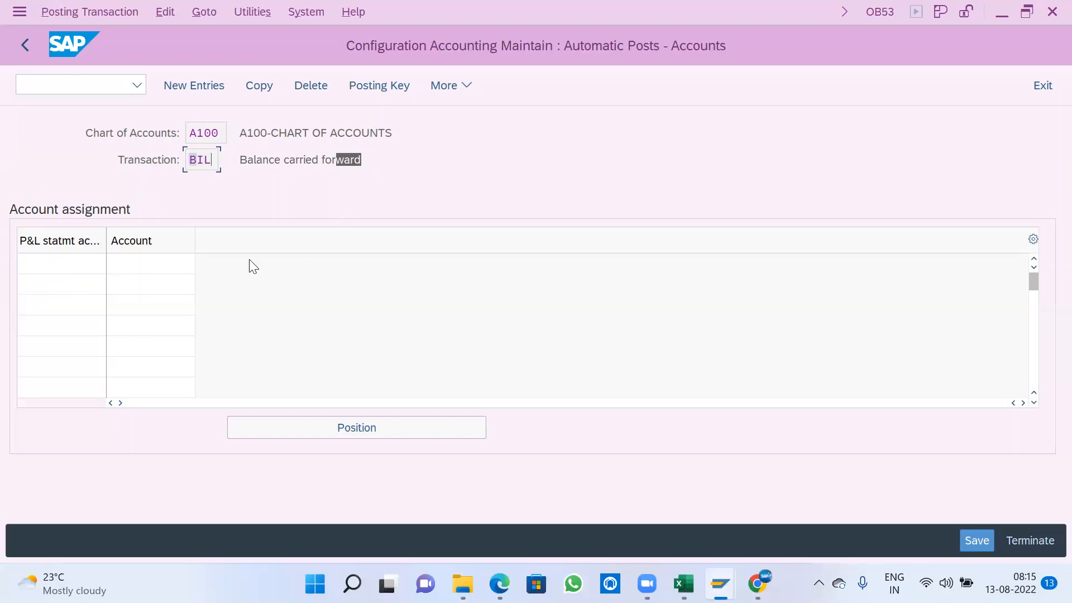
- Assign account 100000 to P&L statement account type A1 for balance carried forward, accepting the entry despite the warning
click(168, 262)
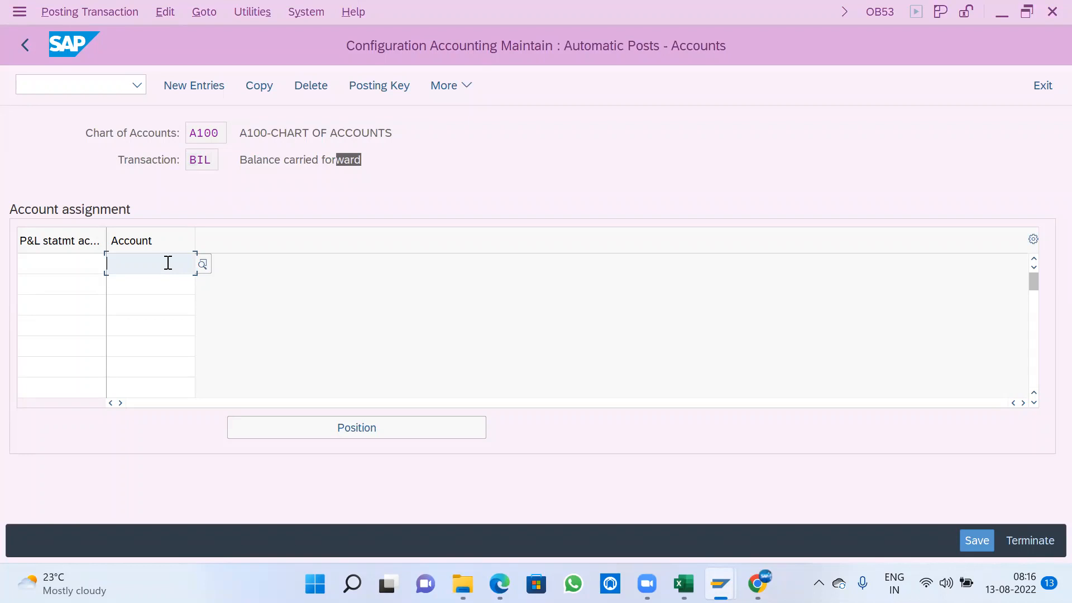
text(100000)
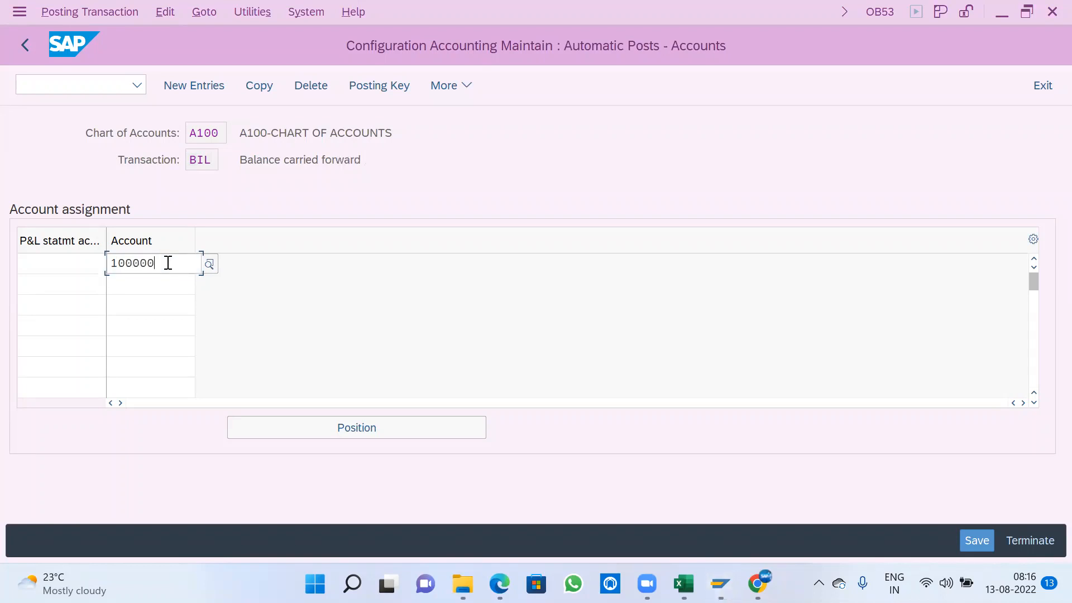
key(shift+Tab)
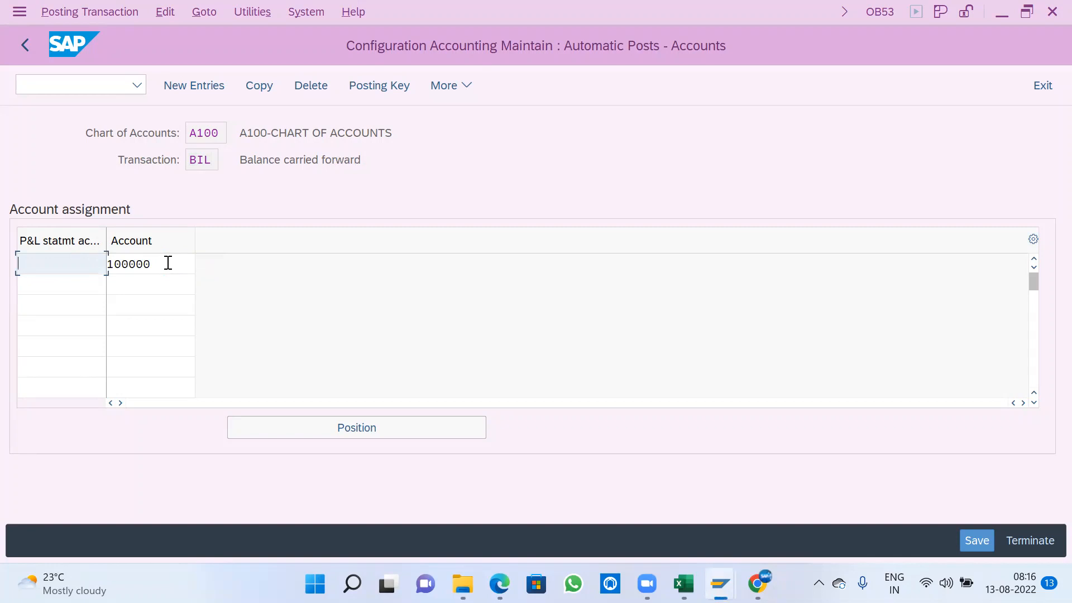
text(A1)
key(Return)
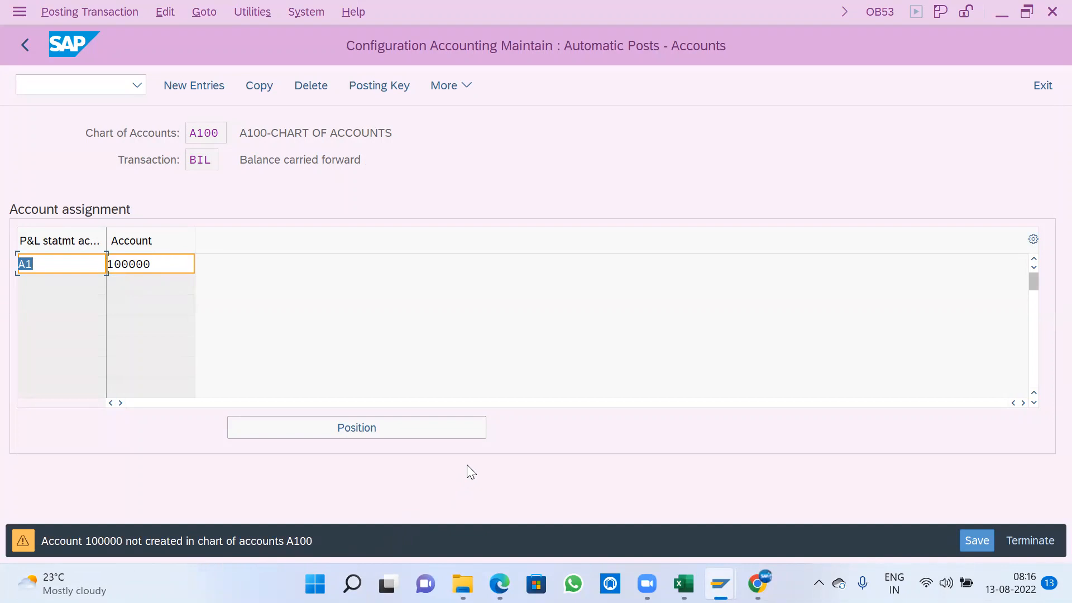
key(Return)
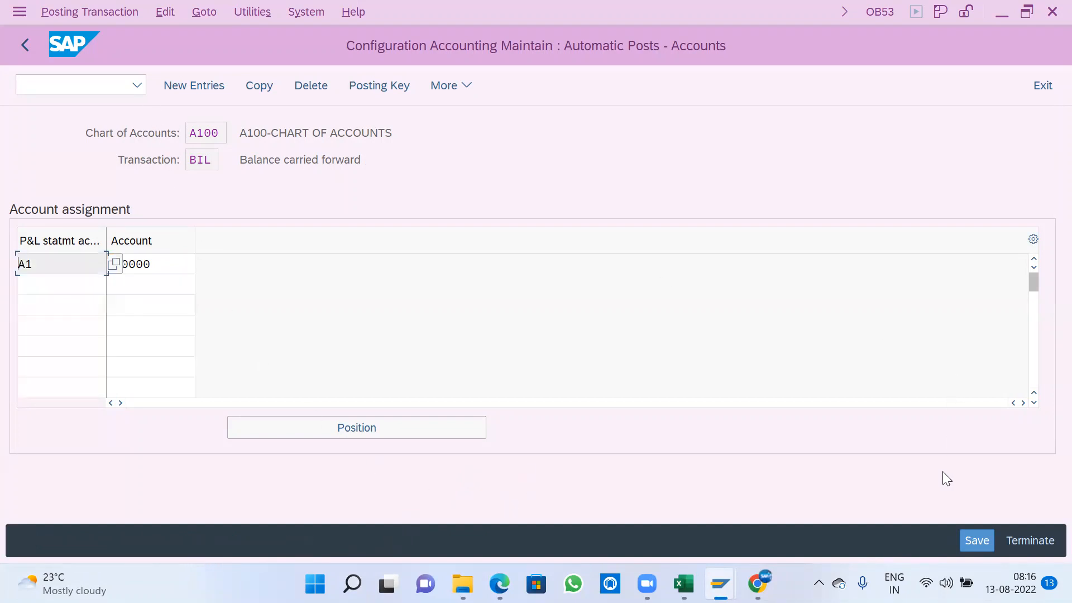
- Save the retained earnings account assignment to the proposed customizing request
click(976, 537)
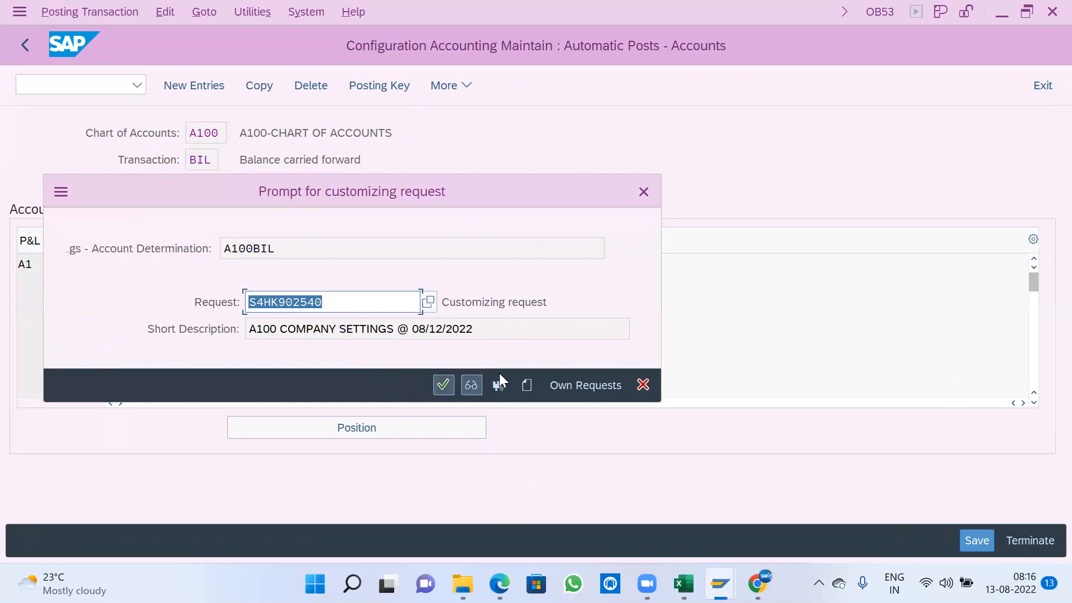
click(443, 385)
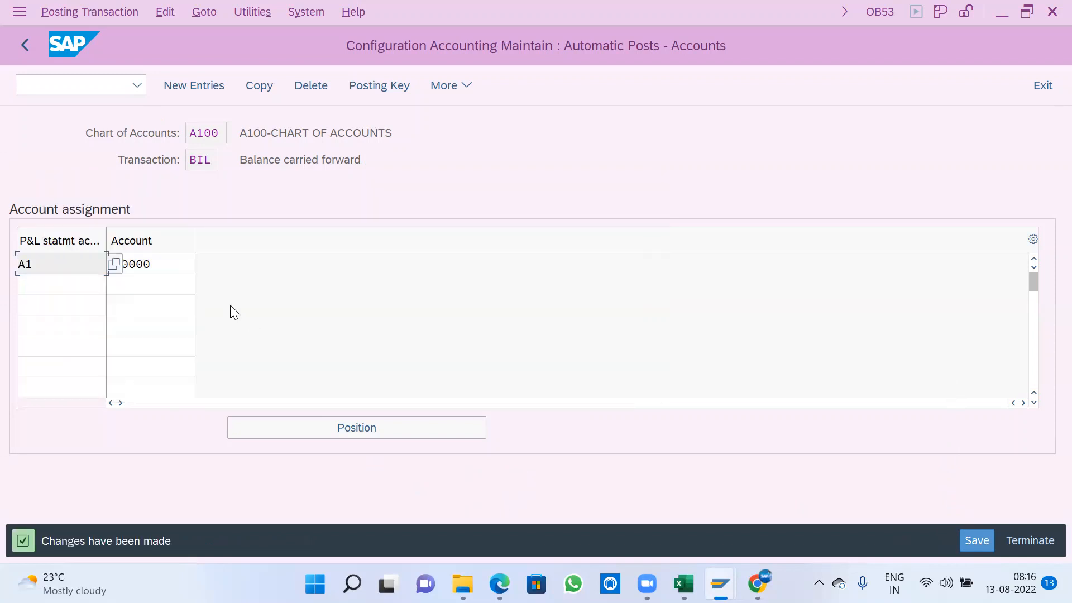
click(178, 264)
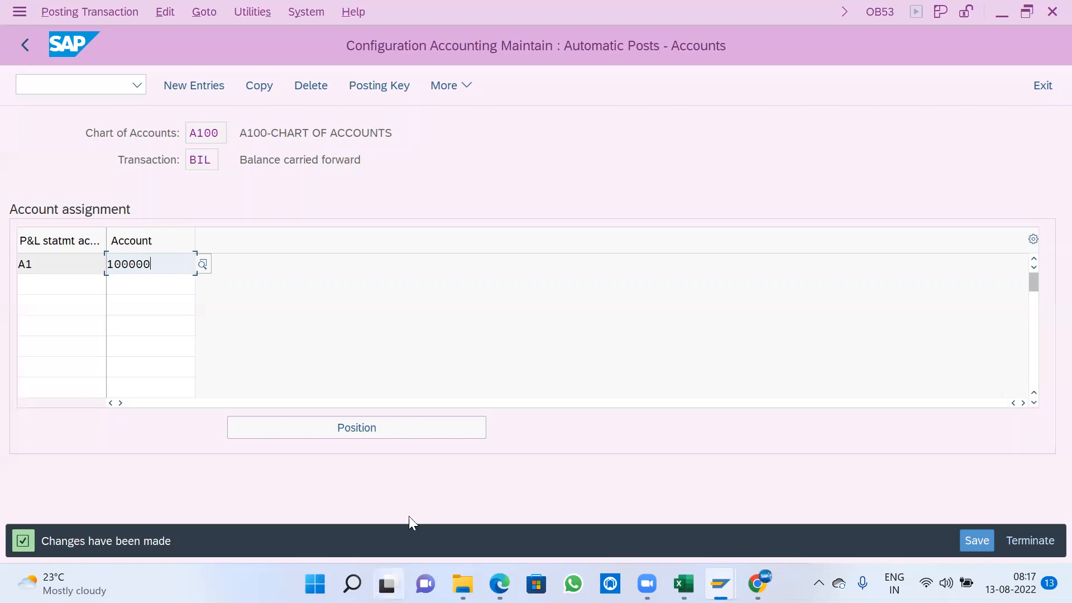
click(976, 540)
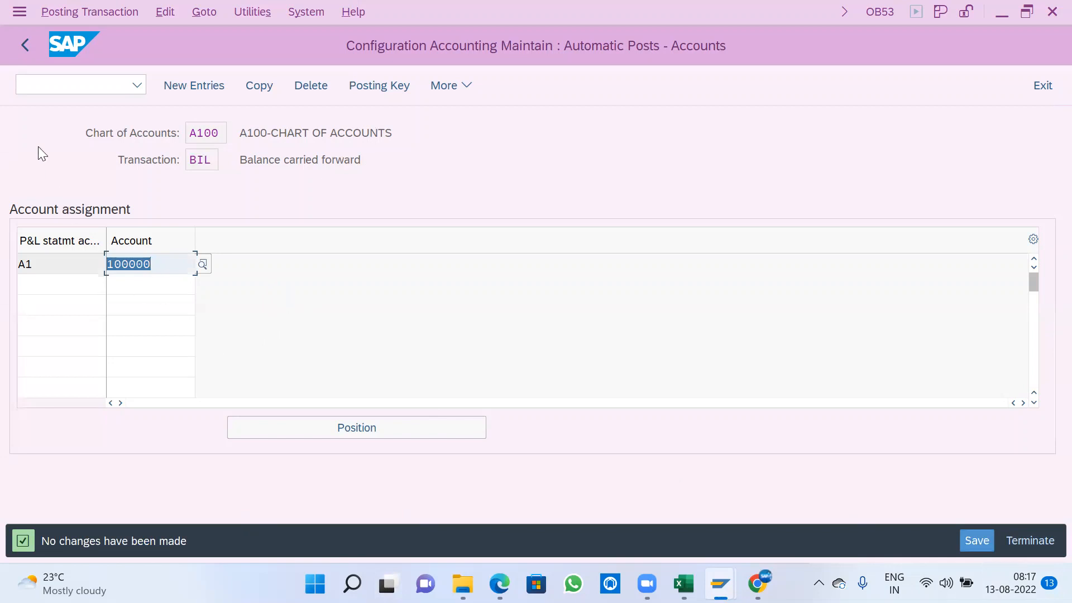
- Return to the IMG structure and collapse the General Ledger Accounting branch with its Master Data subnodes
click(28, 44)
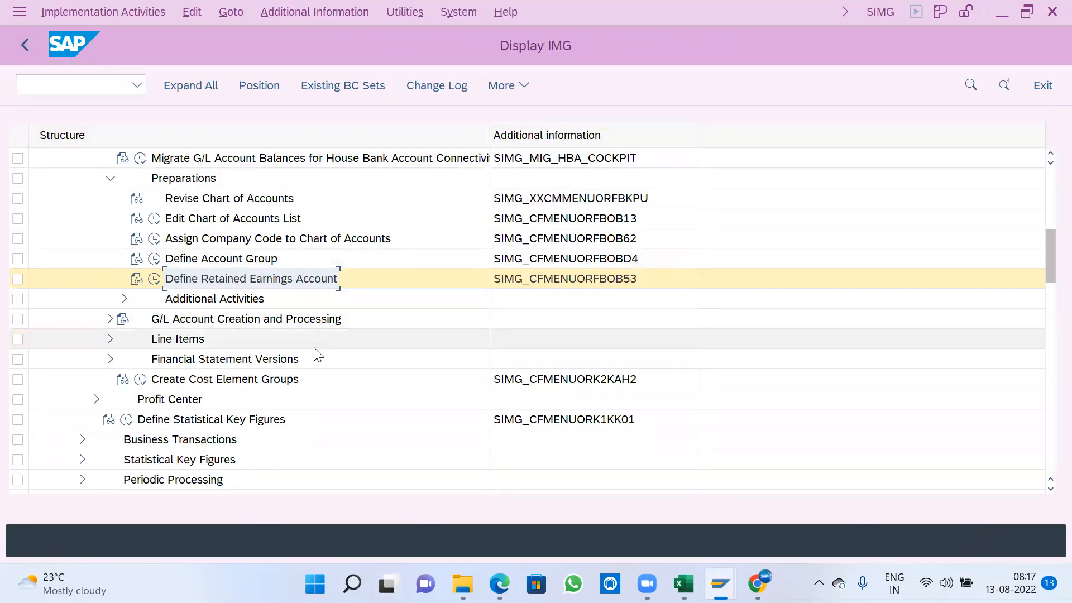
scroll(206, 382, up, 1)
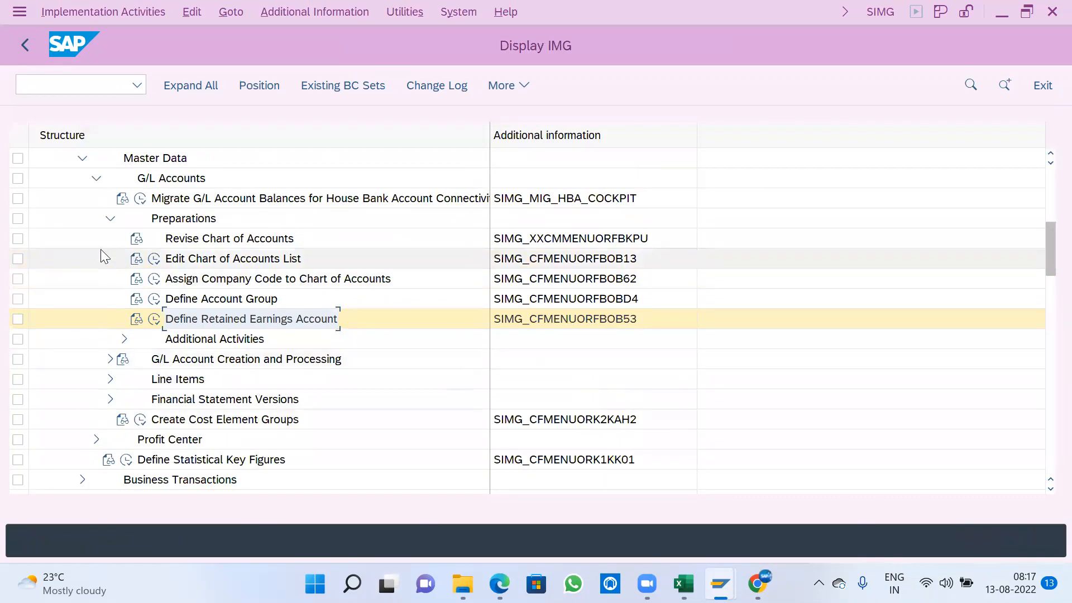
click(110, 218)
scroll(86, 303, up, 1)
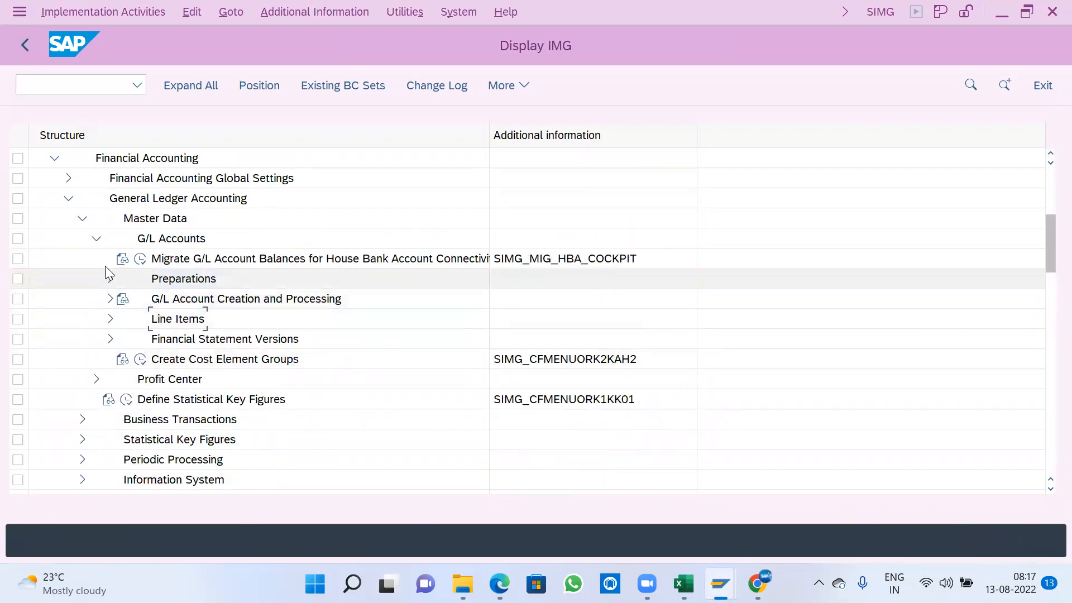
click(96, 238)
scroll(84, 304, up, 1)
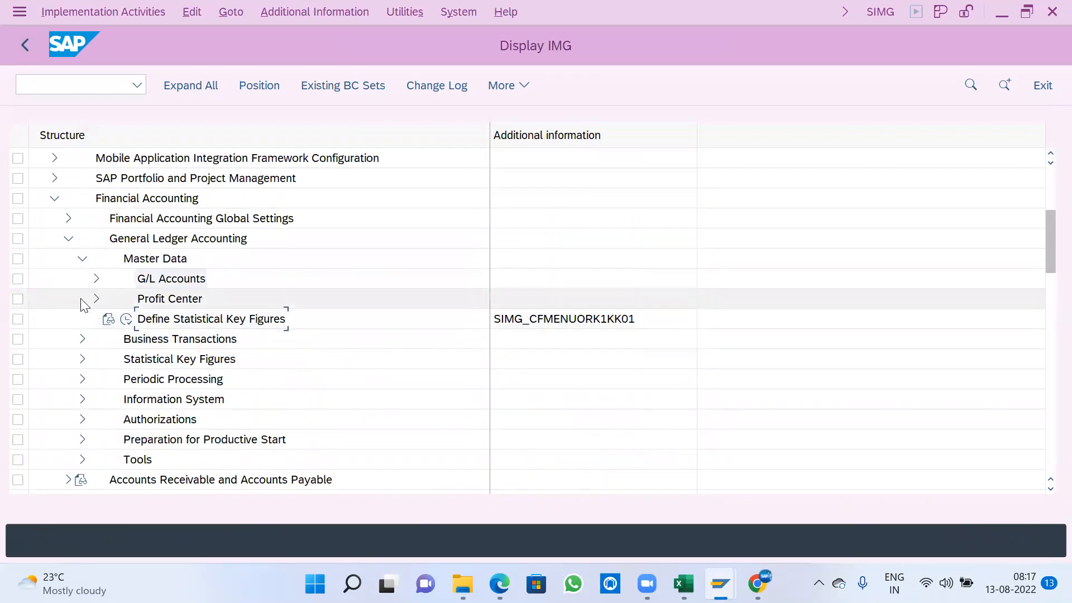
click(82, 259)
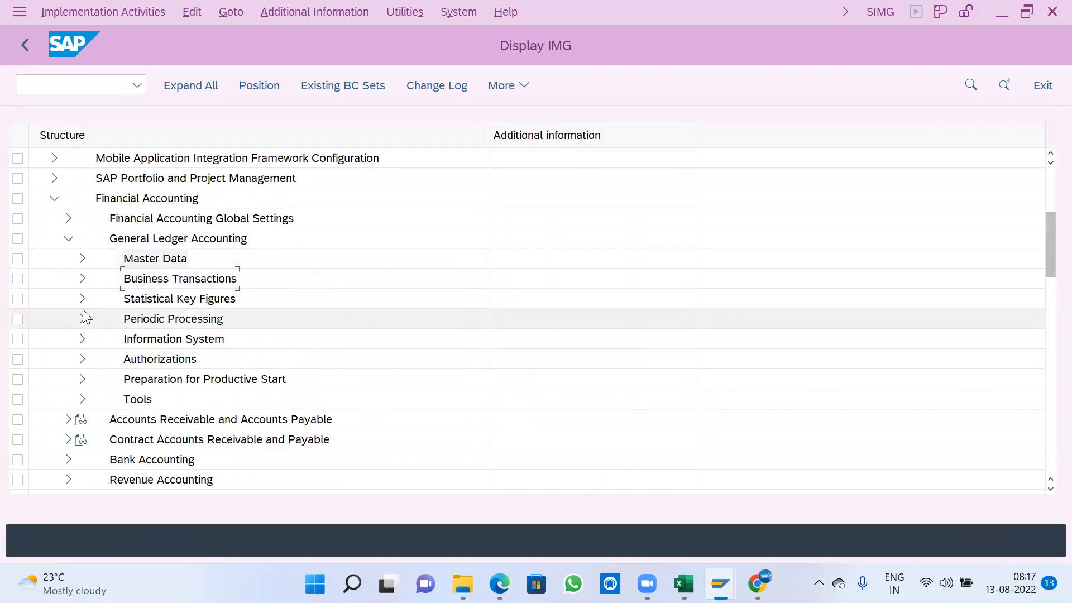
click(67, 240)
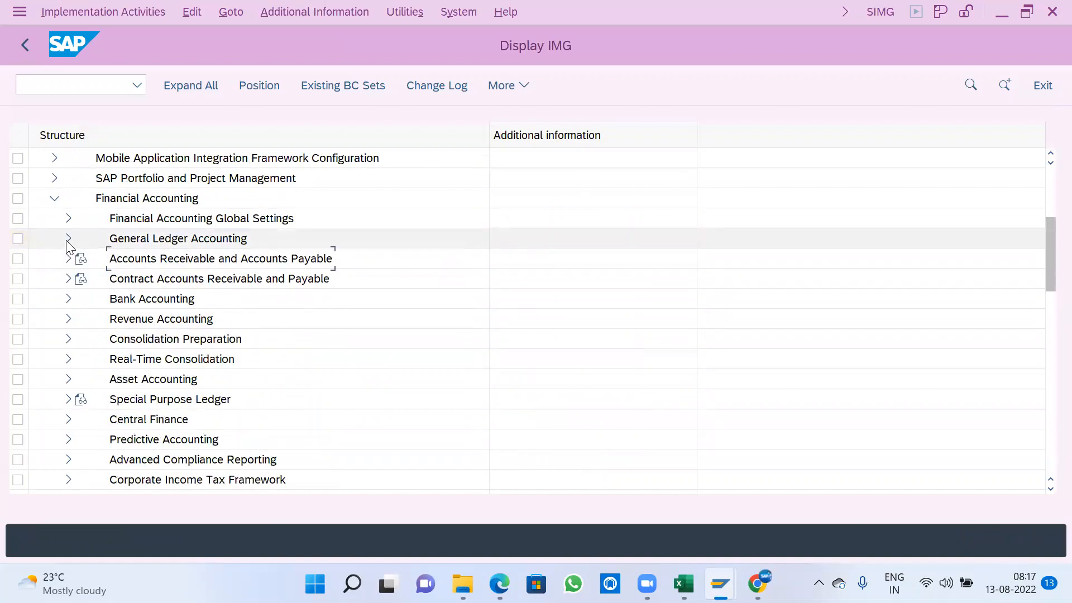
- Open the Define Field Status Variants activity under Financial Accounting Global Settings, Ledgers, Fields
click(162, 221)
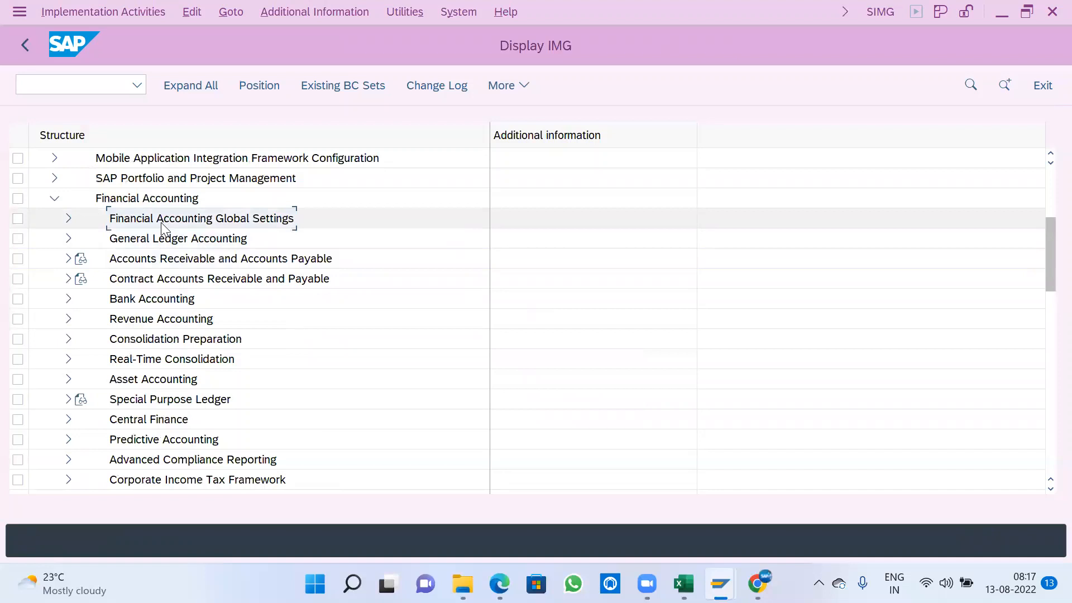
click(69, 220)
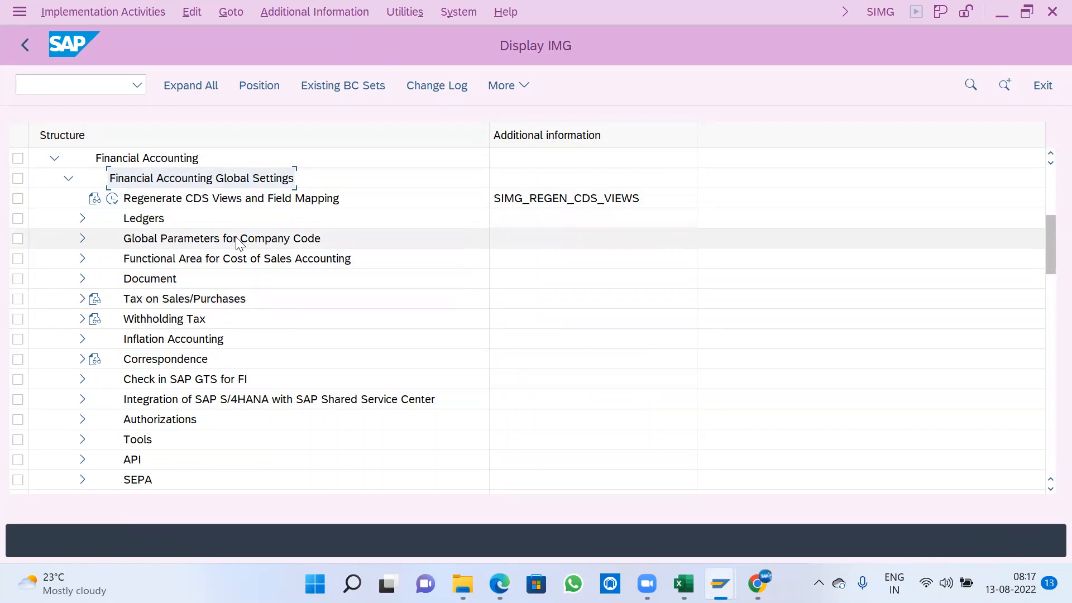
click(140, 222)
click(83, 218)
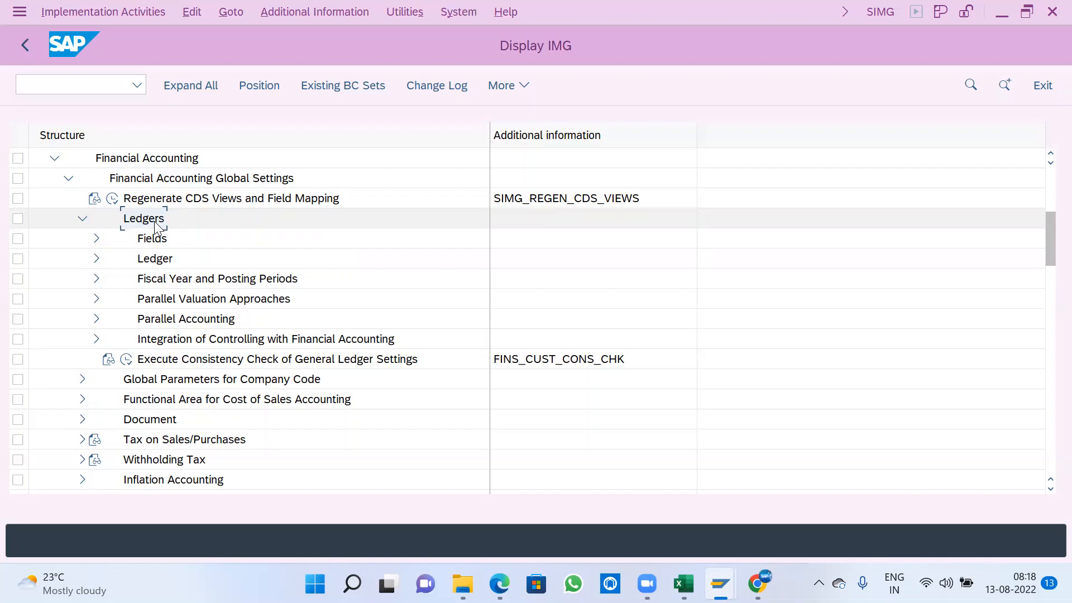
click(157, 262)
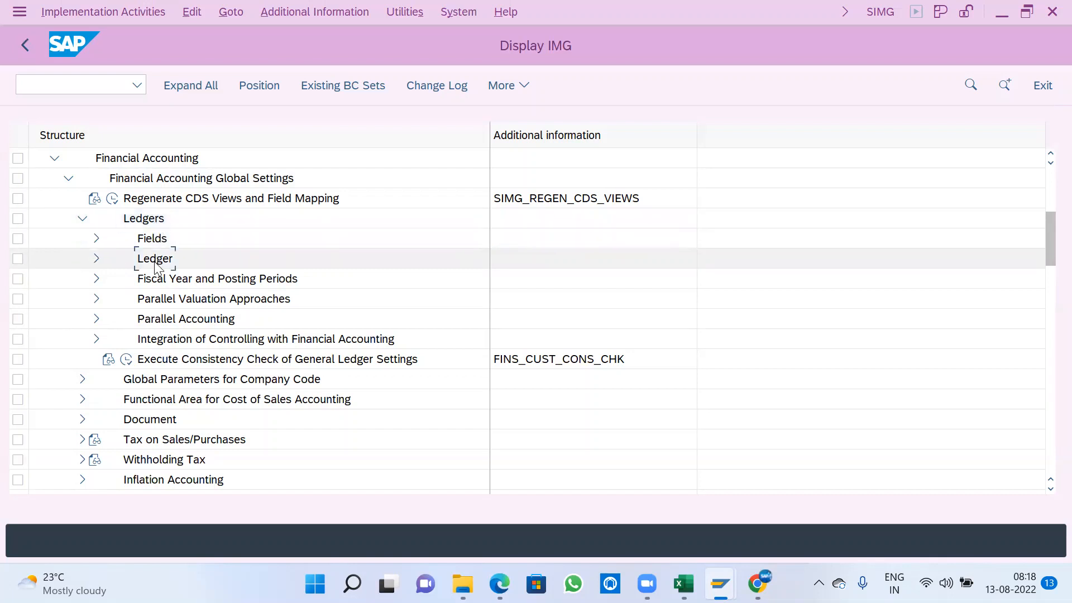
click(96, 240)
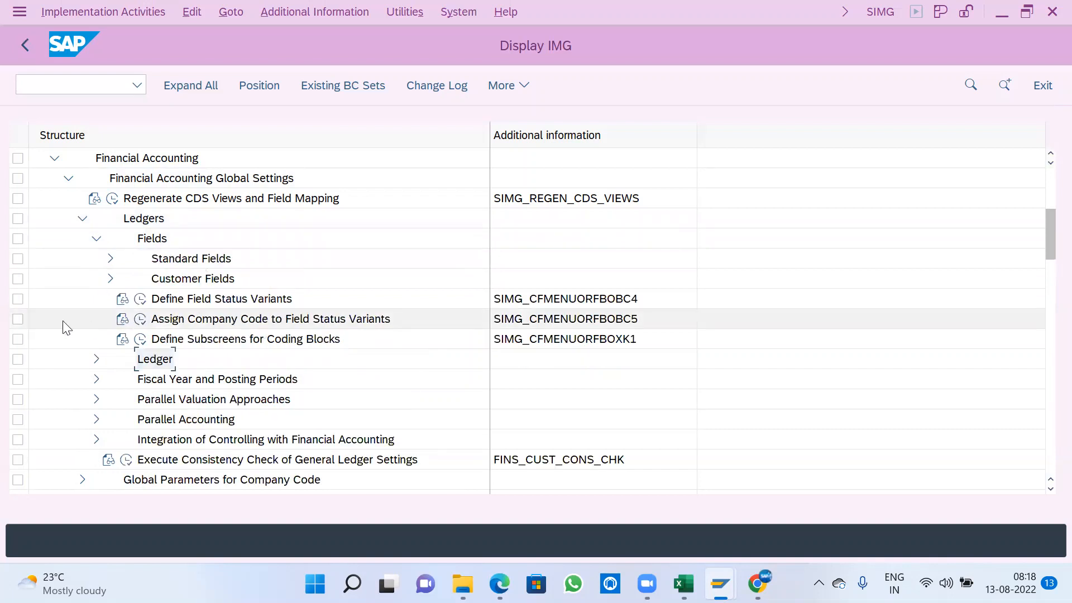
scroll(274, 326, down, 1)
click(241, 239)
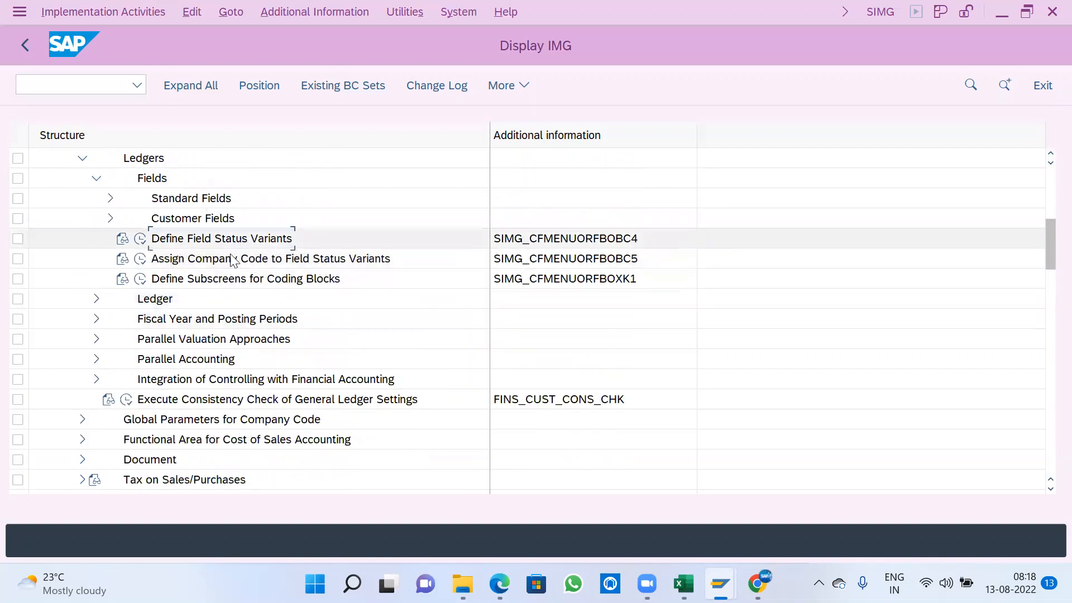
double_click(163, 242)
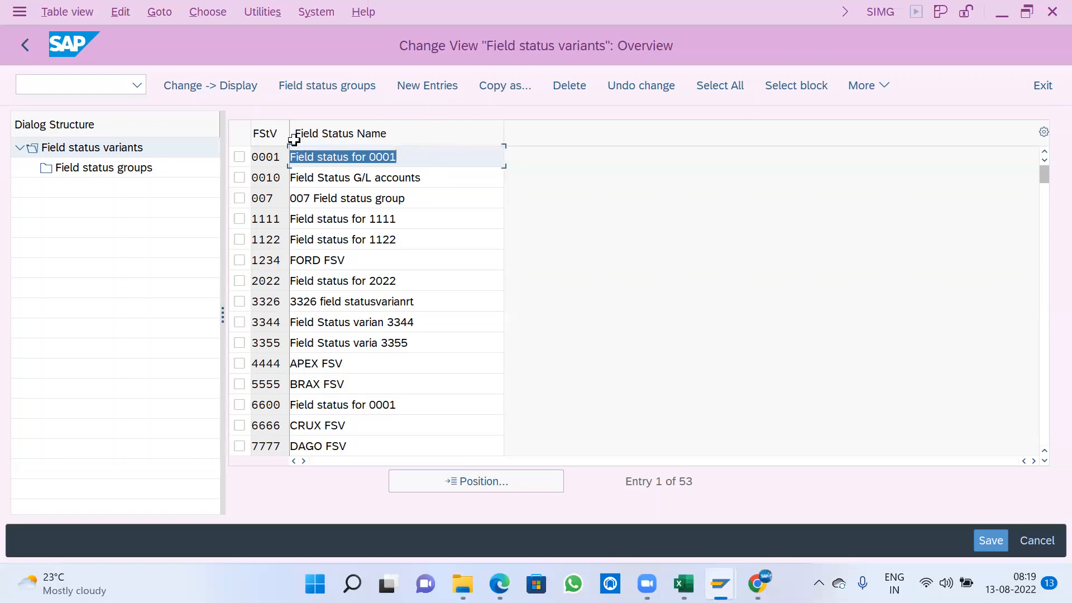
- Widen the variant code column and view the field status groups of variant 0010, returning to the variants overview
drag(287, 134, 304, 174)
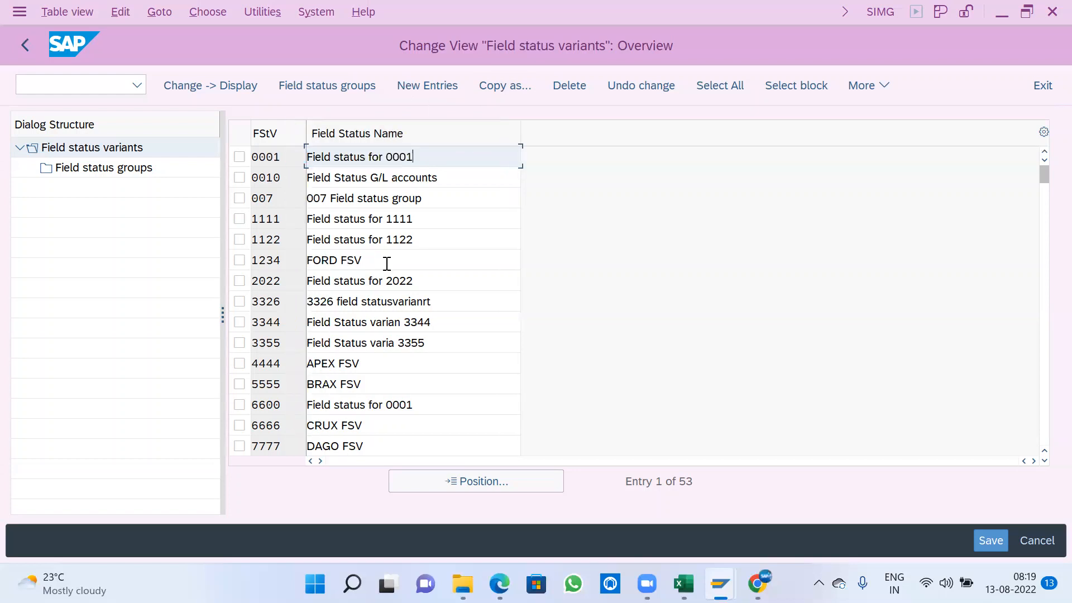
click(239, 177)
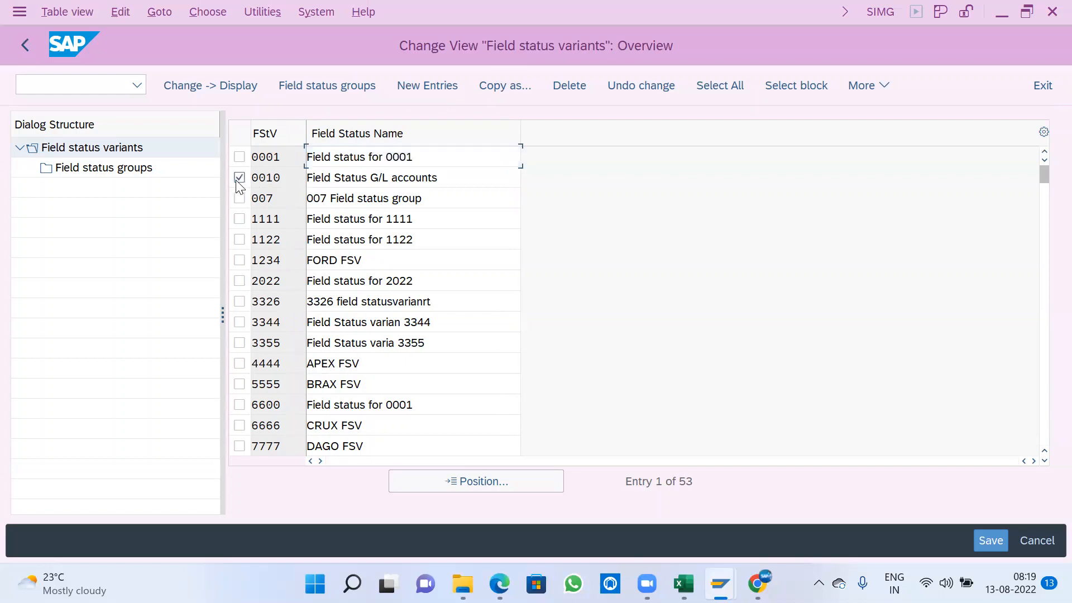
double_click(134, 170)
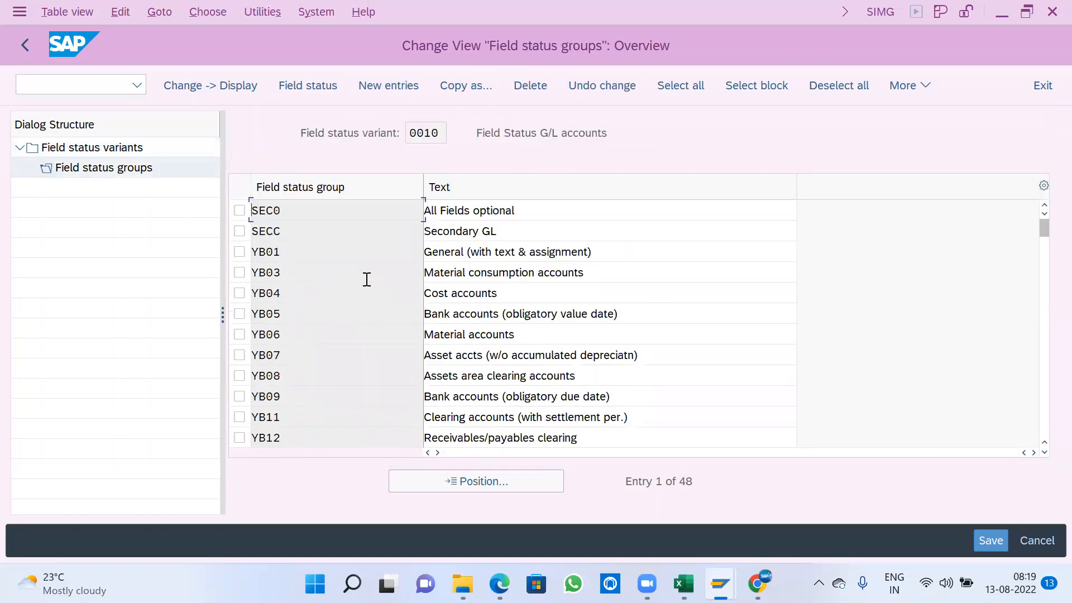
click(32, 44)
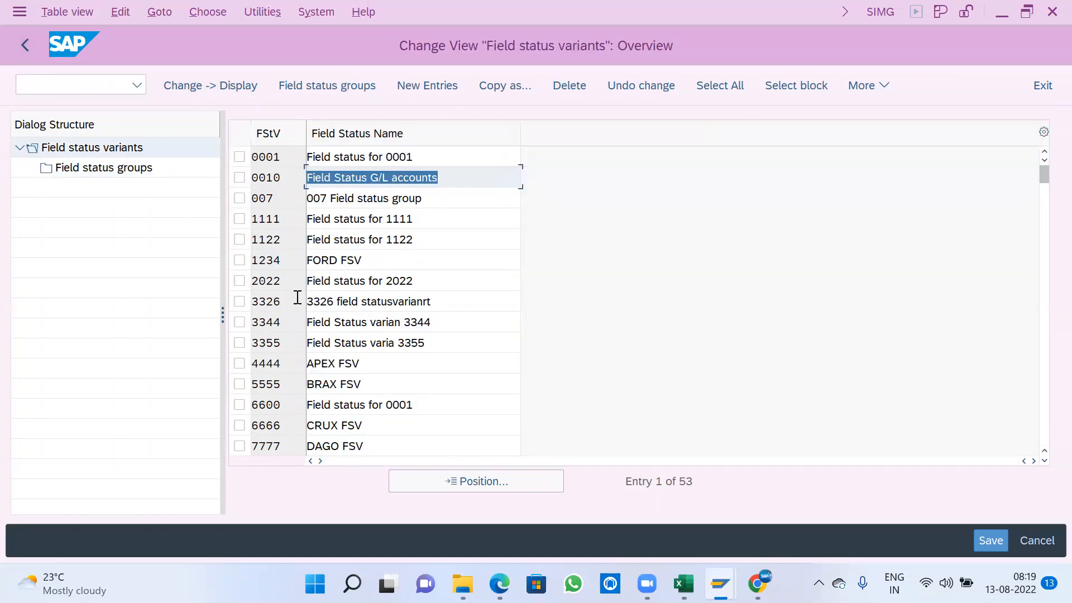
- Examine the field status groups of variant 0001 and return to the variants overview
scroll(314, 369, down, 2)
scroll(313, 370, up, 2)
click(239, 157)
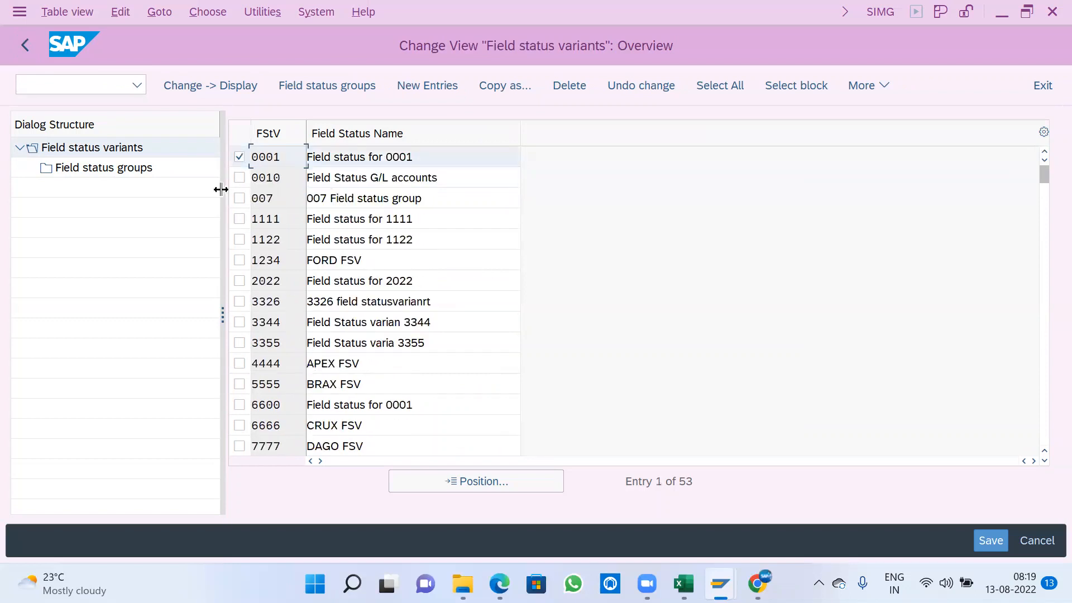
double_click(127, 169)
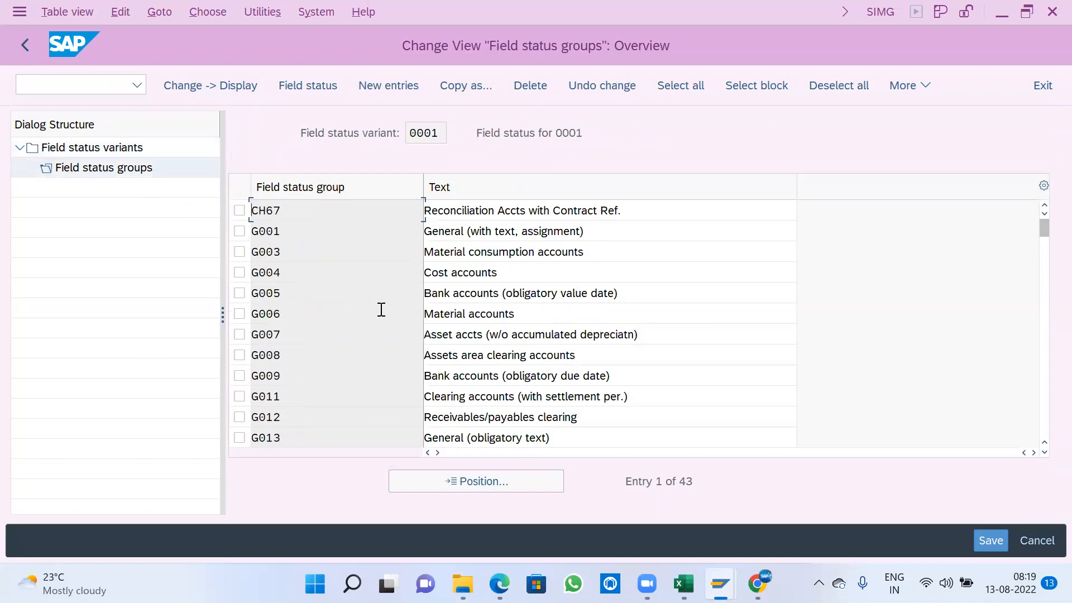
scroll(398, 326, down, 1)
scroll(398, 326, down, 1)
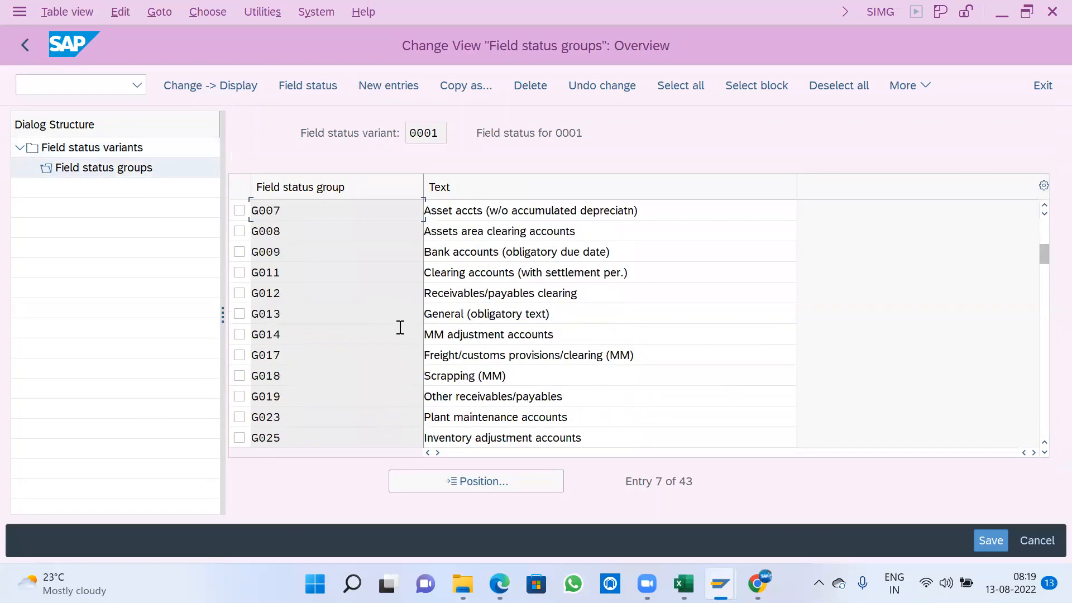
click(23, 46)
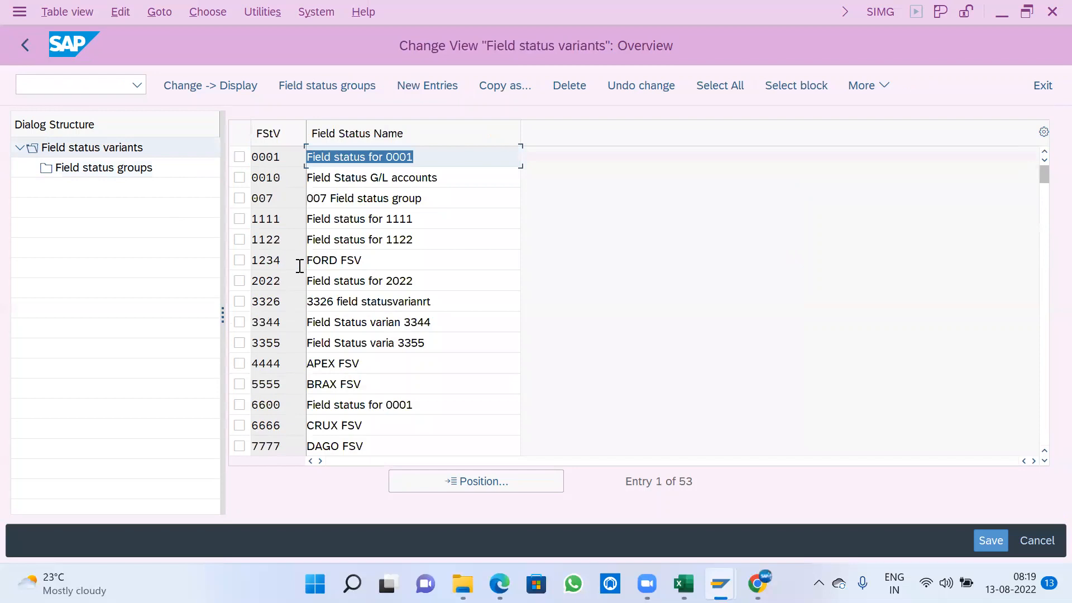
- Copy field status variant 0001 with all dependent entries to a new variant A100 named A100-FSV
click(239, 158)
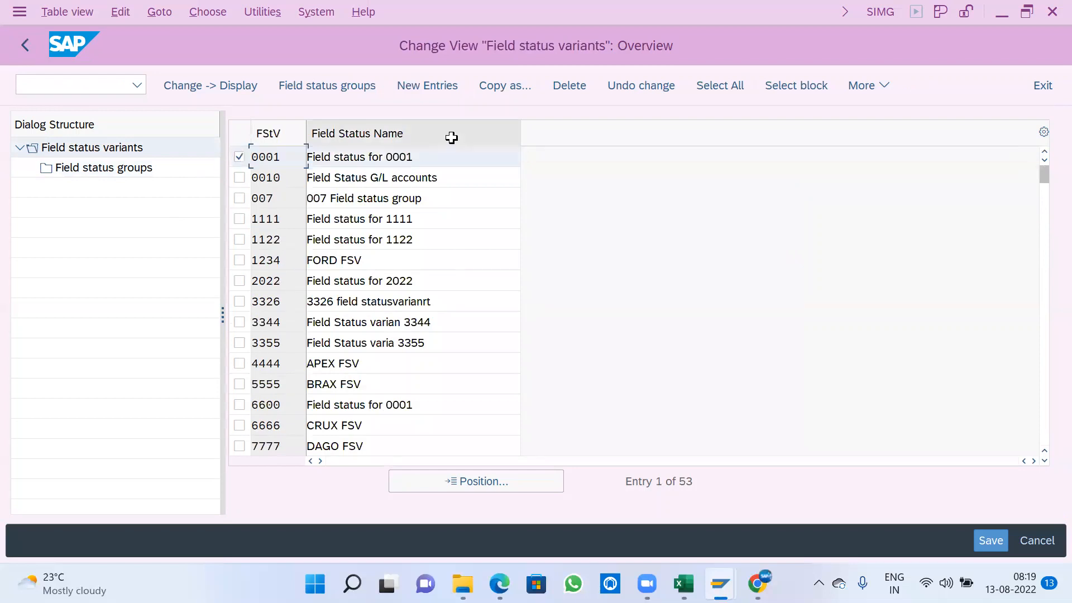
click(505, 86)
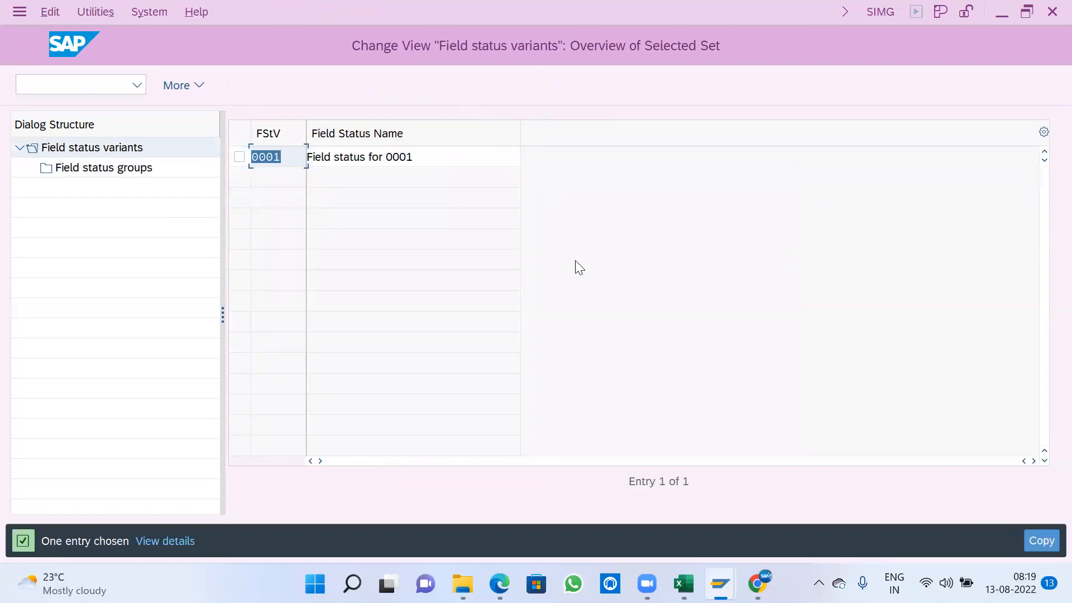
text(A100)
key(Tab)
text(A100)
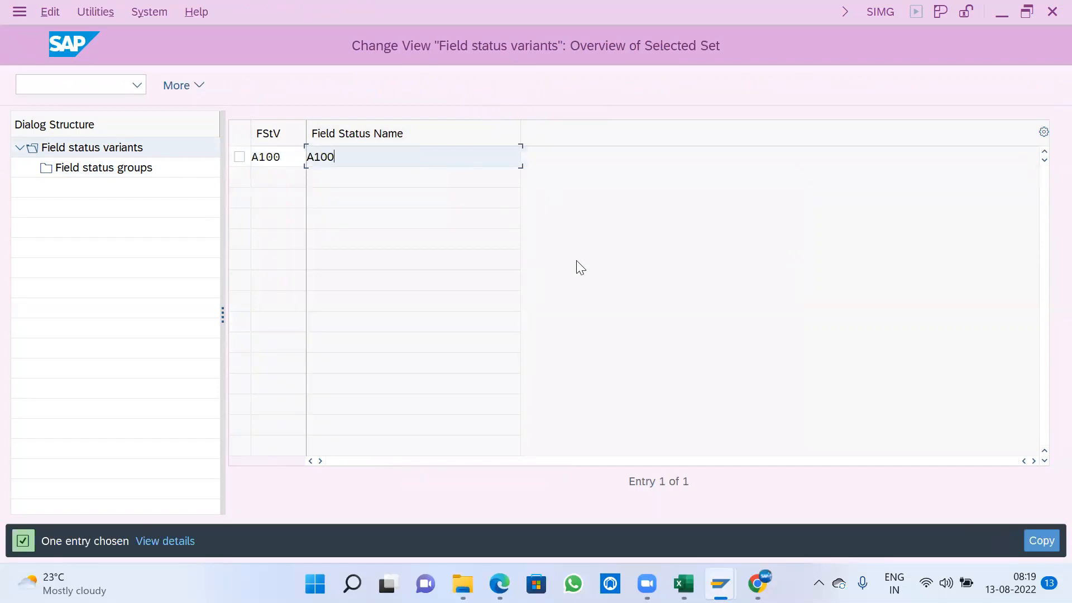
text(-FSV)
key(Return)
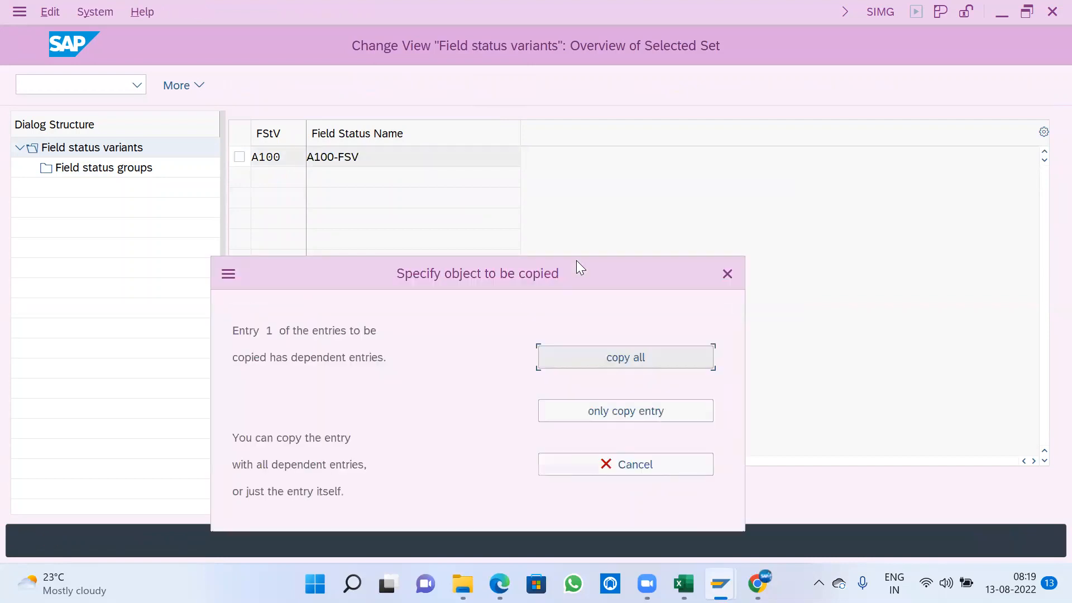
click(606, 362)
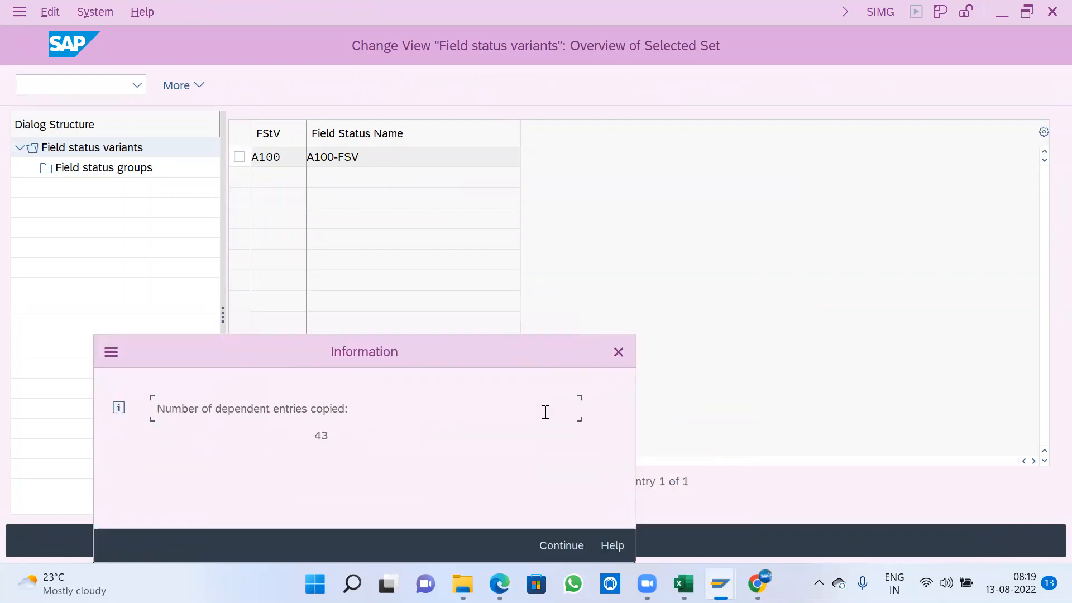
click(561, 544)
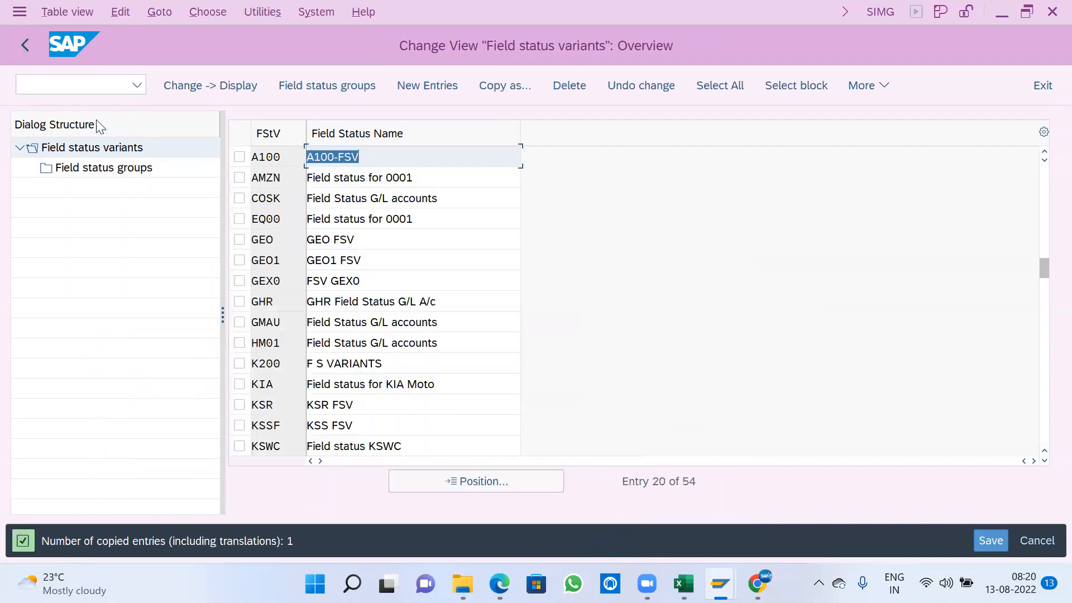
- Save the new field status variant A100 to the proposed customizing request and return to the IMG structure
click(984, 540)
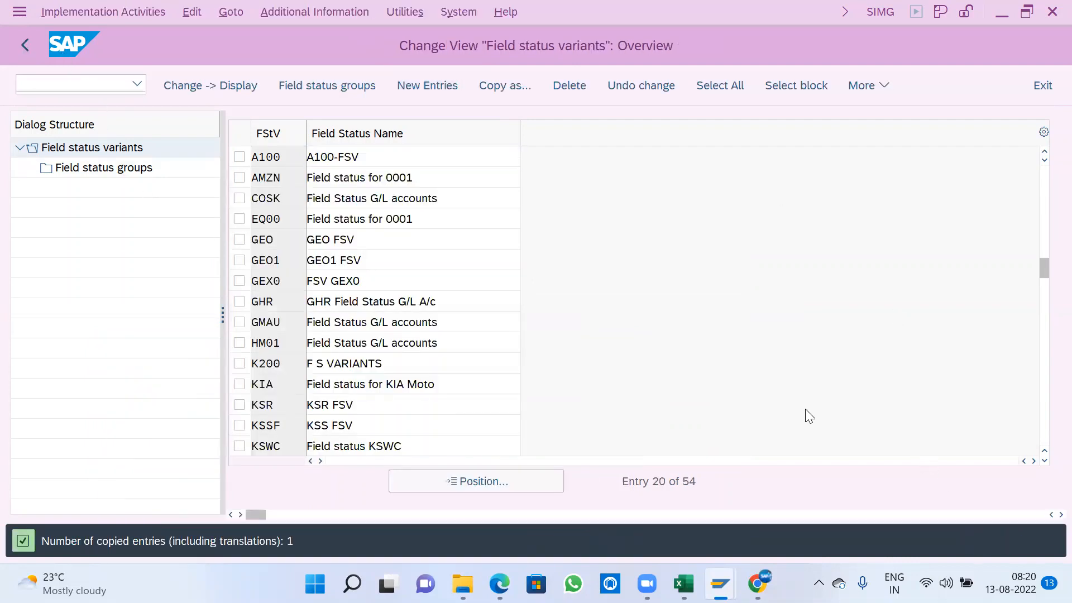
click(446, 387)
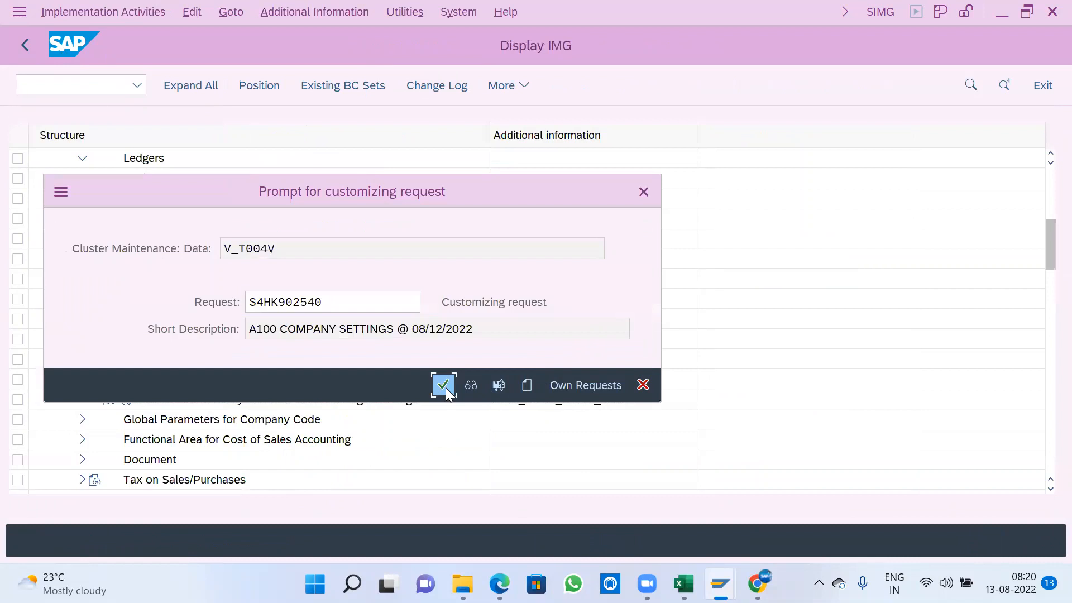
key(Return)
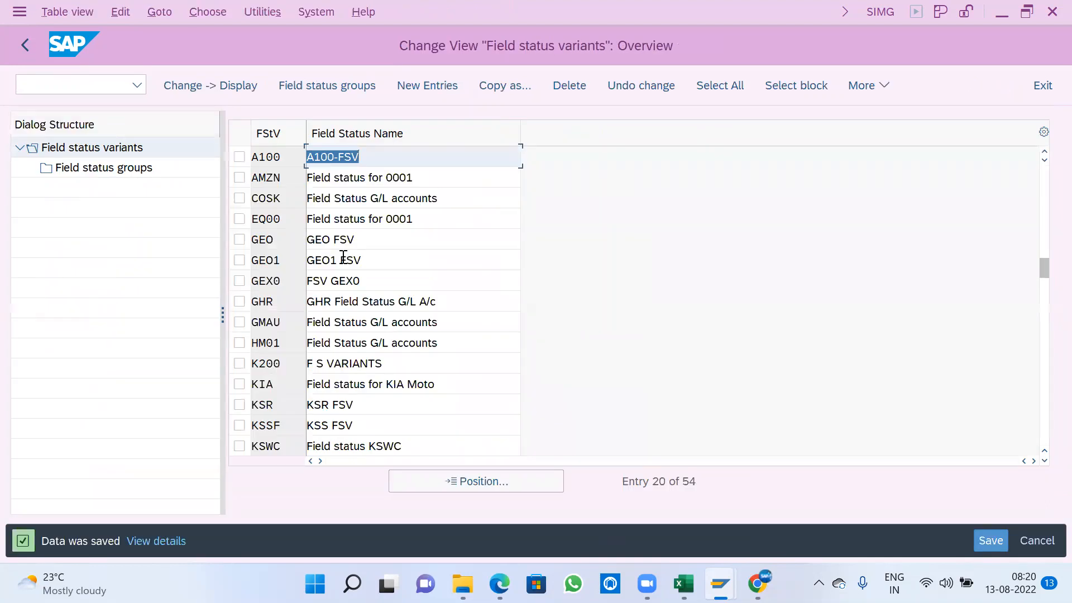
click(289, 157)
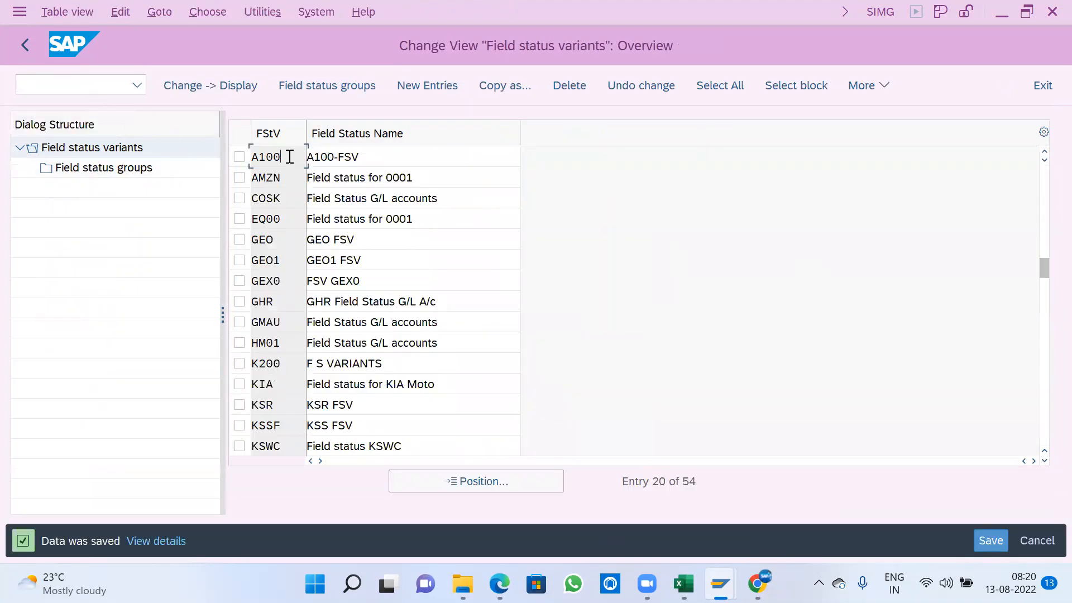
click(23, 46)
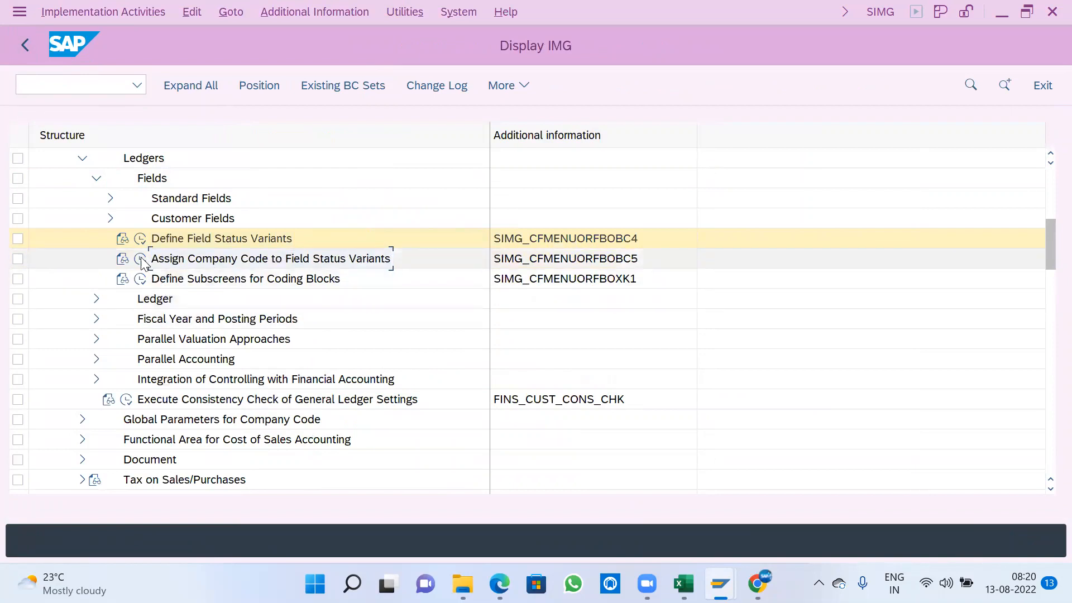
- Open the company code assignment for field status variants and go to the entry for company code A100
double_click(382, 258)
click(266, 484)
text(A100)
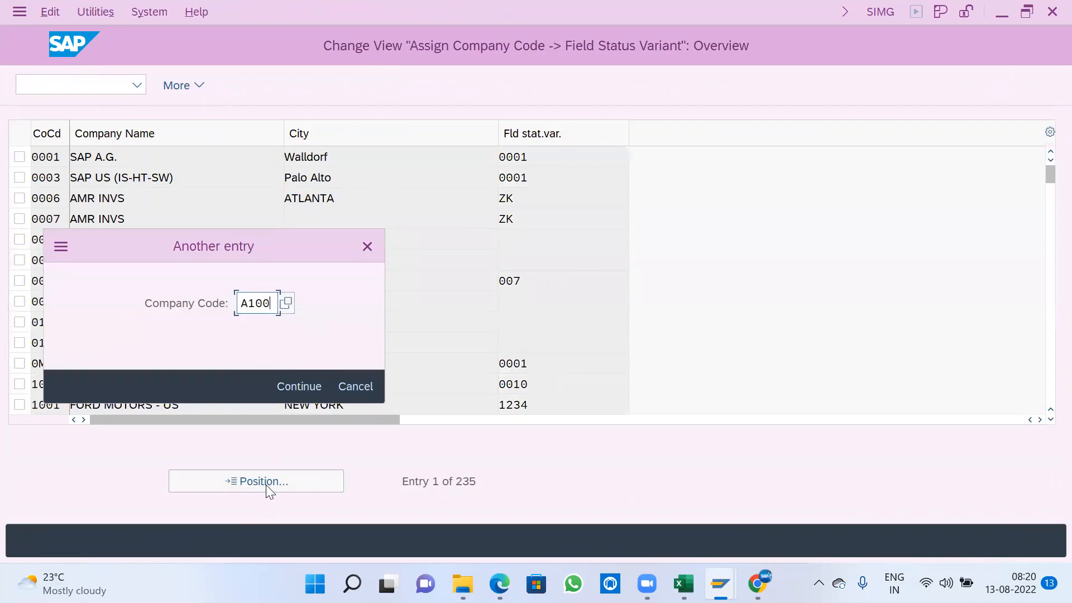
key(Return)
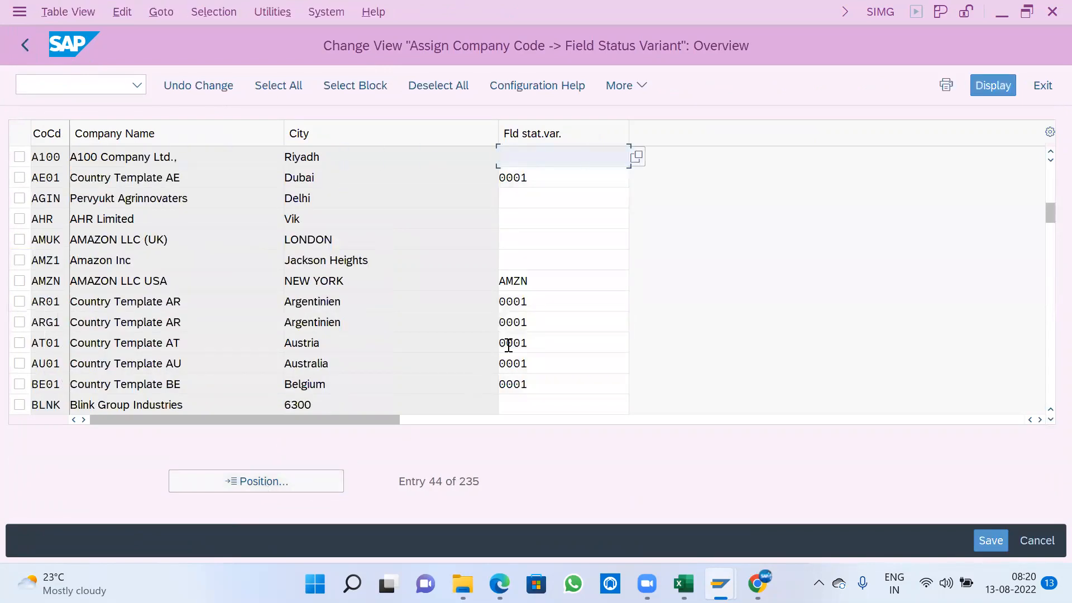
- Find field status variant A100 among the available variants and assign it to company code A100
click(637, 159)
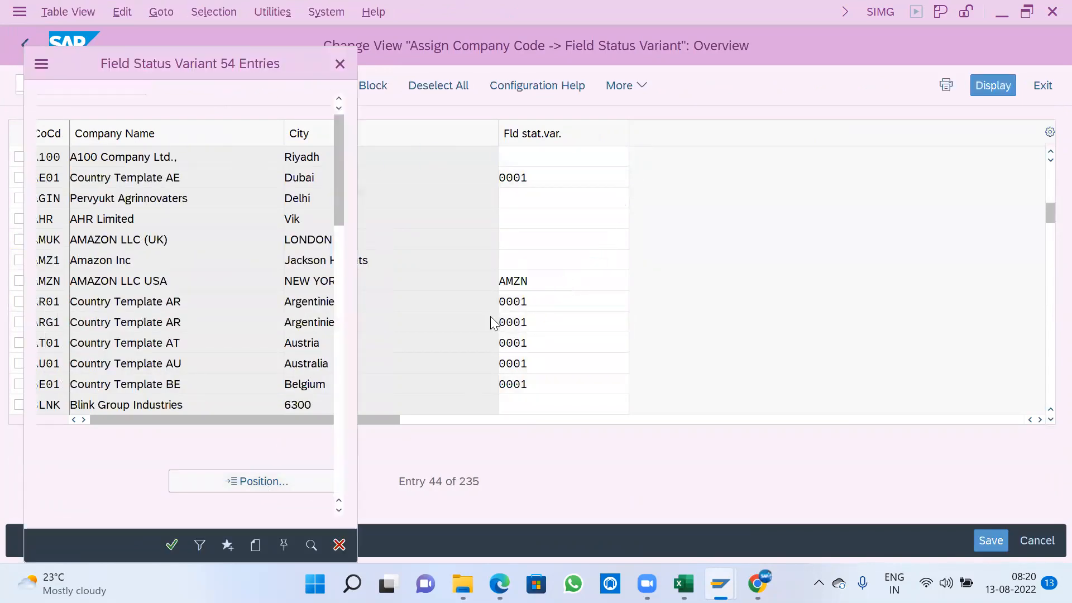
key(ctrl+f)
text(A100)
key(Return)
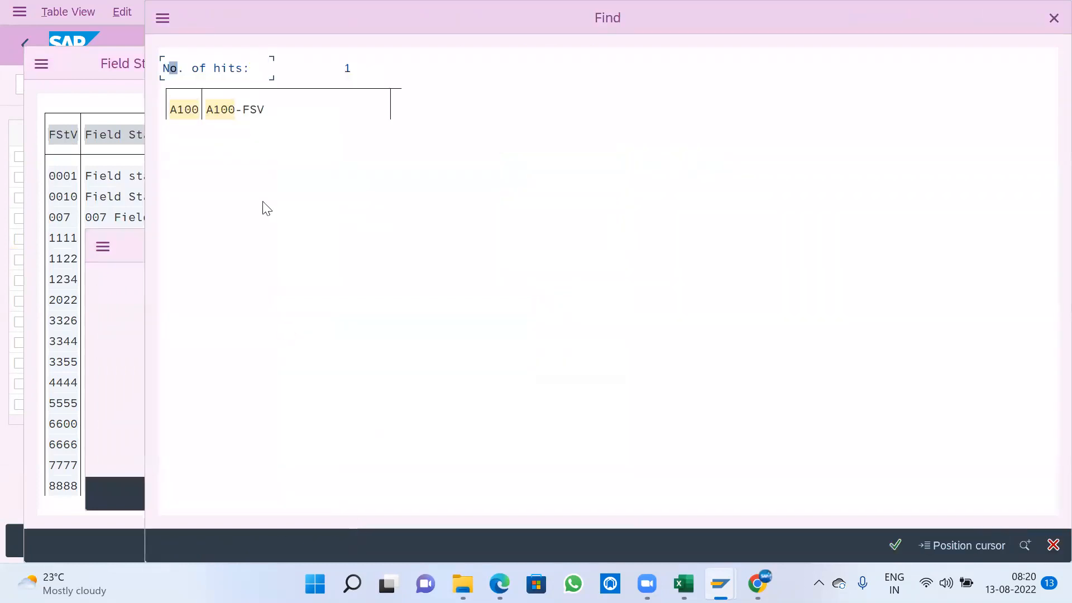
click(193, 112)
double_click(129, 175)
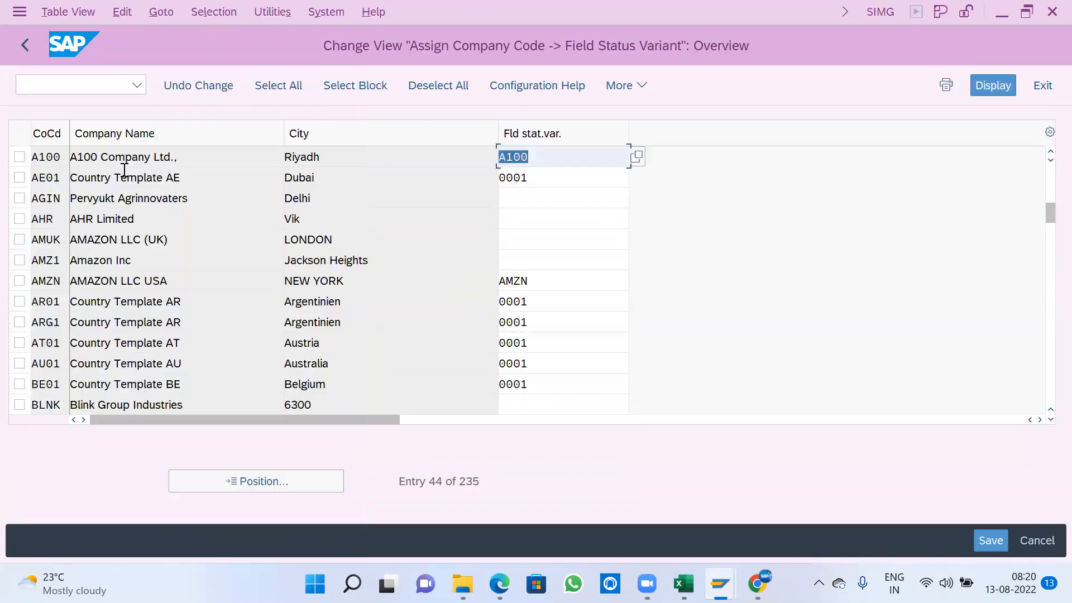
- Save the field status variant assignment to the proposed customizing request and return to the IMG structure
click(979, 540)
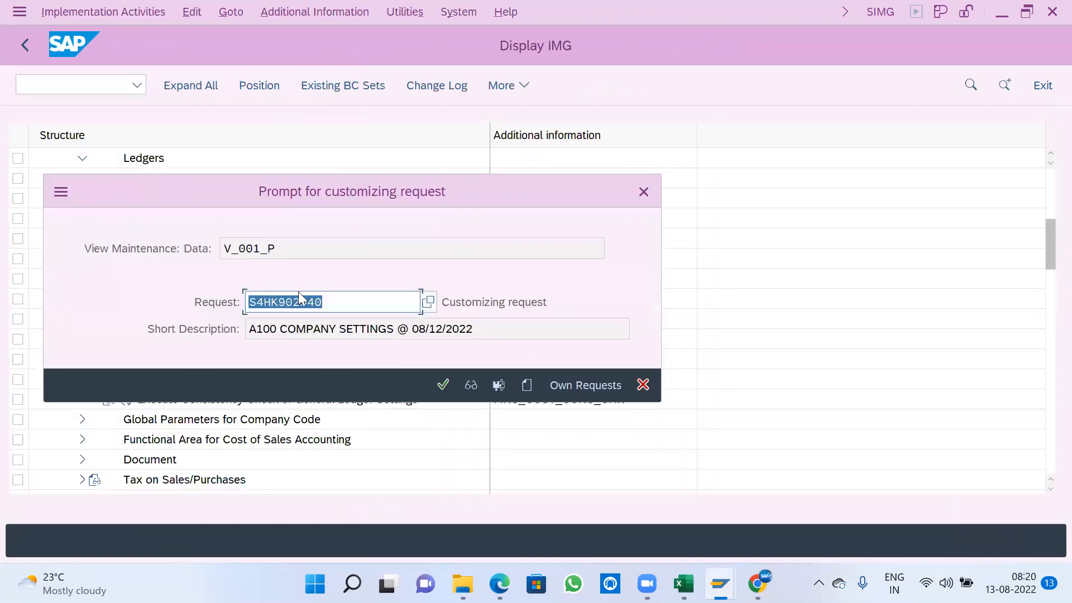
click(435, 381)
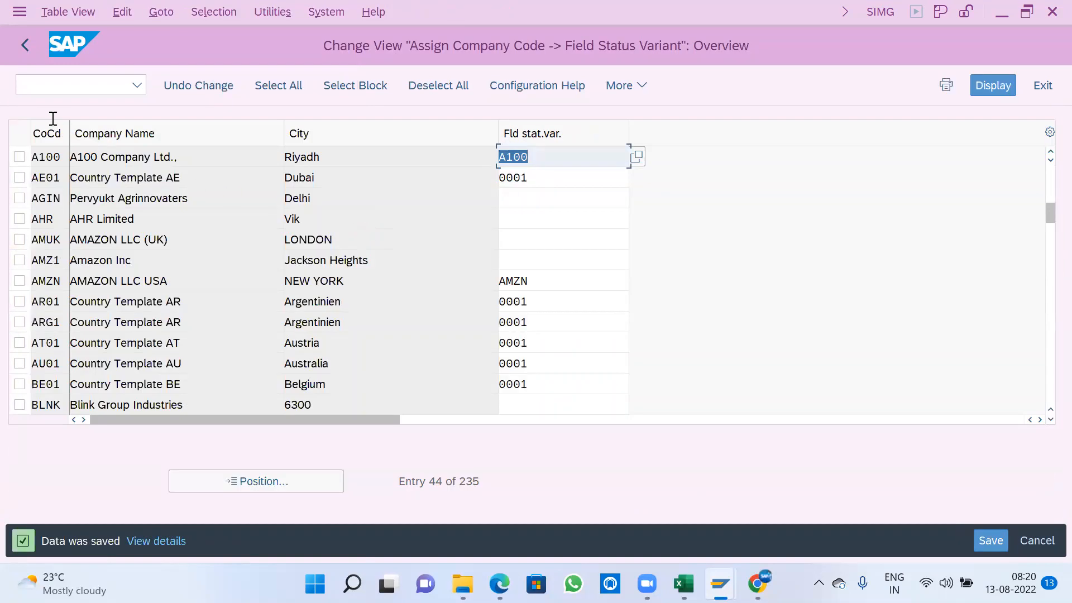
click(24, 43)
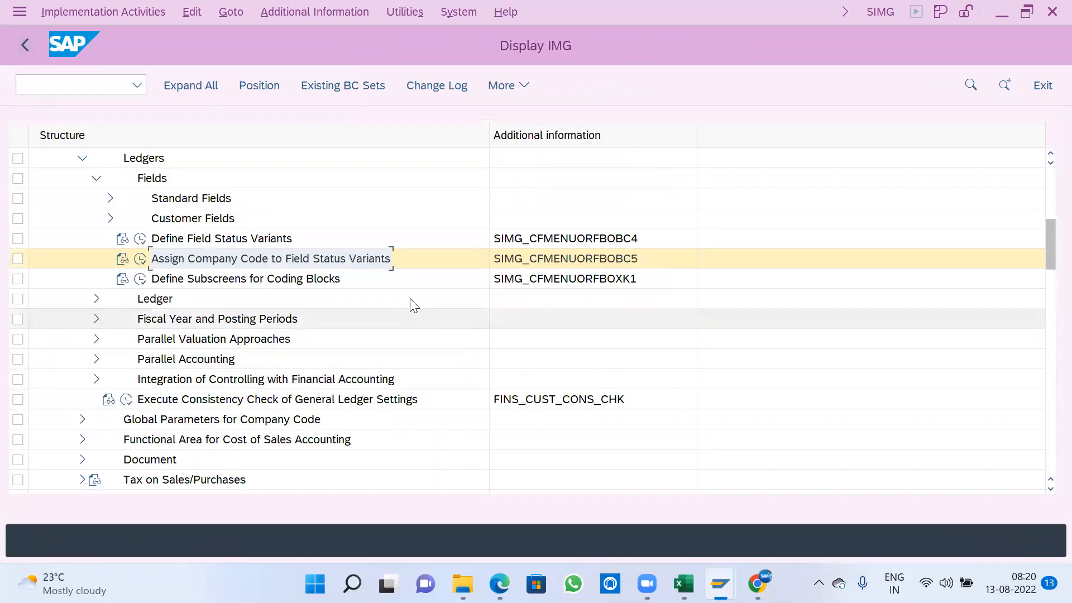
- Collapse the Fields node and expand Fiscal Year and Posting Periods under Ledgers in the IMG structure
click(96, 178)
click(190, 218)
click(158, 205)
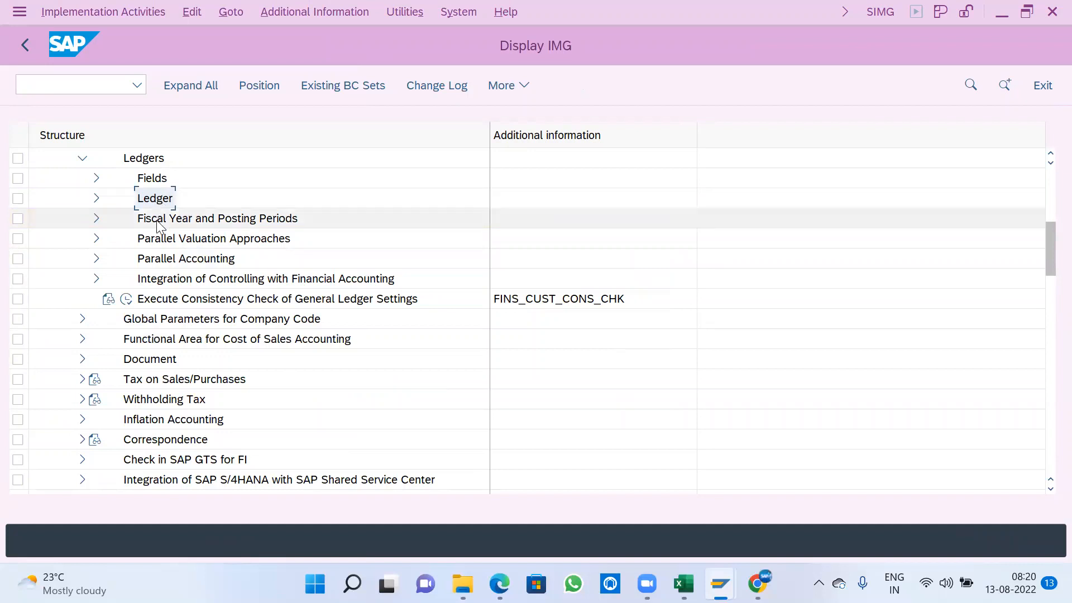
click(183, 222)
click(96, 219)
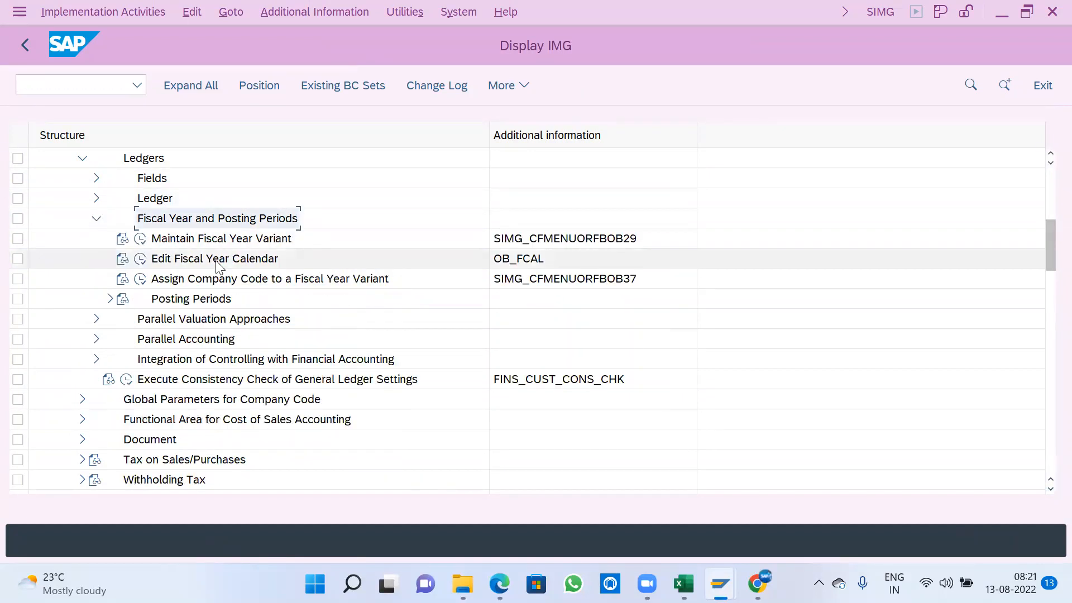
click(215, 217)
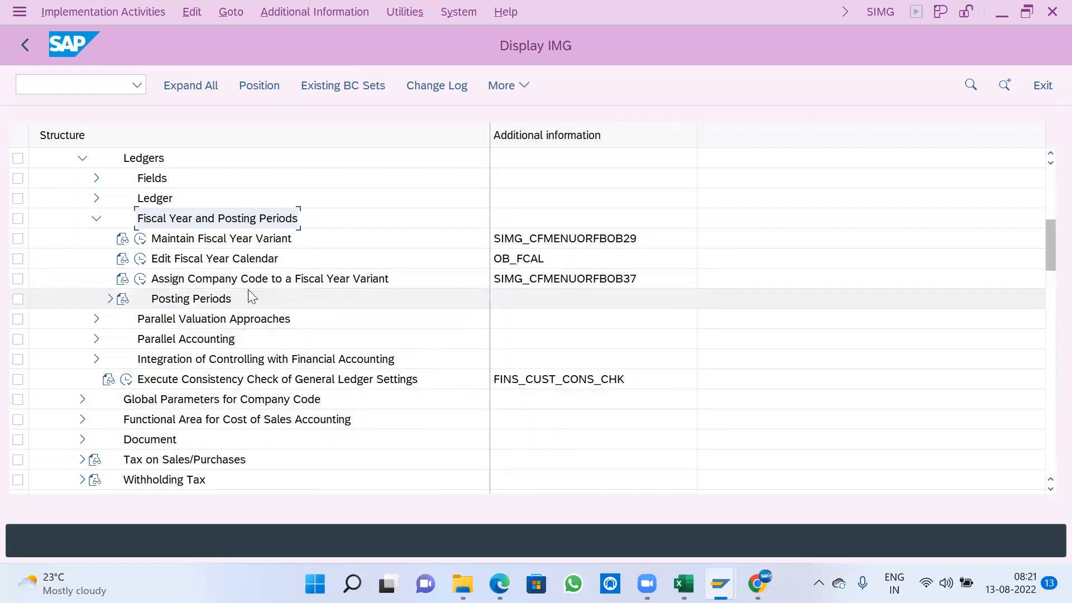
- Open Maintain Fiscal Year Variant and examine the numbers of posting periods and special periods for variant K4
click(140, 239)
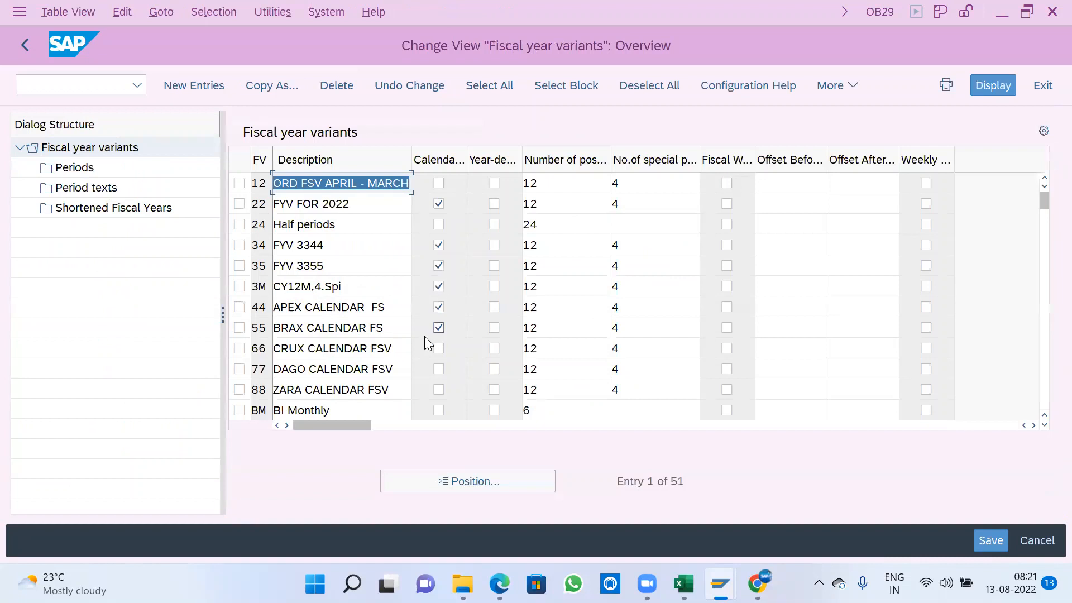
scroll(424, 335, down, 4)
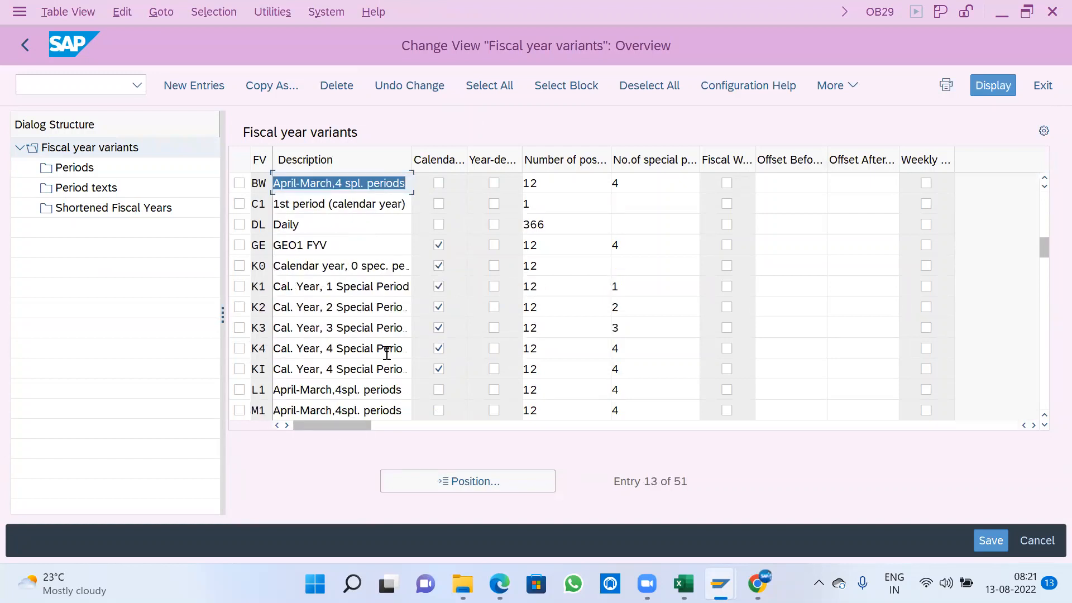
drag(574, 351, 512, 348)
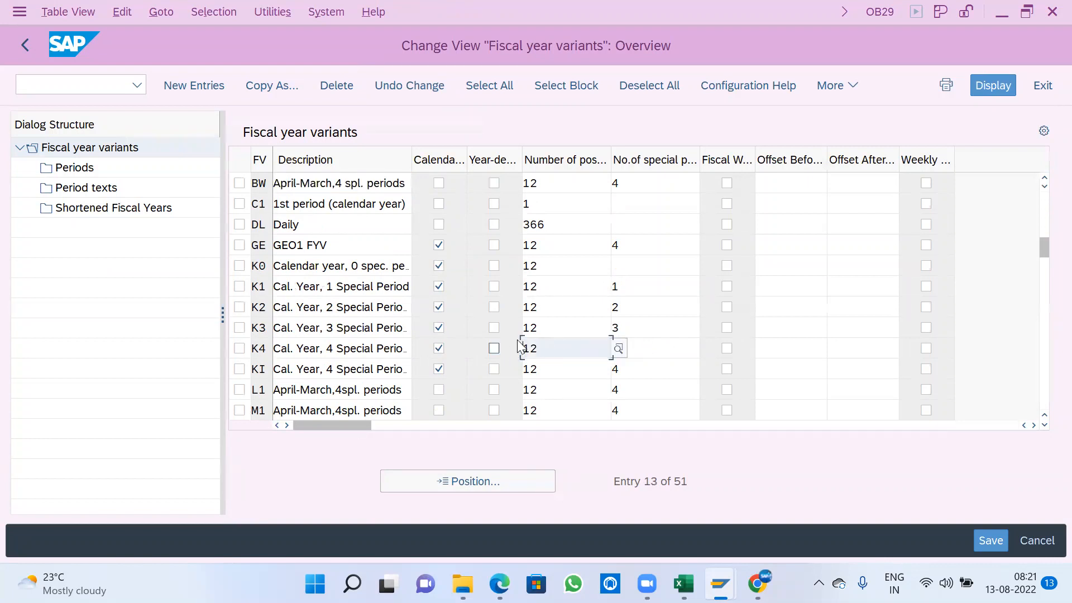
click(656, 347)
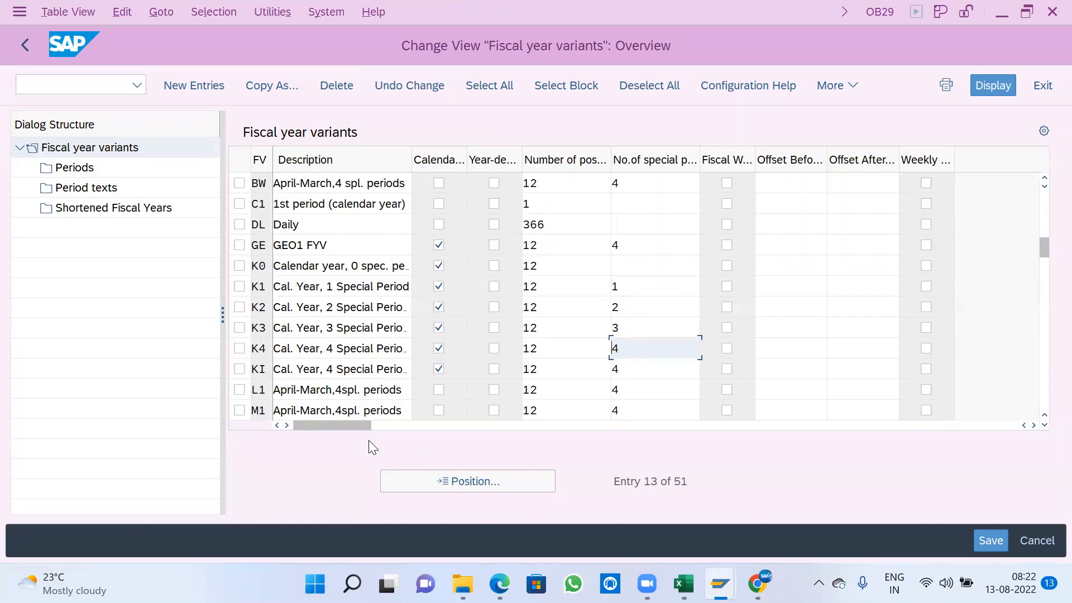
click(530, 348)
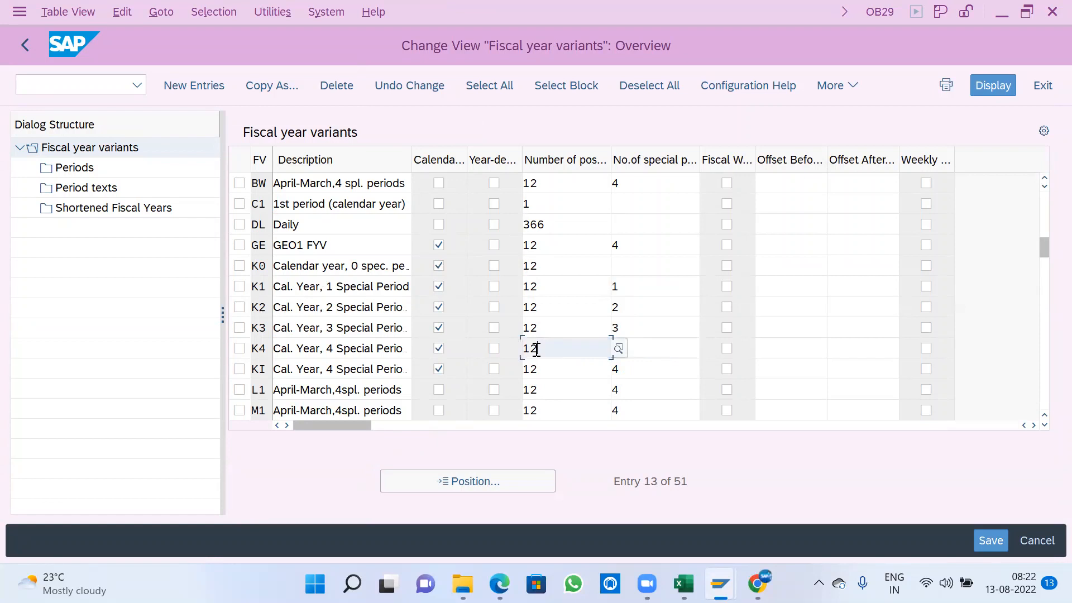
click(649, 351)
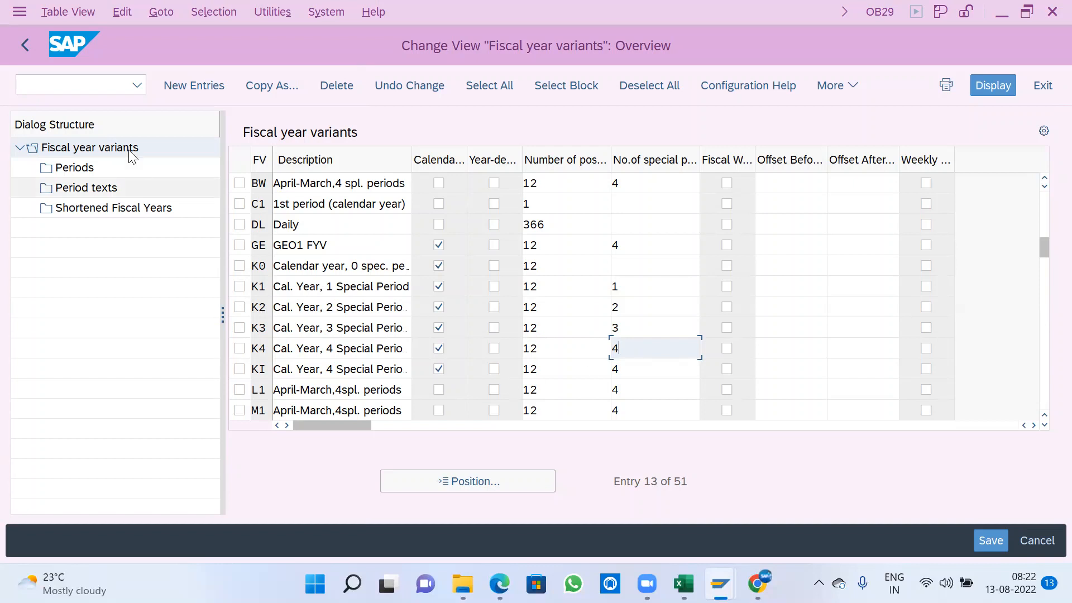
- Try to open the periods of fiscal year variant K4, read the message, and return to the IMG structure
click(239, 348)
double_click(73, 167)
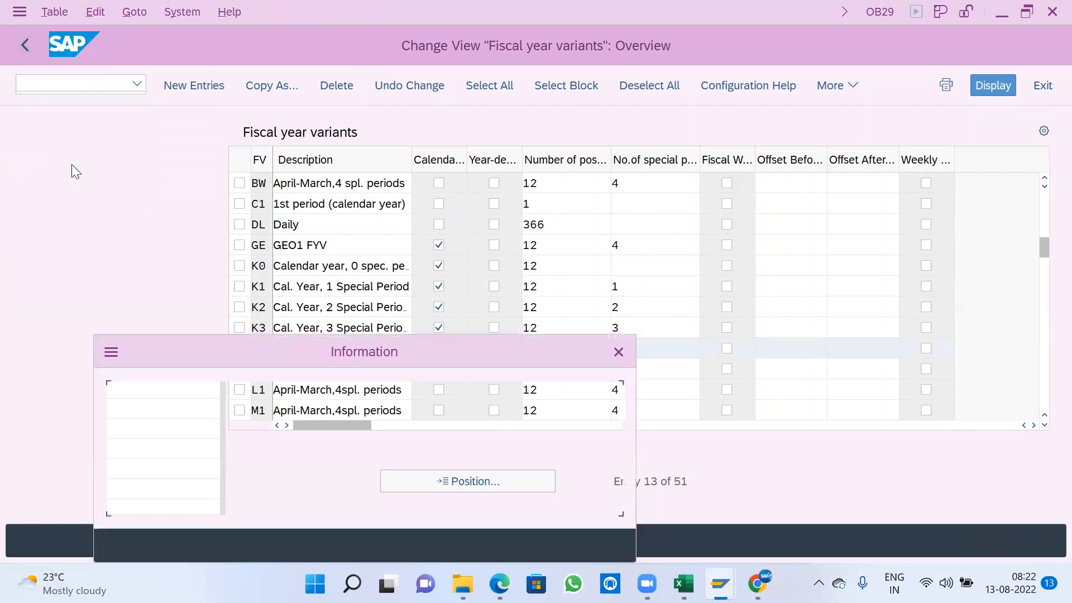
drag(158, 403, 401, 409)
drag(319, 427, 270, 426)
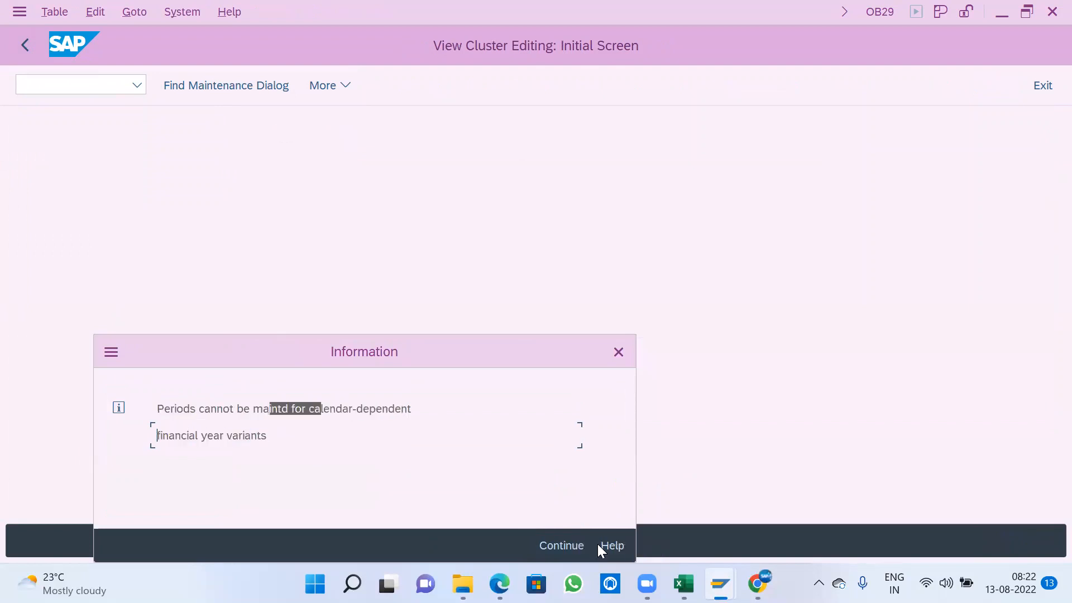
click(617, 347)
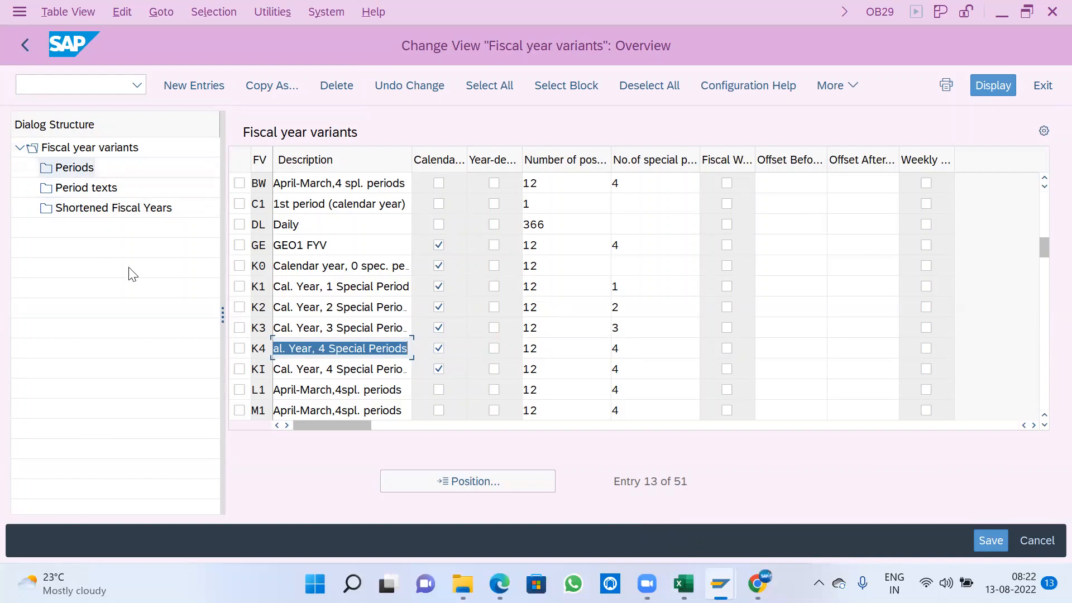
click(29, 47)
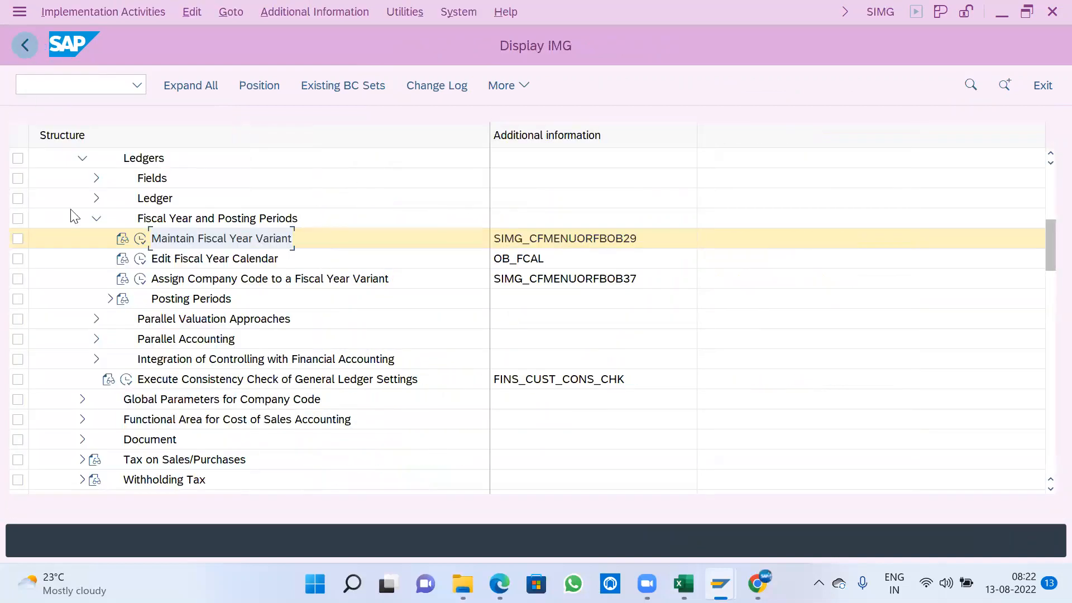
- Reopen Maintain Fiscal Year Variant and look through the calendar-year and non-calendar variants
click(139, 240)
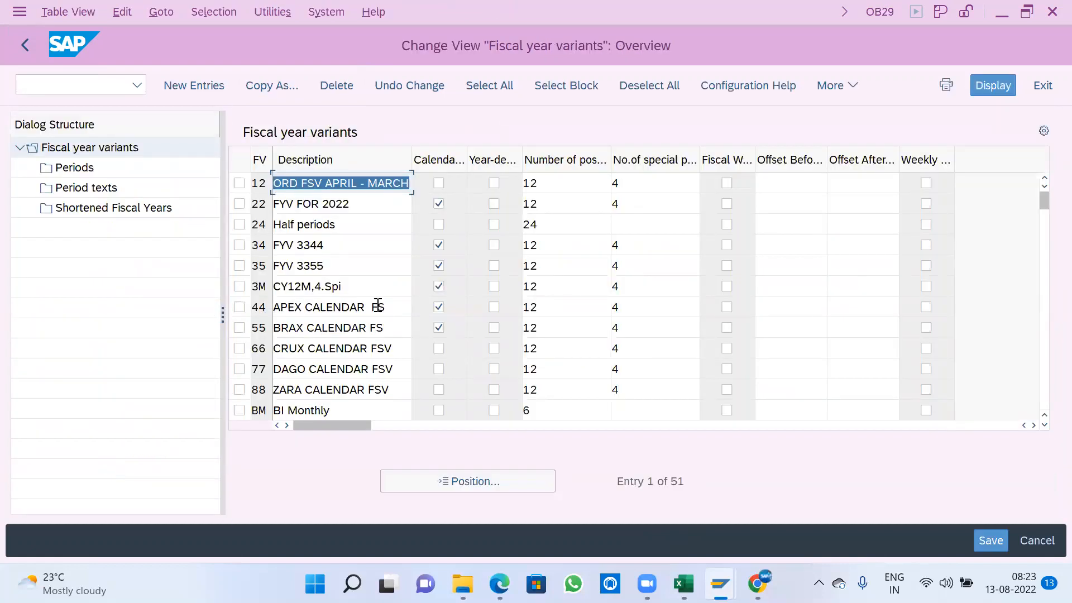
scroll(355, 287, down, 1)
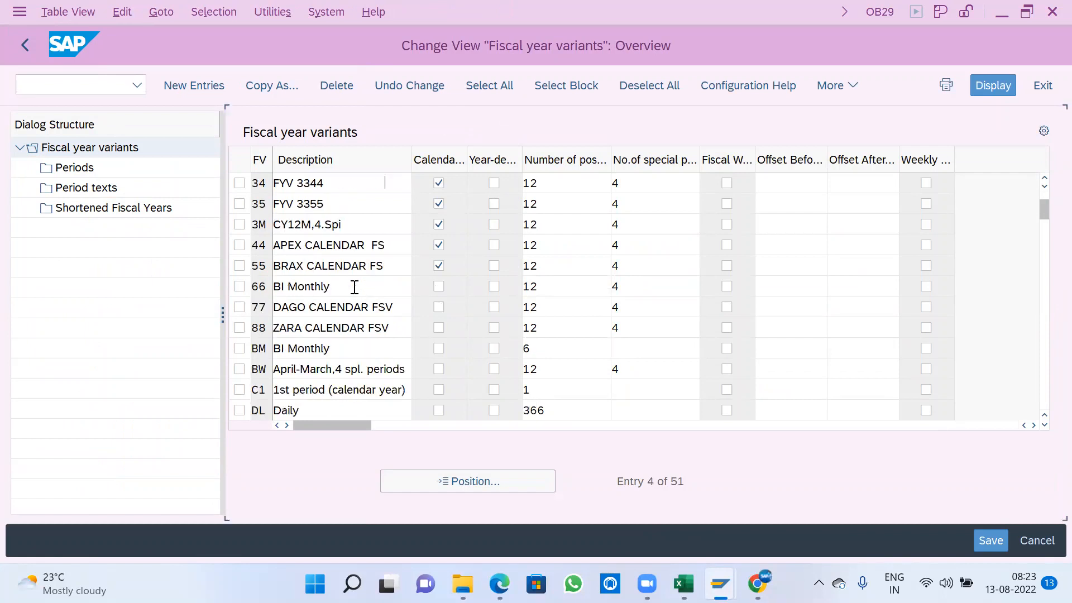
scroll(354, 287, down, 1)
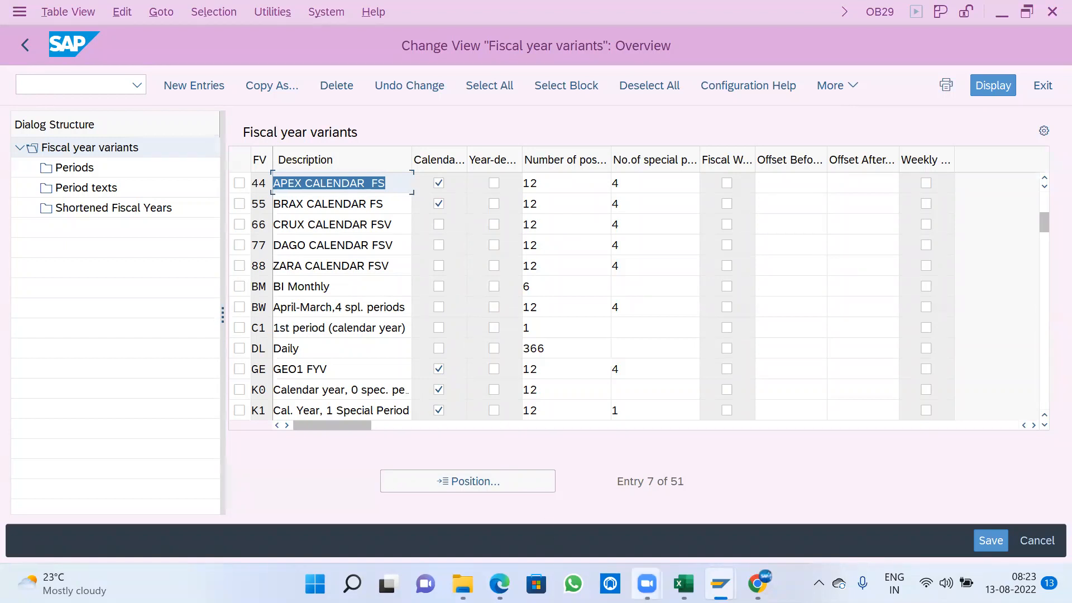
- Switch to the Points-3 workbook in Excel and enter APRIL in cell I18 with 1 in J18
click(683, 583)
scroll(650, 342, down, 3)
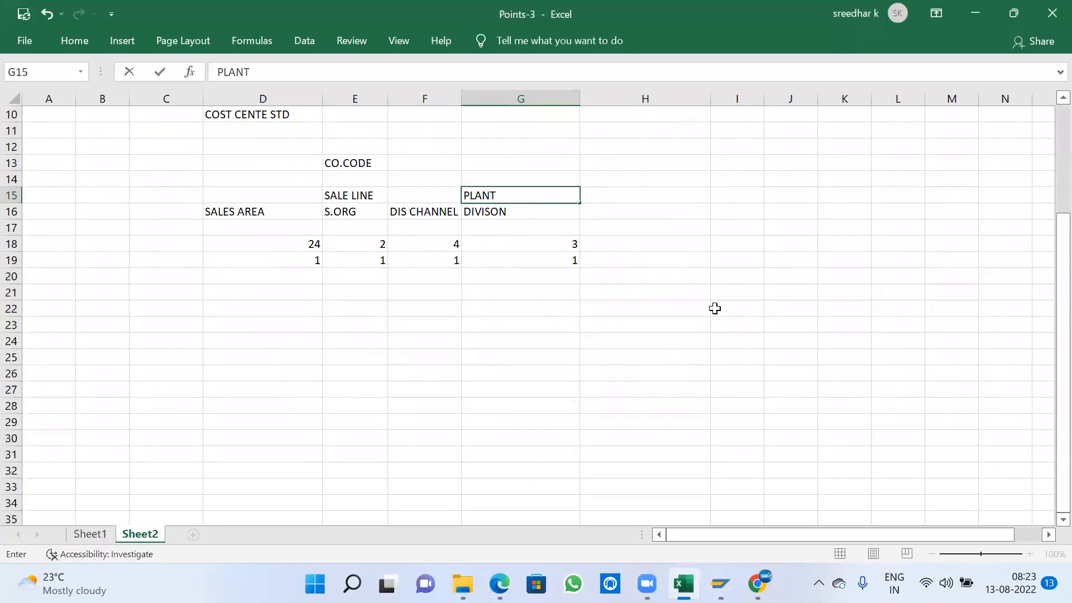
click(686, 287)
click(739, 244)
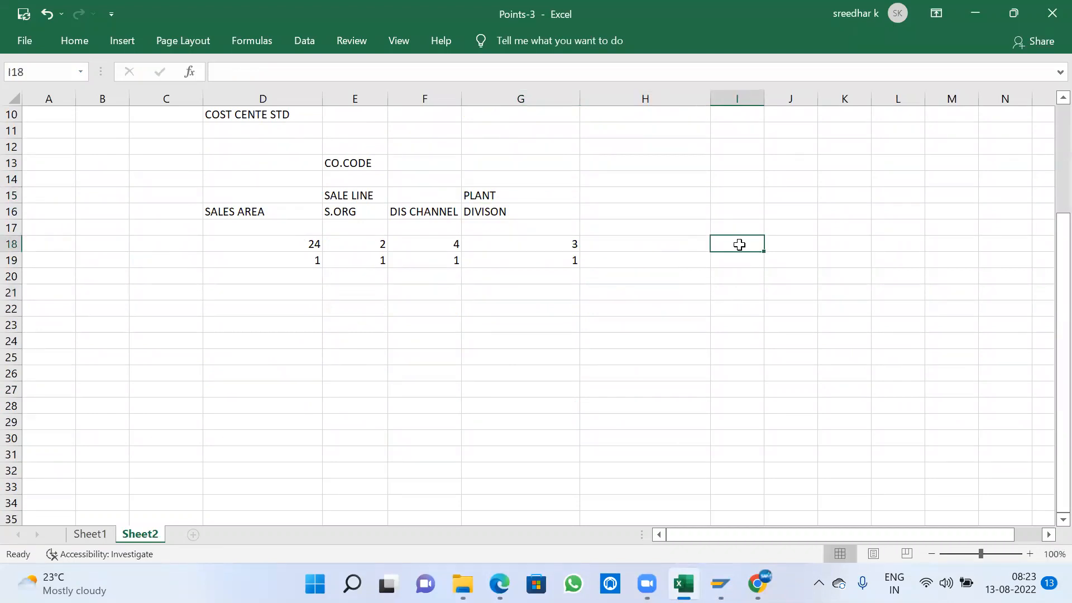
text(APRIL)
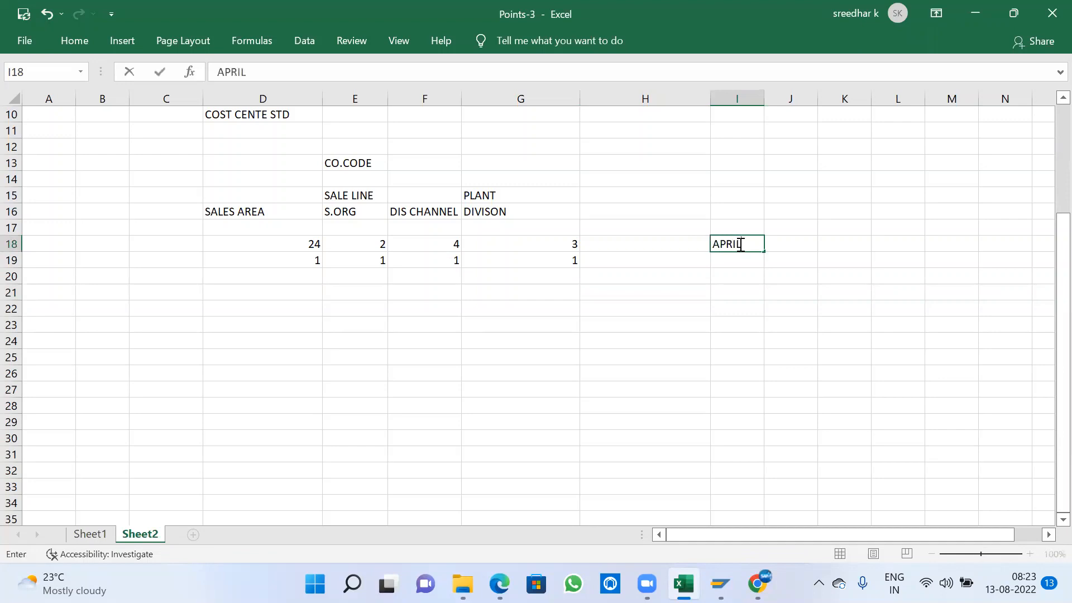
key(Tab)
text(1)
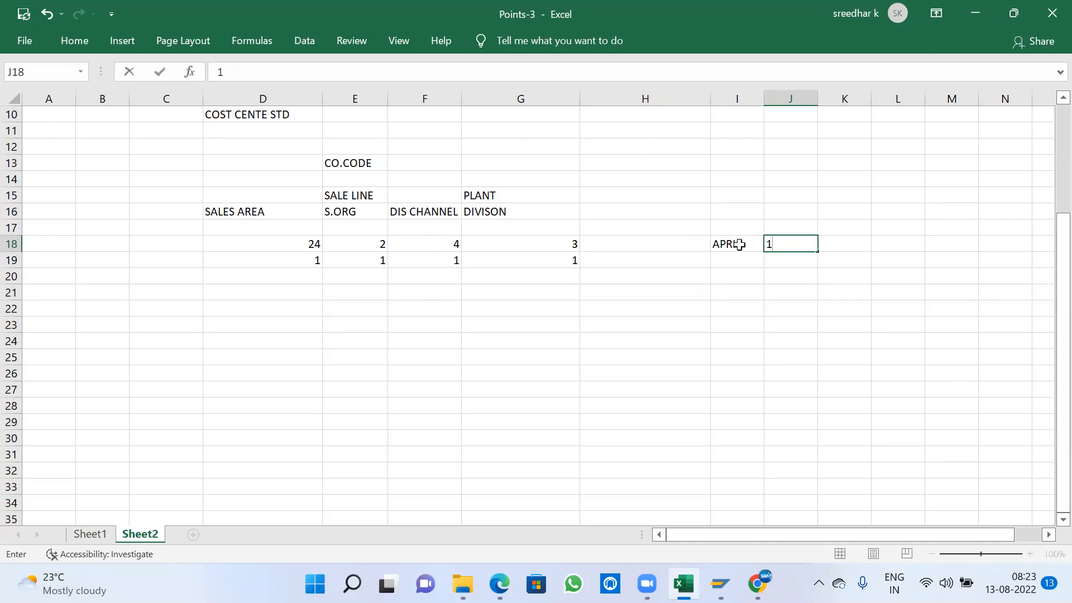
click(801, 308)
drag(735, 244, 806, 354)
click(917, 308)
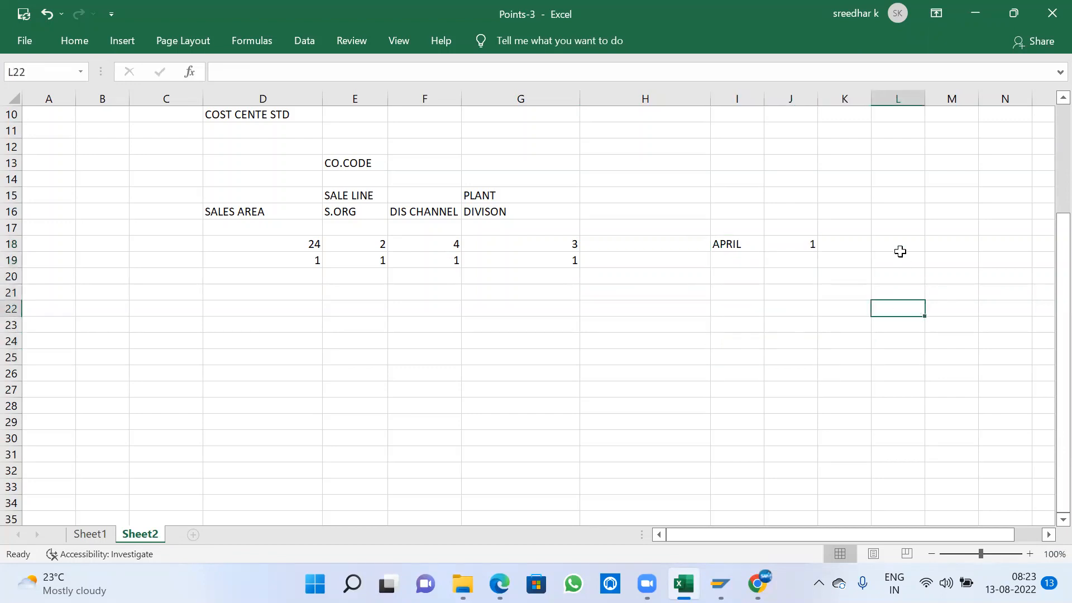
- Enter JAN in cell K14 and its period number 1 in L14
click(848, 178)
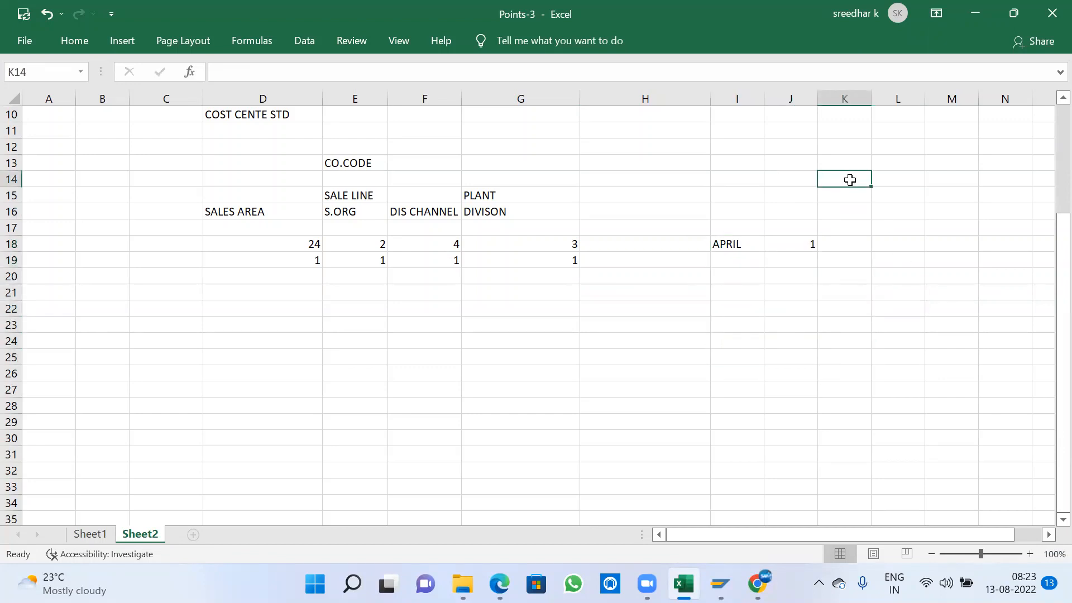
text(JAN)
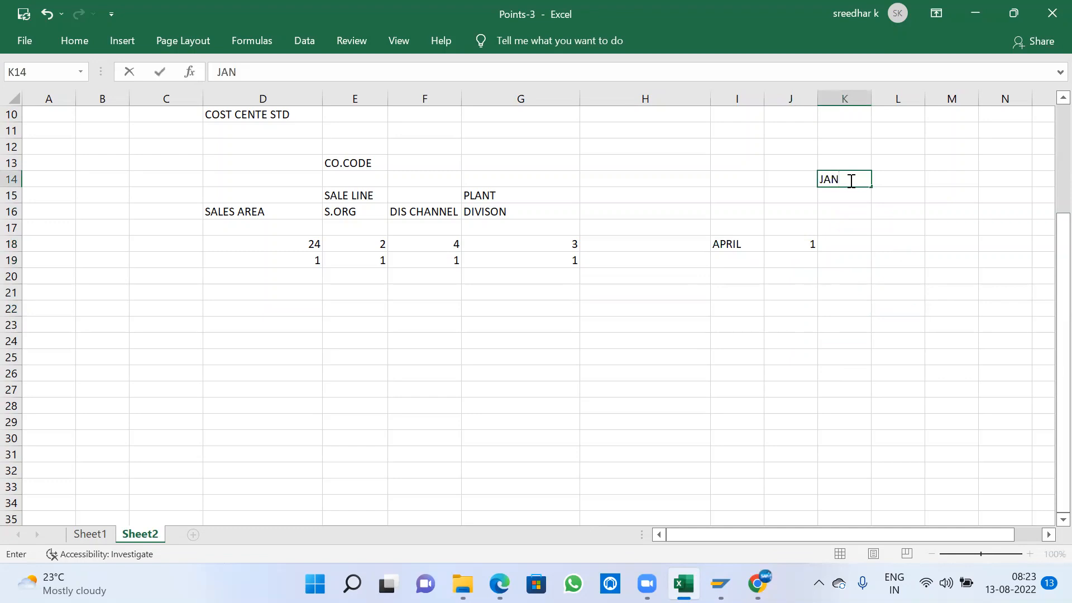
key(Tab)
text(1)
key(Return)
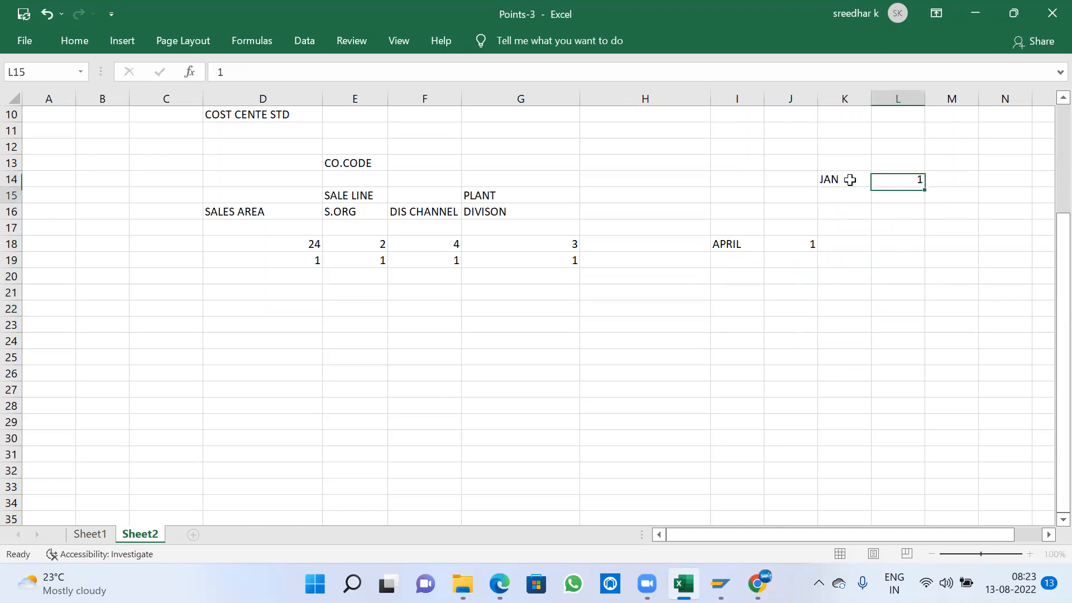
text(FEB)
key(Tab)
key(Left)
key(Left)
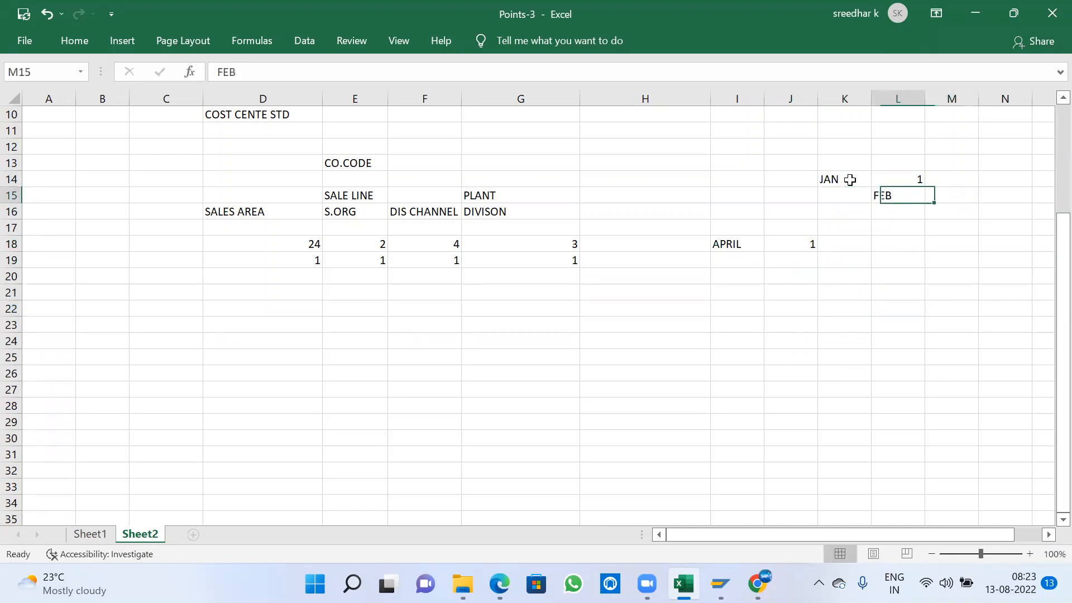
- Enter feb in cell K15 and its period number 2 in L15
text(feb)
key(Tab)
text(2)
key(Return)
key(Left)
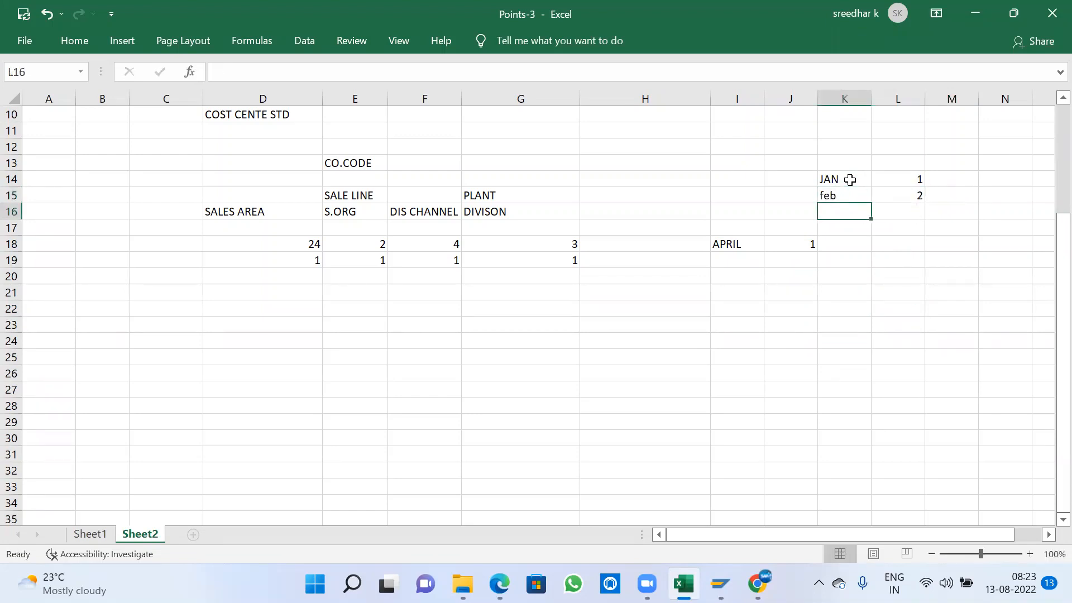
- Enter Mr in cell K16 with 3 in L16, and select the range K14:L22
text(Mr)
key(Tab)
text(3)
click(899, 259)
drag(839, 177, 912, 308)
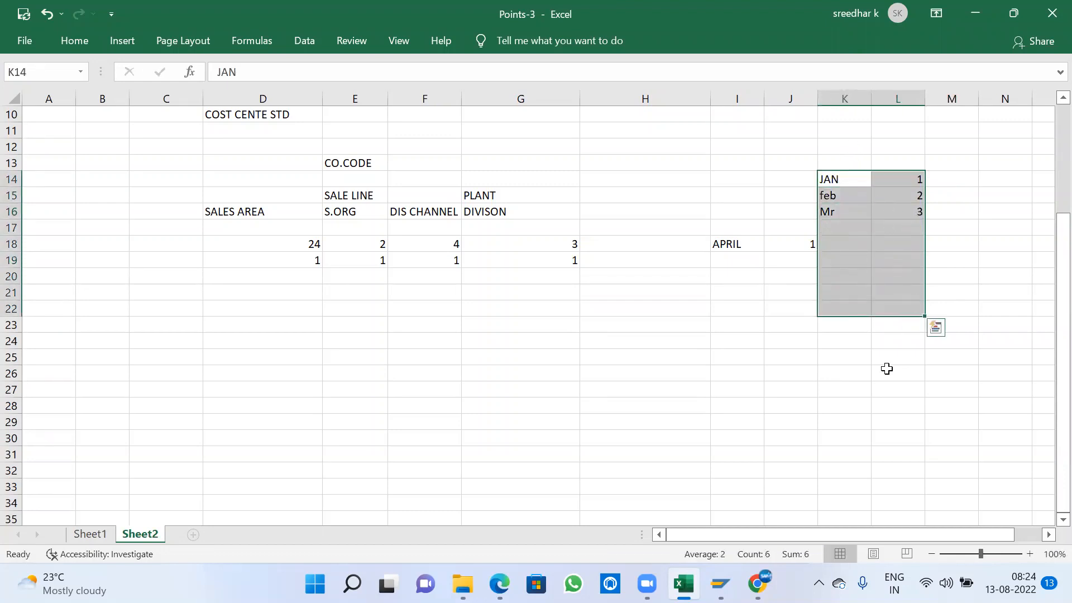
- Compare the January-based period list starting at K14:L14 with the April-based numbering starting at I18:J18 by highlighting each range in turn
click(887, 404)
drag(723, 240, 793, 301)
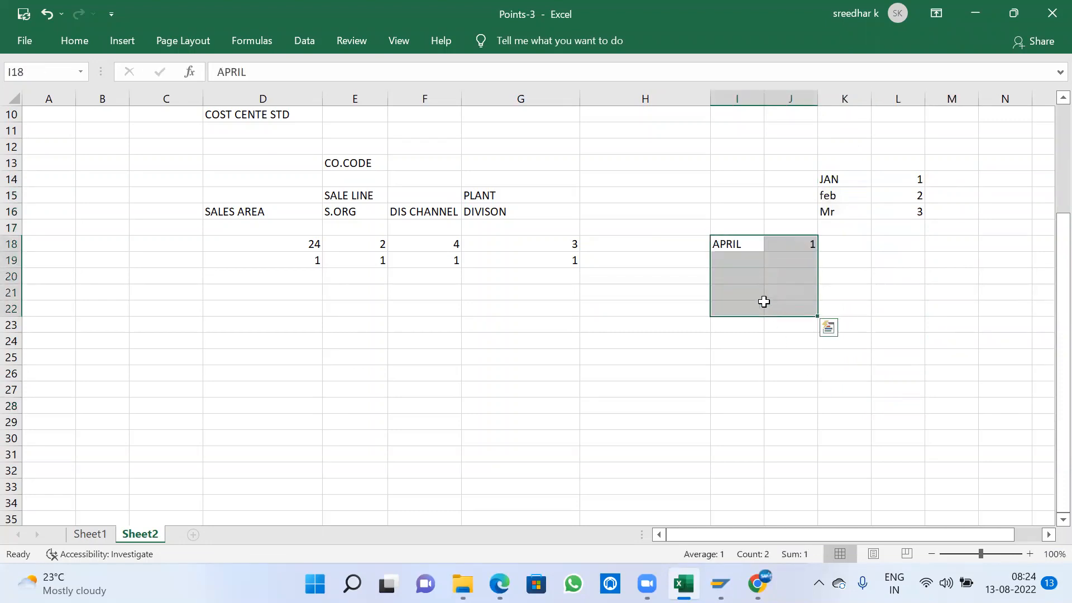
click(751, 304)
drag(723, 244, 785, 244)
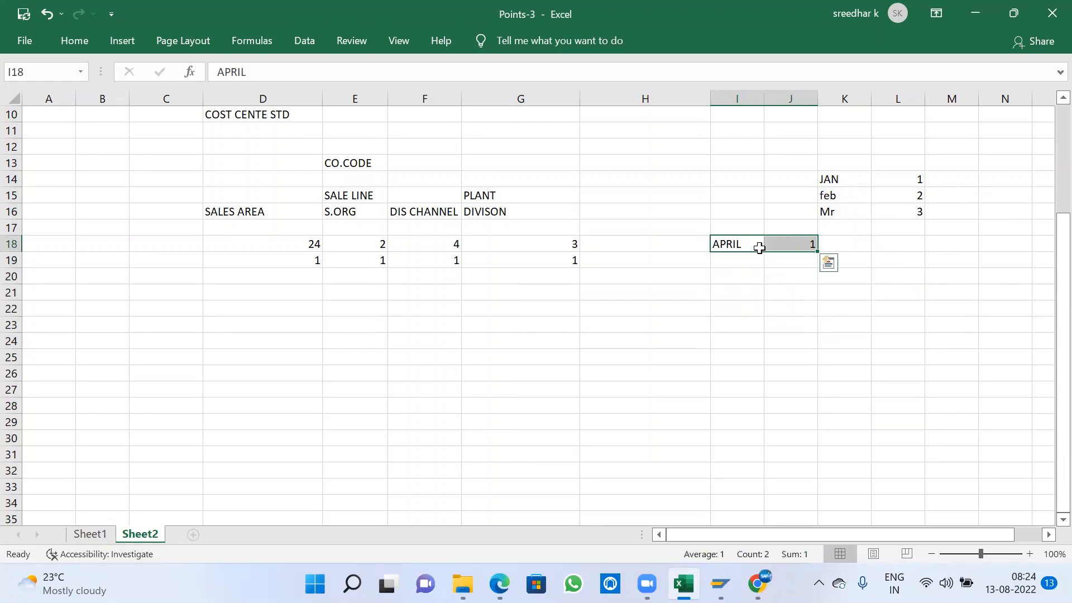
drag(845, 176, 886, 214)
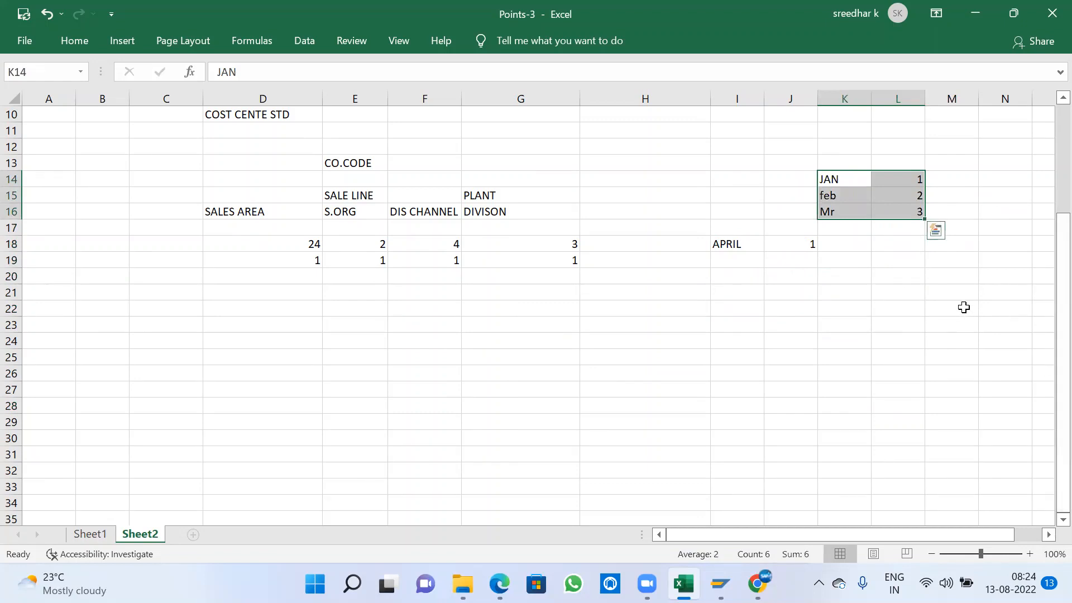
click(842, 191)
click(837, 177)
drag(873, 197, 922, 431)
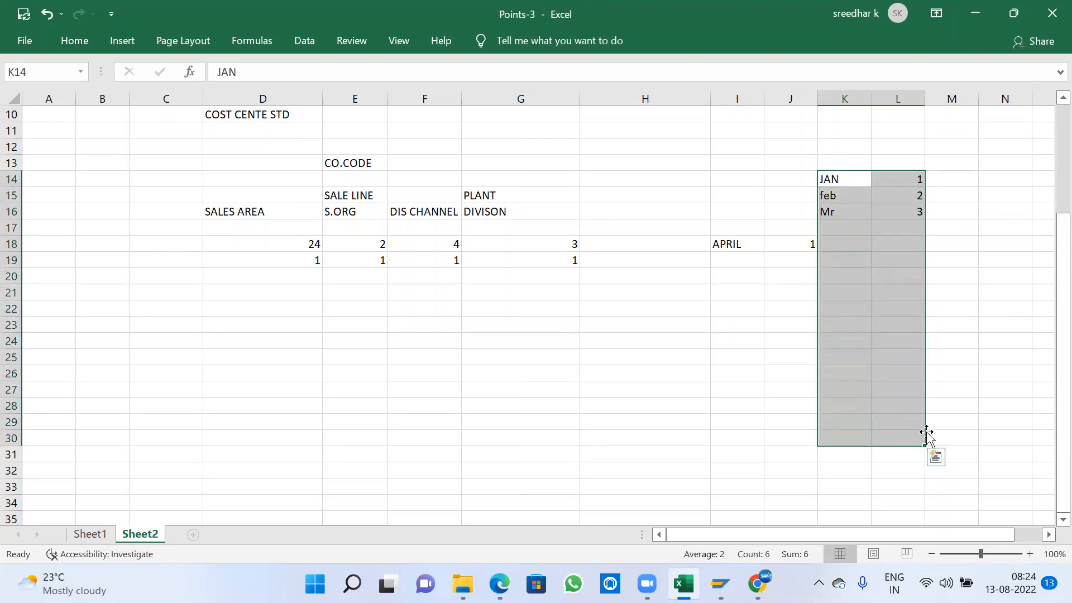
click(737, 246)
drag(742, 248, 816, 364)
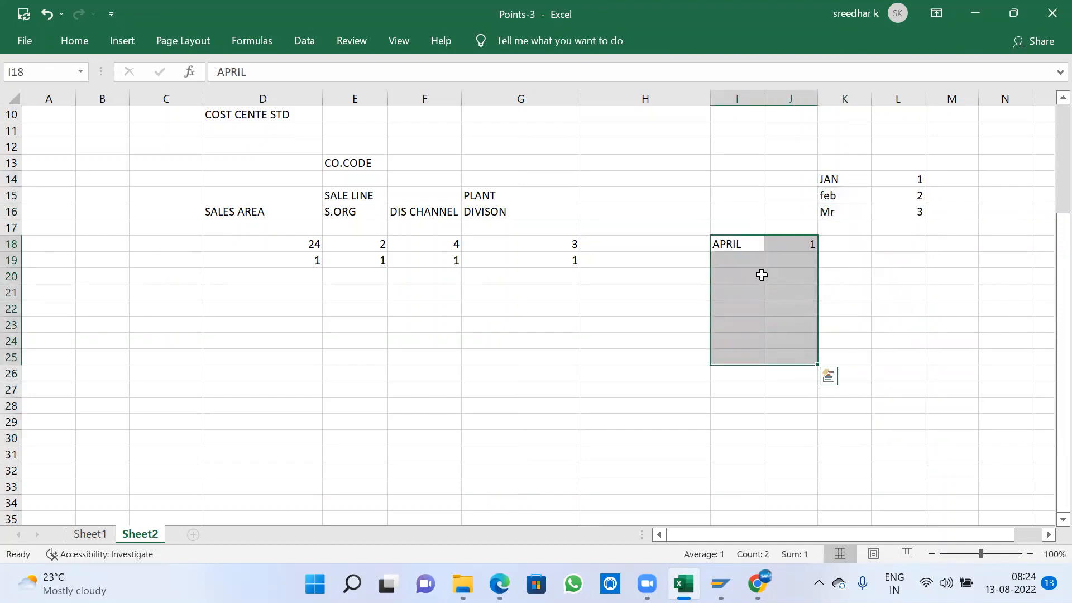
click(787, 249)
- Switch to SAP, review the fiscal year variants and examine the periods of variant WK, Calendar weeks, returning to the overview
key(alt+Tab)
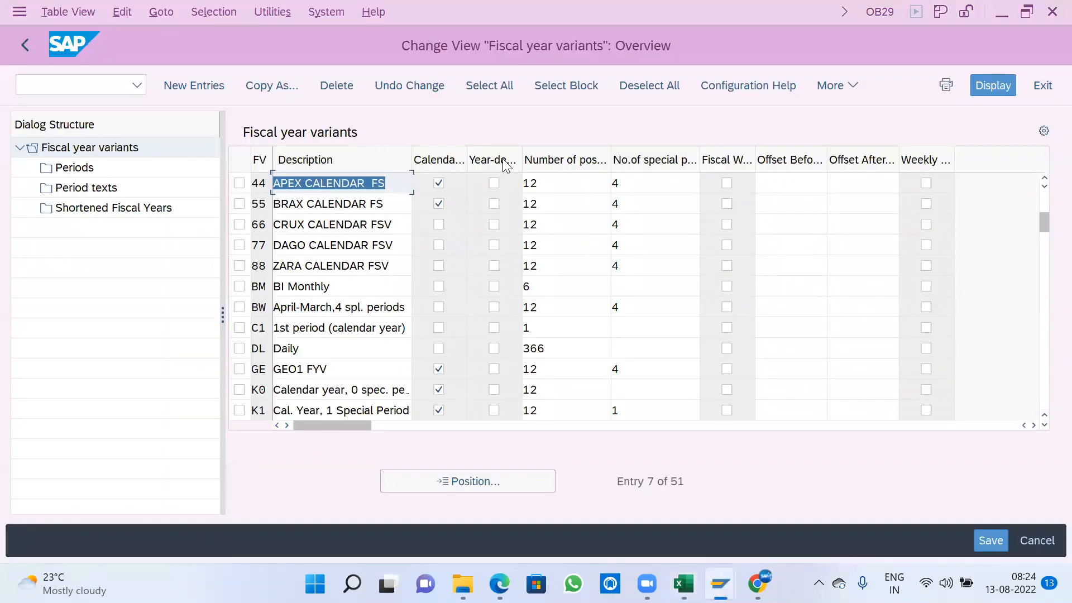
scroll(373, 270, up, 2)
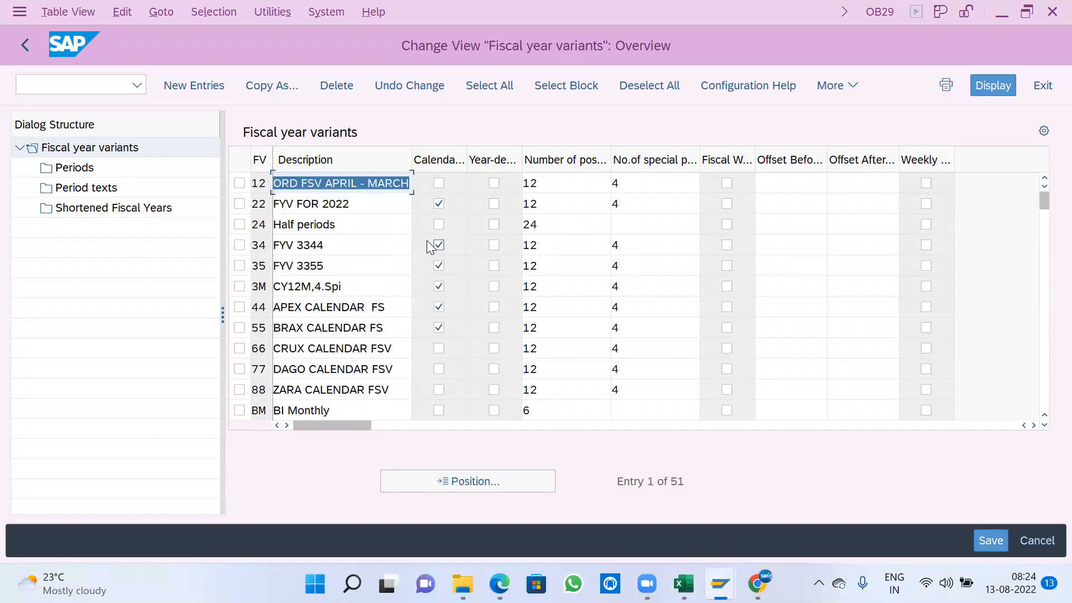
scroll(454, 204, down, 1)
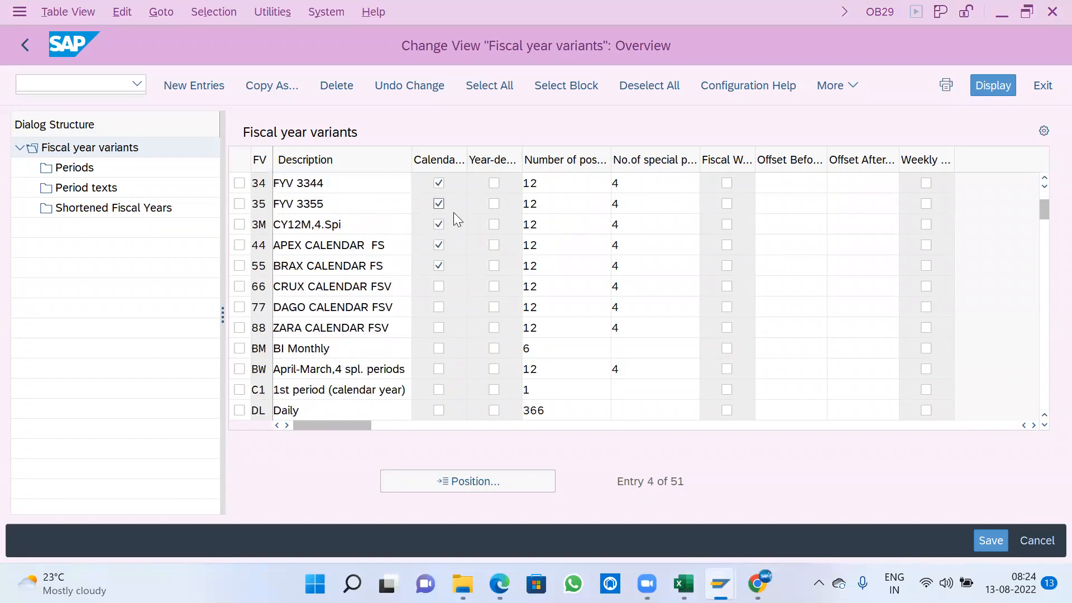
scroll(436, 257, down, 3)
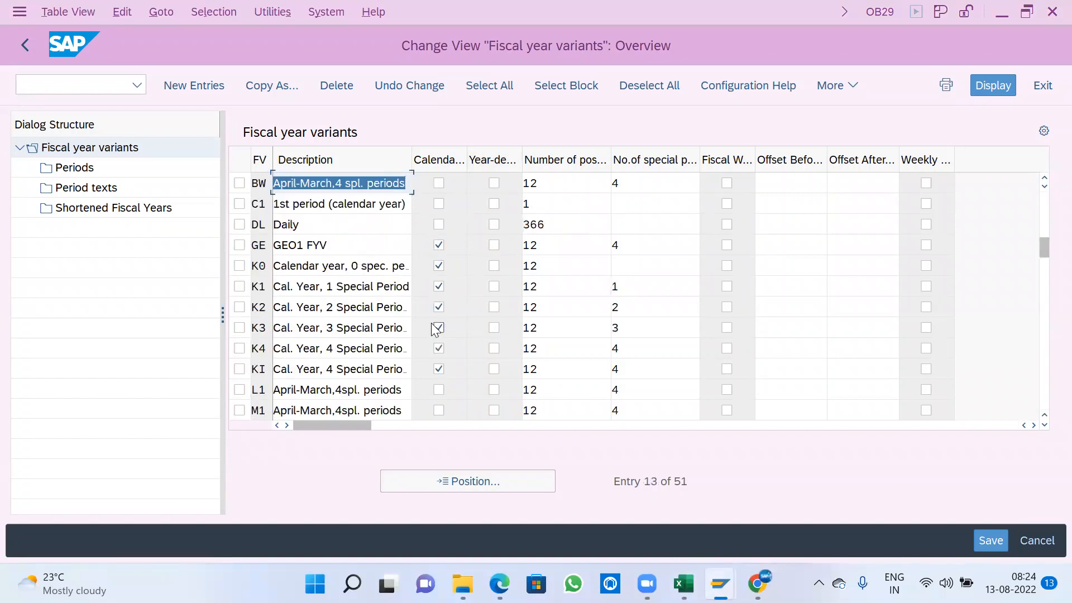
scroll(441, 326, down, 1)
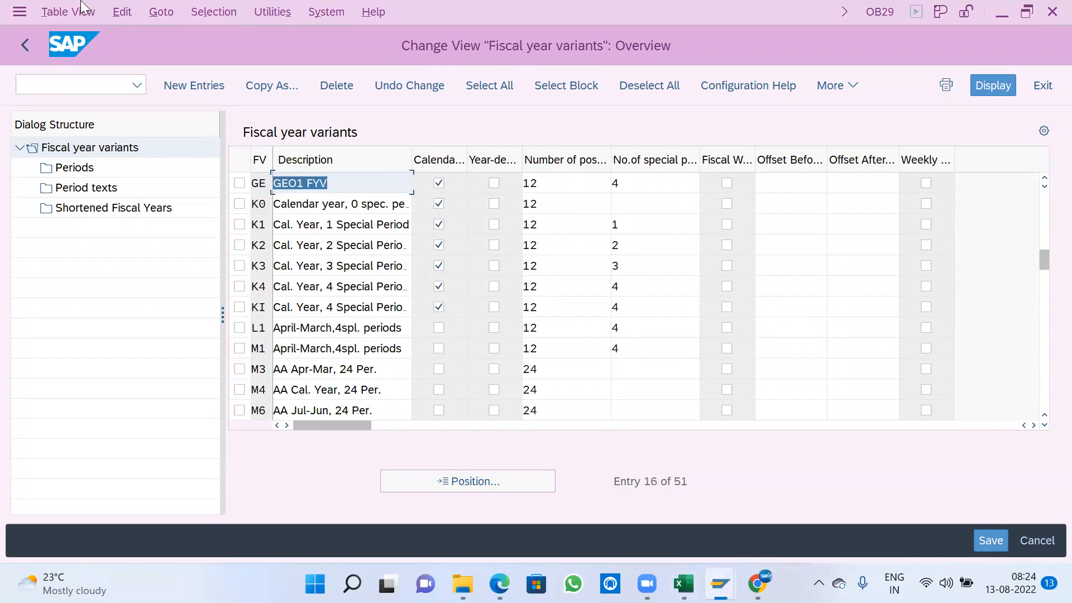
scroll(629, 262, down, 6)
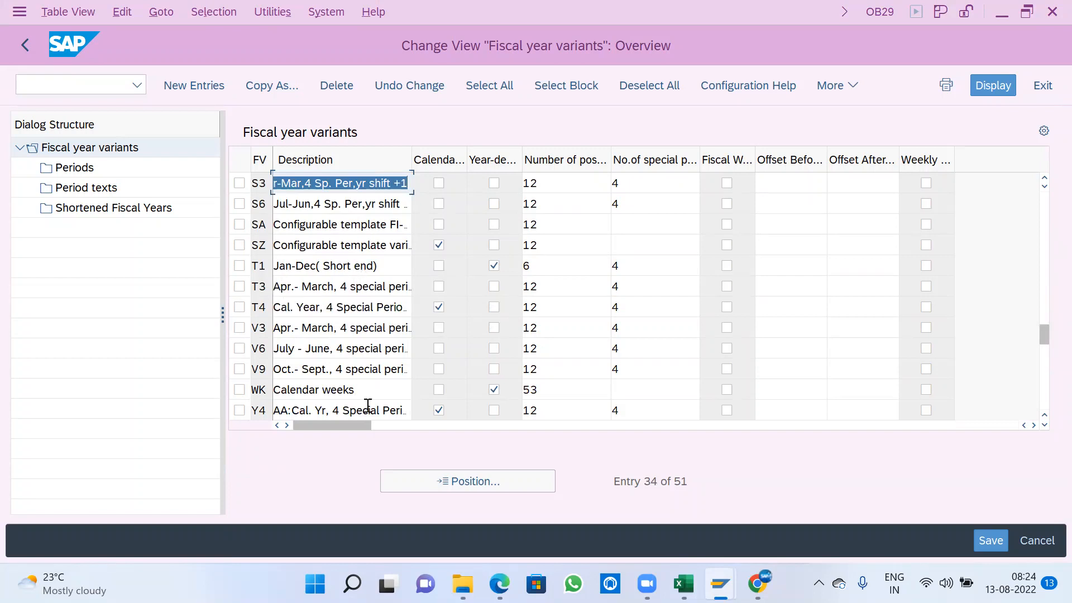
click(239, 390)
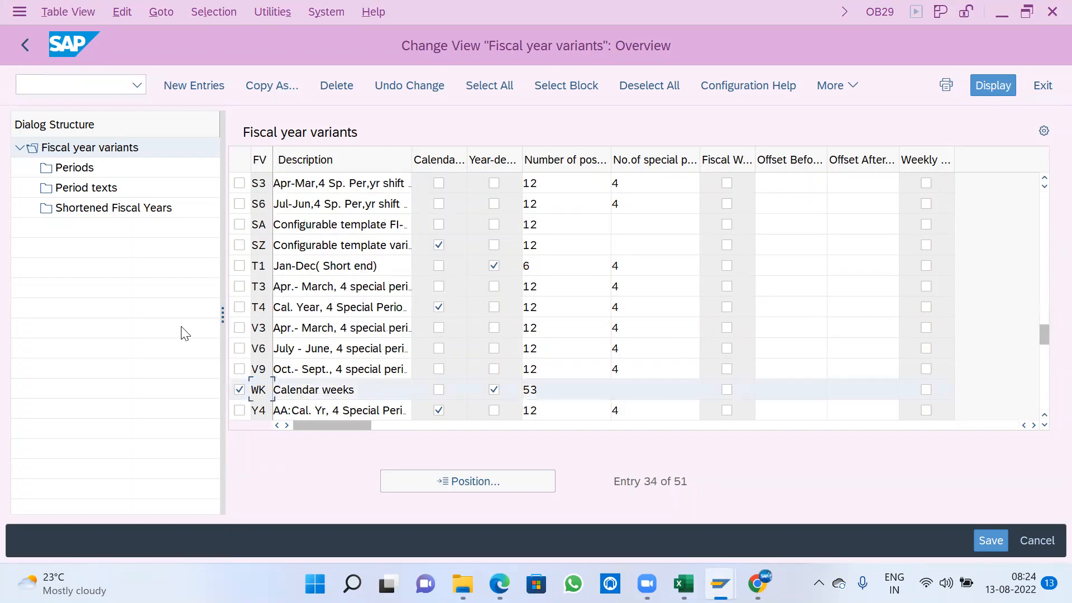
click(77, 170)
double_click(78, 174)
click(296, 405)
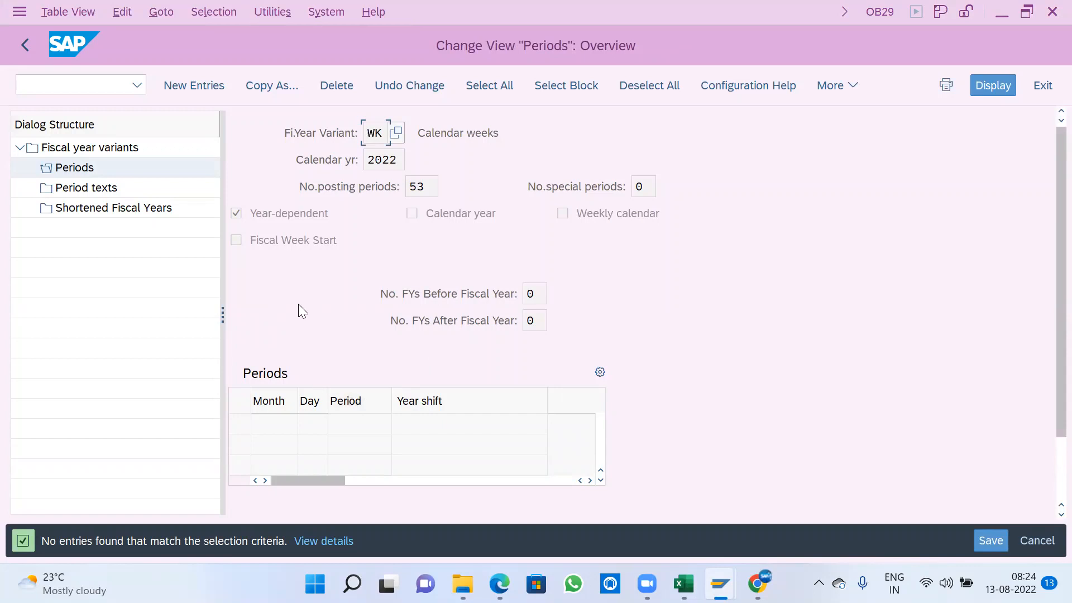
click(24, 44)
- Select fiscal year variant V3, April to March with 4 special periods, and examine its periods
scroll(437, 287, down, 2)
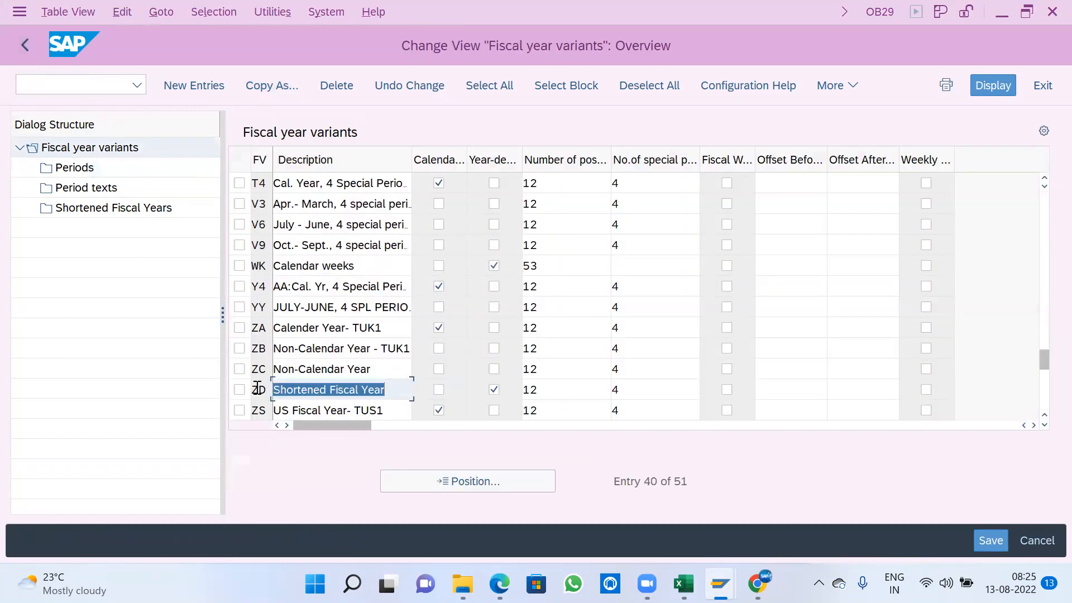
scroll(282, 354, down, 2)
scroll(287, 361, up, 4)
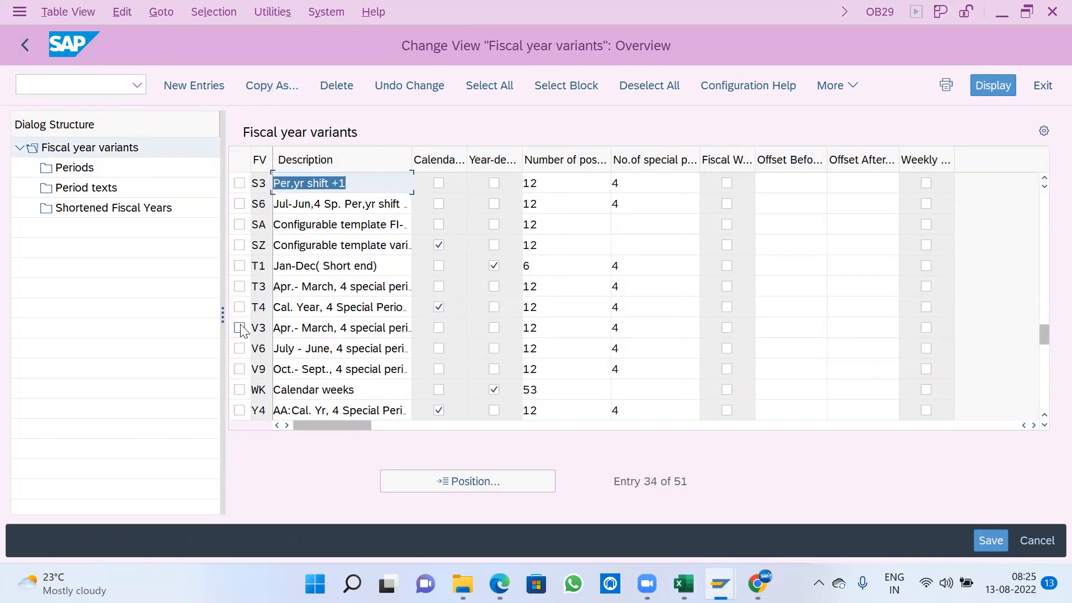
click(239, 328)
double_click(84, 171)
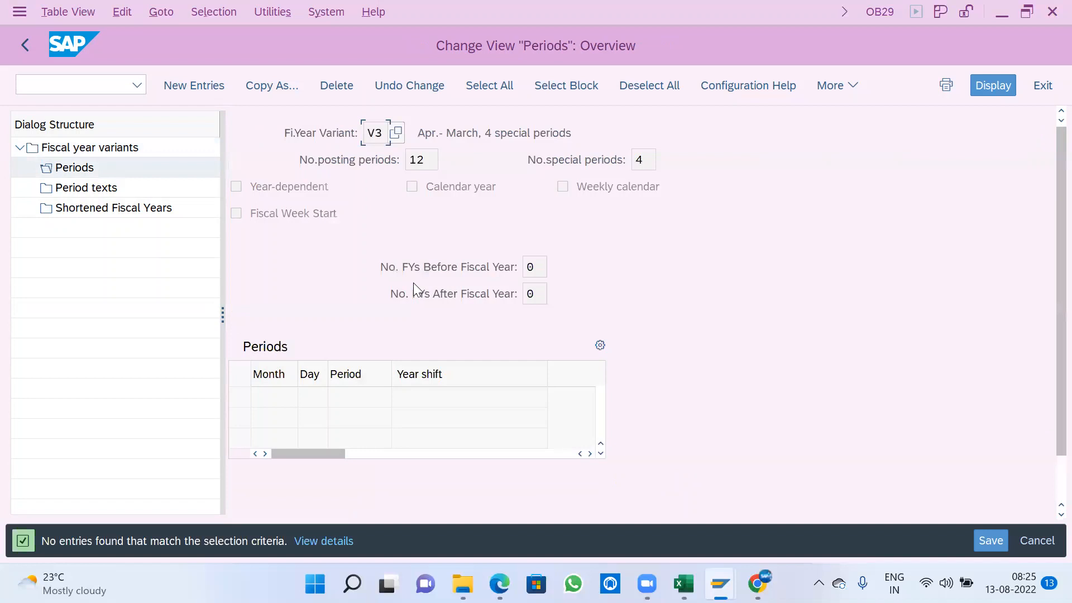
- Check the period texts and shortened fiscal years for variant V3, and return to the fiscal year variants overview
click(101, 189)
double_click(101, 188)
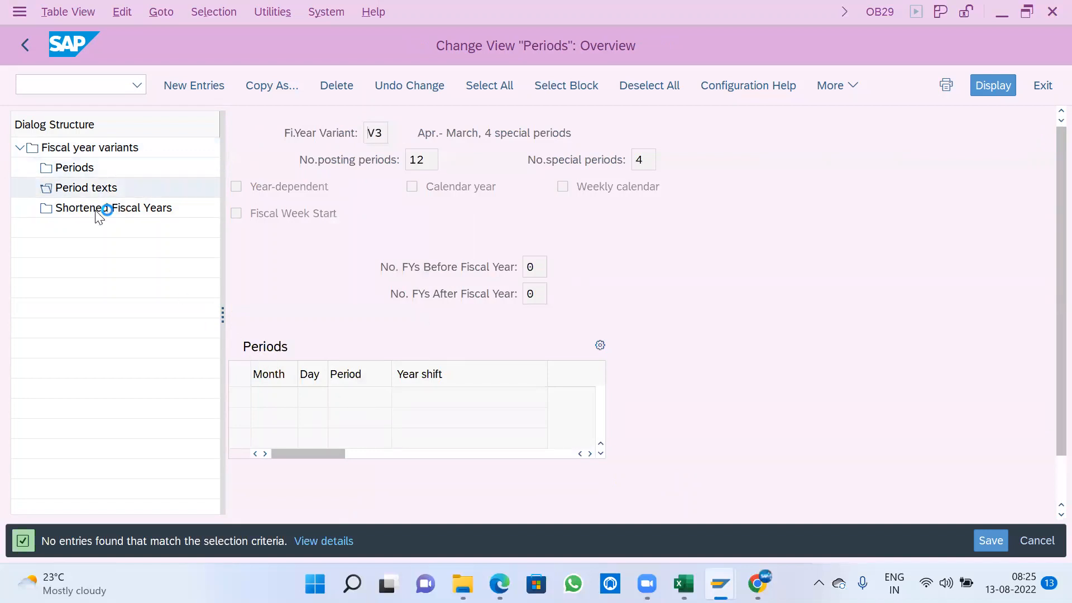
double_click(98, 210)
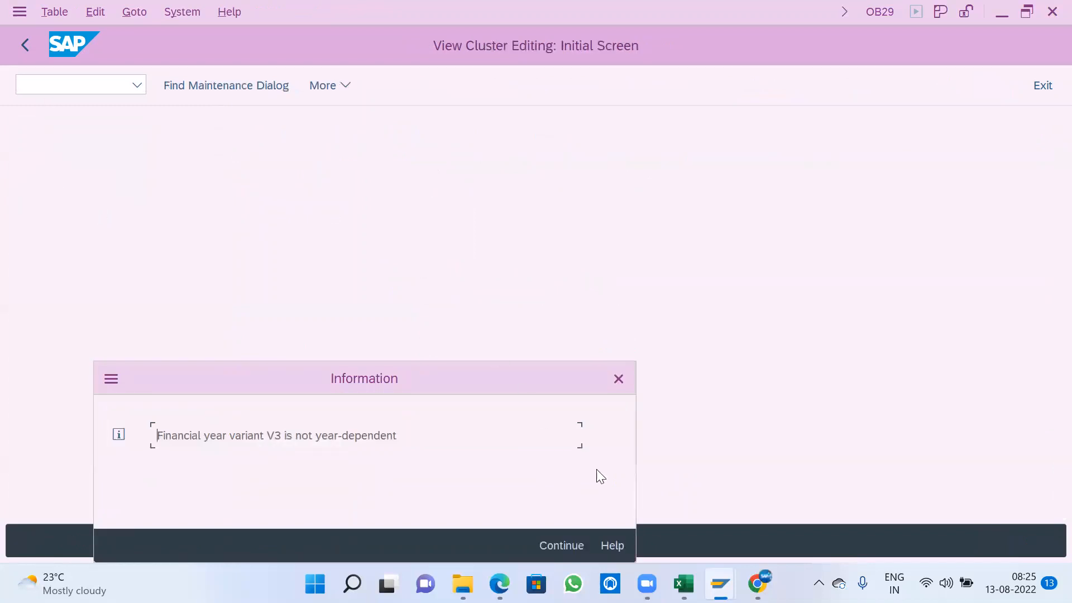
click(563, 545)
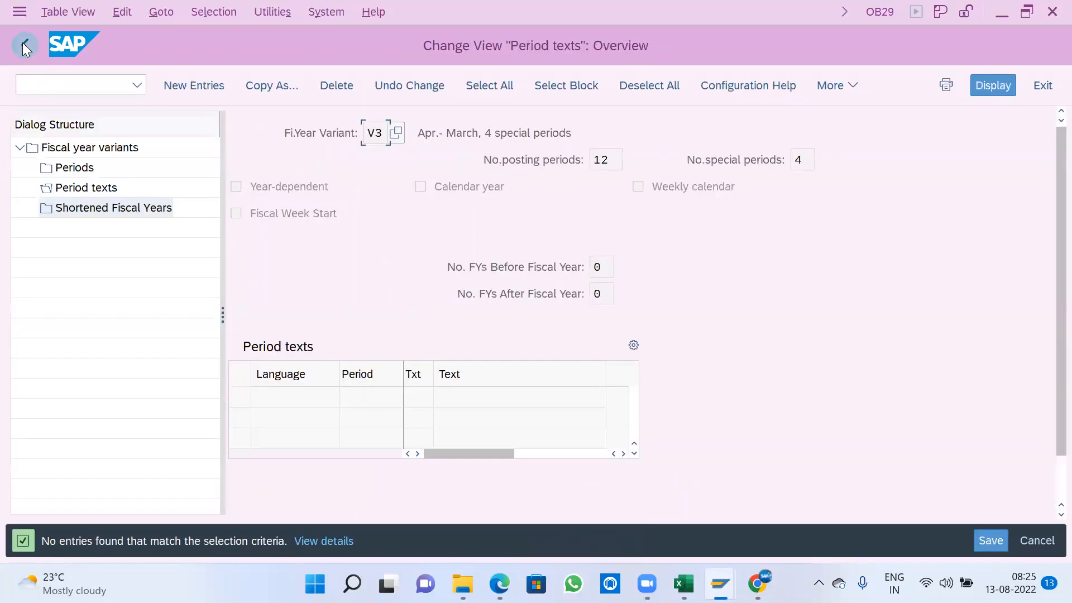
click(22, 42)
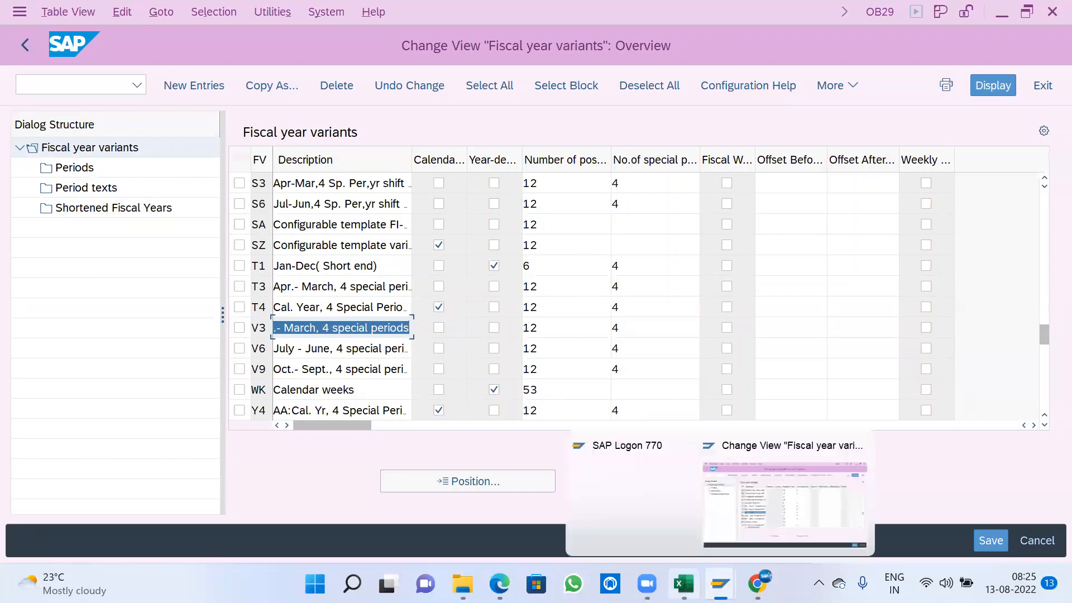
- Switch to the Points-3 workbook in Excel and highlight K14:L23, followed by the April-based range I18:J23, to compare the numbering
click(684, 583)
click(948, 292)
drag(831, 178, 910, 327)
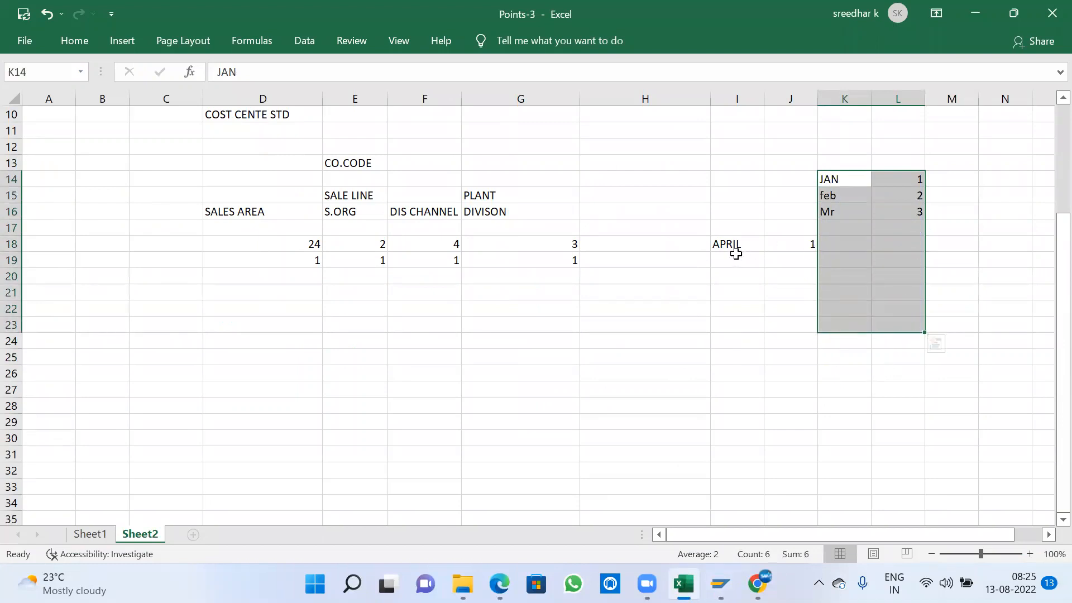
drag(725, 243, 802, 321)
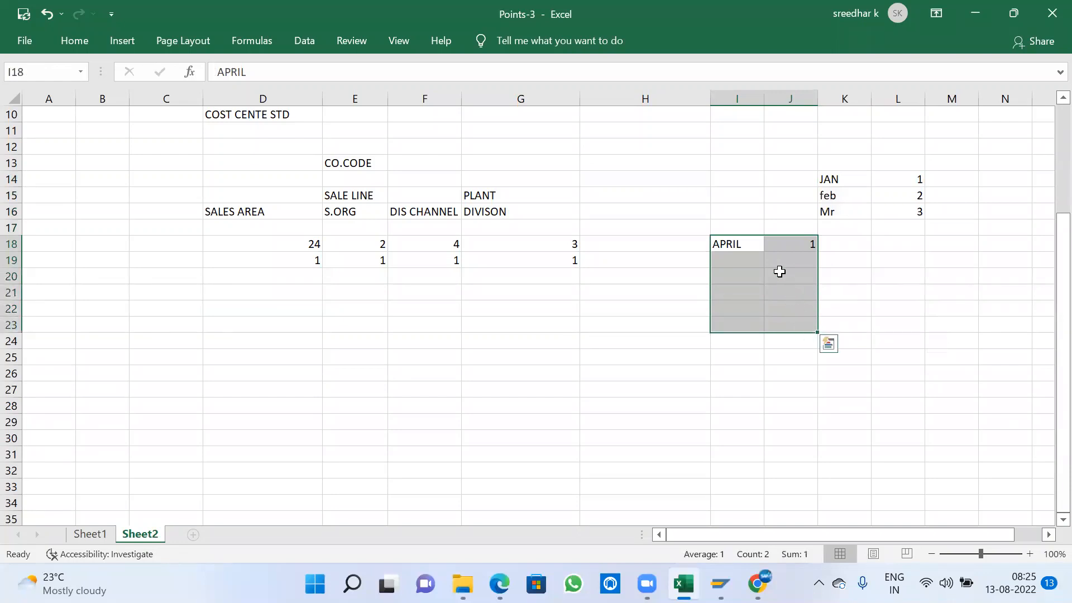
click(738, 202)
drag(729, 244, 807, 325)
- Switch back to SAP and review the fiscal year variants from V3 back to the first entry, variant 12
key(alt+Tab)
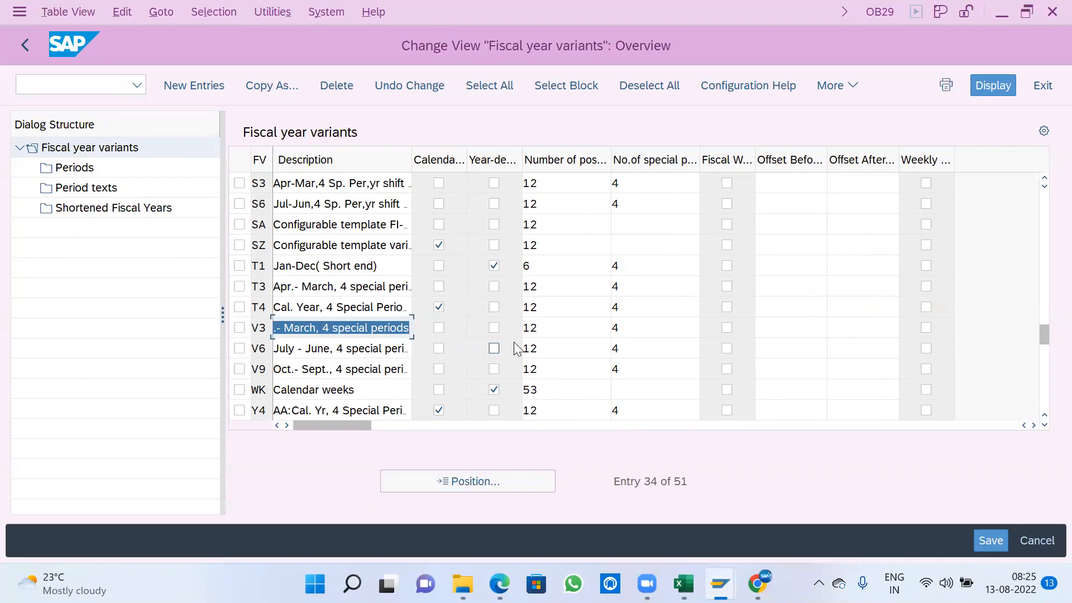
scroll(516, 349, up, 6)
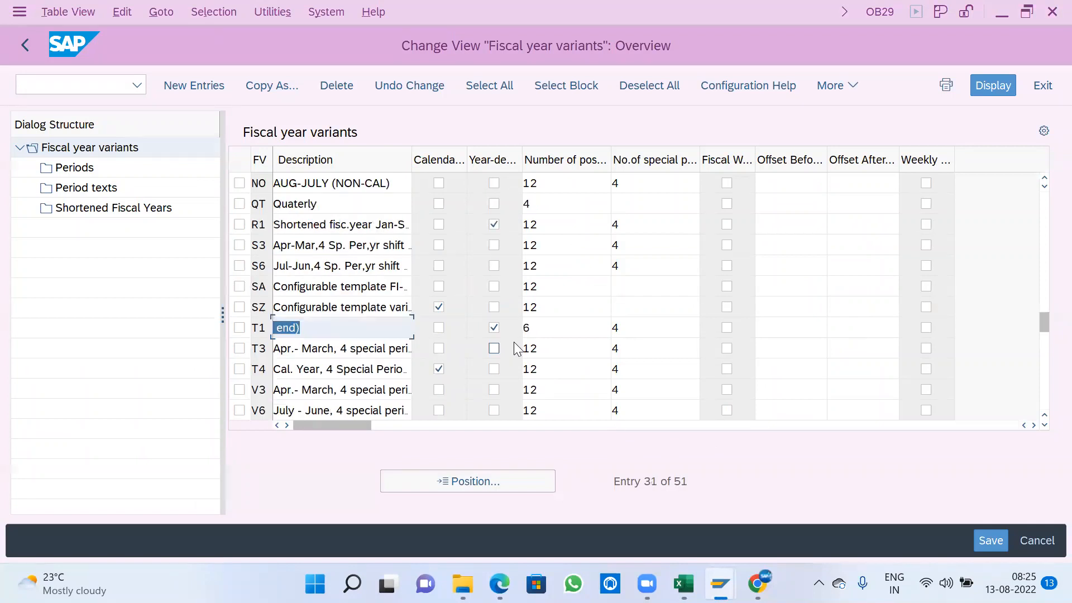
scroll(516, 349, up, 1)
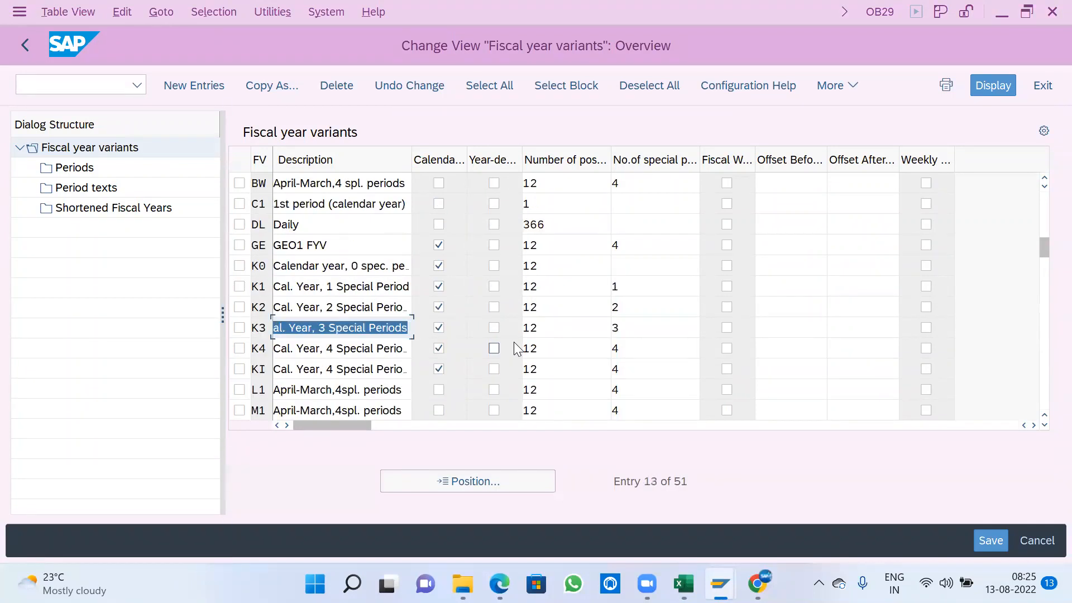
scroll(516, 348, up, 2)
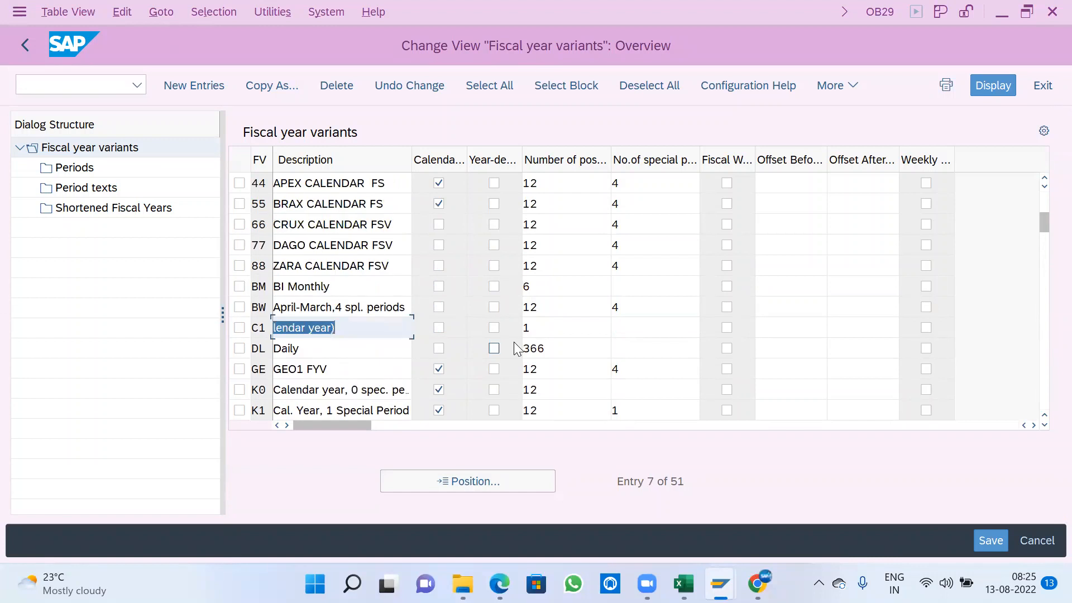
scroll(514, 343, up, 1)
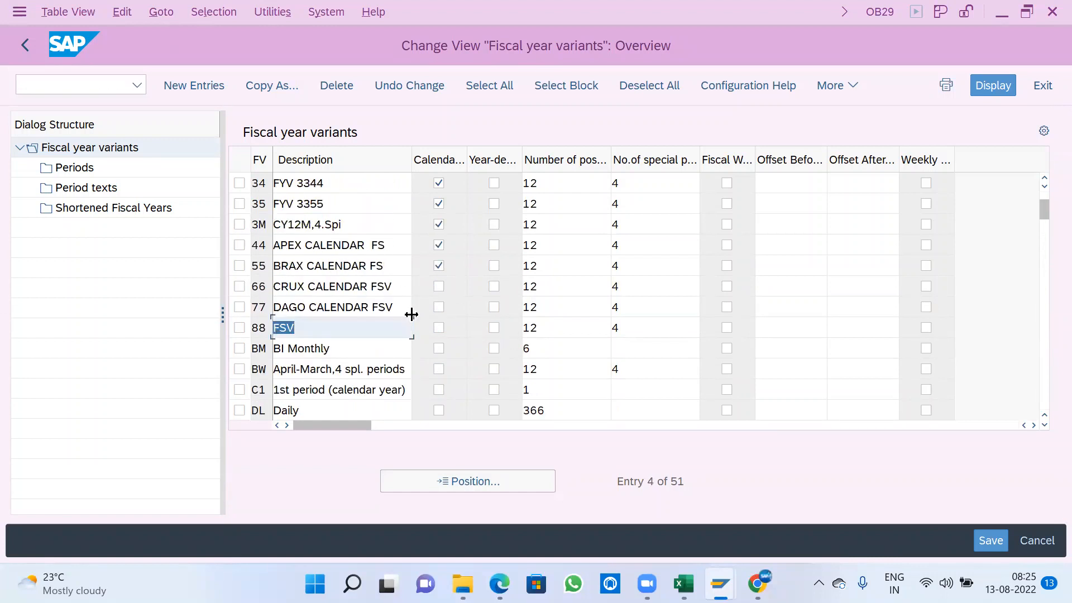
scroll(401, 352, up, 1)
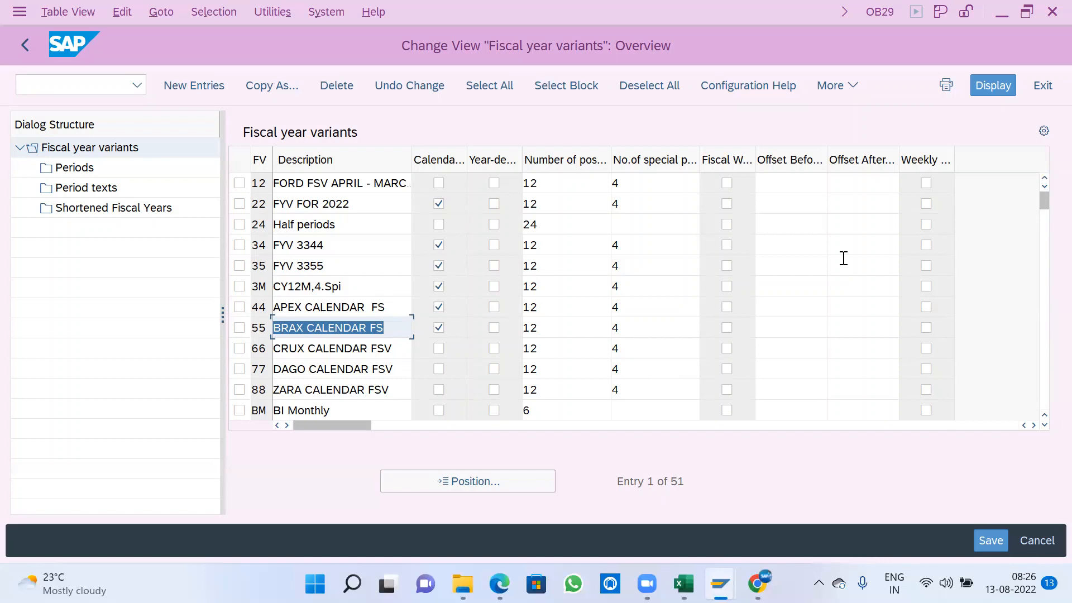
- Open the activity for assigning company codes to a fiscal year variant and locate company code A100
click(22, 45)
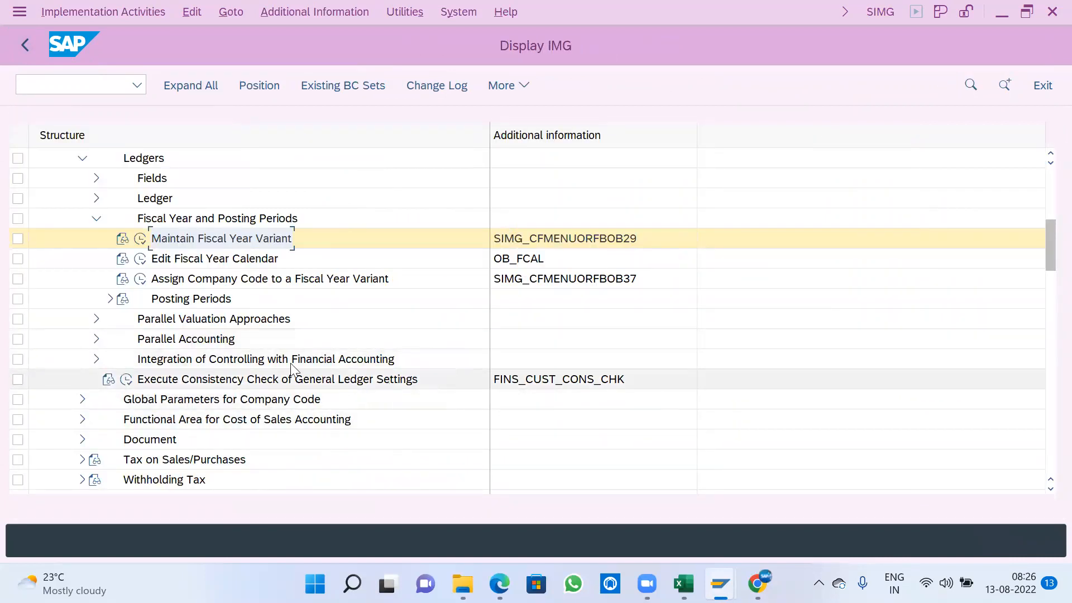
click(269, 282)
click(140, 279)
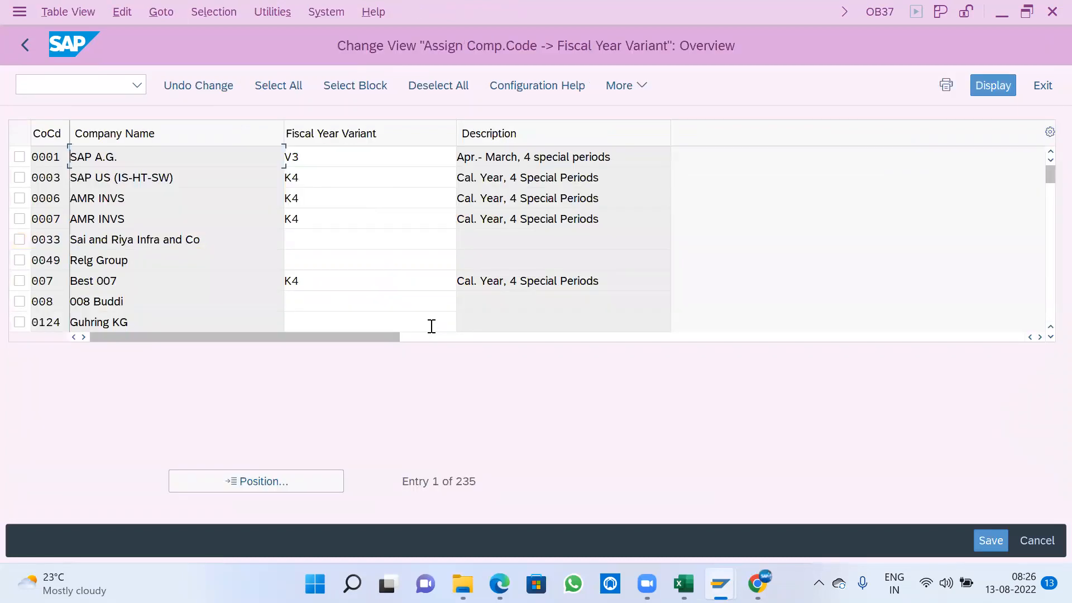
click(305, 479)
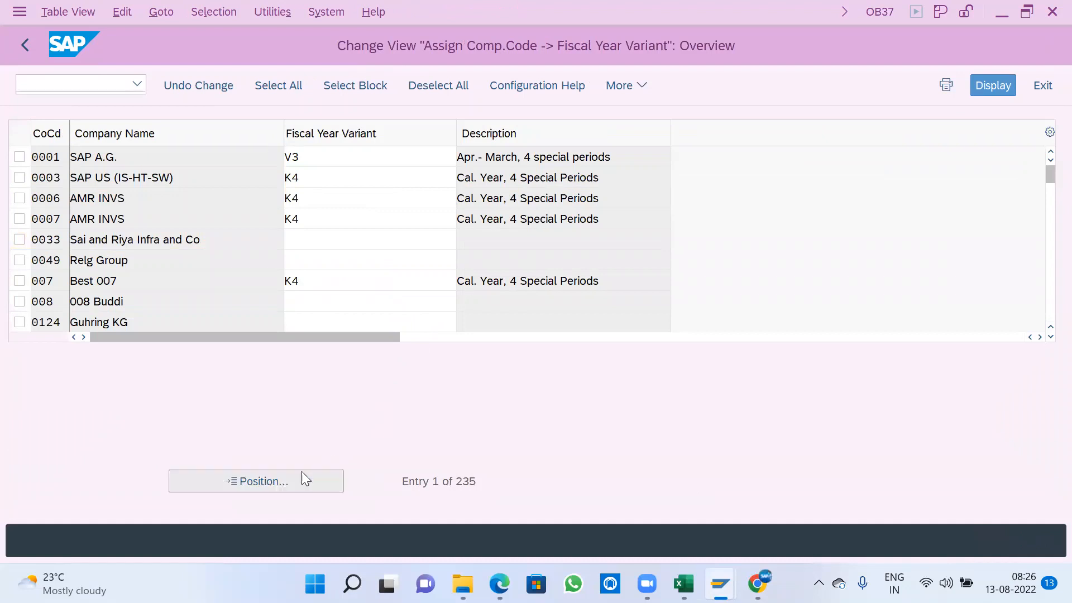
text(a100)
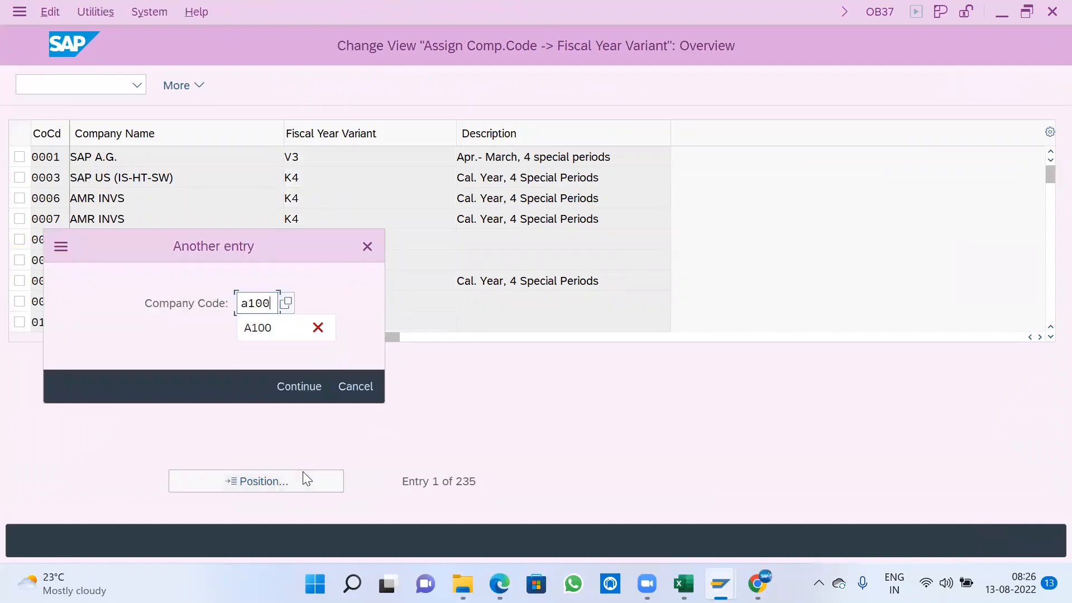
key(Return)
- Assign fiscal year variant K4 to company code A100, saving it in the A100 company settings customizing request
key(Tab)
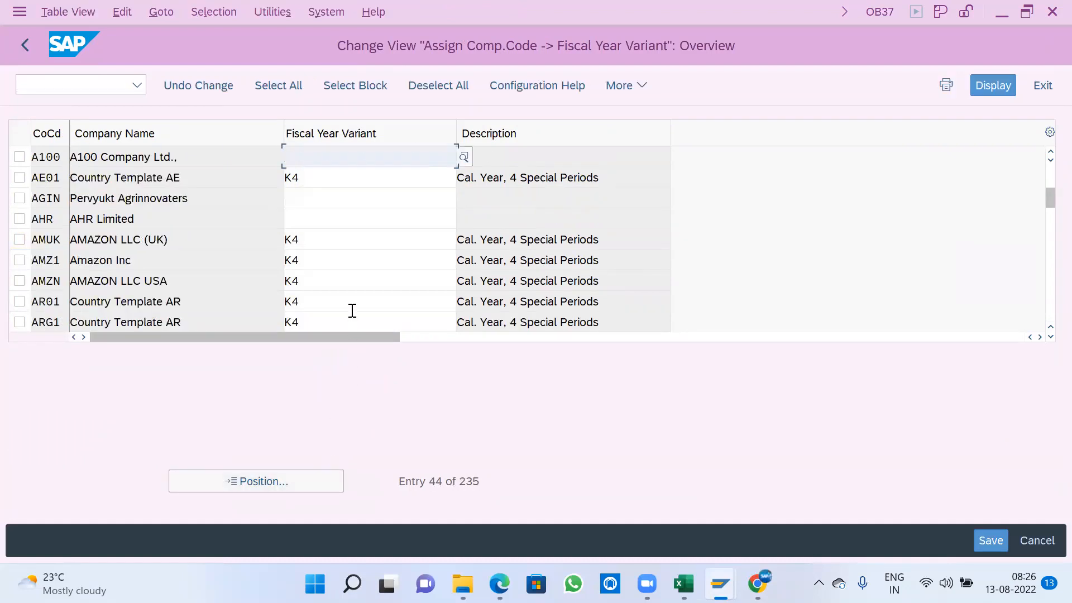
text(K4)
key(Return)
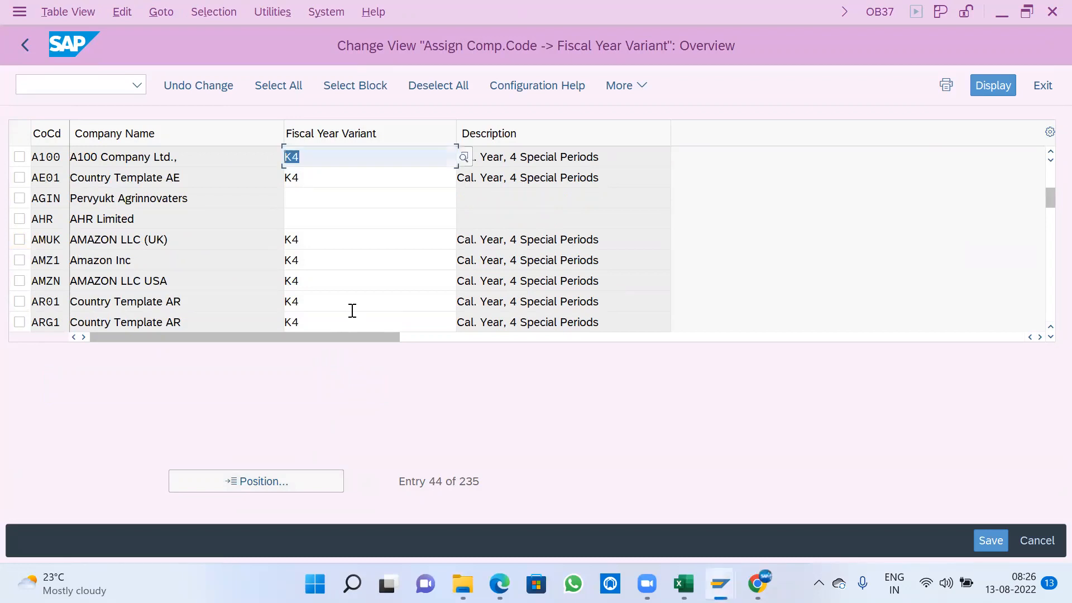
key(ctrl+s)
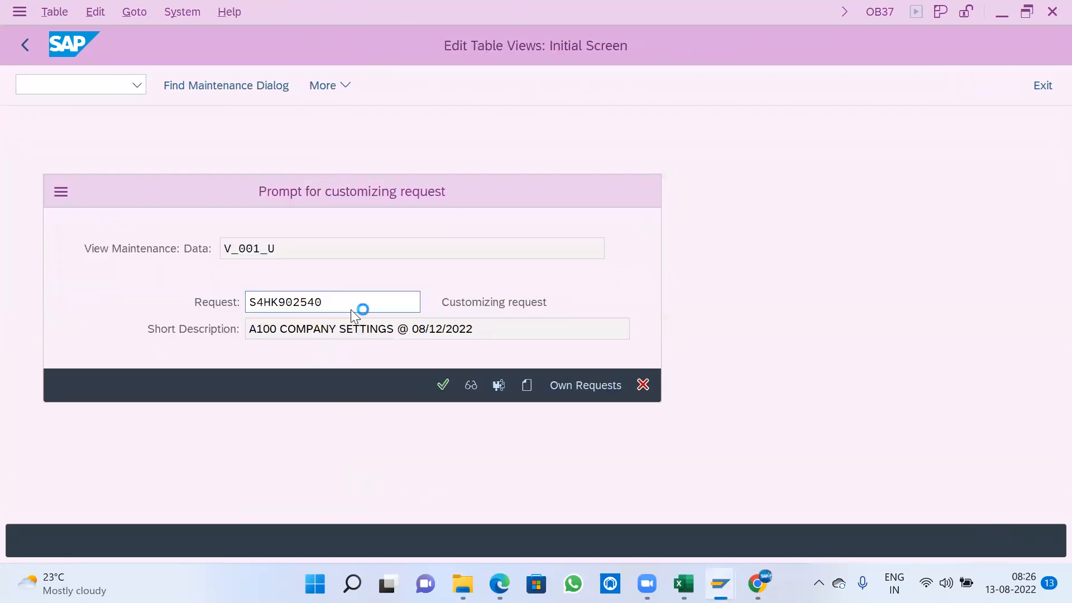
key(Return)
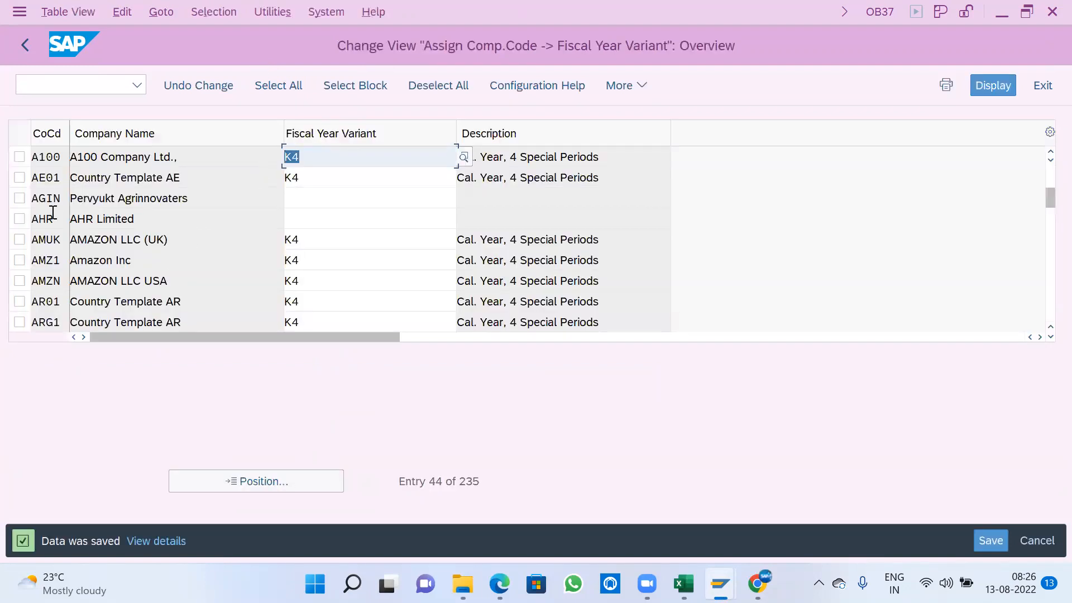
click(25, 46)
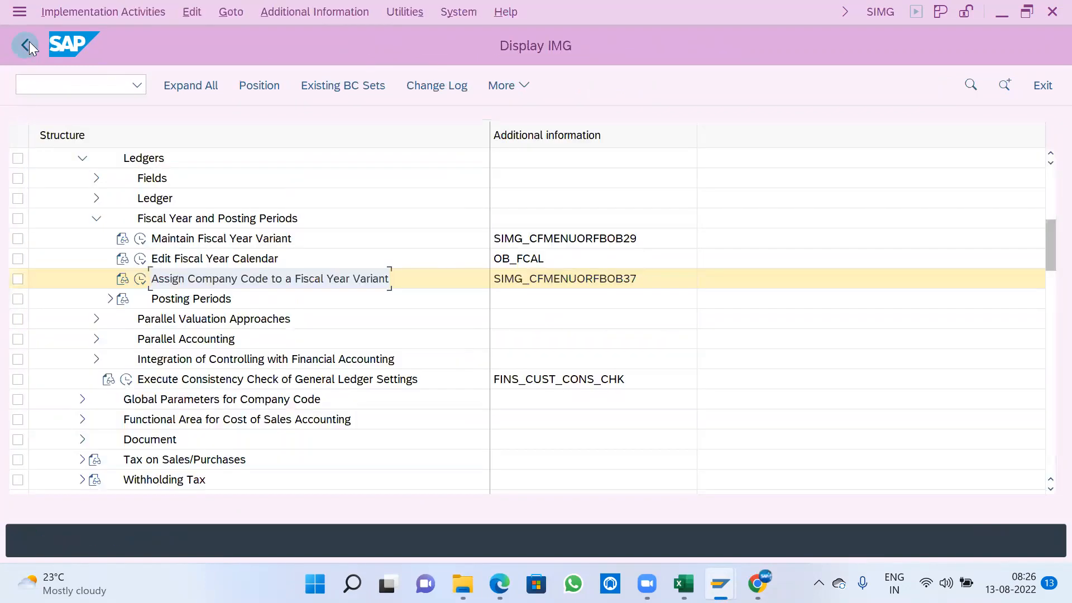
- Expand Posting Periods in the IMG structure and open Define Variants for Open Posting Periods
click(110, 299)
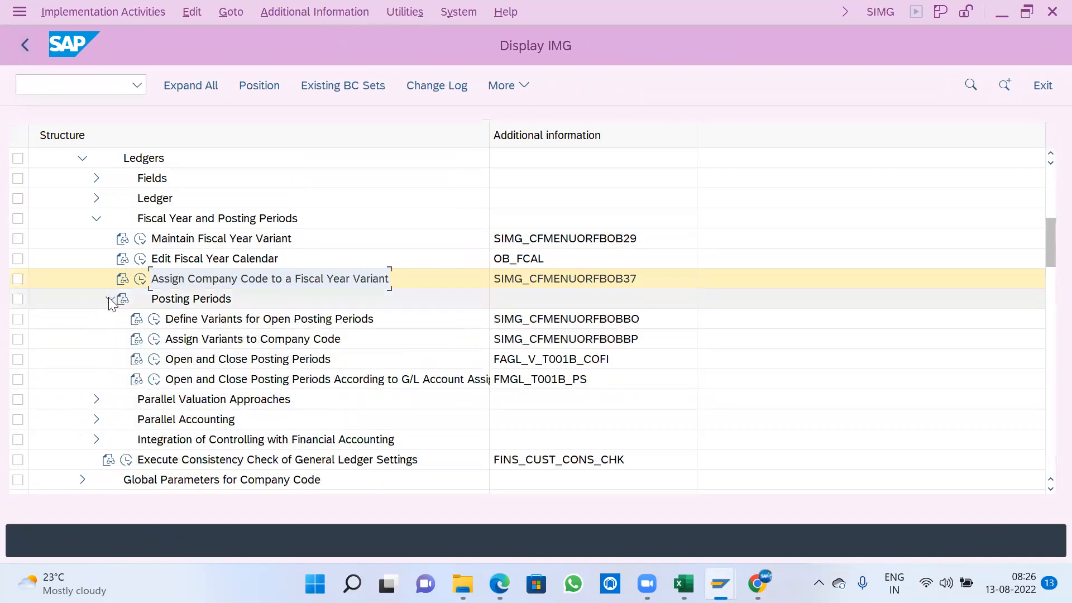
scroll(285, 342, down, 2)
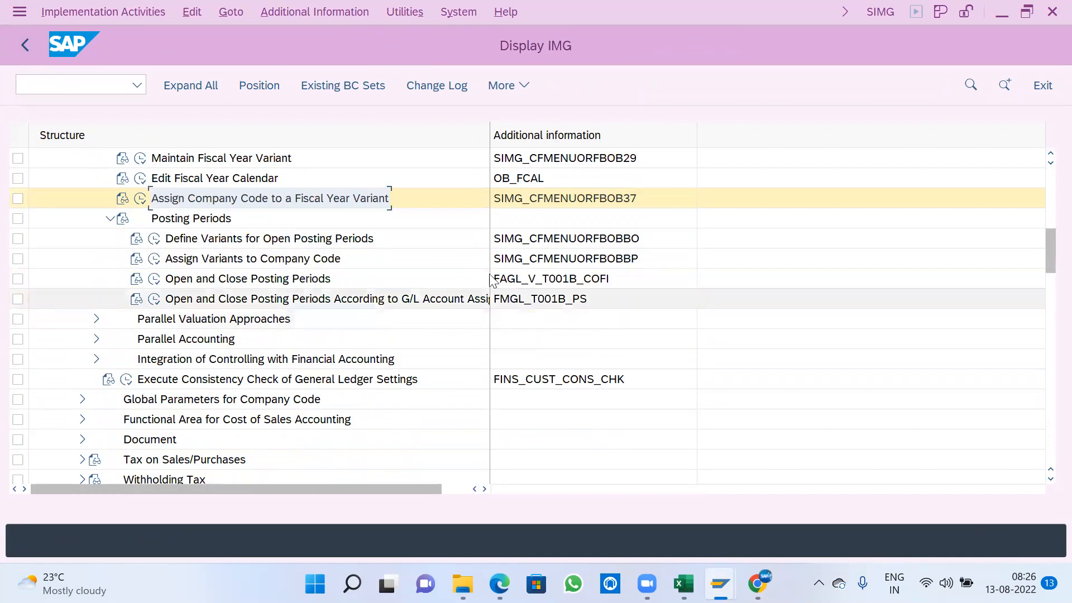
click(275, 240)
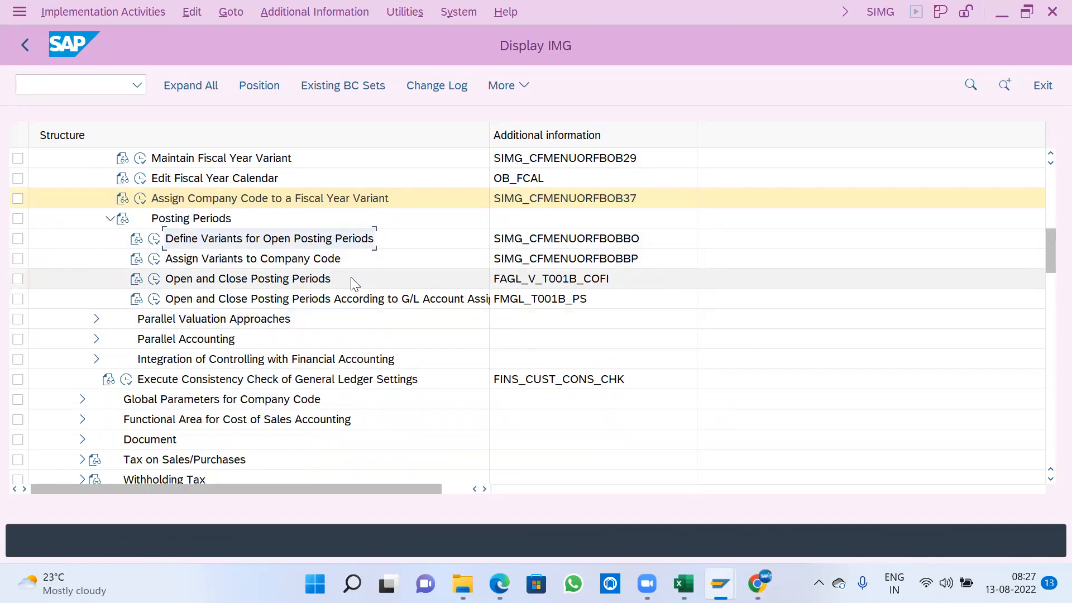
click(154, 241)
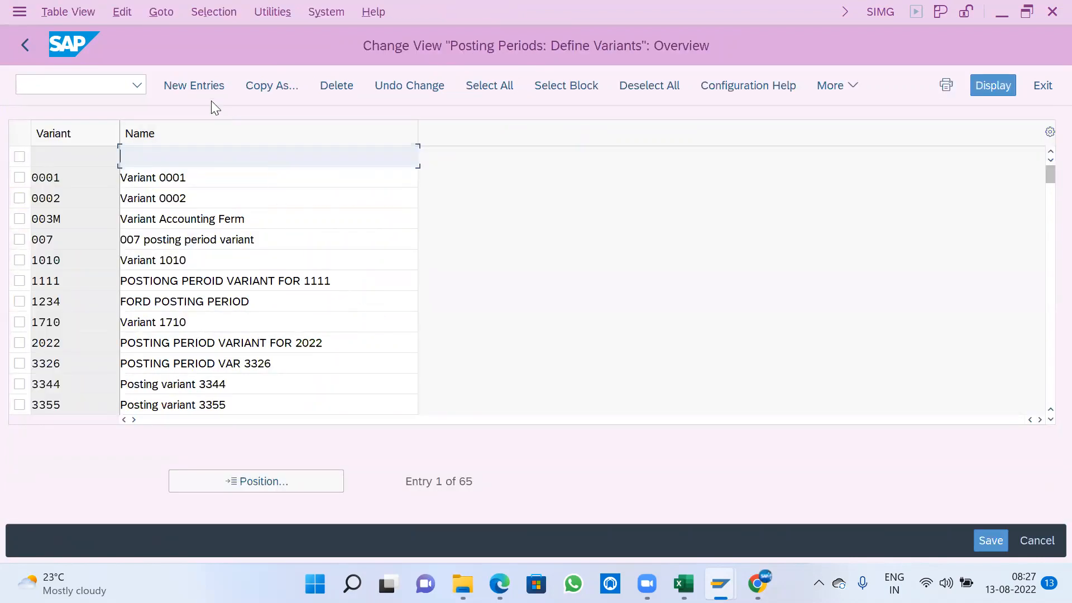
- Create posting period variant A100 named A100-POSTING PERIOD and save it in the A100 company settings customizing request
click(197, 89)
text(A100)
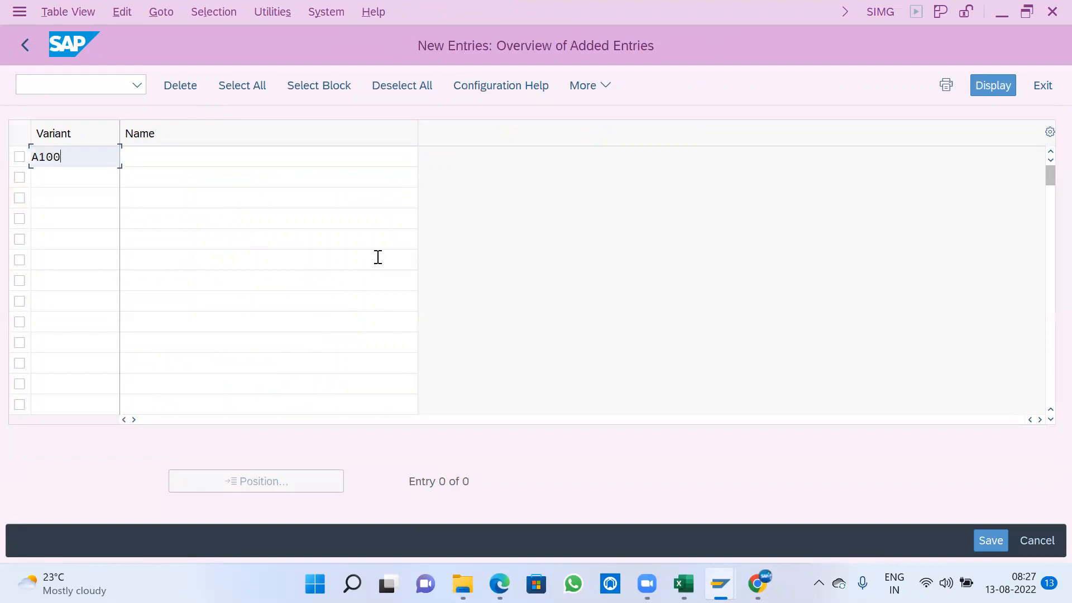
key(Tab)
text(A100-)
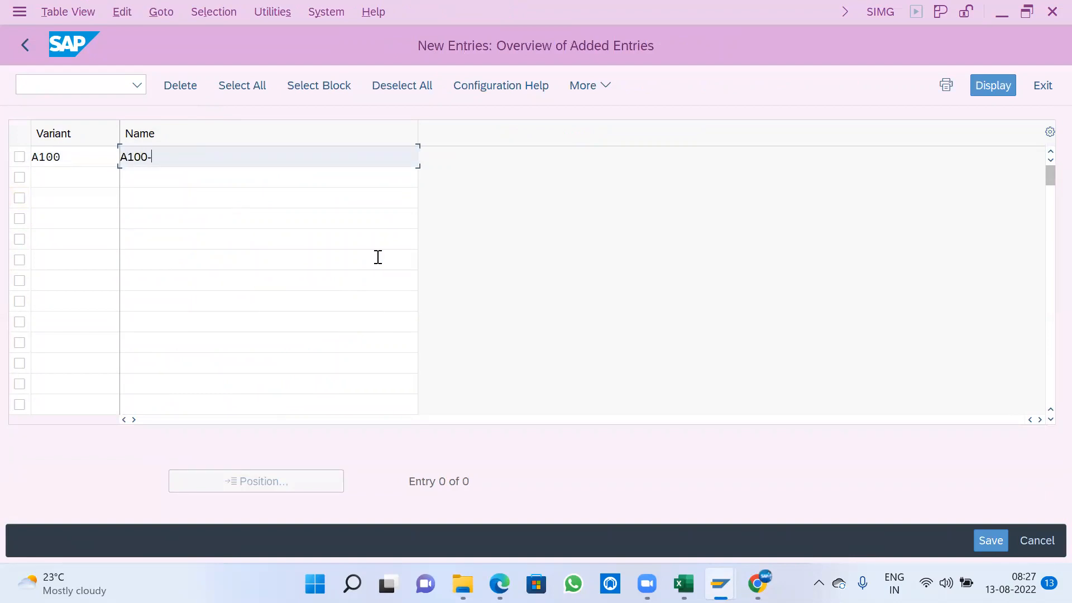
text(POSTING PERIOD)
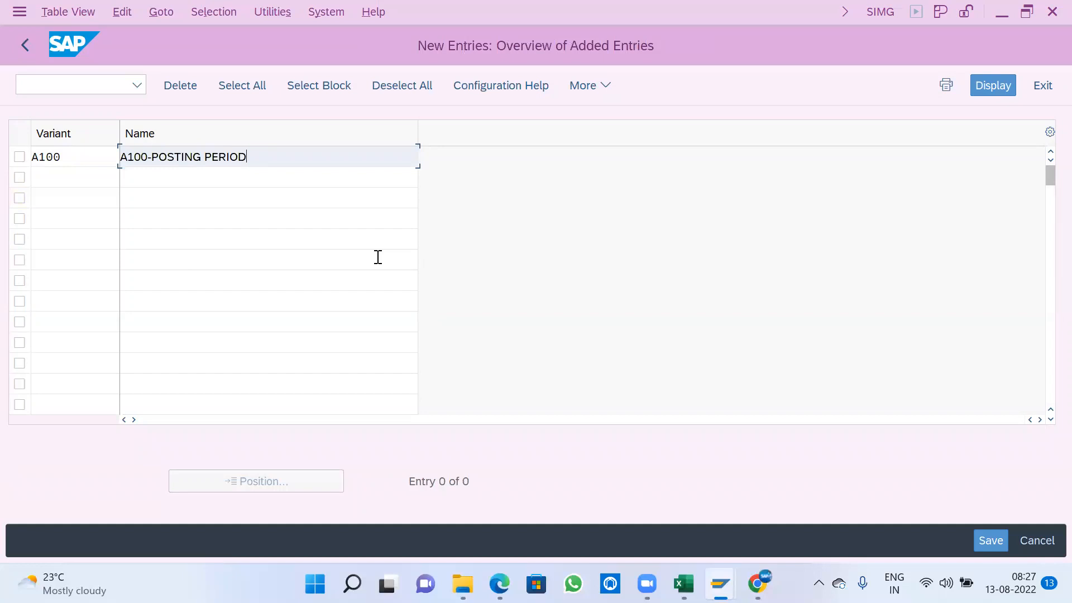
key(ctrl+s)
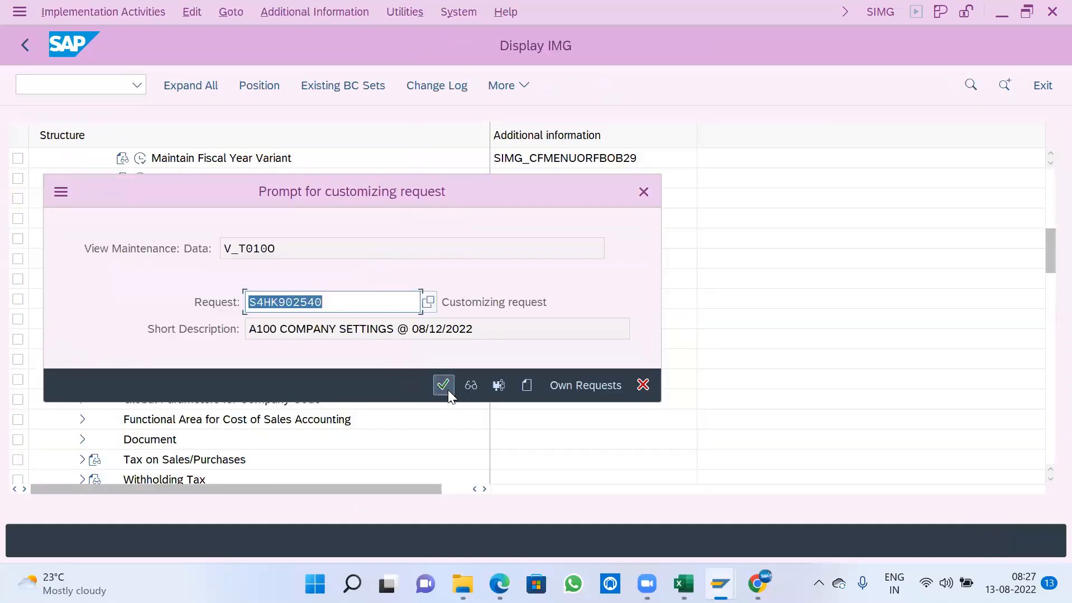
click(445, 386)
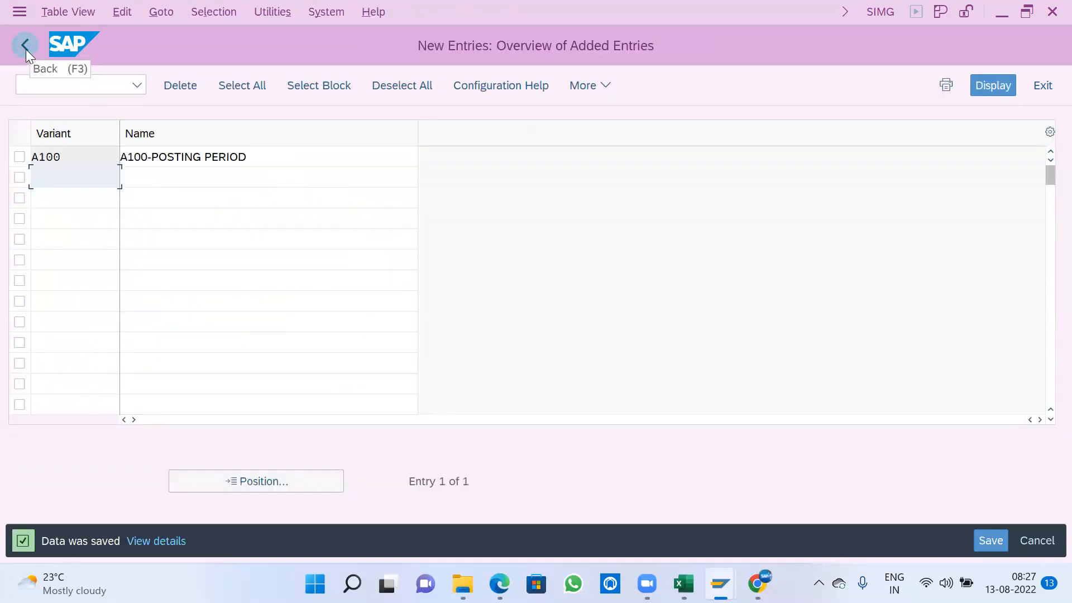
click(26, 48)
click(24, 44)
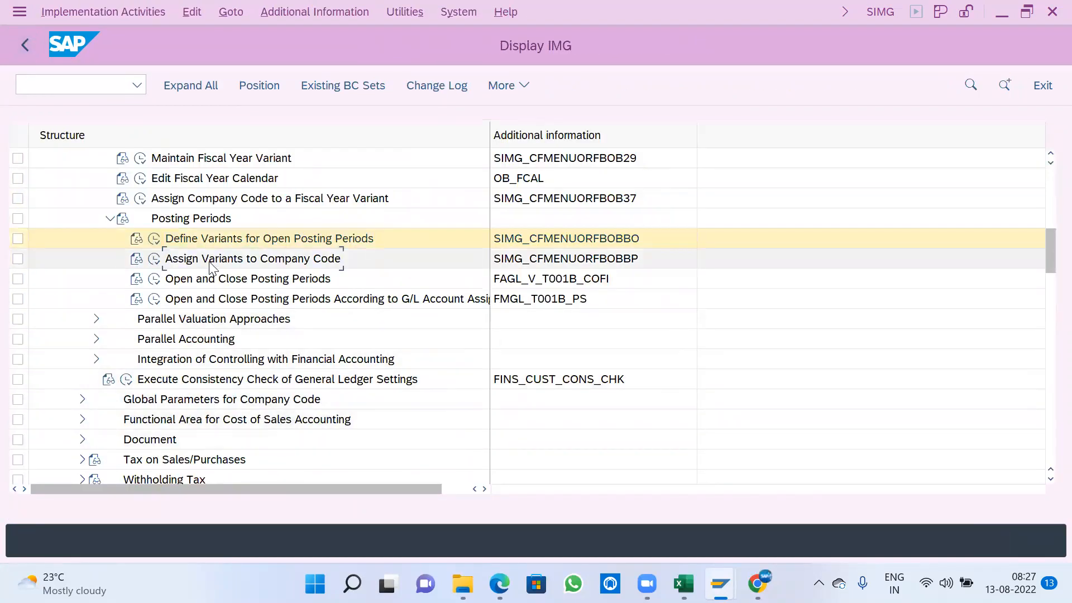
- Open the Assign Variants to Company Code activity under Posting Periods and locate company code A100
click(146, 261)
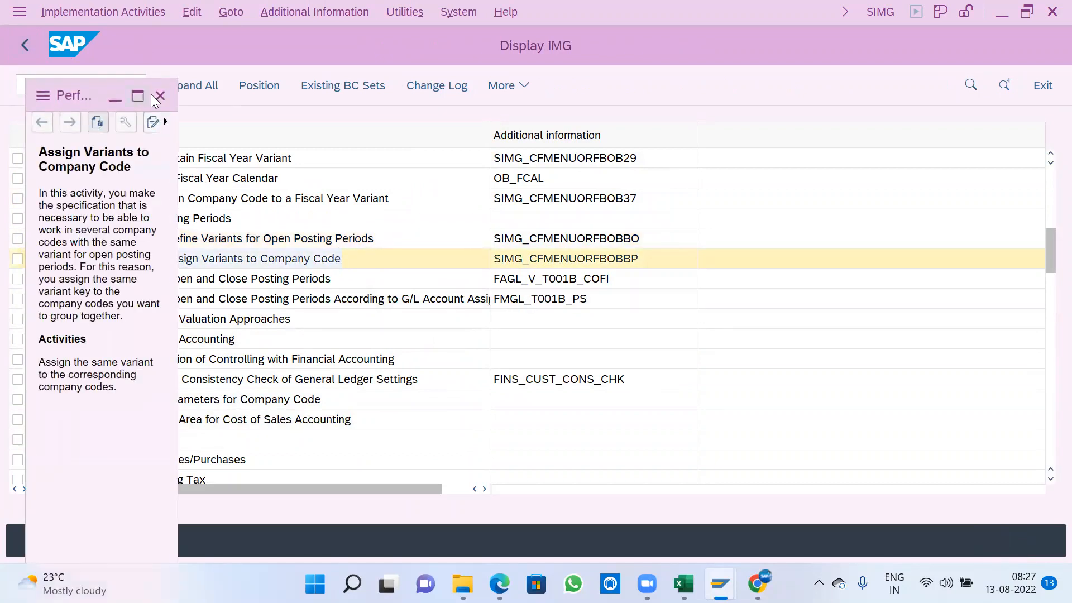
click(166, 98)
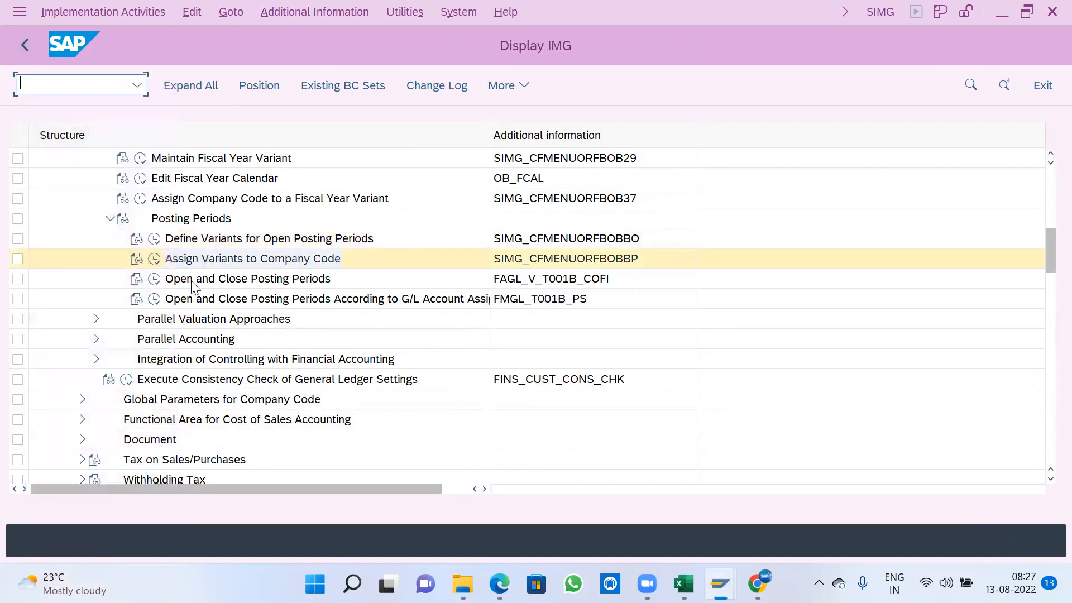
click(156, 260)
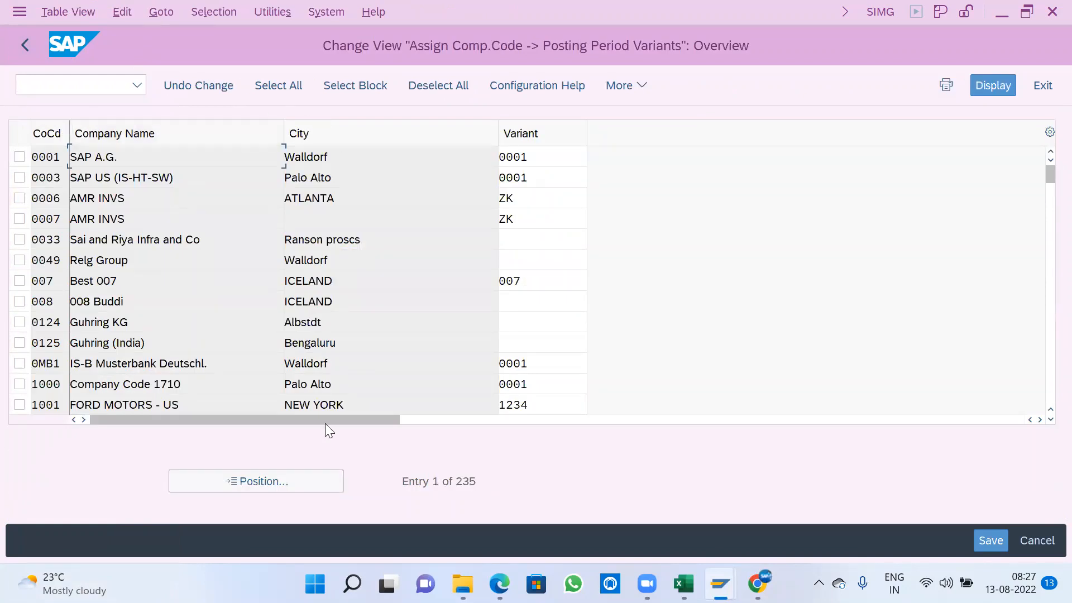
click(293, 485)
text(A100)
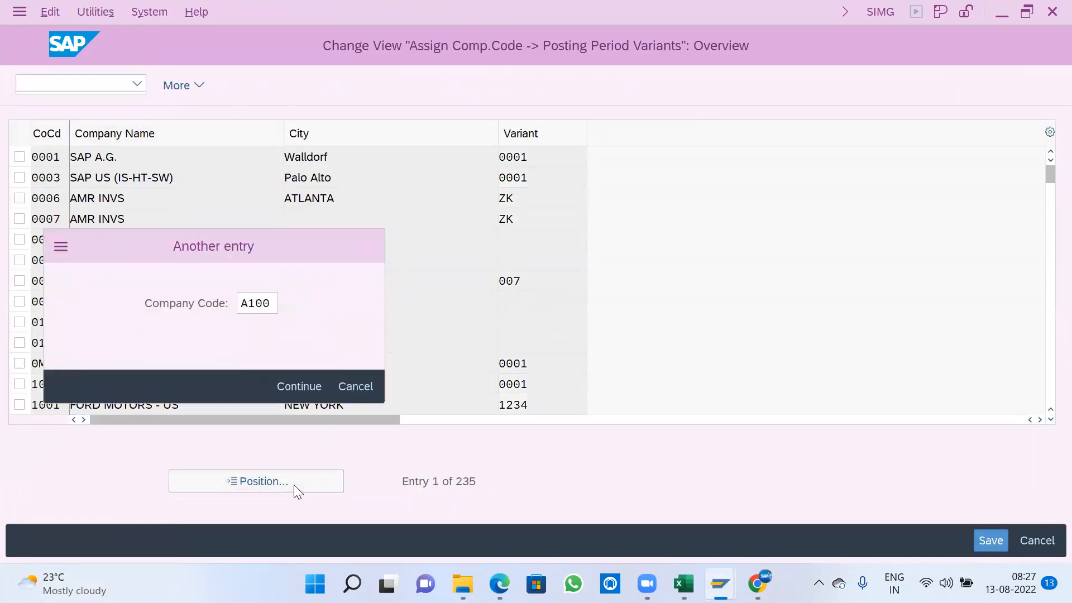
key(Return)
- Assign posting period variant A100 to company code A100, save it in the customizing request and return to the IMG
text(A100)
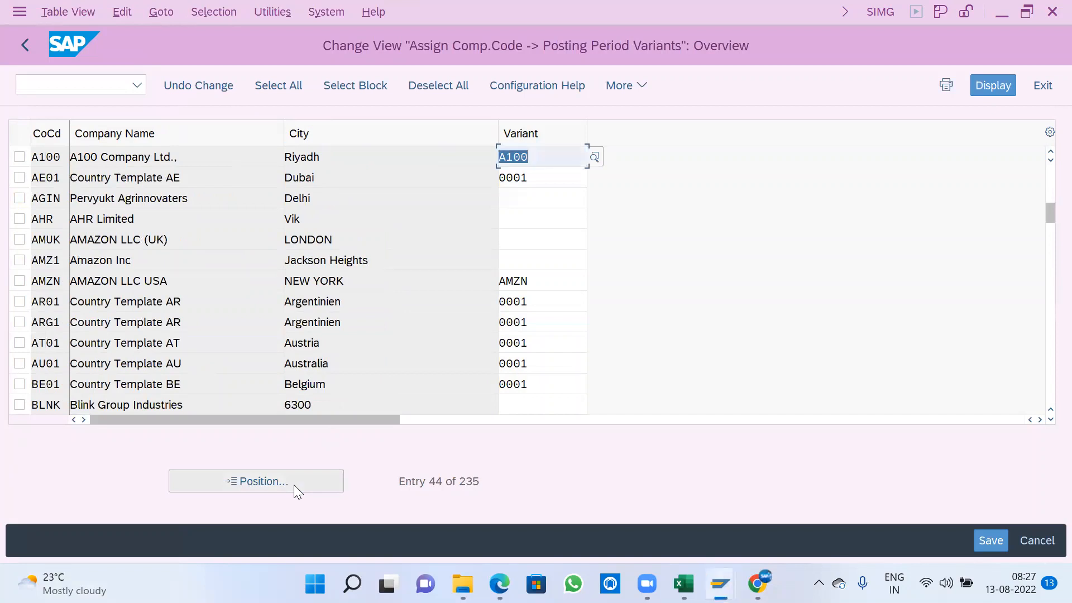
key(ctrl+s)
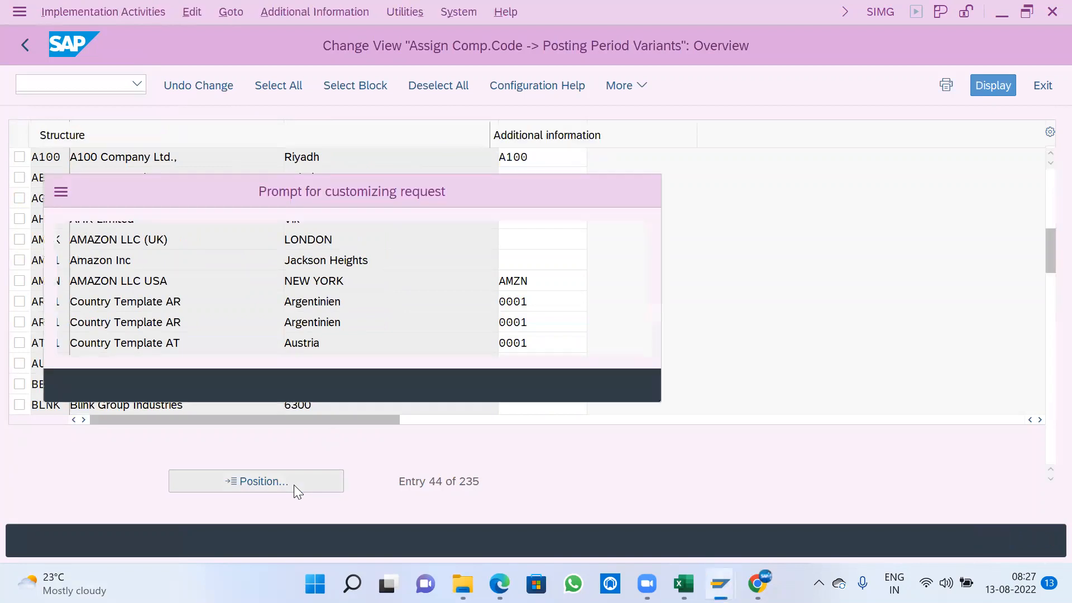
click(443, 385)
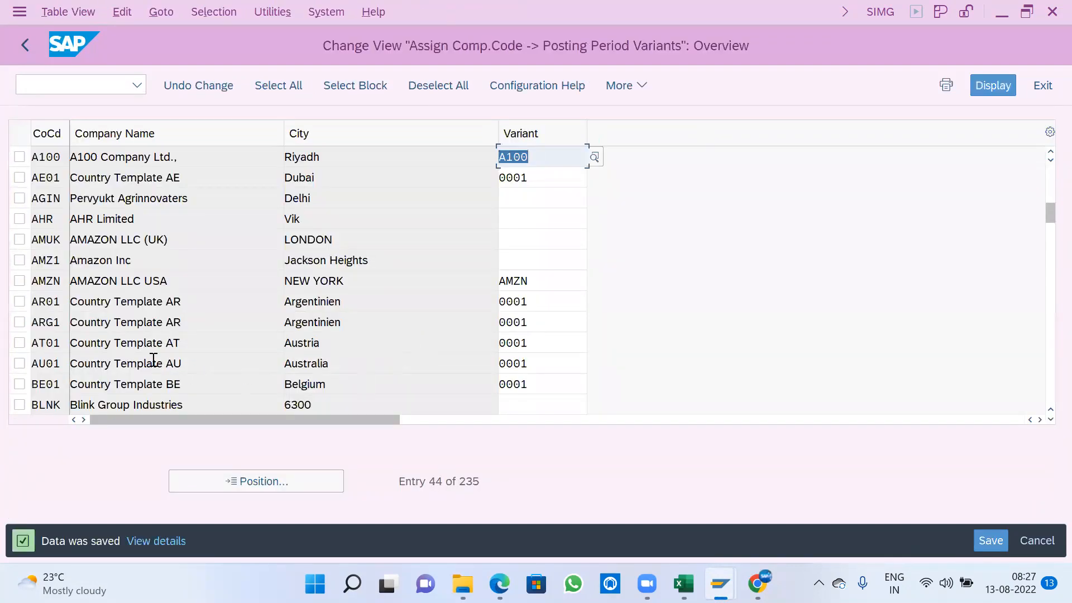
click(25, 45)
- Widen the IMG structure column and open Open and Close Posting Periods for posting period variant A100
click(301, 239)
click(297, 258)
scroll(335, 257, down, 2)
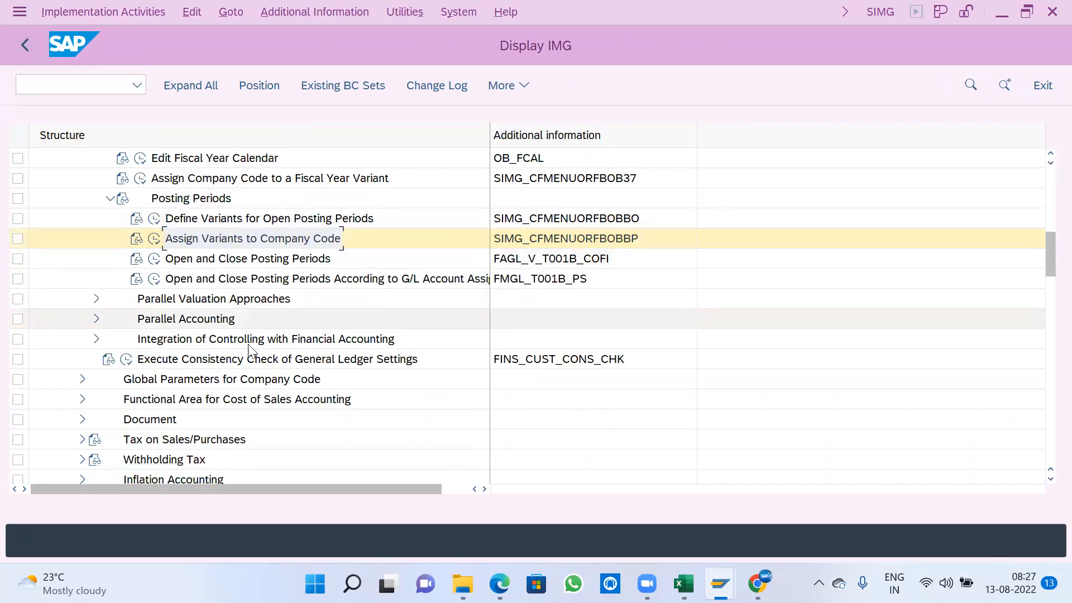
drag(490, 135, 546, 173)
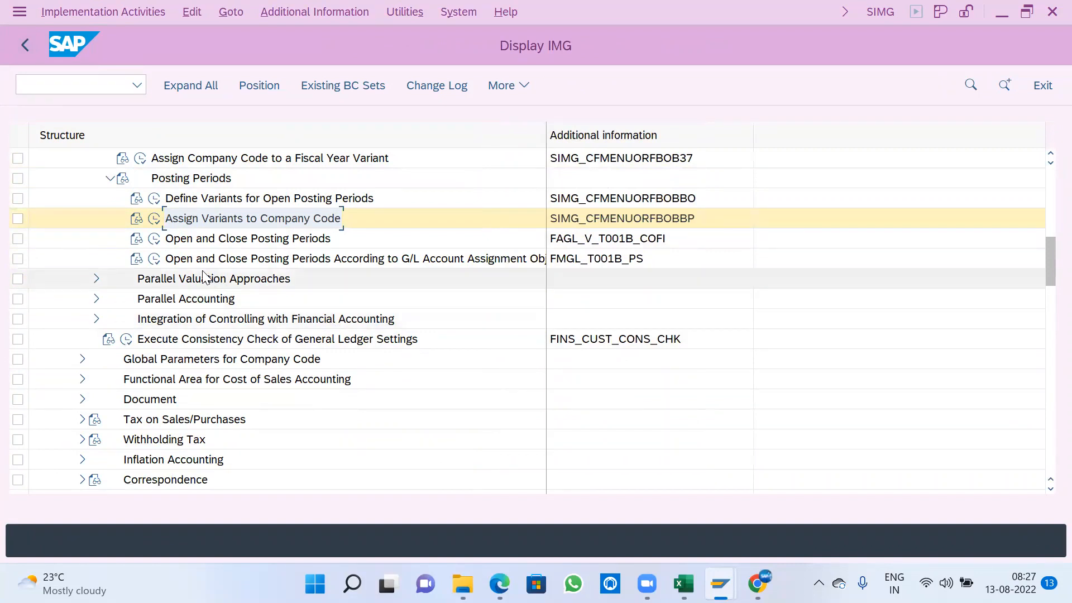
click(154, 238)
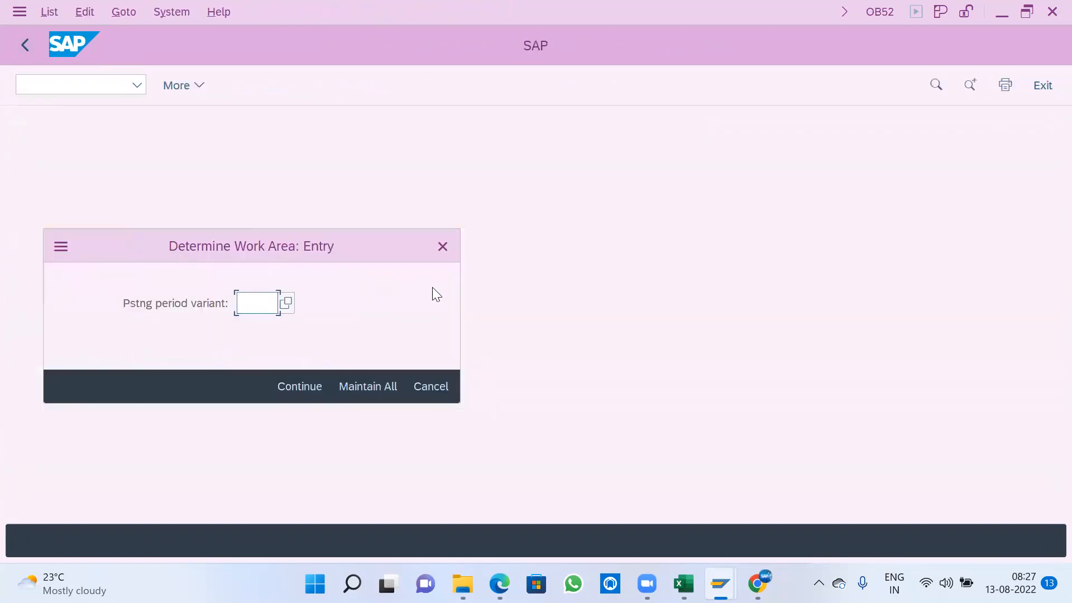
text(A)
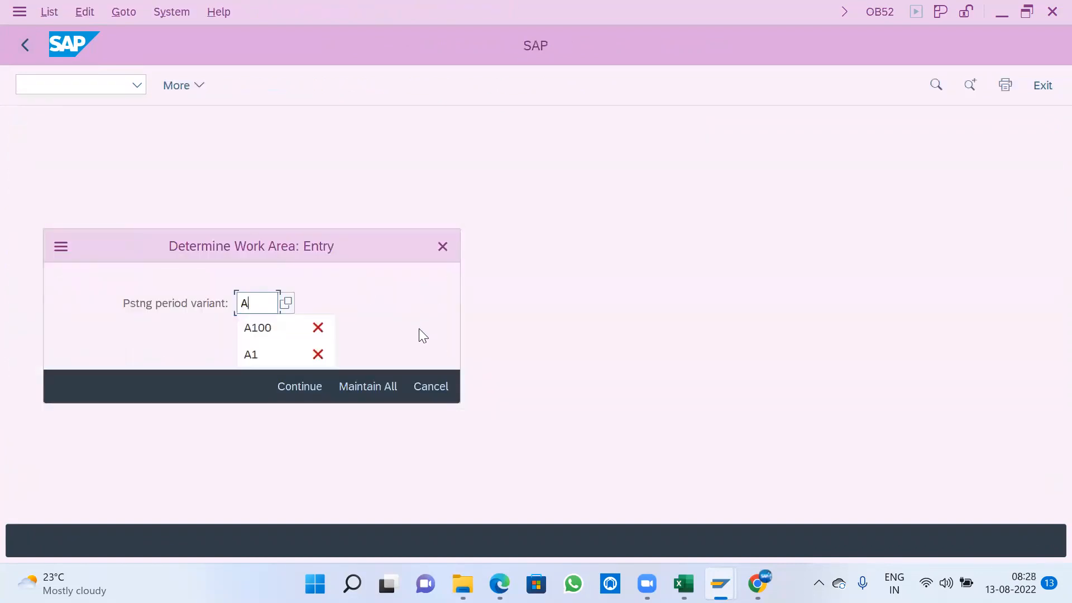
text(100)
key(Return)
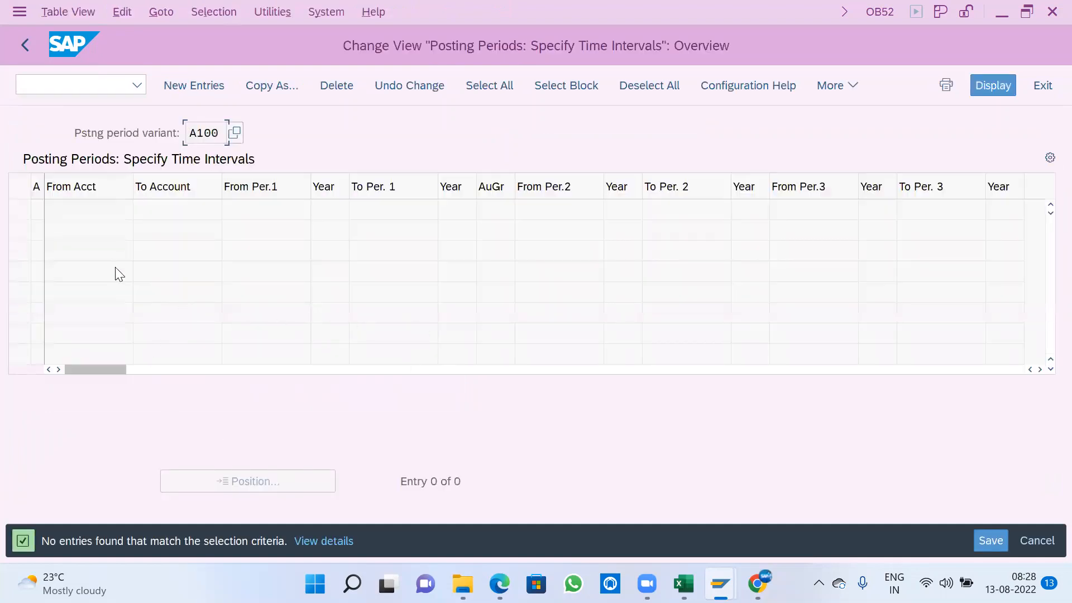
- Widen the account type column and start a new time interval entry, bringing up its possible account types
drag(44, 182, 62, 187)
click(214, 85)
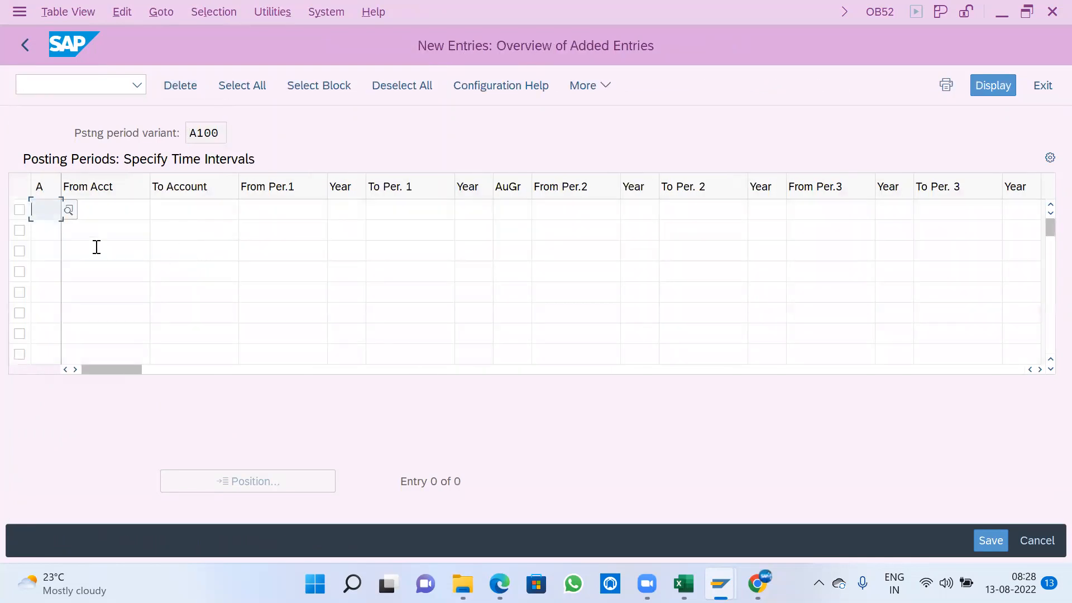
click(70, 211)
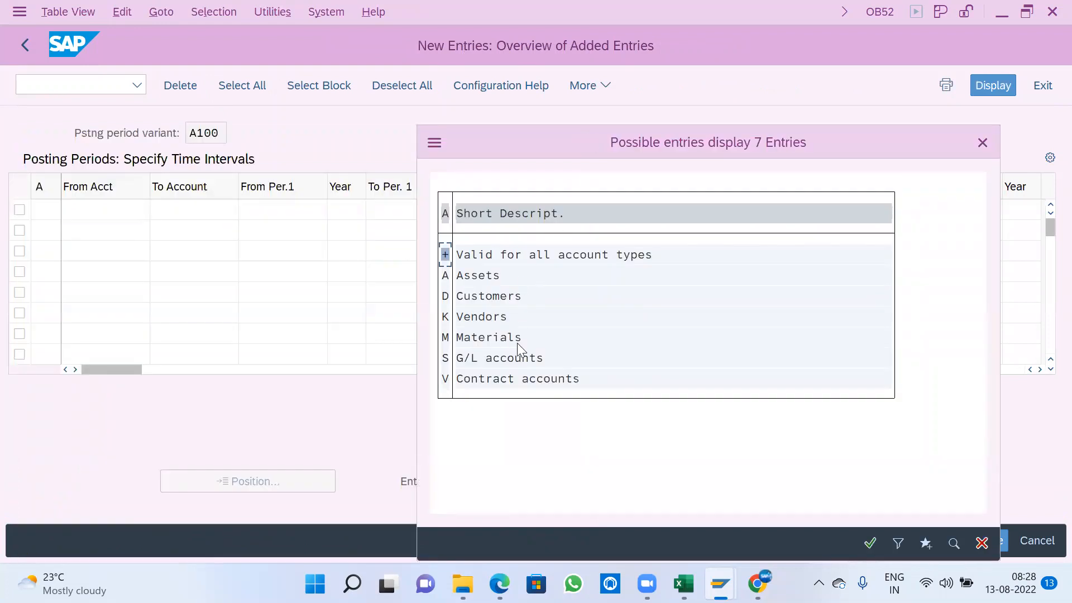
- Review the possible account types, including assets, customers, vendors, materials and G/L accounts
key(Down)
key(Down)
key(Down)
key(Down)
key(Down)
key(Up)
key(Up)
key(Up)
key(Up)
key(Up)
key(Down)
key(Down)
key(Down)
key(Down)
key(Down)
key(Down)
key(Up)
key(Up)
key(Up)
key(Up)
key(Up)
key(Up)
key(Up)
key(Down)
- Make the new time interval row valid for all account types (+), leaving its account range blank
double_click(511, 254)
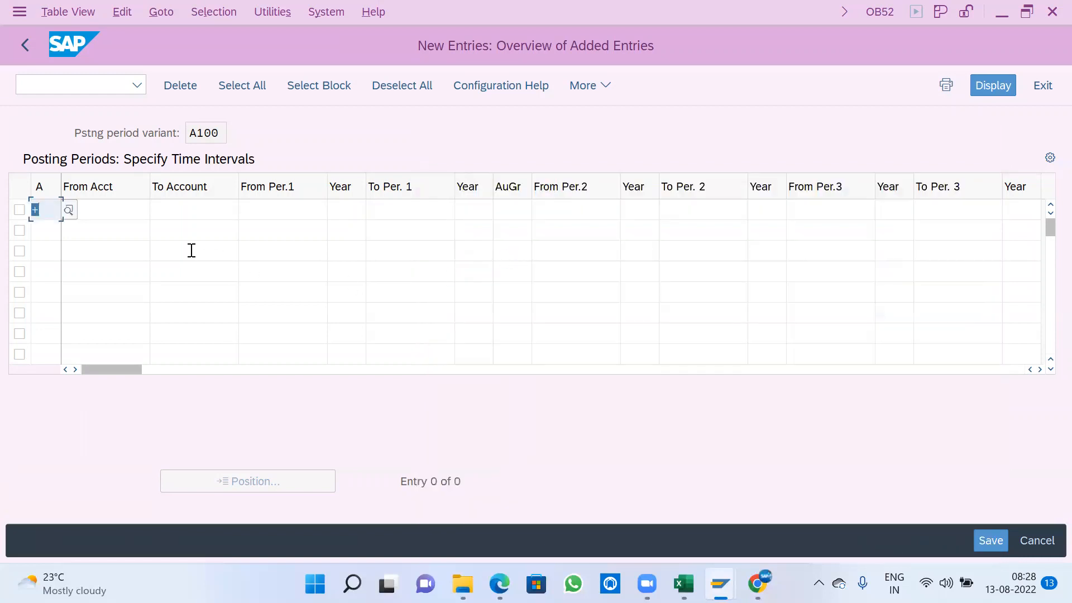
key(Tab)
key(Tab)
key(Tab)
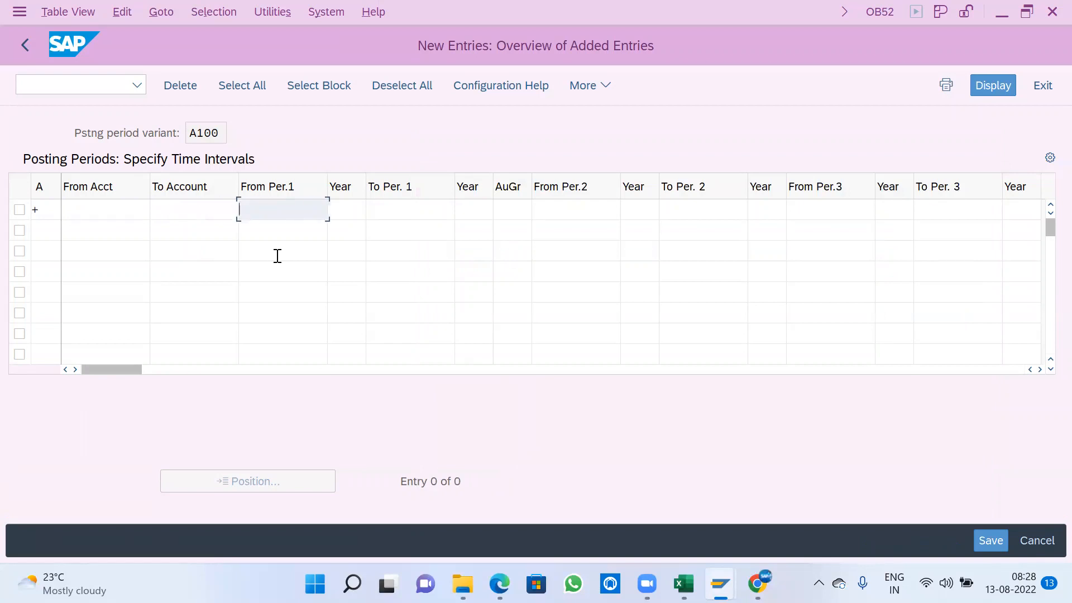
- Set the row's first posting interval from period 08 of 2022 to period 08 of 2022
text(08)
key(Tab)
text(2022)
key(Tab)
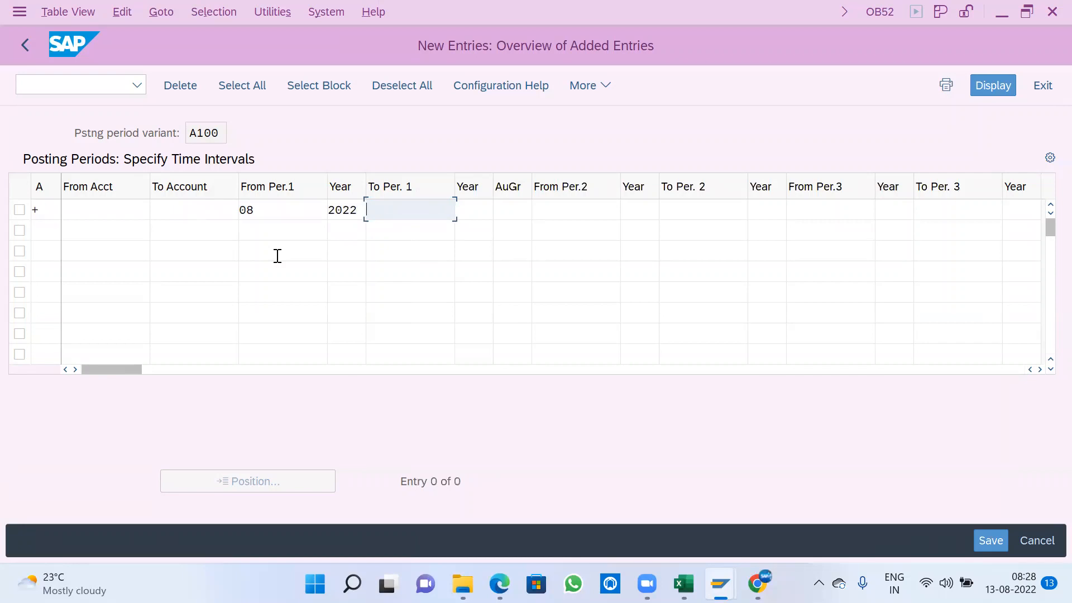
text(08)
key(Tab)
text(2)
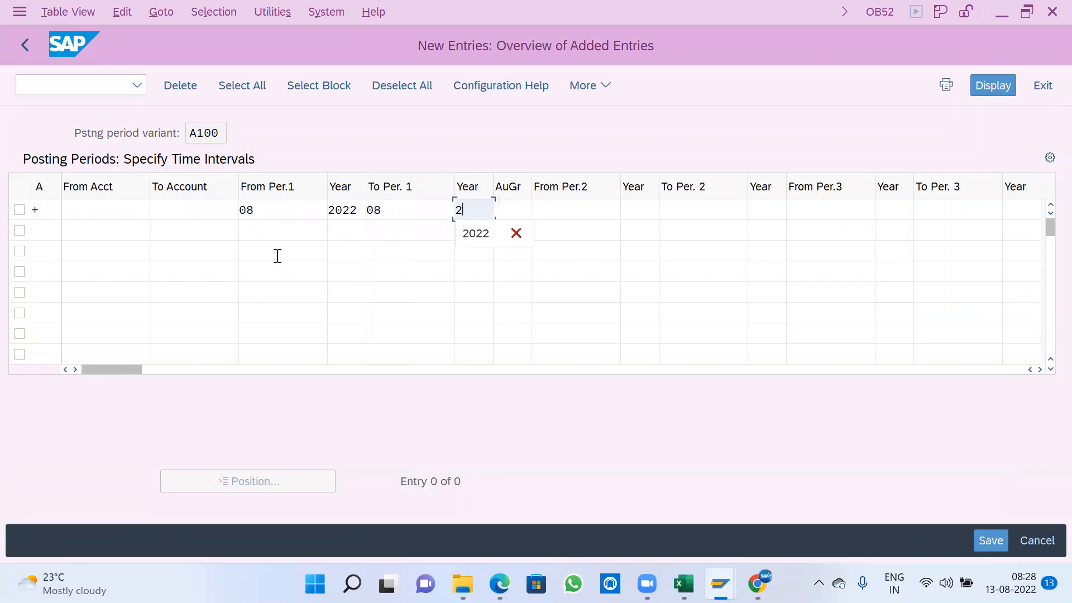
text(022)
key(BackSpace)
key(BackSpace)
text(22)
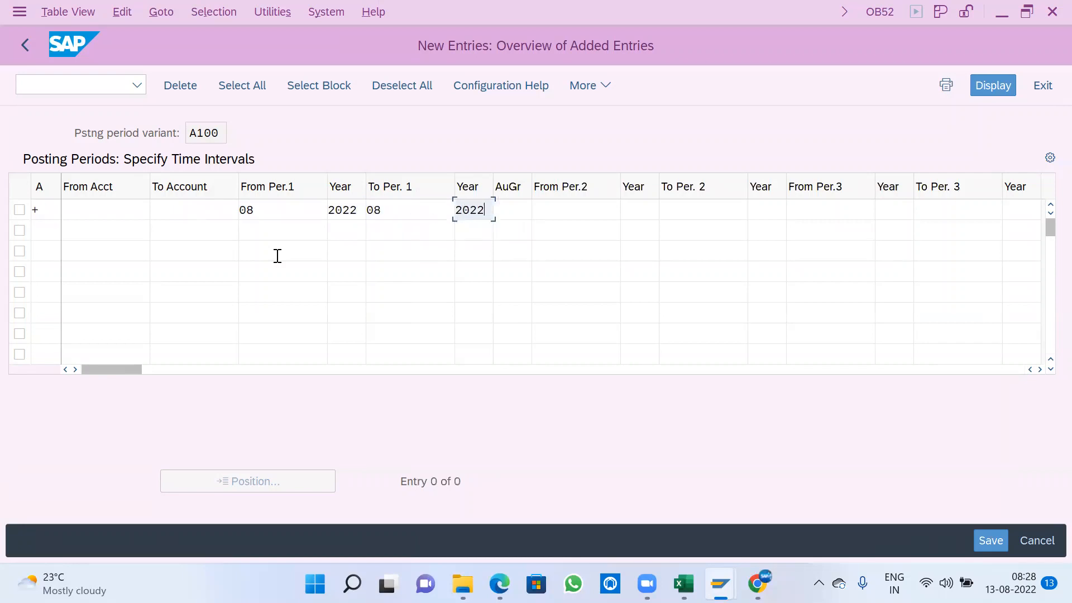
key(Tab)
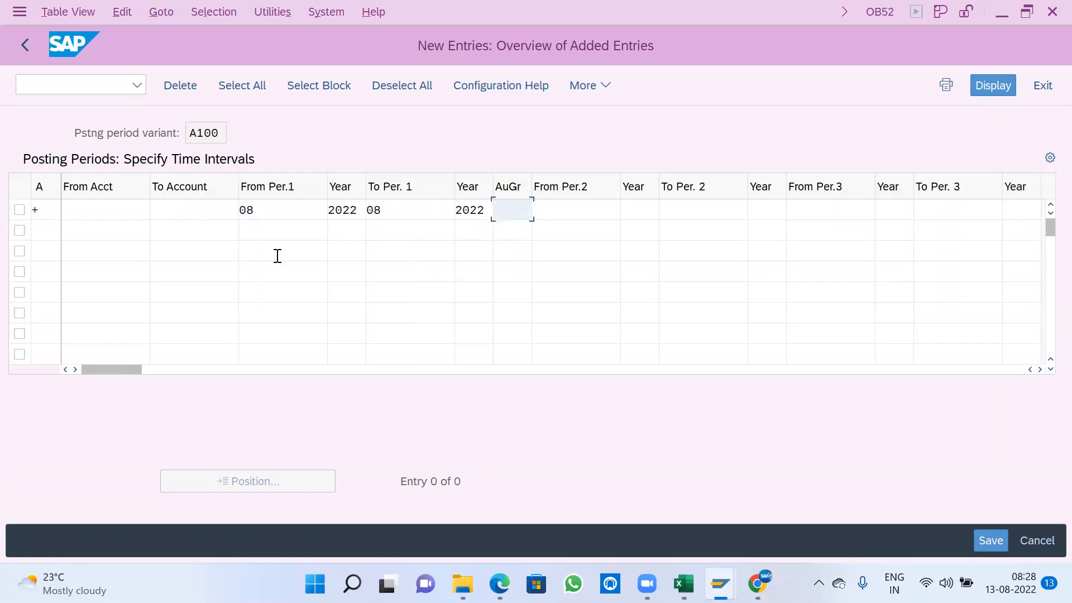
- Skip the authorization group and set the row's second interval from period 13 of 2022 to period 16 of 2022
key(Tab)
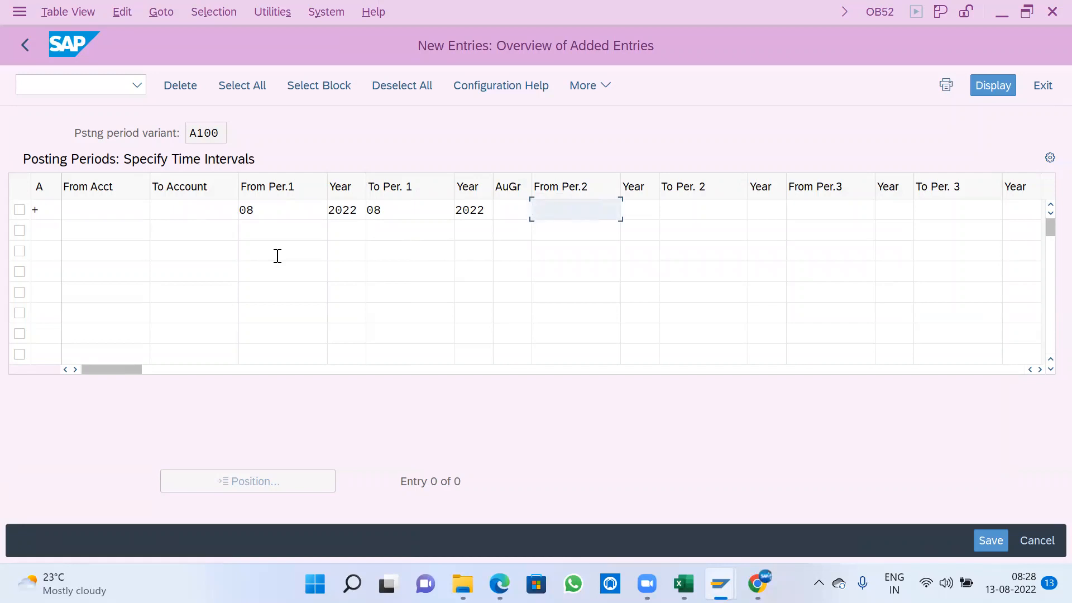
text(13)
key(Tab)
text(200)
key(BackSpace)
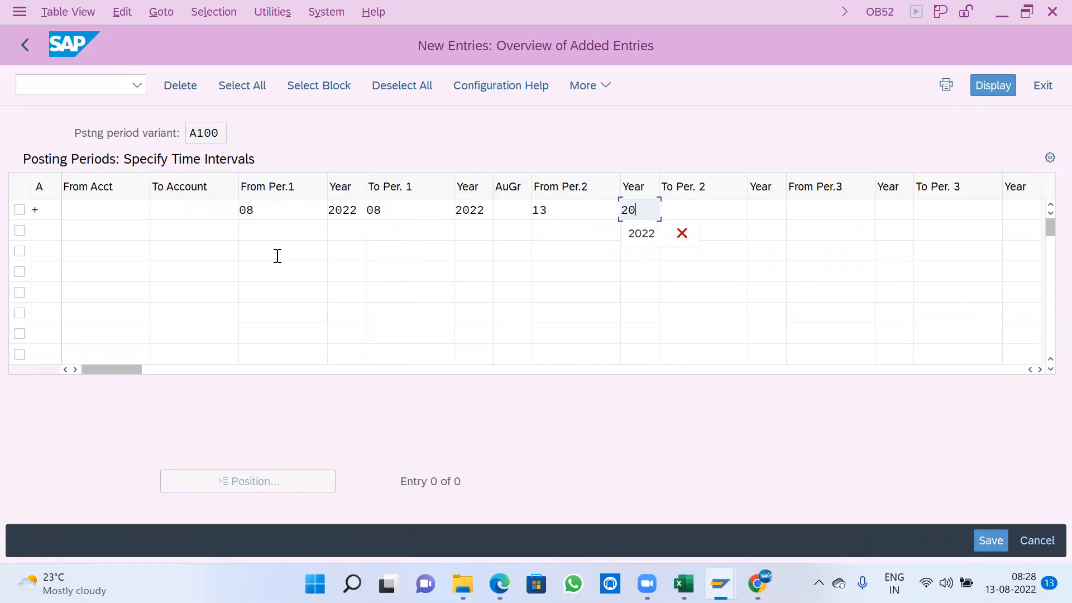
text(22)
key(Tab)
text(16)
key(Tab)
text(2022)
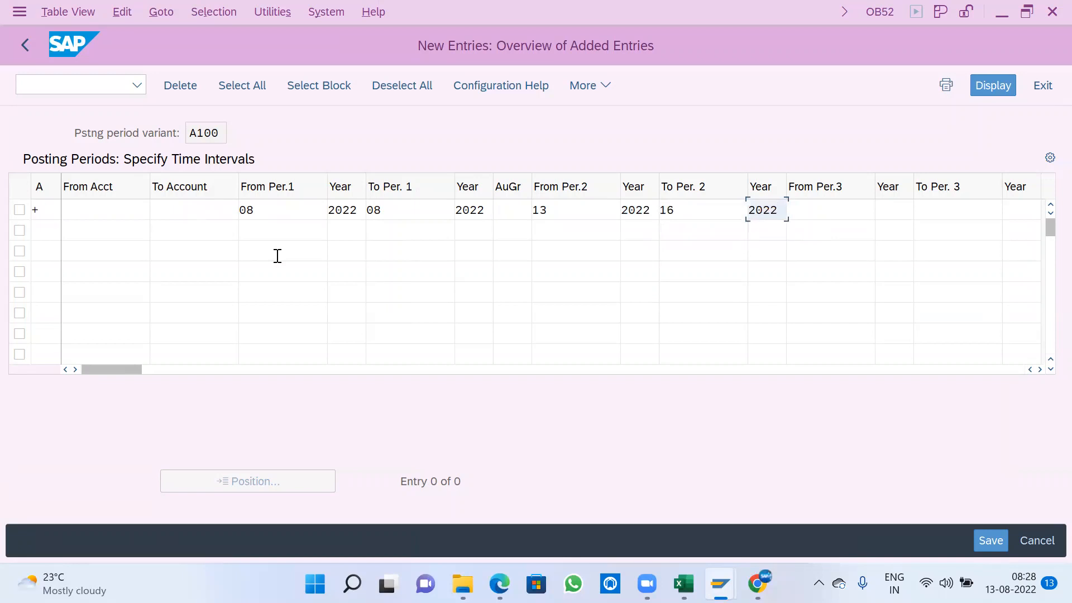
- Examine the third interval's period and year columns in the time interval row
key(Tab)
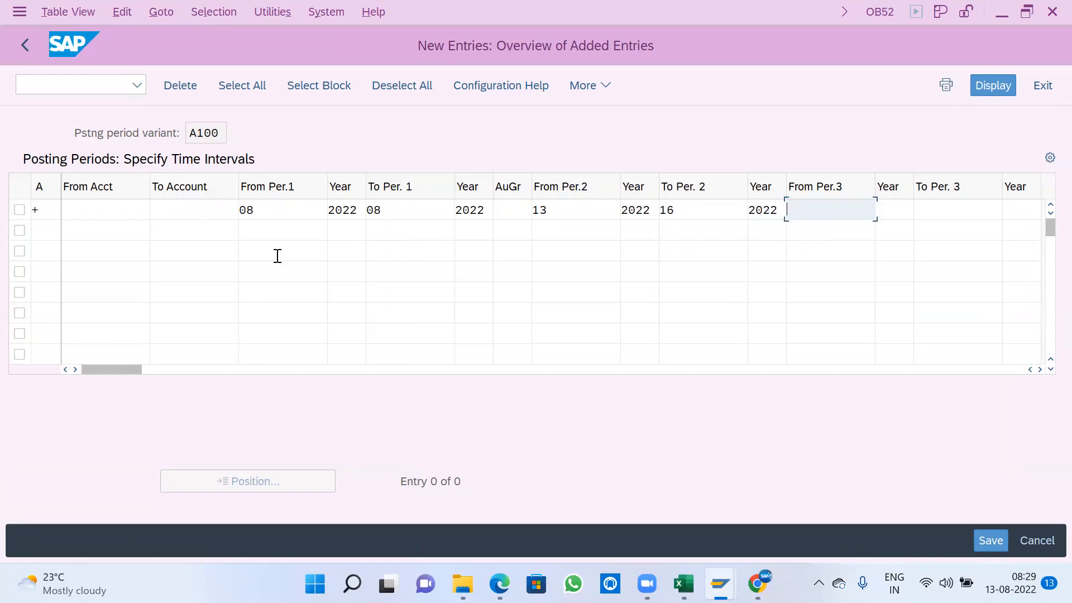
key(shift+Tab)
key(Tab)
key(Tab)
key(Tab)
key(Tab)
key(Tab)
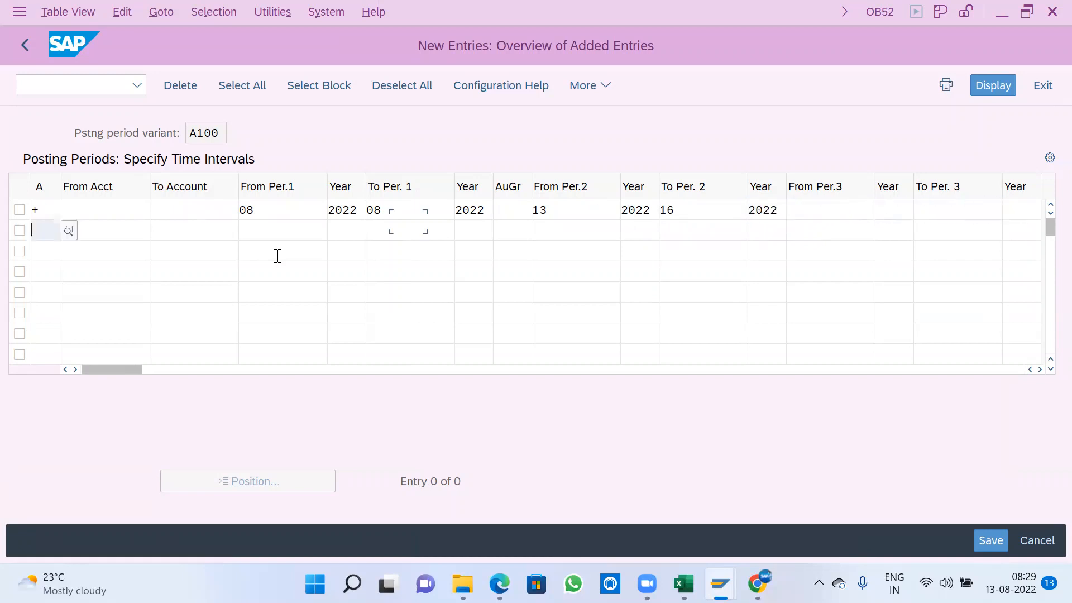
key(Tab)
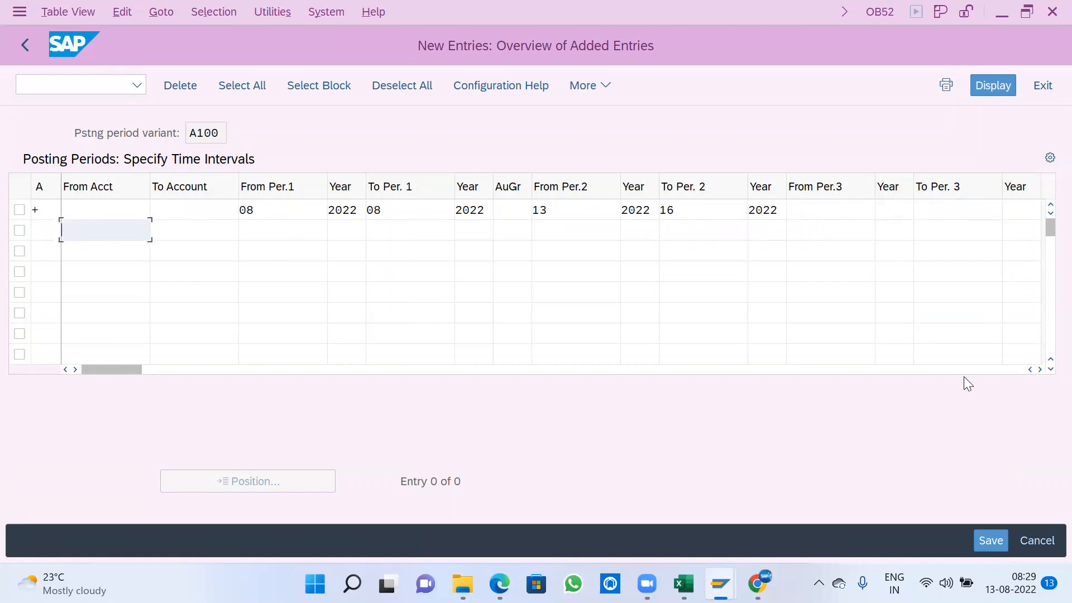
click(1039, 370)
click(1039, 370)
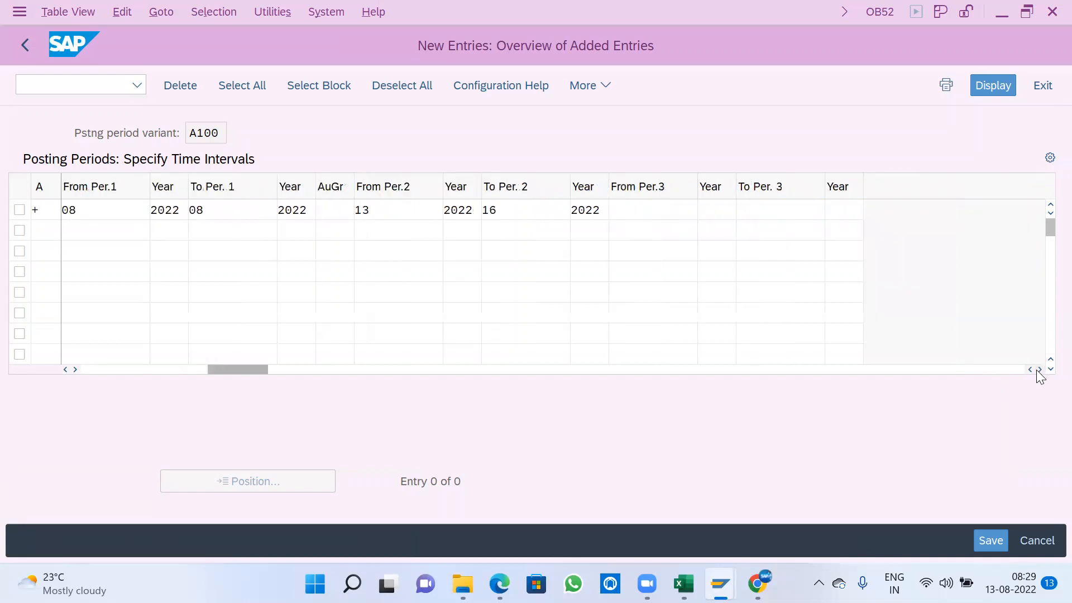
key(Tab)
key(Tab)
key(Tab)
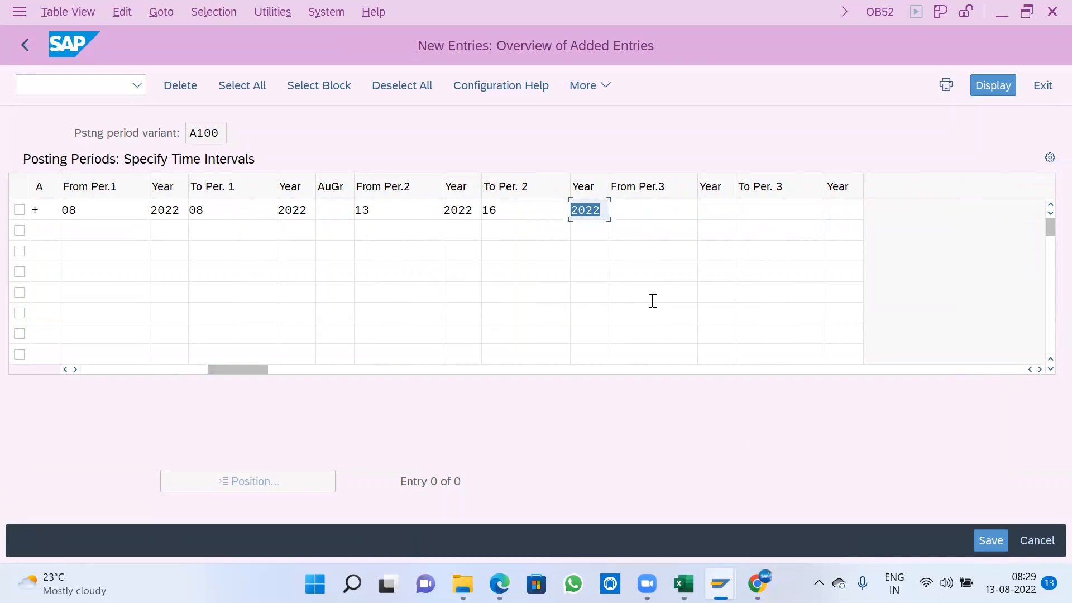
key(Tab)
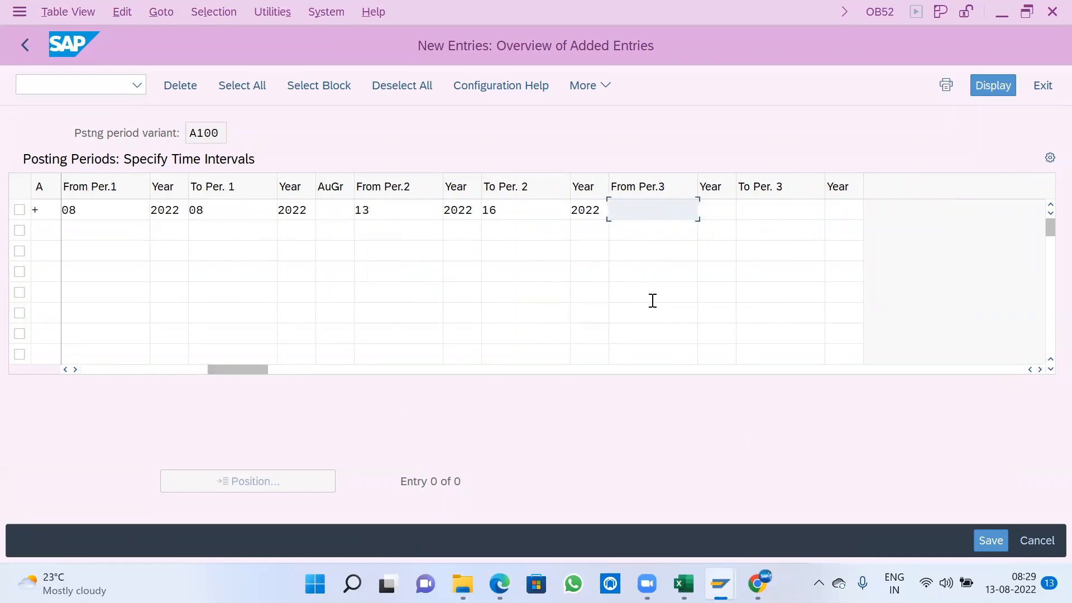
key(Tab)
key(Tab)
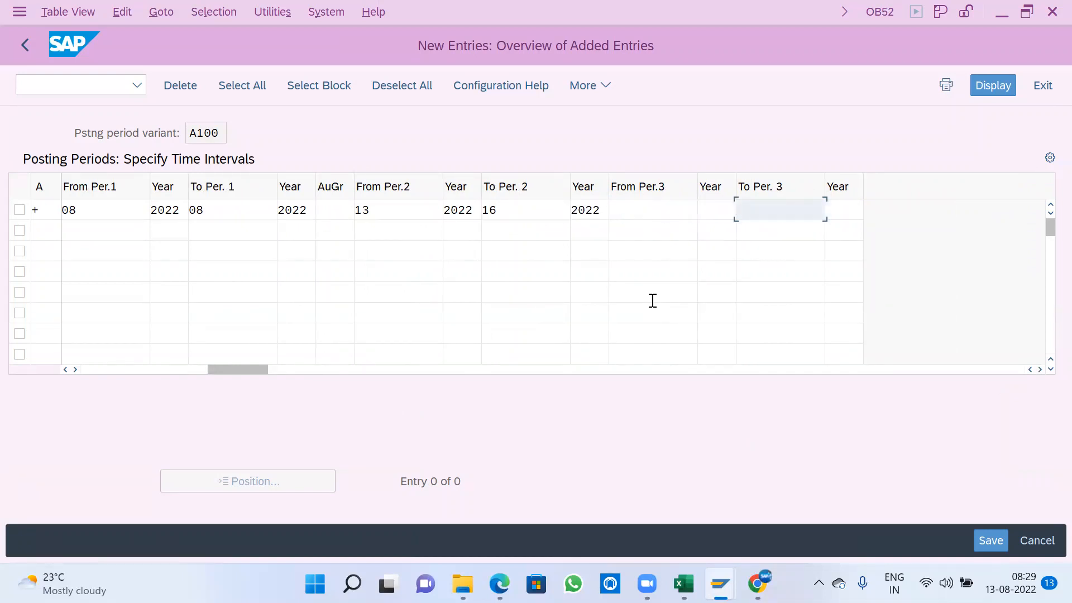
- Read the full field help for the third interval's From Per.3, including its use, and close it
key(shift+Tab)
key(shift+Tab)
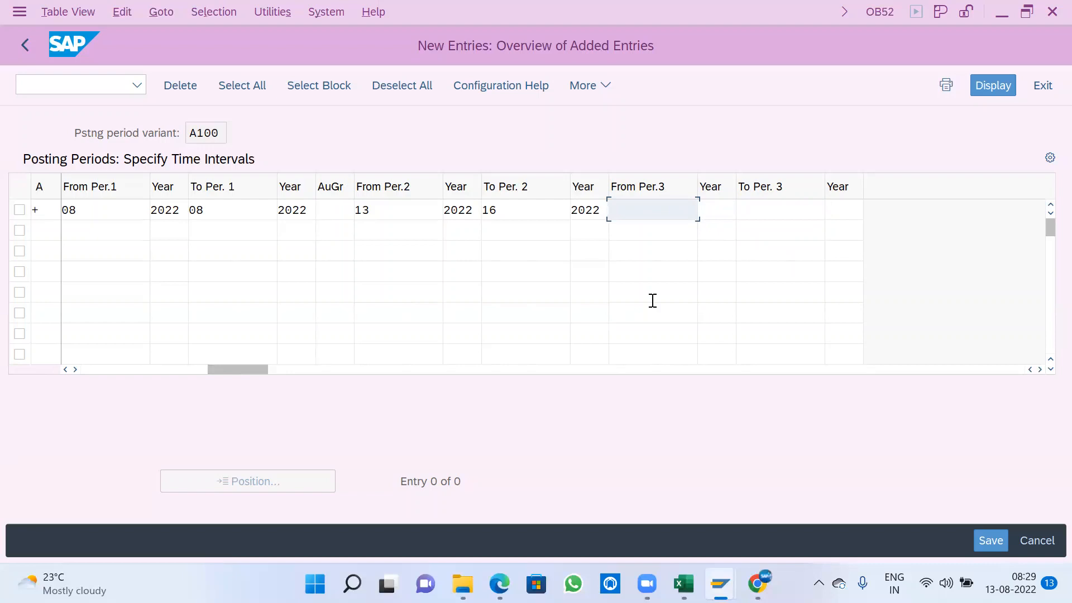
key(Tab)
key(Tab)
key(shift+Tab)
key(Tab)
key(shift+Tab)
key(shift+Tab)
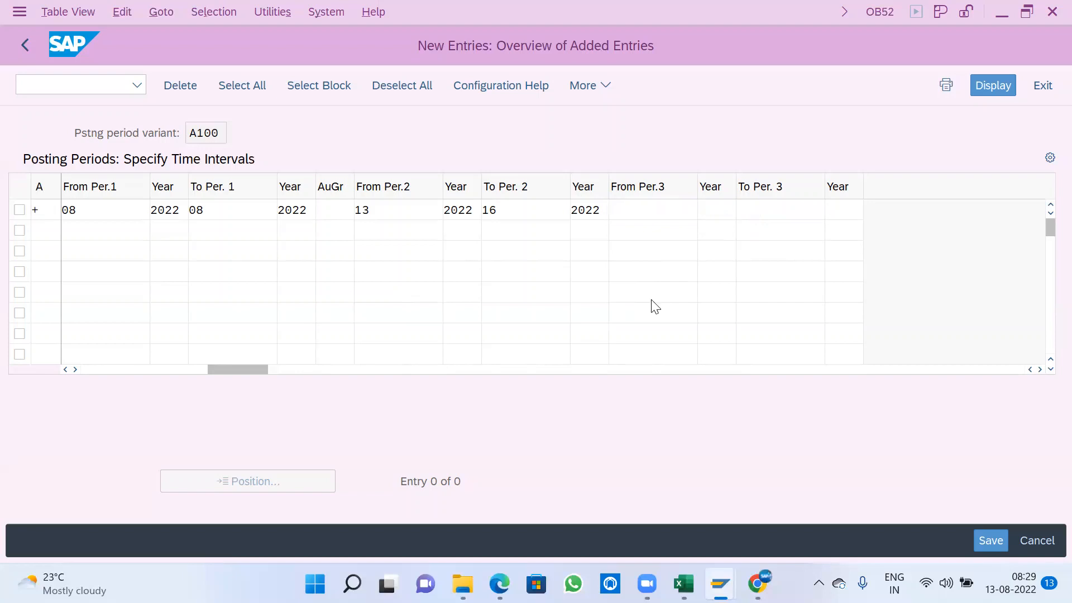
key(F1)
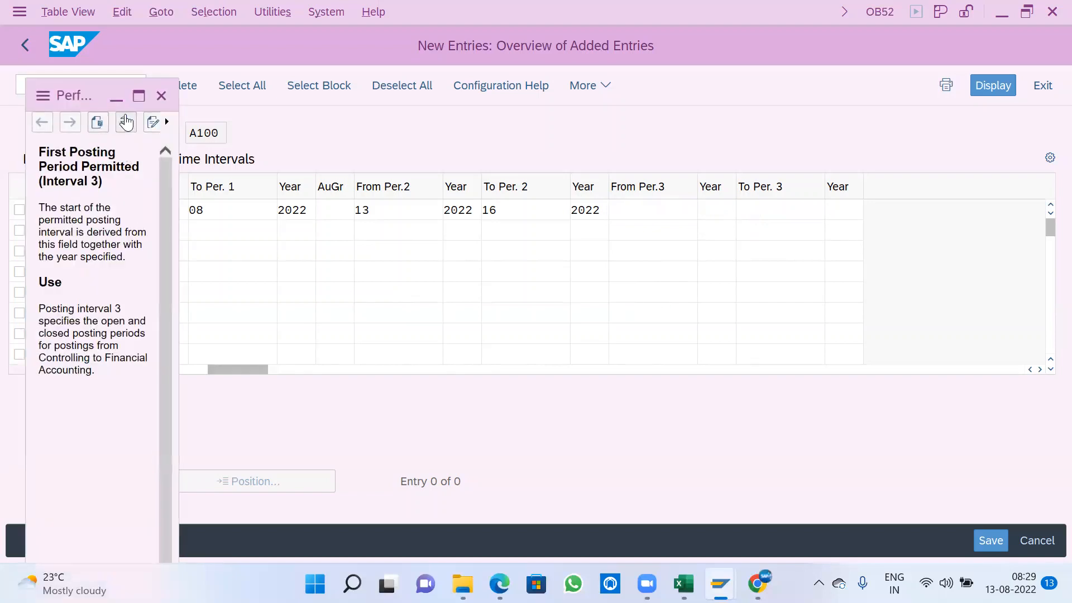
click(138, 96)
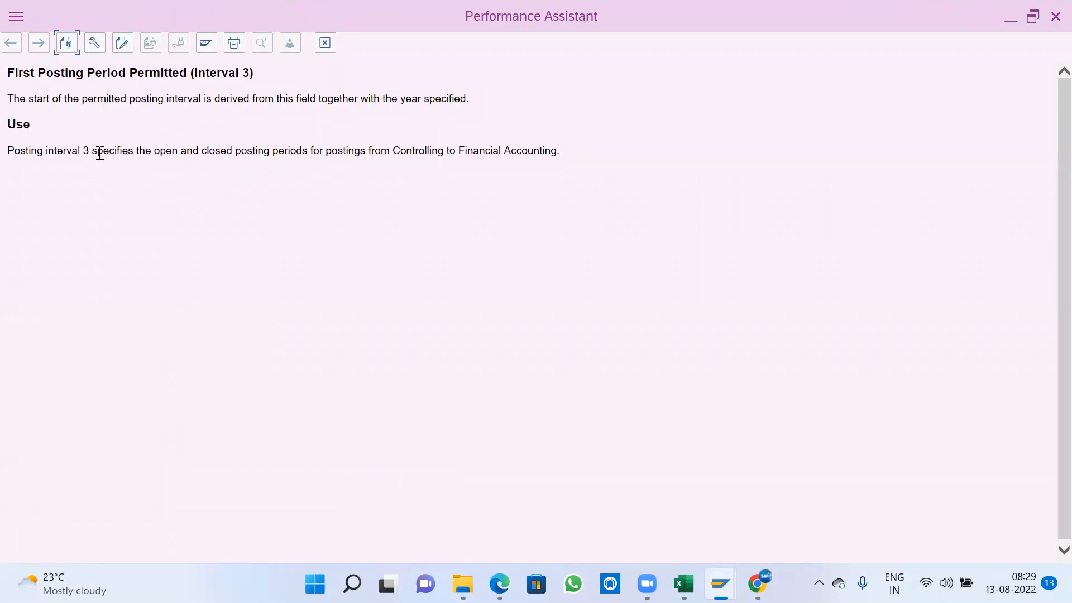
drag(393, 149, 576, 164)
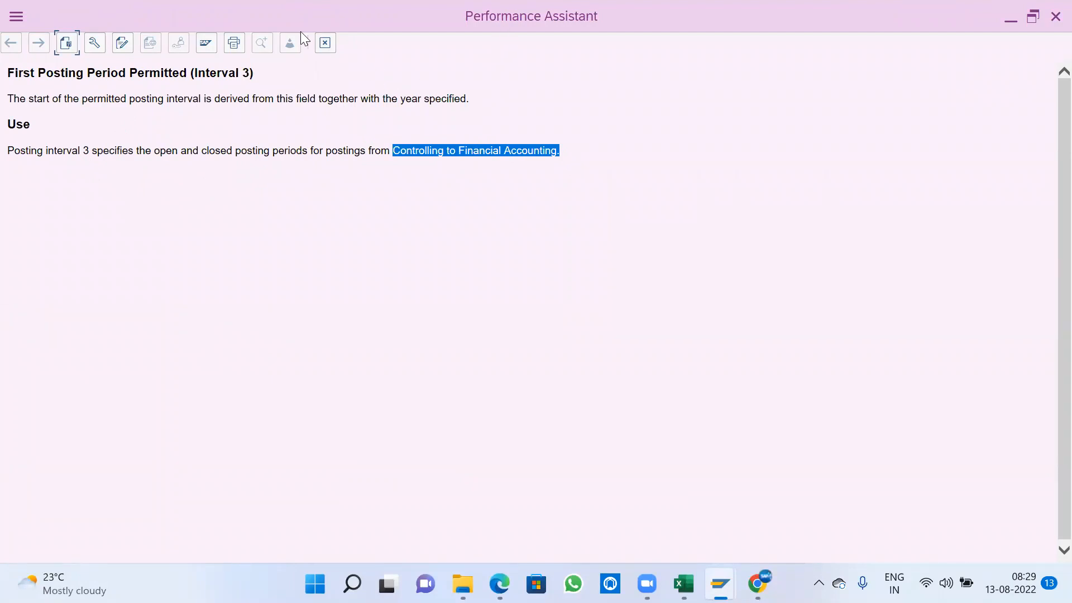
click(325, 43)
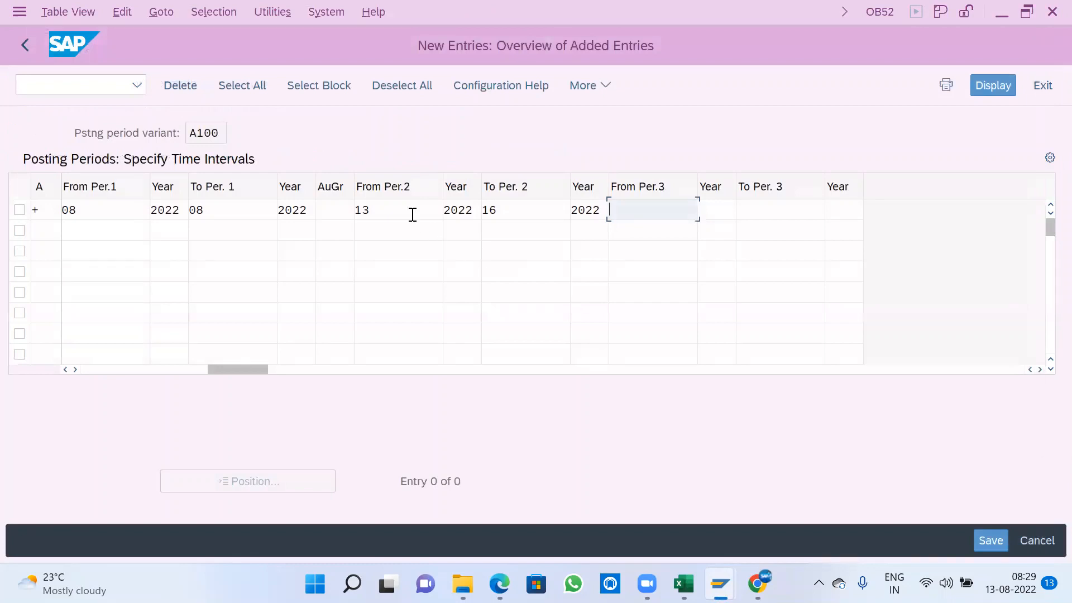
- Review the from and to period fields of the second and third intervals in the row
click(399, 210)
click(505, 206)
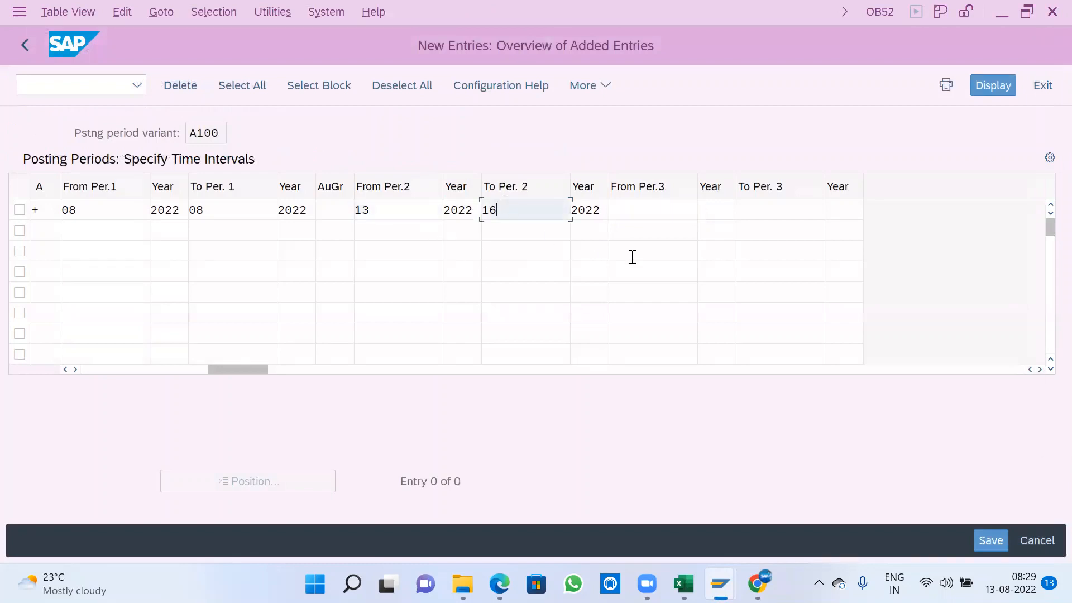
click(661, 204)
click(757, 202)
click(658, 211)
click(765, 204)
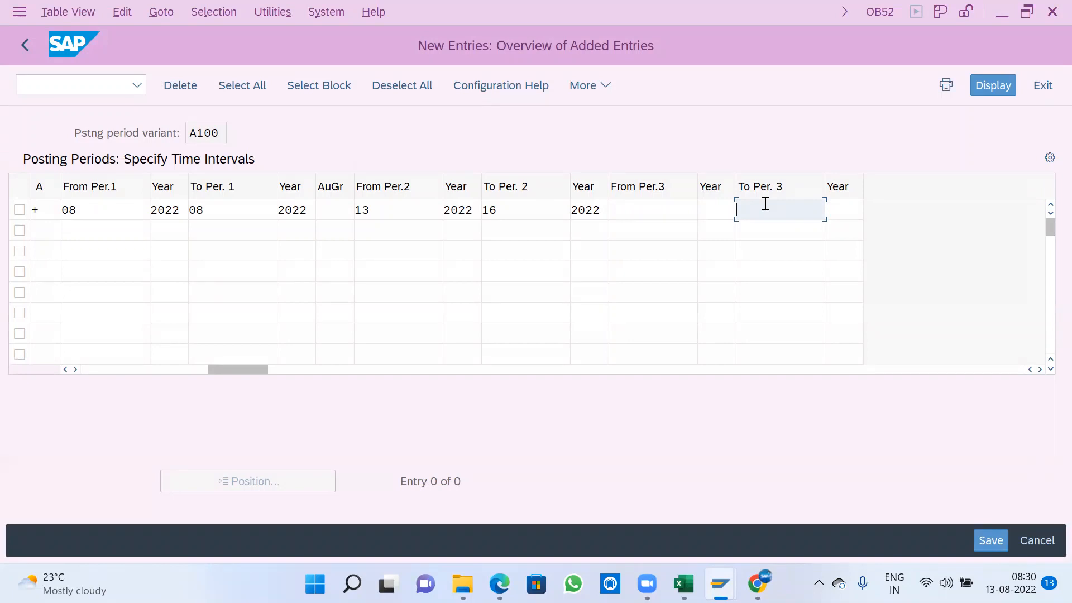
key(shift+Tab)
key(shift+Tab)
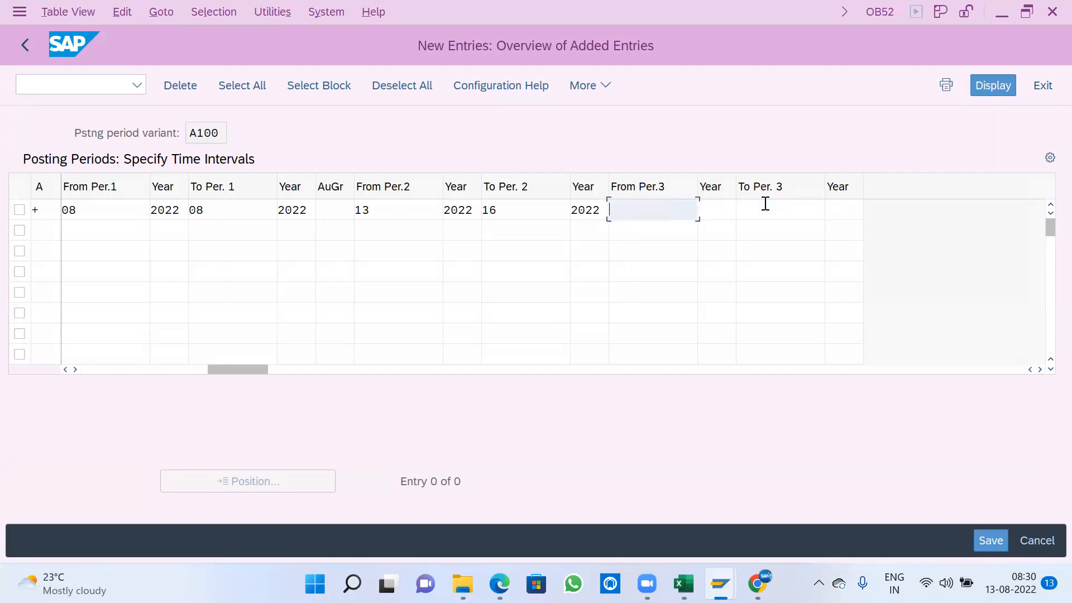
- Read the field help for the third interval's To Per. 3 and close it
key(Tab)
key(Tab)
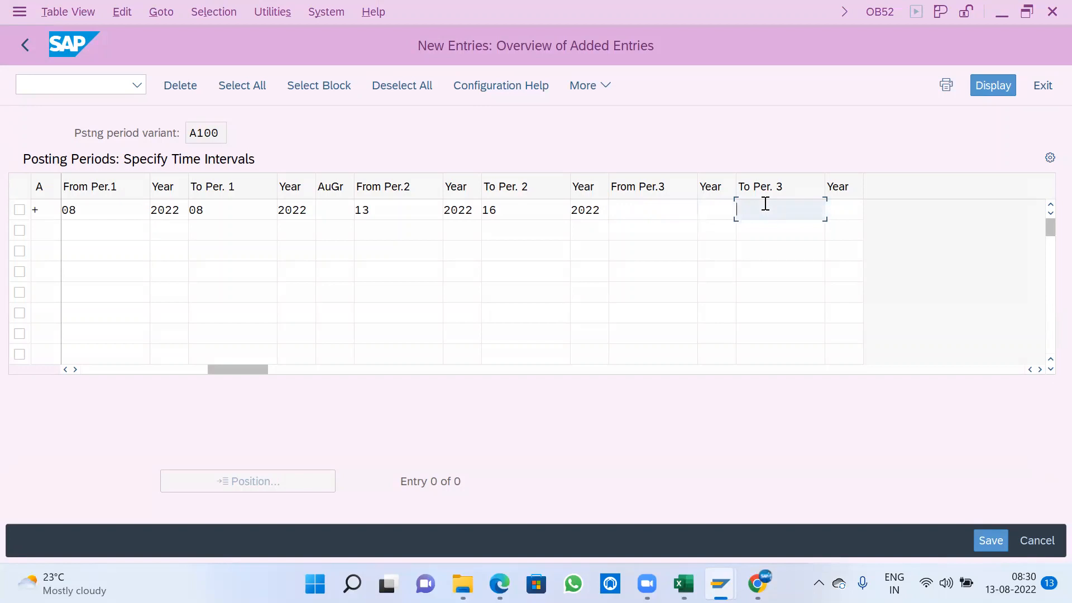
key(F1)
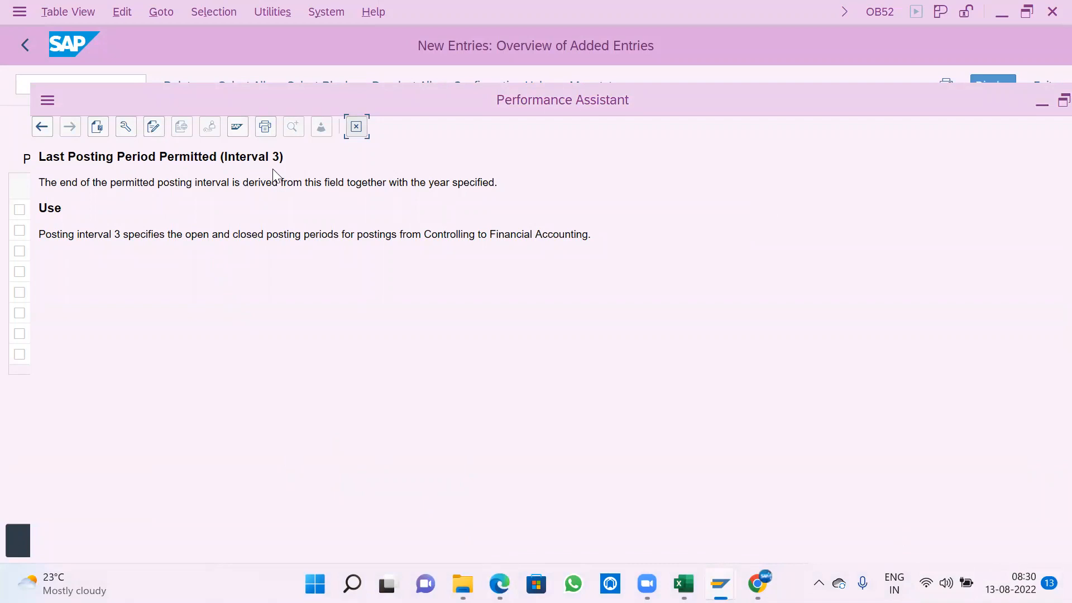
drag(673, 239, 64, 166)
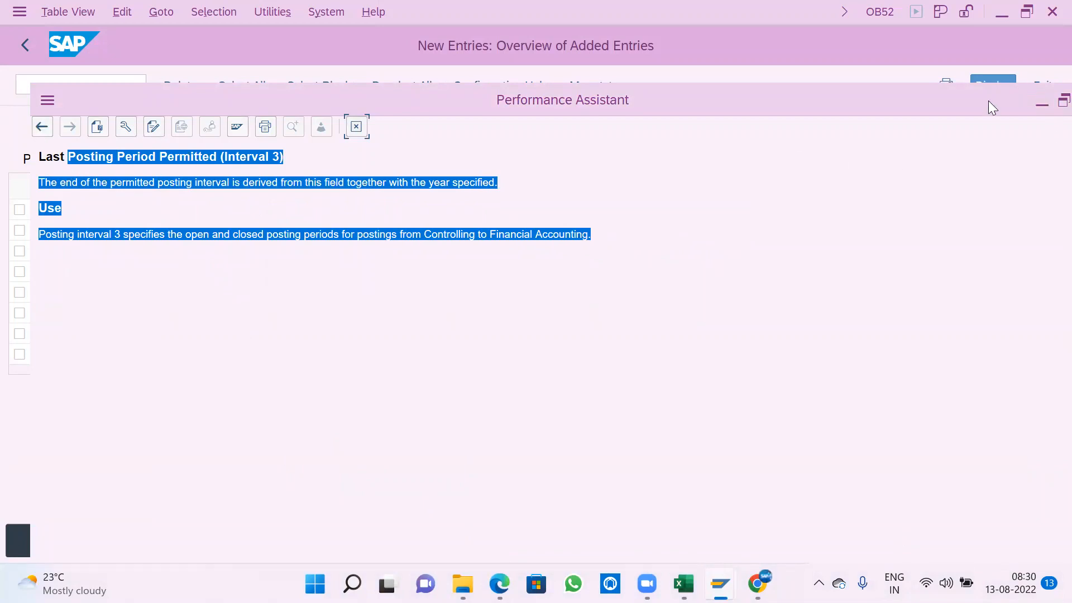
double_click(908, 114)
click(964, 114)
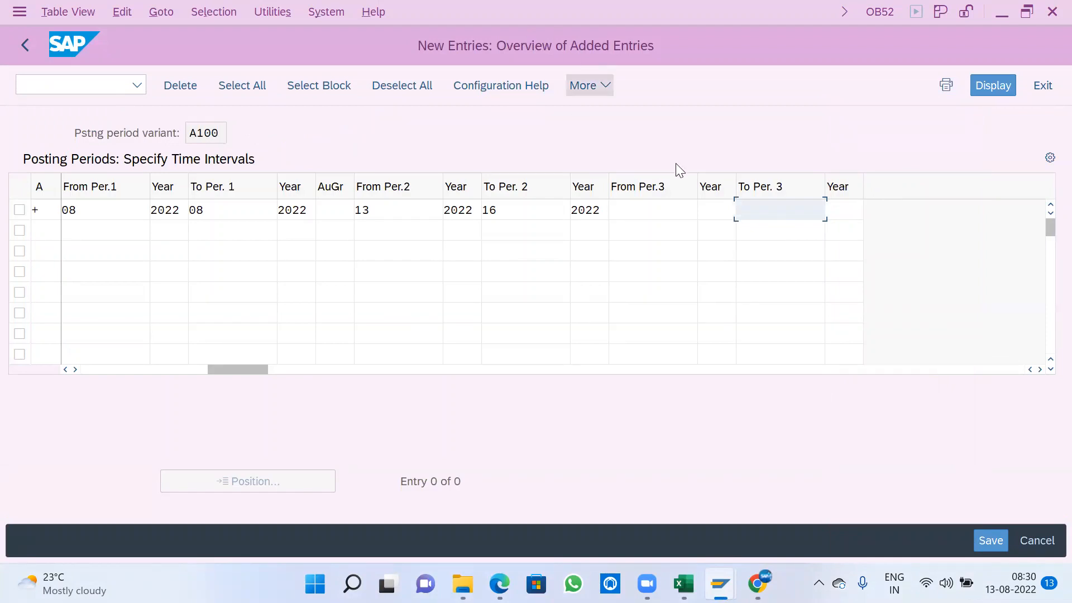
- Compare the second interval's period and year fields with those of the third interval
click(358, 212)
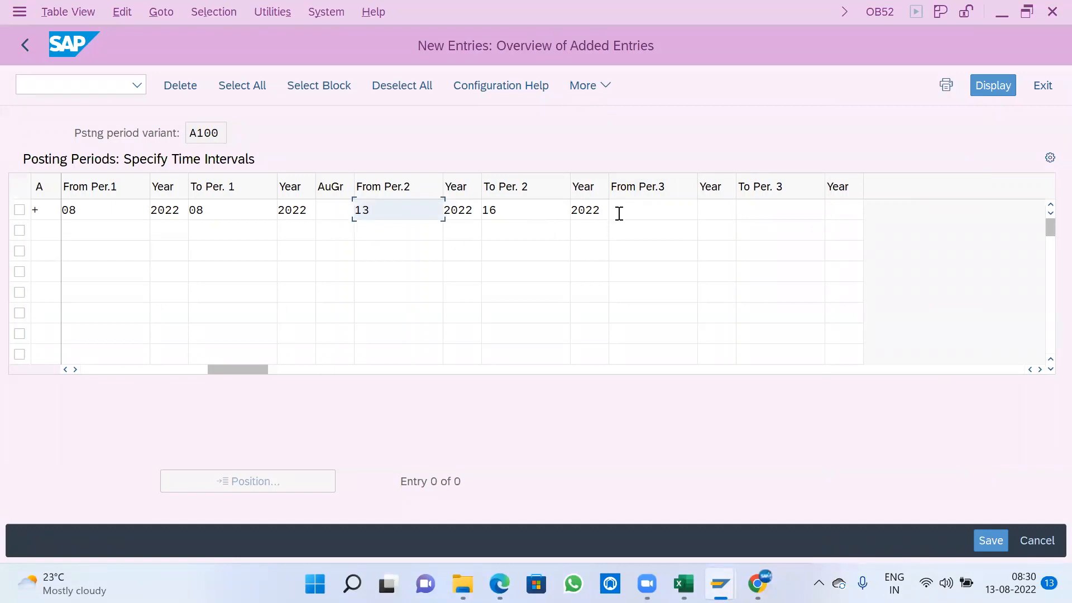
key(Tab)
key(Tab)
key(Tab)
key(Tab)
key(Tab)
key(Tab)
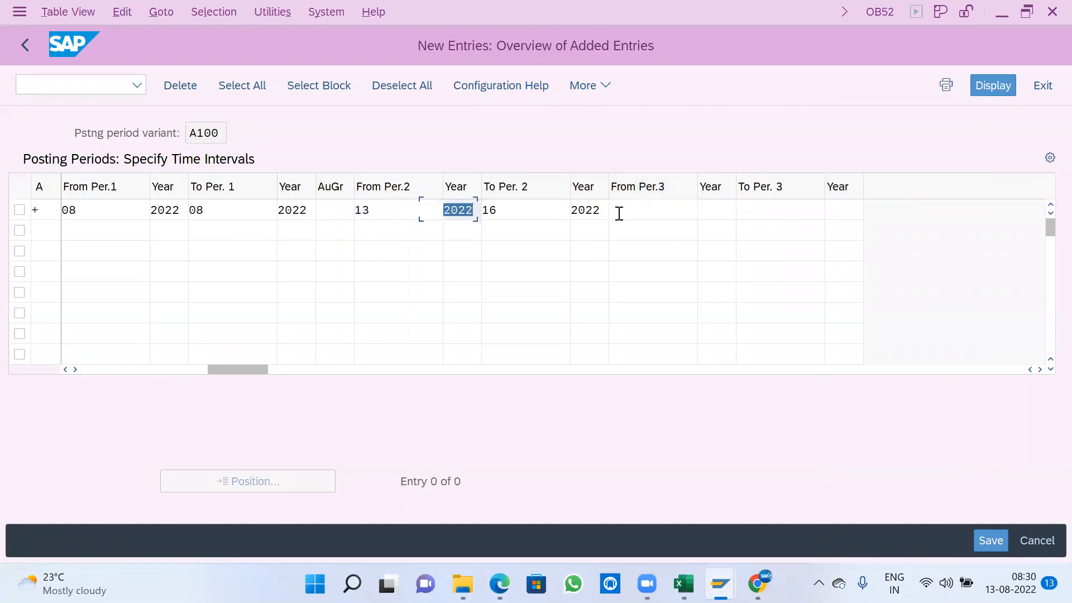
key(shift+Tab)
key(Tab)
key(shift+Tab)
key(shift+Tab)
key(Tab)
key(Tab)
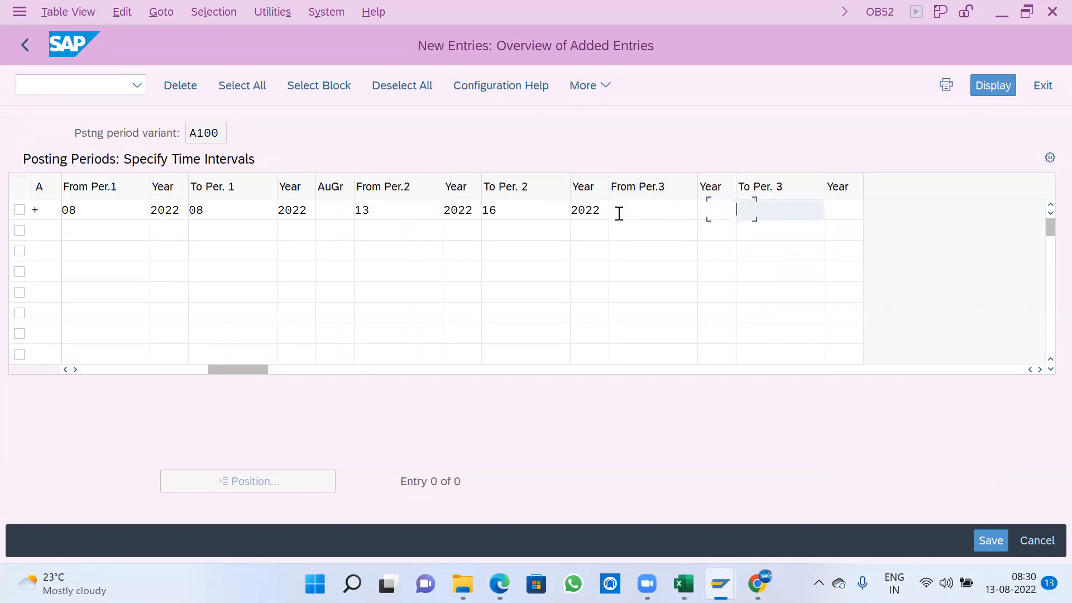
key(shift+Tab)
key(shift+Tab)
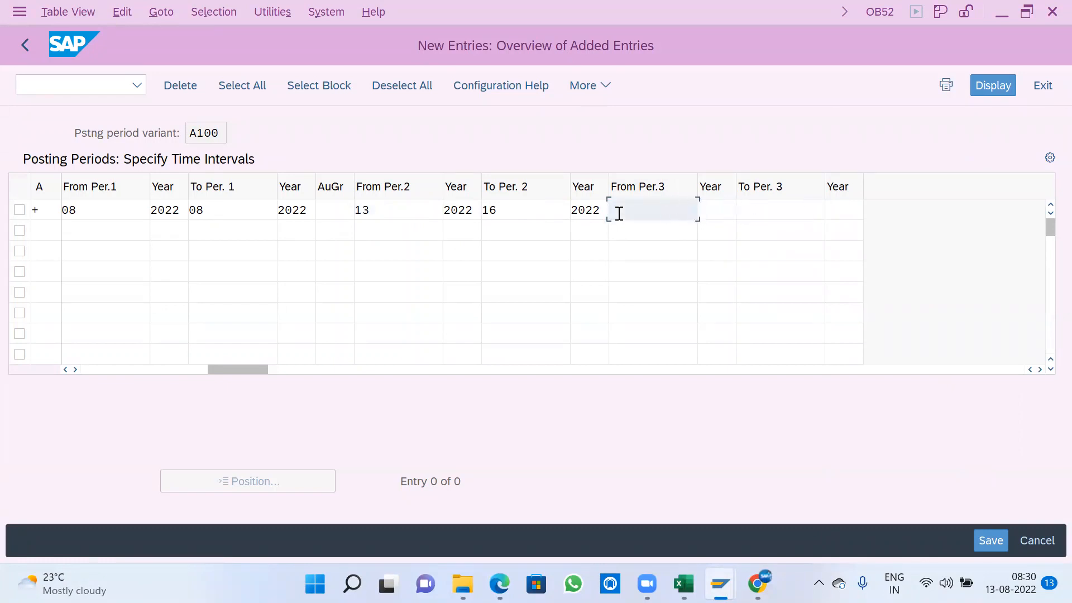
key(Tab)
key(Tab)
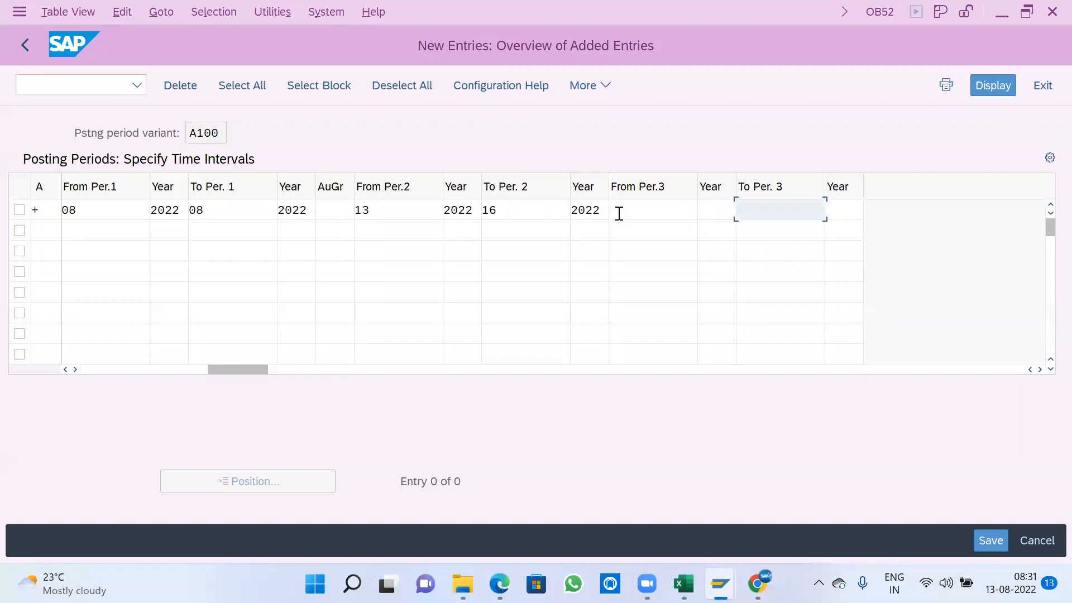
key(shift+Tab)
key(shift+Tab)
key(shift+Tab)
key(shift+Tab)
key(shift+Tab)
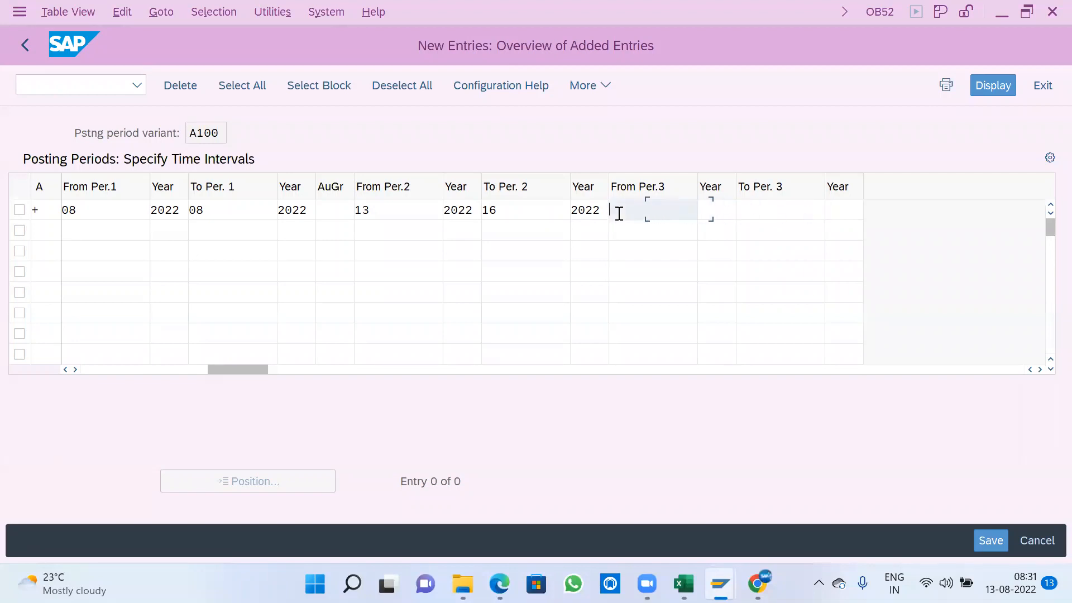
- Set the first interval's To Per. 1 to 12 in the posting period row
key(shift+Tab)
key(Tab)
key(Tab)
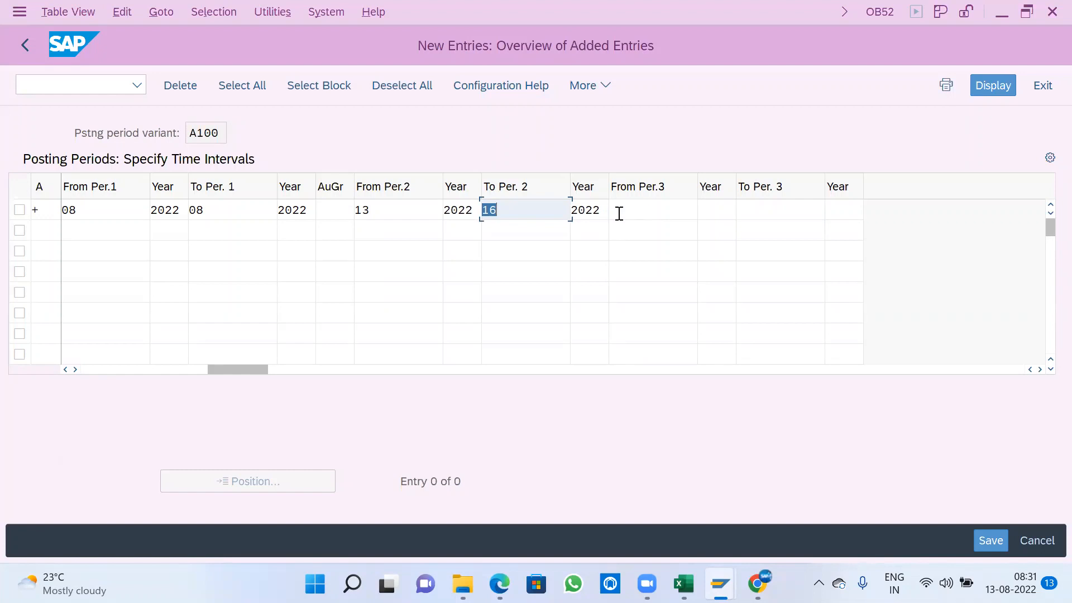
click(259, 207)
key(BackSpace)
key(BackSpace)
text(12)
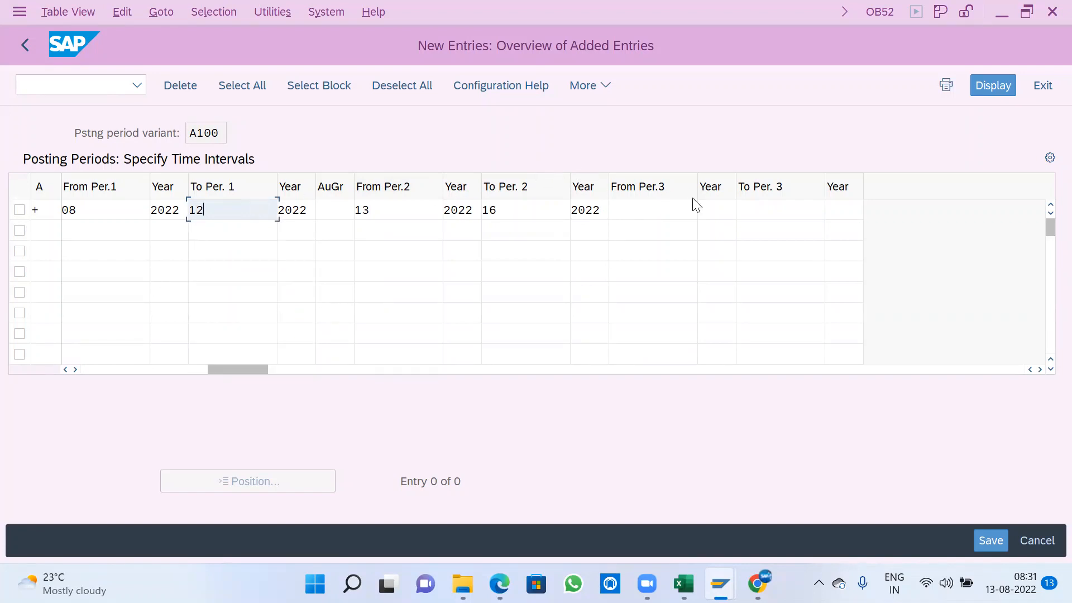
- Enter 13 in both From Per.3 and To Per. 3 of the third interval
click(760, 207)
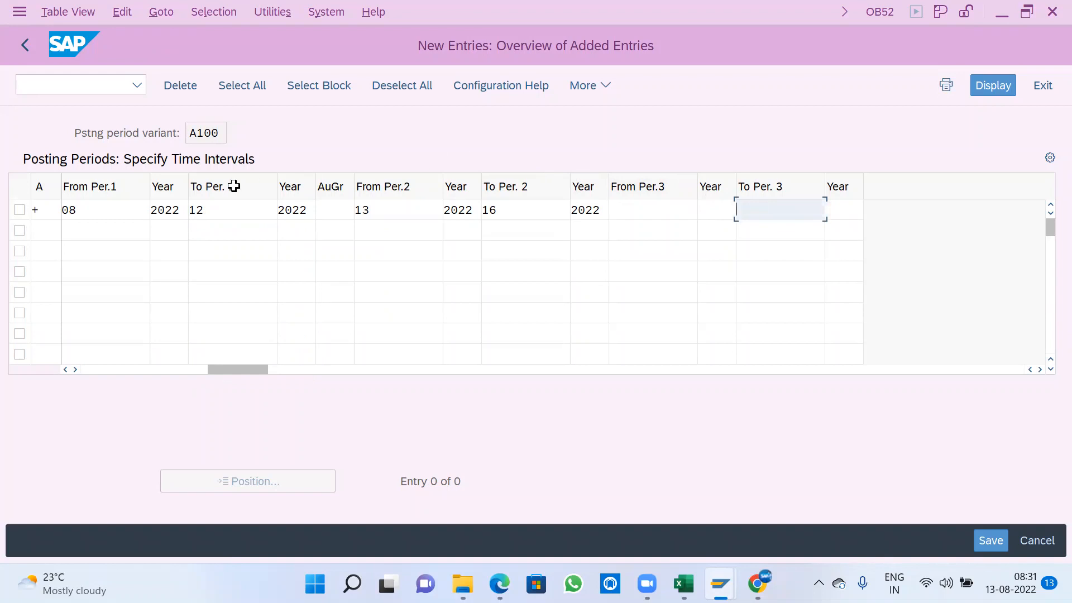
click(229, 204)
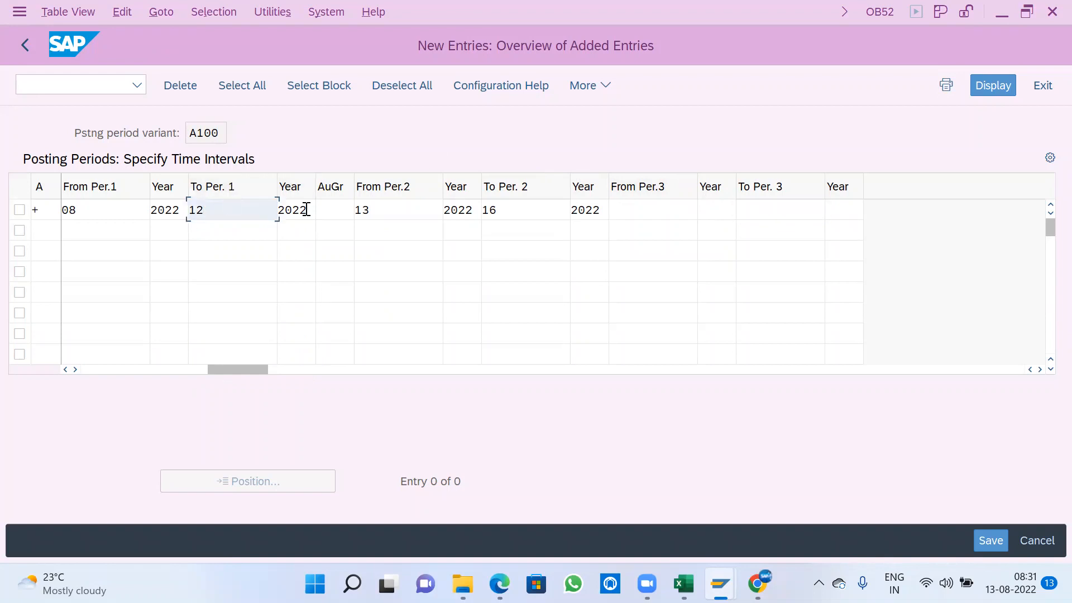
click(403, 212)
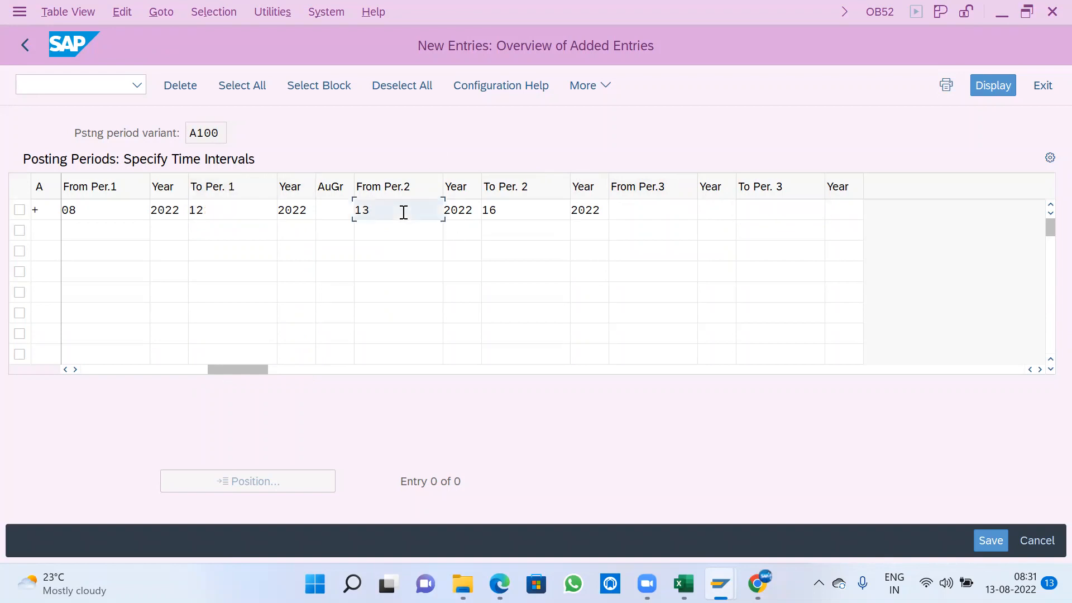
key(Tab)
key(Tab)
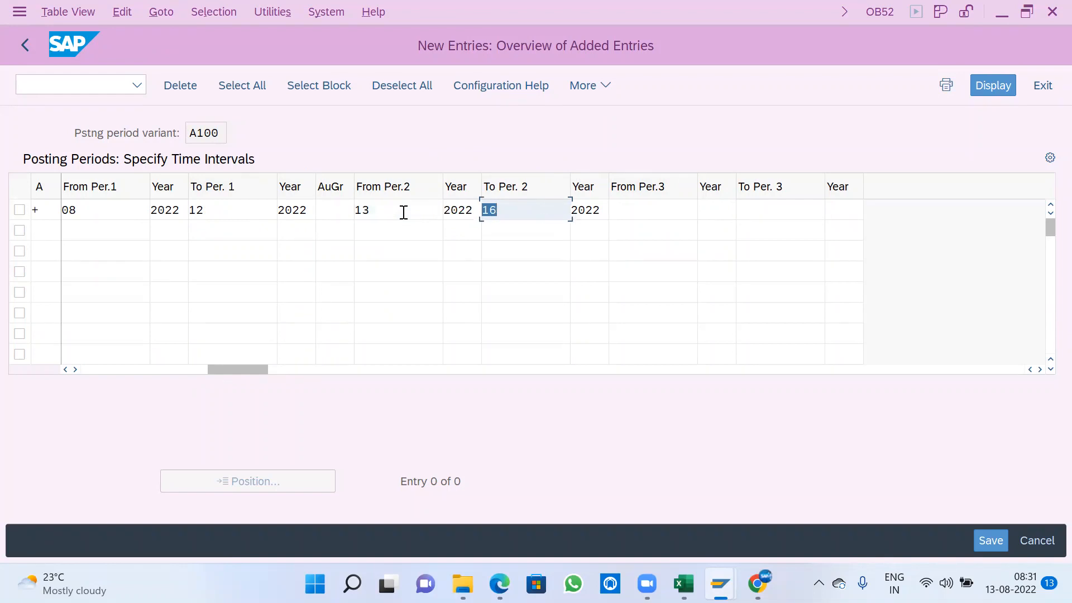
key(Tab)
key(Tab)
text(13)
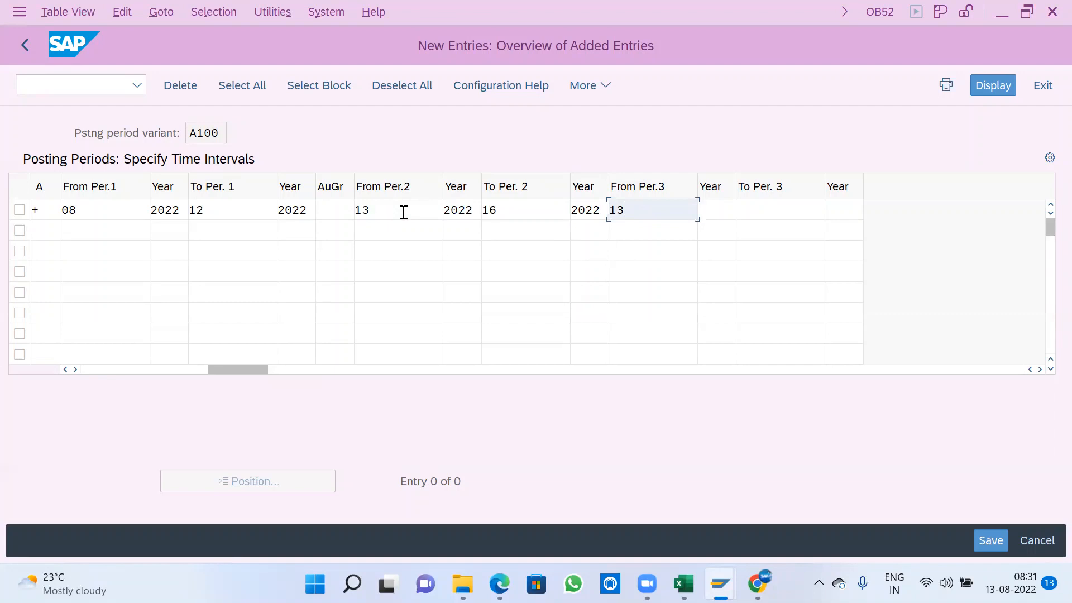
key(Tab)
key(Tab)
text(13)
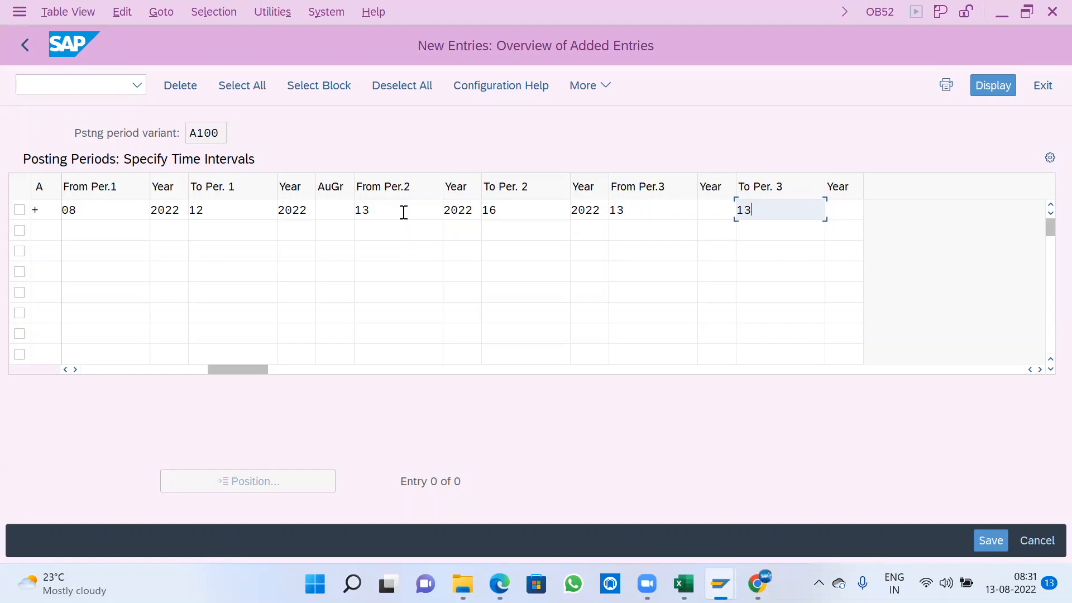
- Set the third interval's To Per. 3 to 16
key(shift+Tab)
key(shift+Tab)
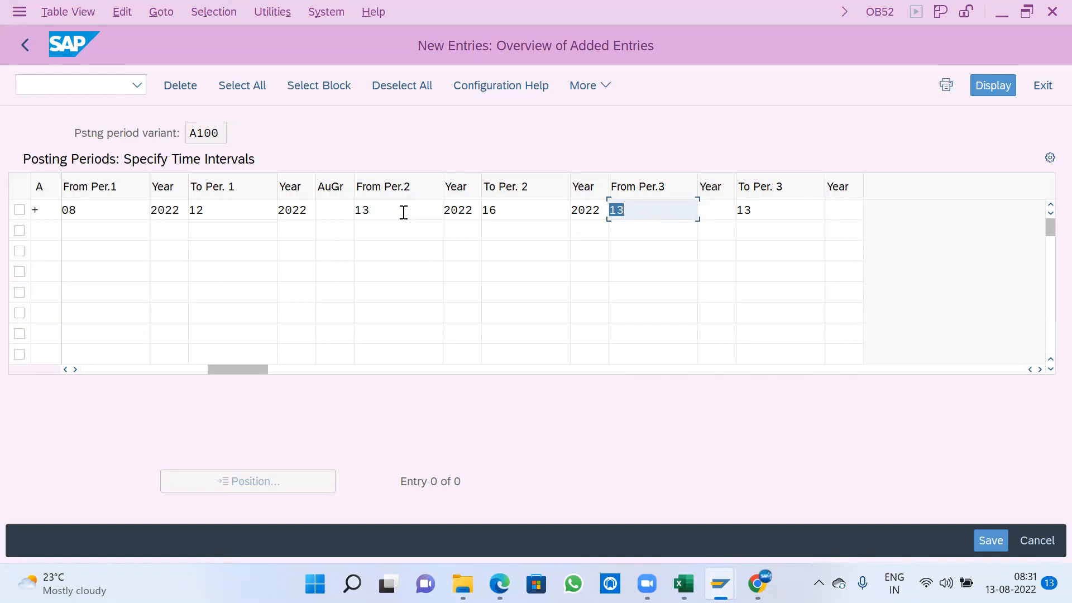
key(Tab)
key(Tab)
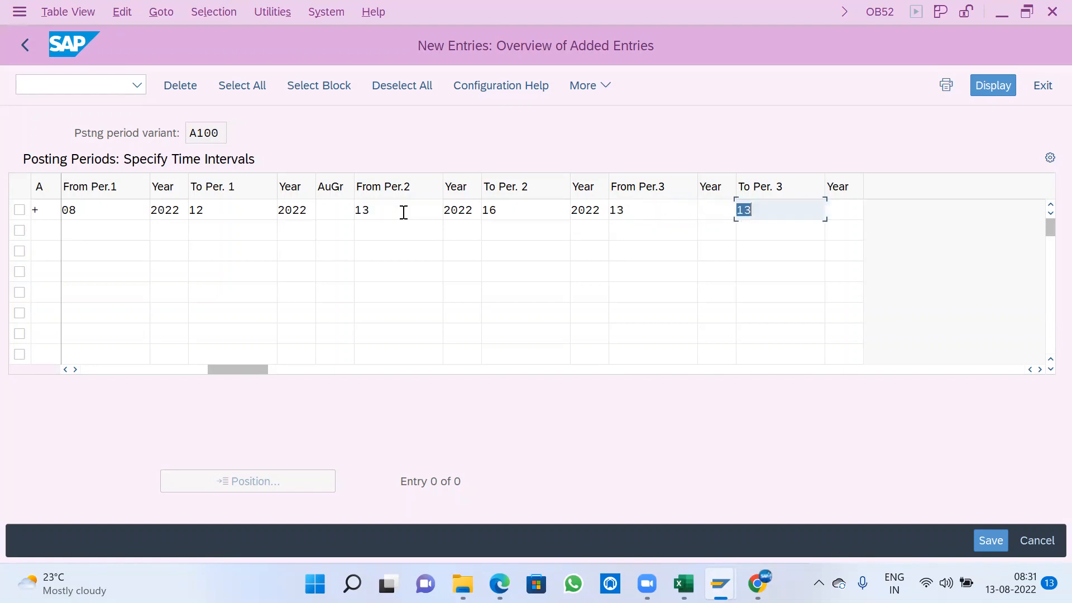
text(16)
- Compare the second interval's from and to periods with those of the third interval
key(shift+Tab)
key(shift+Tab)
key(shift+Tab)
key(shift+Tab)
key(shift+Tab)
key(shift+Tab)
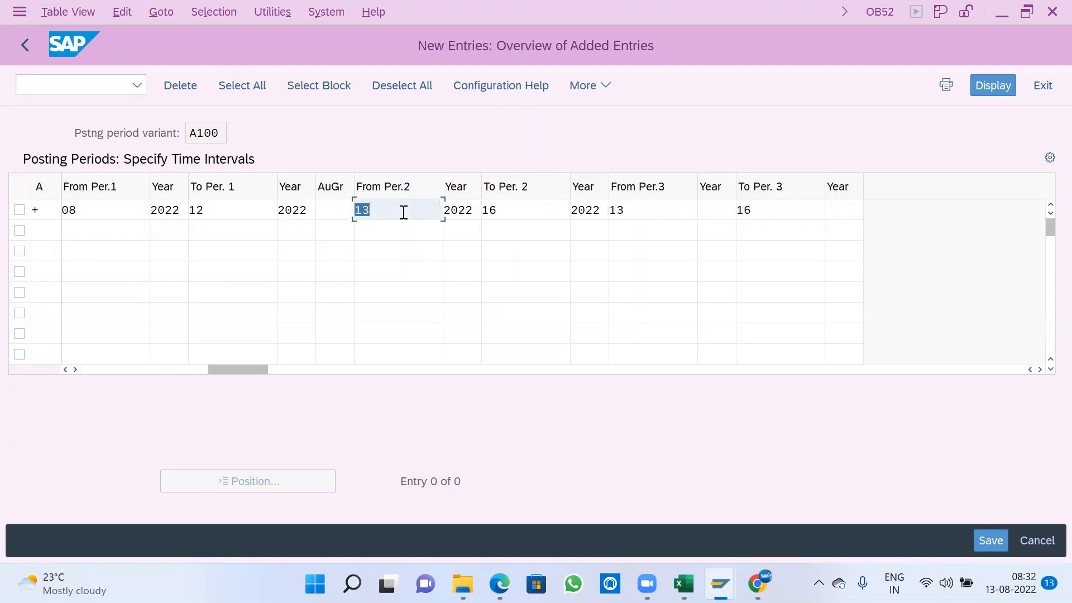
key(Tab)
key(Tab)
key(Tab)
key(Tab)
key(Tab)
key(Tab)
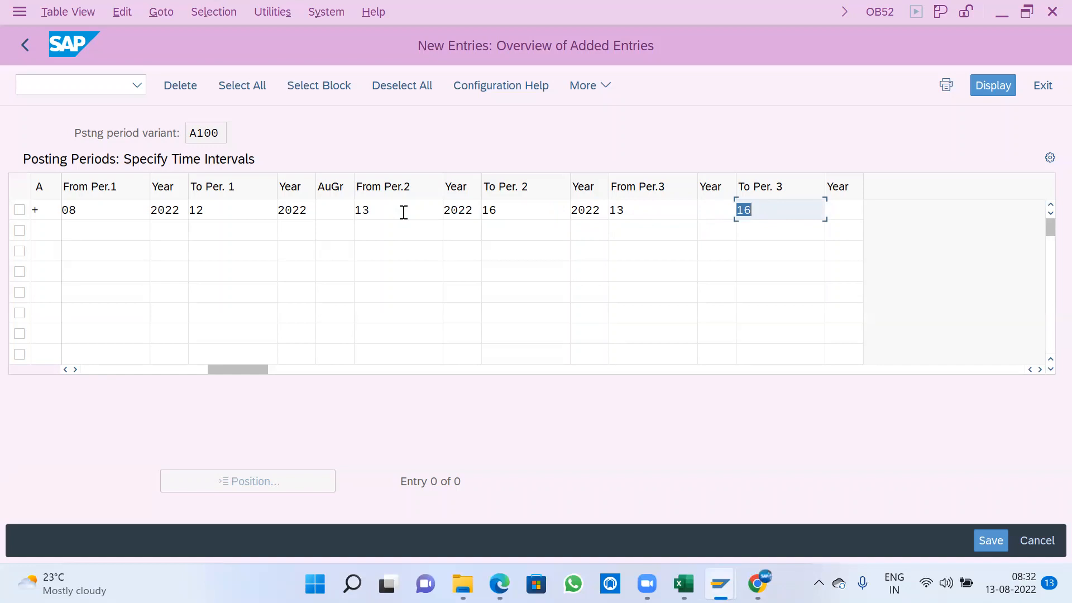
key(shift+Tab)
key(shift+Tab)
key(shift+Tab)
key(shift+Tab)
key(shift+Tab)
key(shift+Tab)
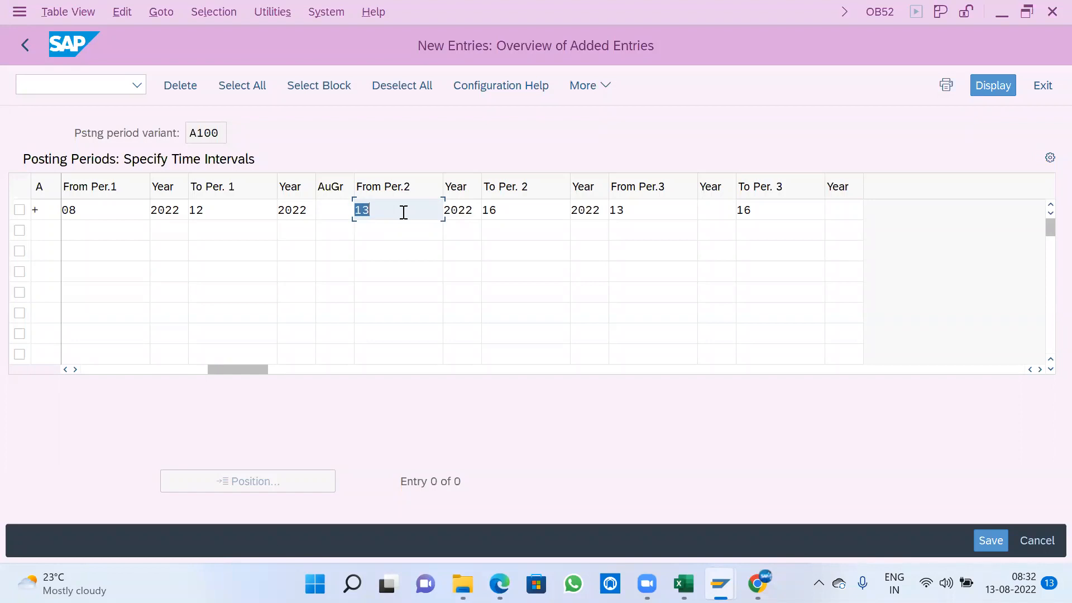
- Try 14 as the second interval's From Per.2 and set it back to 13
text(14)
key(Tab)
key(shift+Tab)
text(13)
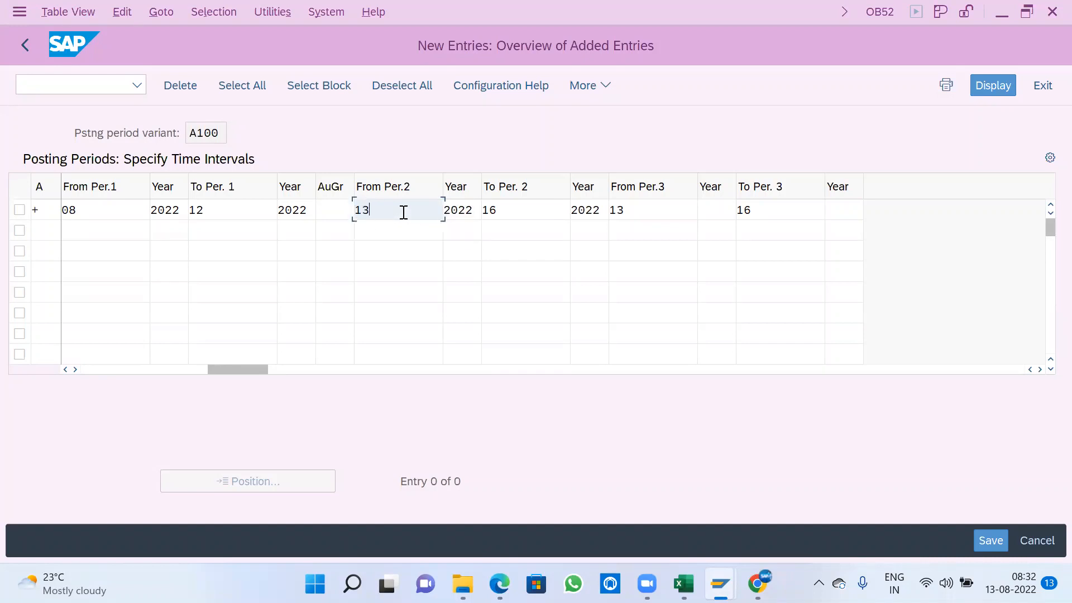
key(Tab)
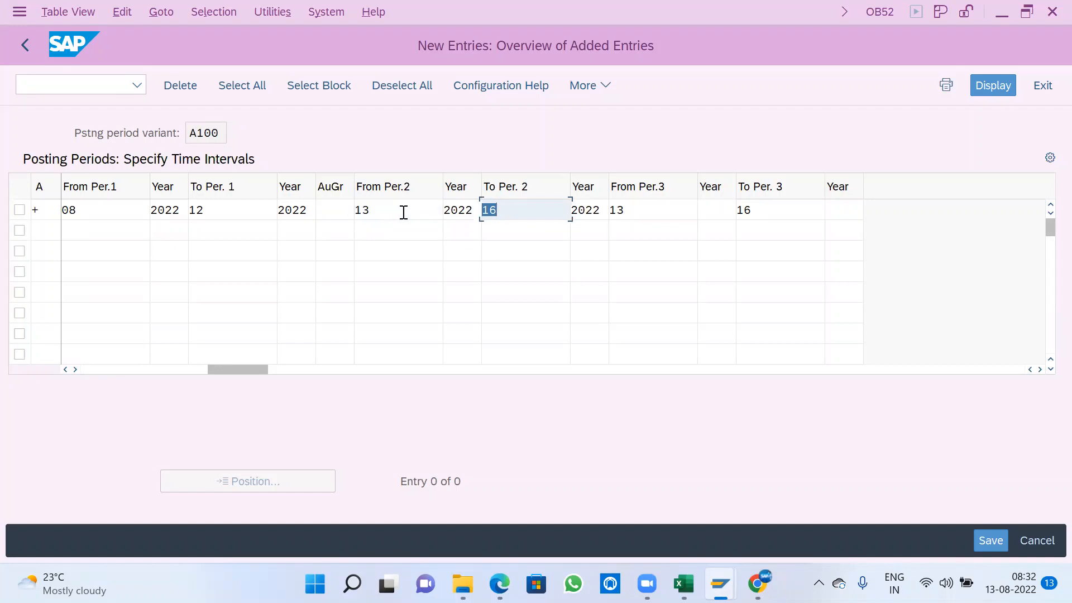
key(shift+Tab)
key(shift+Tab)
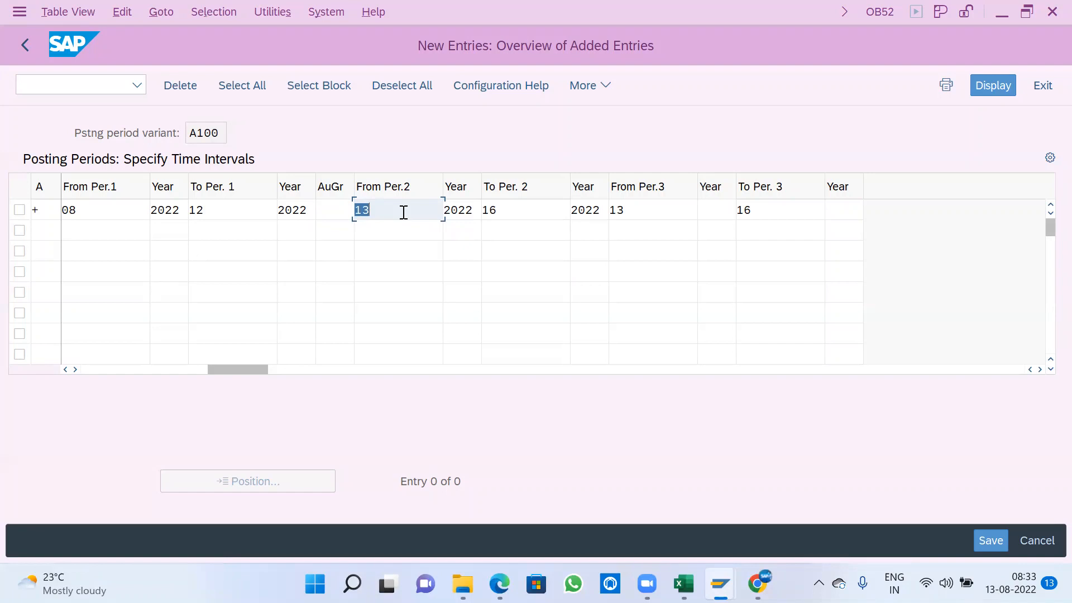
text(14)
key(BackSpace)
text(3)
- Clear the third interval's From Per.3 and To Per. 3
key(Tab)
key(Tab)
key(Tab)
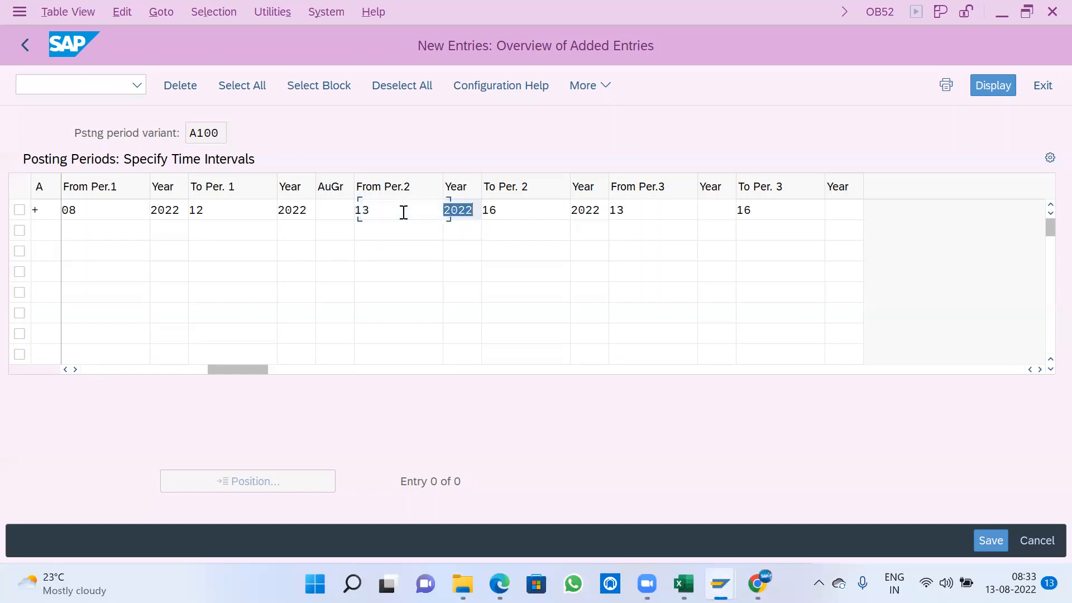
key(Tab)
key(BackSpace)
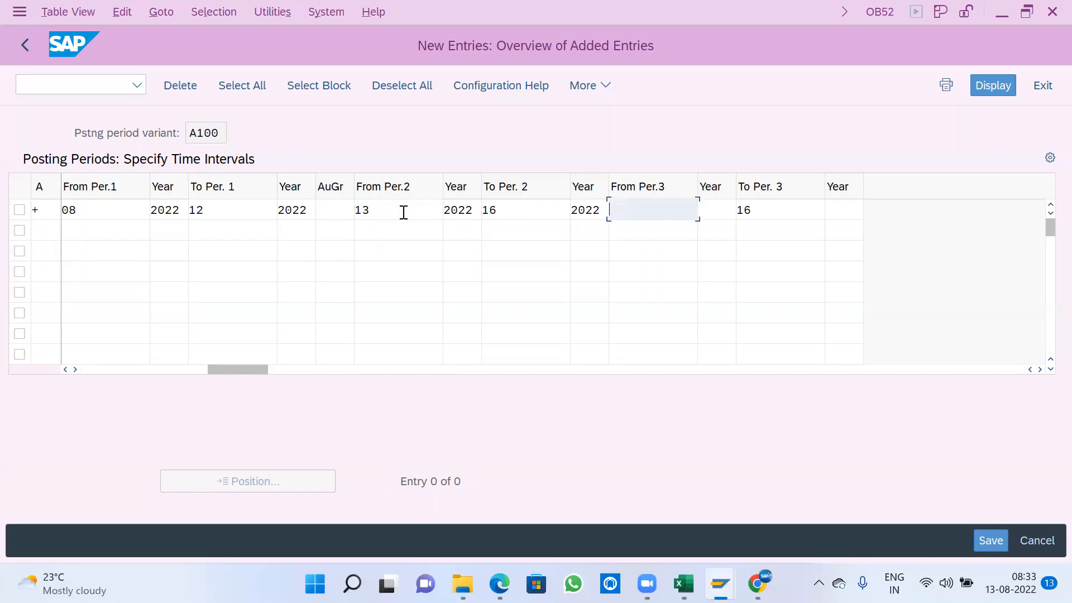
key(Tab)
key(Tab)
key(BackSpace)
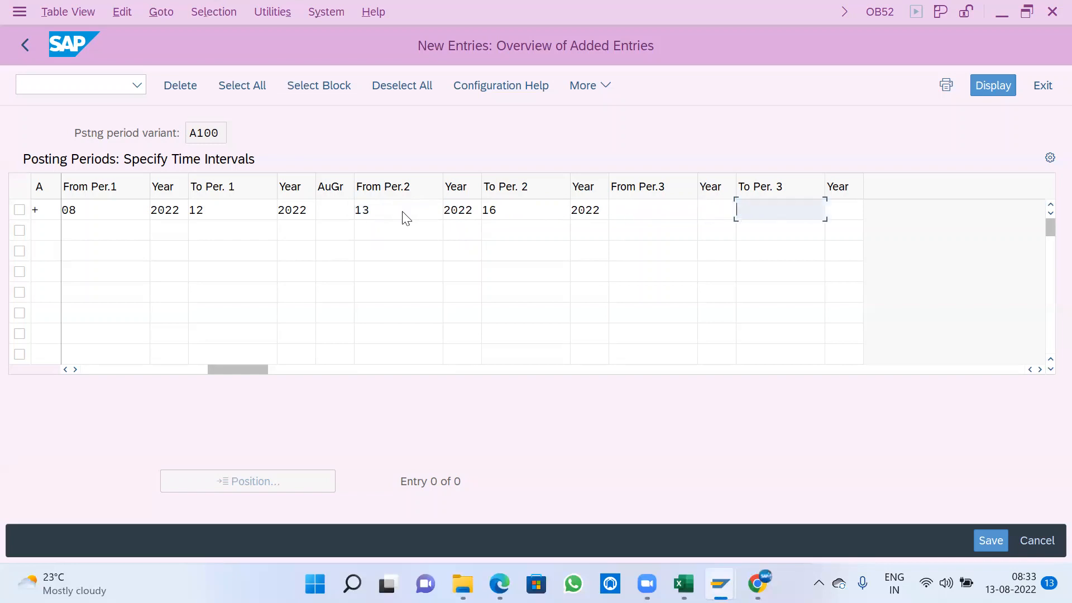
- Save the posting period entry for variant A100 and return to the implementation guide structure
key(Return)
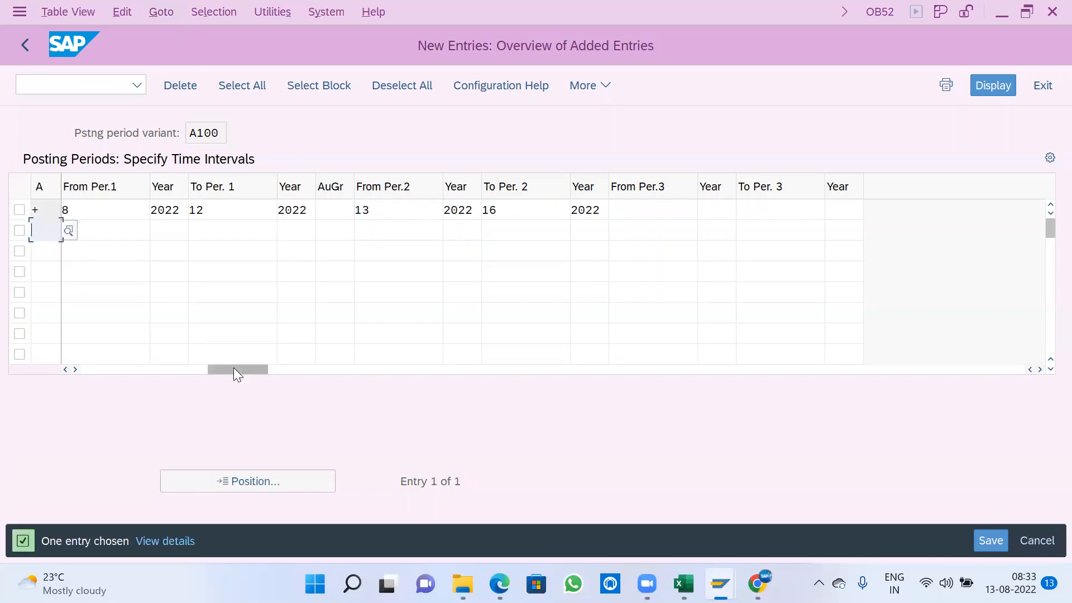
drag(233, 368, 94, 367)
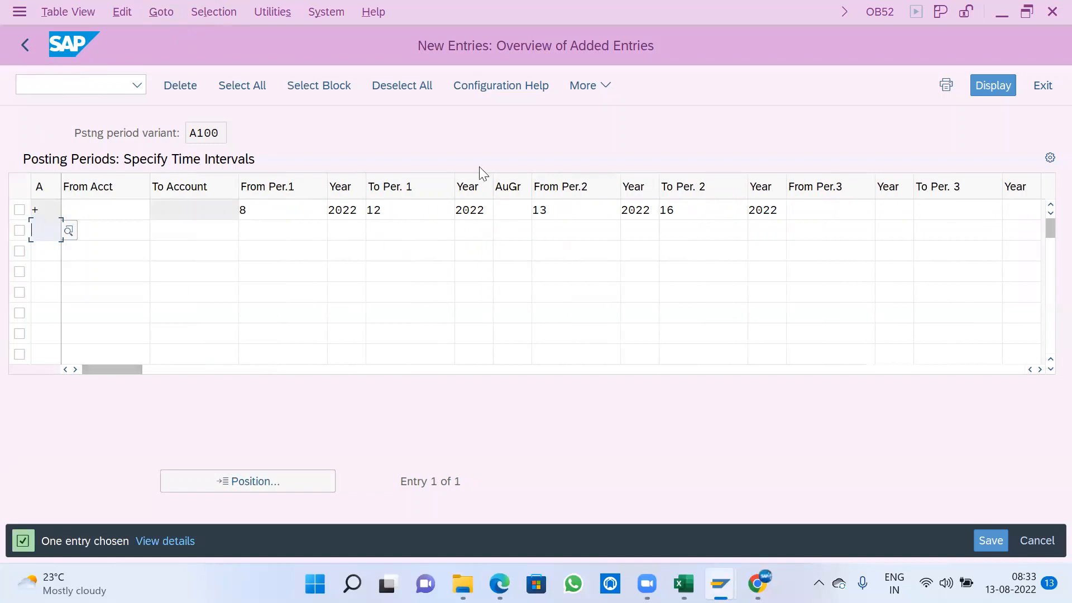
click(989, 539)
click(442, 385)
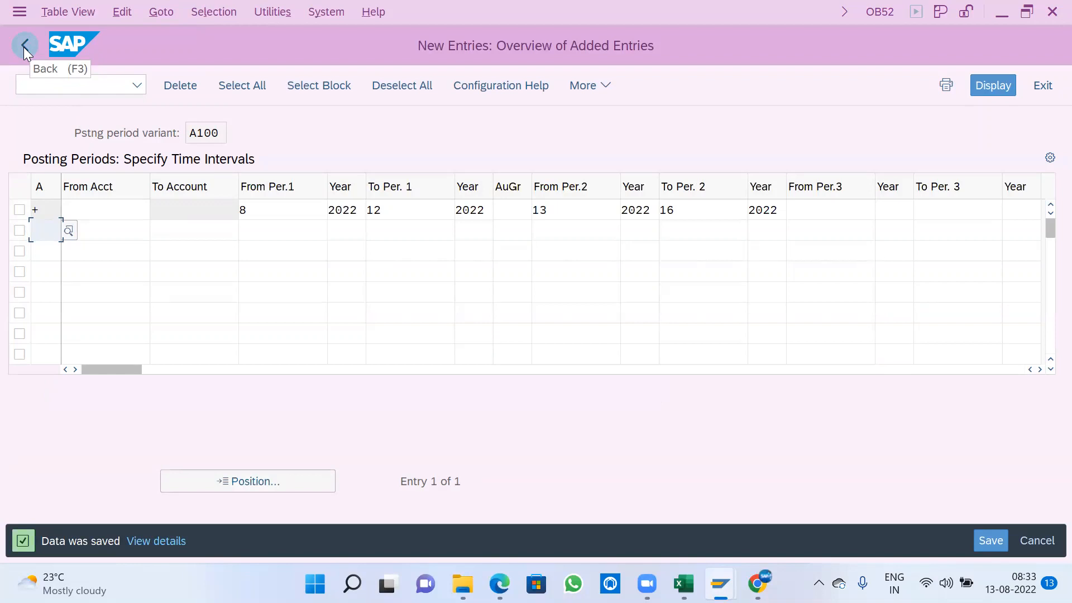
click(24, 46)
click(24, 46)
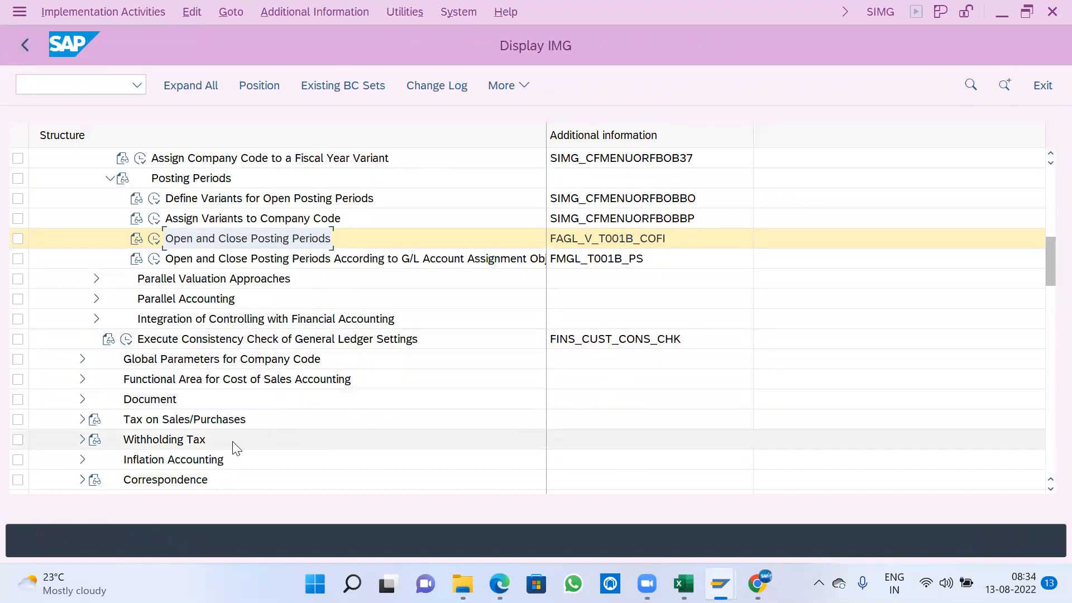
- Collapse the Posting Periods, Fiscal Year and Posting Periods, and Ledgers nodes in the structure
scroll(201, 438, up, 1)
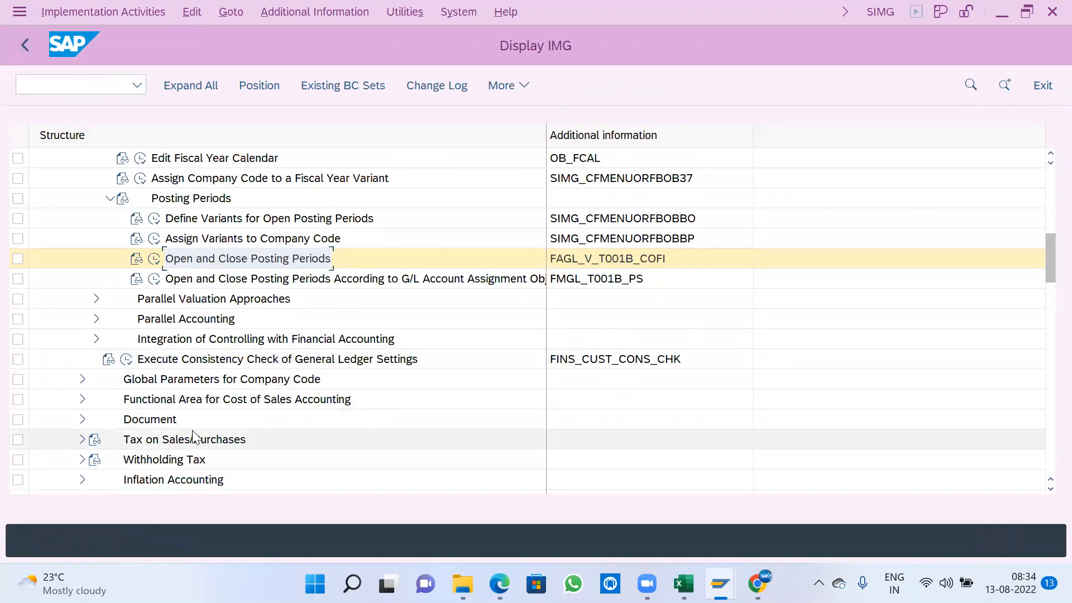
click(110, 198)
scroll(79, 305, up, 5)
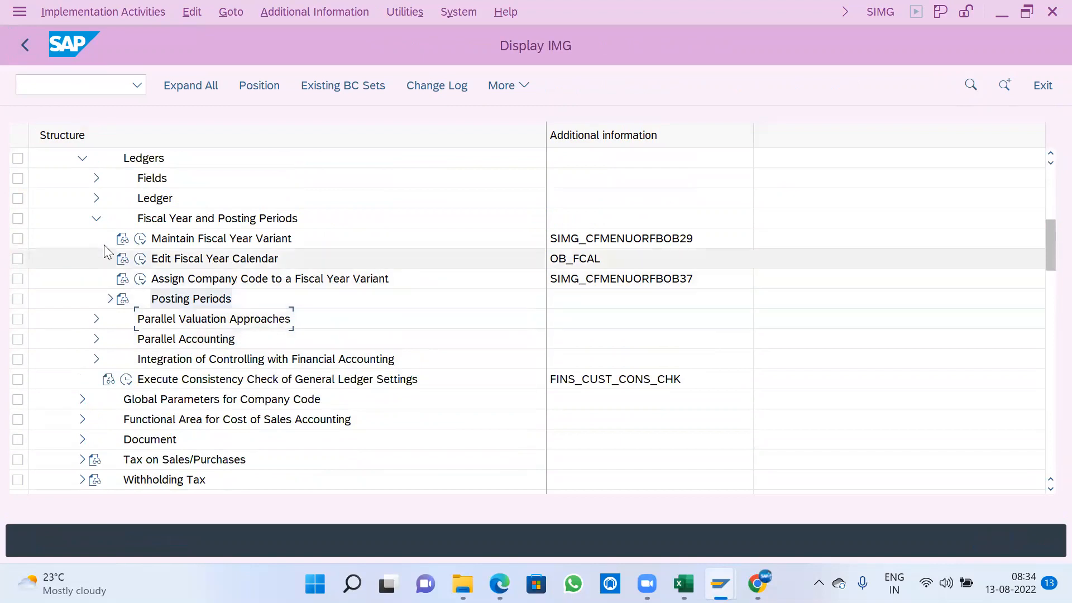
click(96, 219)
scroll(70, 296, up, 3)
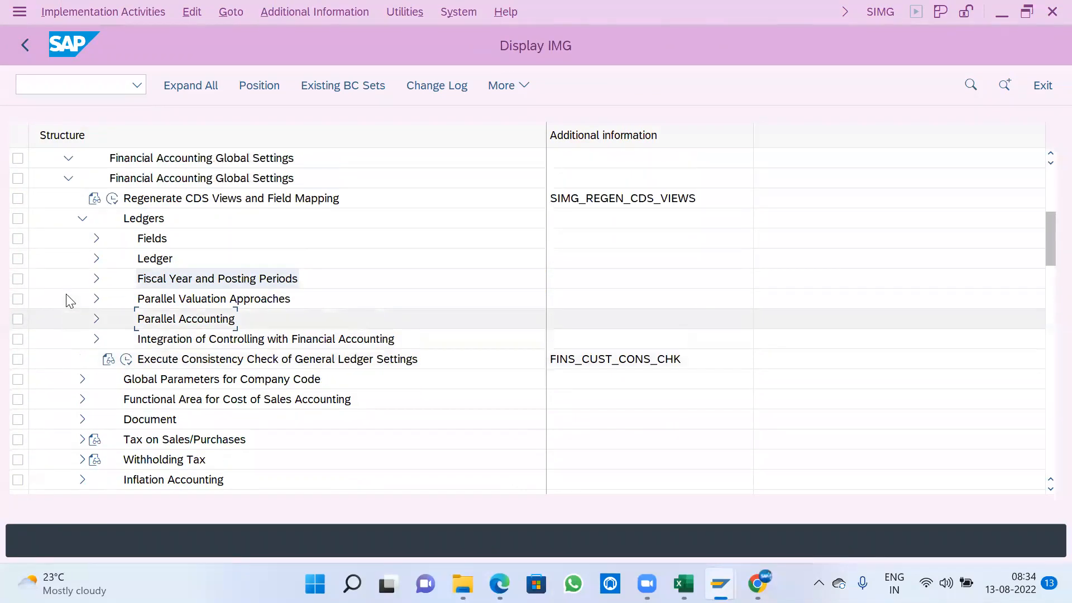
click(82, 219)
scroll(42, 295, up, 2)
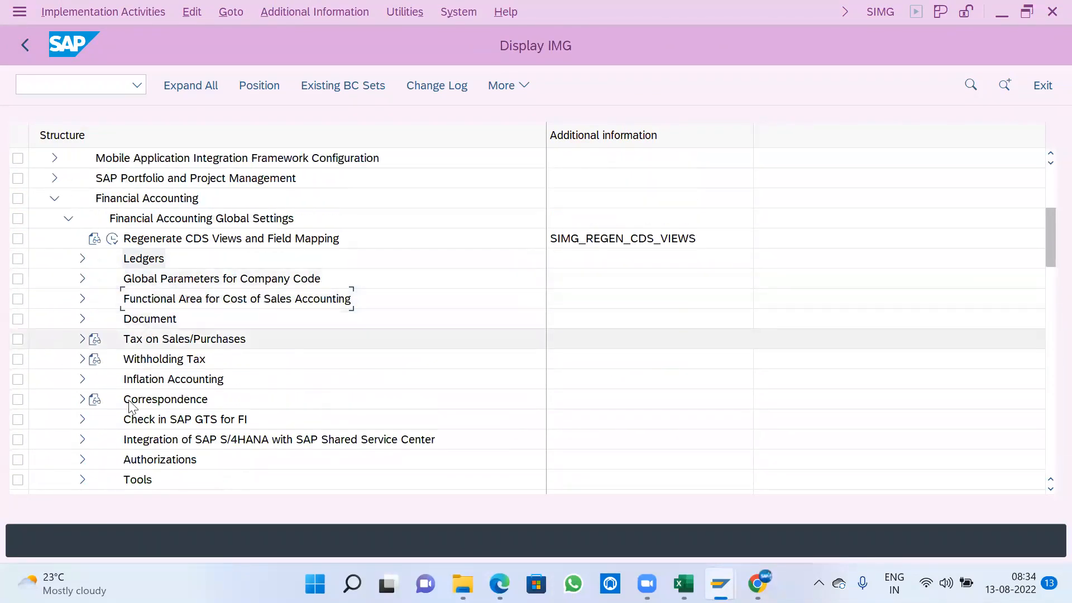
- Expand Document and its Document Types node under Financial Accounting Global Settings, and open Define Document Types
scroll(162, 371, down, 2)
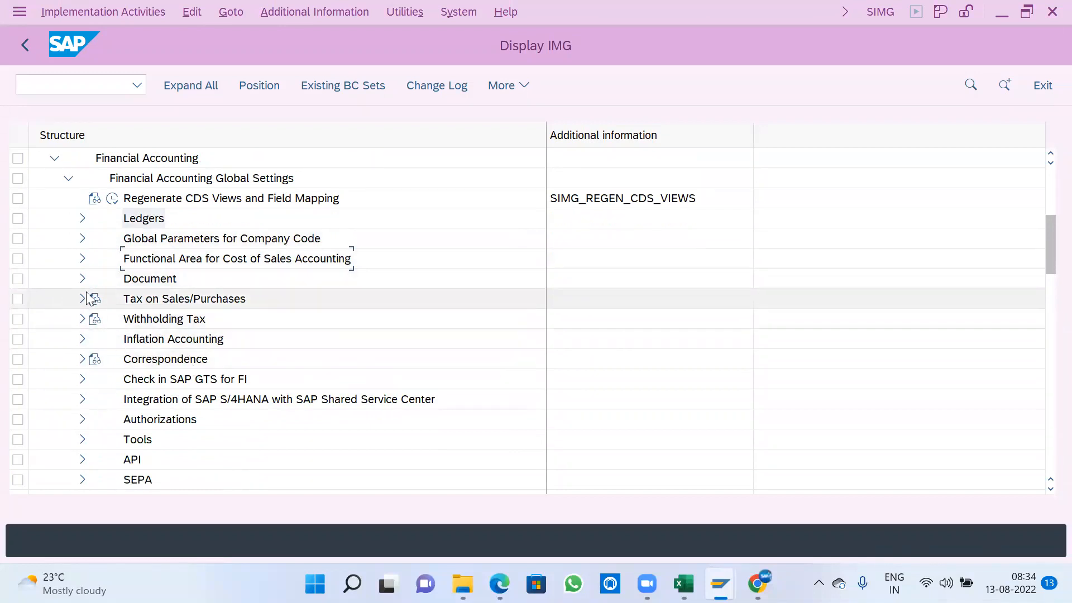
click(137, 282)
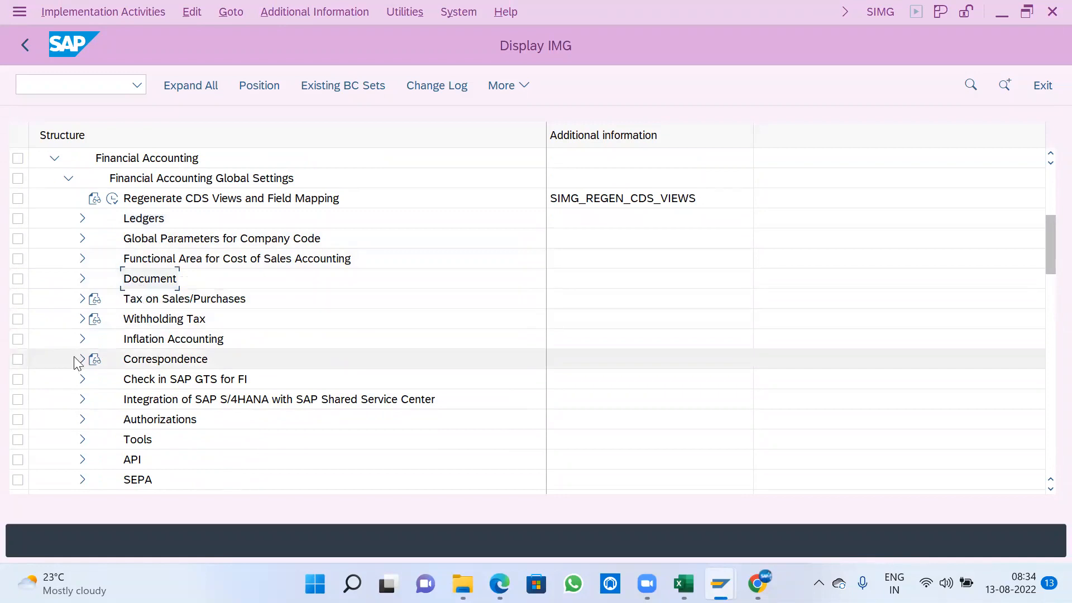
click(82, 279)
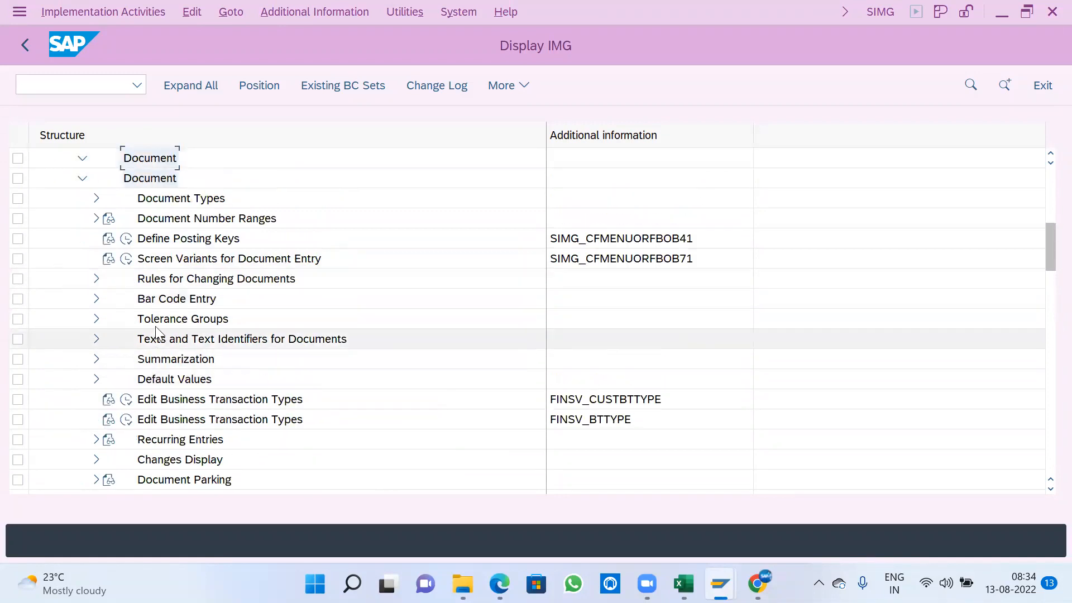
click(96, 198)
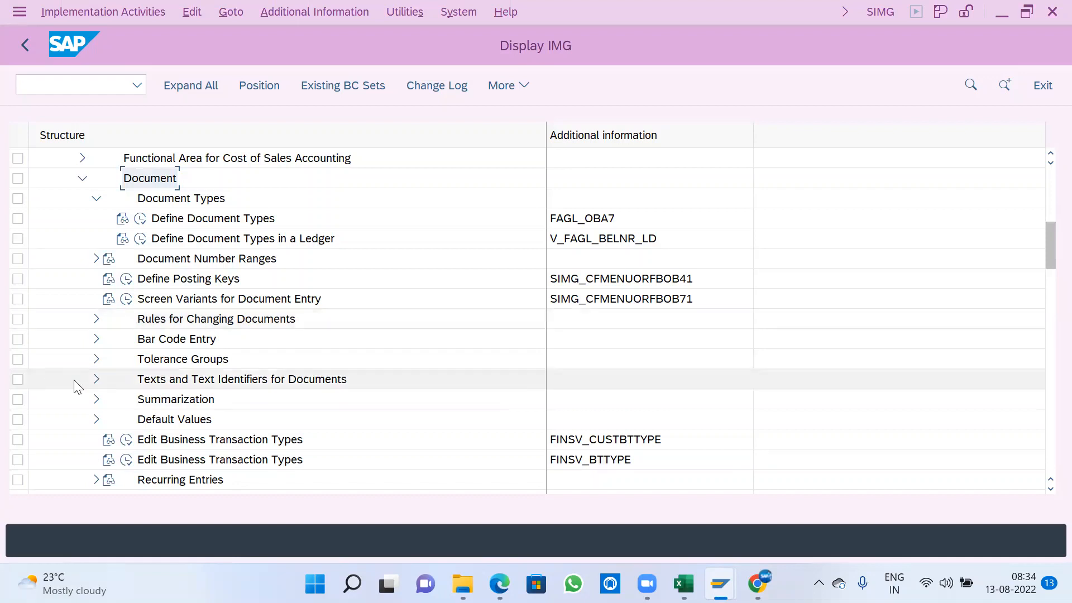
click(139, 218)
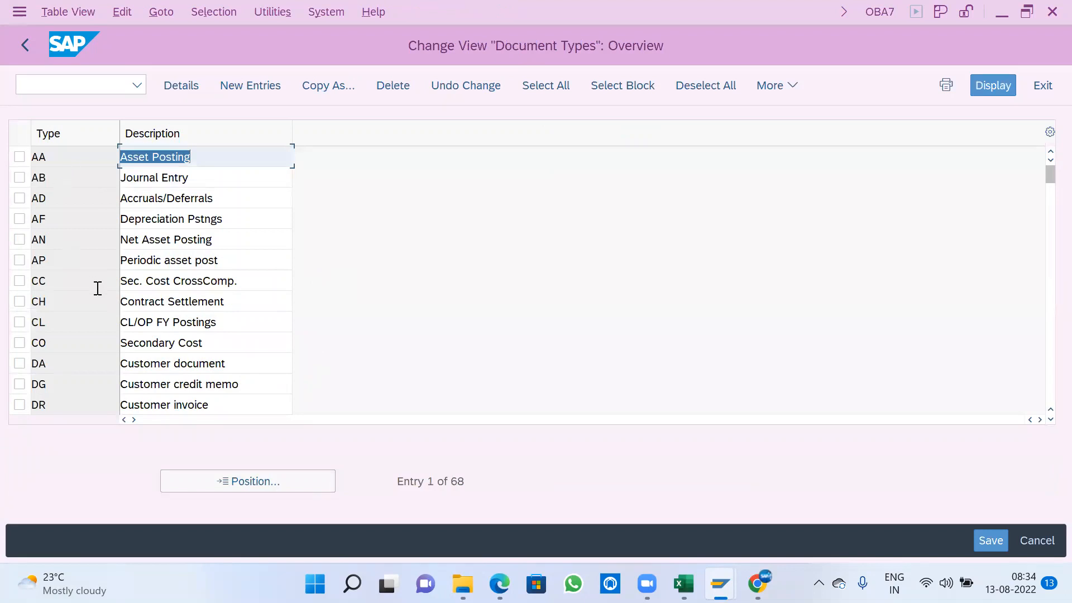
- Position the document types list at SA and select the SA entry
scroll(126, 358, down, 2)
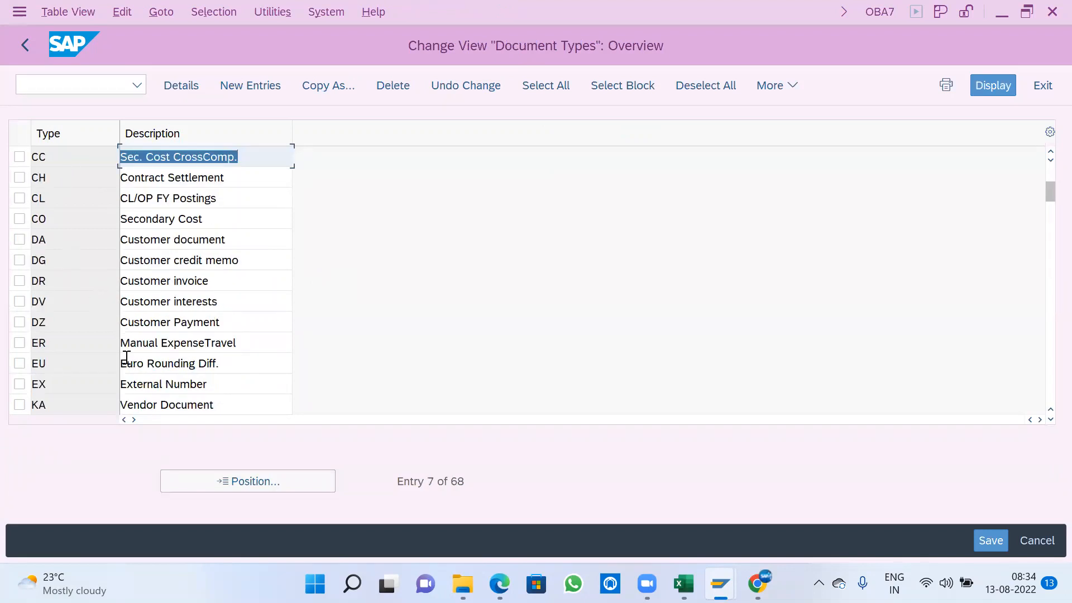
click(228, 481)
text(SA)
key(Return)
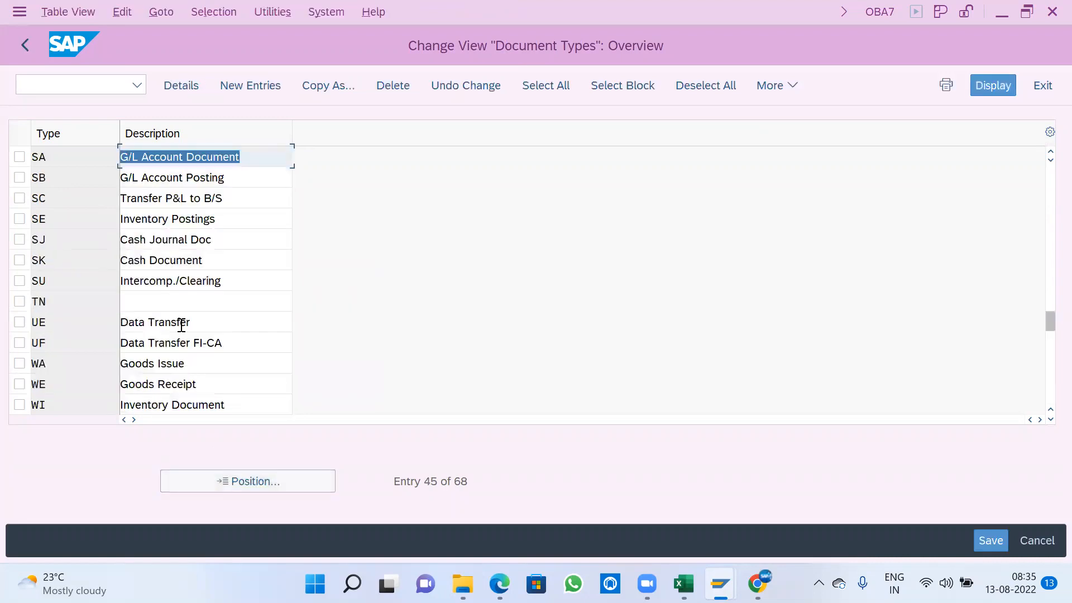
click(19, 157)
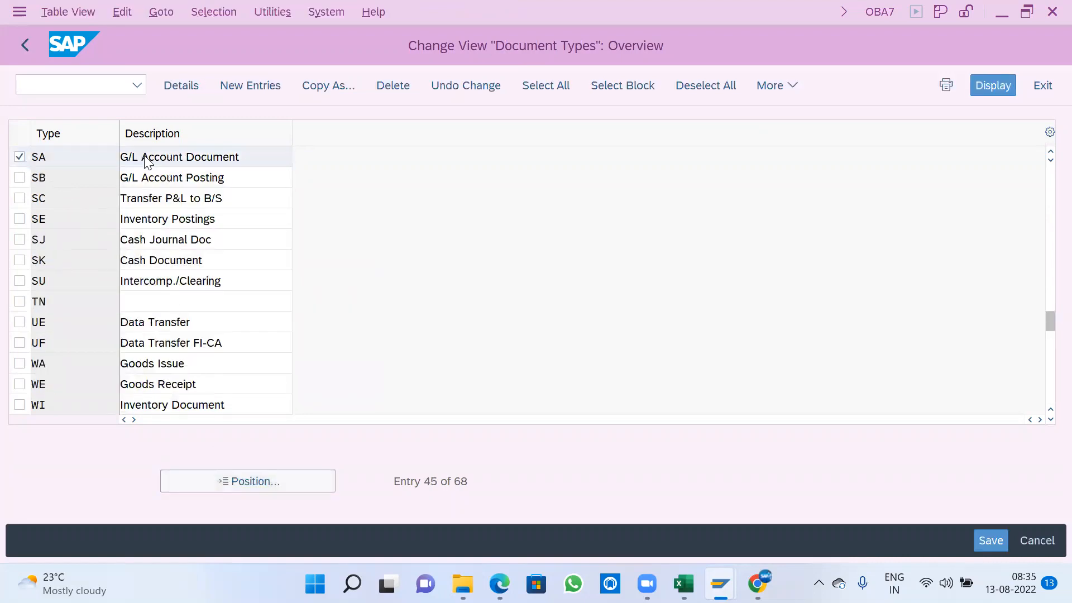
- Open the details of document type SA and examine its description, properties, allowed account types and control data
double_click(144, 157)
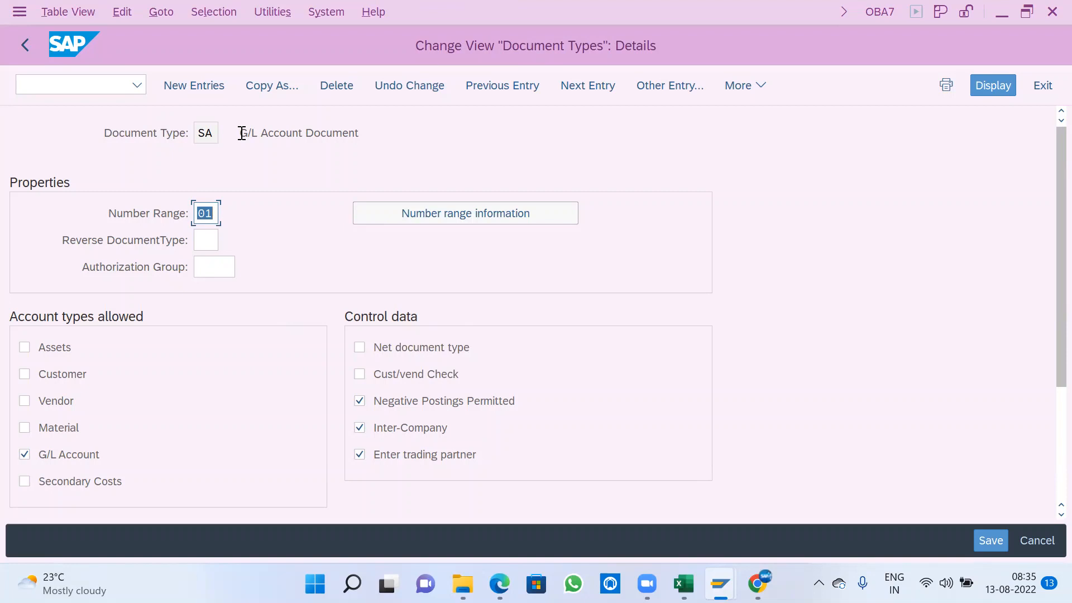
drag(241, 132, 383, 136)
click(383, 136)
scroll(150, 391, down, 1)
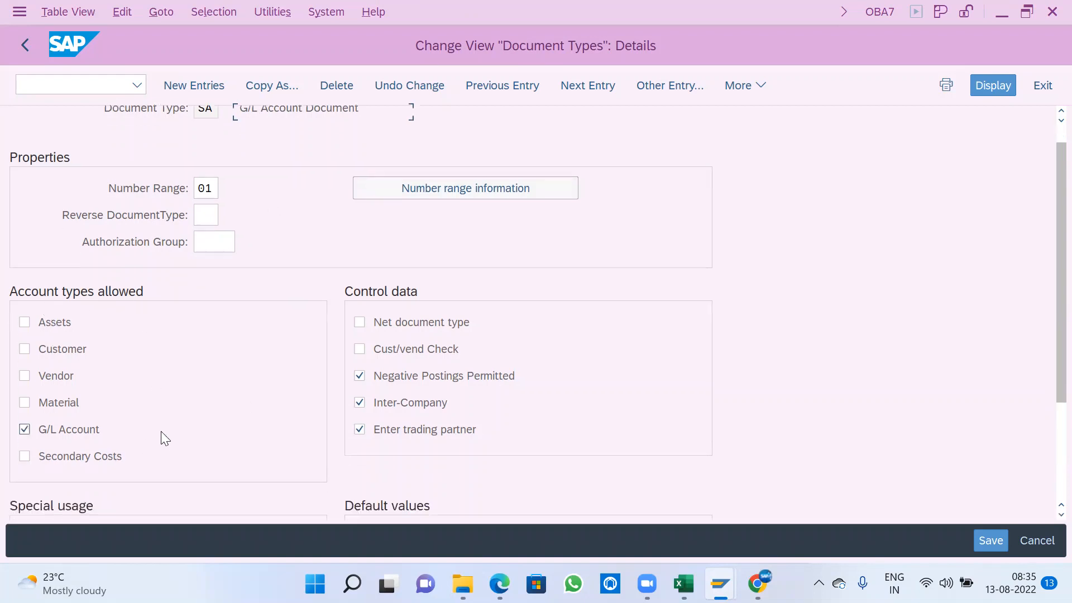
scroll(169, 438, down, 3)
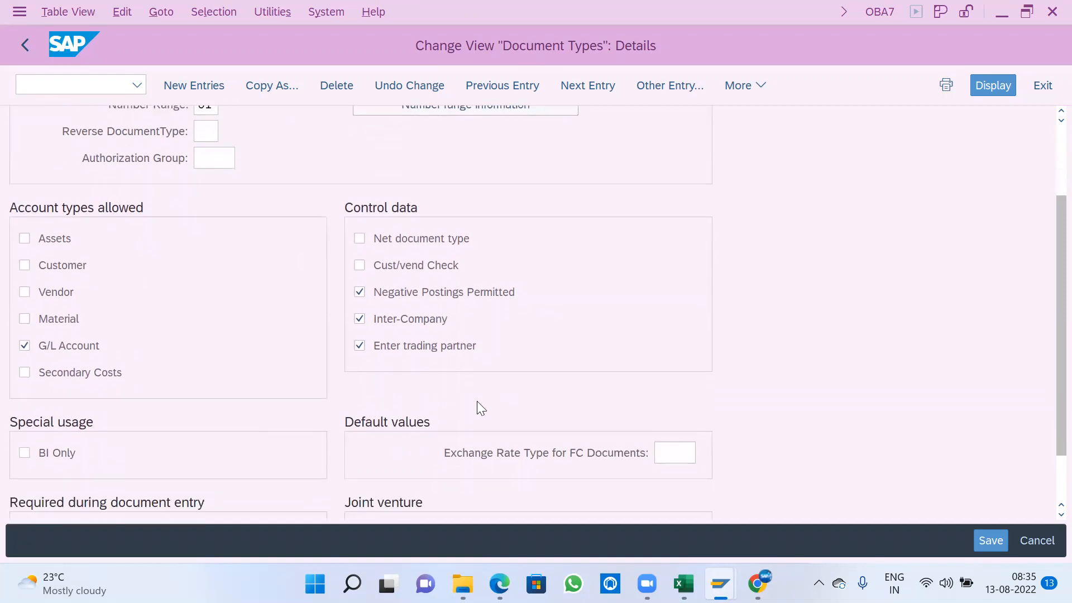
scroll(472, 403, up, 1)
scroll(469, 400, up, 2)
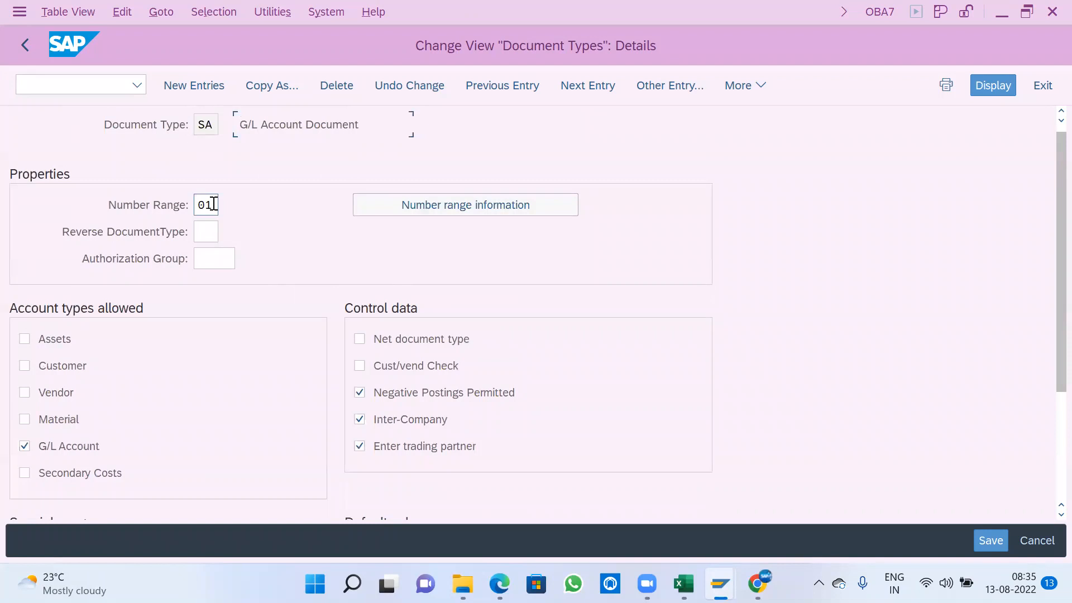
- From the number range information of document type SA, open the intervals of company code A100 for editing
drag(214, 203, 198, 203)
click(442, 206)
click(206, 205)
click(434, 206)
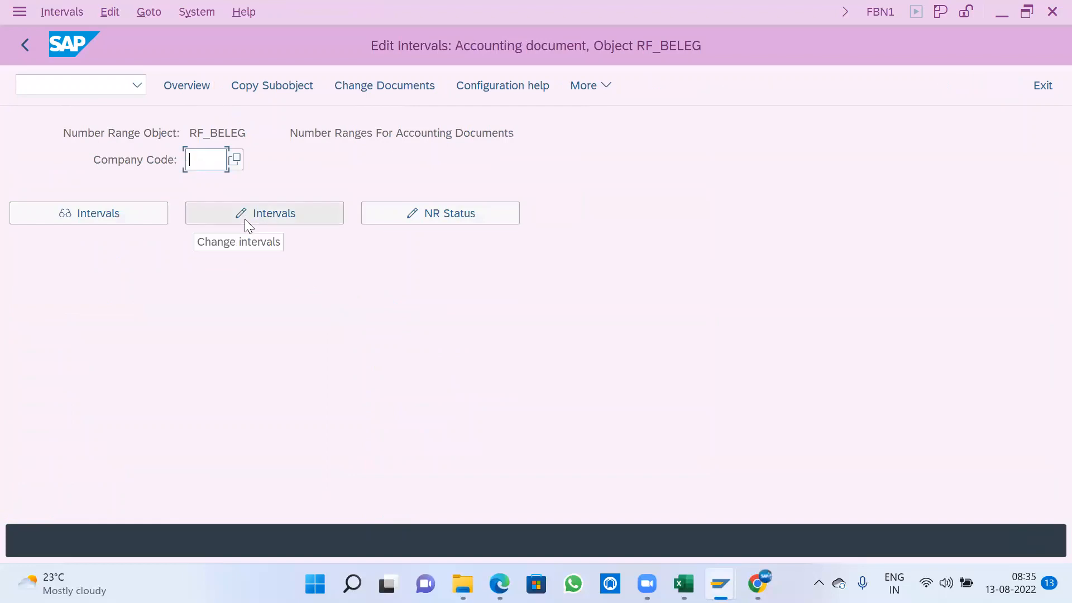
text(A100)
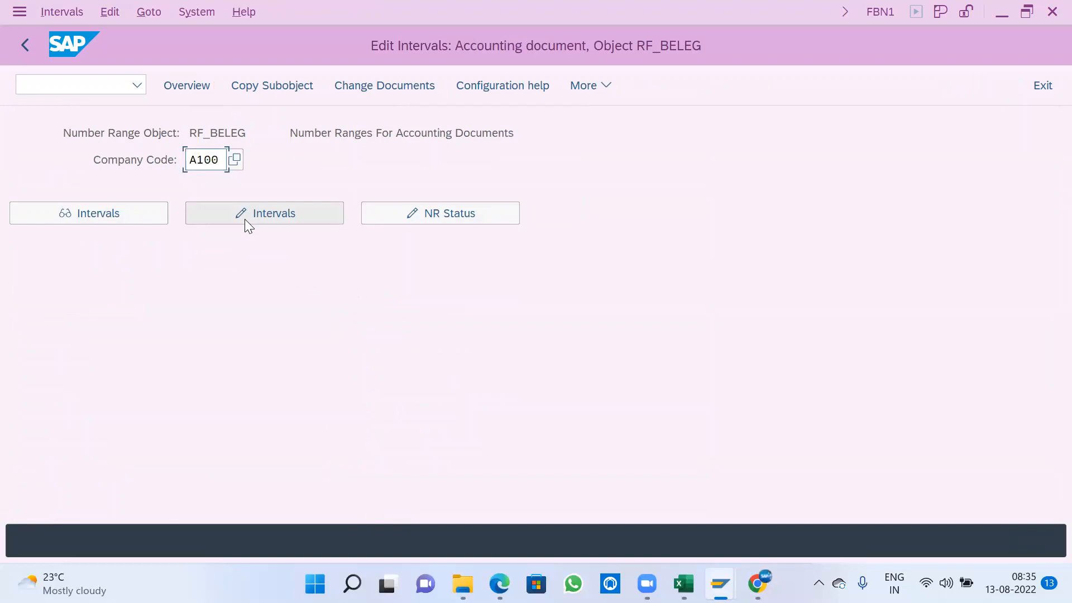
click(247, 214)
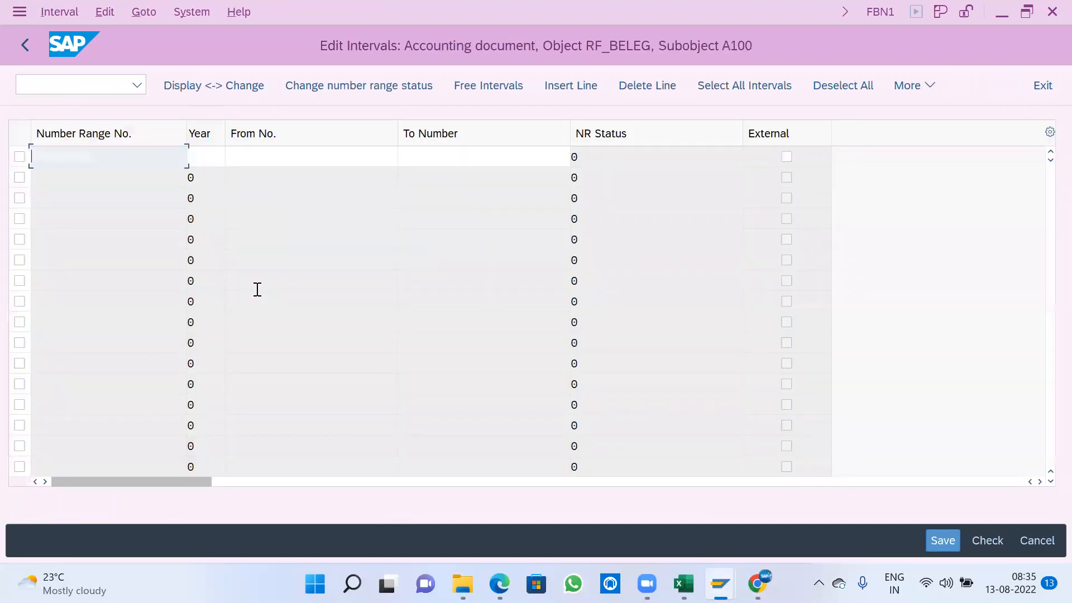
text(01)
key(Tab)
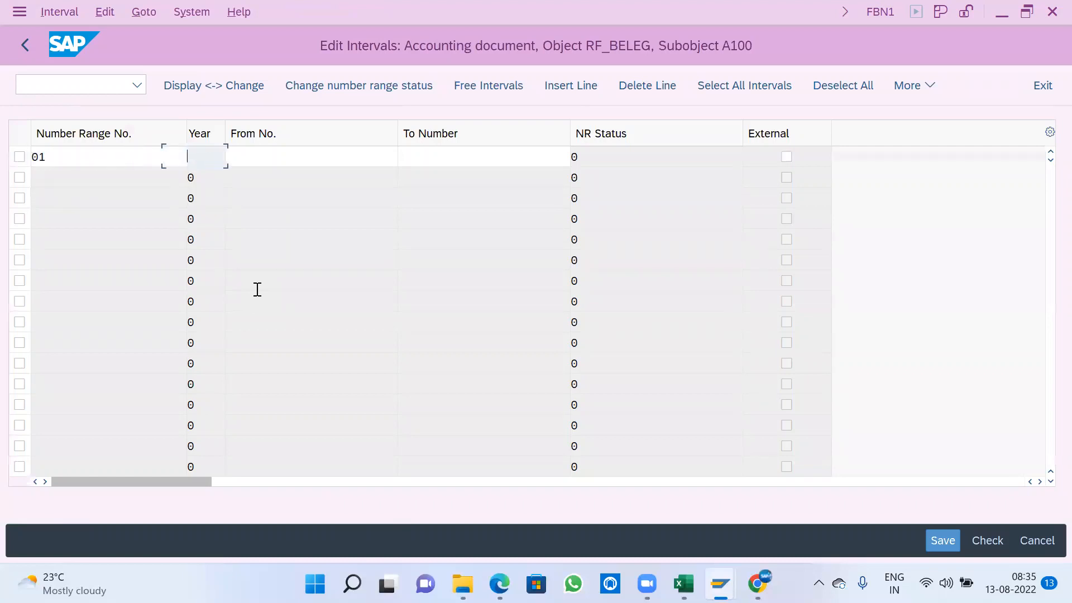
text(2022)
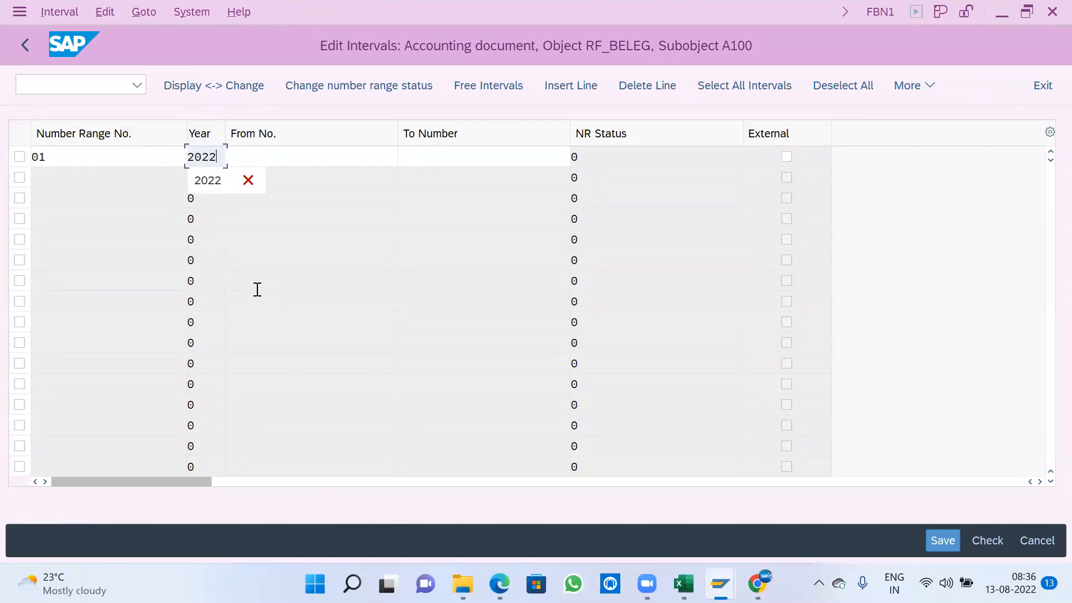
key(Tab)
text(0)
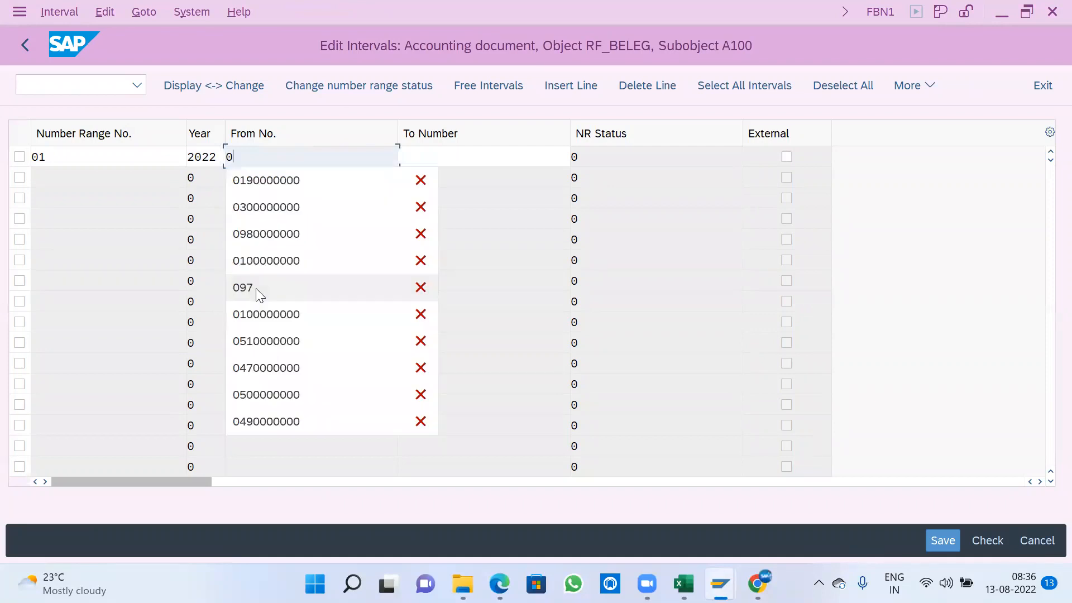
text(100000000)
key(Tab)
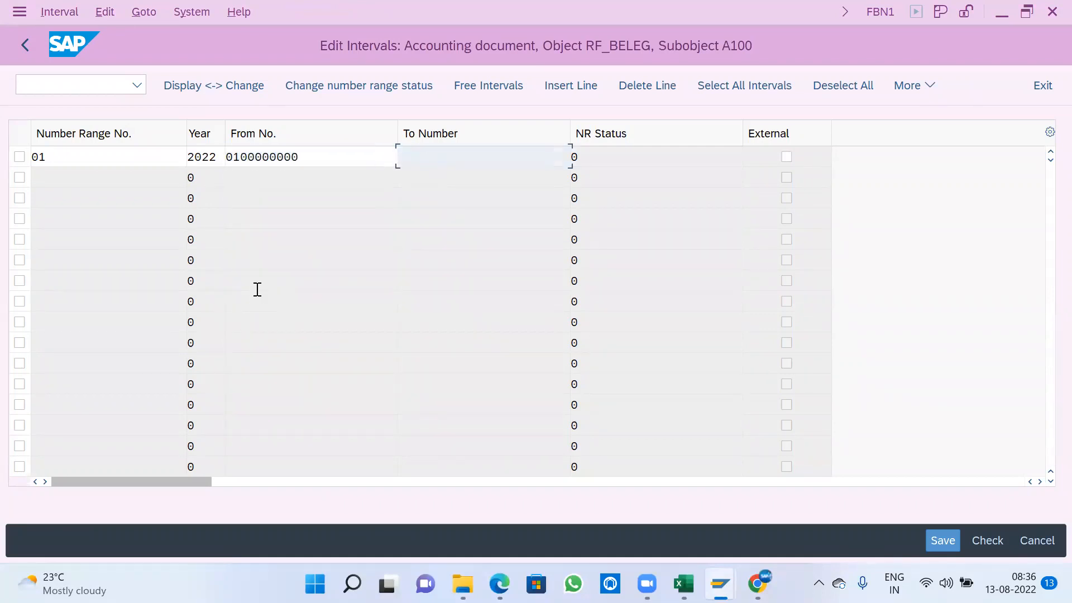
text(0109999999)
key(Return)
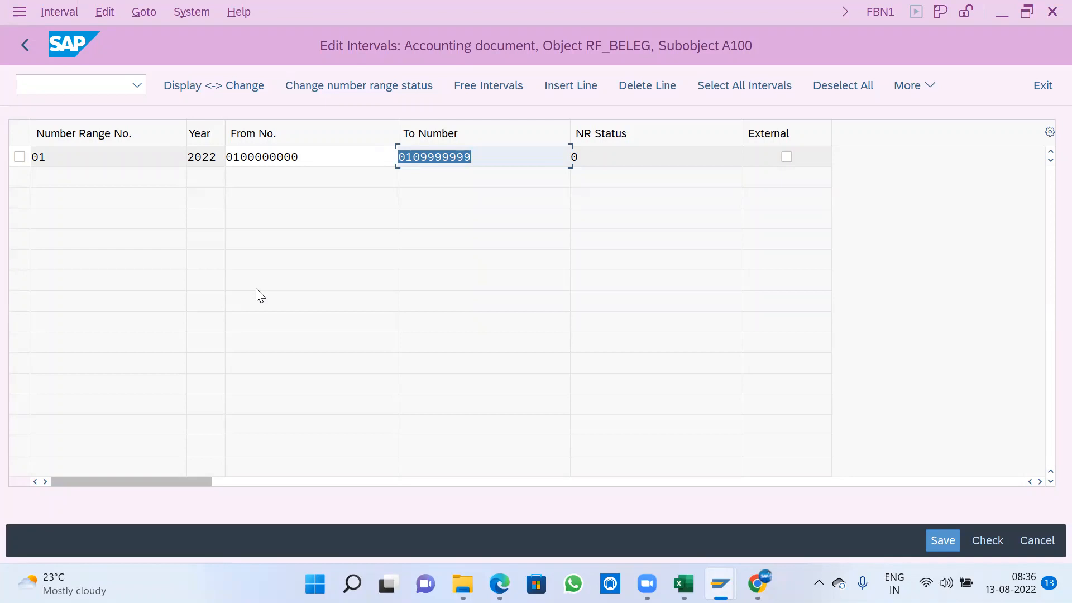
- Check the entries of interval 01, save the intervals and acknowledge the transport notice
drag(51, 158, 20, 157)
click(233, 156)
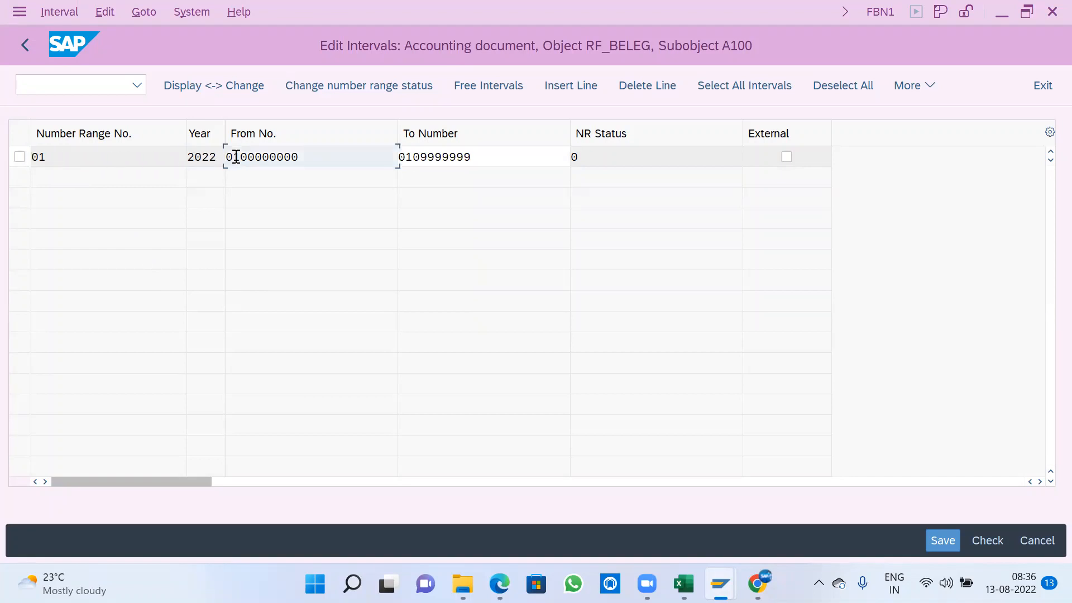
click(409, 157)
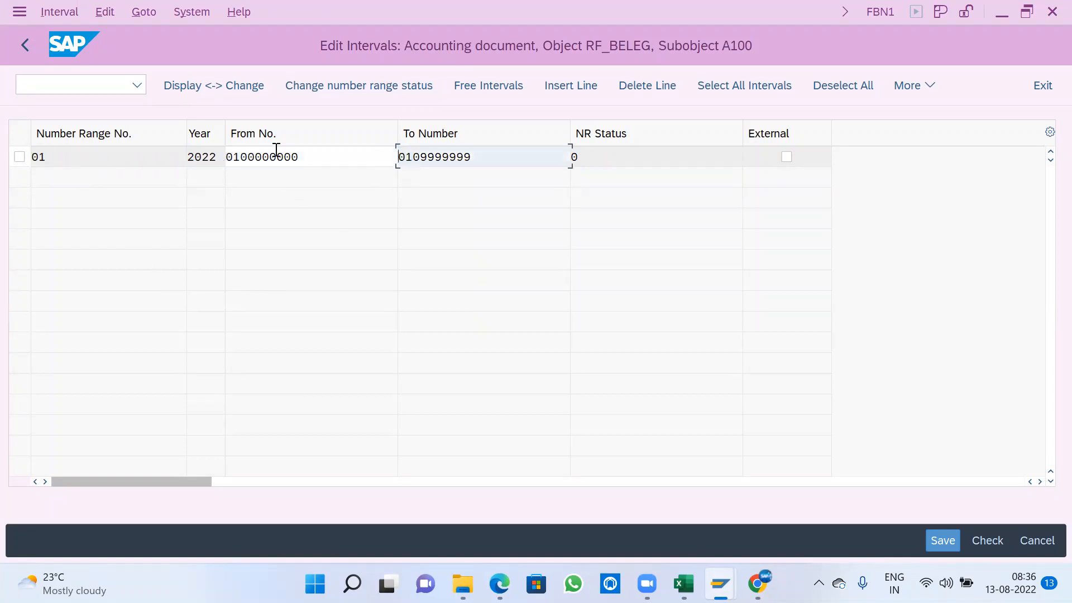
drag(56, 159, 6, 154)
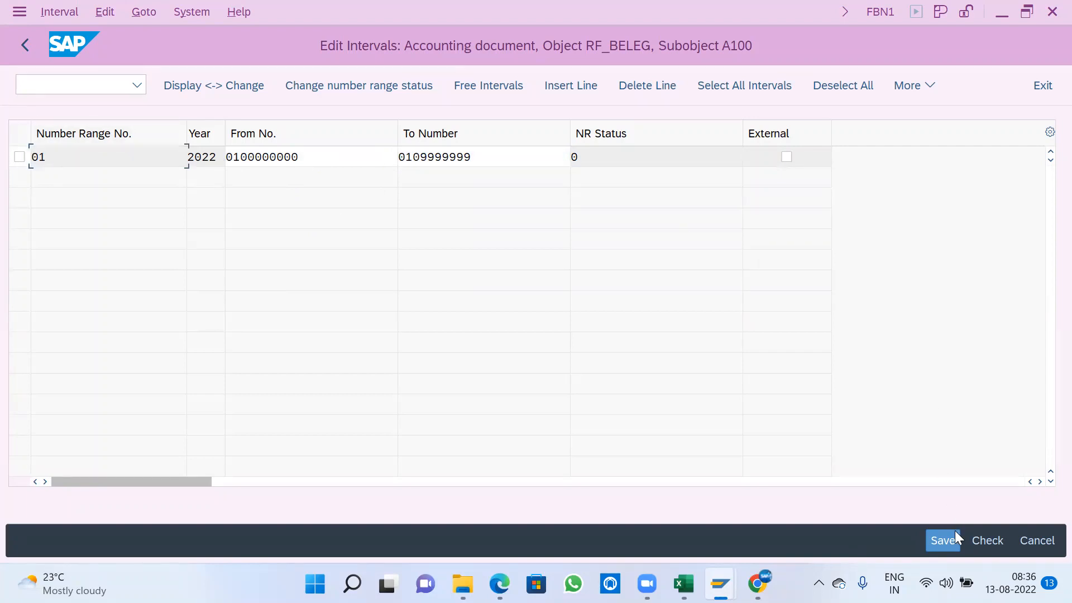
click(926, 532)
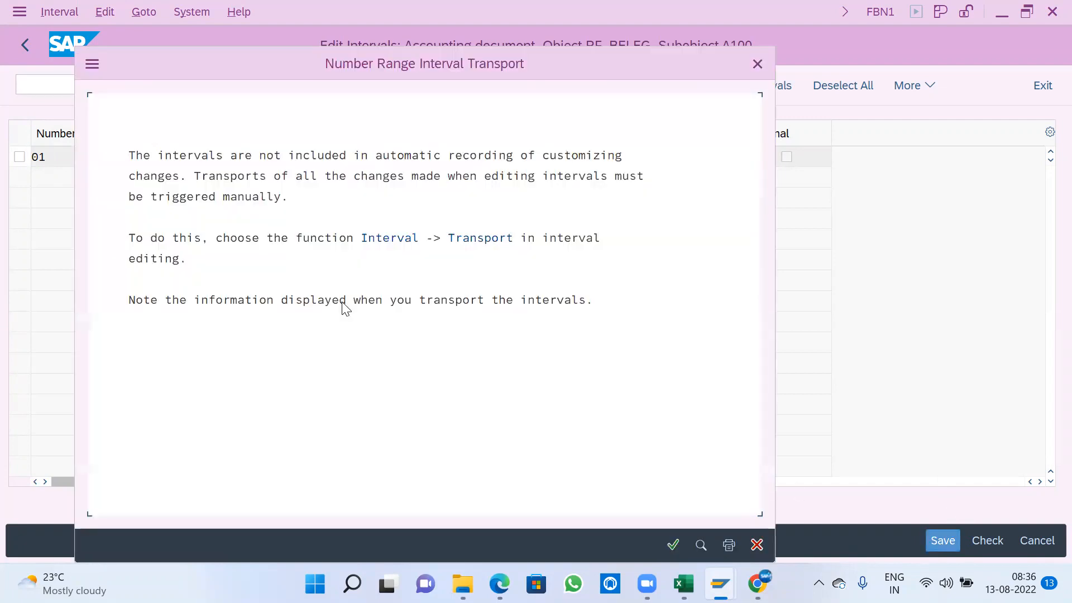
click(673, 546)
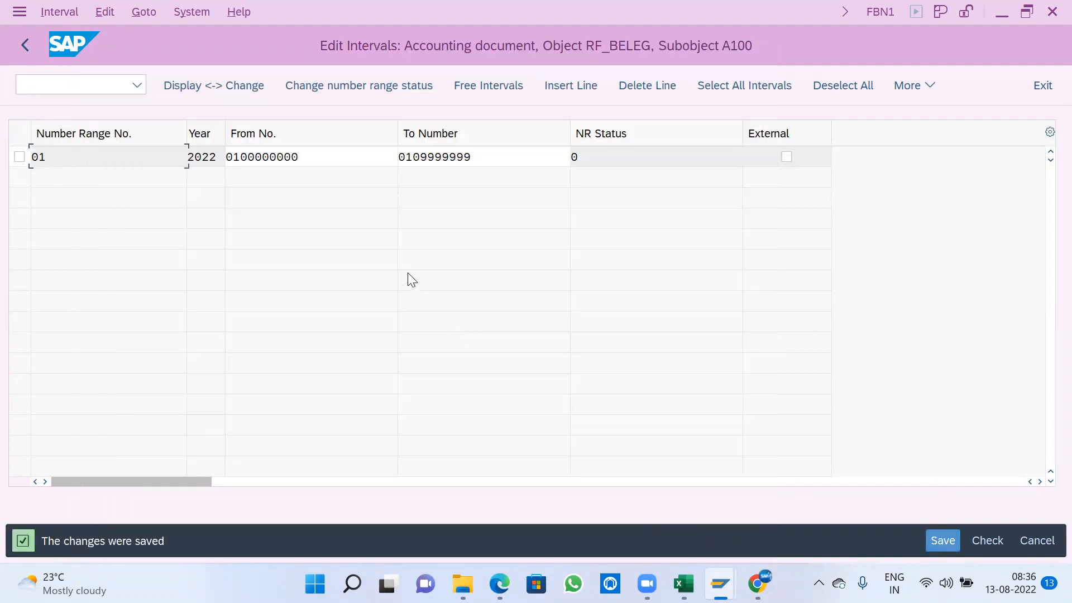
- Return to the document types list and open the details of document type WA, Goods Issue
click(24, 44)
click(25, 44)
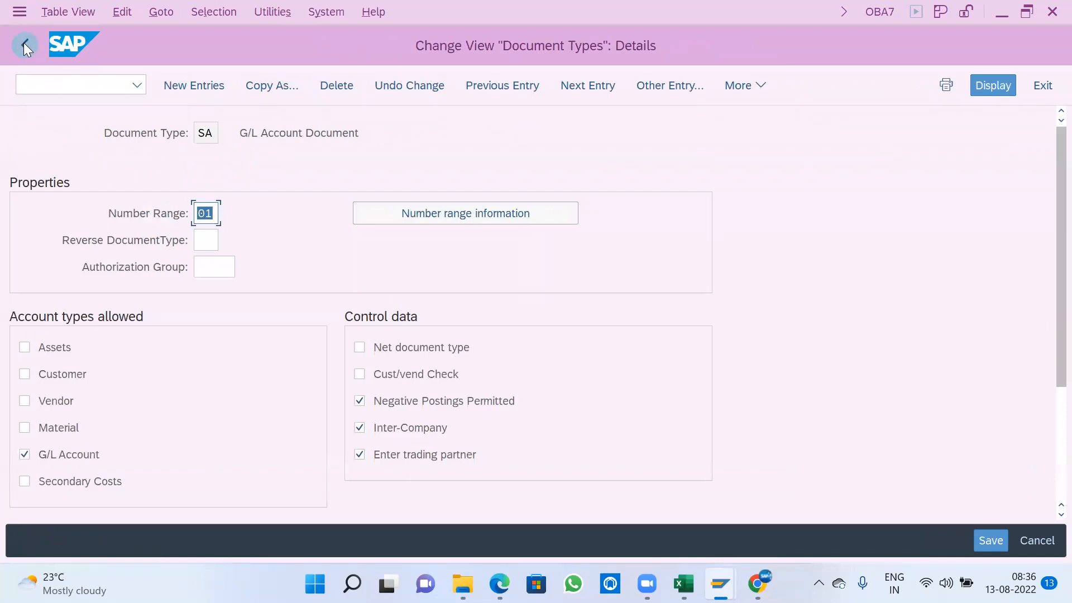
click(24, 44)
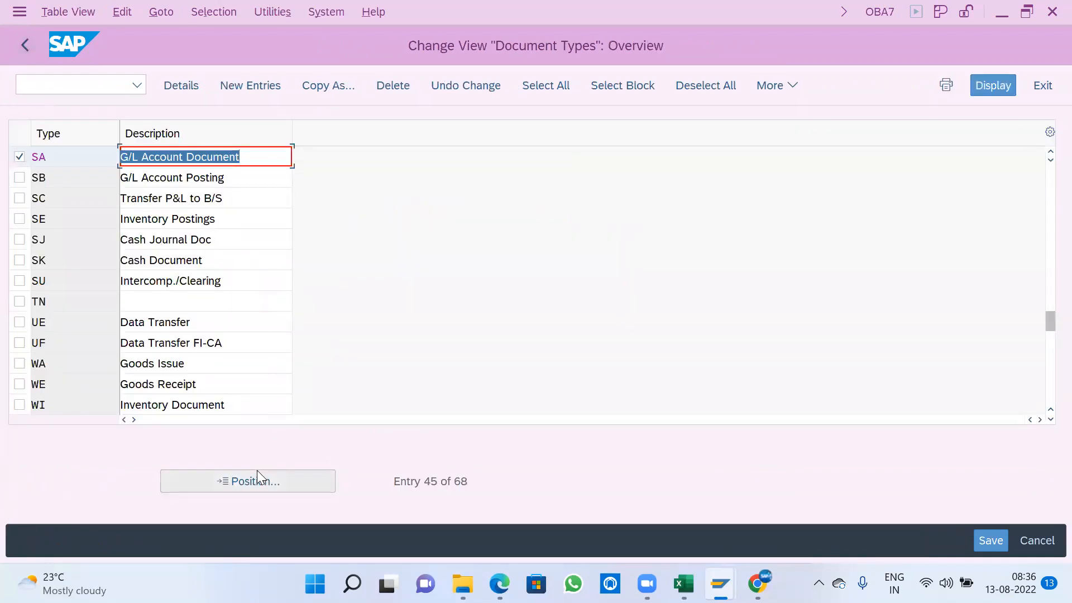
click(20, 363)
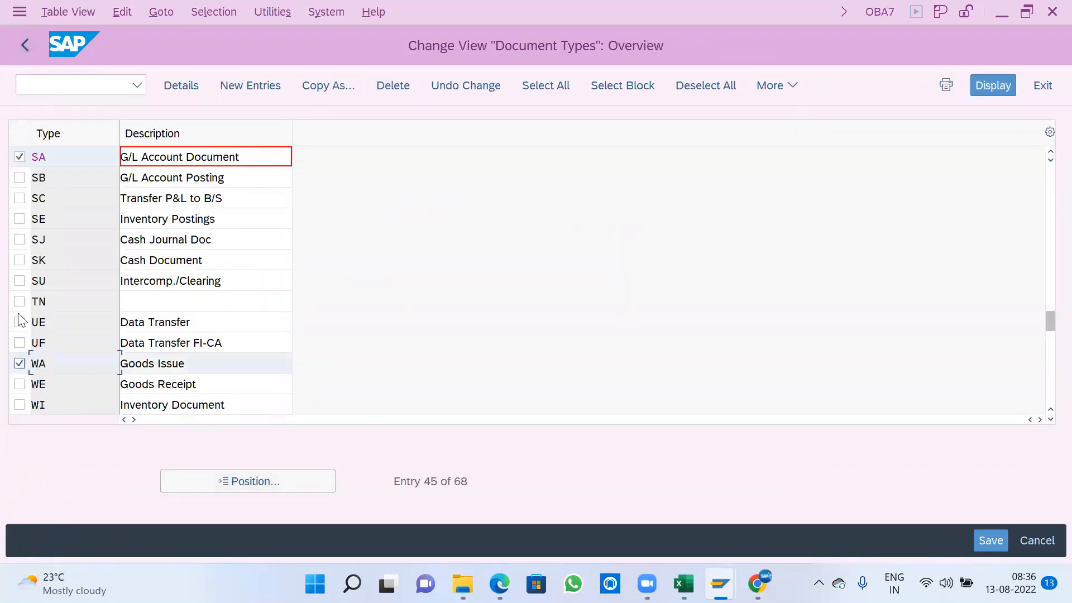
click(243, 370)
scroll(243, 372, down, 2)
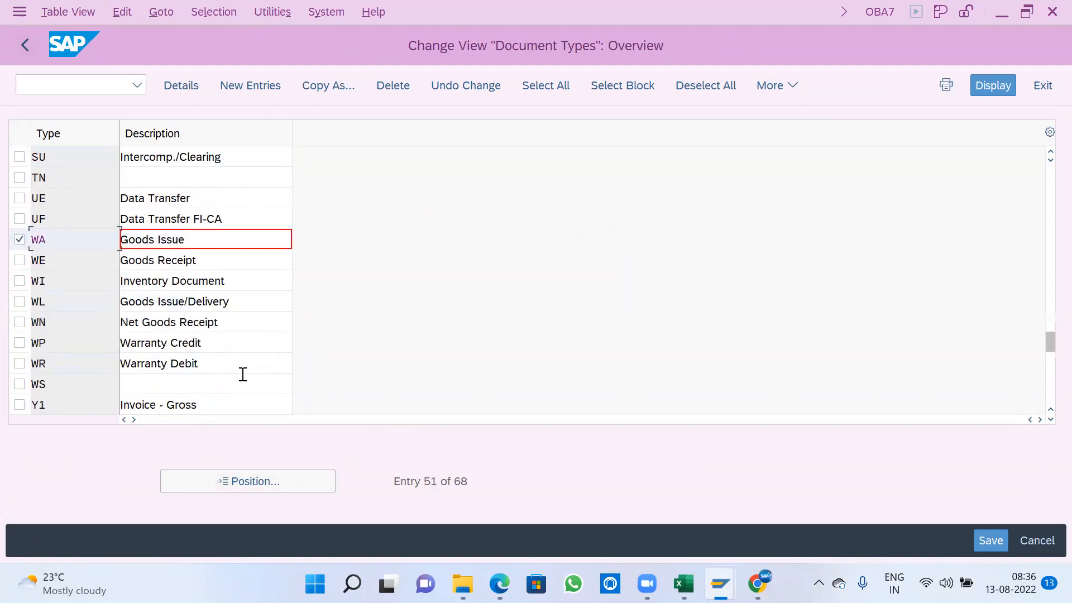
double_click(199, 242)
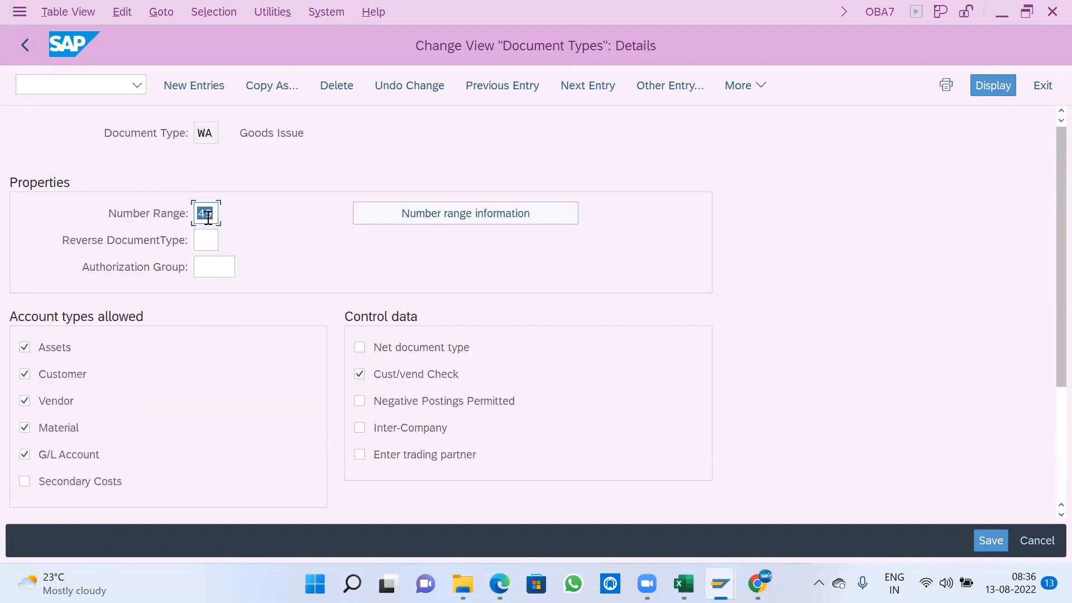
- From the number range information of document type WA, open company code A100's intervals for editing
click(403, 217)
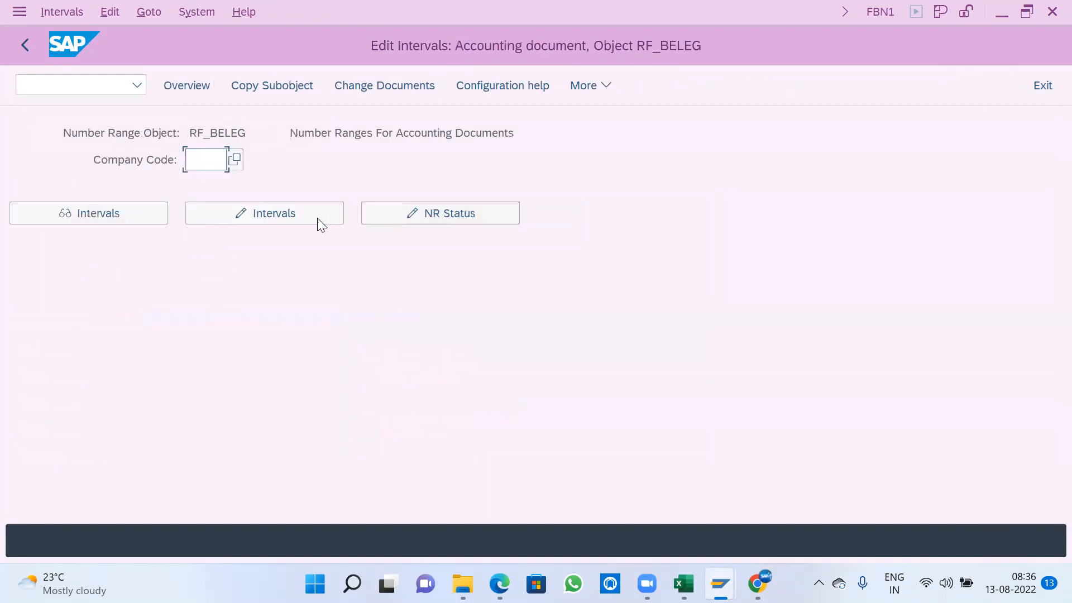
click(221, 167)
click(211, 183)
click(220, 216)
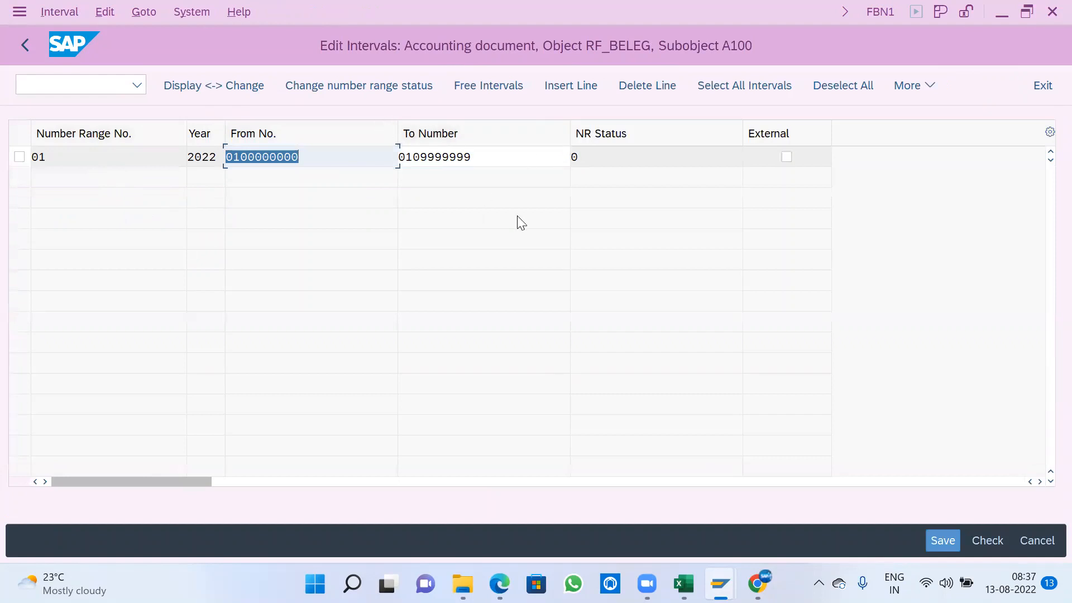
- Insert a new interval line with number range 49 and year 2022
click(560, 85)
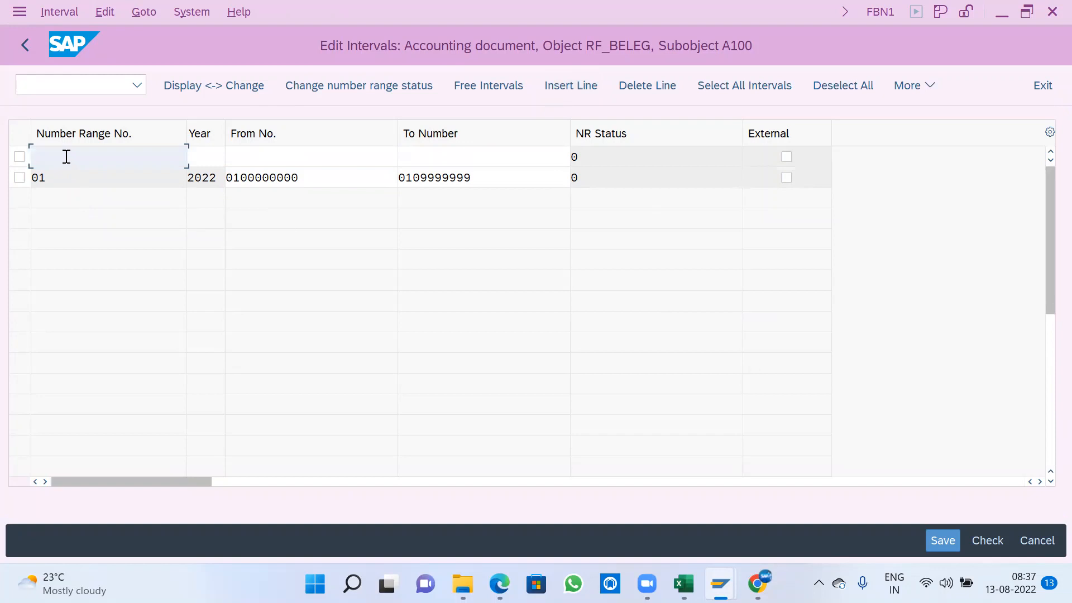
text(49)
key(Tab)
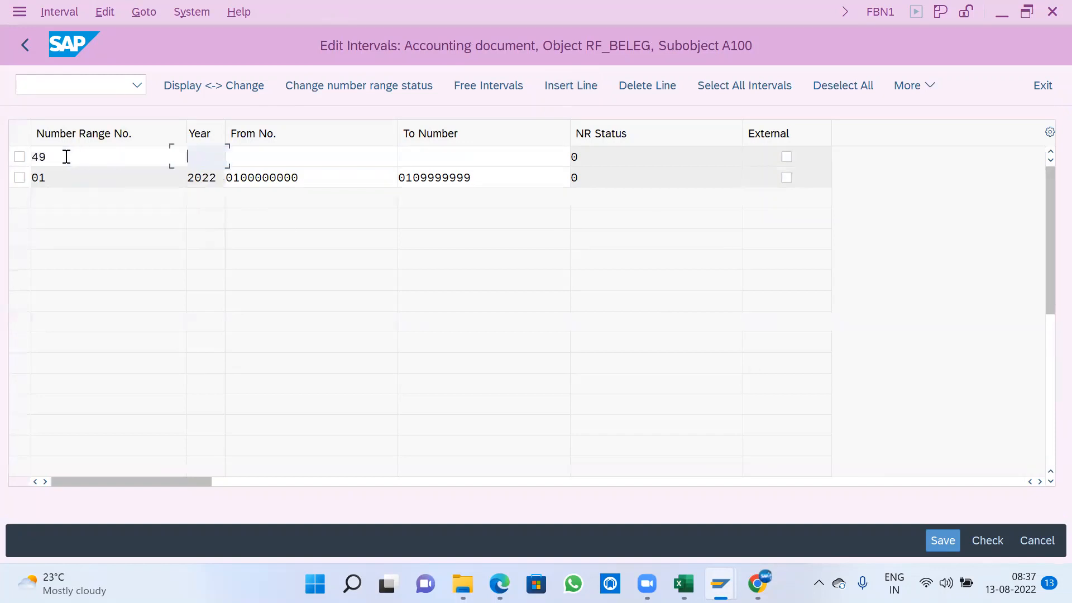
text(2022)
key(Tab)
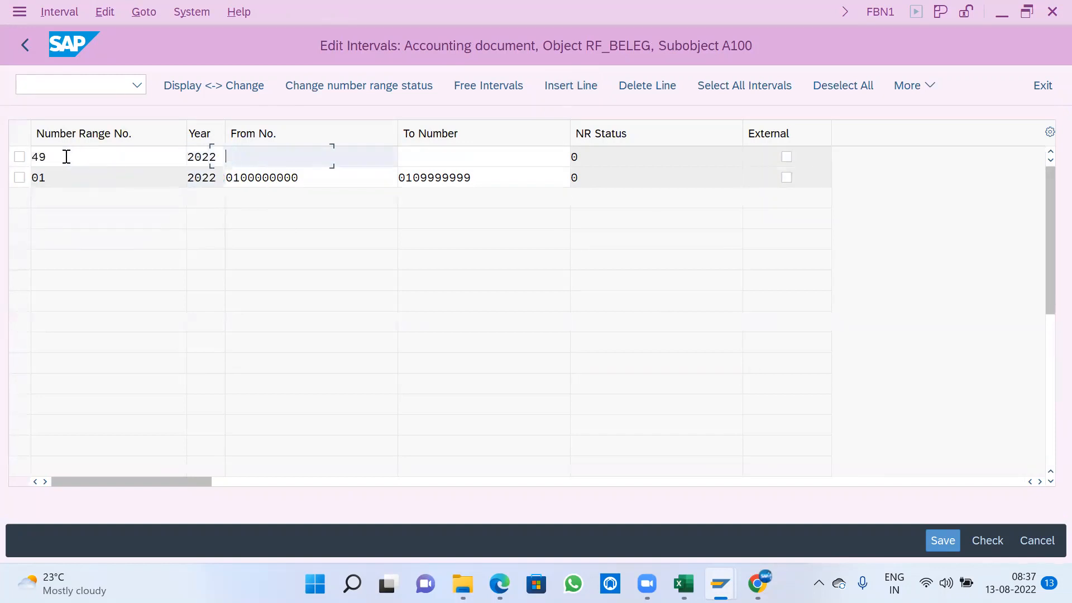
text(04)
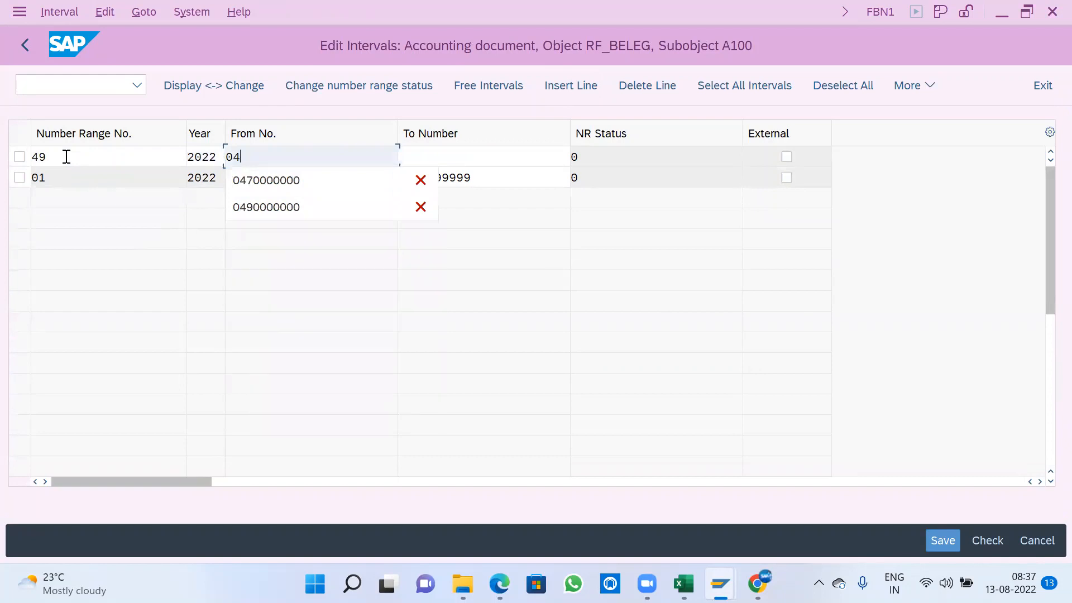
key(BackSpace)
key(BackSpace)
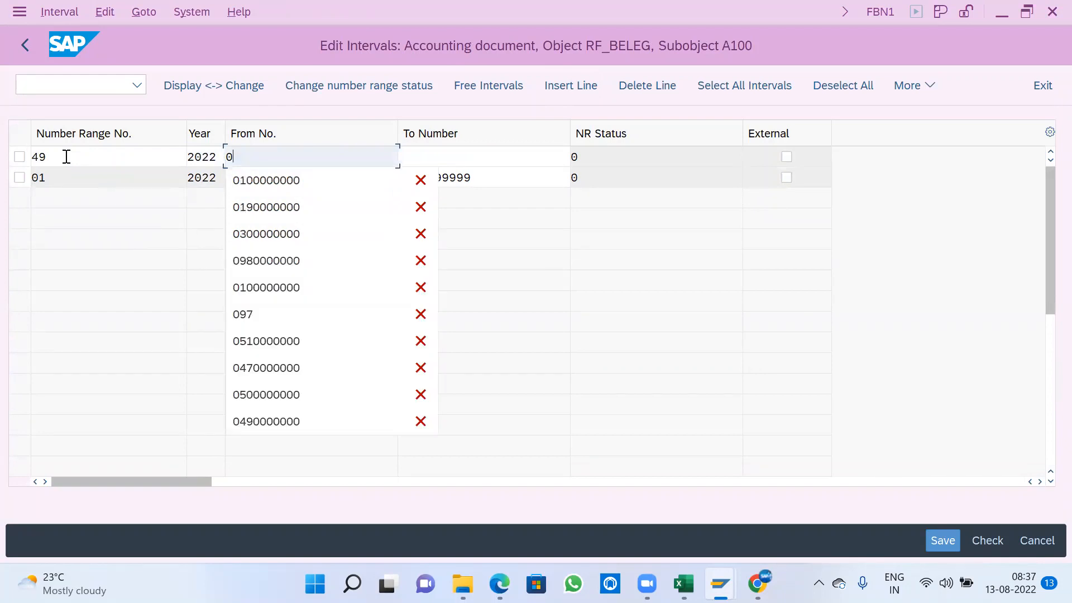
text(4900000000)
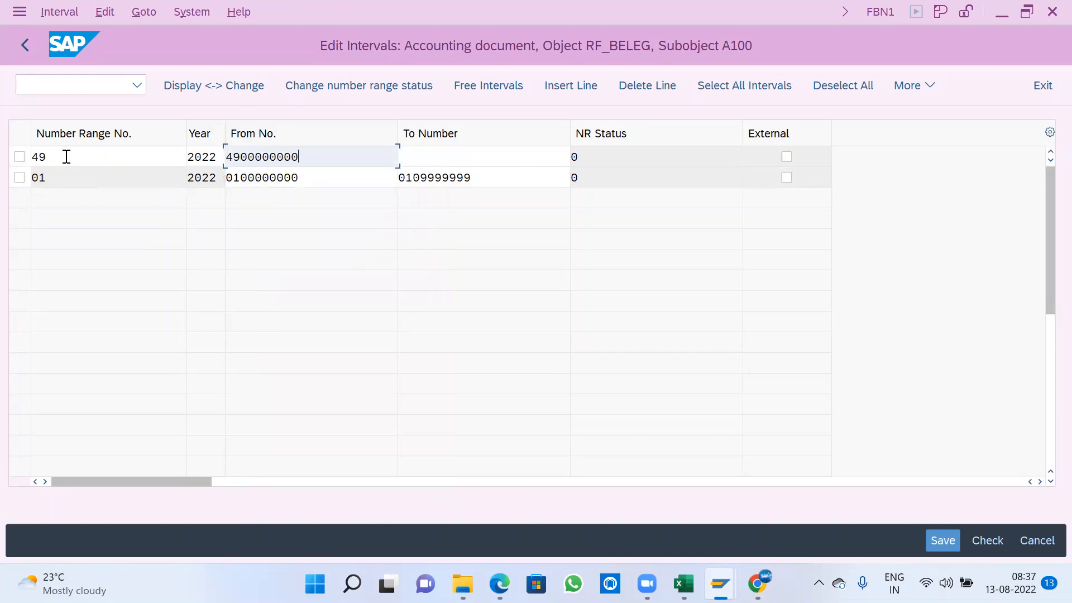
key(Tab)
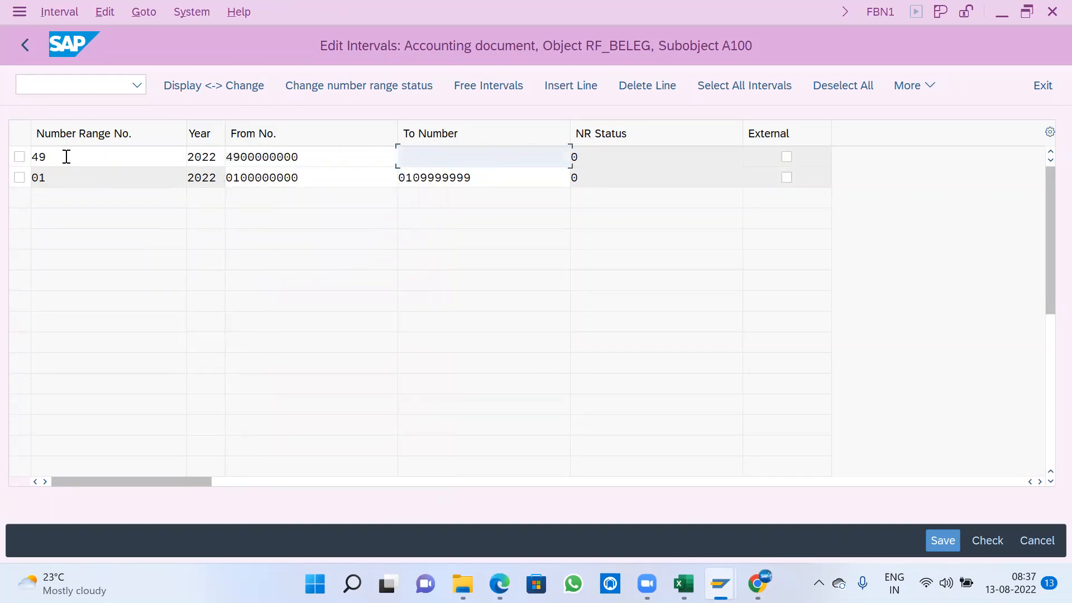
text(4909999999)
key(Return)
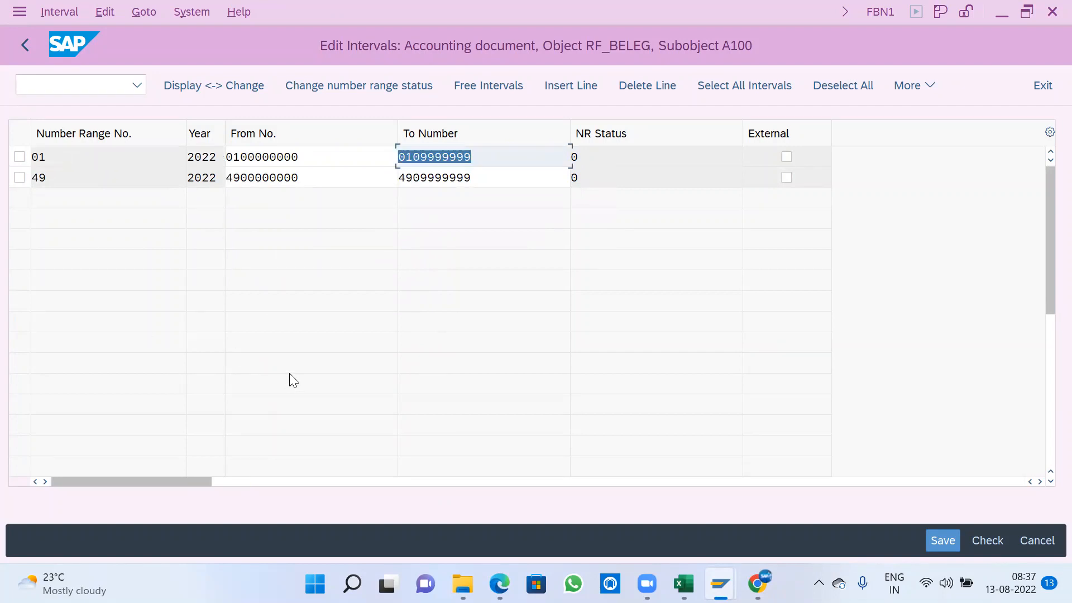
click(233, 178)
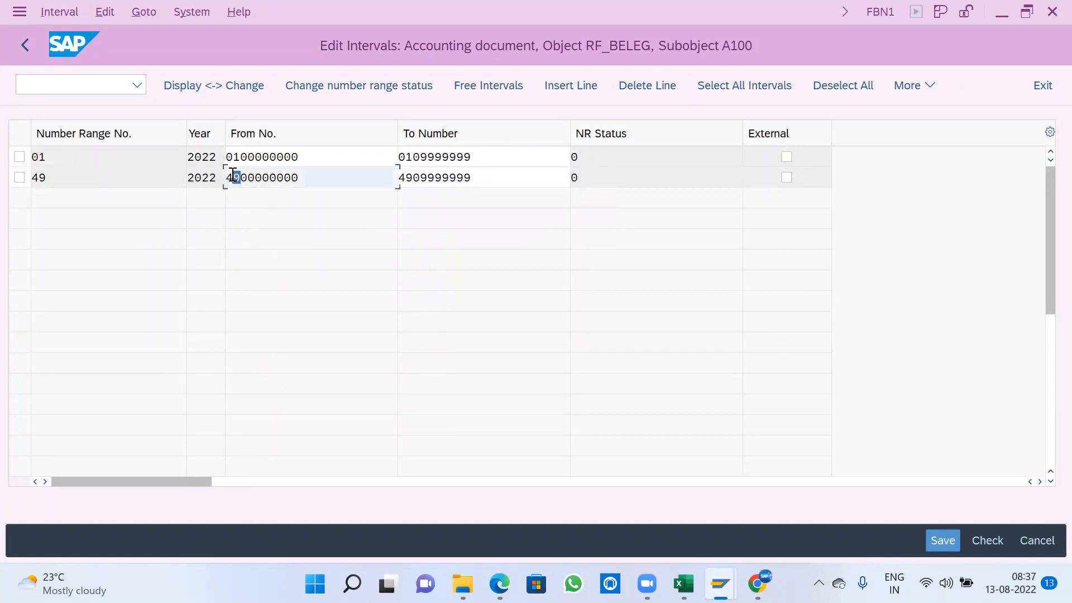
click(414, 178)
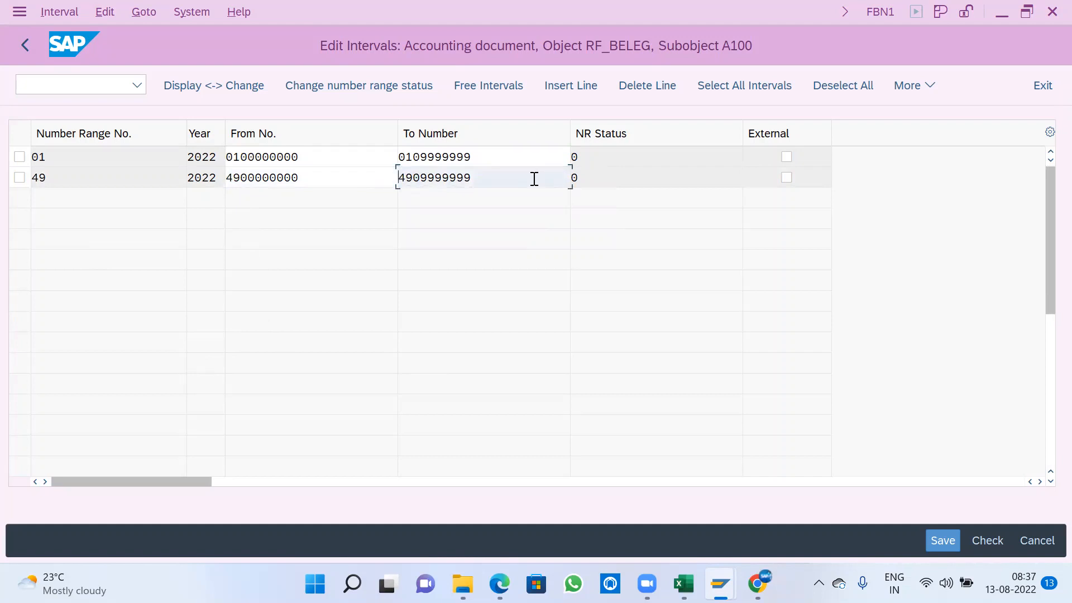
drag(473, 178, 11, 188)
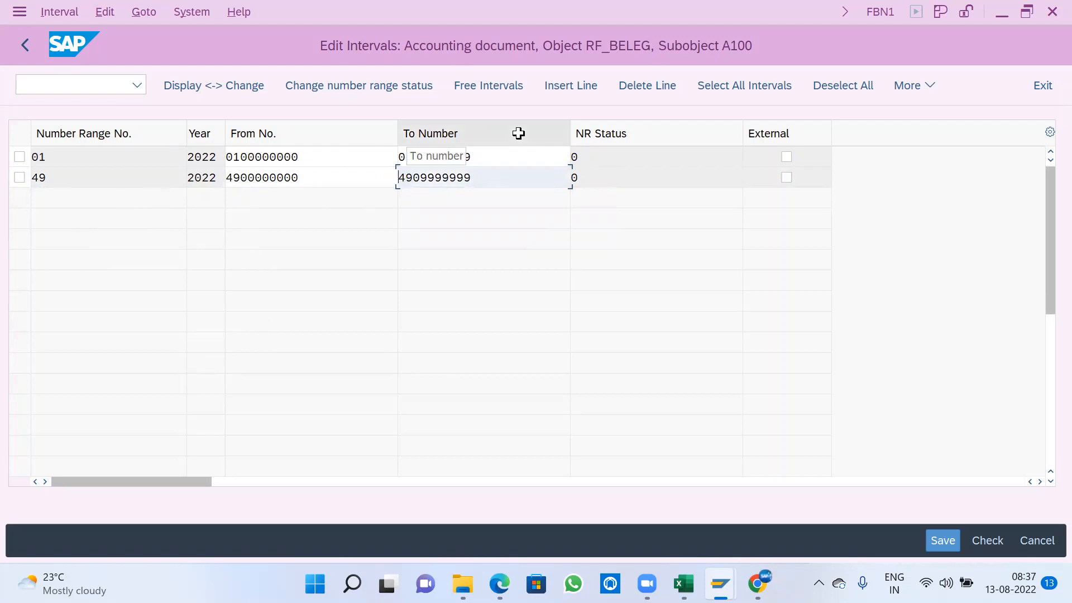
- Save company code A100's number range intervals, accept the transport notice and return to the document types list
click(934, 540)
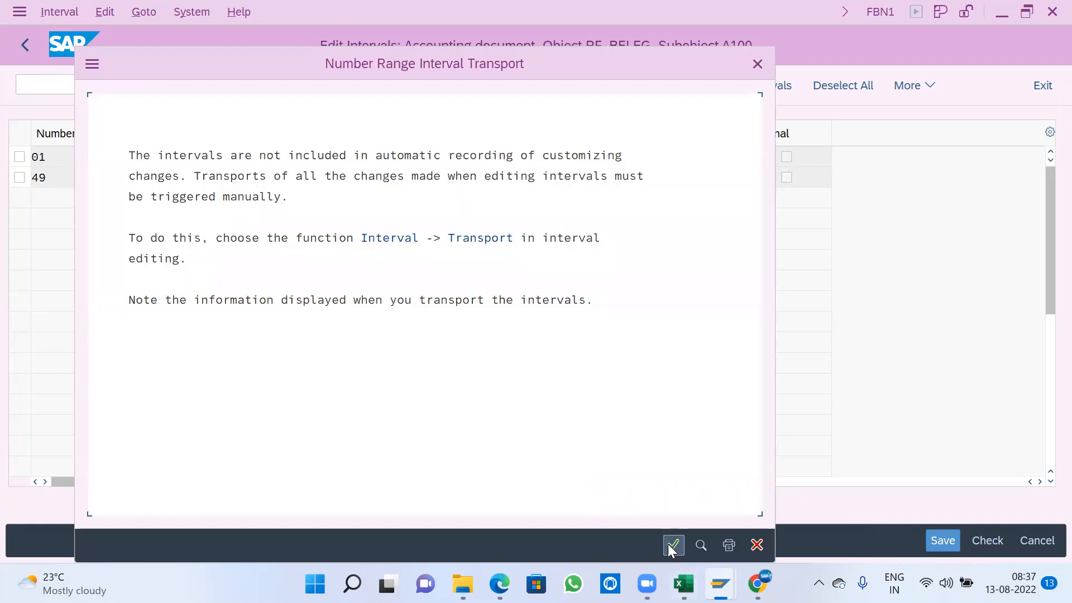
click(674, 545)
click(22, 44)
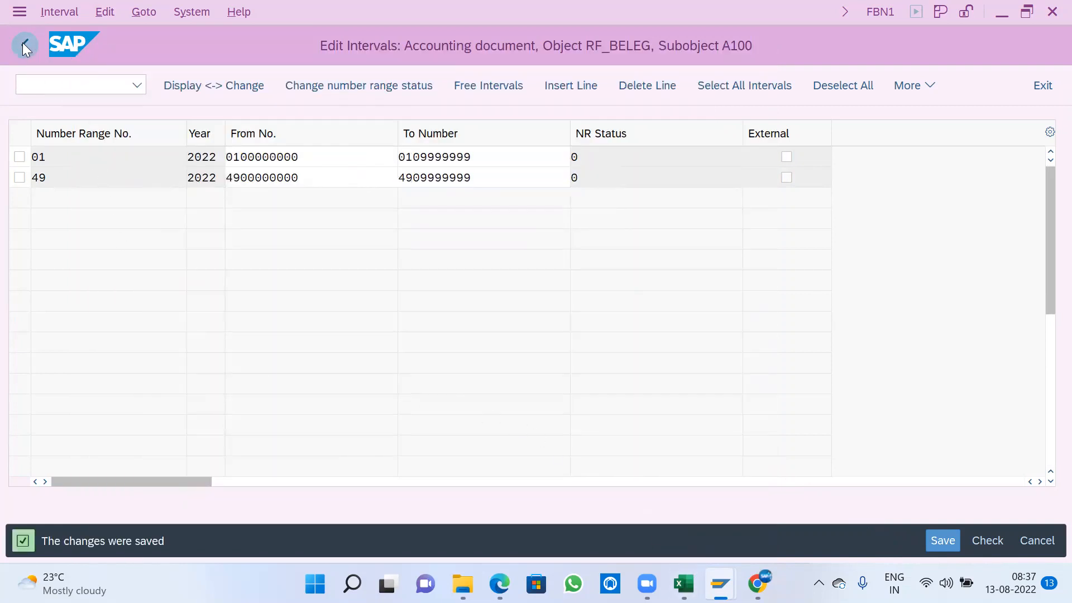
click(23, 43)
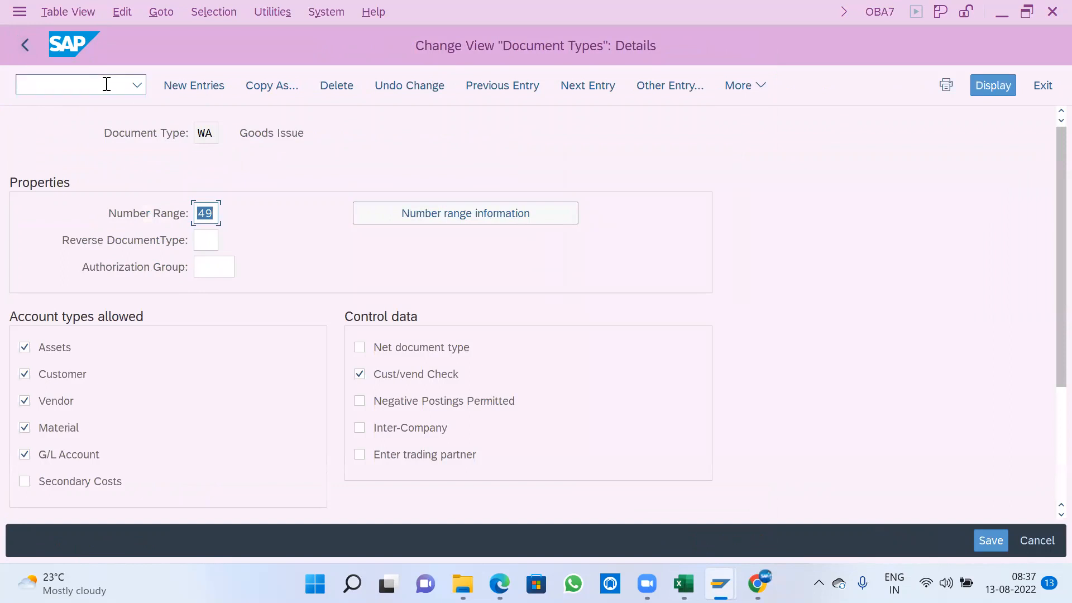
click(27, 47)
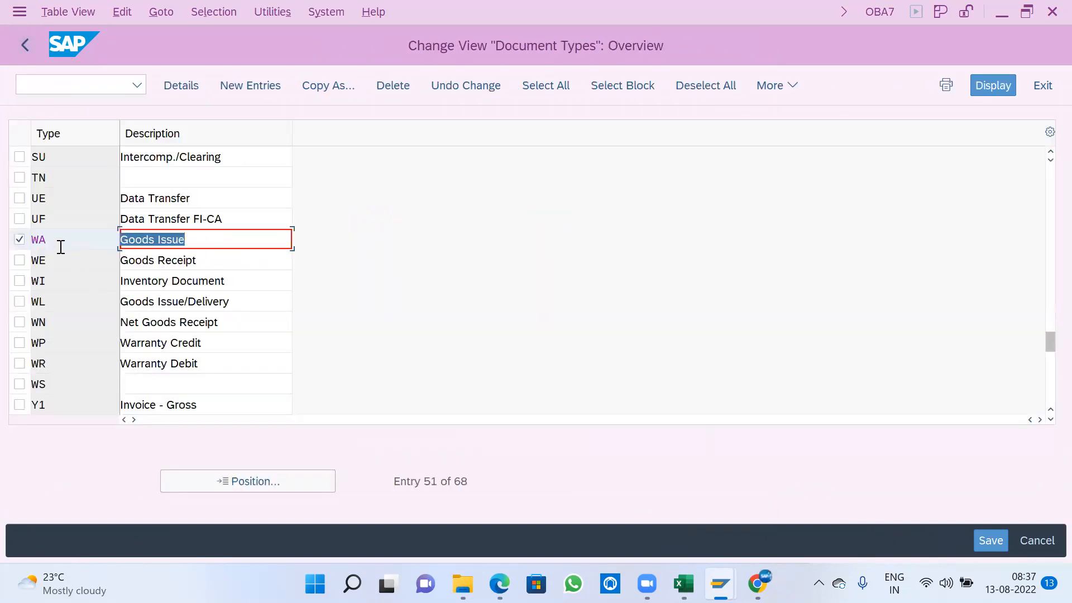
- Position the document types list at ML and open the details of ML Settlement
click(19, 240)
click(261, 476)
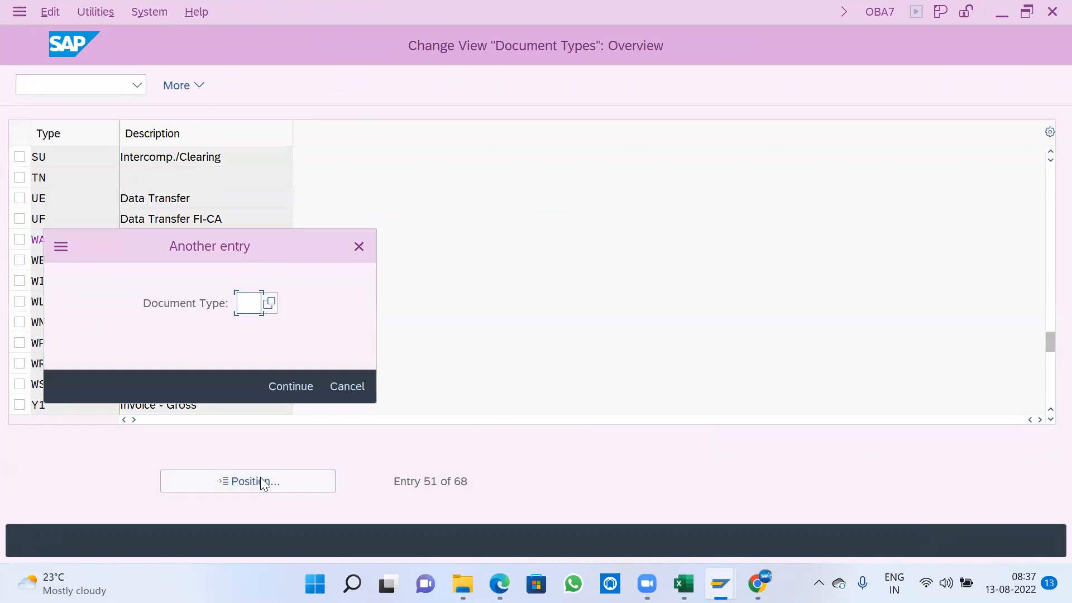
text(ML)
key(Return)
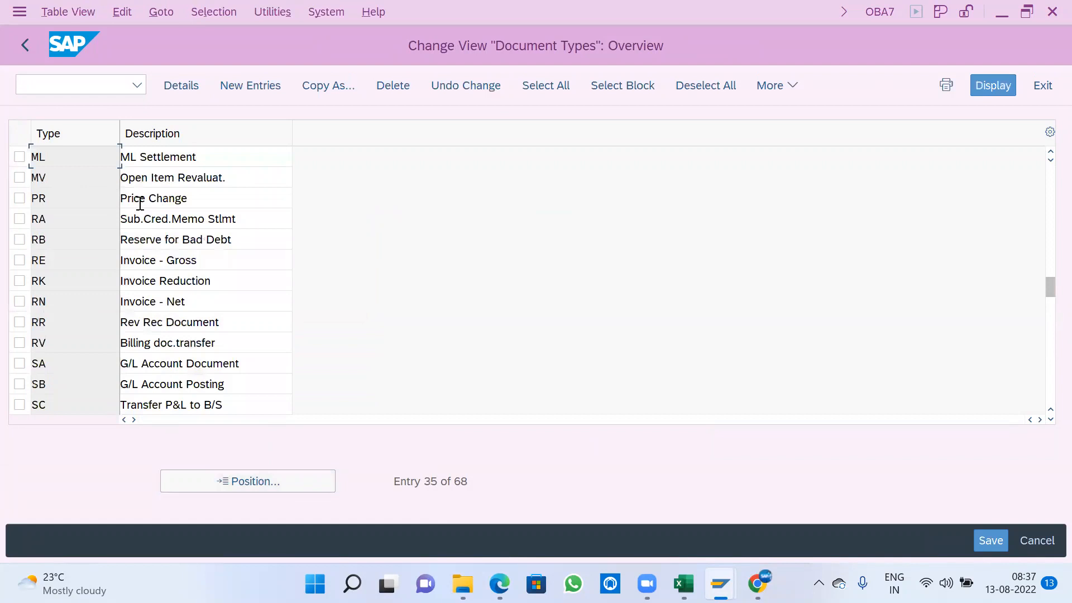
double_click(157, 156)
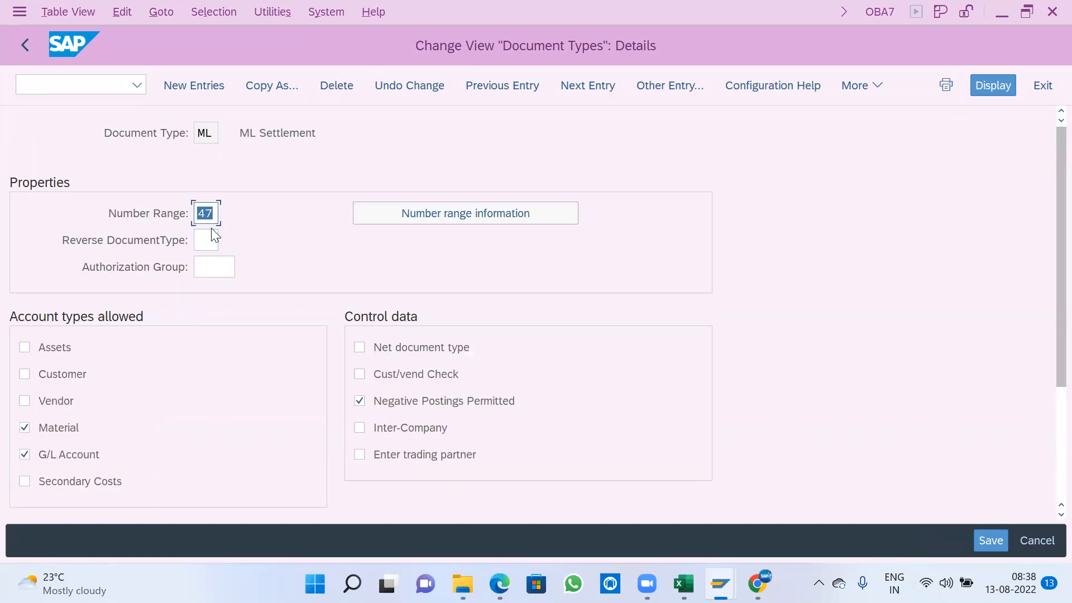
- From the number range information of document type ML, open company code A100's intervals for editing
click(386, 216)
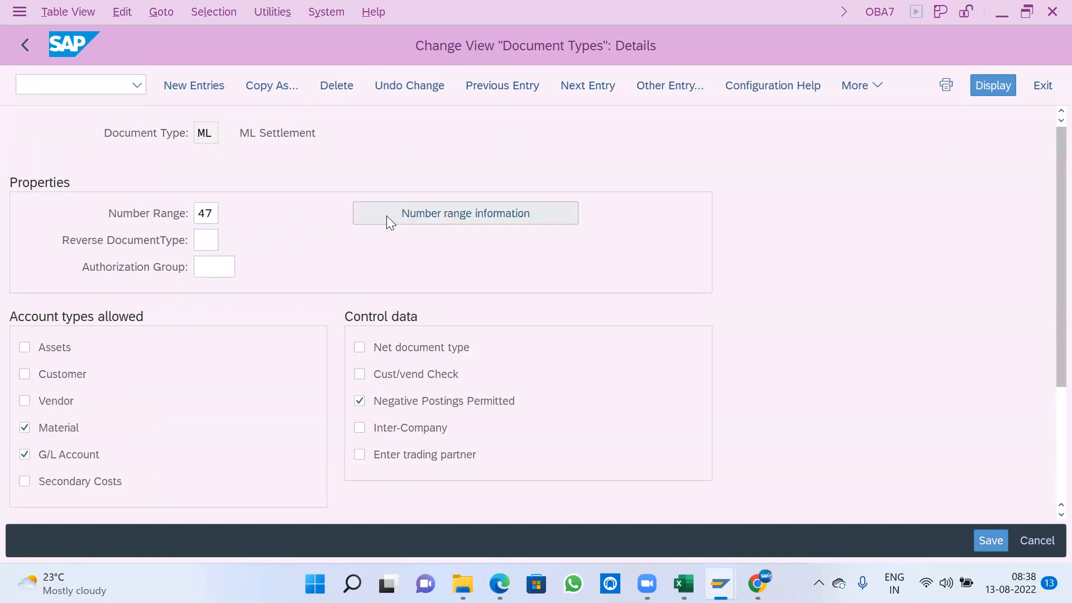
click(212, 163)
click(215, 183)
click(232, 213)
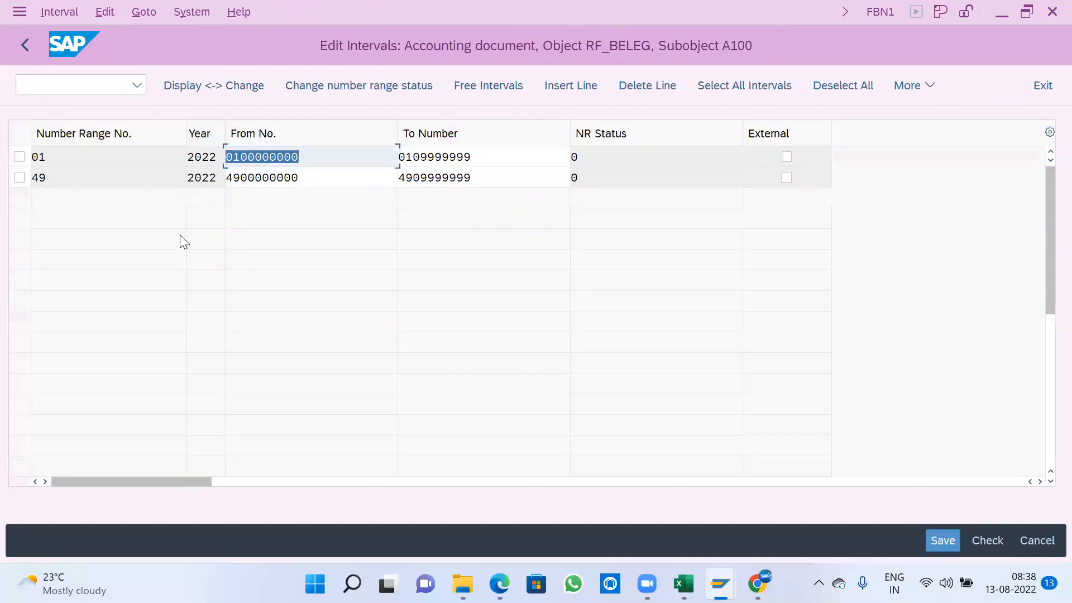
- Insert a new interval line with number range 47 and year 2022
click(575, 86)
text(47)
key(Tab)
text(20)
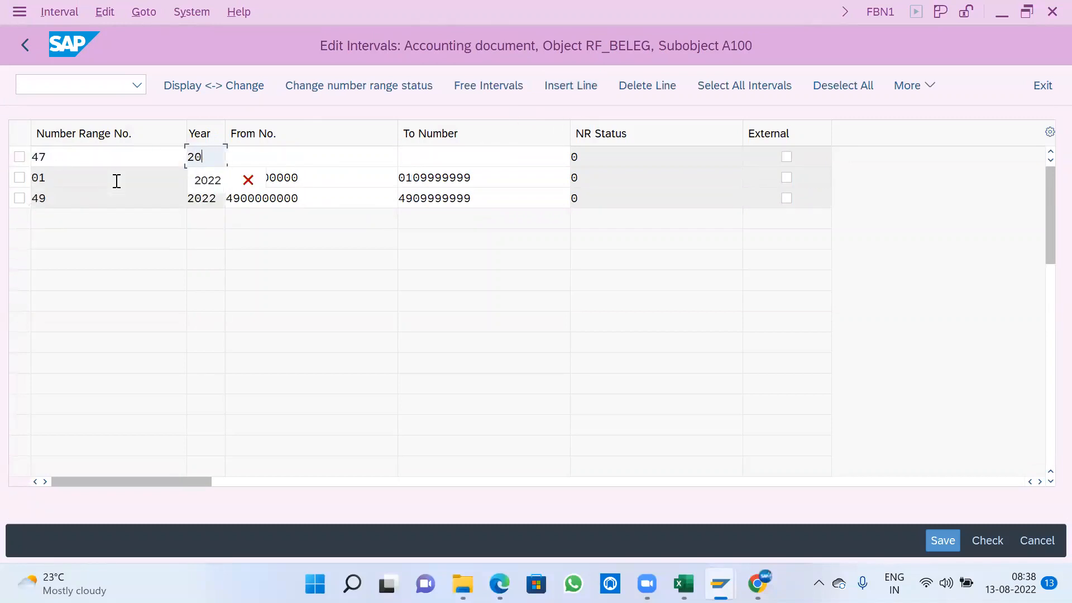
text(22)
key(Tab)
text(4)
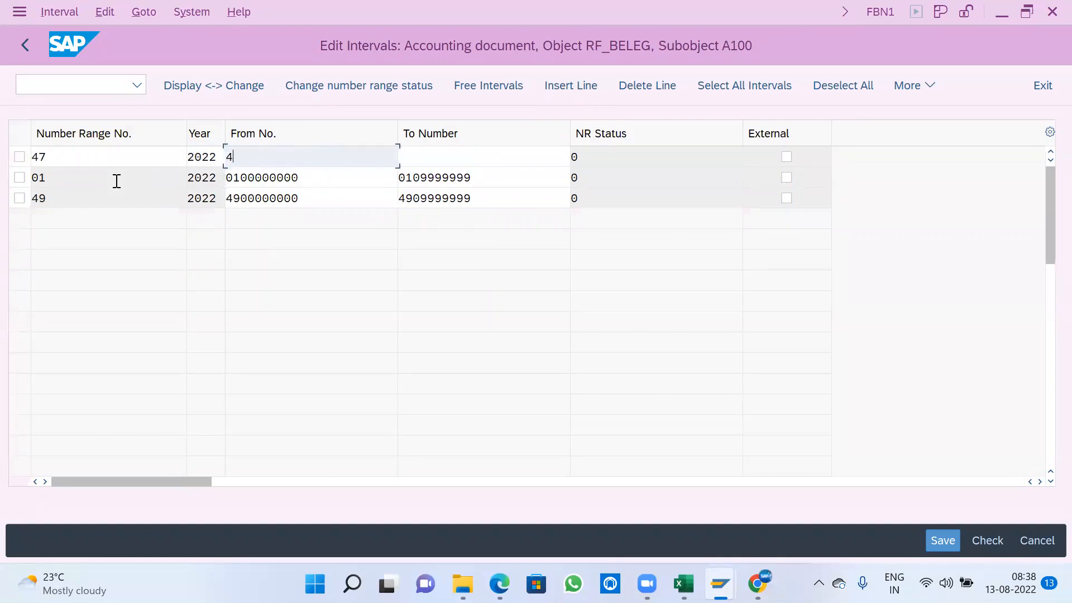
text(700000000)
key(Tab)
text(4709999999)
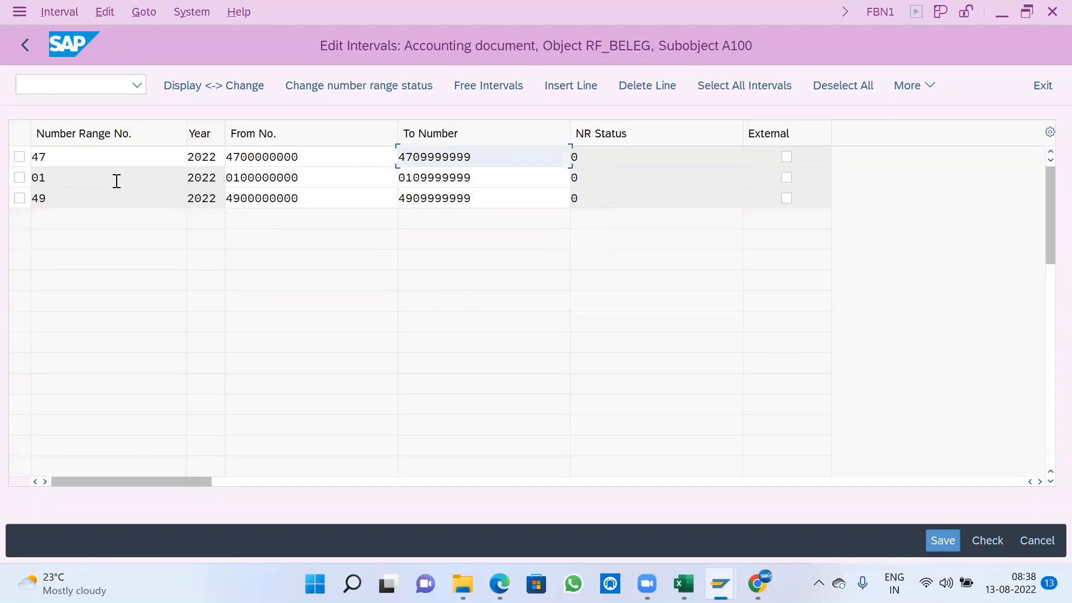
key(Return)
key(ctrl+s)
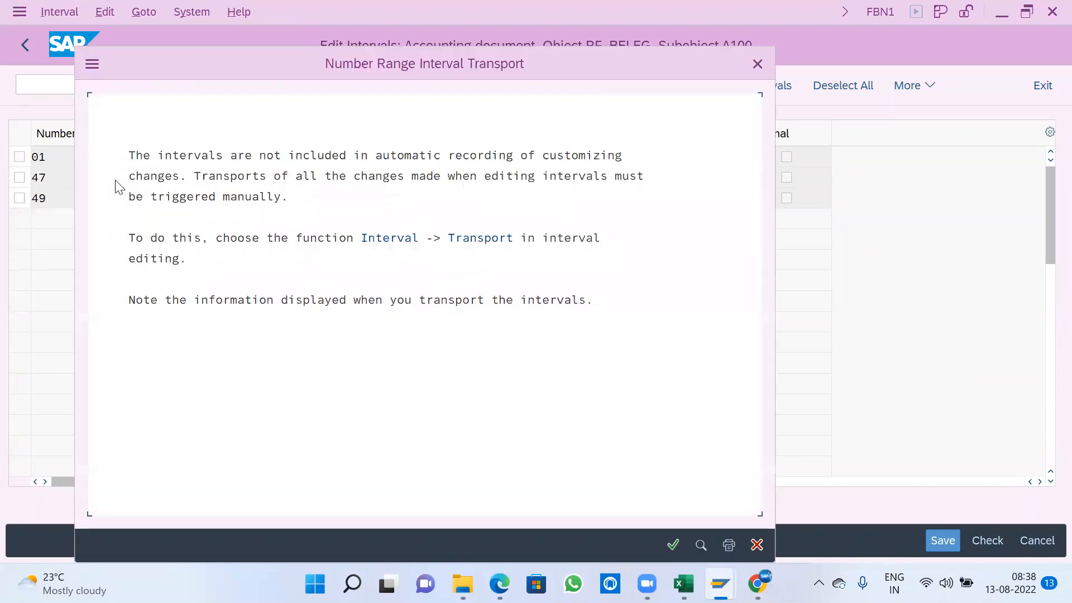
click(674, 545)
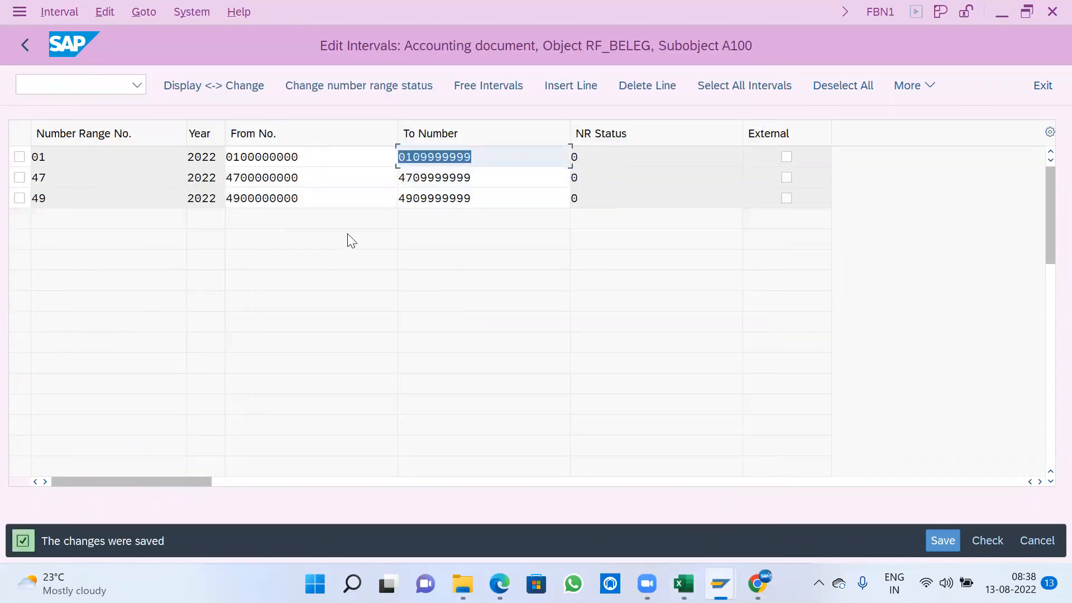
- Leave the intervals and document type maintenance for the IMG structure and collapse the Document Types and Document nodes
click(235, 158)
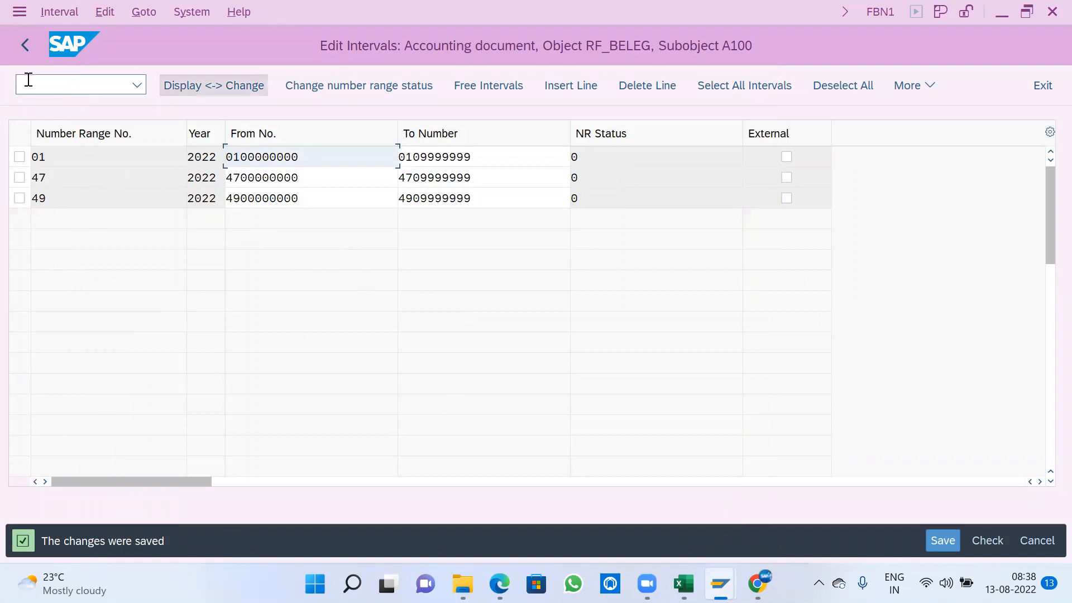
click(18, 48)
click(15, 47)
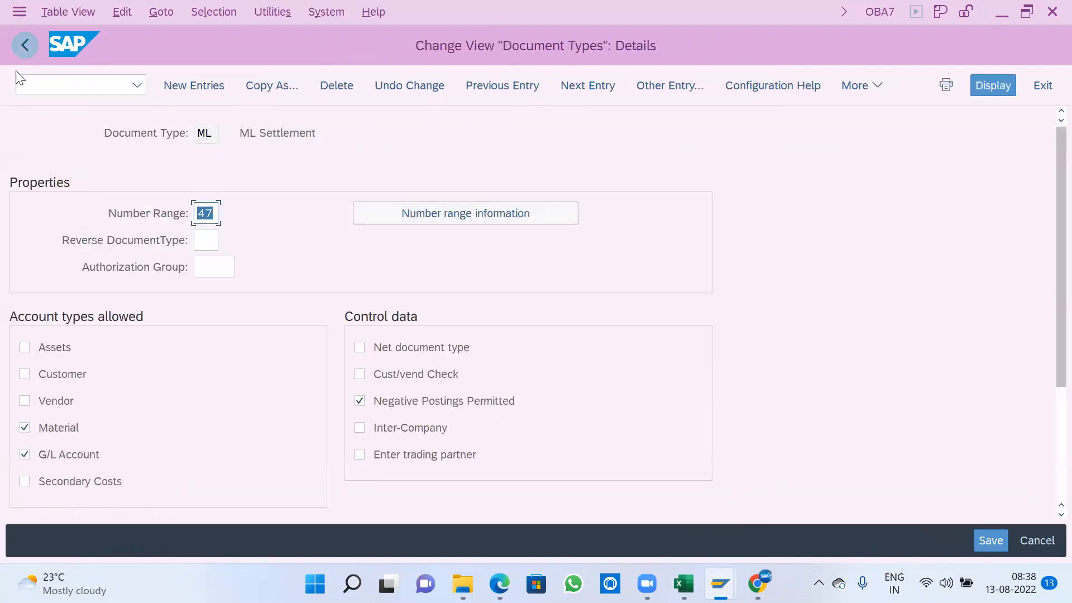
click(37, 44)
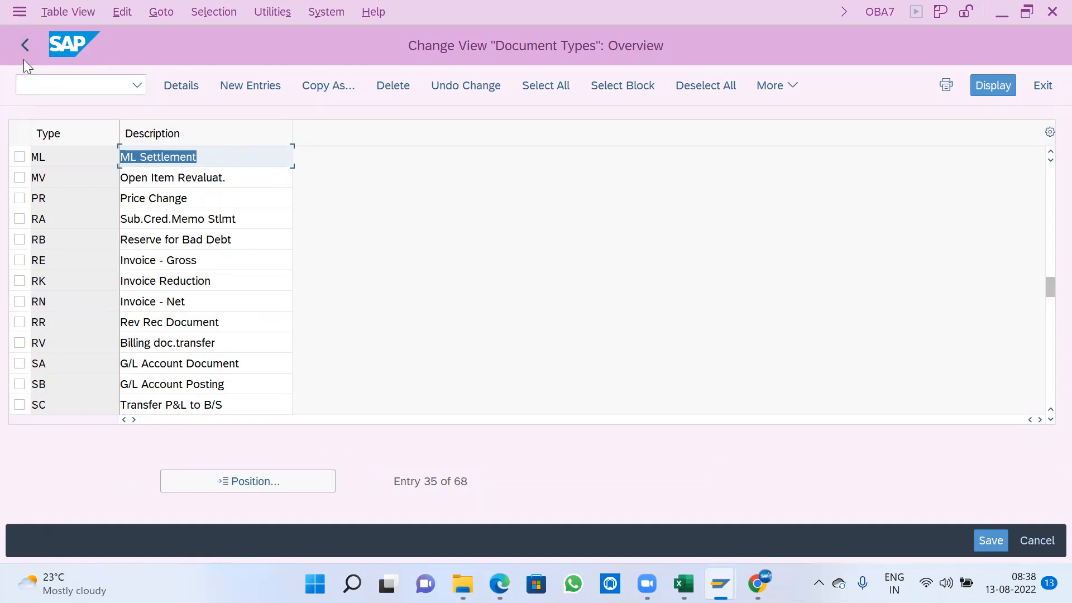
click(26, 45)
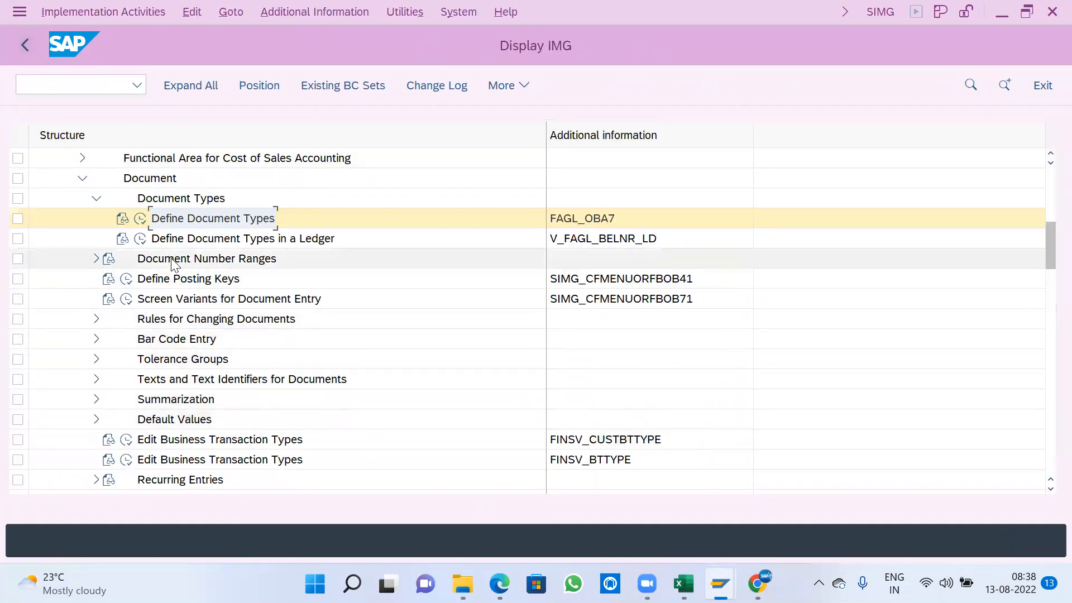
click(193, 260)
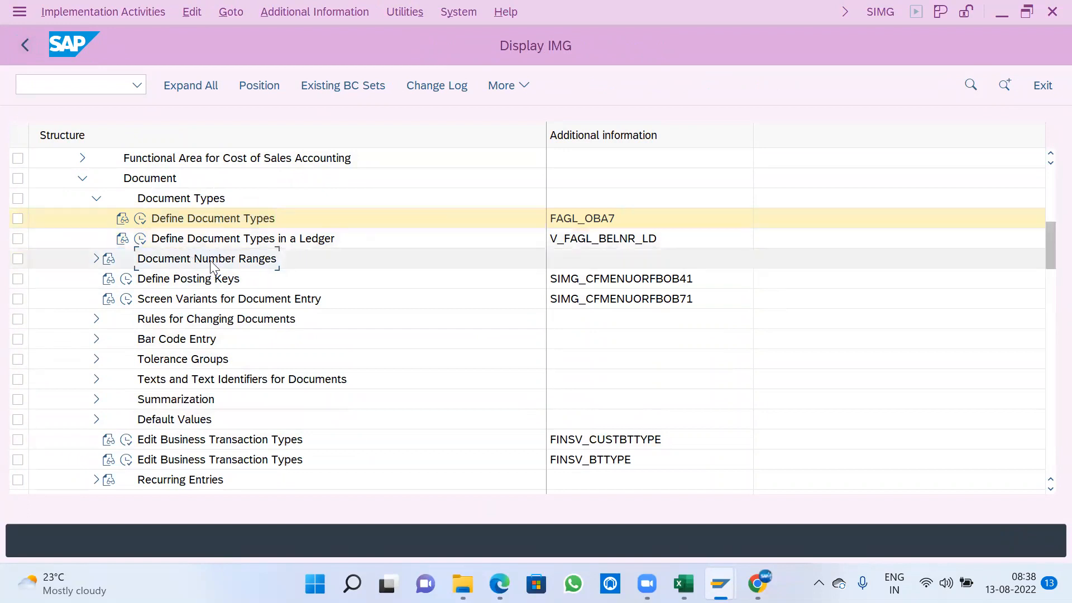
click(94, 200)
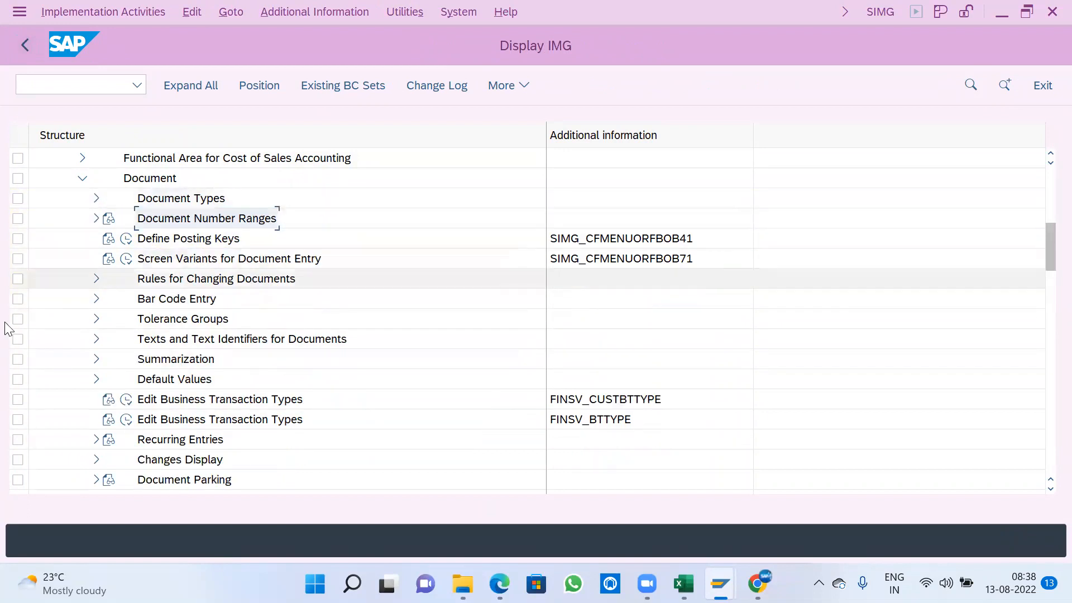
click(82, 178)
scroll(83, 348, up, 1)
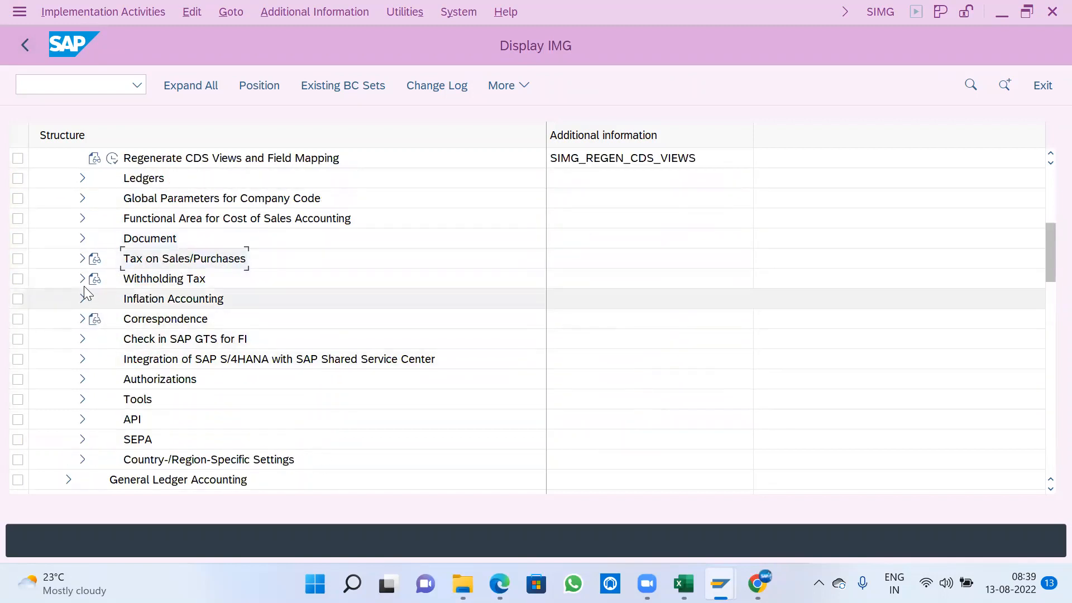
- In the Basic Settings of Tax on Sales/Purchases, open the Define Procedures activity of Check Calculation Procedure
click(82, 259)
scroll(241, 360, down, 2)
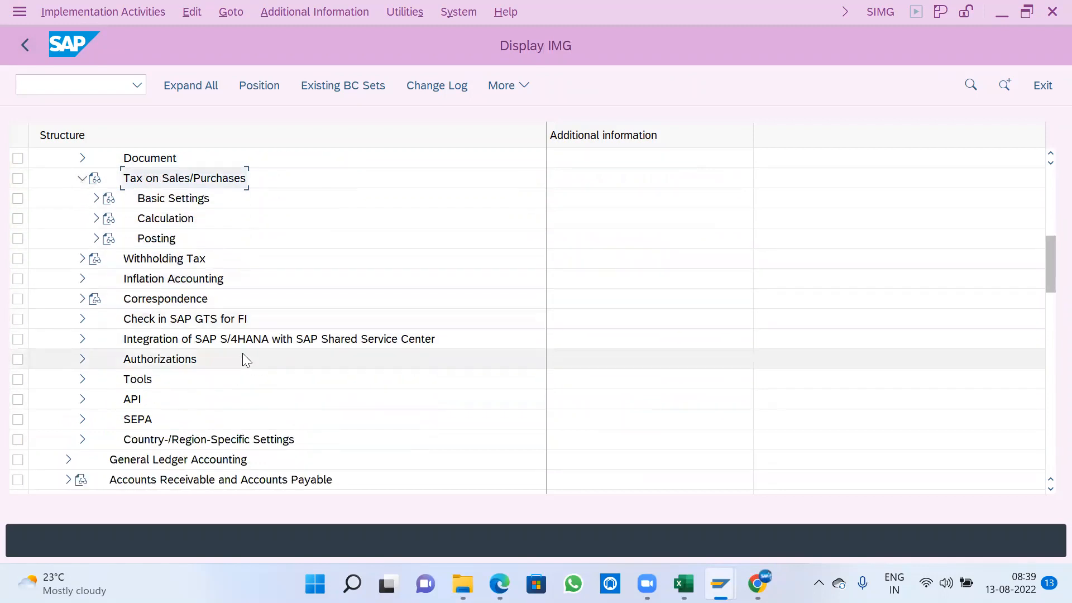
click(97, 198)
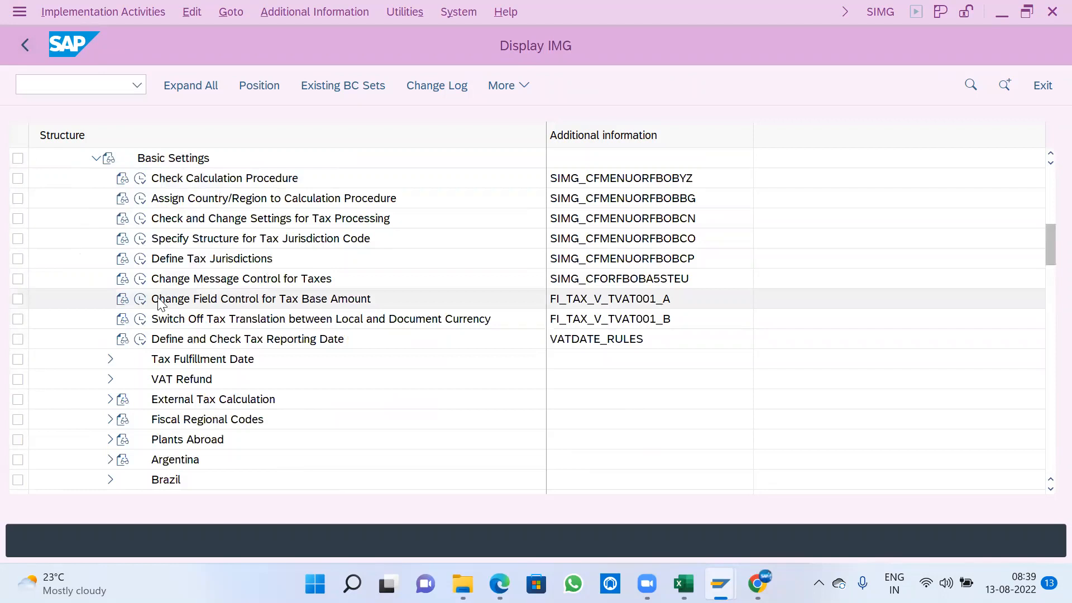
scroll(160, 303, up, 1)
click(186, 239)
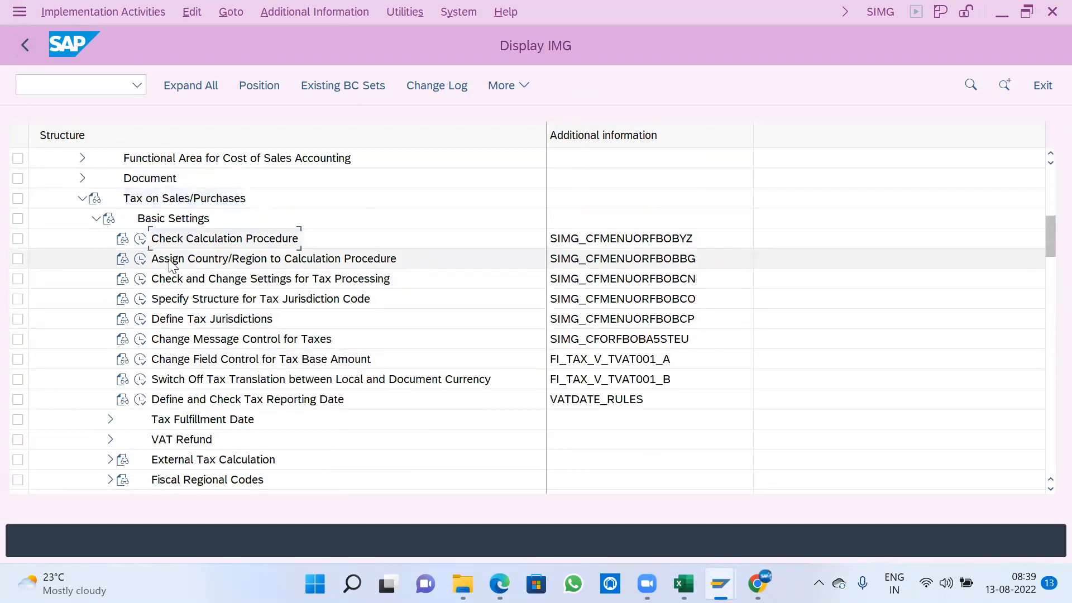
double_click(295, 238)
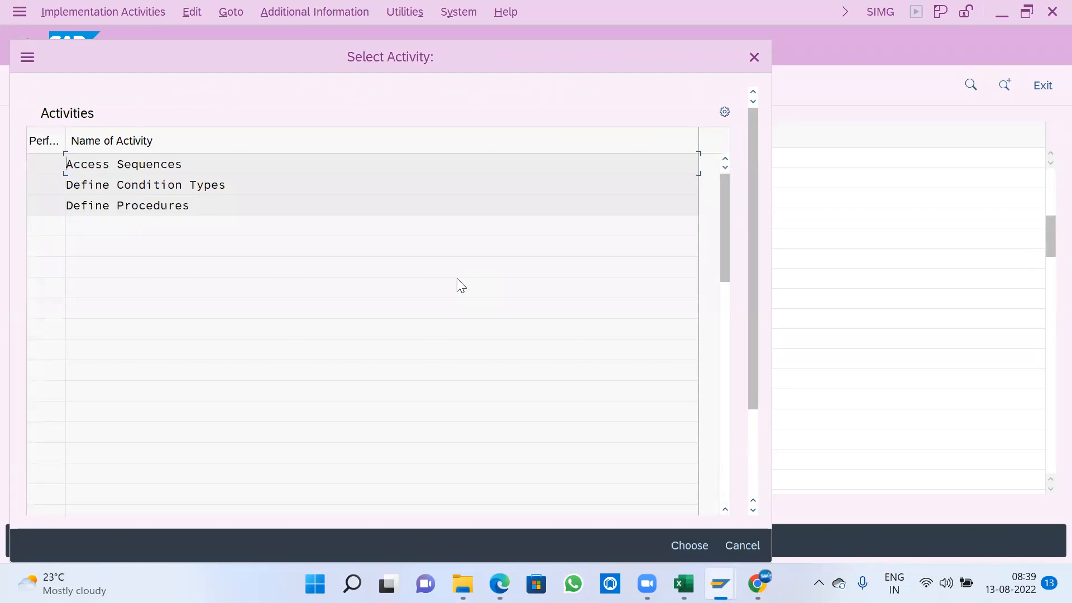
double_click(199, 206)
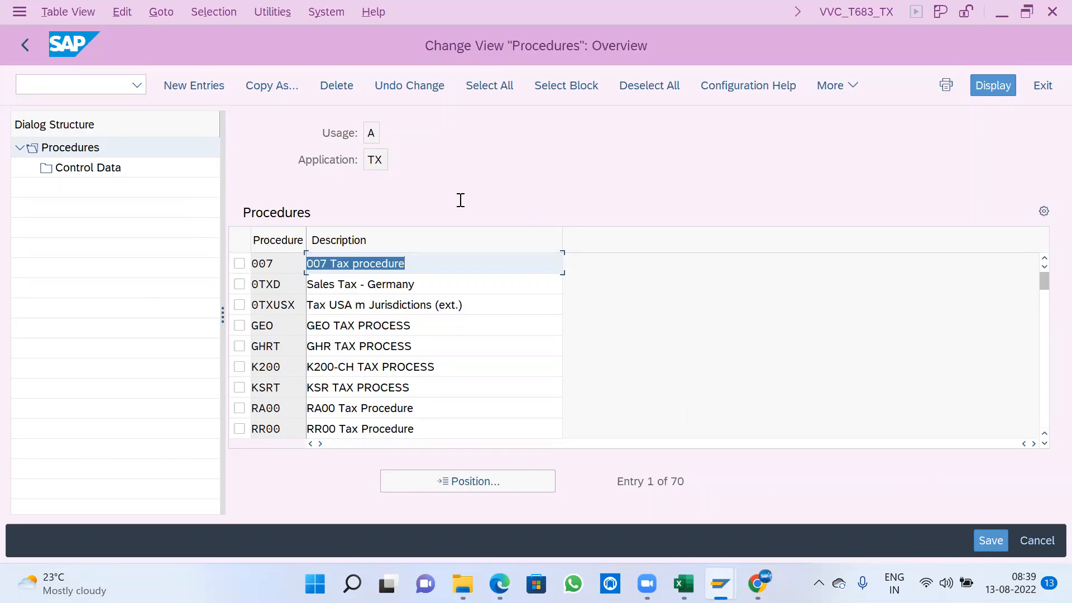
- Create the tax procedure A100 with the description A100-TAX PROCESS and save it to the customizing request
click(195, 84)
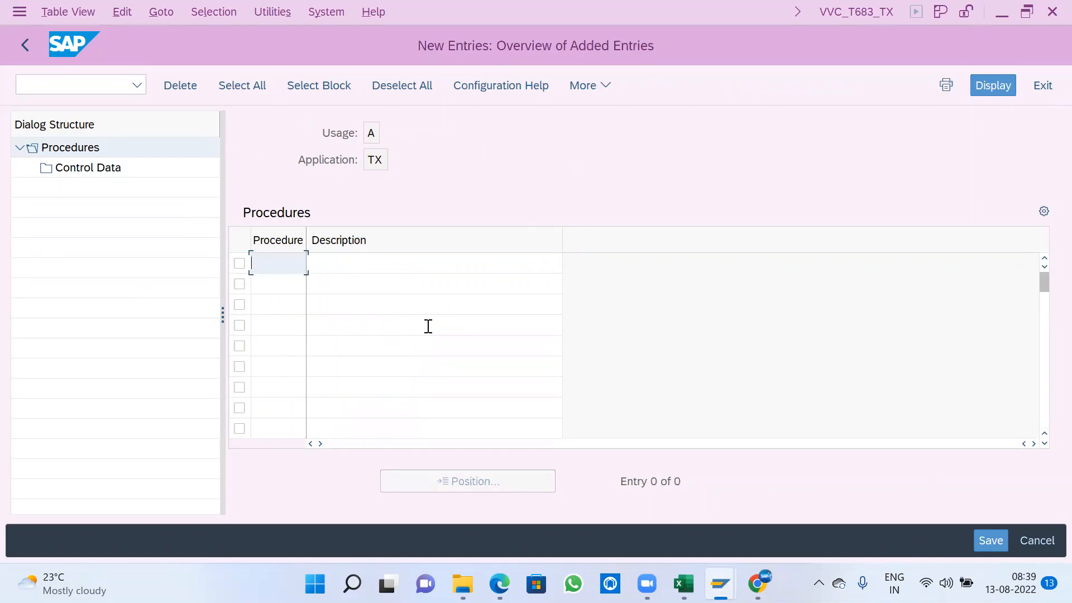
text(A100)
key(Tab)
text(A100)
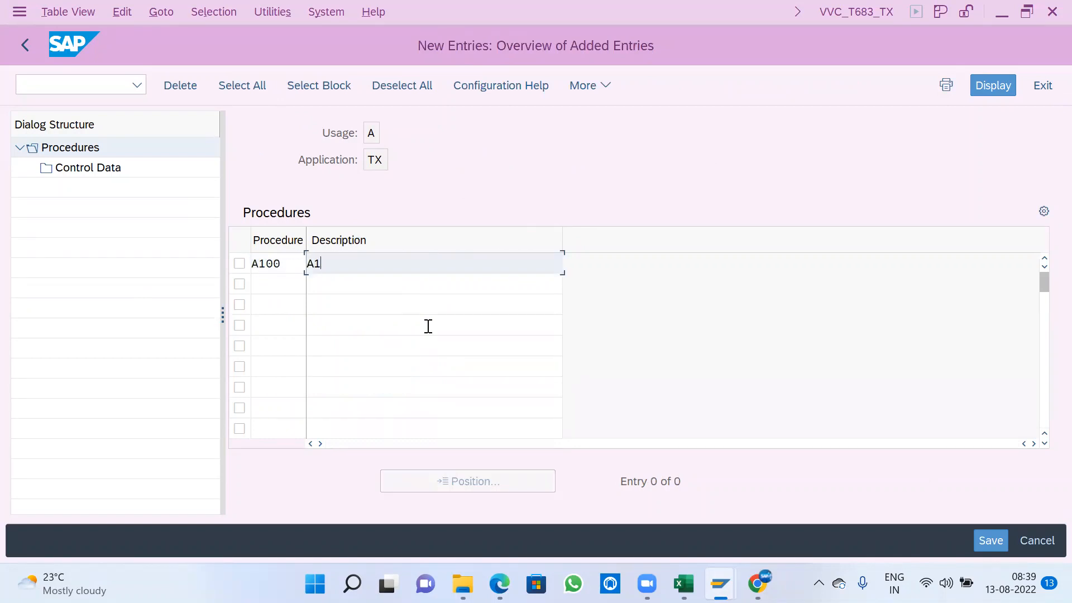
text(-TAX PROCESS)
key(Return)
key(ctrl+s)
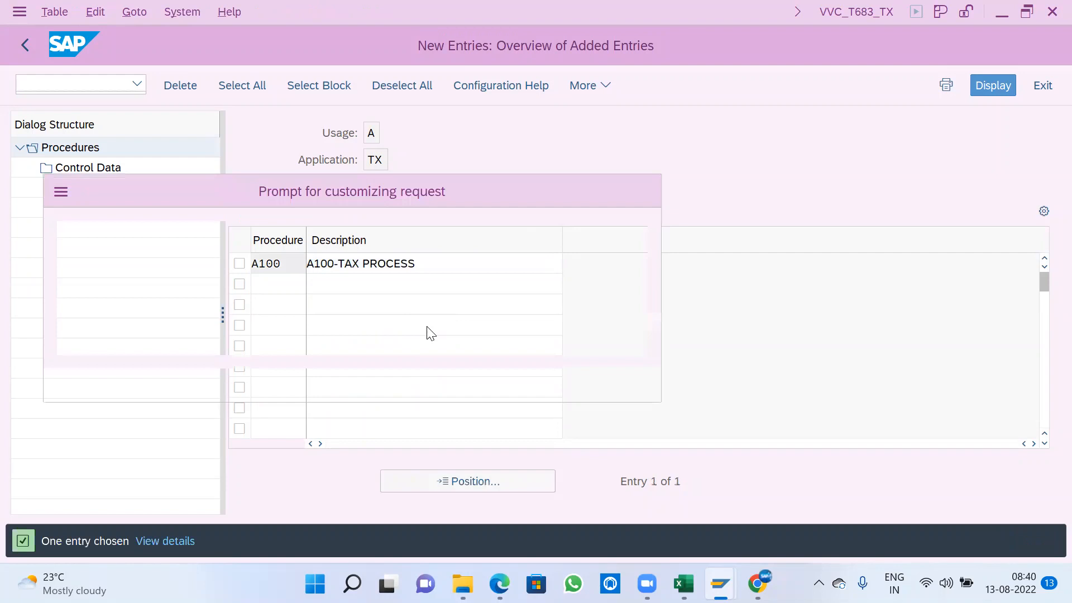
click(442, 384)
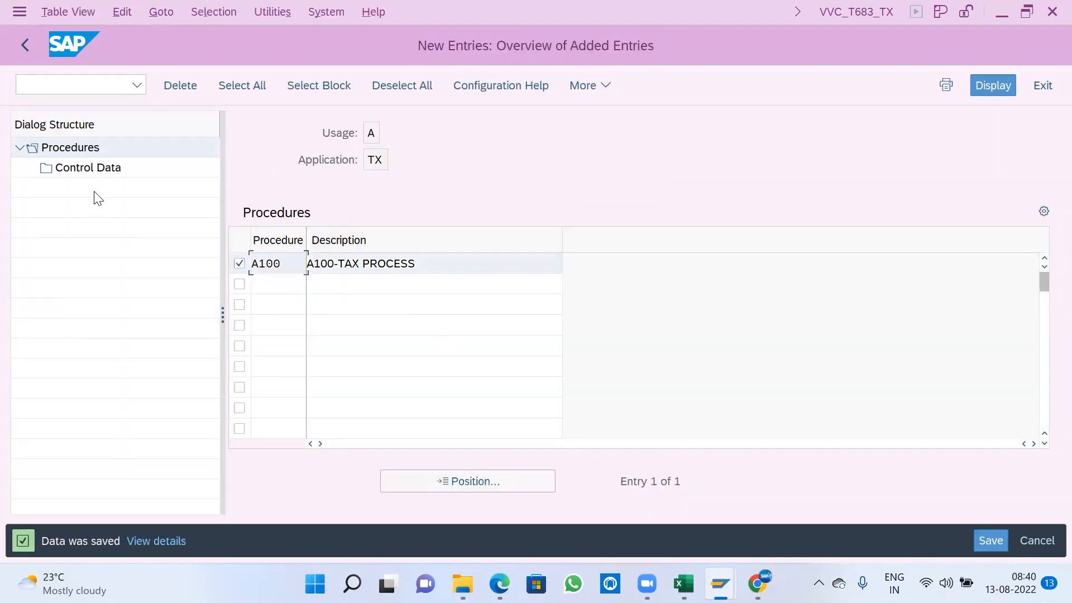
- Open the control data of procedure A100, start new entries, widen the table area and enter step 10
double_click(94, 177)
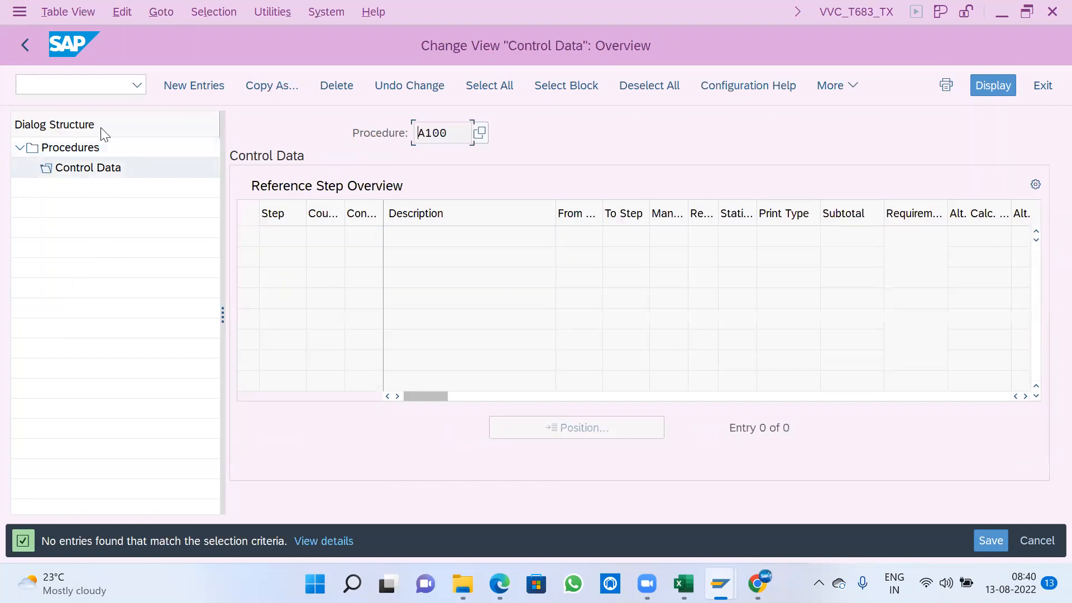
click(218, 87)
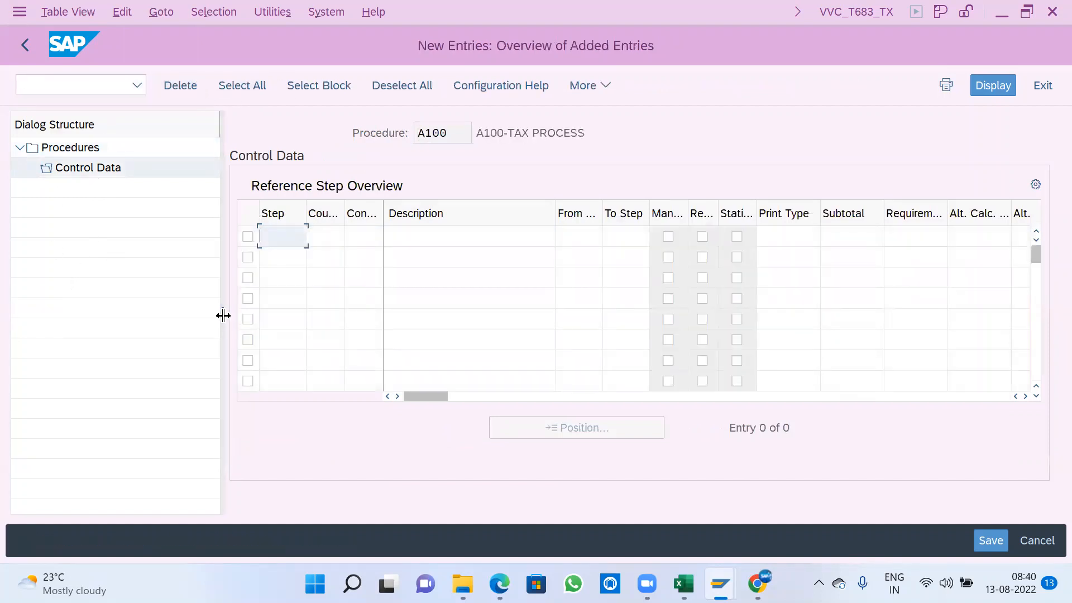
drag(223, 315, 79, 314)
text(10)
key(Tab)
key(Tab)
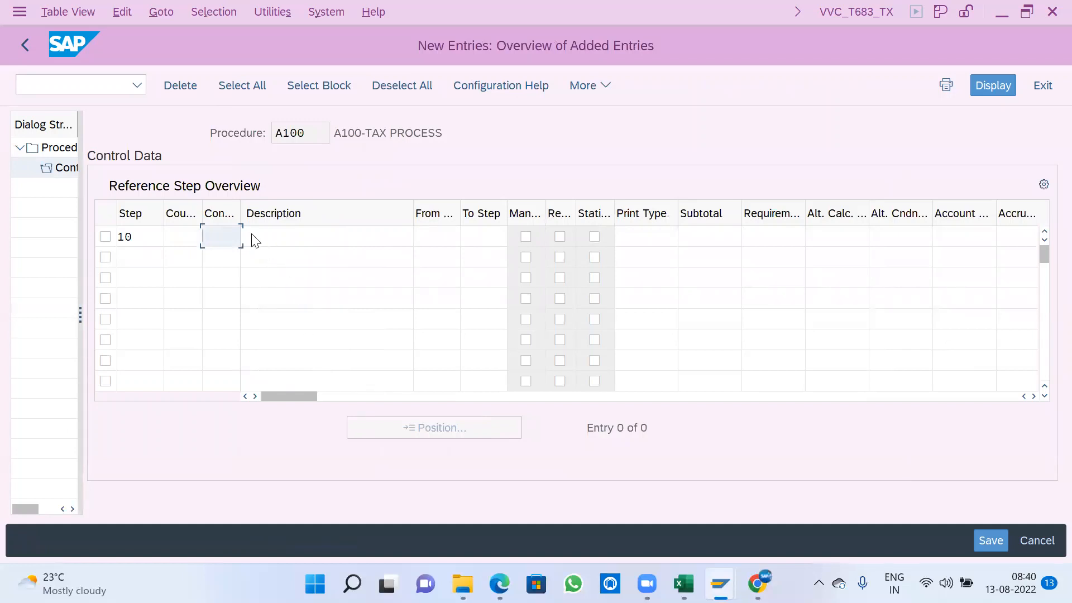
click(254, 240)
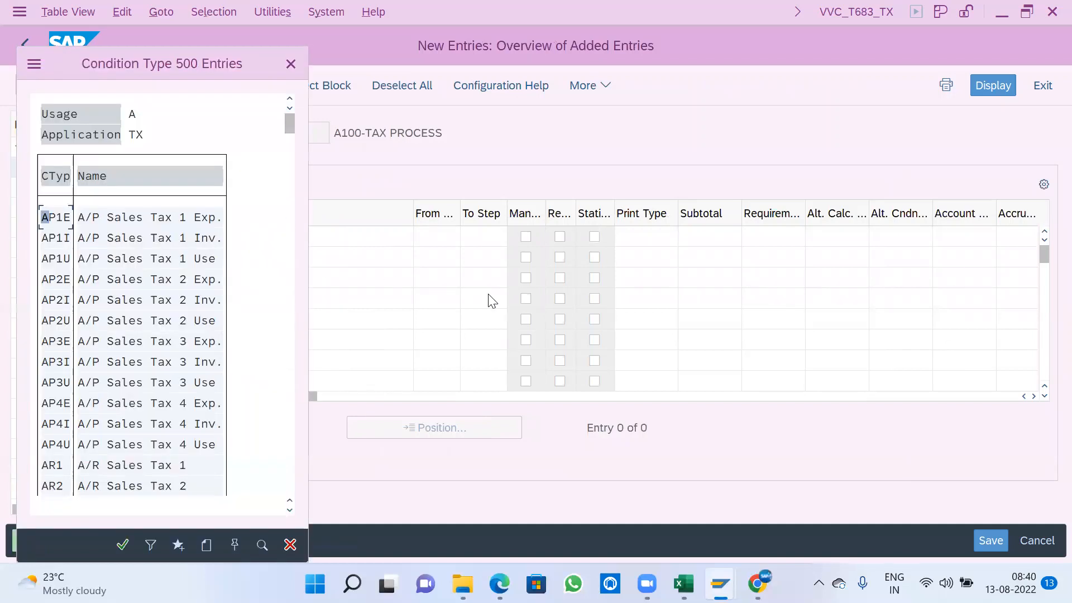
drag(182, 68, 336, 70)
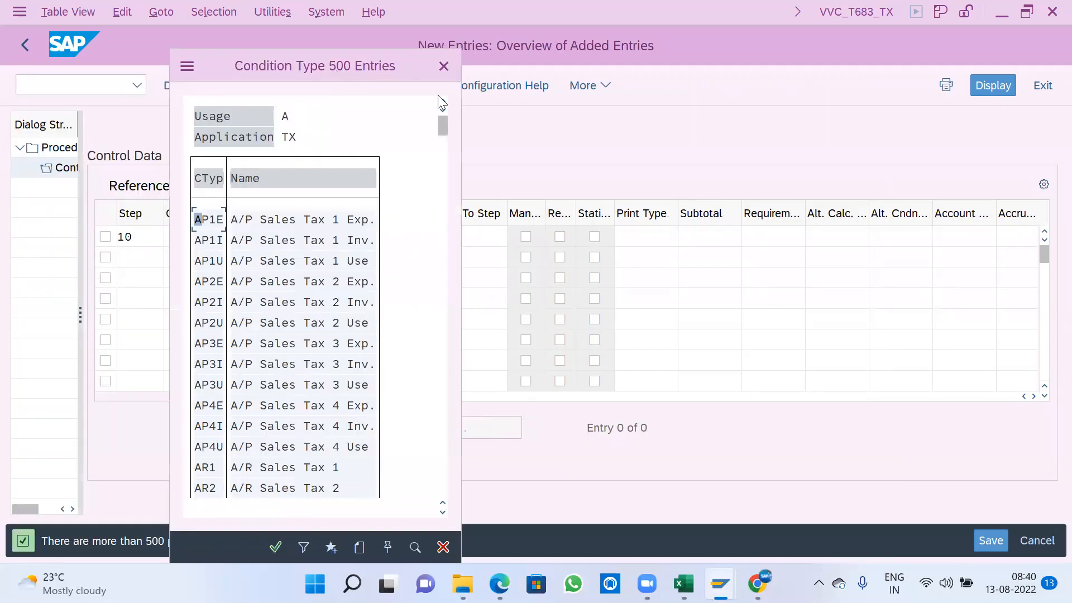
click(445, 66)
click(252, 241)
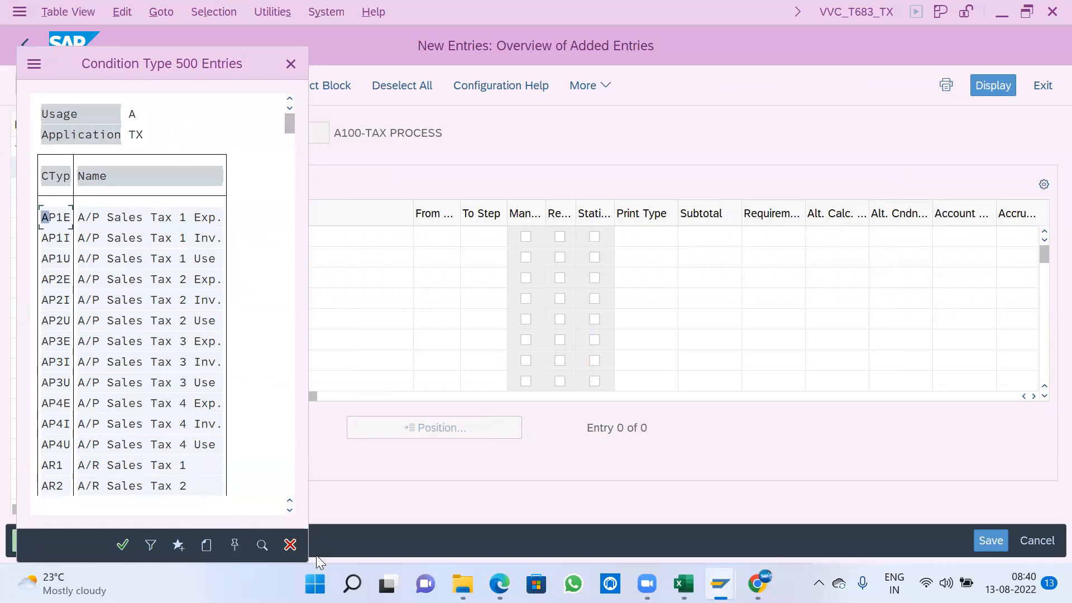
click(290, 544)
- Assign condition type BASB to step 10 of the tax procedure
click(228, 236)
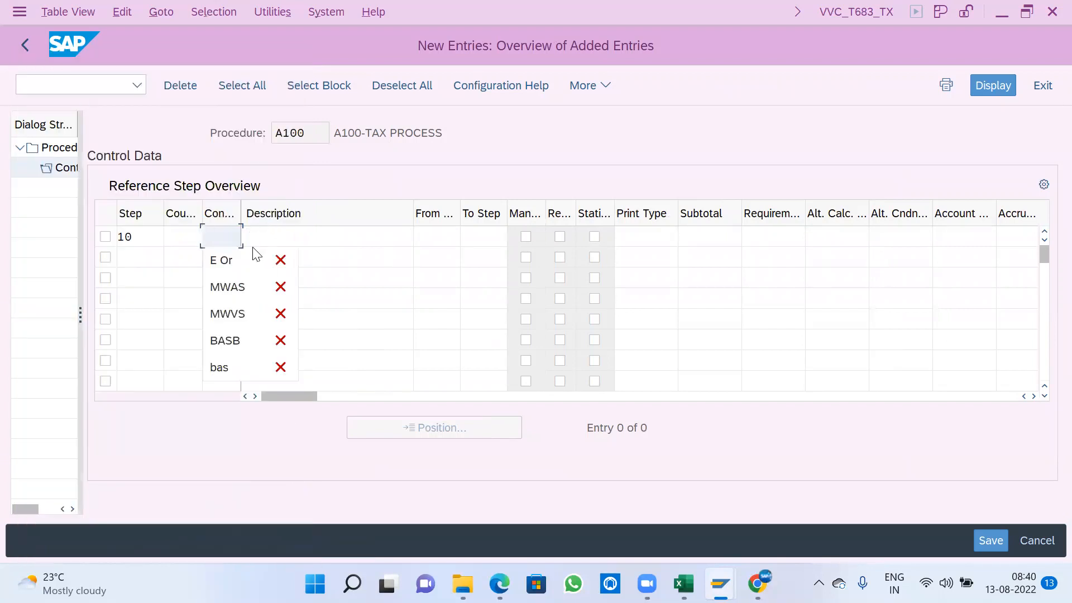
click(222, 340)
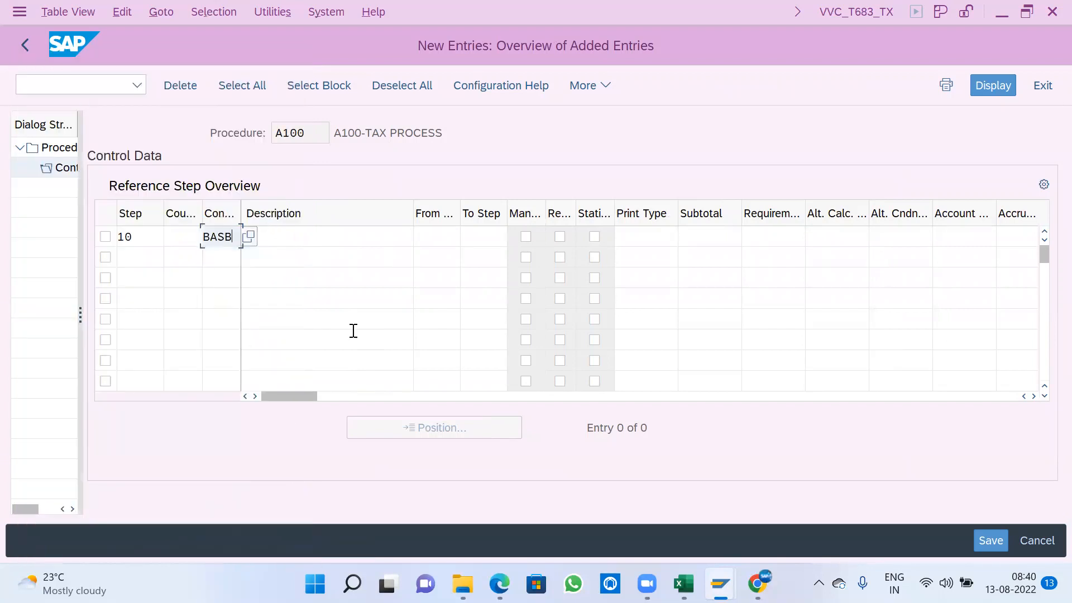
key(Return)
drag(322, 237, 240, 236)
click(240, 236)
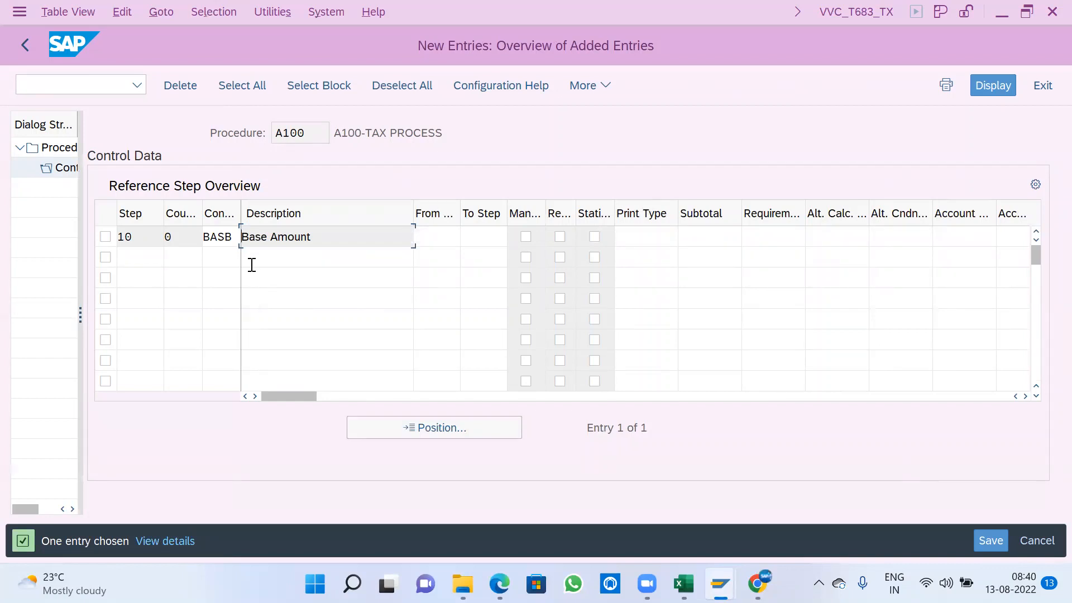
- Add step 20 with condition type MWVS, using 10 as both its From Step and To Step
click(139, 254)
text(20)
key(Tab)
key(Tab)
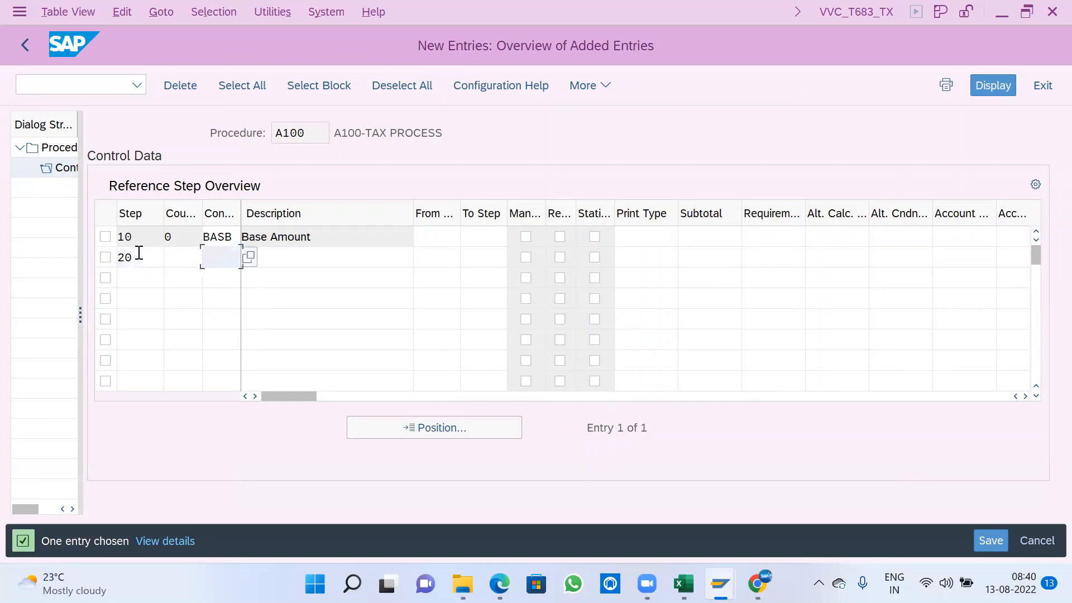
click(237, 258)
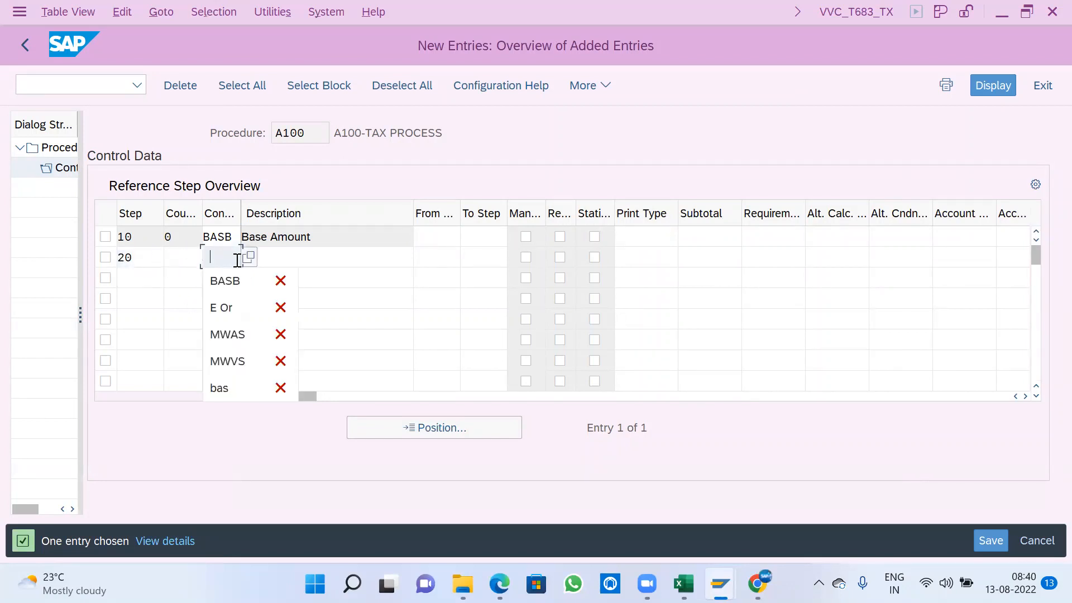
click(228, 363)
key(Tab)
key(Tab)
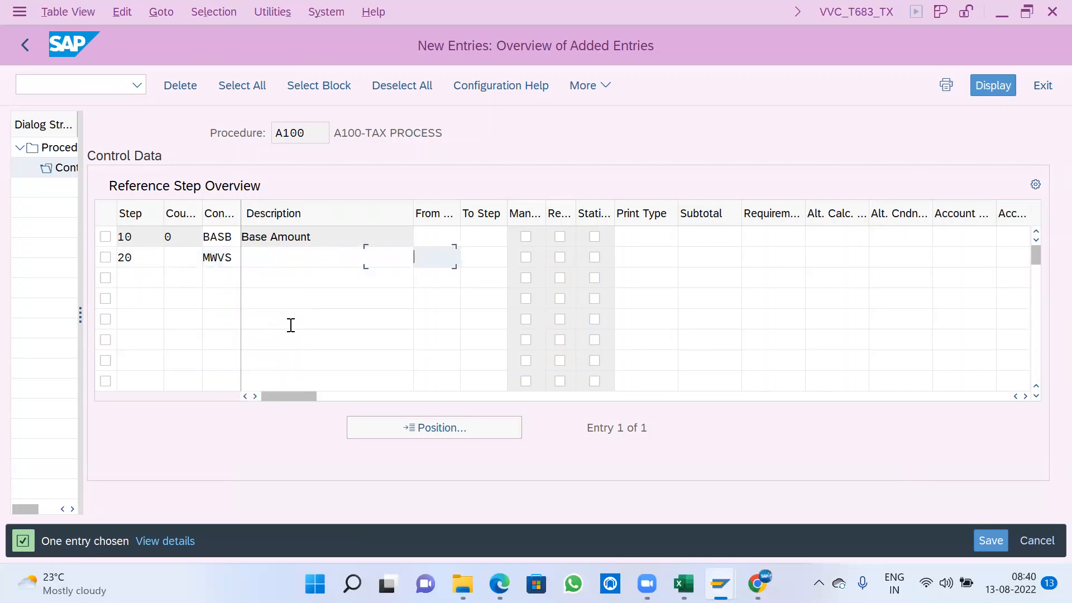
text(1010)
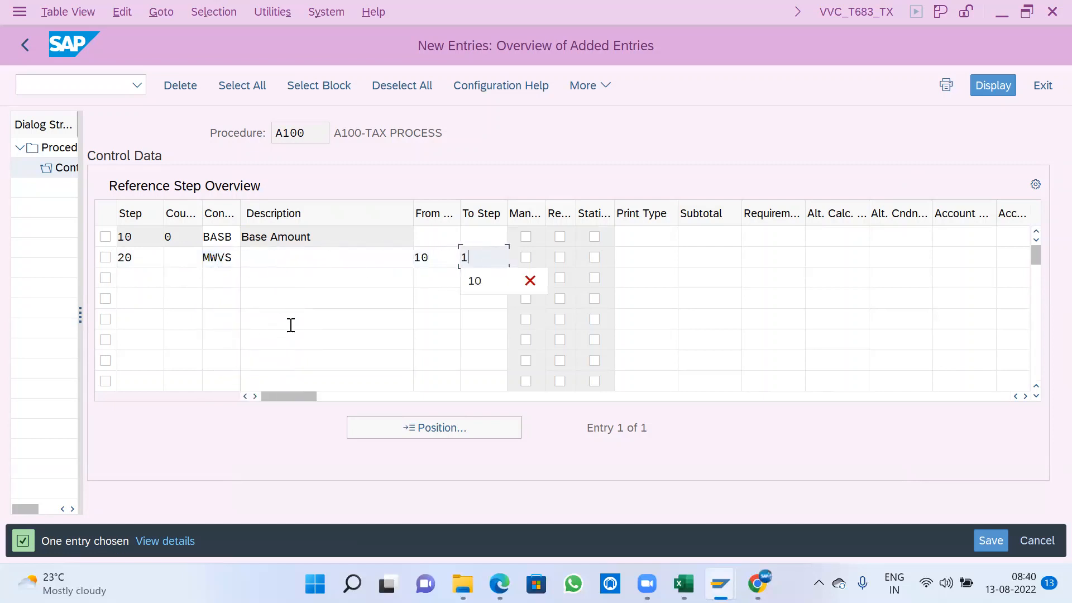
key(Tab)
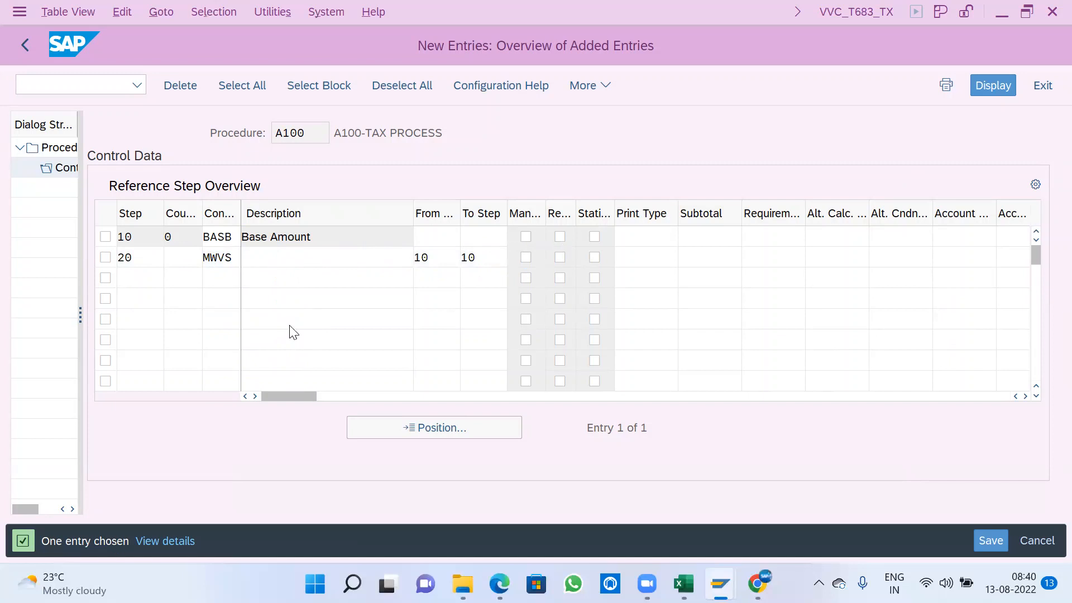
key(Return)
click(295, 256)
drag(295, 257, 221, 259)
click(249, 258)
click(243, 254)
click(311, 239)
drag(311, 239, 187, 227)
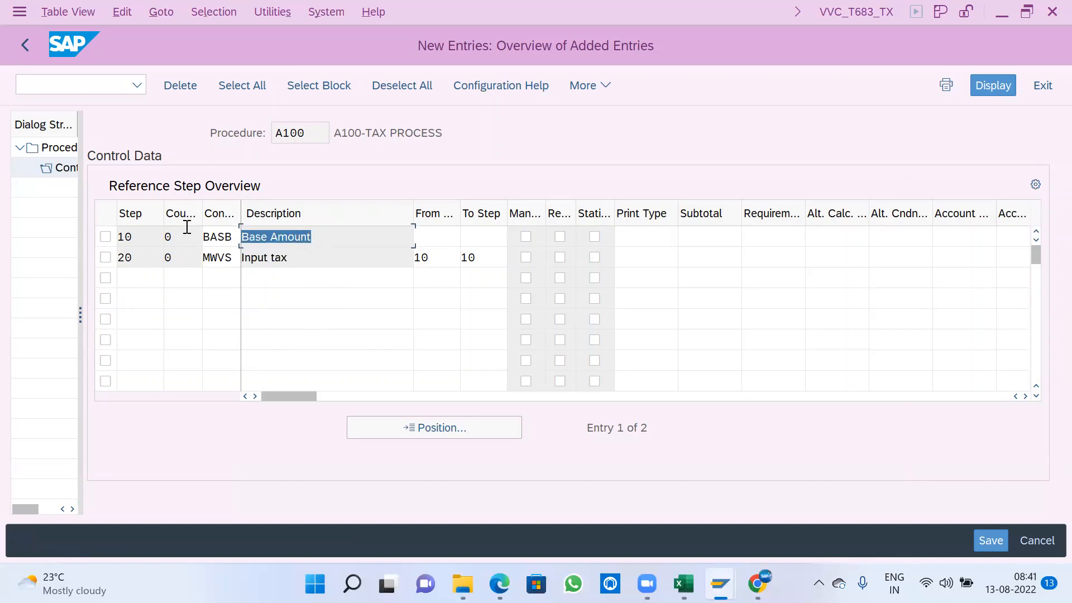
- Enter account key VST for the input tax line, step 20
click(353, 261)
click(437, 256)
key(Tab)
key(Tab)
key(Tab)
key(Tab)
key(Tab)
key(Tab)
key(Tab)
key(Tab)
key(Tab)
key(Tab)
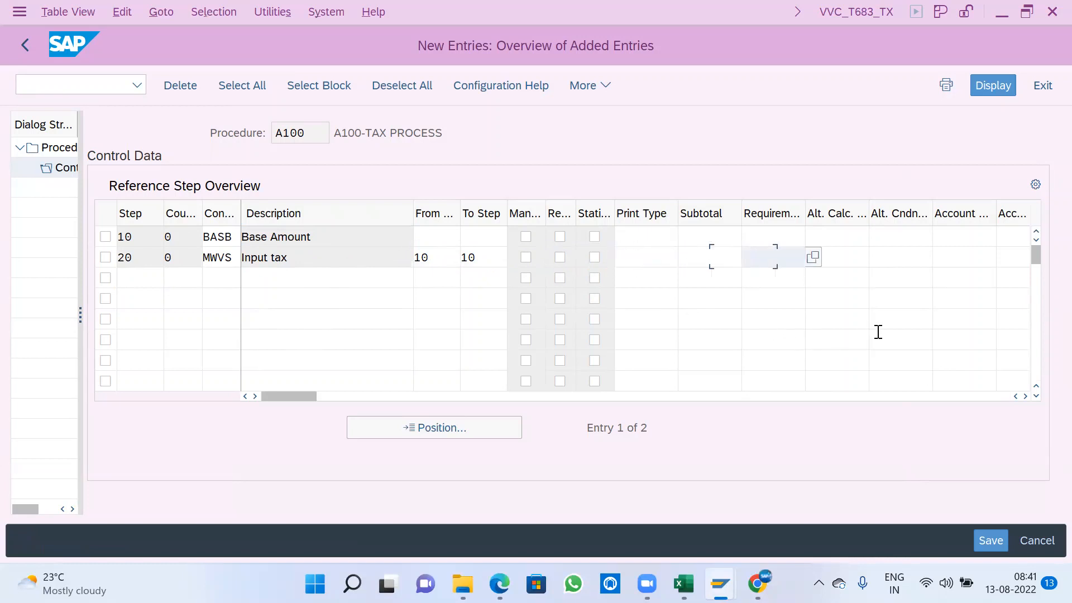
click(977, 306)
- Look up VST in the list of account keys to check its name, then close the list
click(1005, 257)
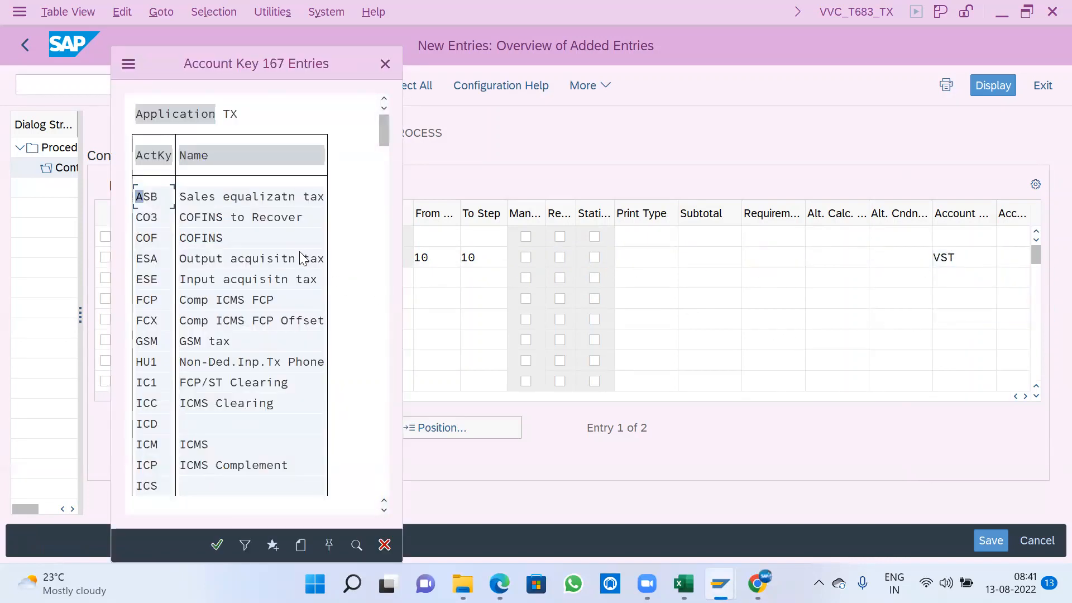
key(ctrl+f)
text(VST)
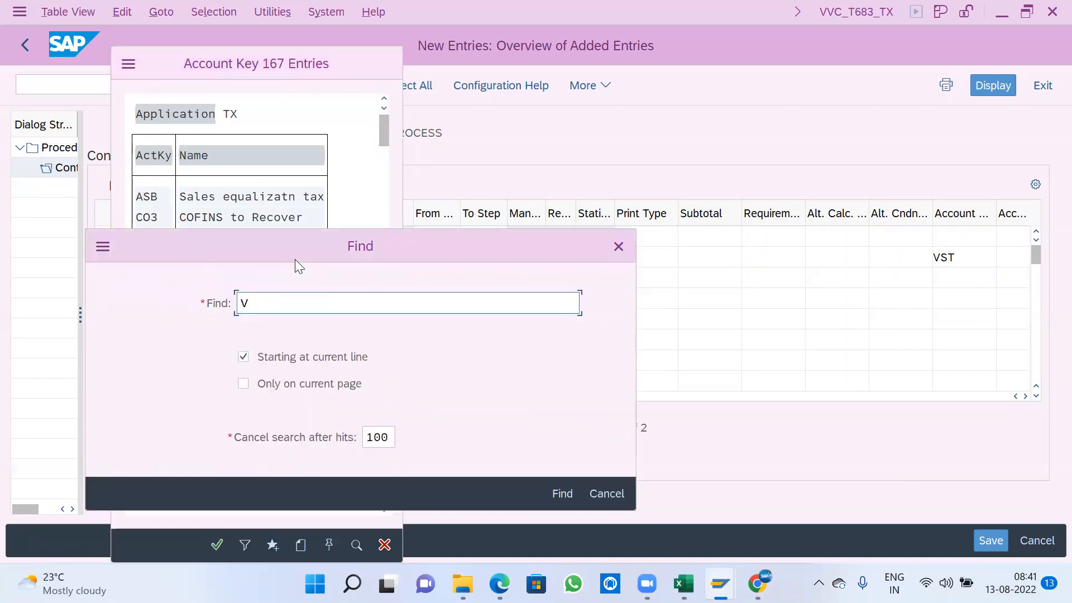
key(Return)
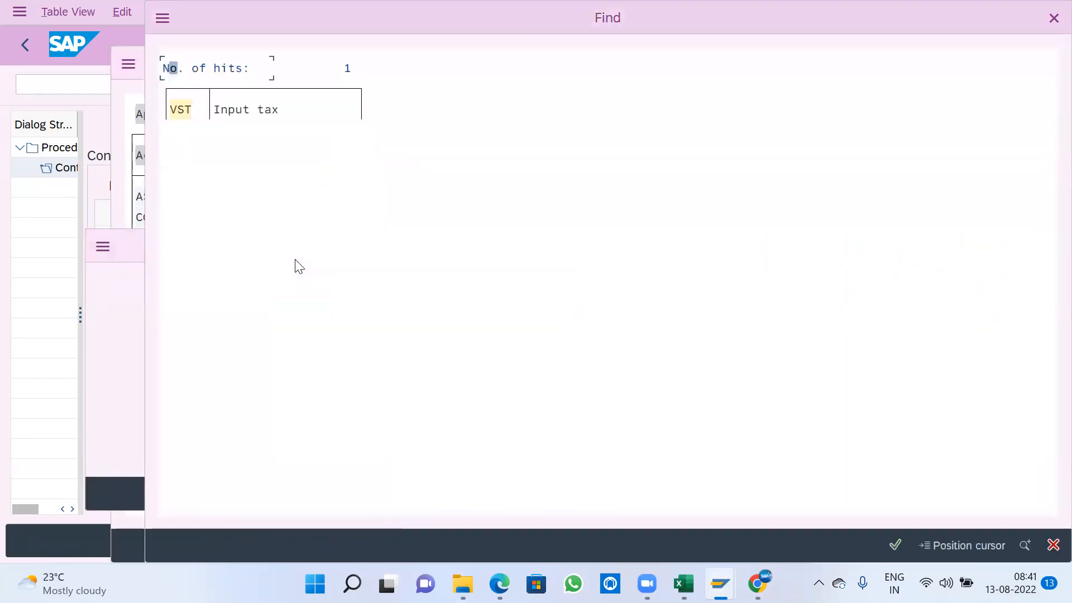
click(229, 114)
click(232, 197)
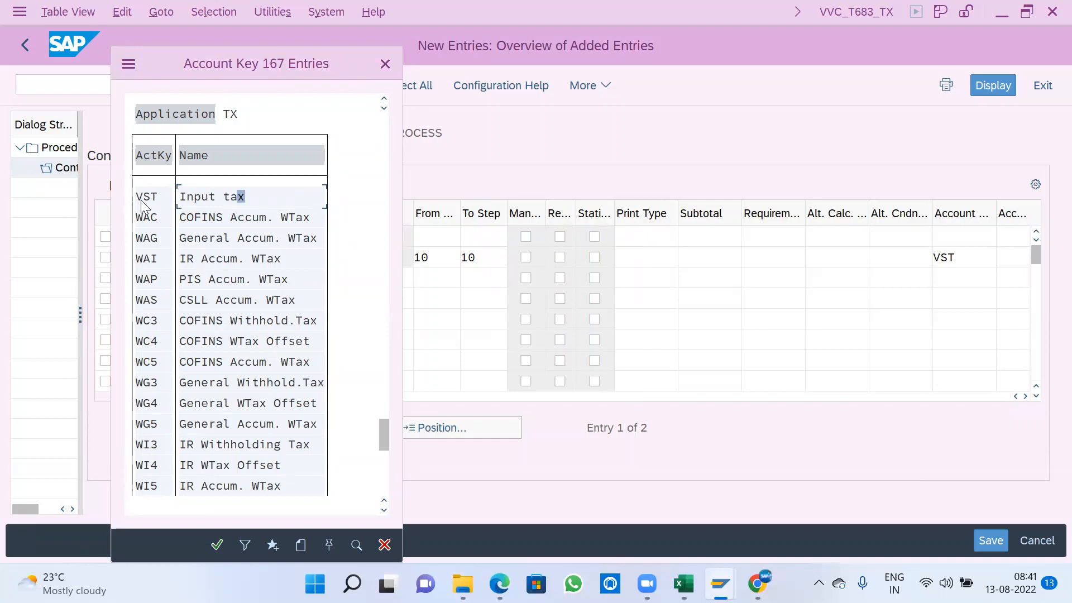
click(386, 63)
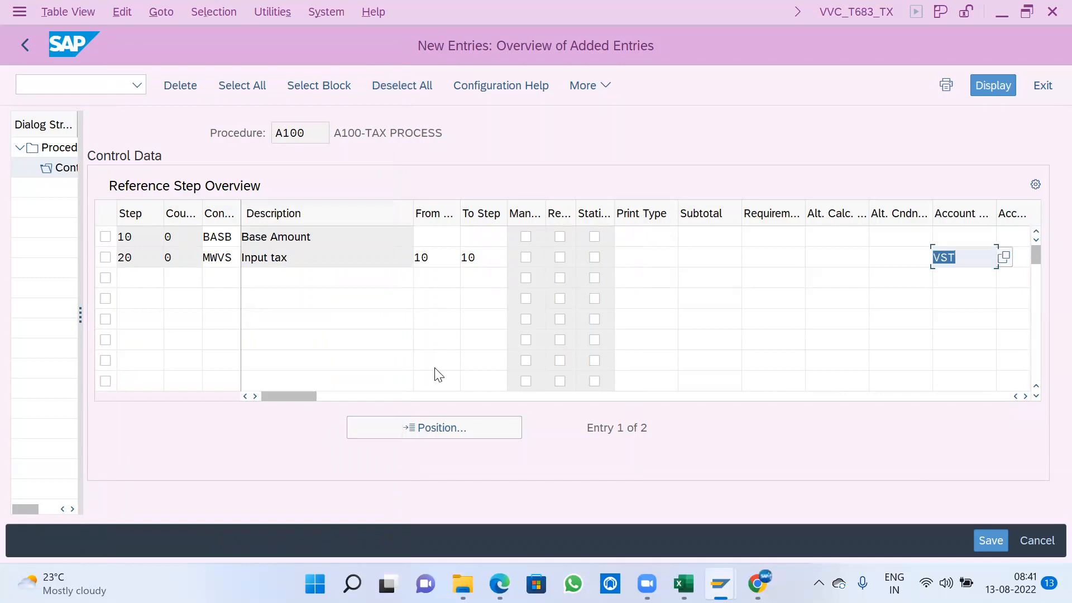
- Add step 30 with condition type MWAS to the control data
key(Return)
text(30)
key(Tab)
key(Tab)
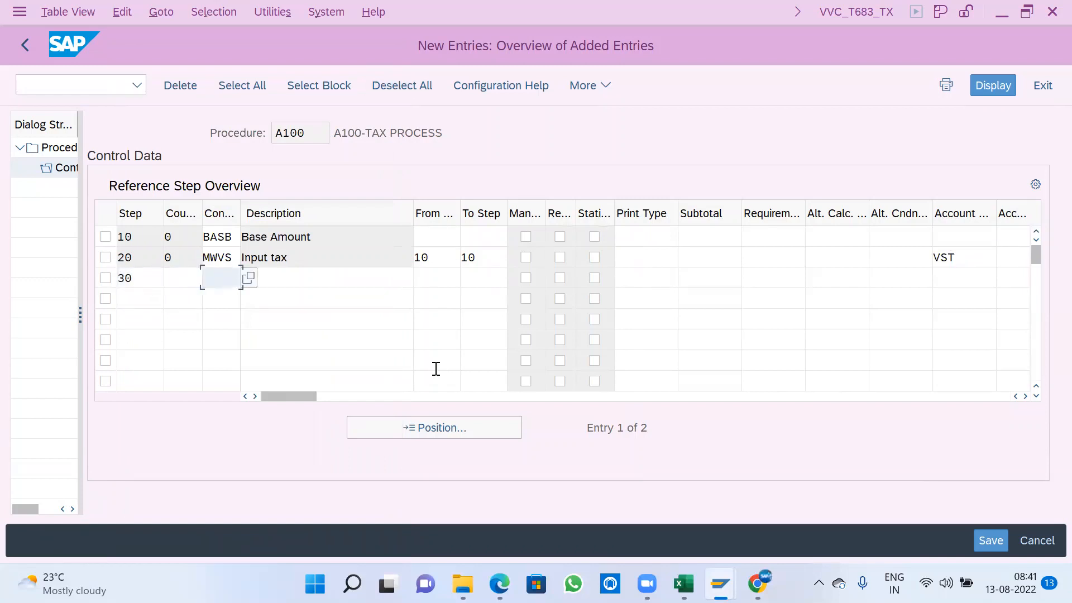
key(BackSpace)
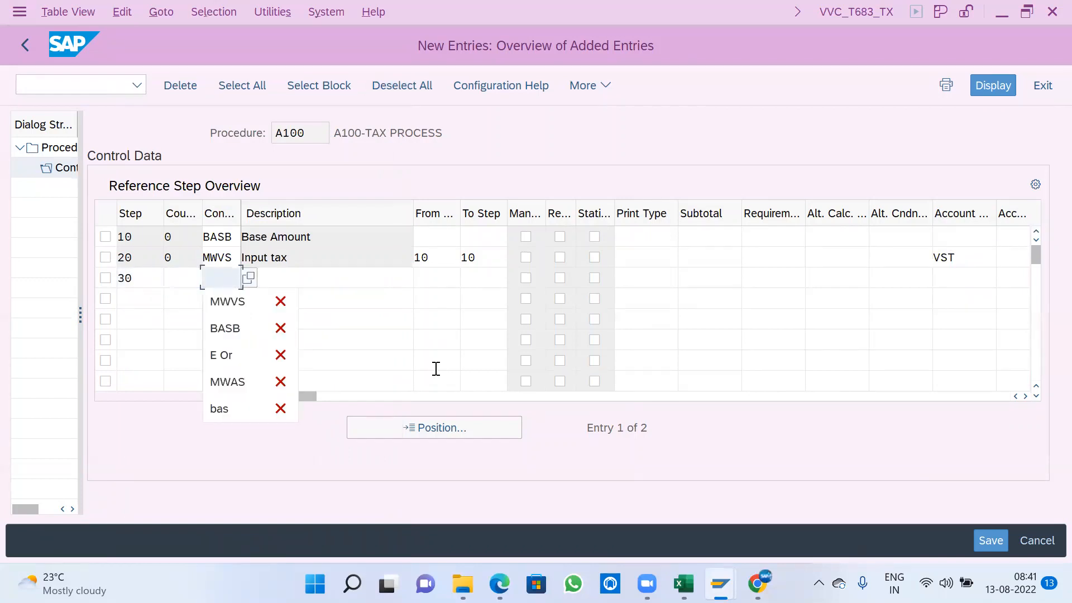
click(245, 381)
click(222, 258)
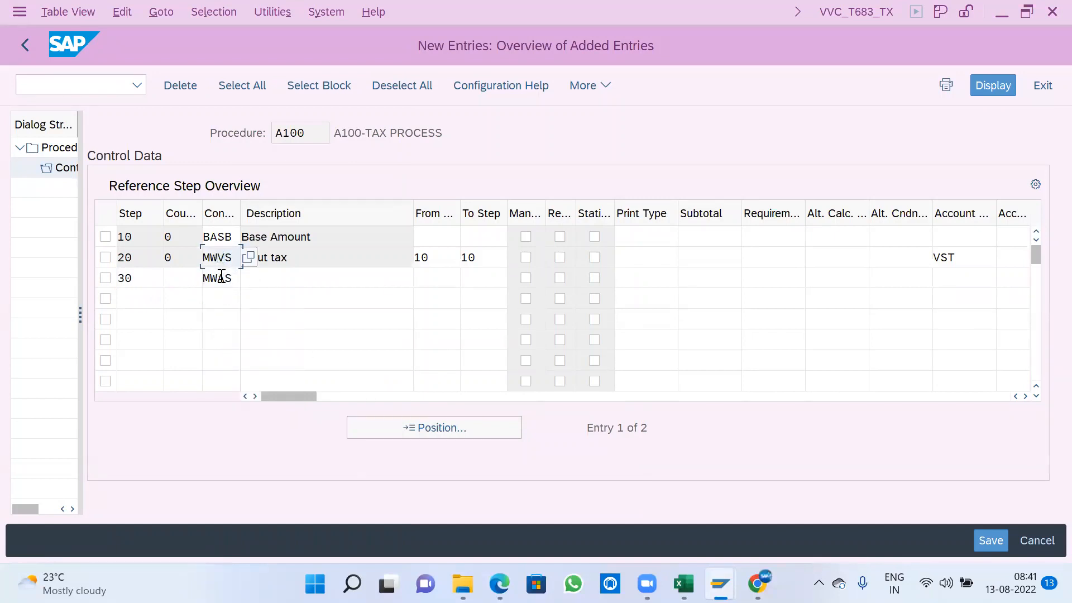
click(223, 278)
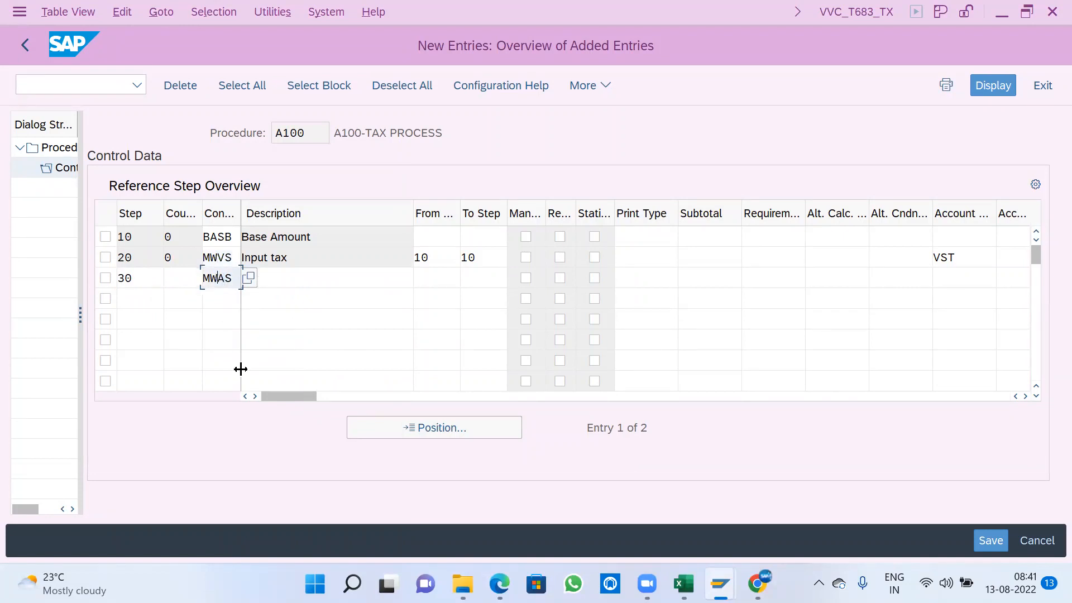
key(Tab)
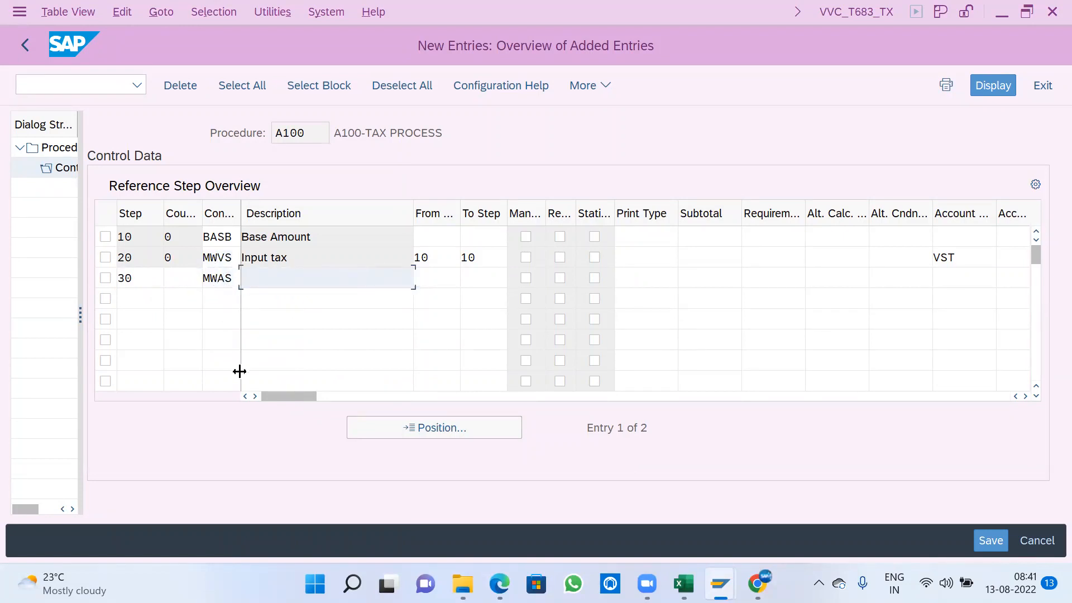
key(Return)
- Set both the From Step and To Step of the output tax line to 10
click(449, 283)
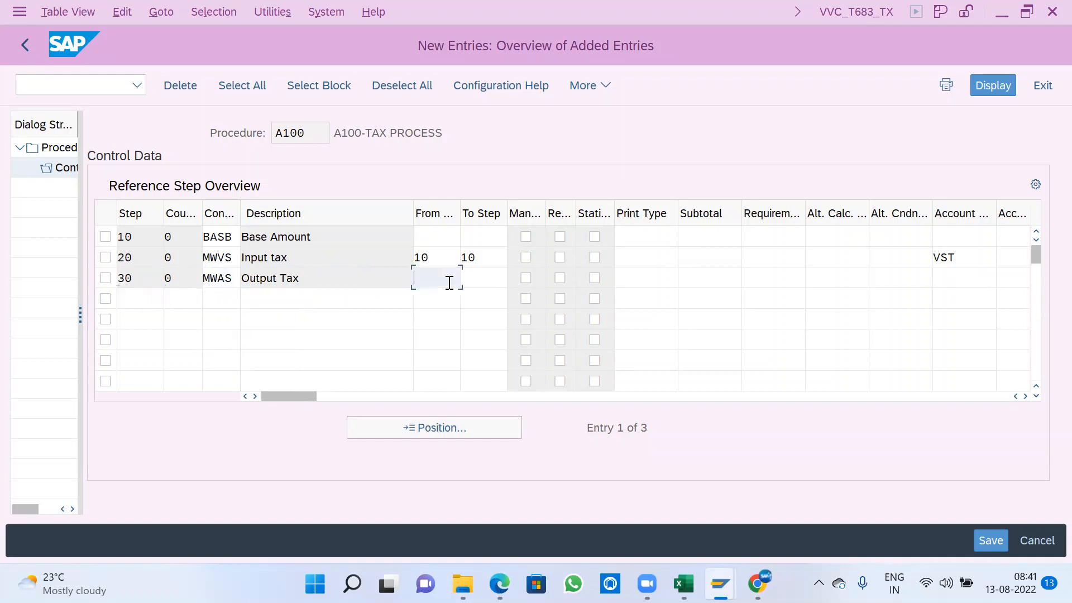
text(10)
key(Tab)
text(10)
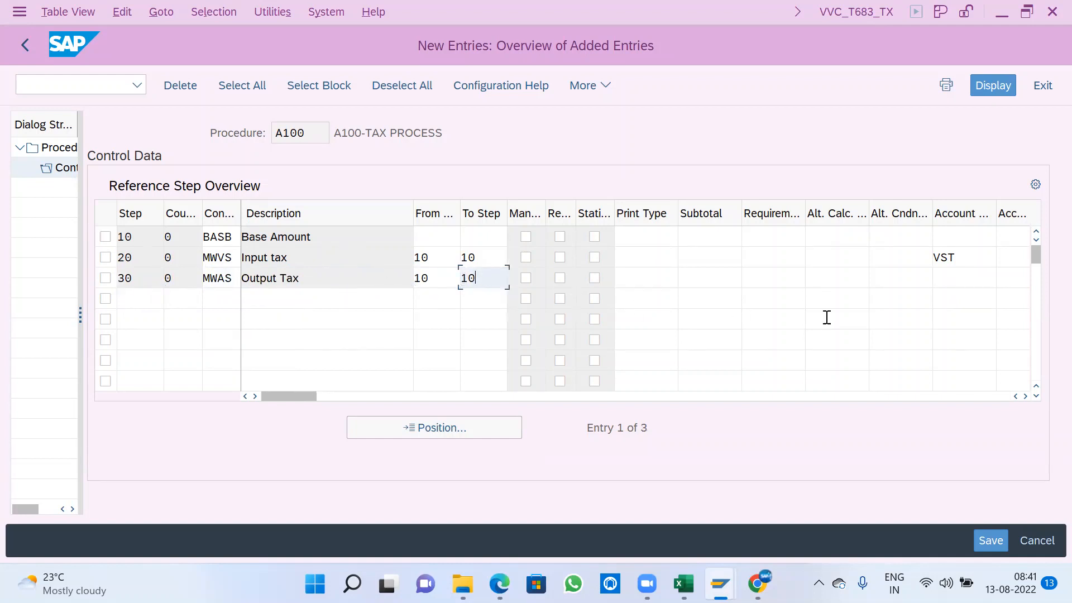
- Find MWS in the list of account keys and assign it to the output tax line, step 30
key(Tab)
key(Tab)
key(Tab)
key(Tab)
key(Tab)
key(Tab)
key(Tab)
key(Tab)
key(Tab)
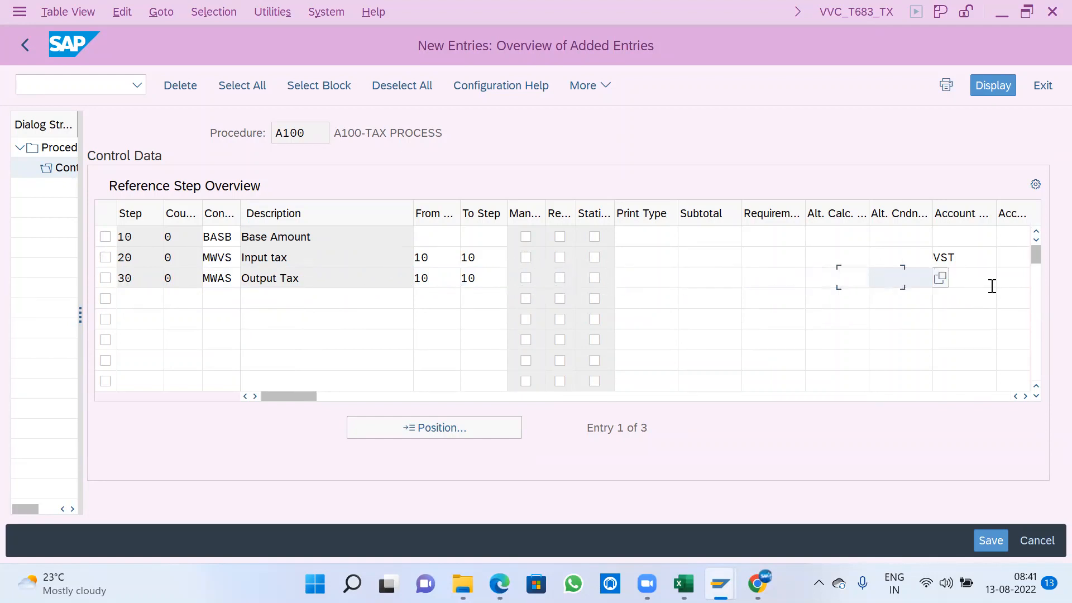
click(1004, 276)
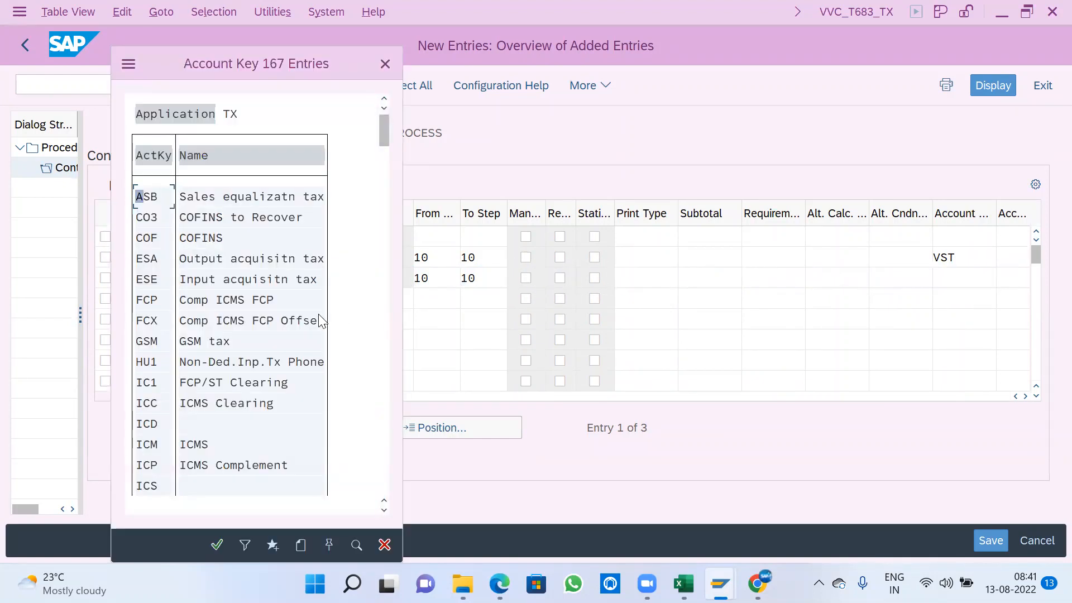
key(ctrl+f)
text(ME)
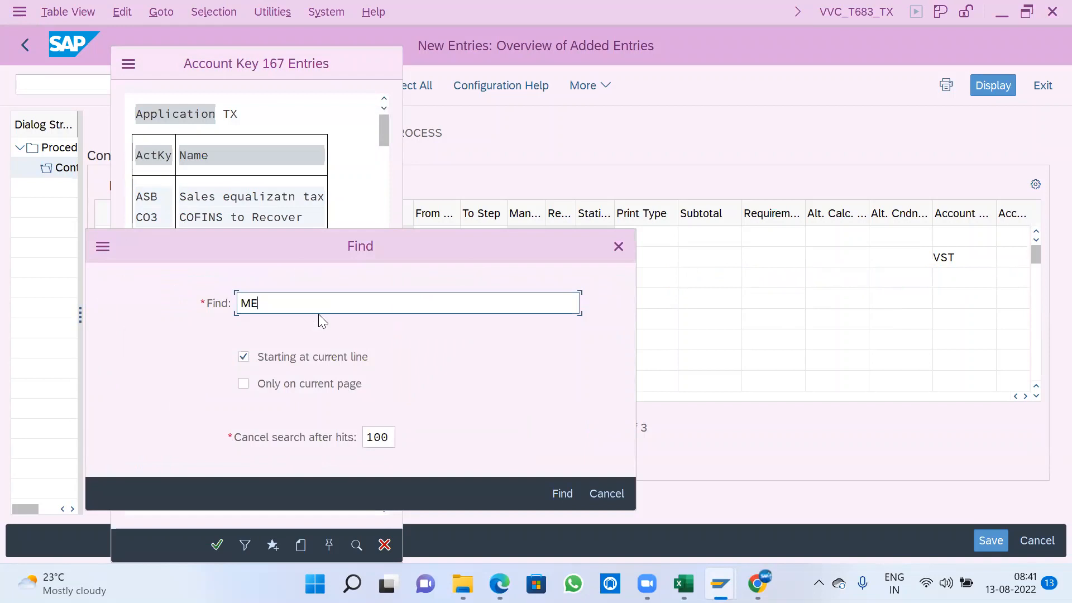
key(BackSpace)
text(WS)
key(Return)
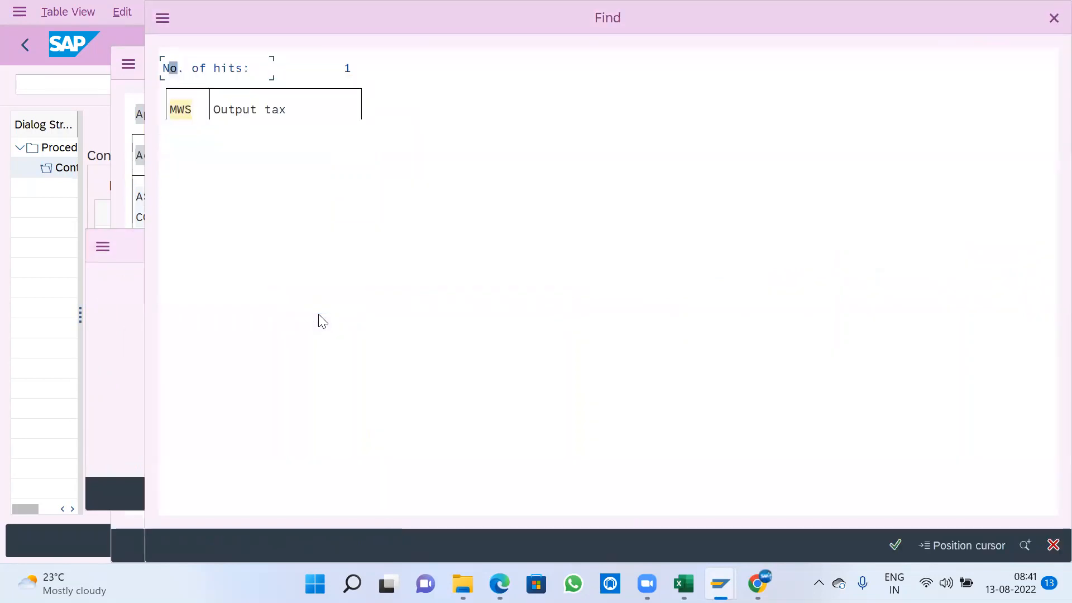
double_click(246, 113)
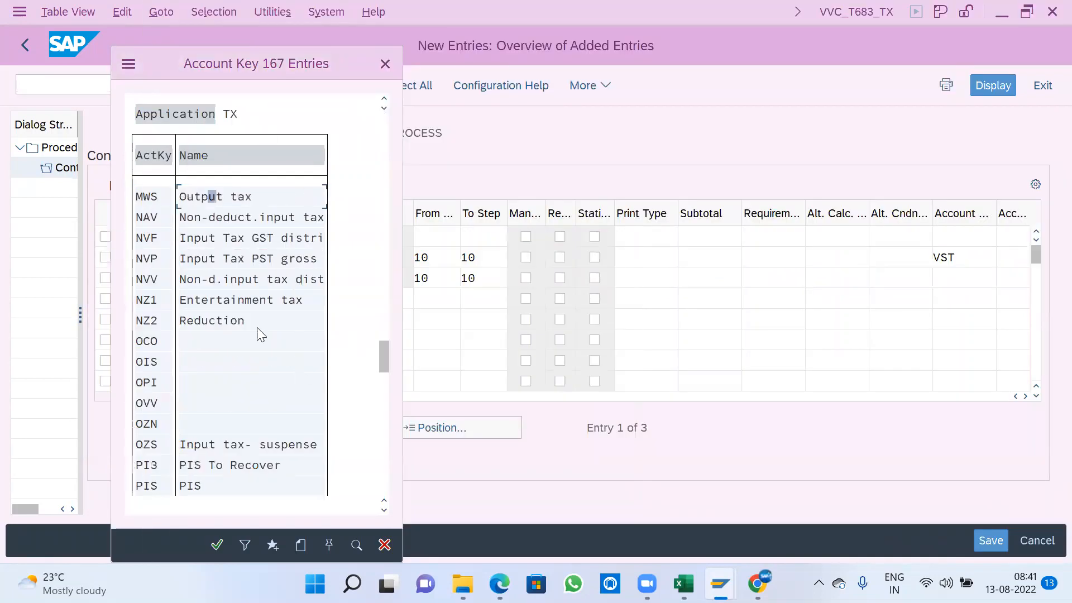
double_click(204, 195)
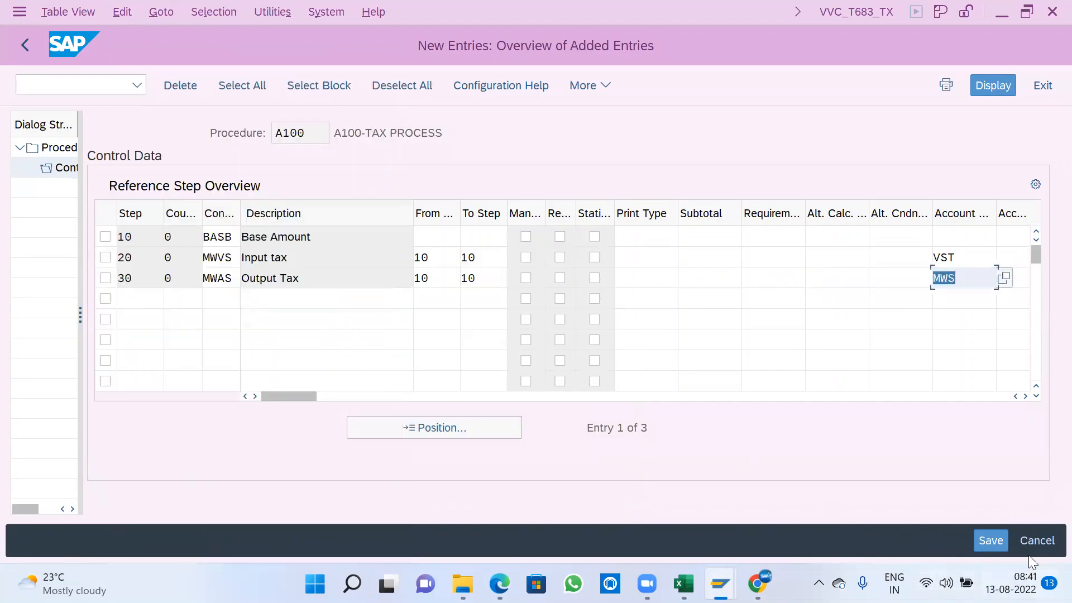
- Save the control data of procedure A100 and go back to the activity selection of Check Calculation Procedure
click(997, 539)
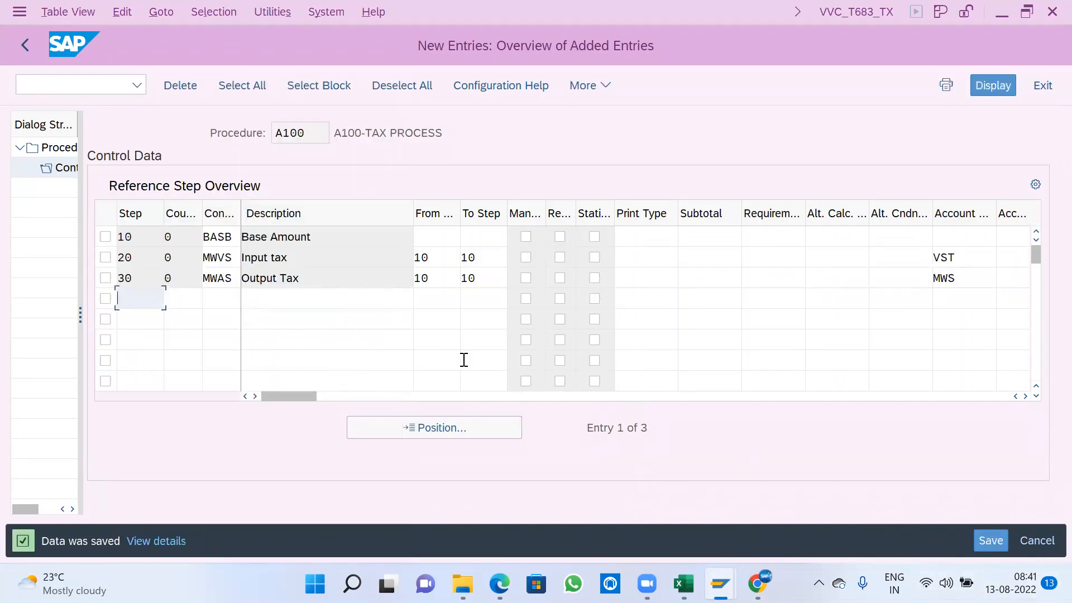
click(25, 45)
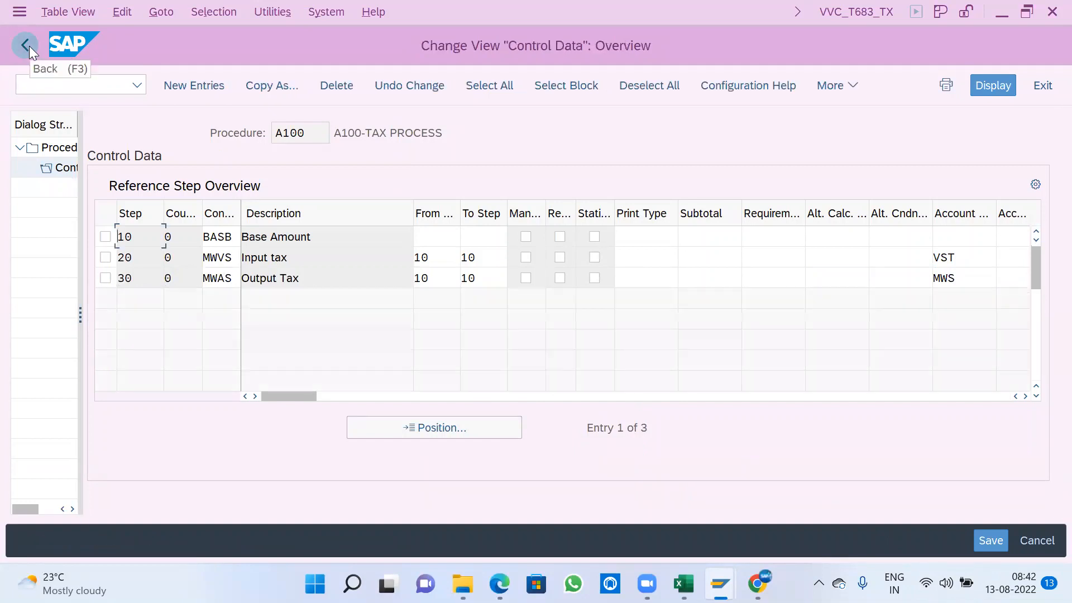
click(26, 45)
click(25, 45)
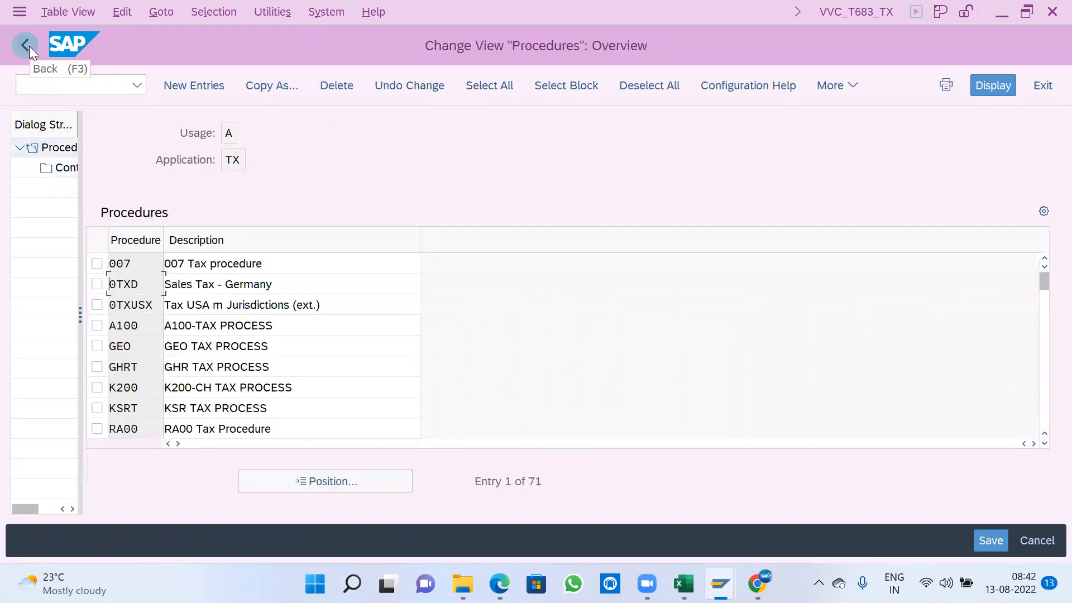
click(26, 45)
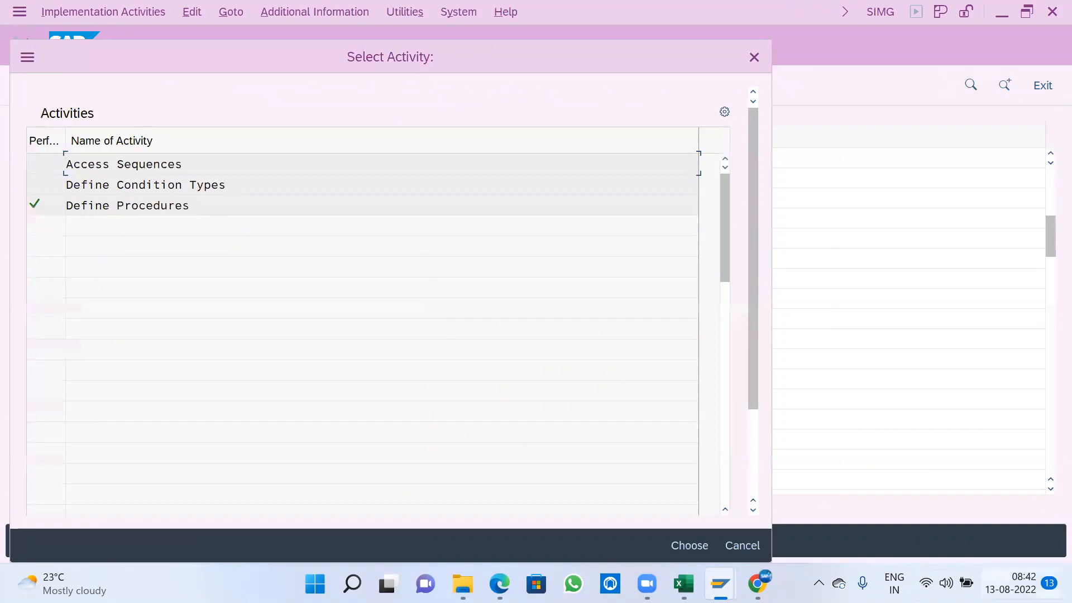
- Leave the activity selection, open Assign Country/Region to Calculation Procedure, and position the country list at SA
click(749, 543)
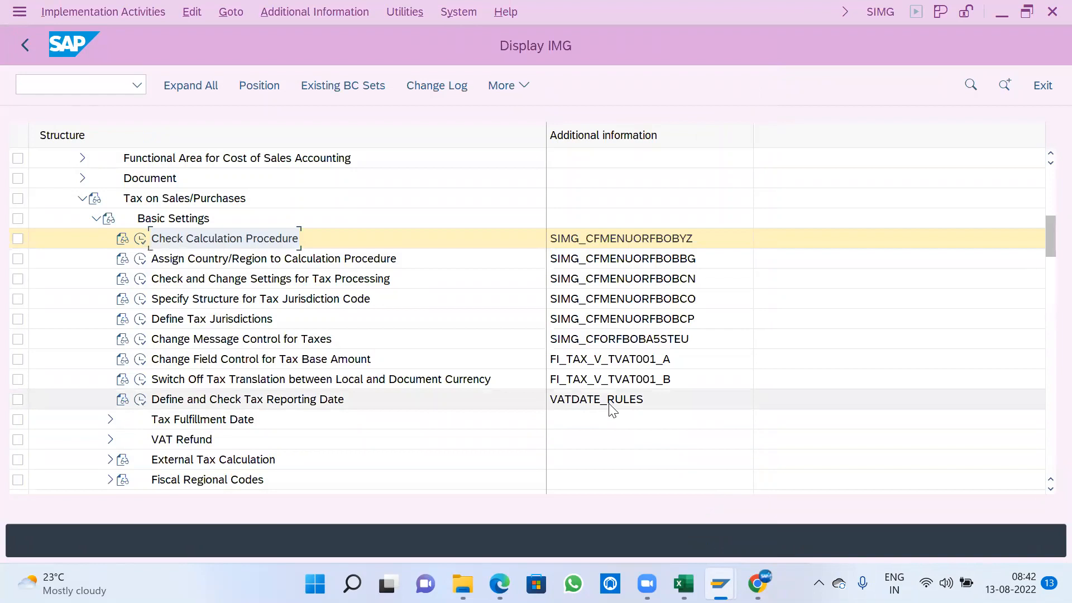
click(142, 262)
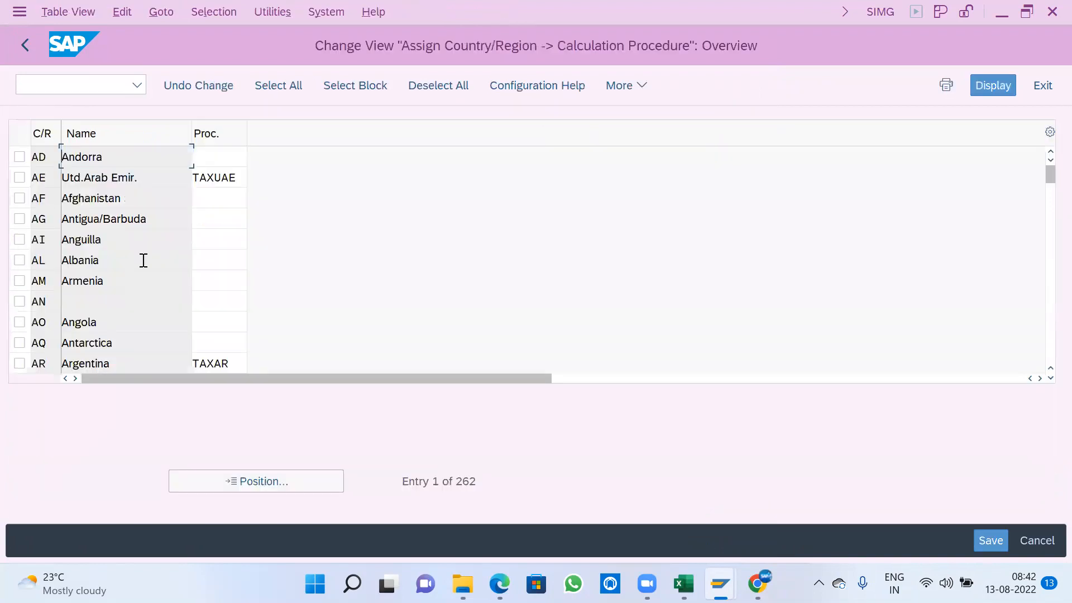
click(219, 480)
text(SA)
key(Return)
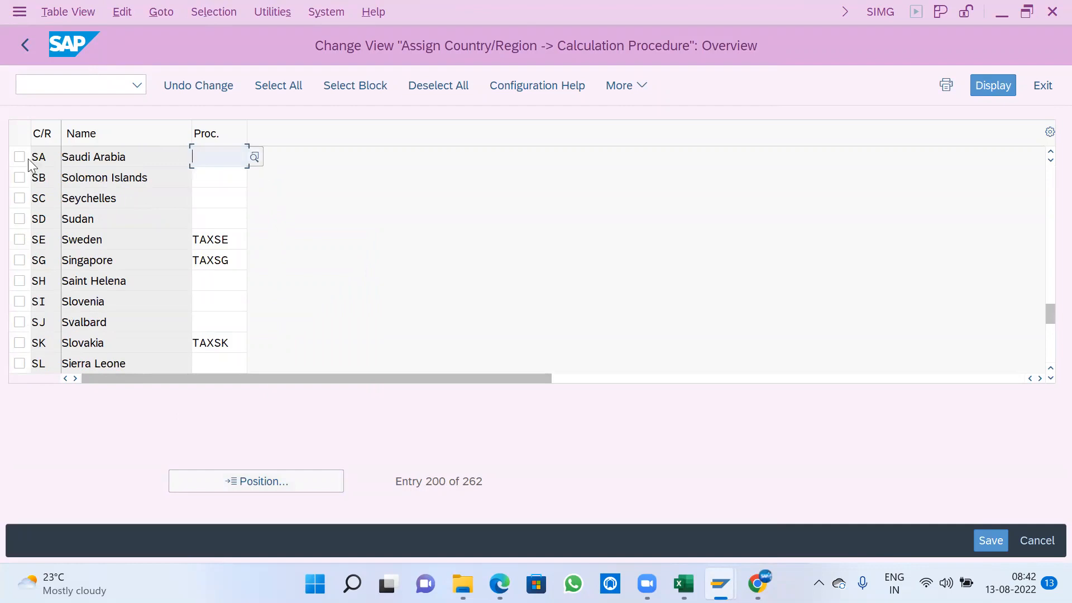
- Look up tax procedure A100 in the list of procedures and assign it to Saudi Arabia (SA)
drag(59, 155, 34, 163)
click(133, 158)
click(244, 157)
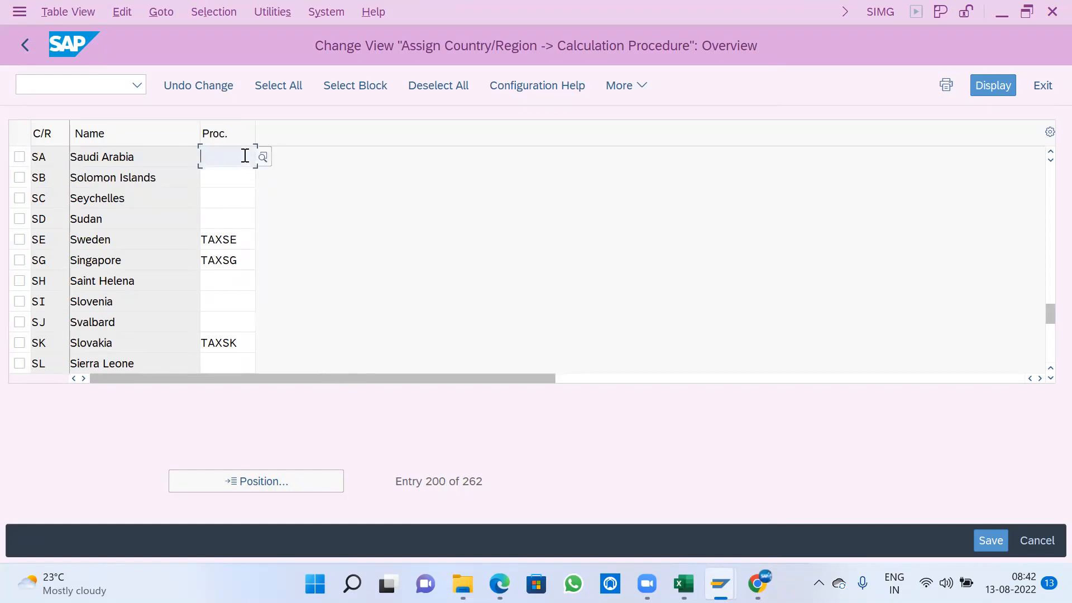
click(258, 158)
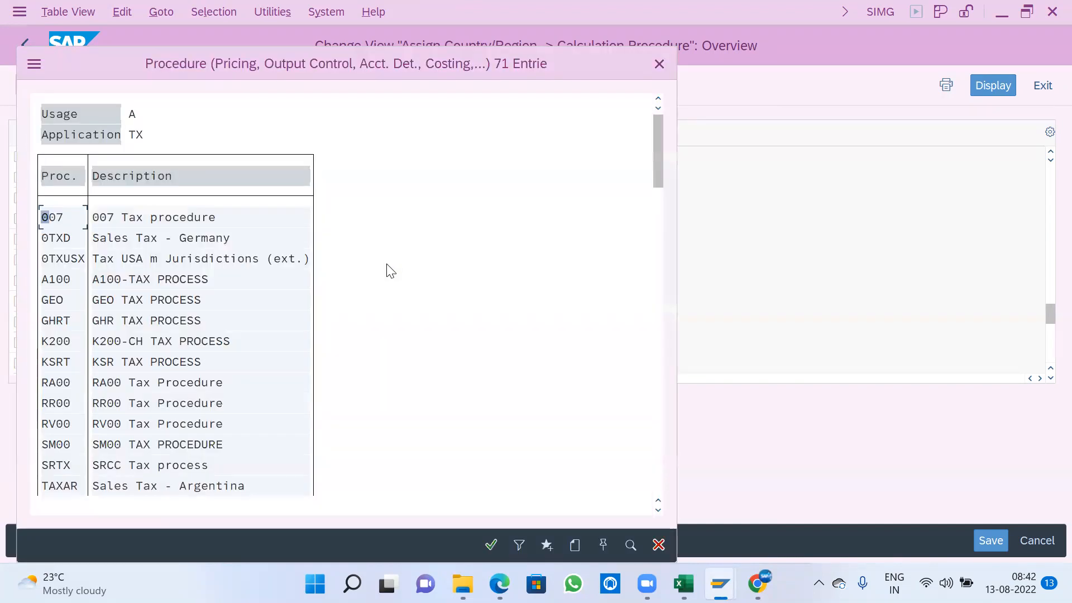
key(ctrl+f)
text(A100)
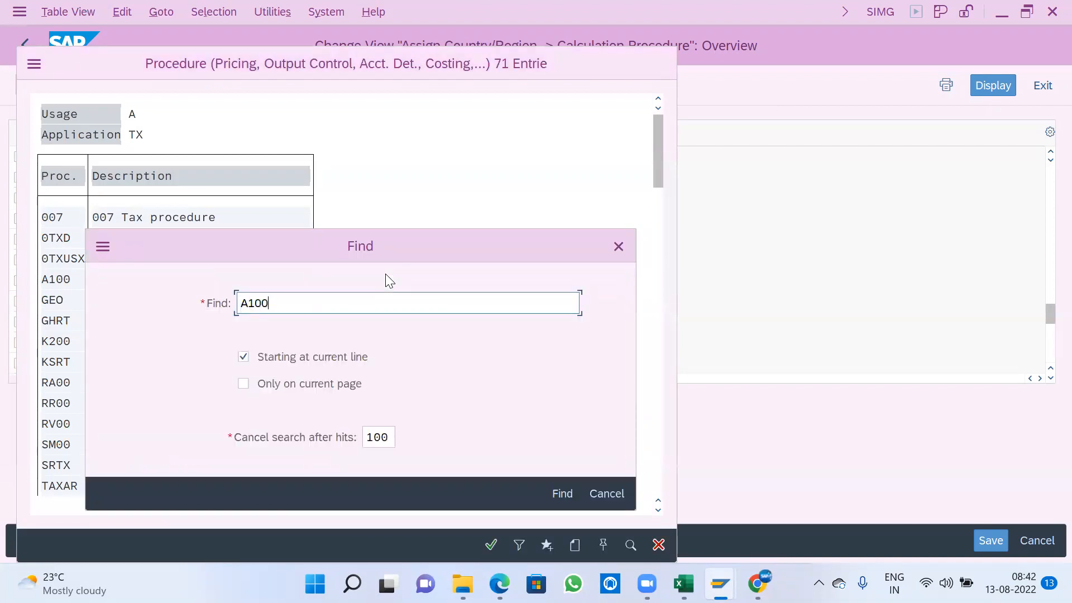
key(Return)
click(244, 111)
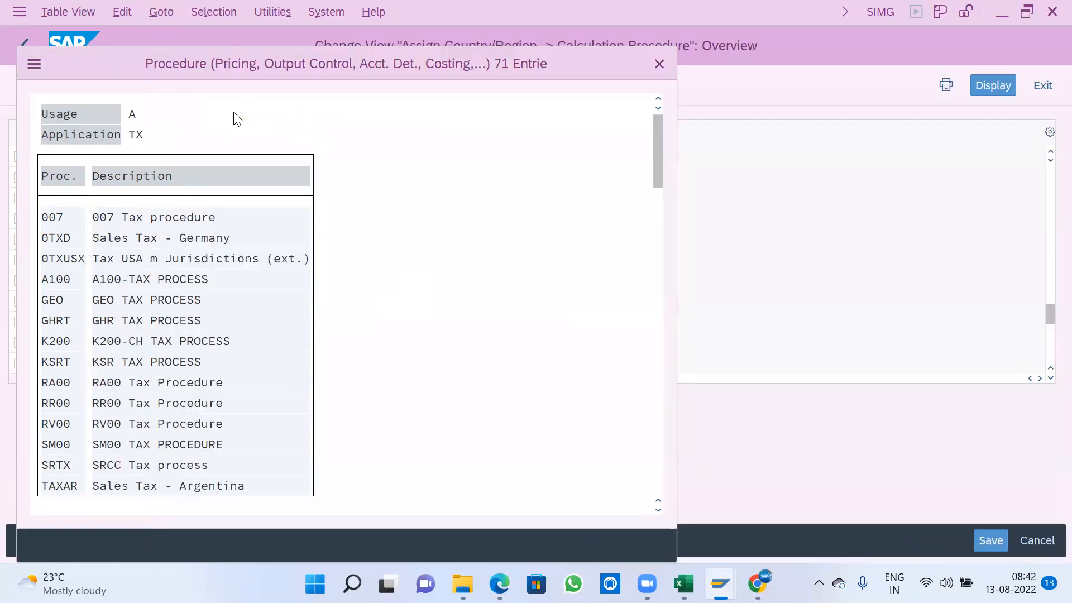
double_click(173, 280)
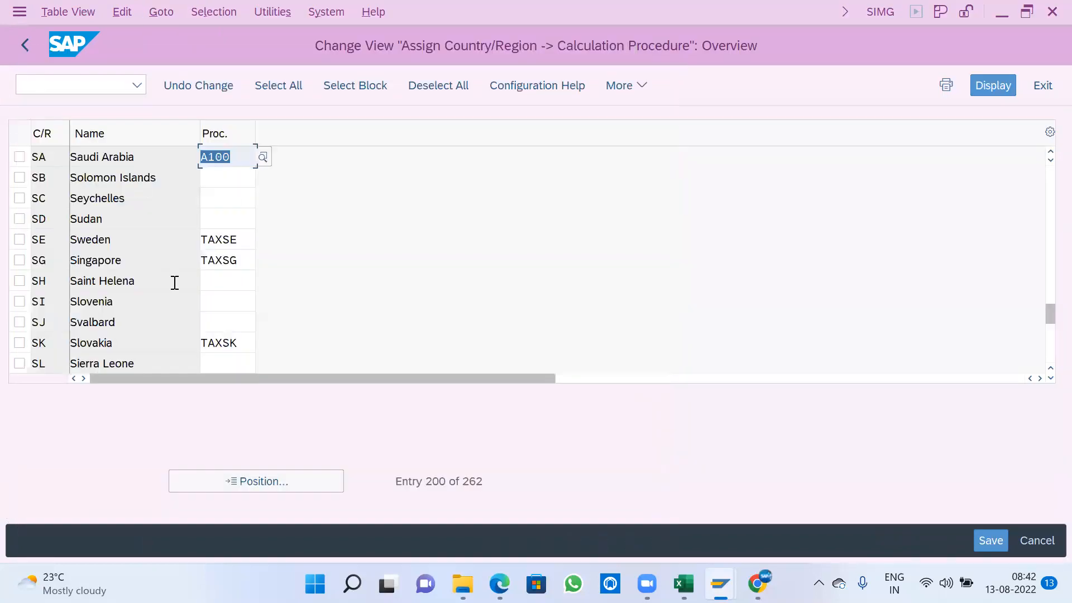
- Save the country assignment to the A100 COMPANY SETTINGS customizing request and return to the IMG structure
click(989, 537)
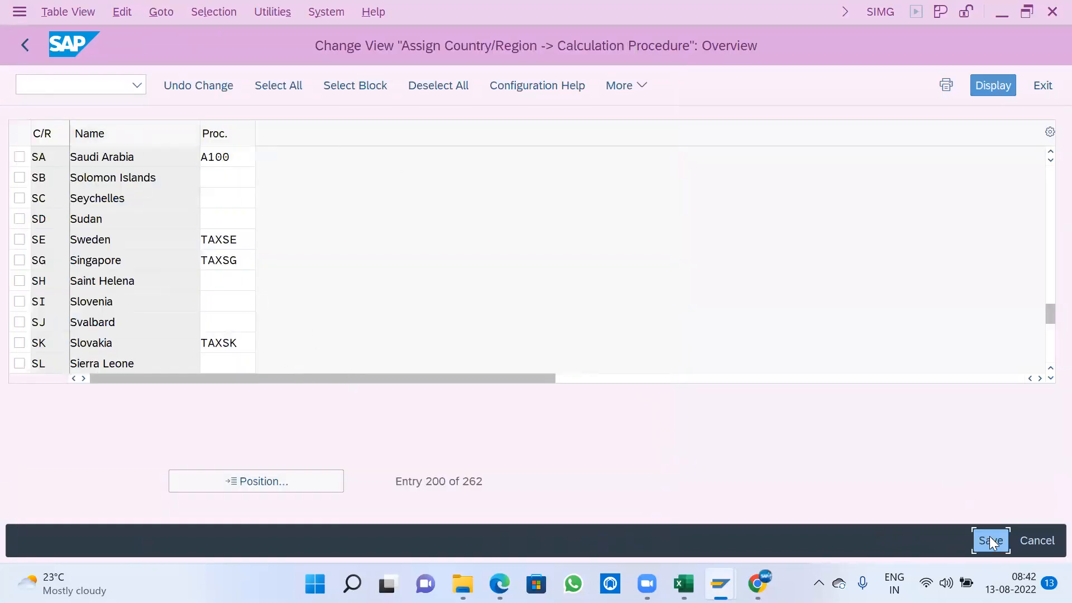
click(443, 384)
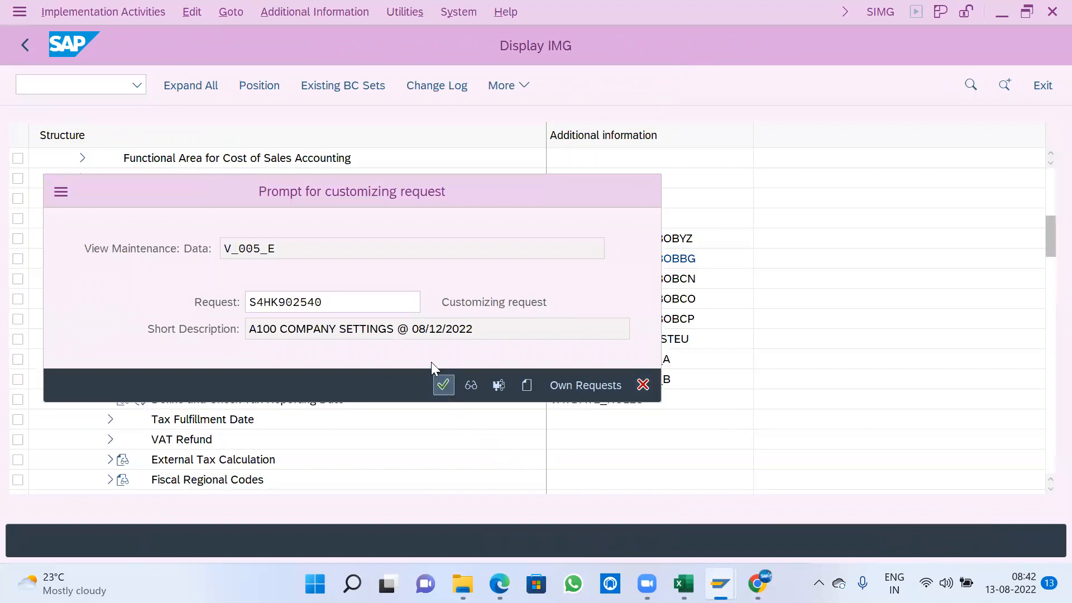
click(25, 44)
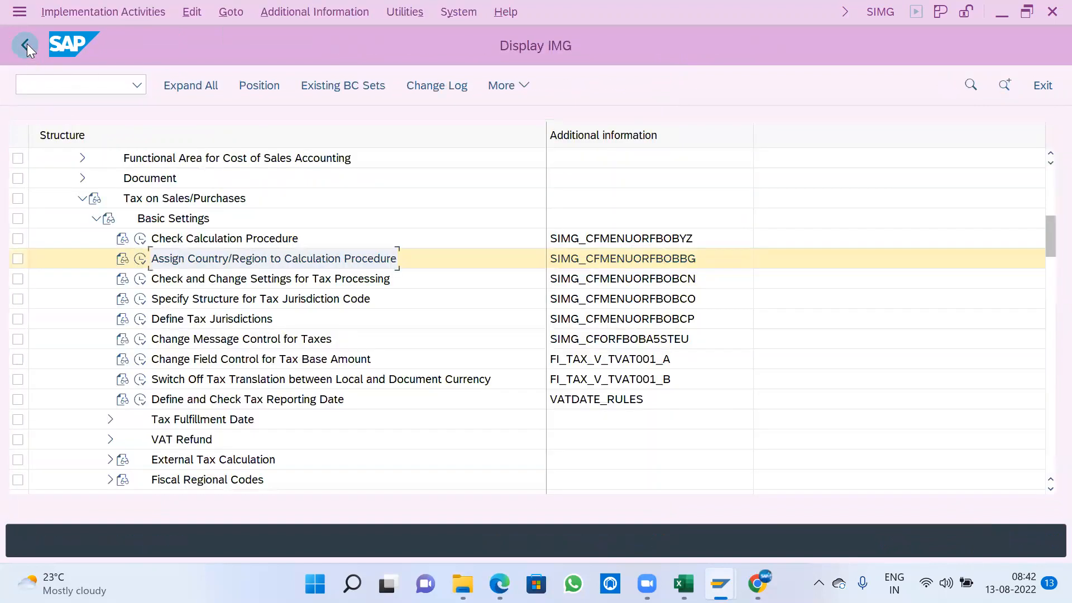
- Collapse Basic Settings, expand Calculation under Tax on Sales/Purchases, and select Define Tax Codes for Sales and Purchases
click(96, 218)
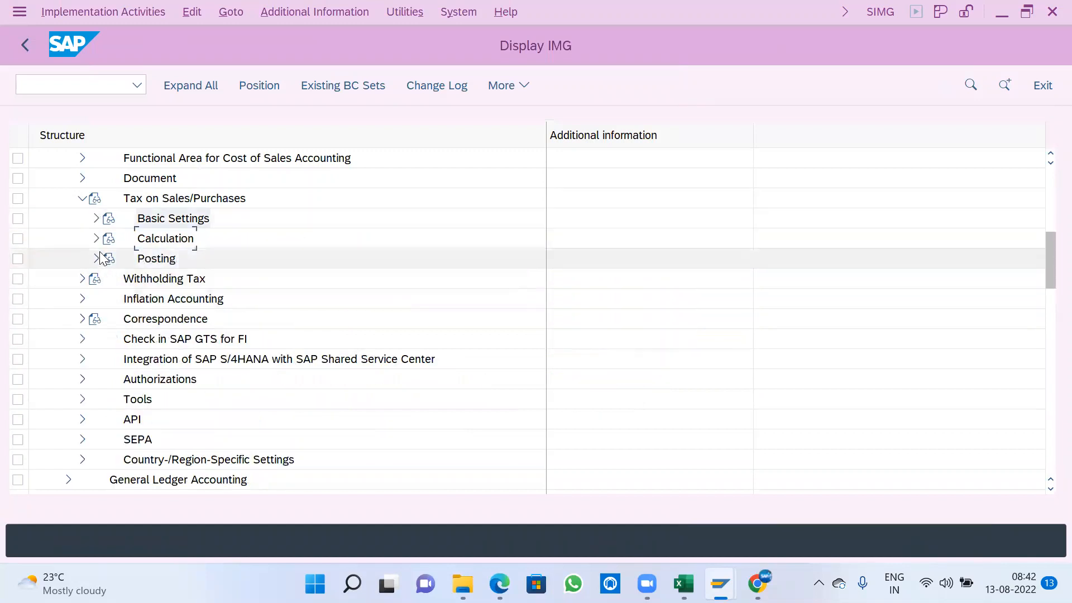
click(96, 239)
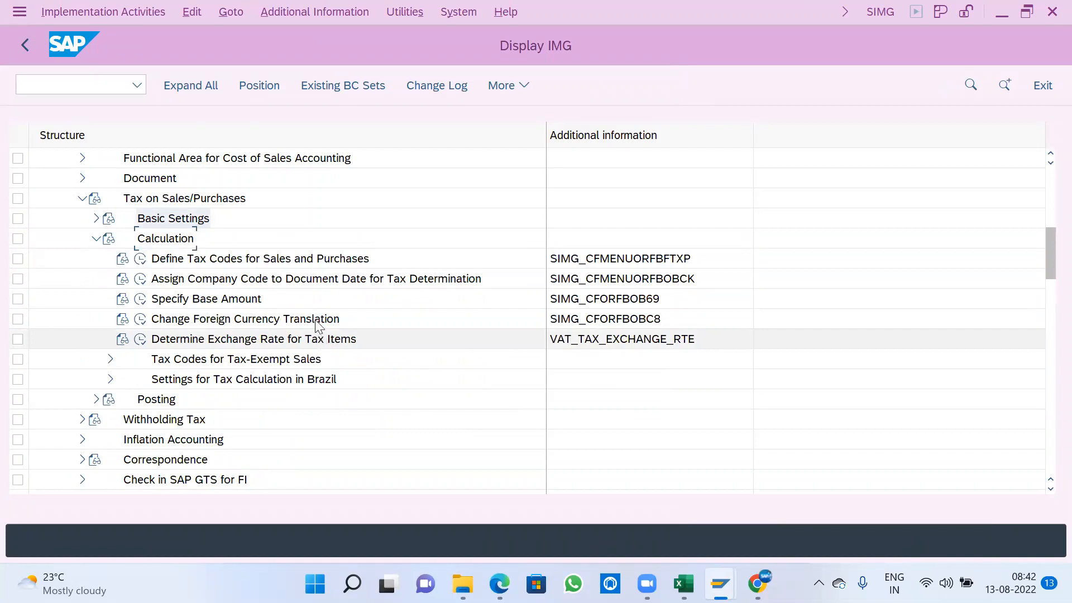
click(292, 263)
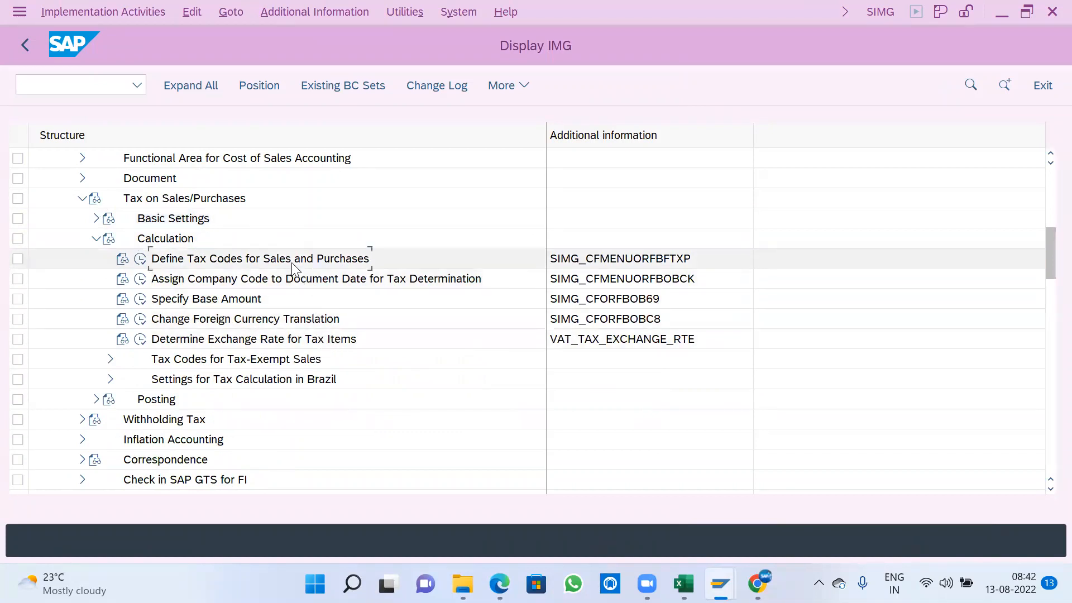
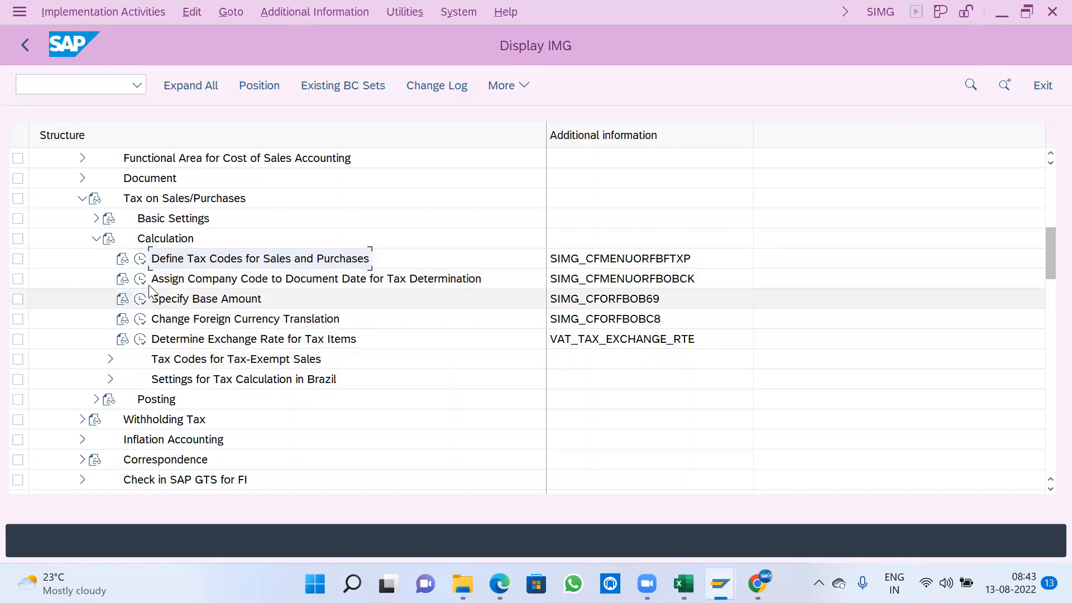
- Open Define Tax Codes for Sales and Purchases for country SA and start a new tax code V0
click(140, 259)
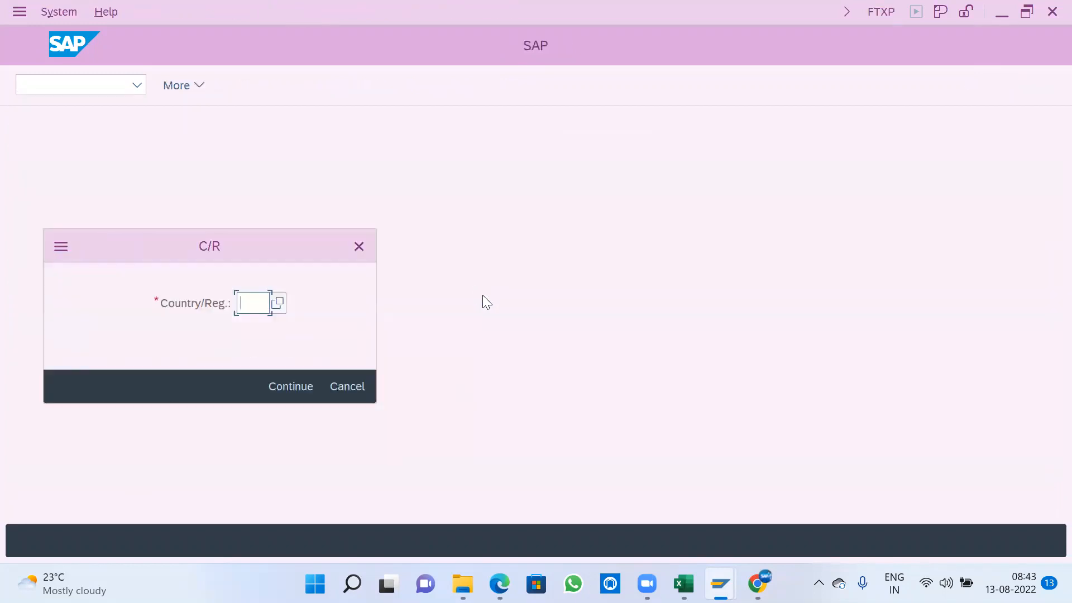
text(SA)
click(293, 386)
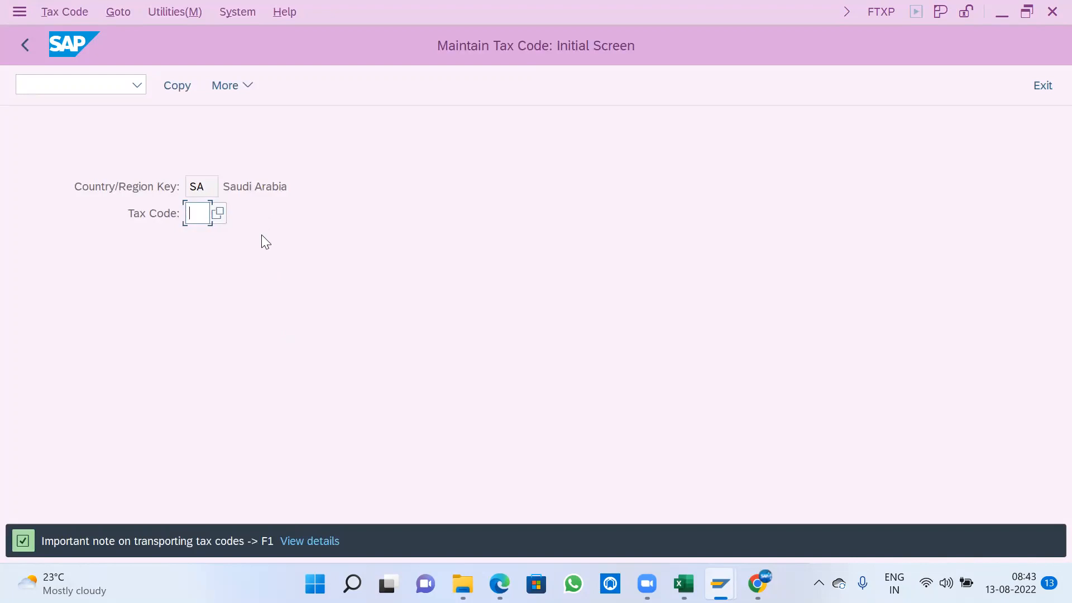
text(V0)
key(Return)
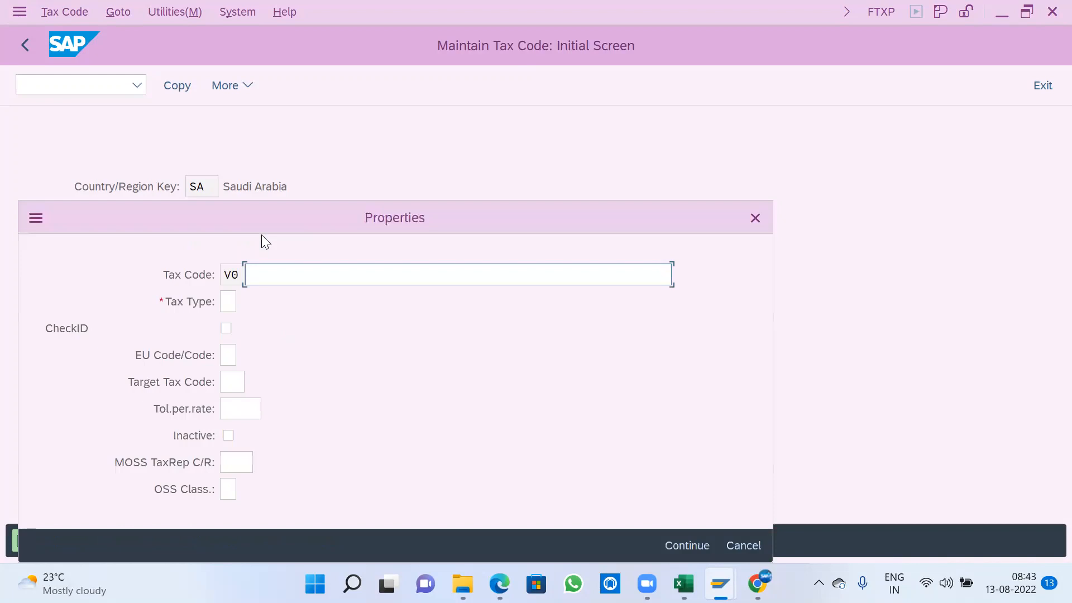
- Set V0's tax type to V (Input tax), describe it as "0 % Input Tax", and accept the properties
key(Tab)
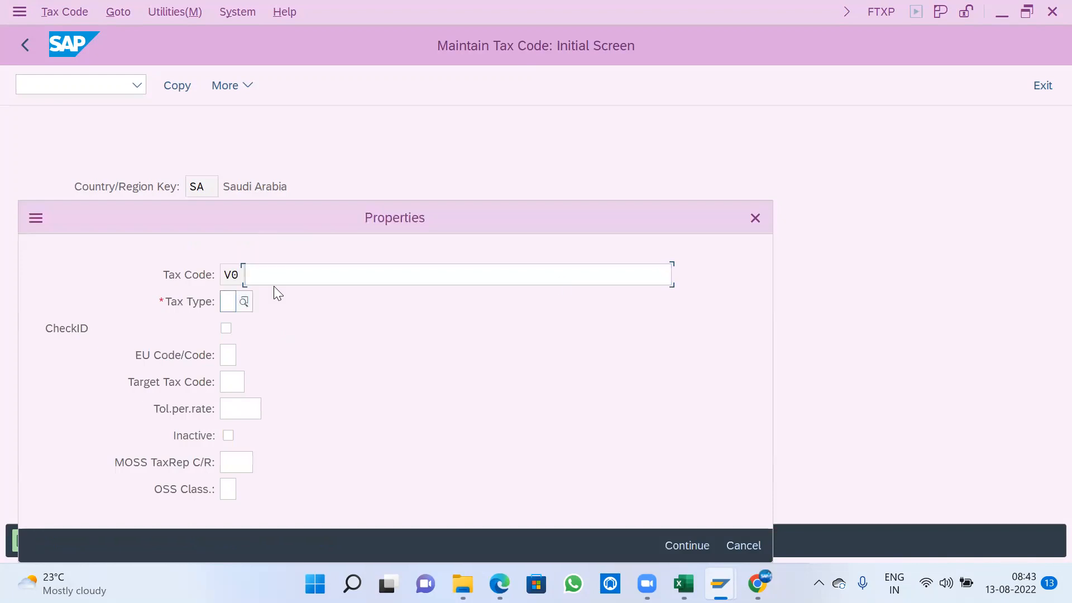
click(245, 306)
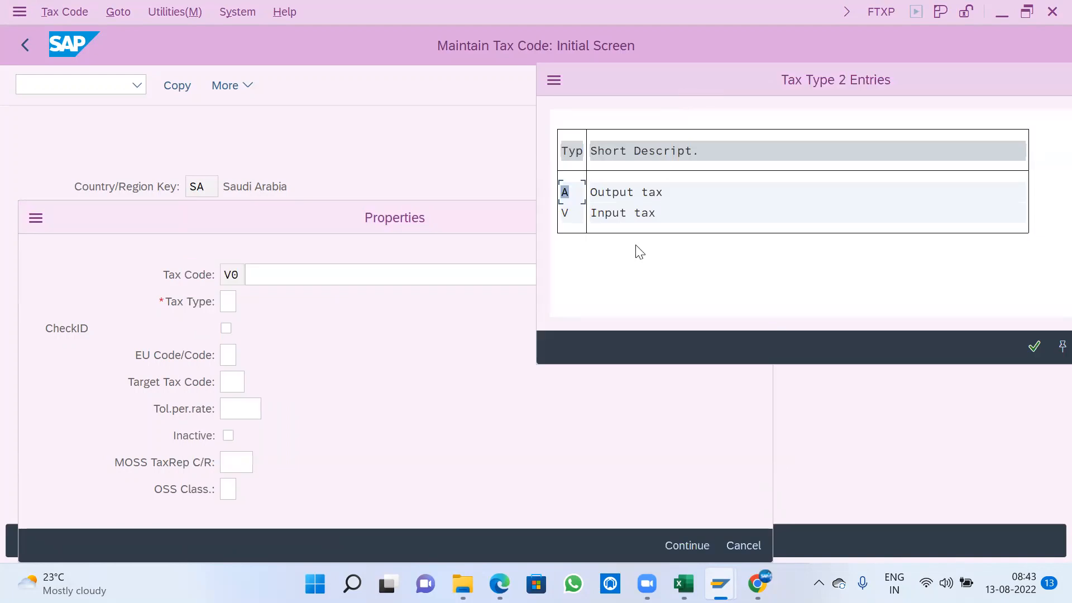
click(620, 214)
double_click(620, 214)
click(326, 282)
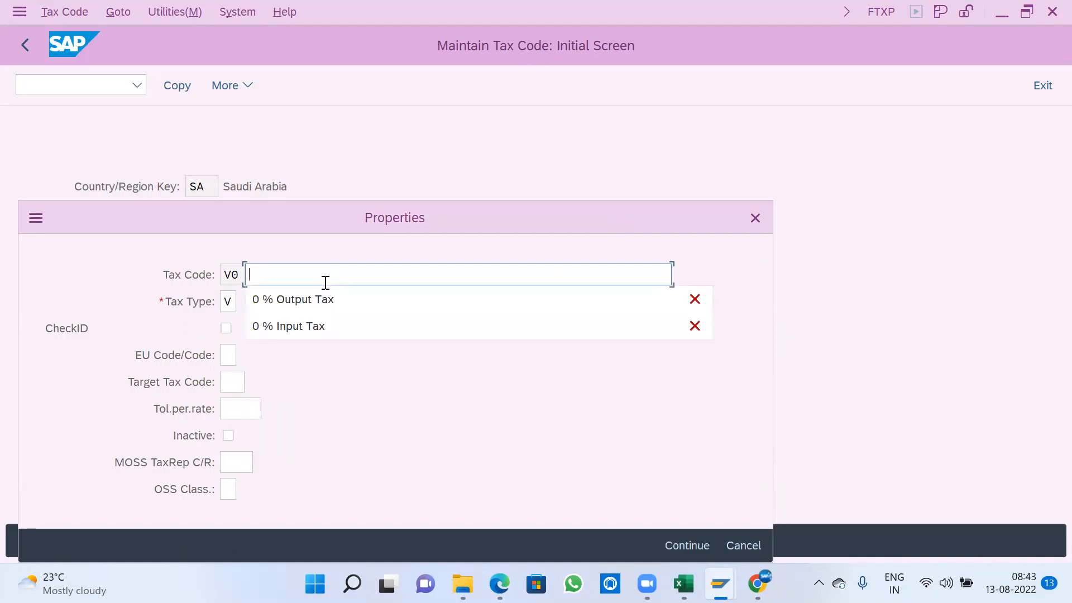
text(0)
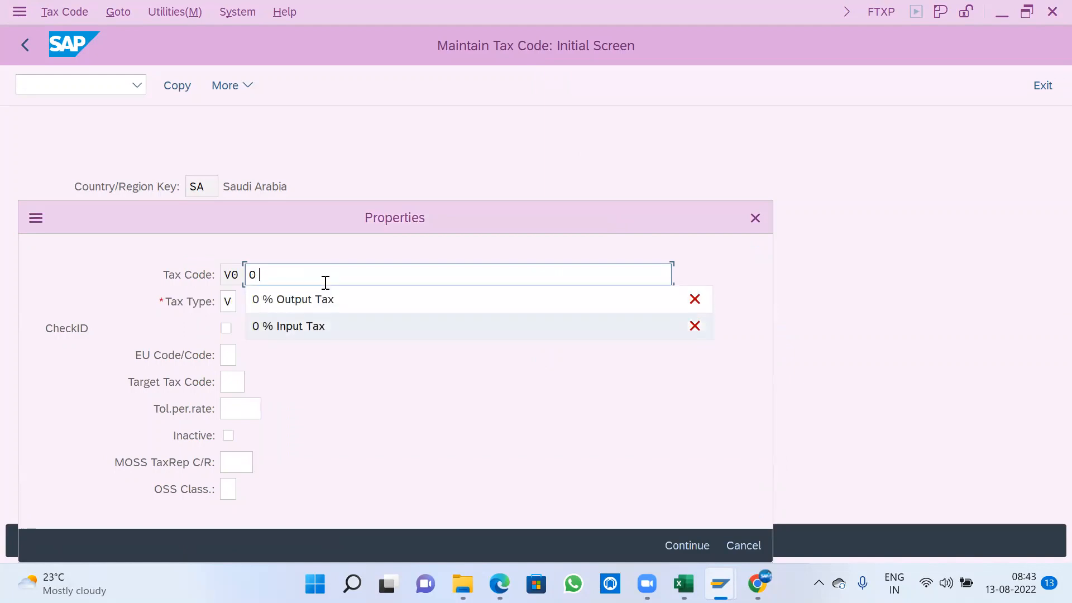
key(Return)
drag(336, 275, 232, 272)
click(310, 408)
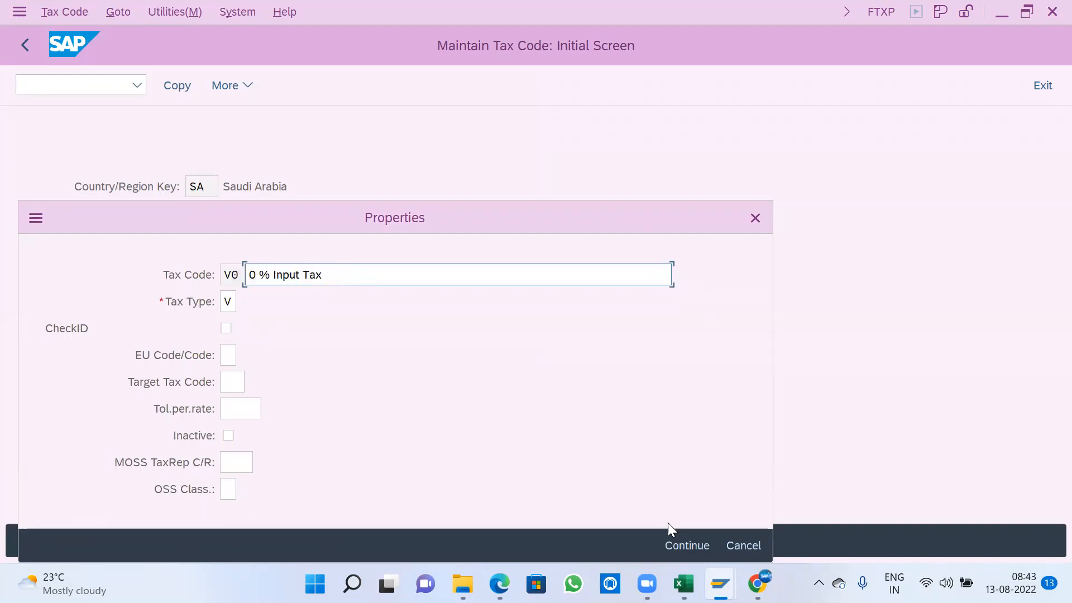
click(674, 545)
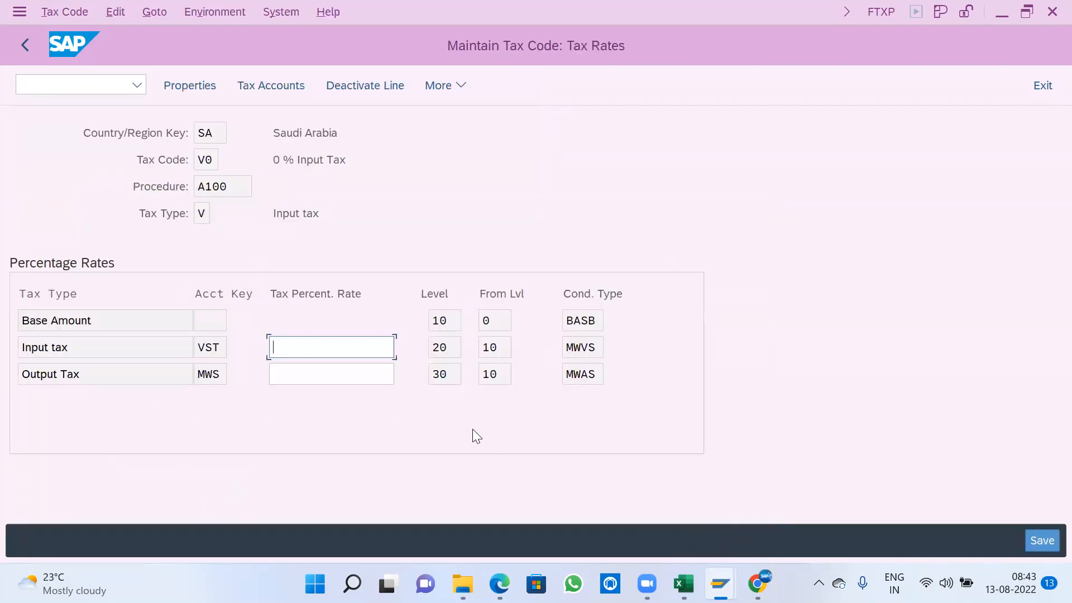
- Set the input tax rate of V0 to 0, deactivate its Output Tax line, and save the tax code
drag(271, 159, 352, 165)
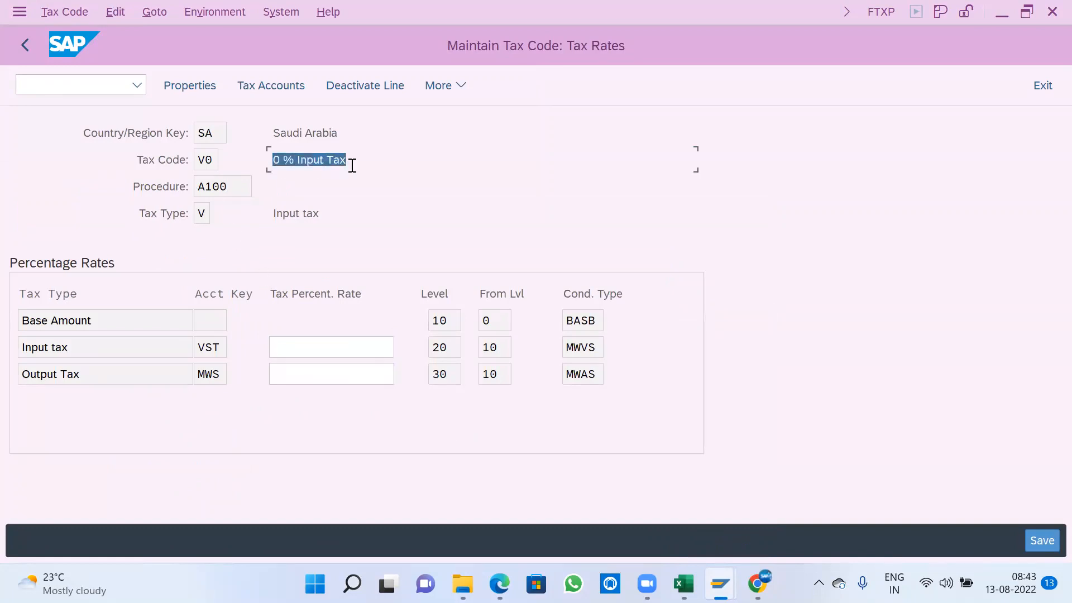
click(352, 166)
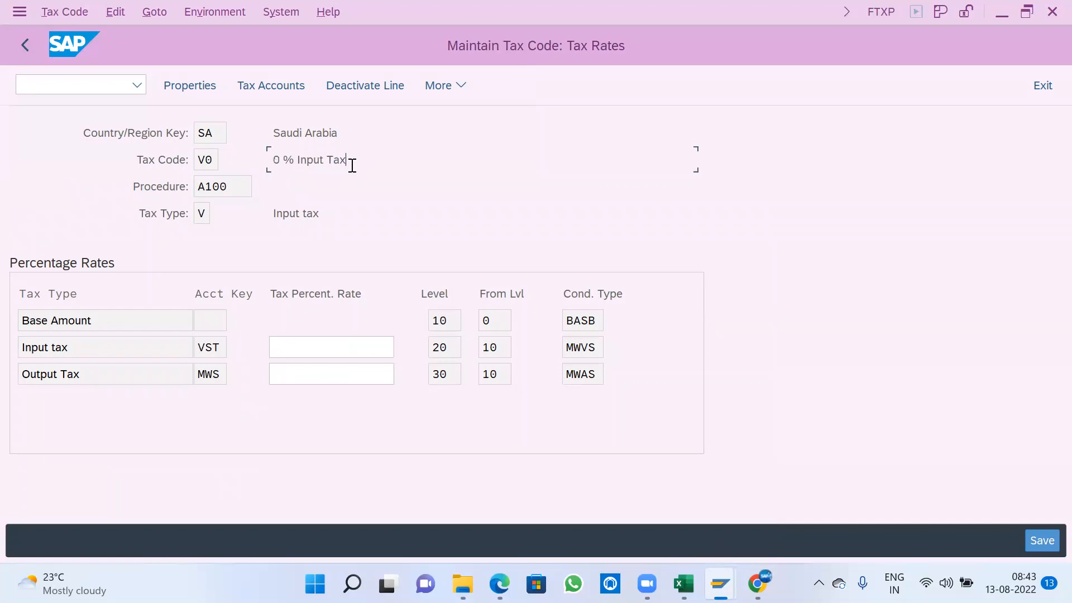
click(335, 345)
text(0)
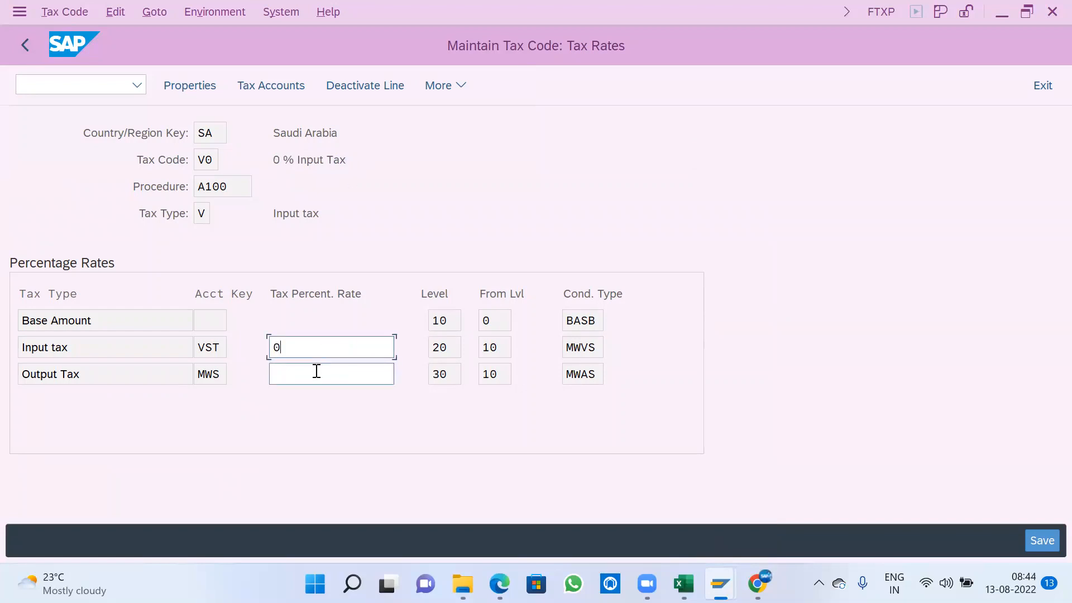
click(317, 371)
click(200, 215)
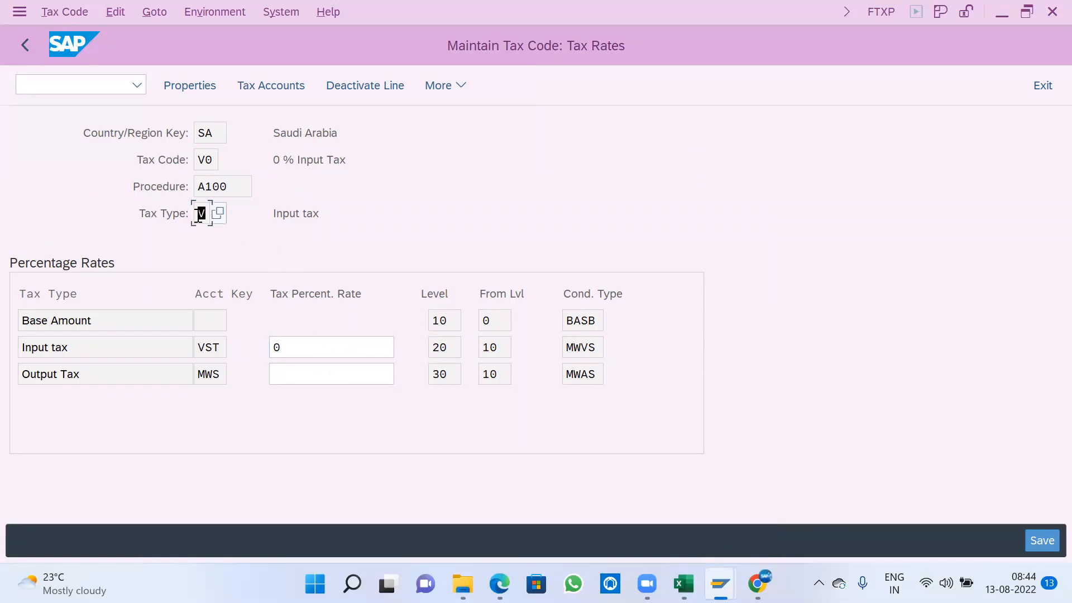
click(292, 373)
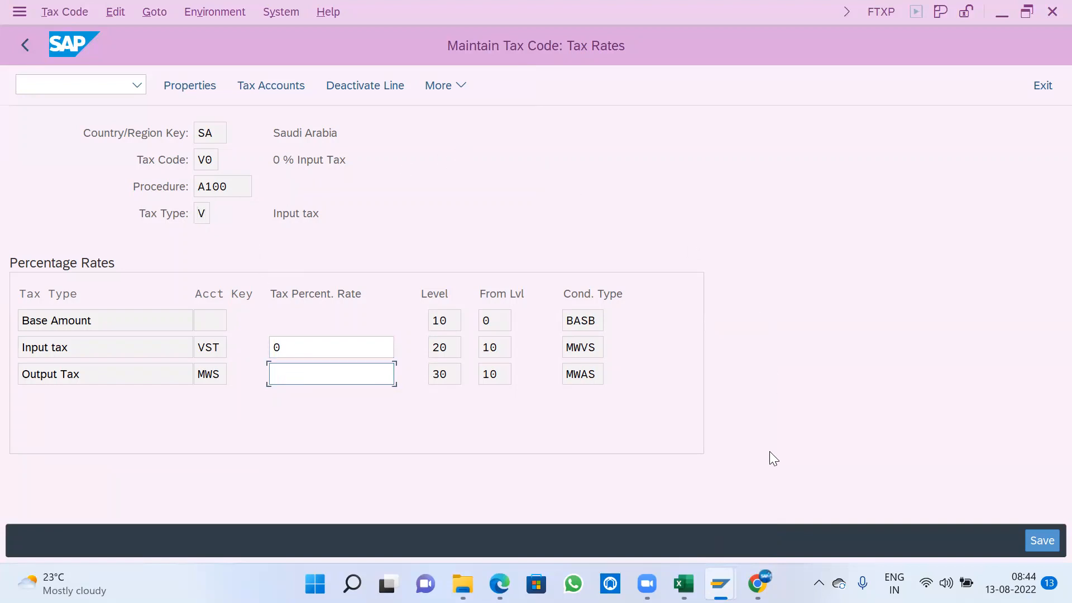
click(351, 84)
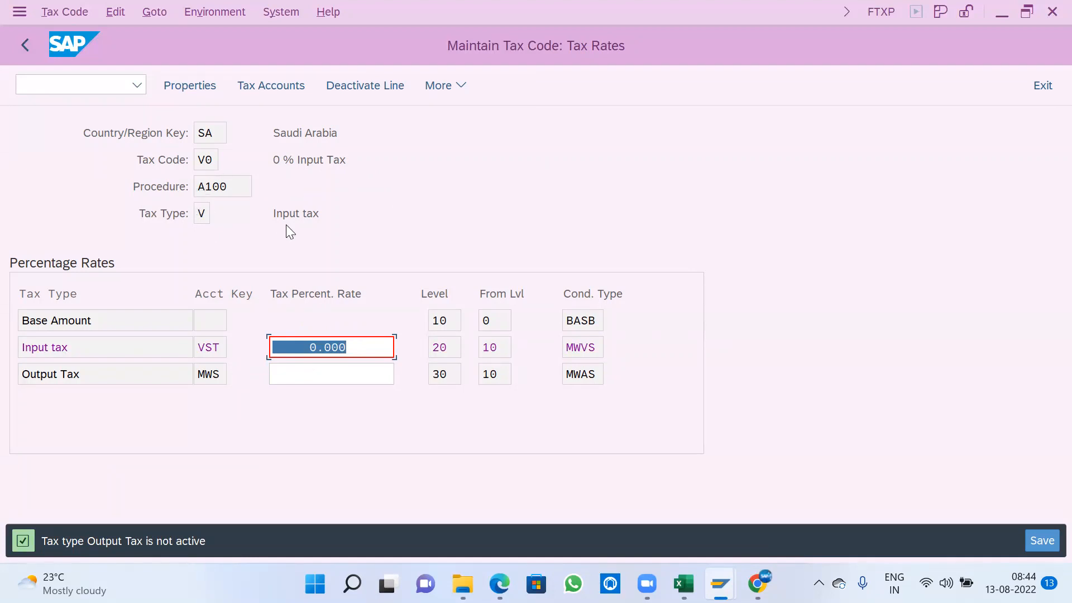
click(1037, 543)
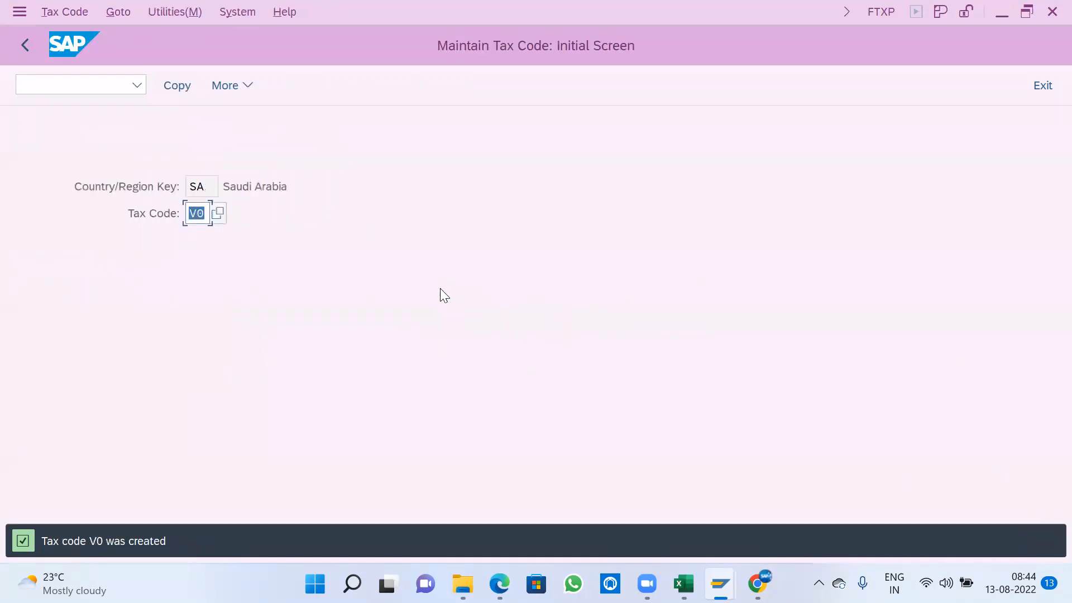
- Start a new tax code A0 for Saudi Arabia and choose tax type A (Output tax)
text(A)
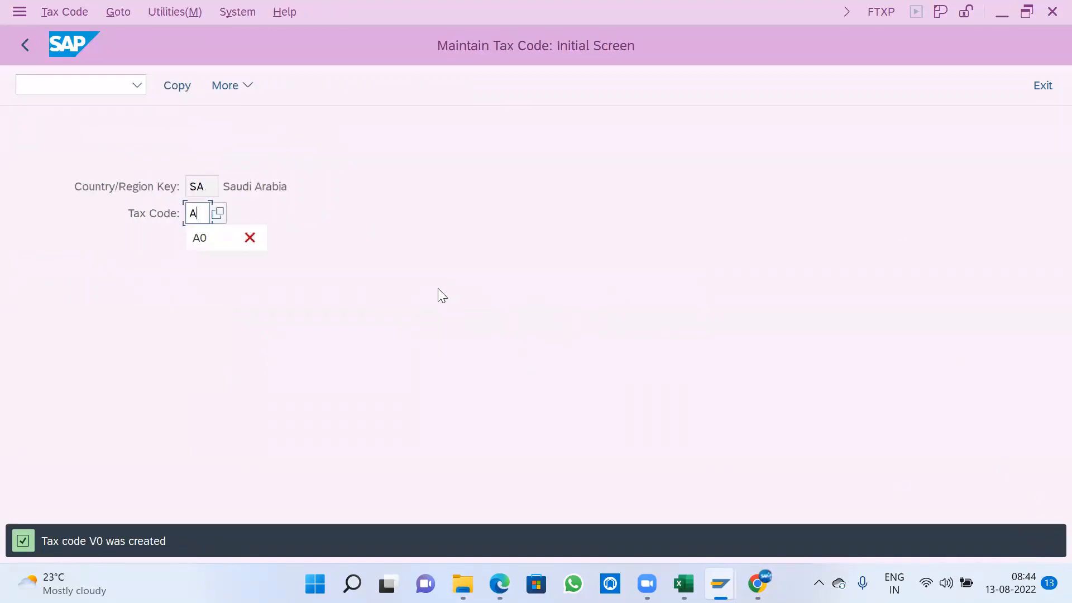
text(0)
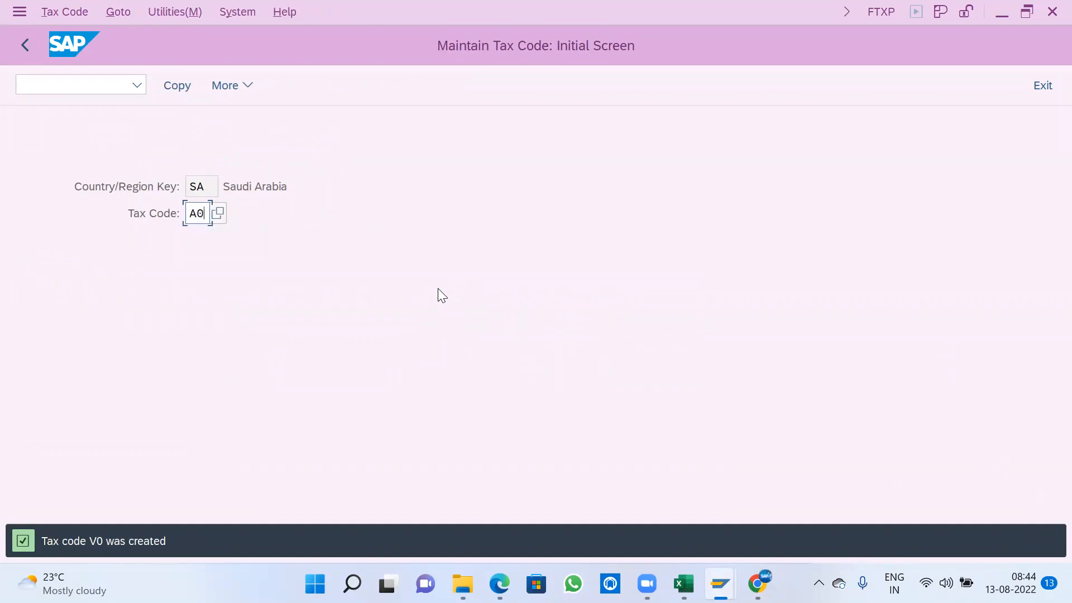
key(Return)
key(Tab)
click(243, 301)
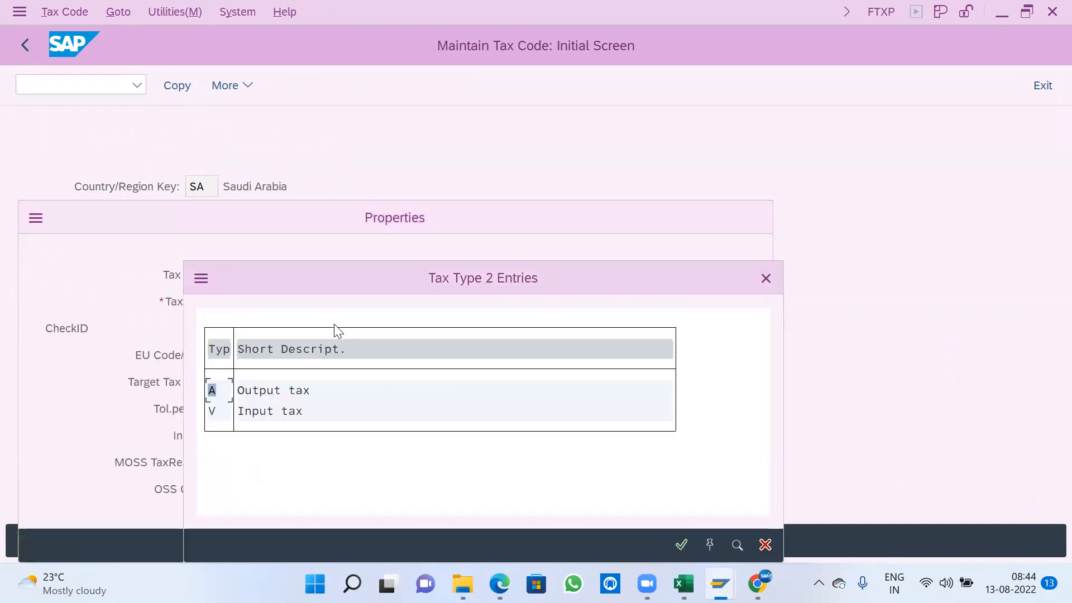
double_click(281, 394)
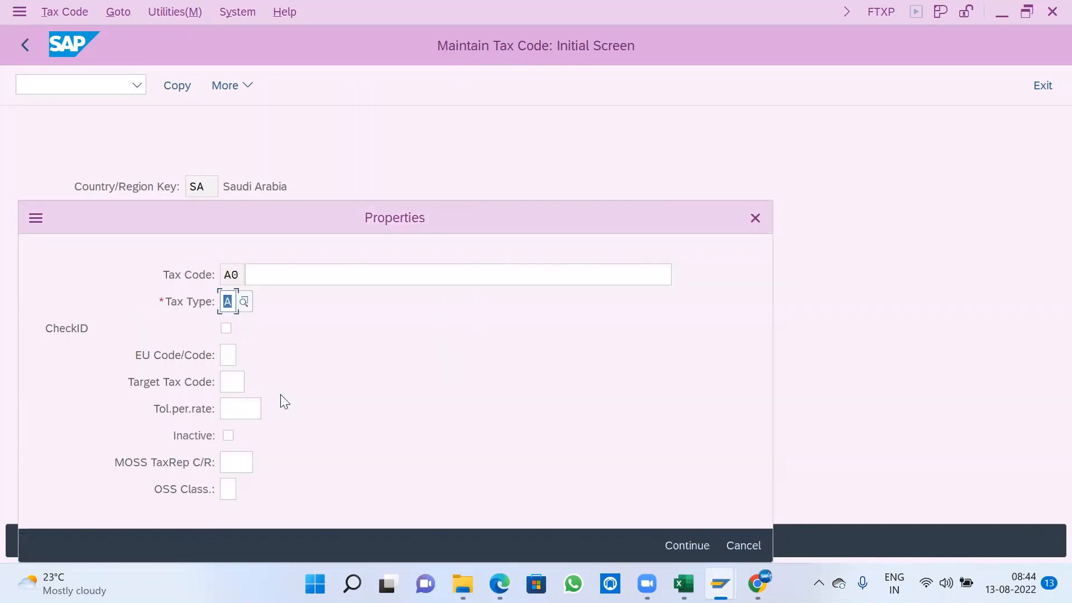
- Describe tax code A0 as "0 % Output Tax" and accept its properties
click(308, 283)
text(0)
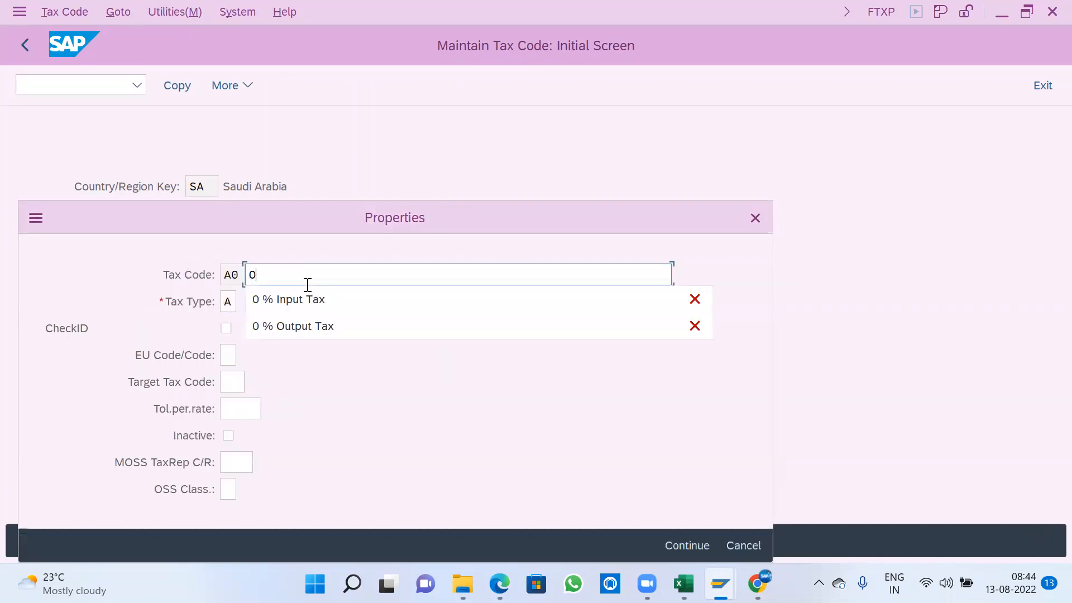
key(Down)
key(Down)
key(Return)
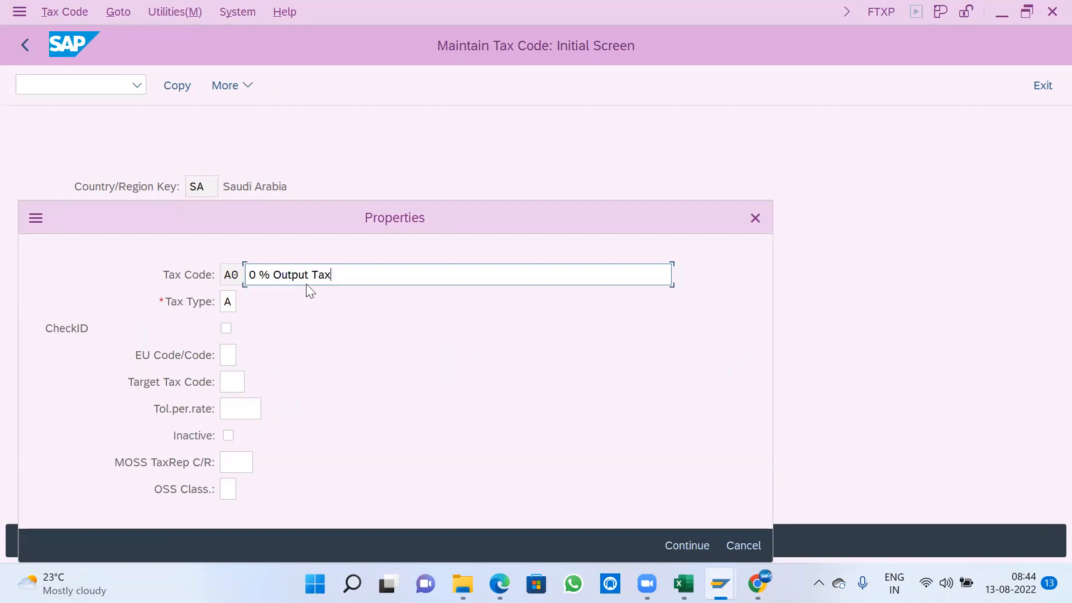
key(Return)
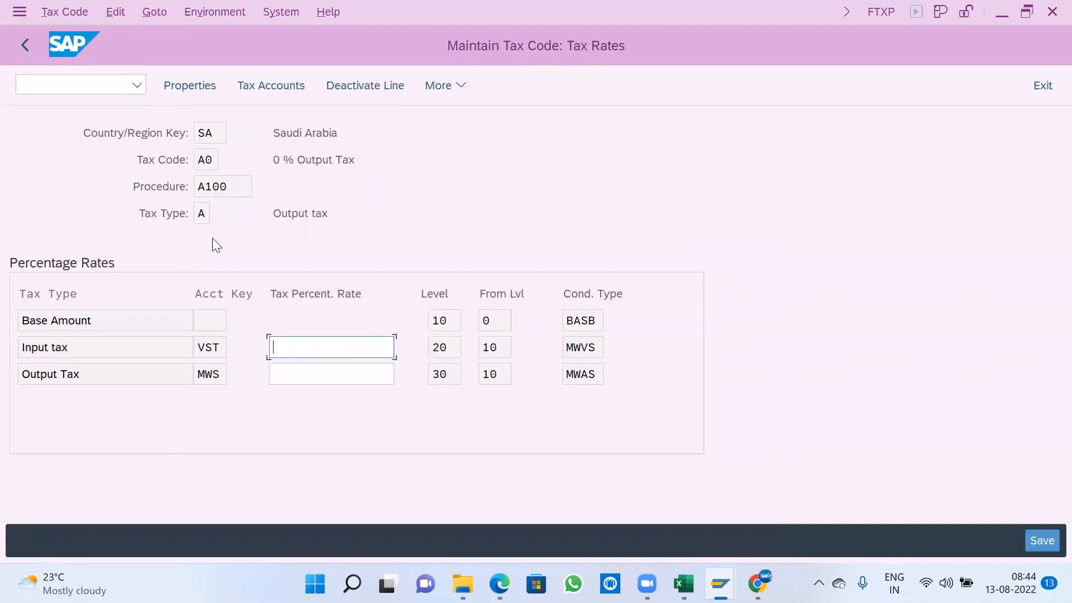
- Enter 0 as A0's output tax rate, deactivate the Input tax line, and try to save the tax code
click(199, 215)
drag(199, 215, 354, 227)
click(353, 227)
click(331, 379)
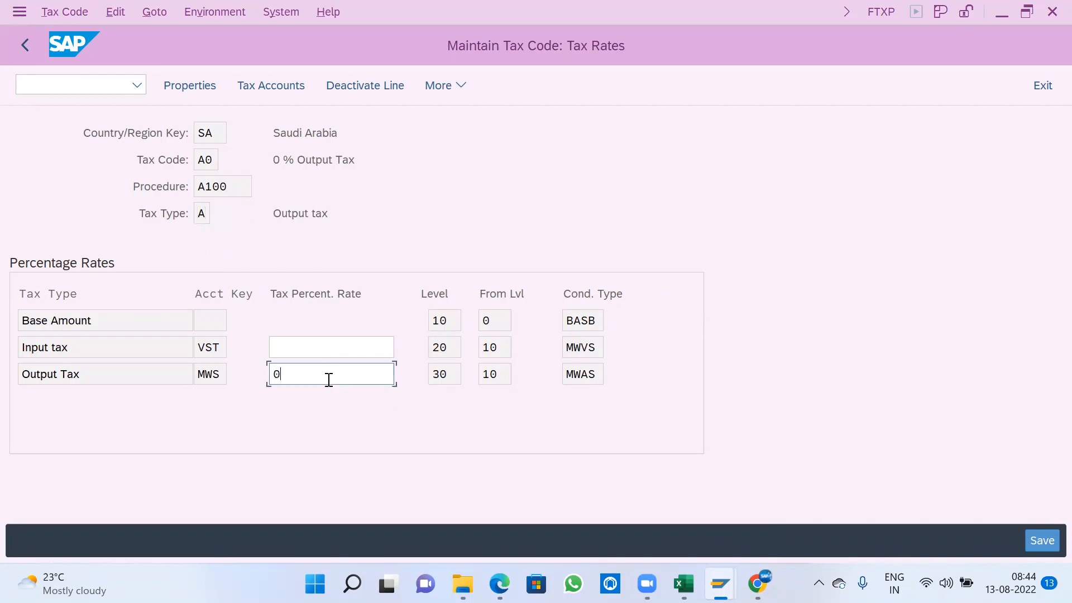
click(312, 346)
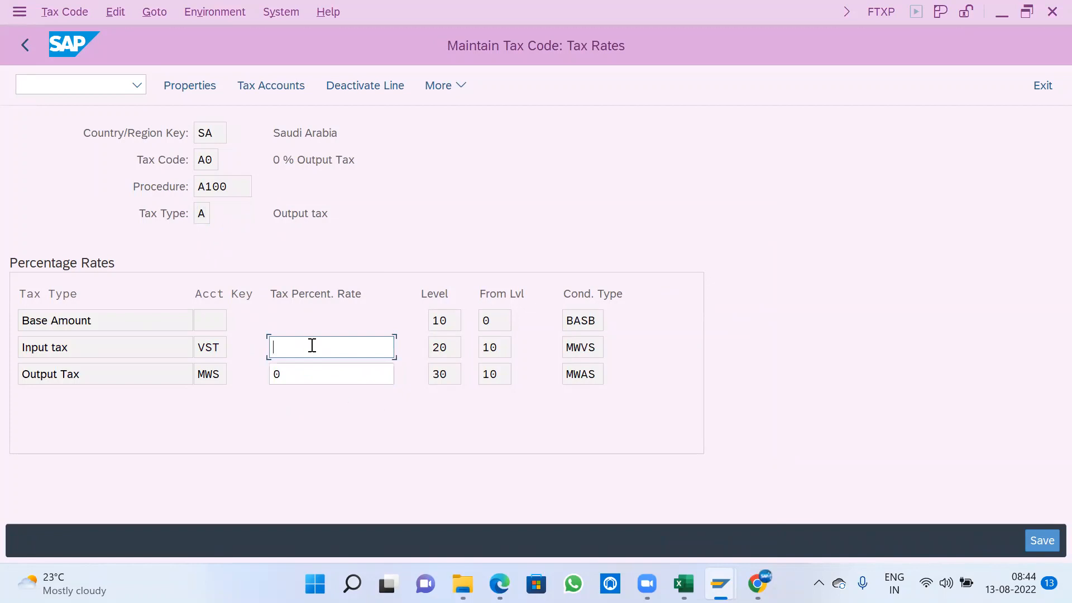
click(377, 88)
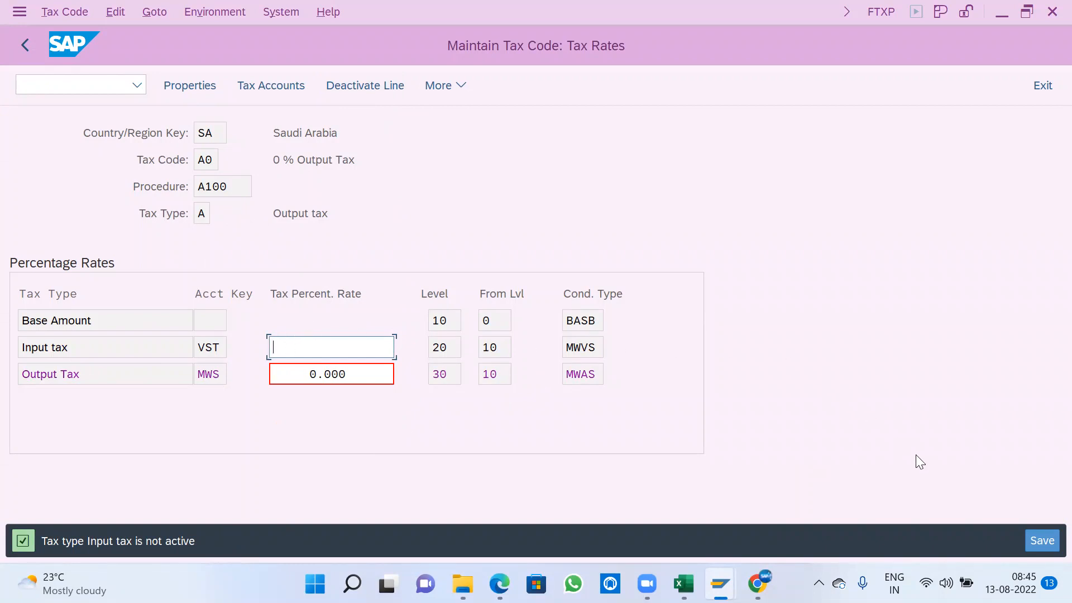
click(1031, 537)
- Try deactivating both the Output Tax line and the Input tax line of tax code A0
double_click(196, 215)
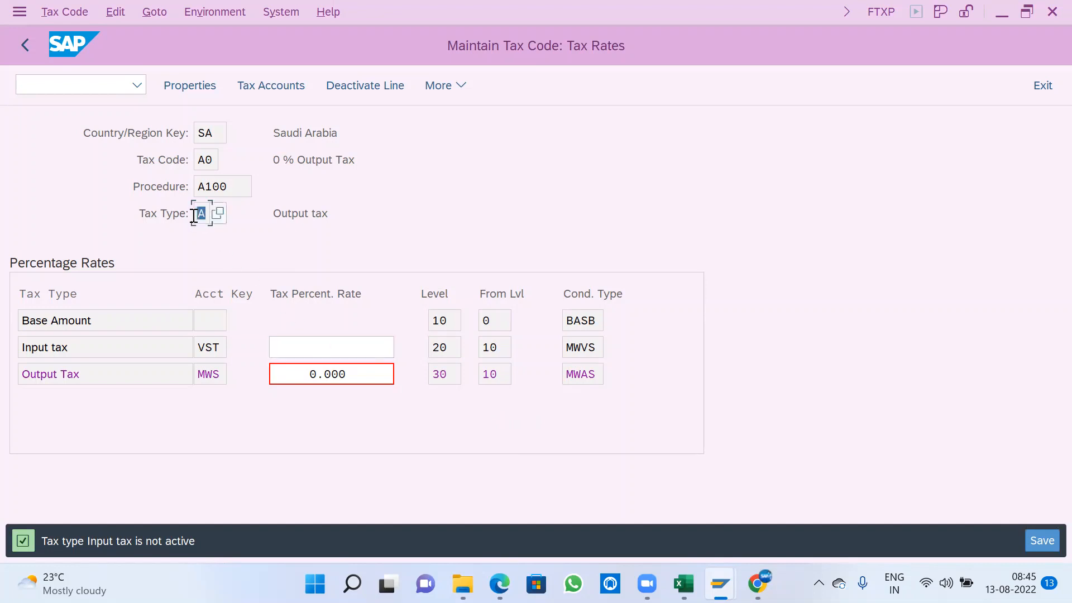
click(193, 215)
click(463, 84)
click(471, 162)
click(370, 87)
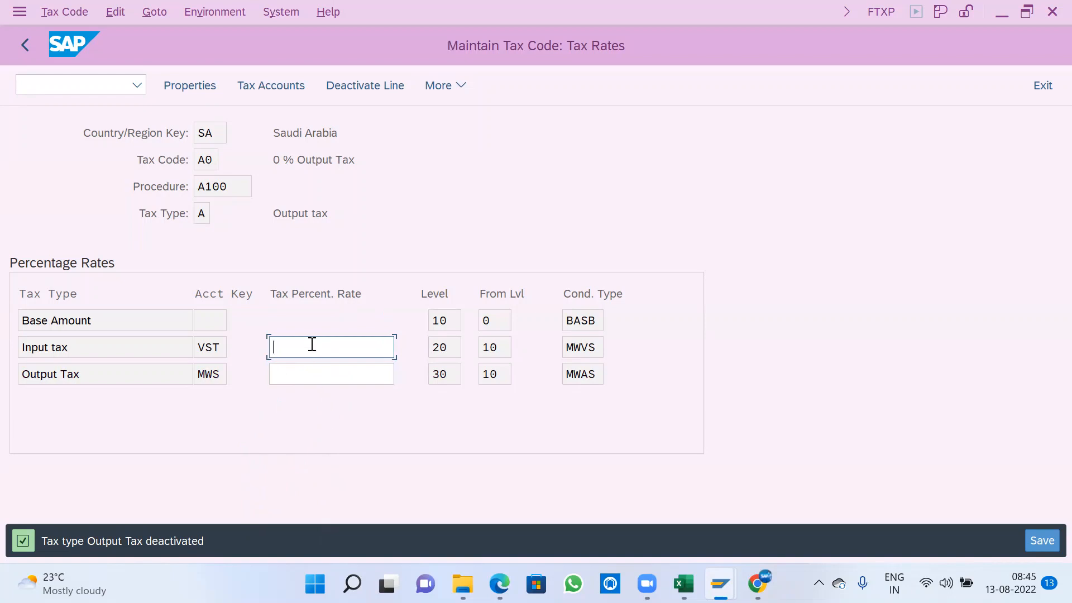
click(388, 89)
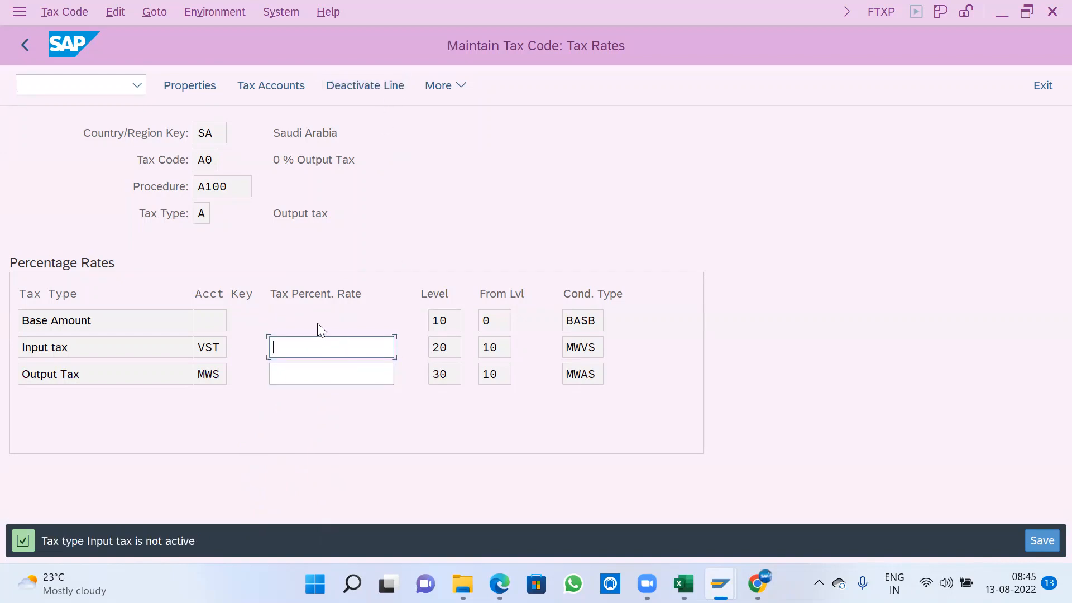
- Re-enter the output tax rate as 0 and try deactivating the Input tax line and the Output Tax line
click(308, 373)
click(304, 348)
click(303, 372)
text(0)
click(303, 349)
click(366, 85)
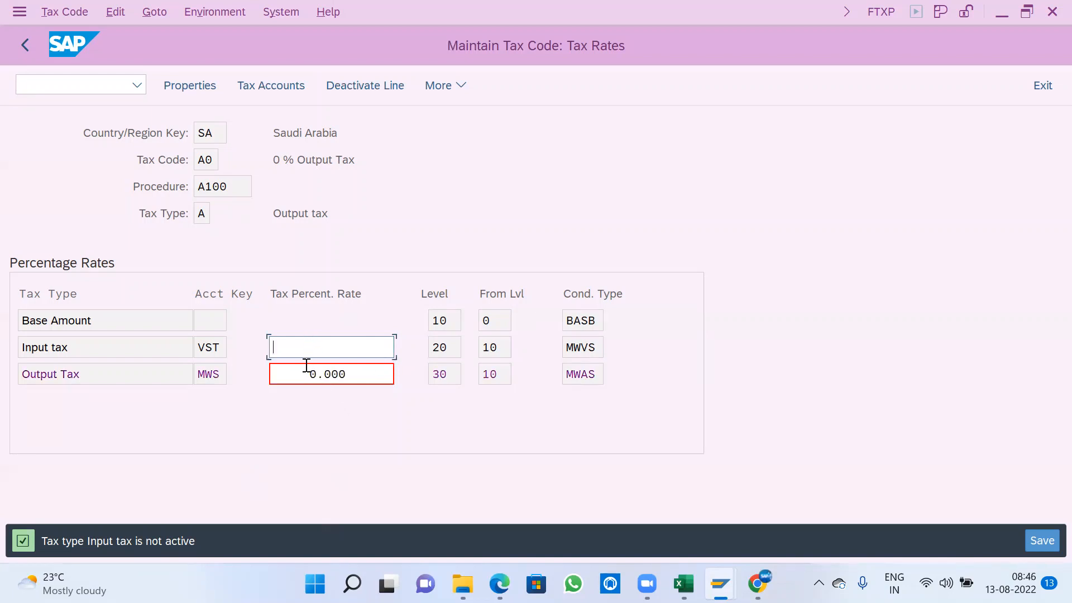
click(360, 84)
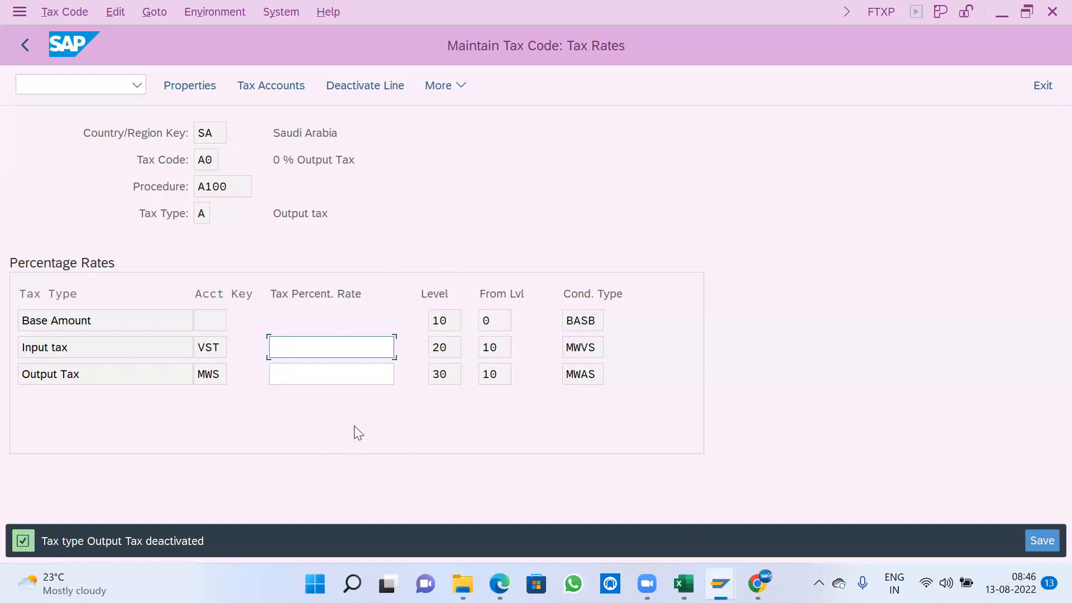
click(340, 374)
text(0)
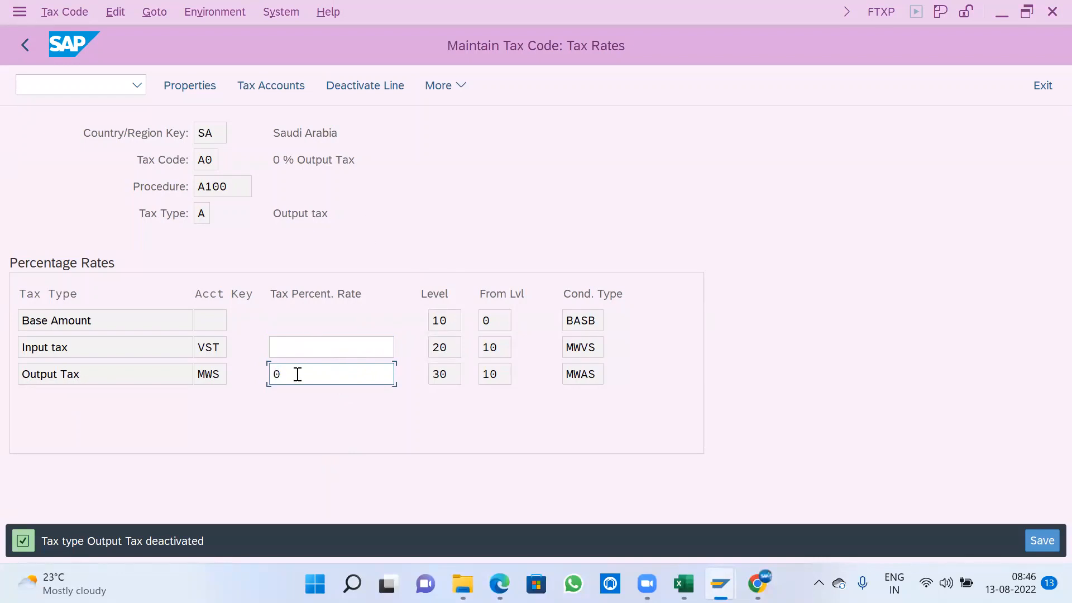
key(BackSpace)
click(304, 349)
text(0)
key(BackSpace)
click(317, 369)
key(BackSpace)
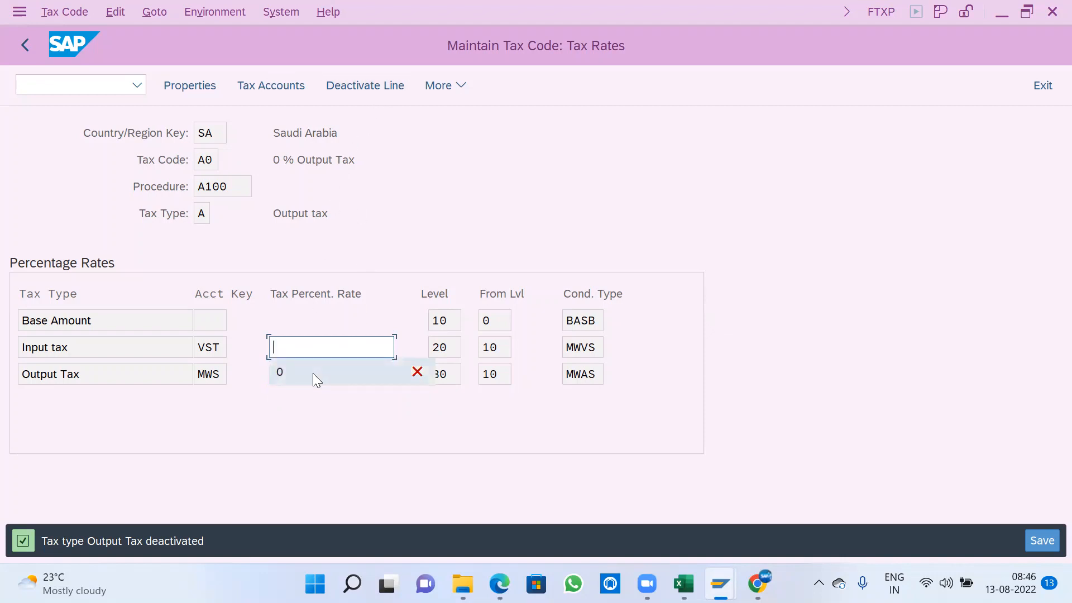
- Set the Output Tax rate of A0 to 0 and deactivate its Input tax line
click(283, 375)
text(0)
click(290, 347)
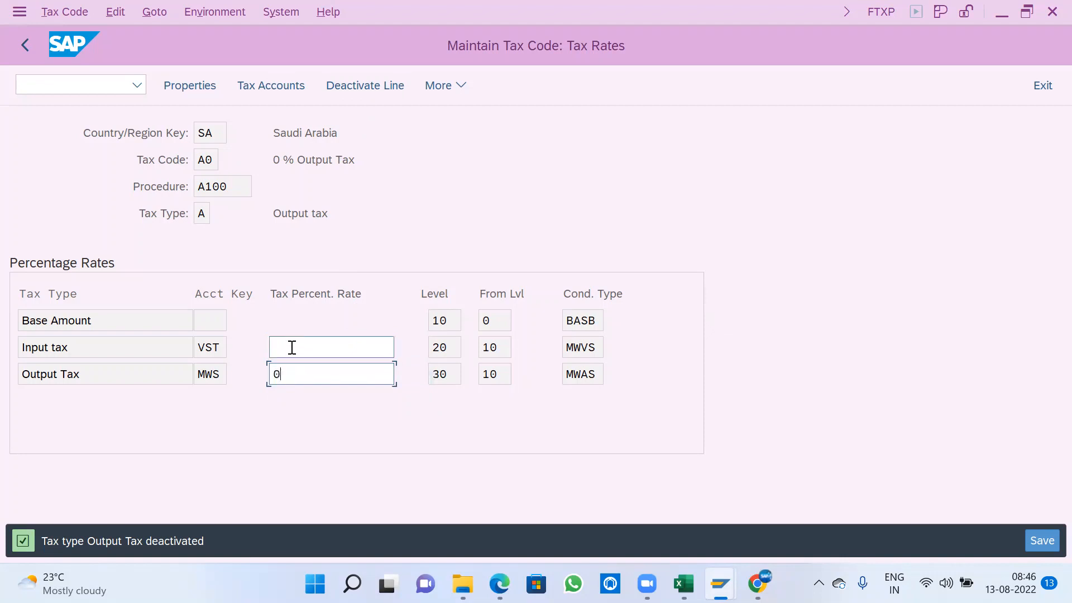
click(373, 91)
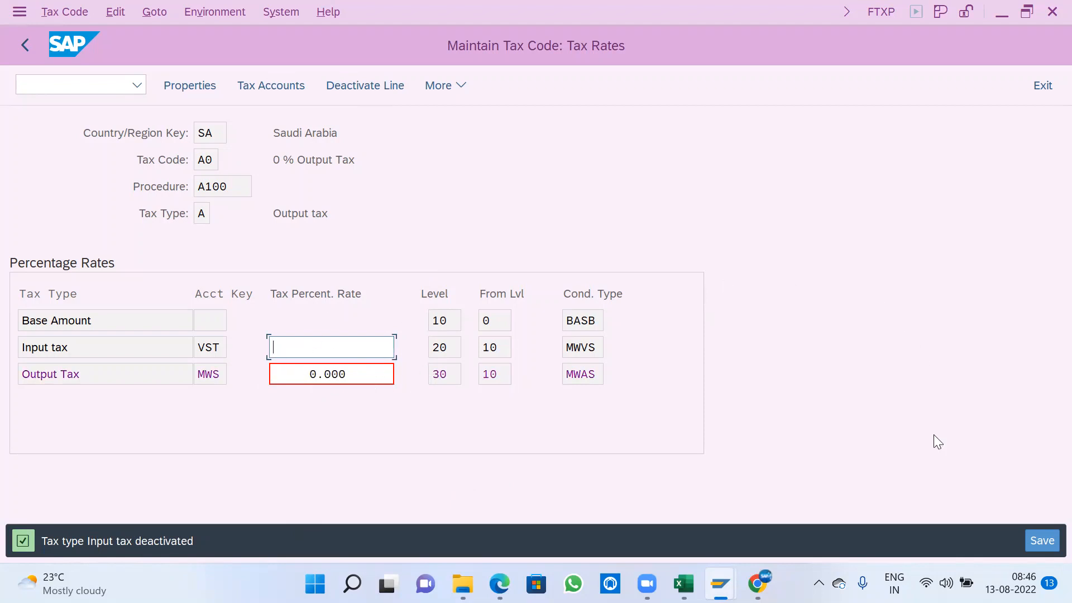
- Save tax code A0, return to the implementation guide, and collapse the Calculation node
click(1034, 540)
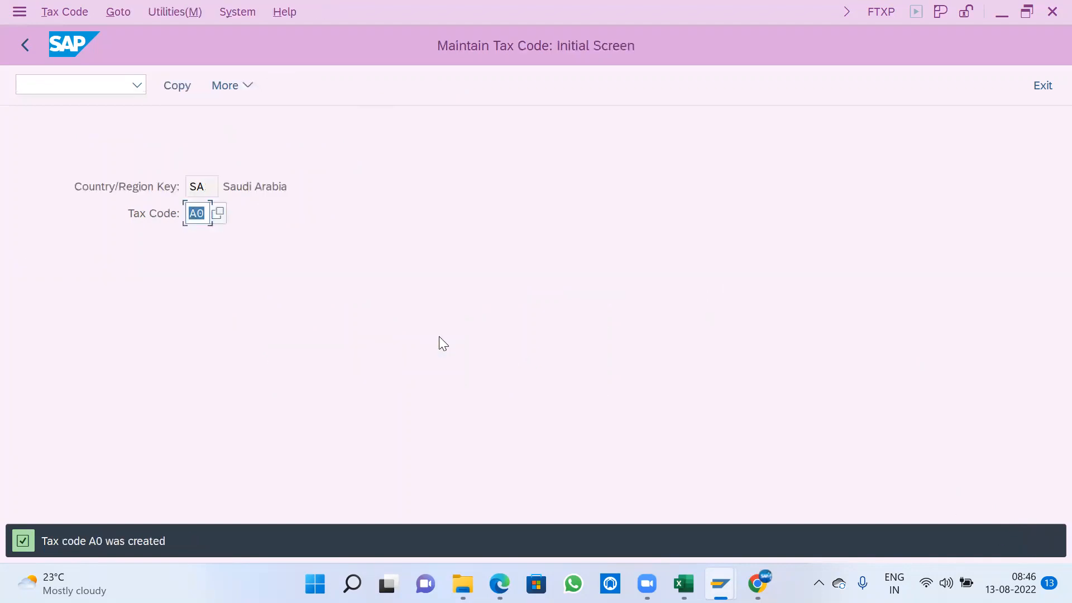
click(26, 45)
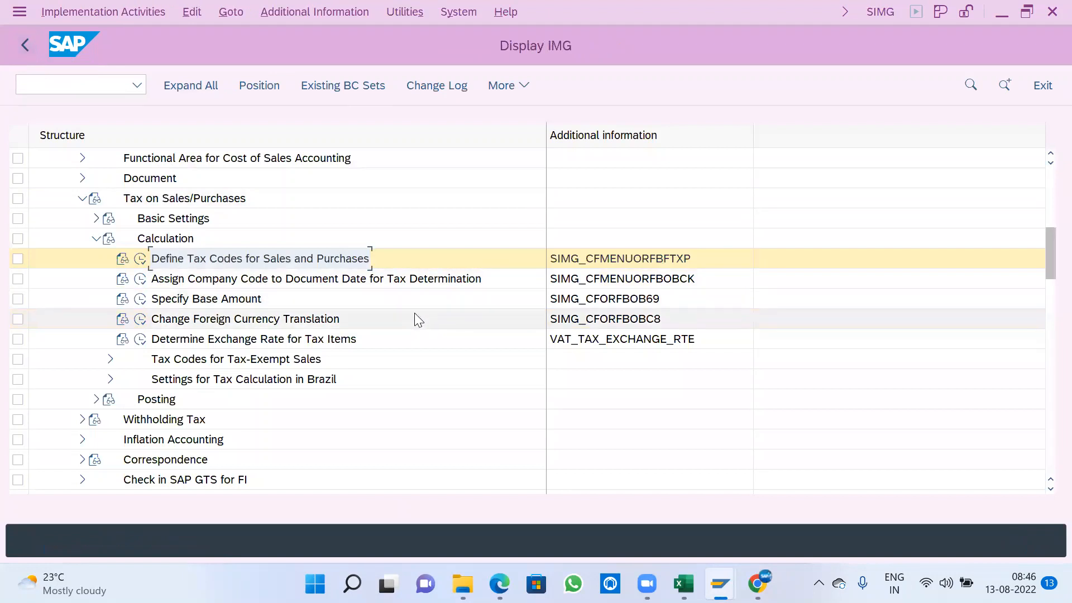
click(96, 239)
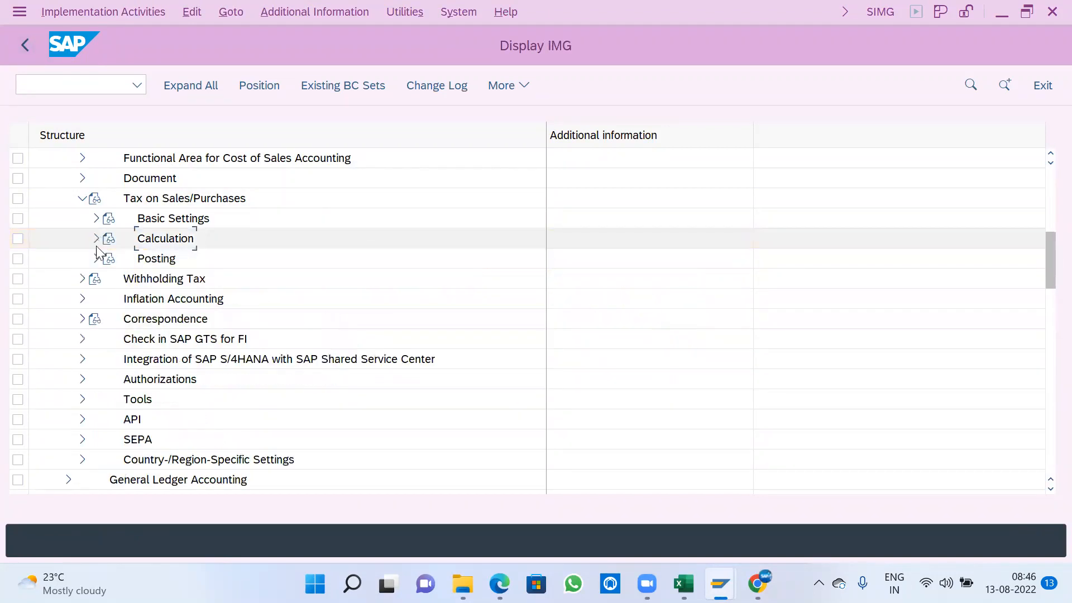
- Open Define Tax Accounts under Tax on Sales/Purchases Posting and select transaction VST (Input tax)
click(96, 258)
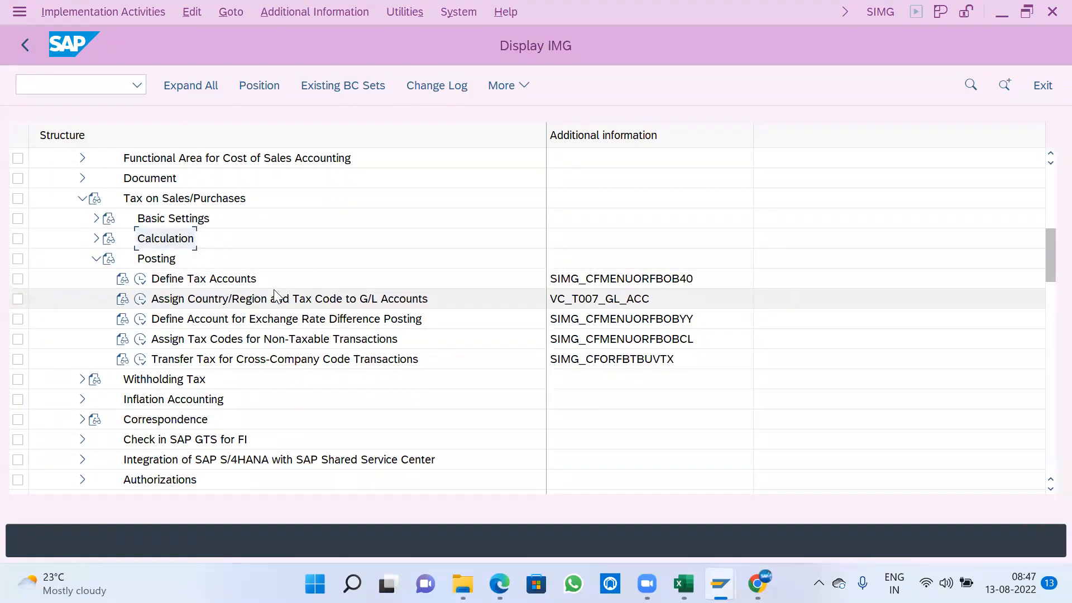
click(141, 282)
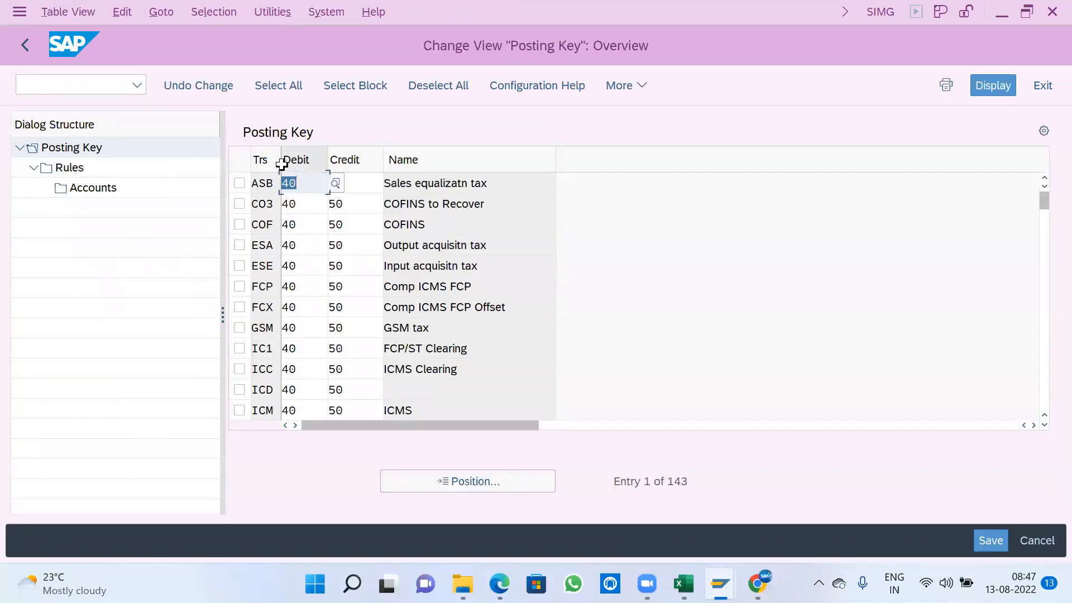
drag(280, 162, 297, 182)
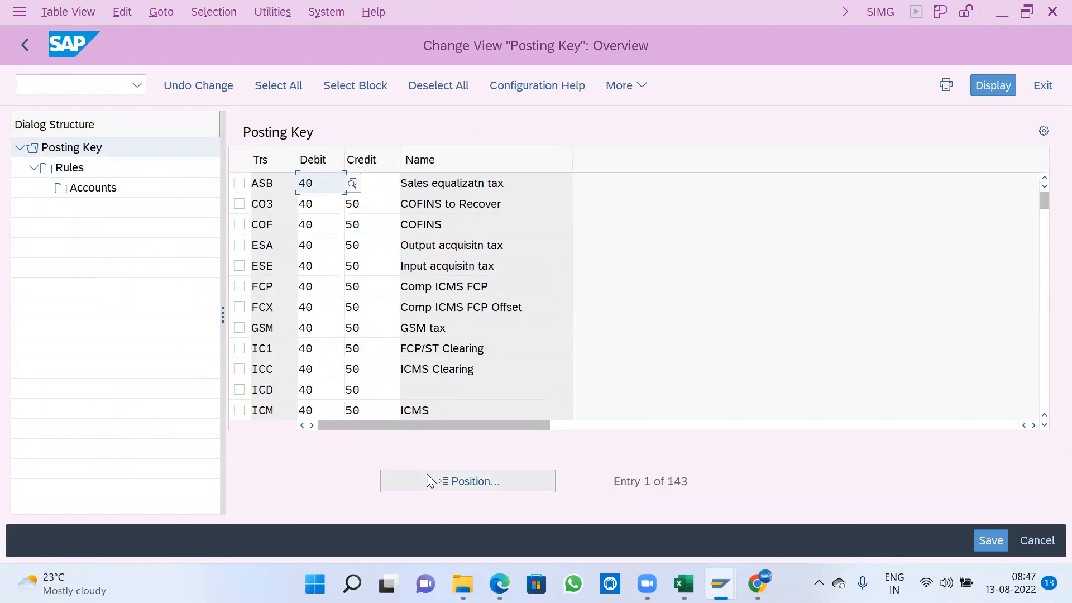
click(433, 479)
text(VS)
key(Return)
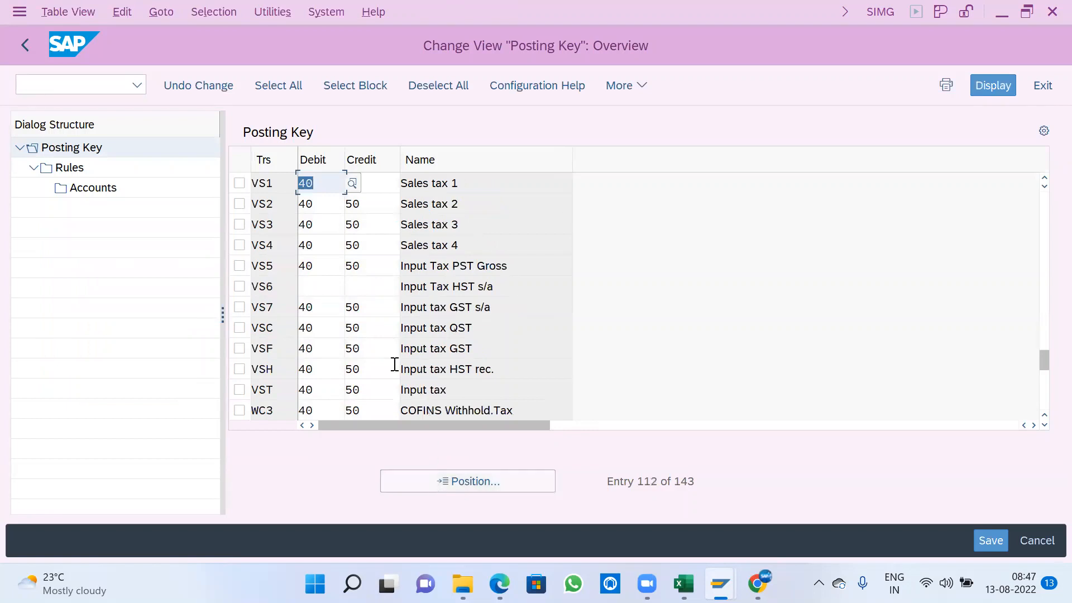
click(239, 389)
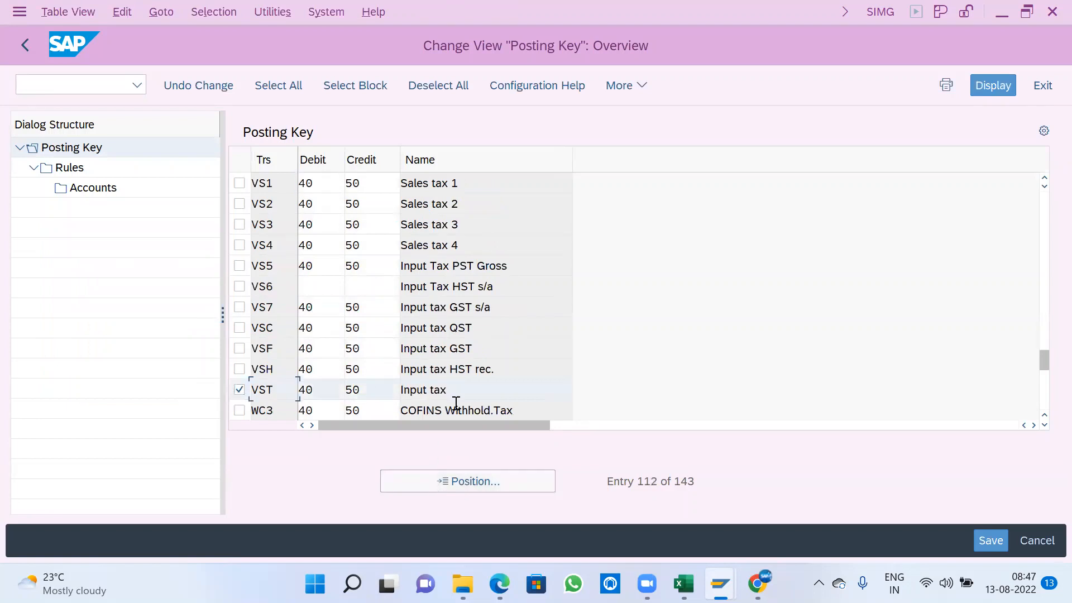
scroll(404, 413, down, 2)
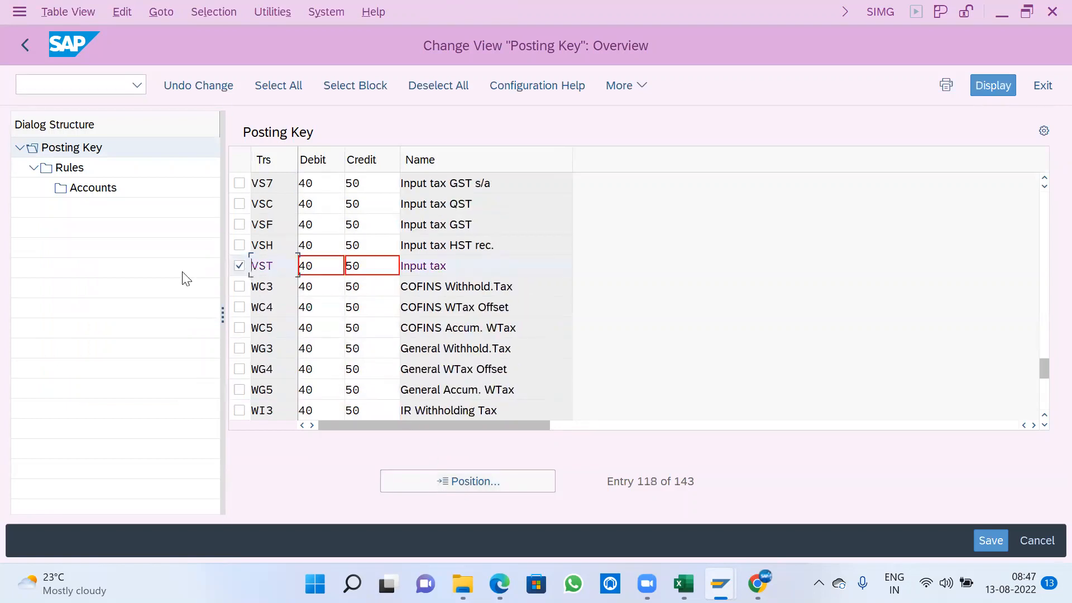
- Add chart of accounts A100 as a new entry in the Rules of transaction VST and select it
click(76, 169)
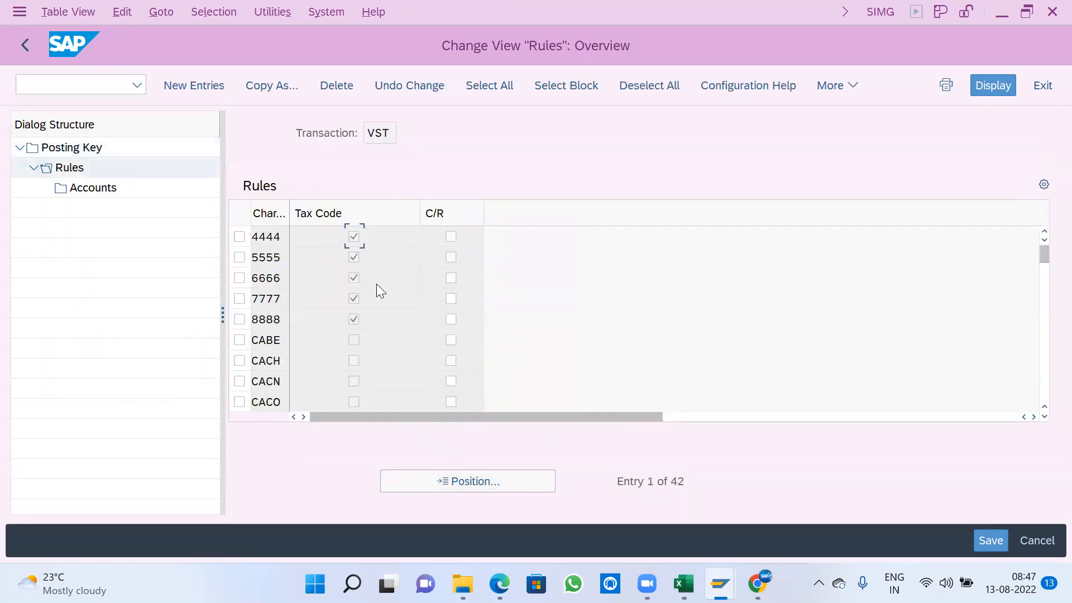
click(412, 477)
text(A100)
key(Return)
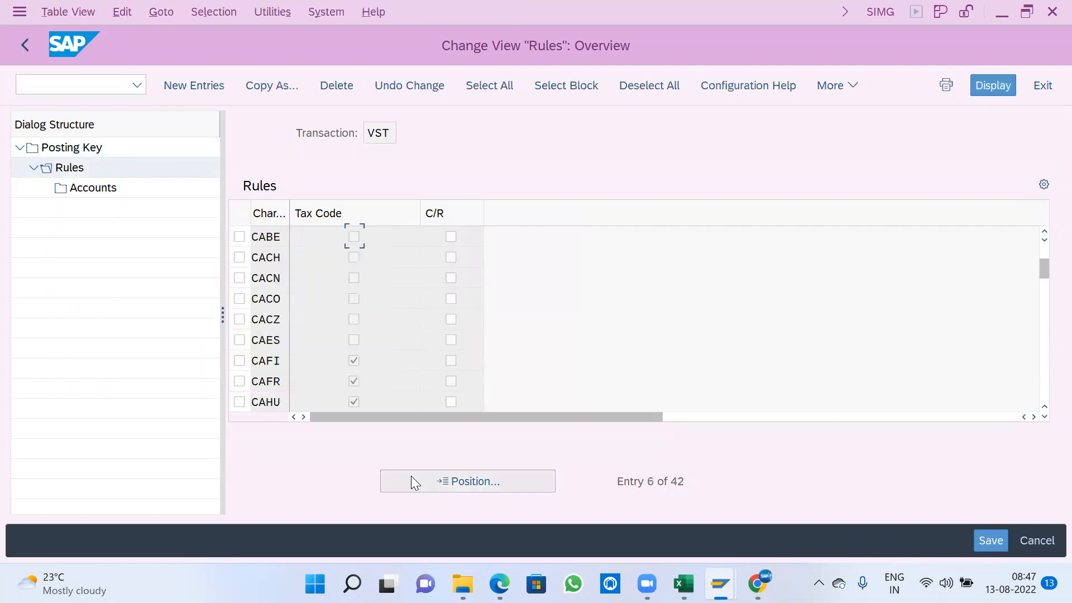
click(205, 85)
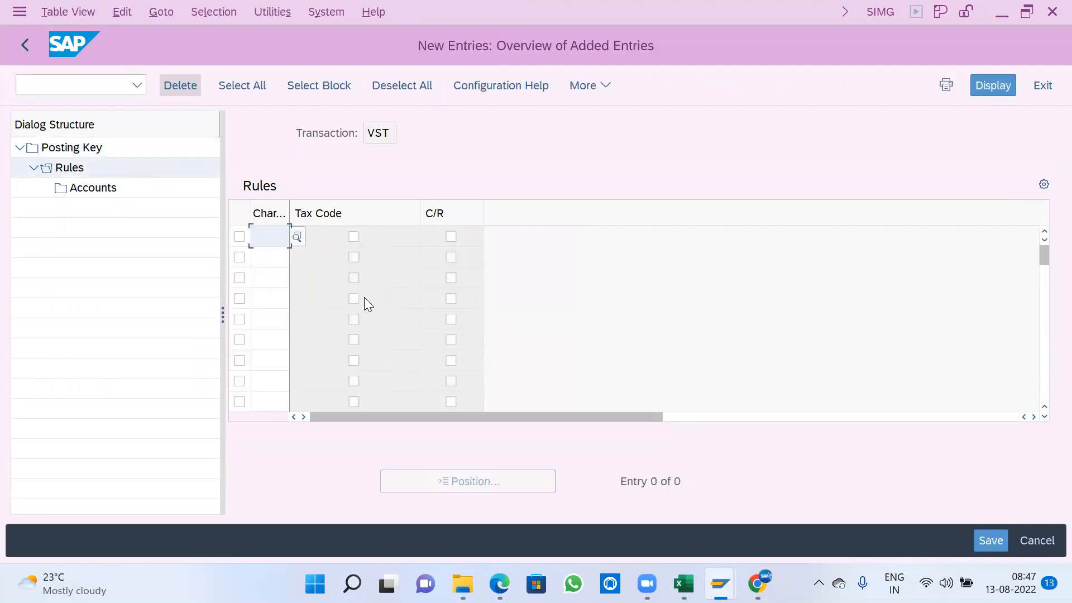
text(A100)
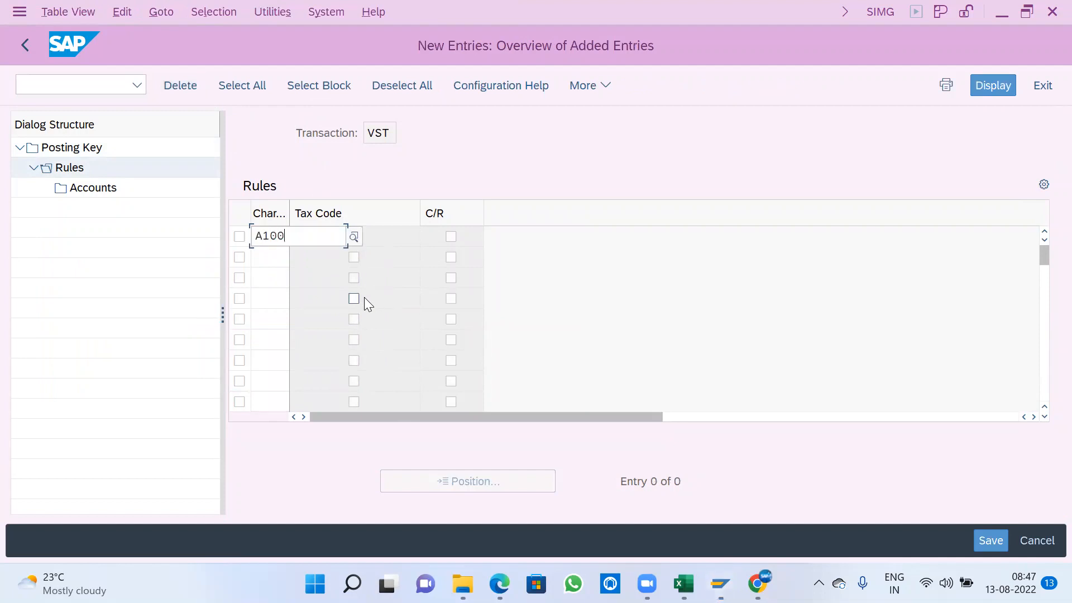
key(Return)
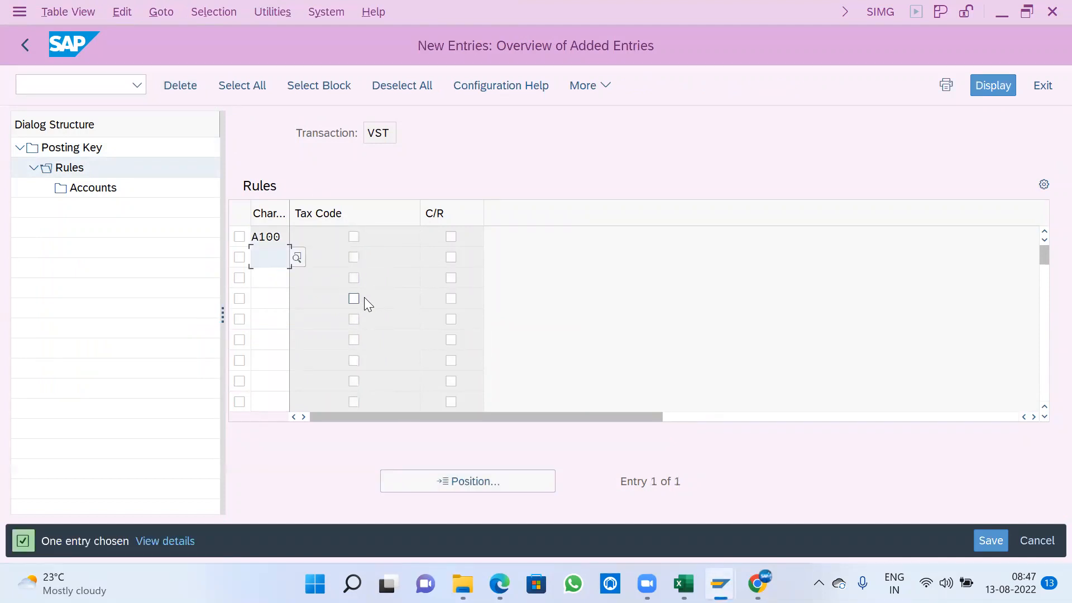
click(239, 236)
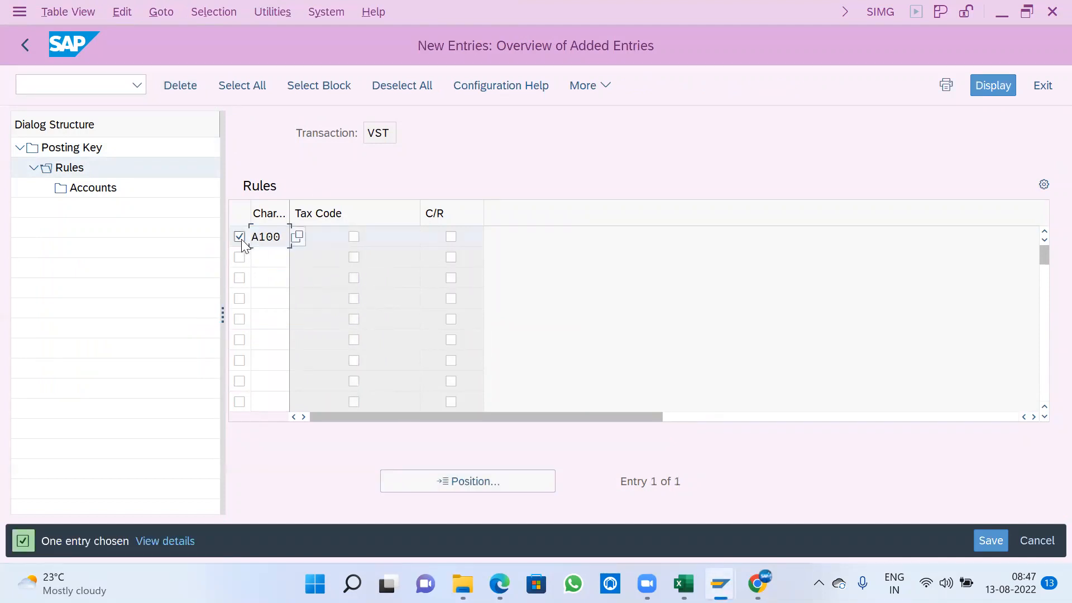
- Open new G/L account entries for chart of accounts A100 and process VST, leave them empty, and exit to the implementation guide
double_click(108, 191)
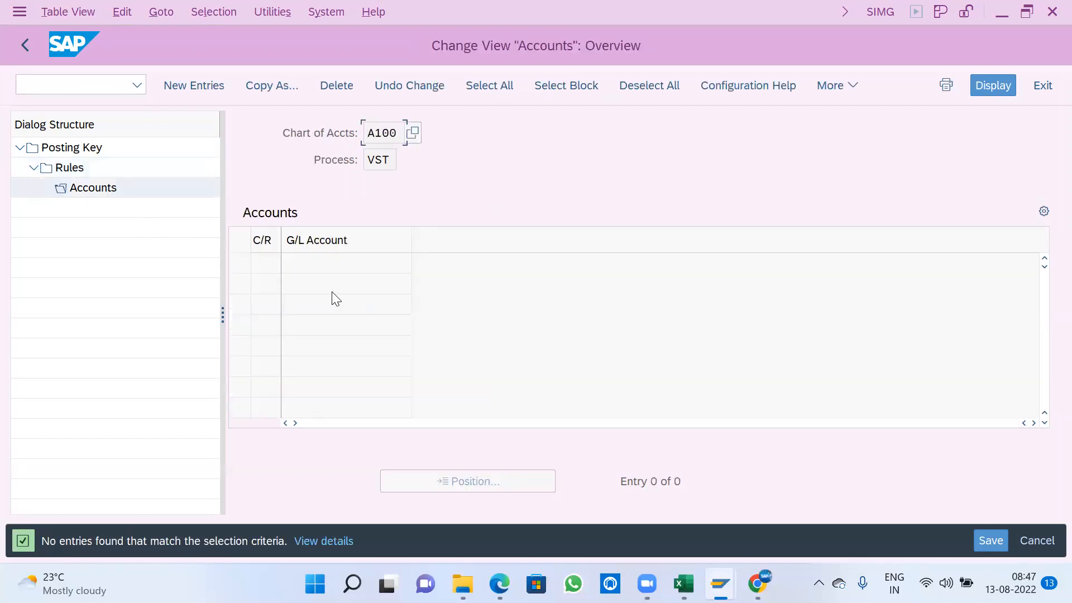
click(218, 83)
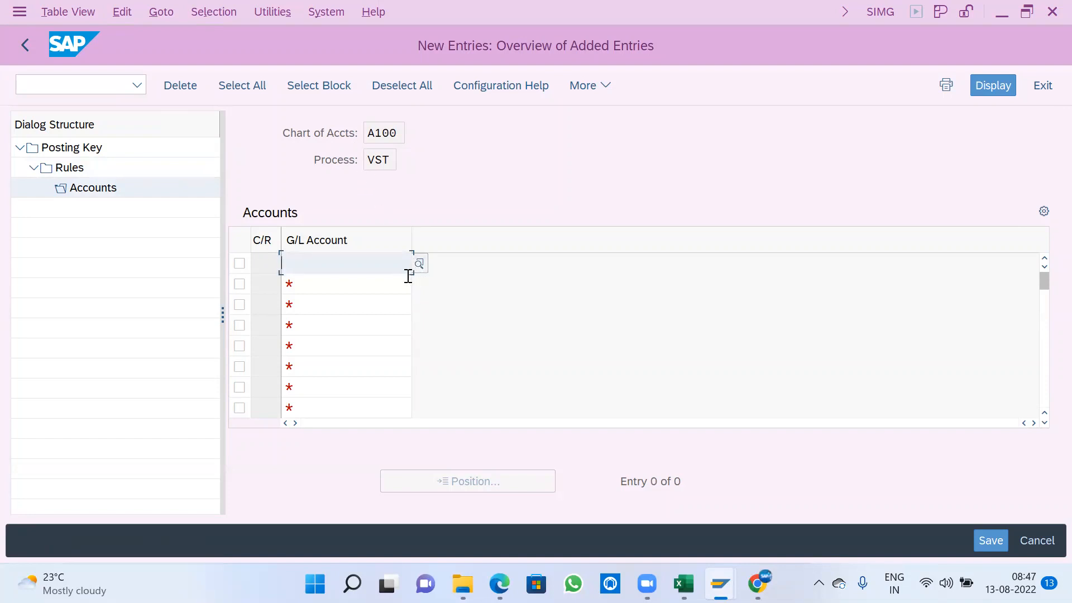
click(24, 46)
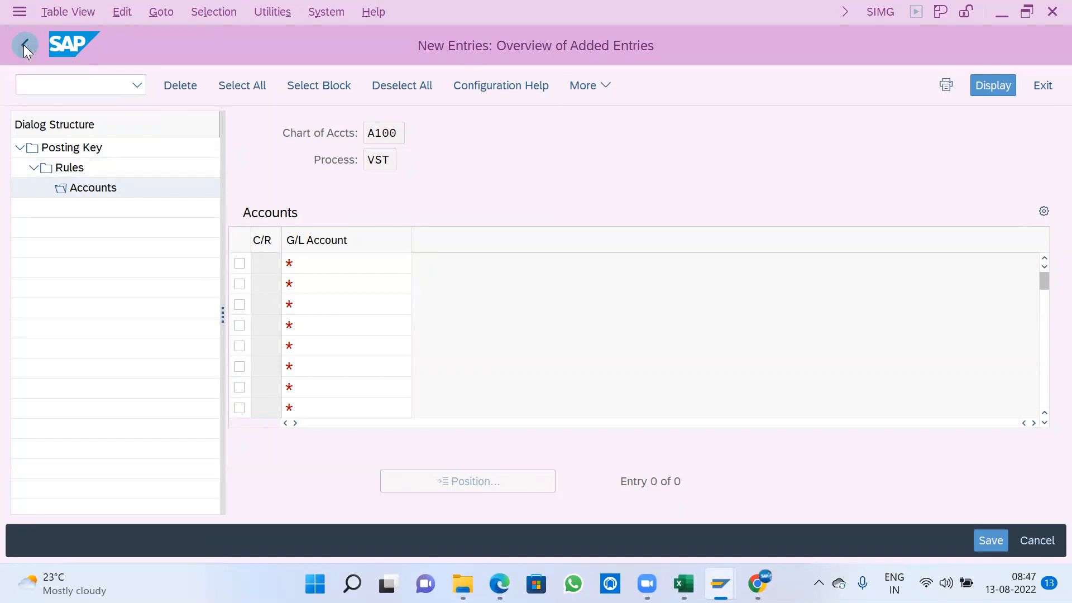
click(23, 44)
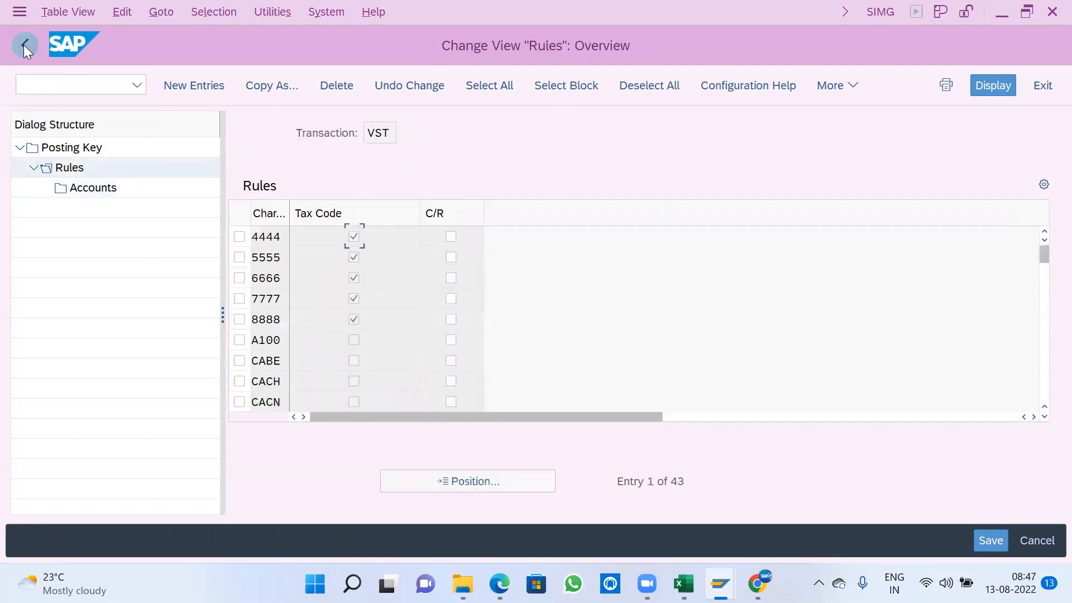
click(23, 45)
click(24, 45)
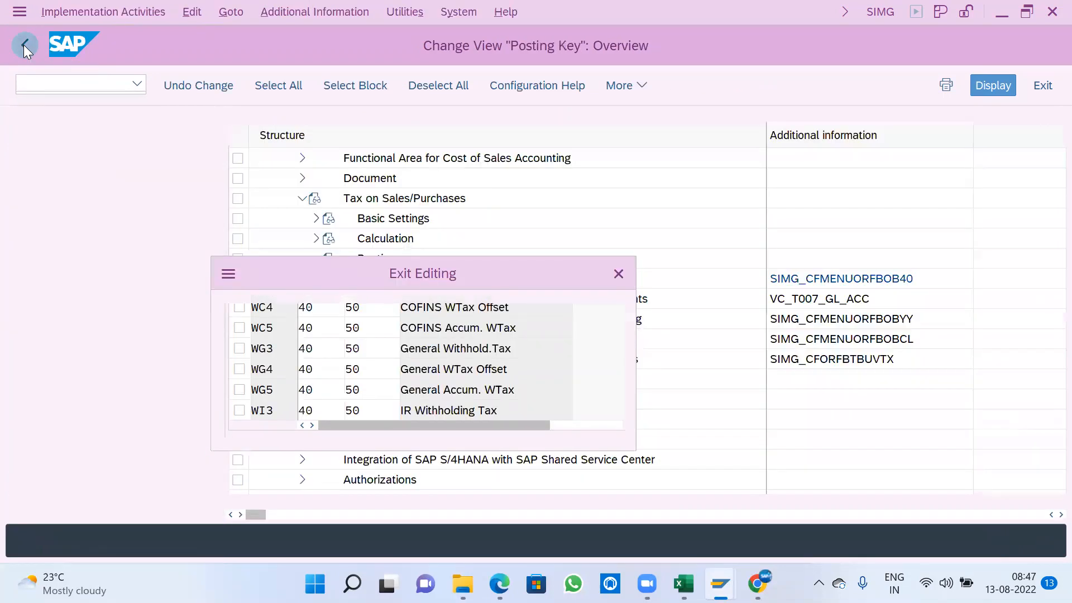
click(428, 411)
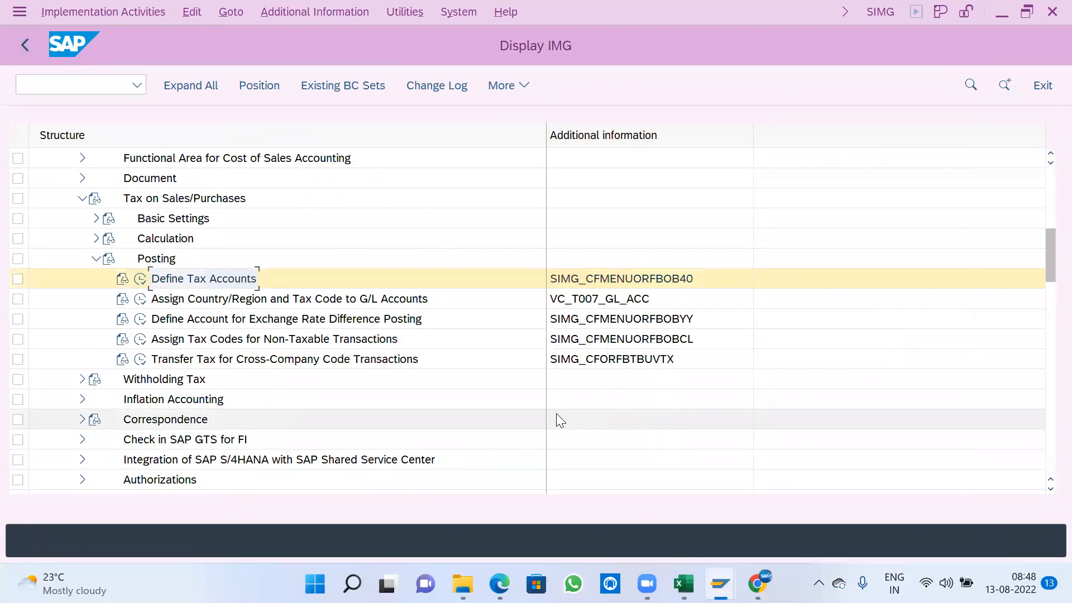
- Collapse the Posting and Tax on Sales/Purchases nodes and go back up to the start of Financial Accounting Global Settings
key(Left)
key(Left)
key(Up)
key(Up)
key(Up)
key(Left)
key(Up)
key(Up)
key(Up)
key(Up)
key(Up)
key(Up)
key(Up)
key(Down)
key(Down)
key(Up)
key(Down)
key(Down)
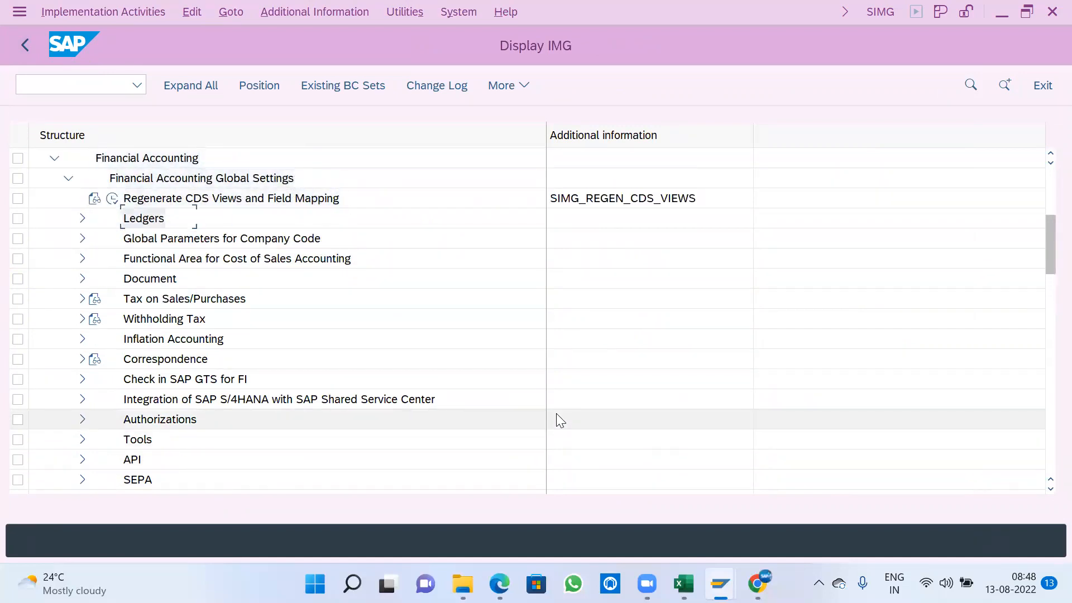
key(Up)
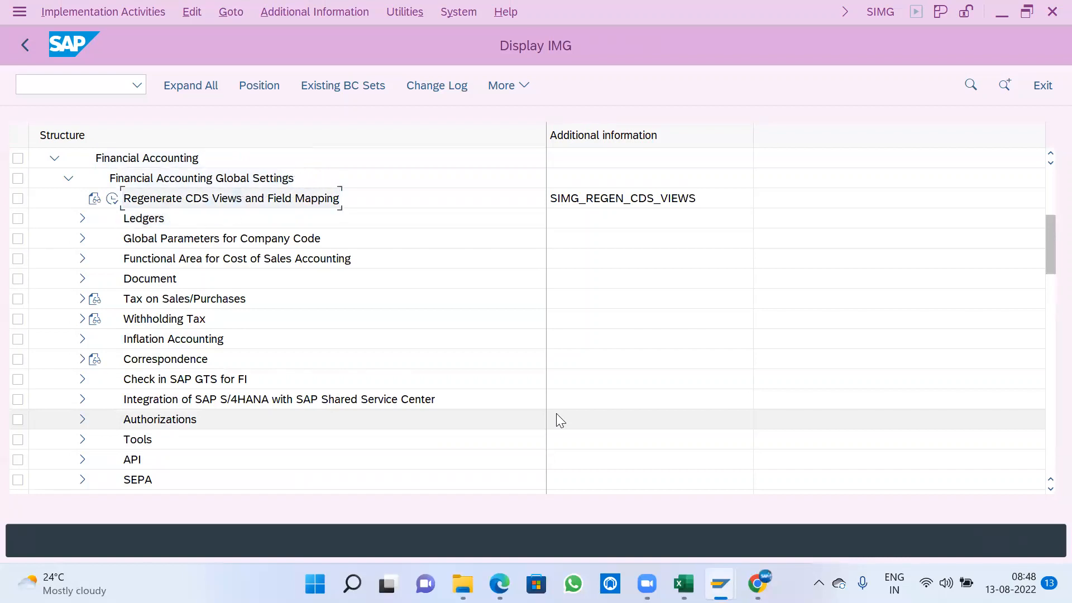
- Open Enter Global Parameters under Global Parameters for Company Code and display the details of company code A100
scroll(345, 346, up, 1)
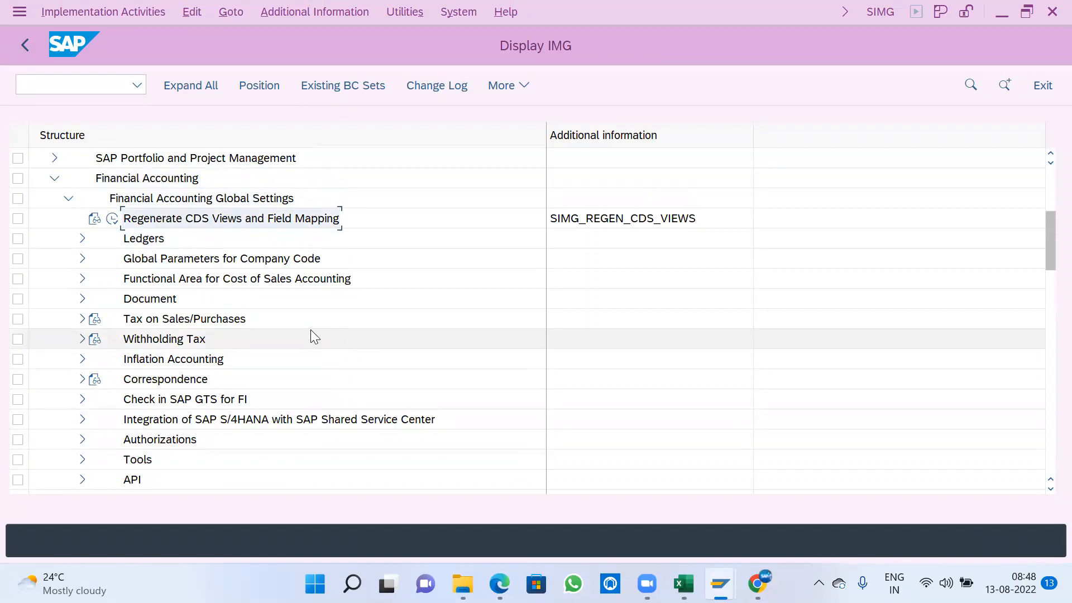
click(82, 258)
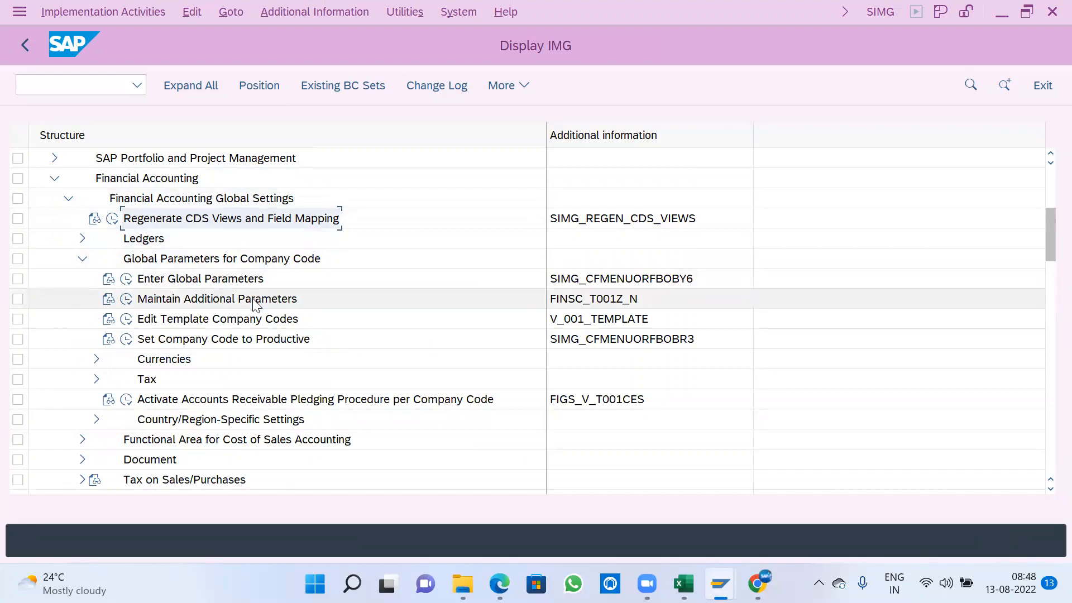
click(186, 179)
click(187, 204)
click(190, 283)
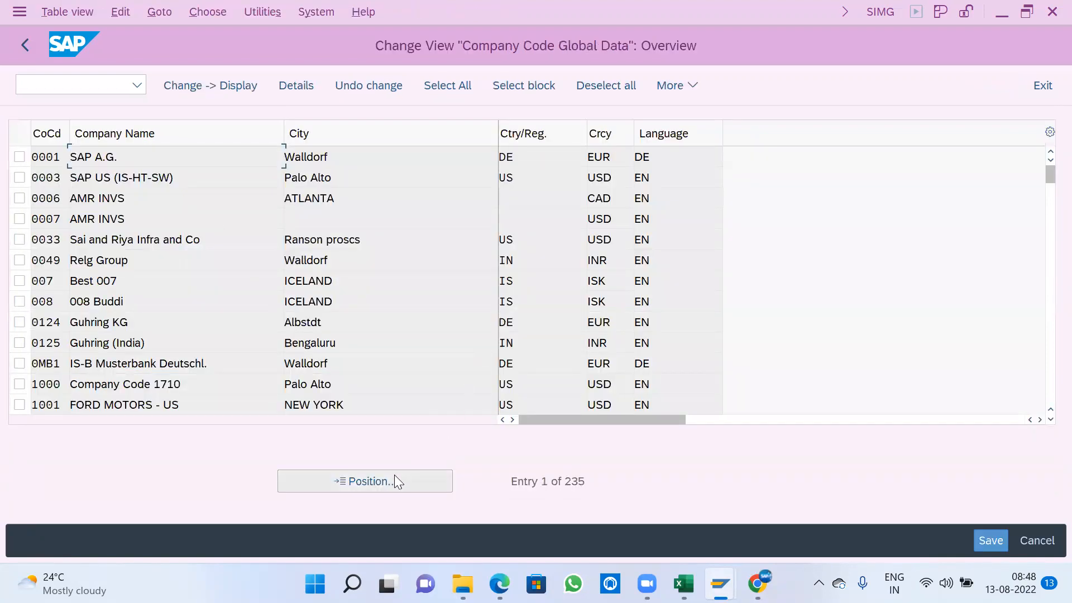
click(394, 475)
text(A100)
key(Return)
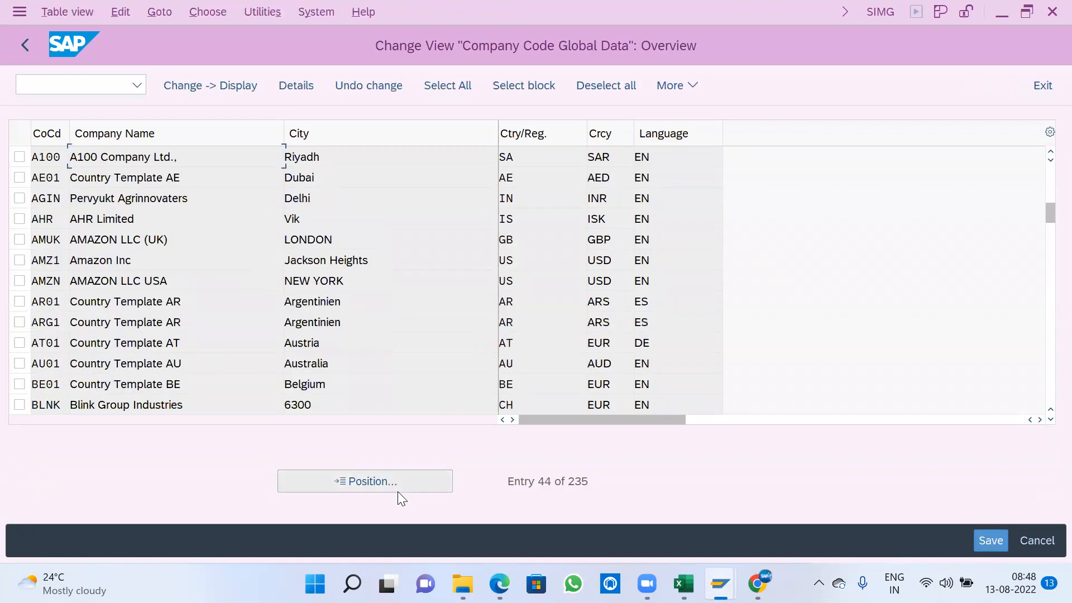
double_click(322, 157)
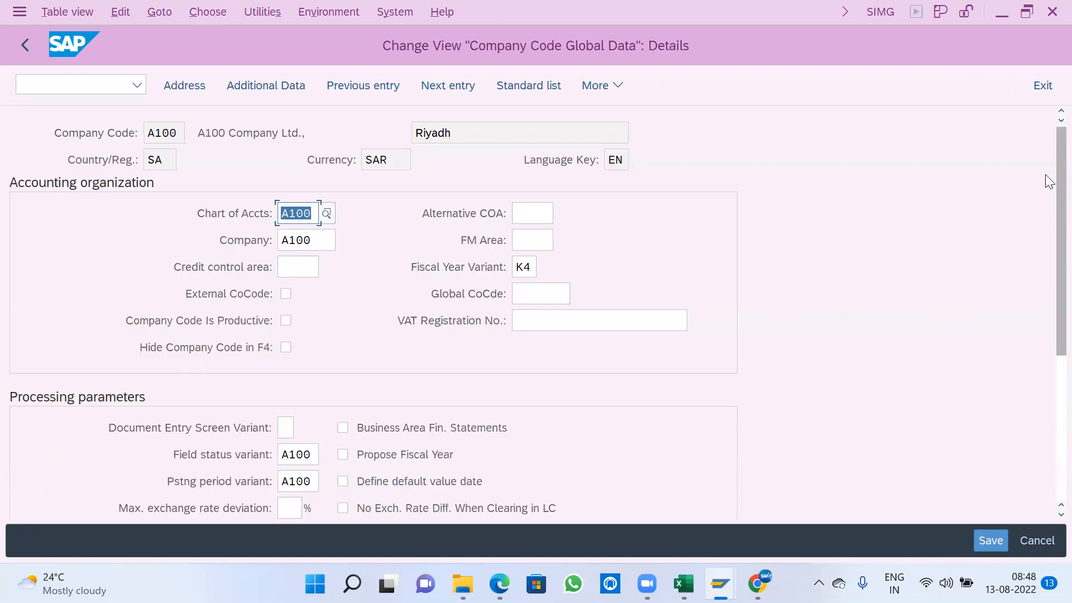
- Review company code A100's accounting organization and processing parameters, including its field status variant
scroll(1045, 172, down, 1)
scroll(1045, 172, up, 1)
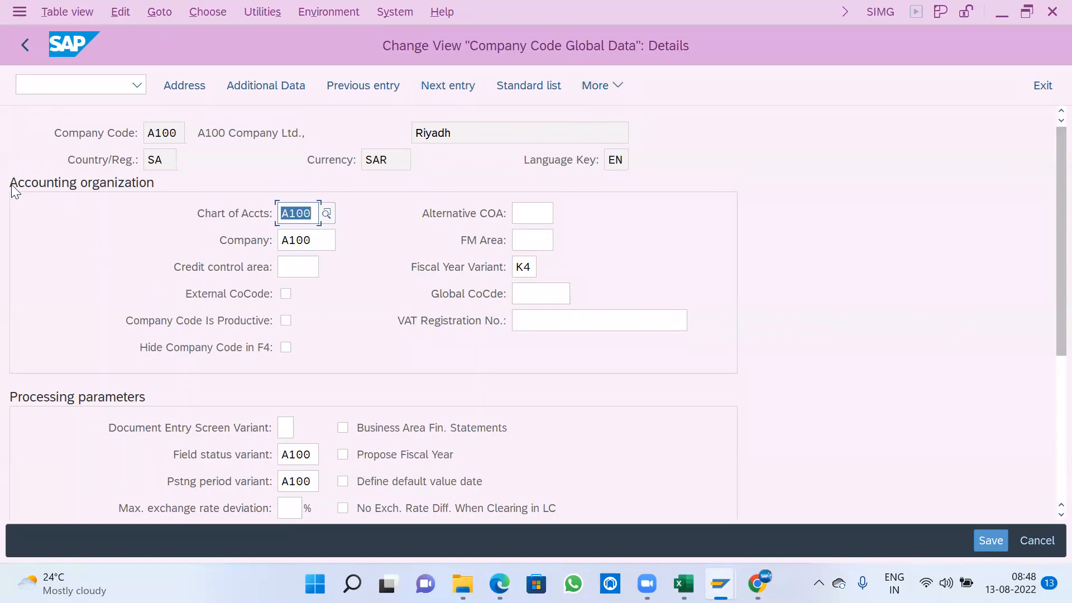
click(162, 185)
scroll(97, 457, down, 4)
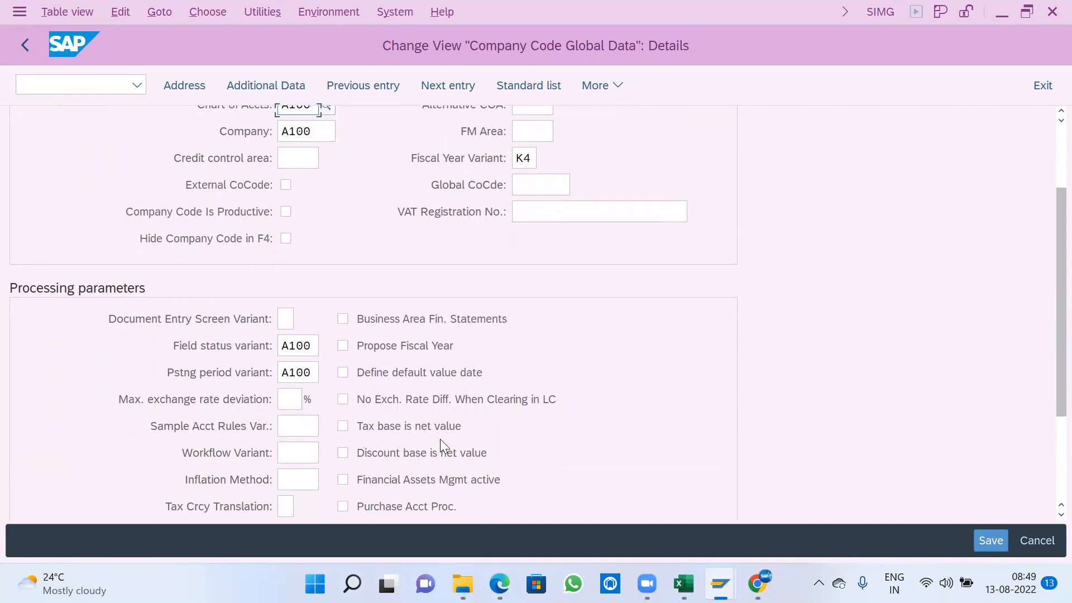
scroll(117, 385, up, 3)
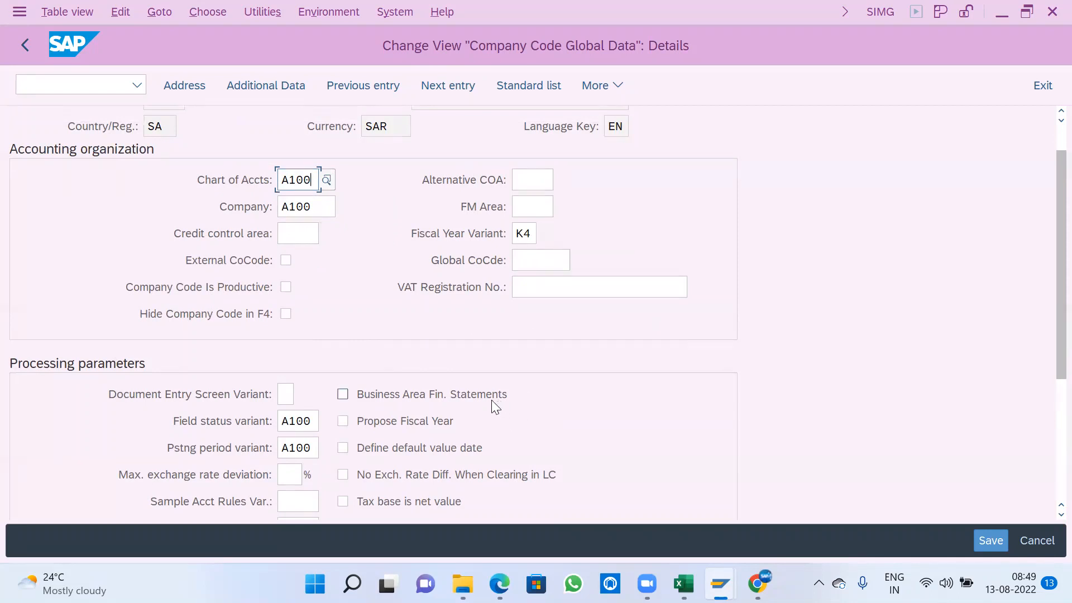
scroll(491, 400, down, 3)
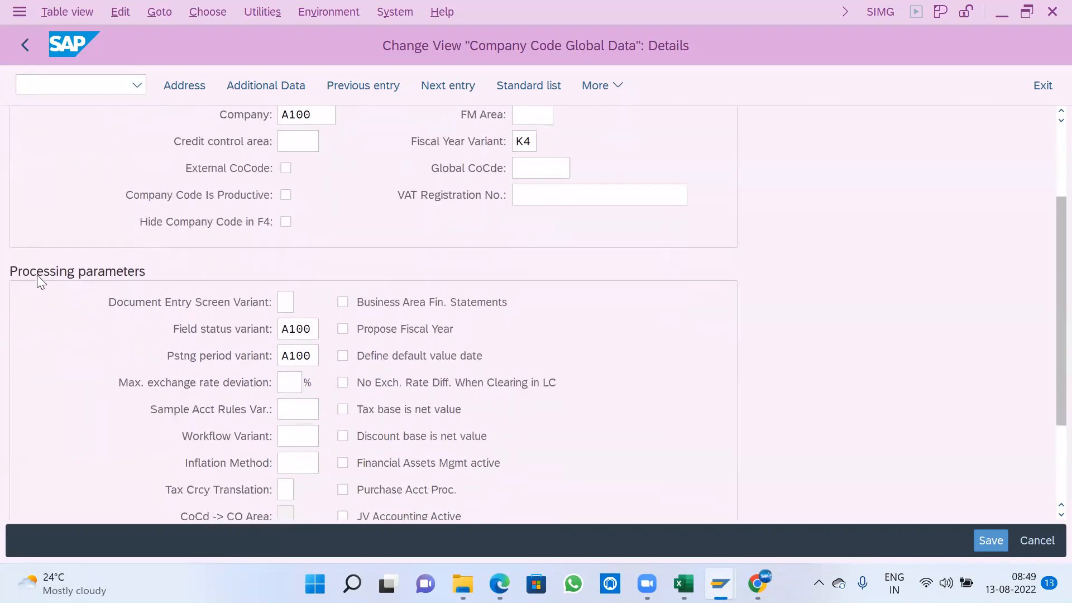
scroll(276, 451, down, 1)
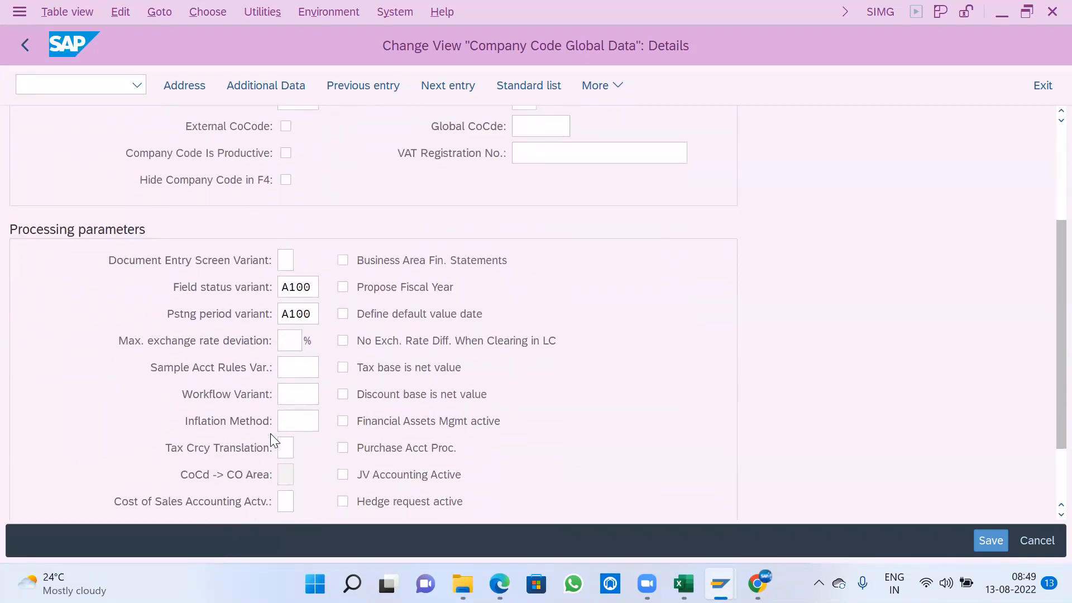
click(311, 286)
drag(312, 285, 146, 285)
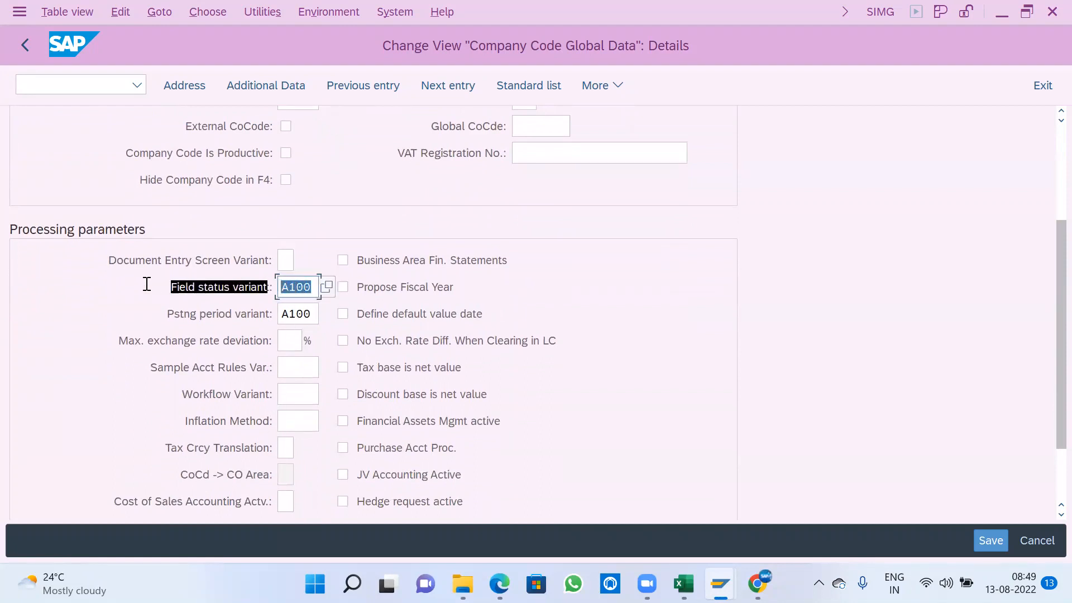
click(146, 284)
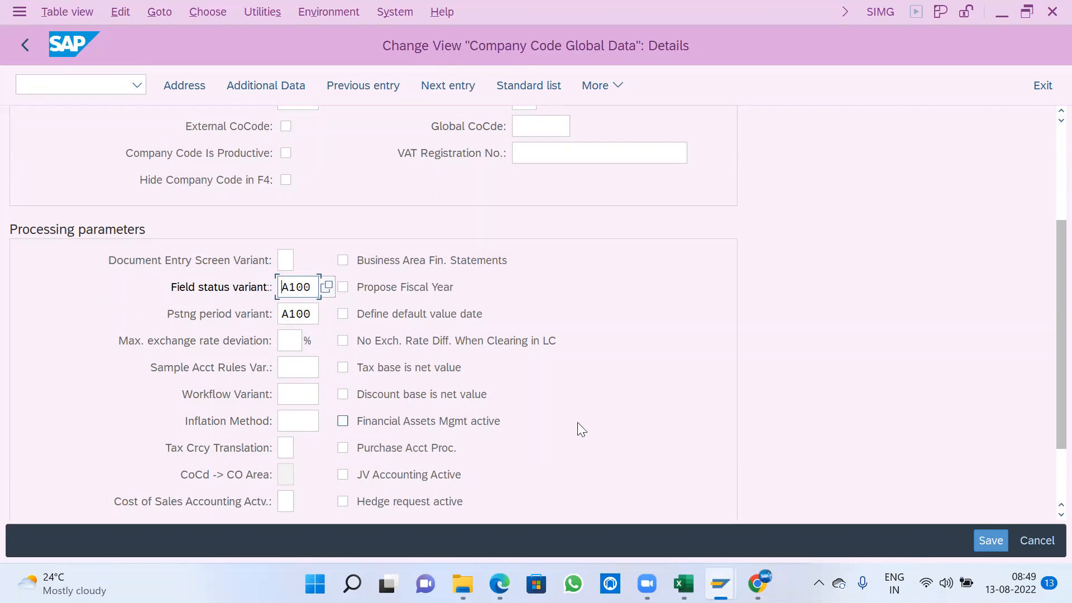
- Enable Define default value date and Propose Fiscal Year in company code A100's processing parameters
click(418, 320)
scroll(914, 237, up, 3)
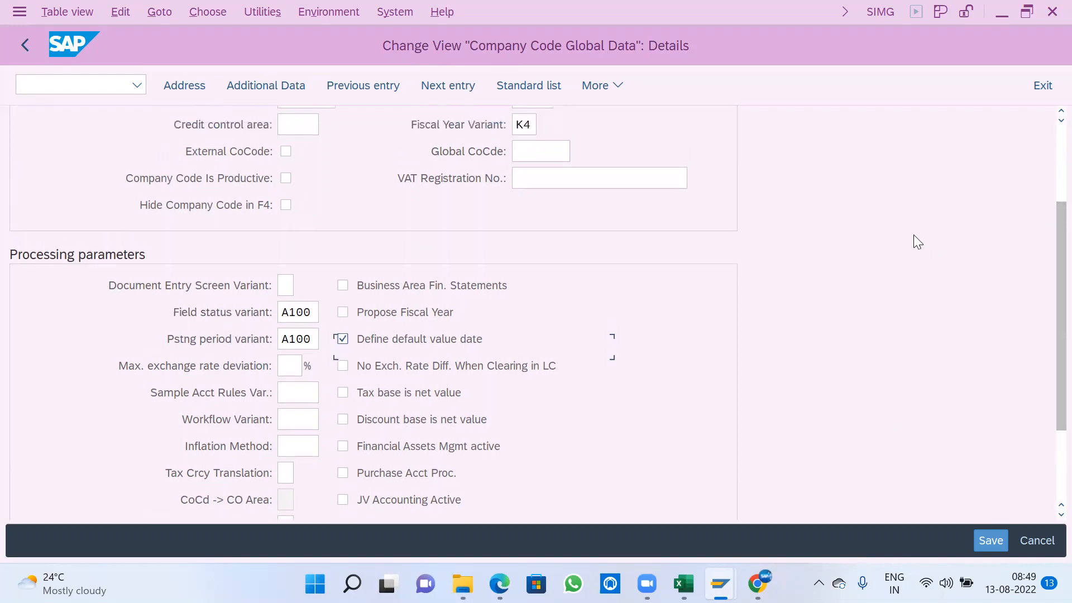
scroll(913, 237, up, 3)
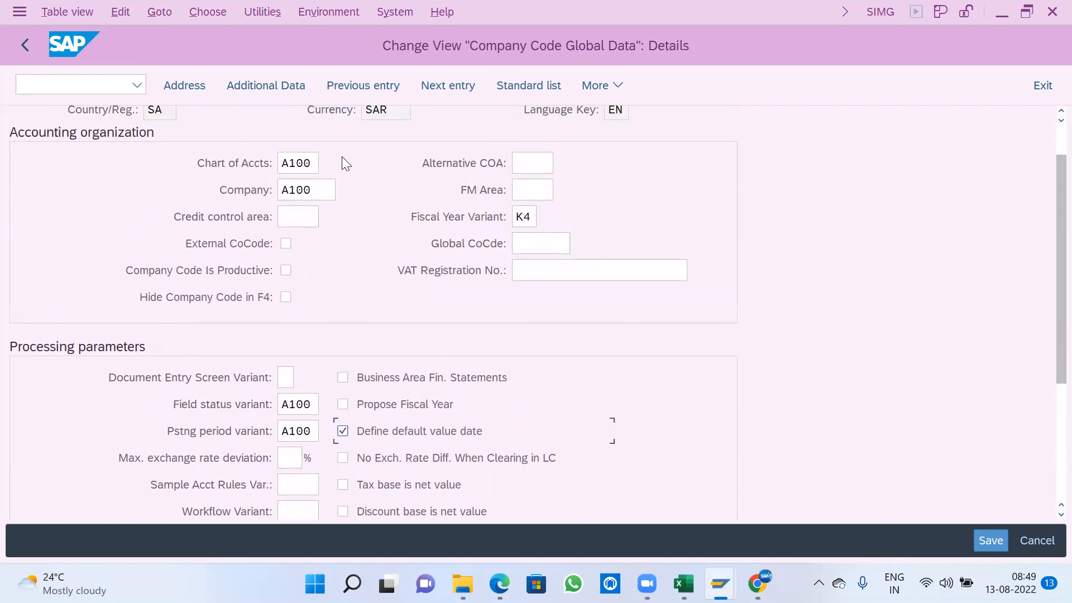
click(313, 190)
click(524, 220)
scroll(614, 313, down, 2)
click(301, 361)
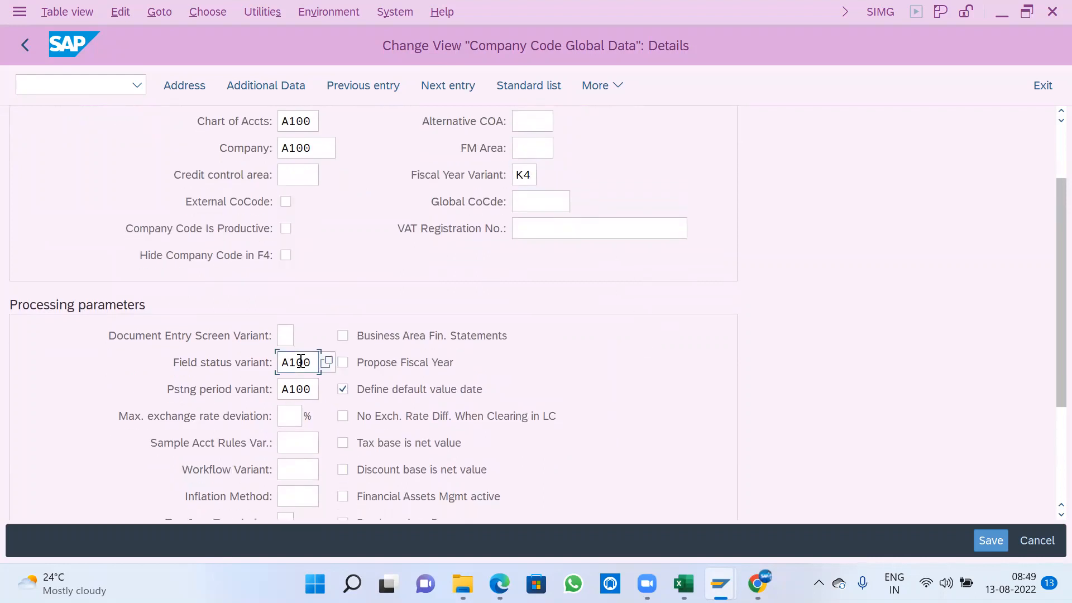
click(301, 391)
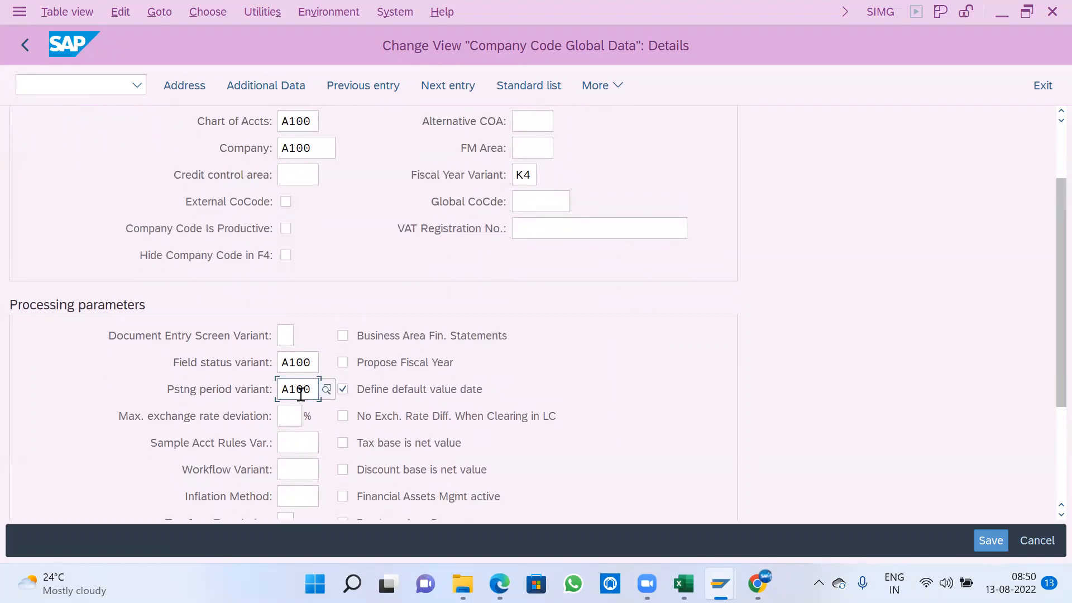
click(421, 367)
scroll(655, 399, up, 1)
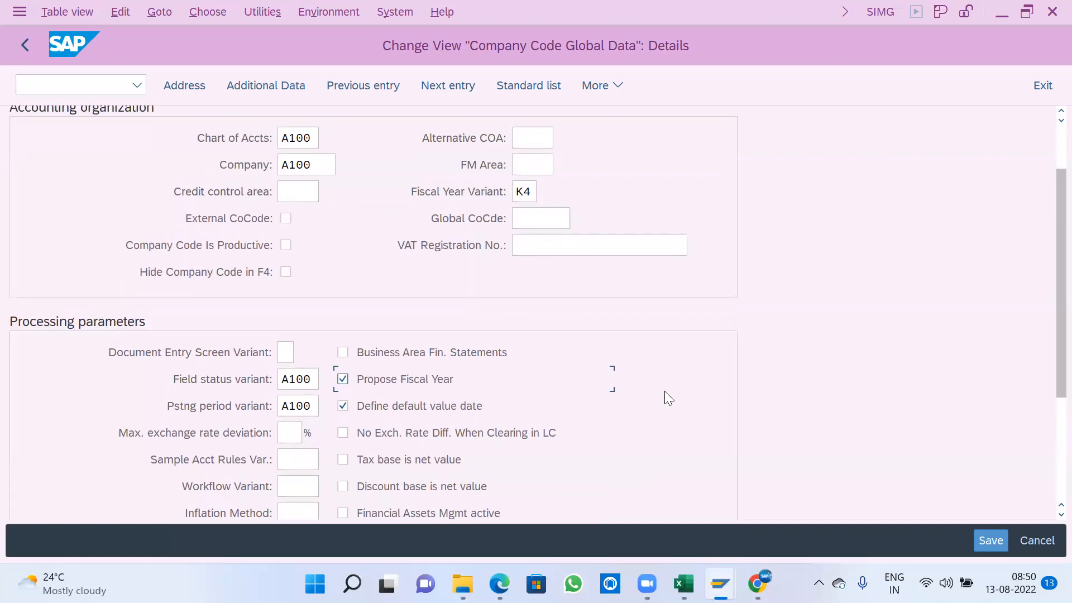
scroll(669, 386, up, 2)
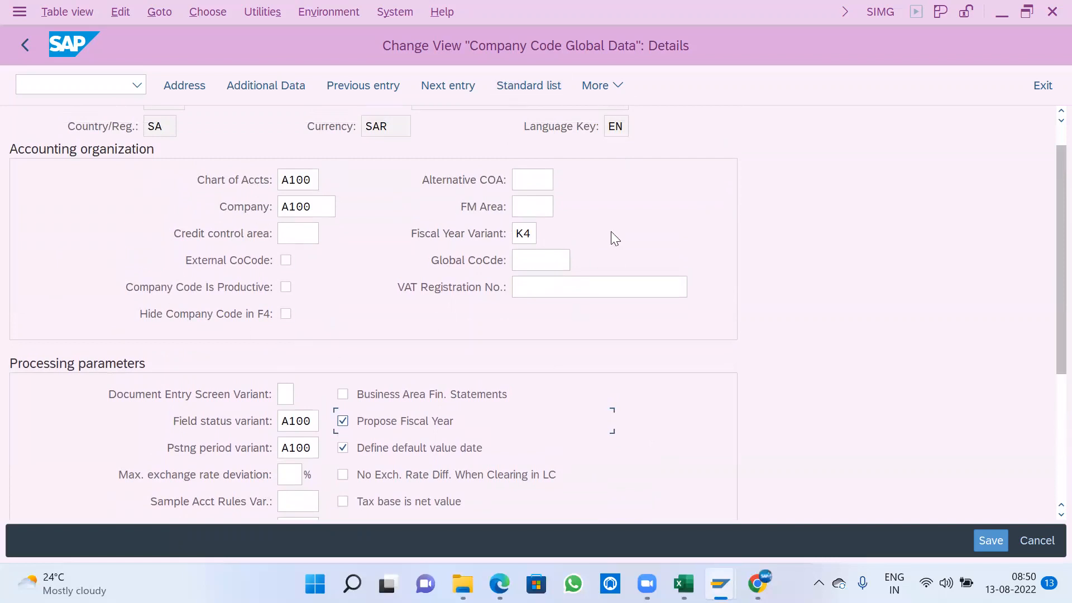
- Save company code A100's global data under the A100 company settings customizing request and return to the implementation guide
click(988, 539)
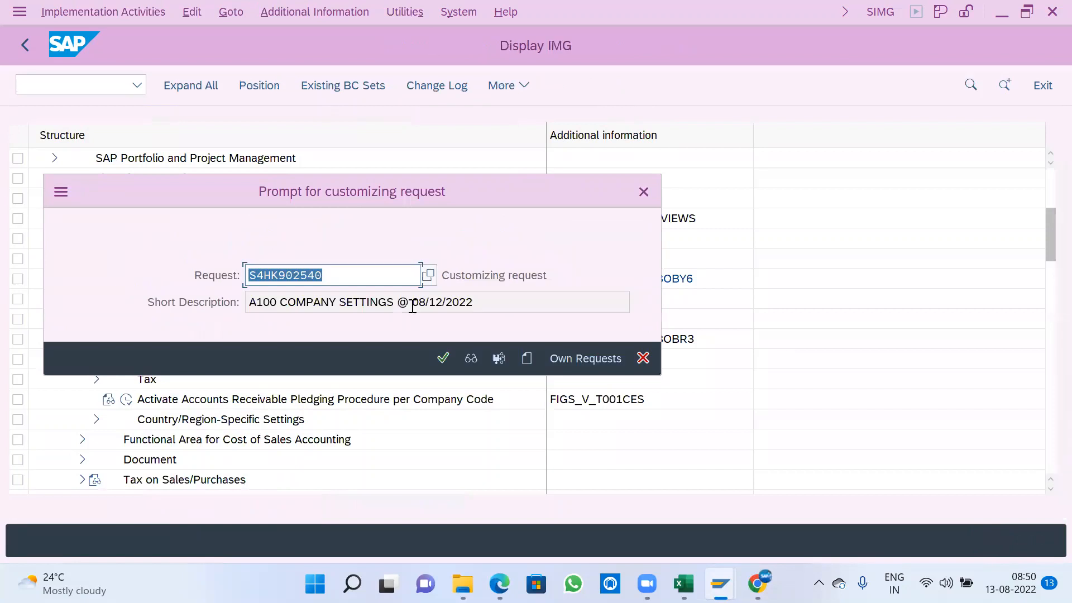
click(450, 362)
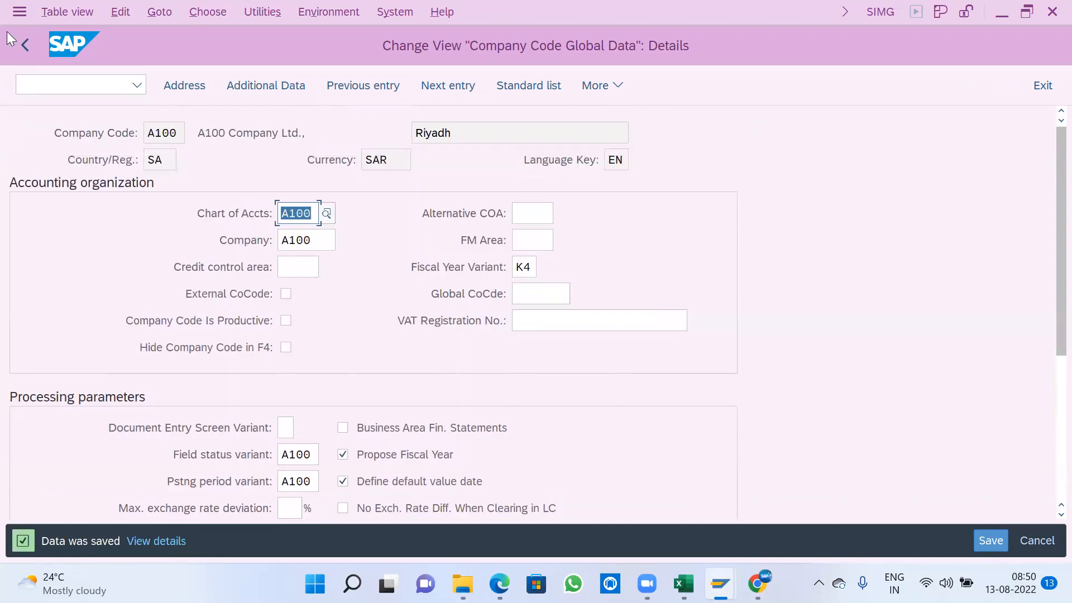
click(24, 45)
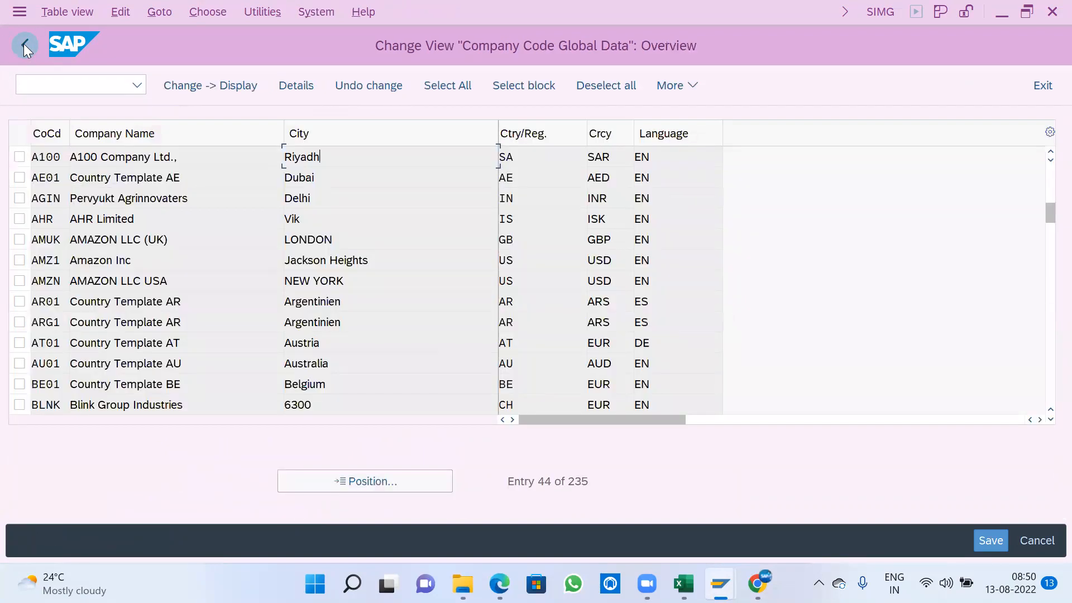
click(24, 44)
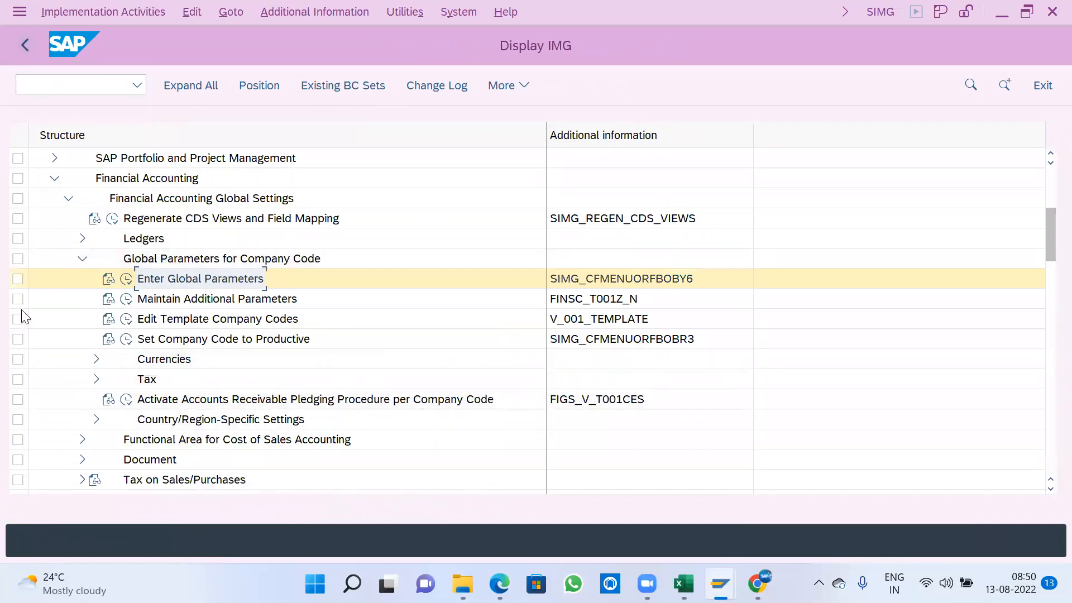
- Collapse Global Parameters for Company Code and Financial Accounting Global Settings, and expand Accounts Receivable and Accounts Payable
click(81, 259)
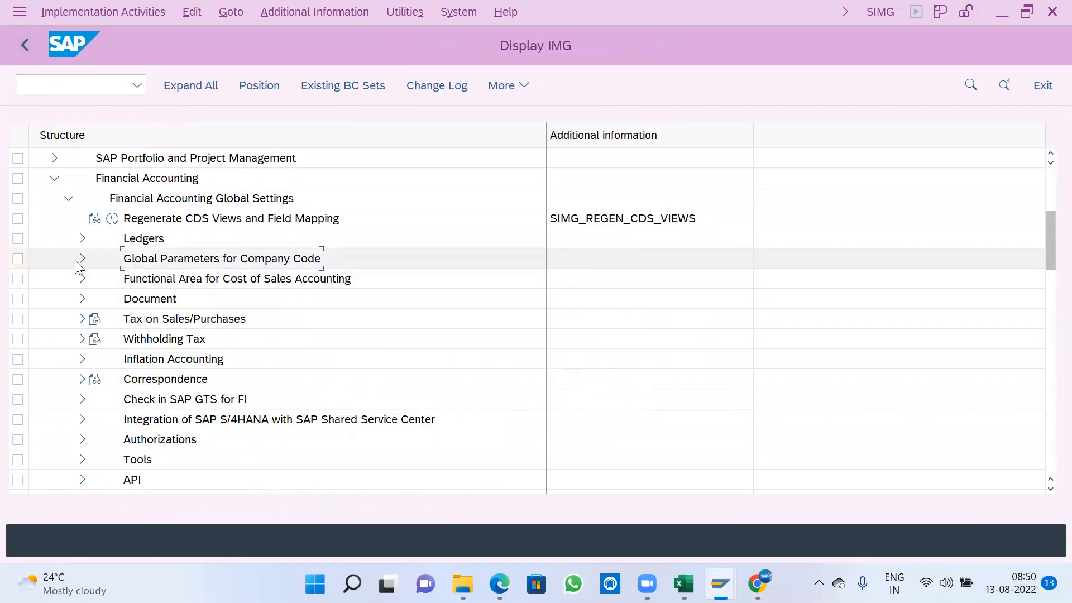
click(65, 200)
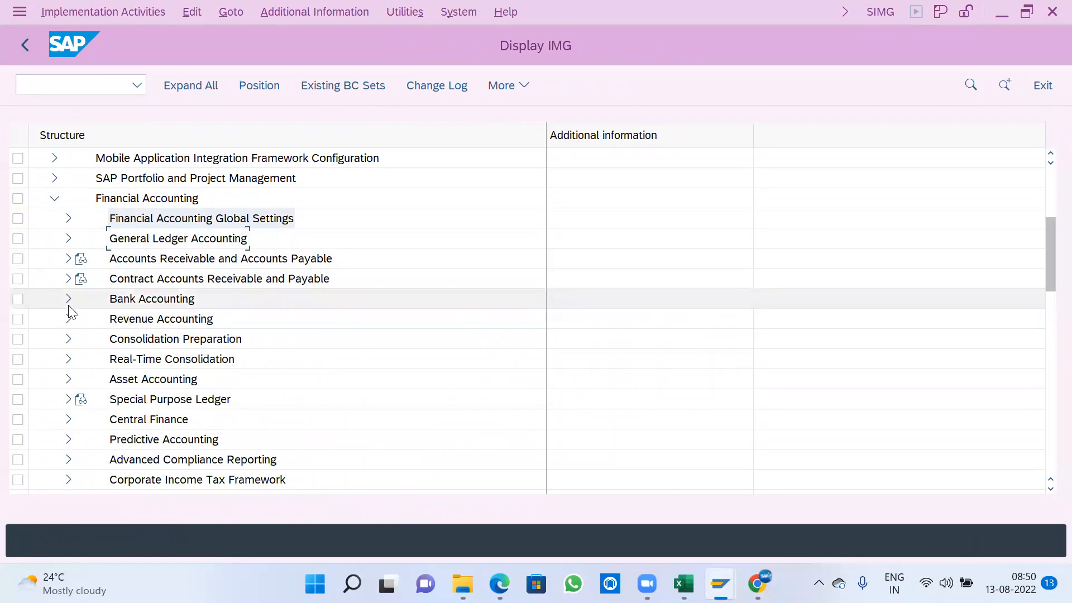
click(208, 257)
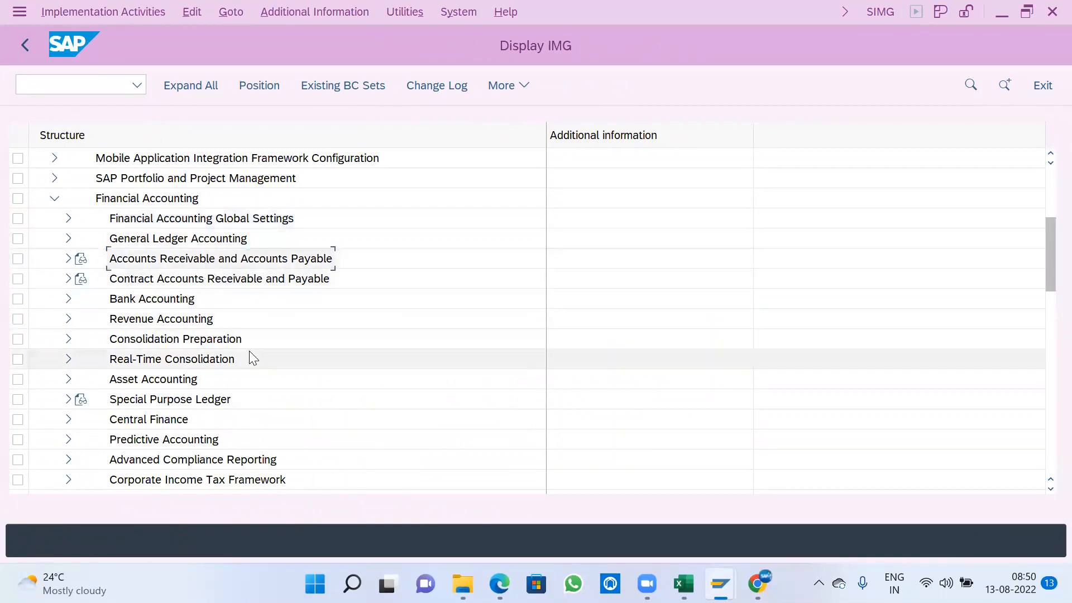
click(69, 258)
scroll(304, 322, down, 1)
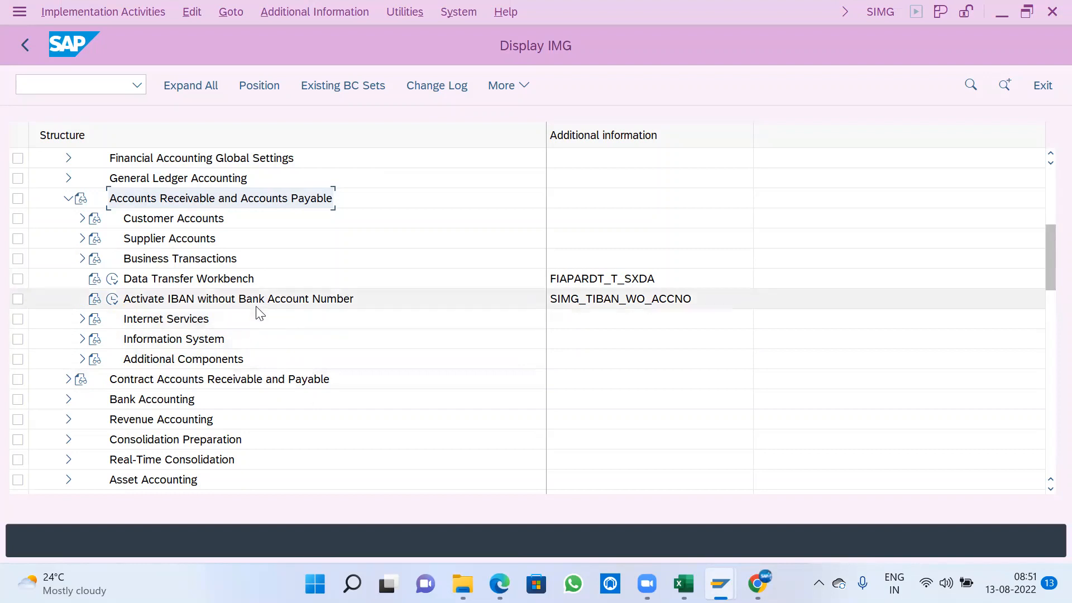
click(185, 221)
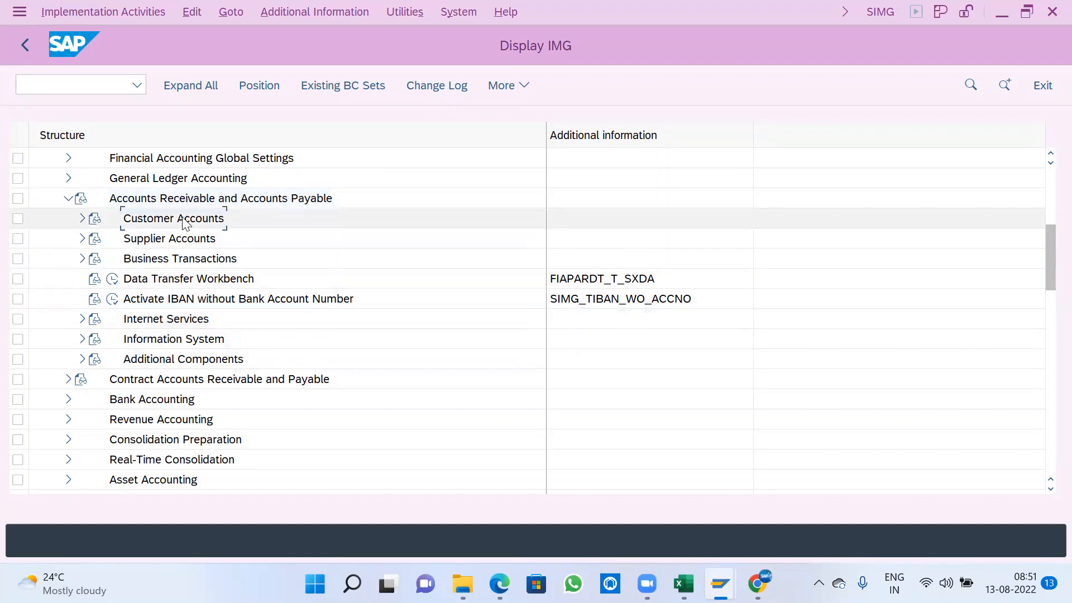
click(182, 243)
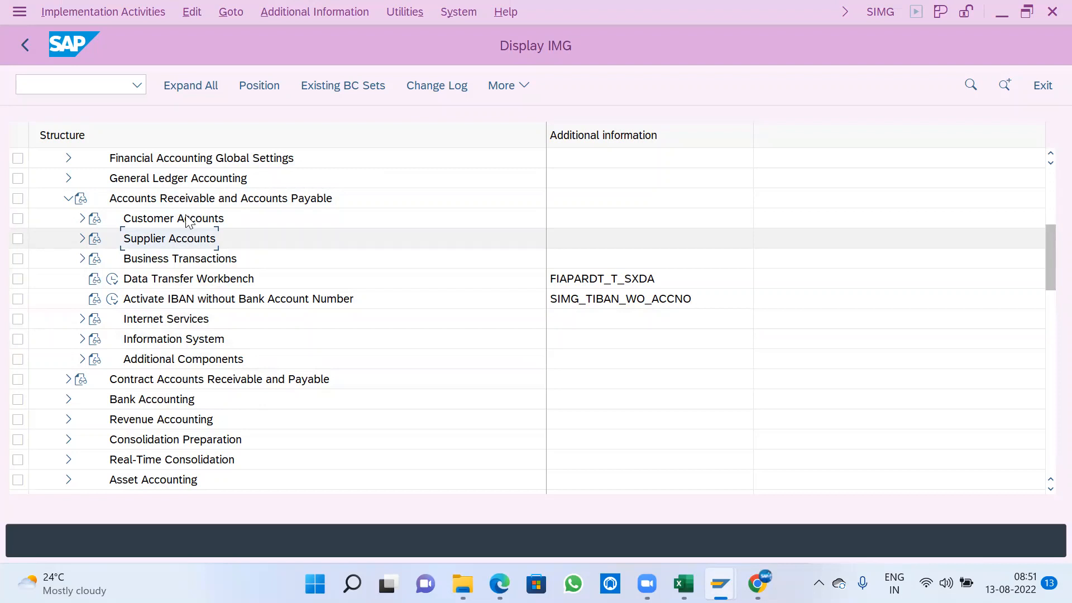
click(198, 220)
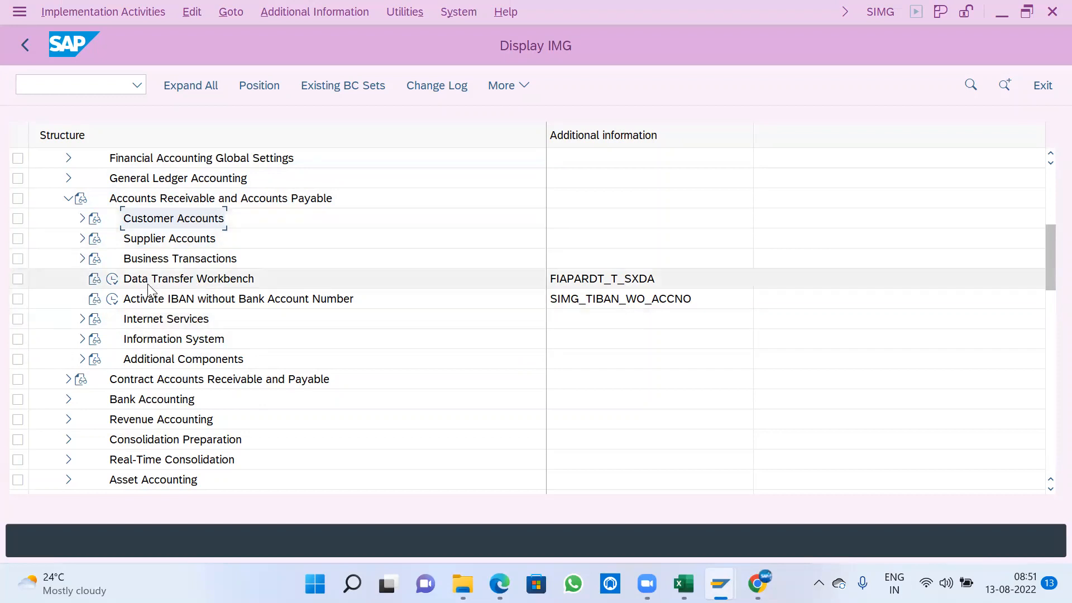
click(160, 201)
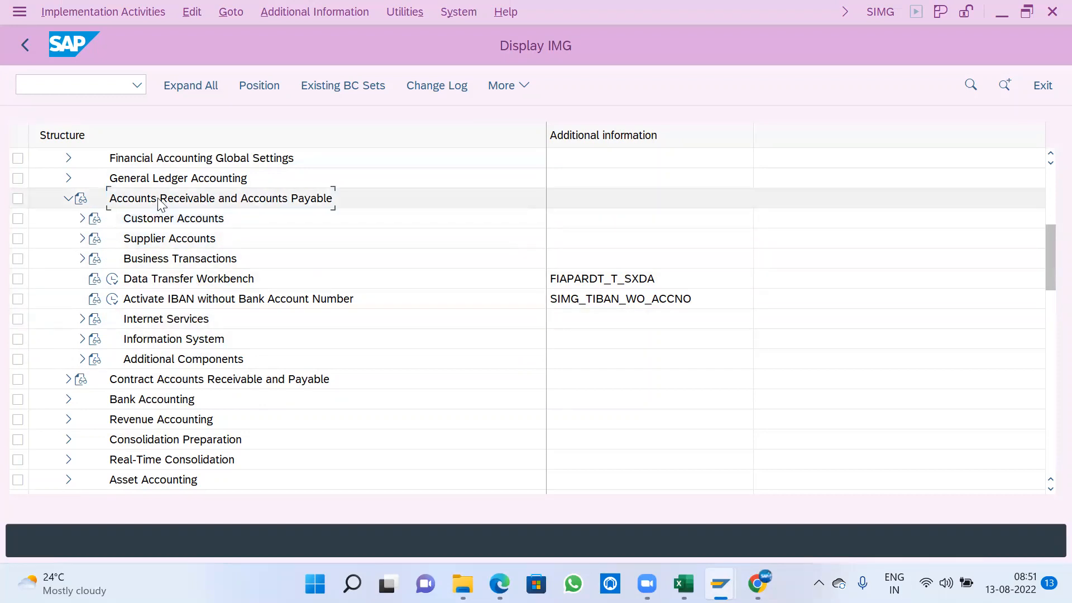
- Expand Supplier Accounts, Master Data, and Preparations for Creating Supplier Master Data
click(156, 239)
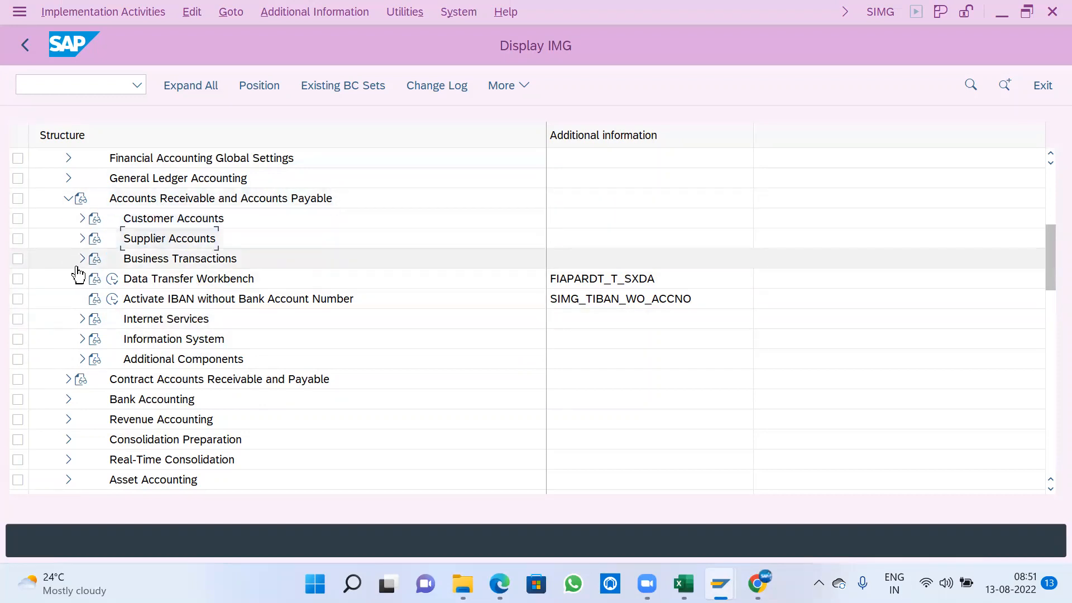
click(82, 238)
click(96, 259)
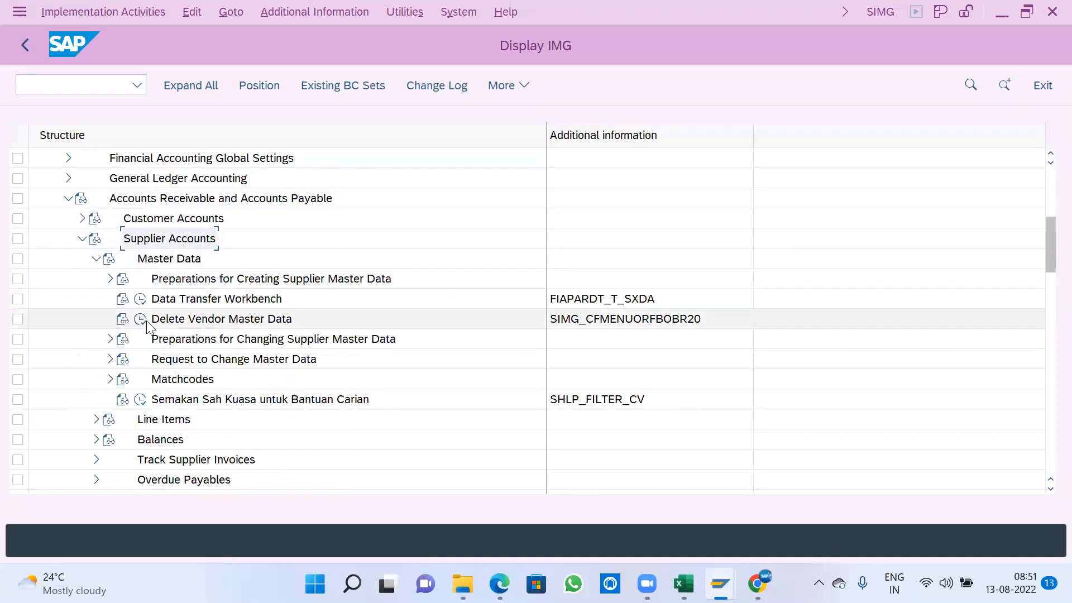
scroll(151, 335, down, 1)
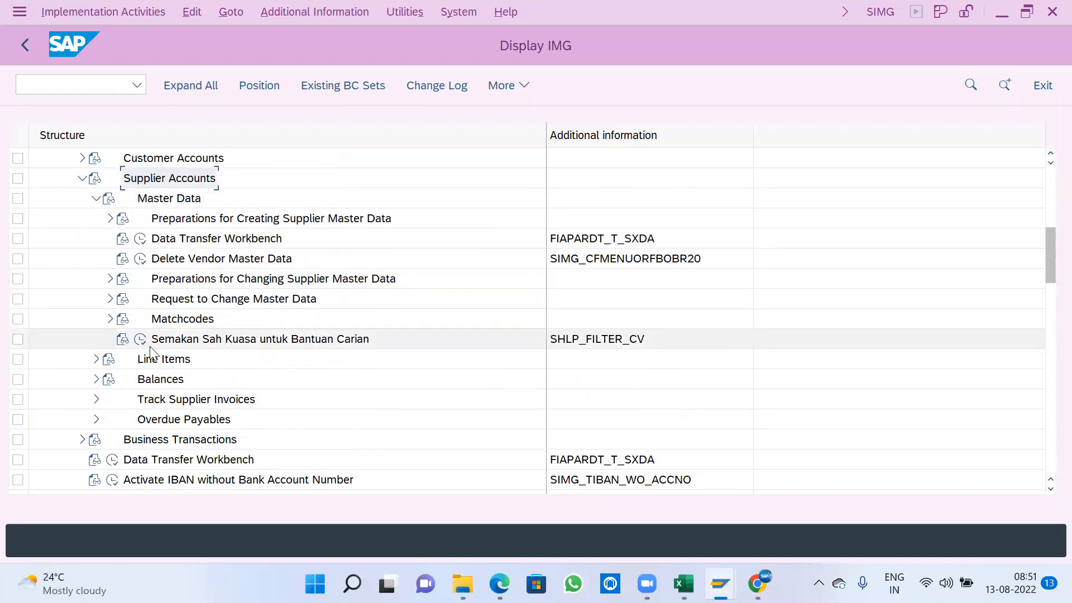
click(218, 223)
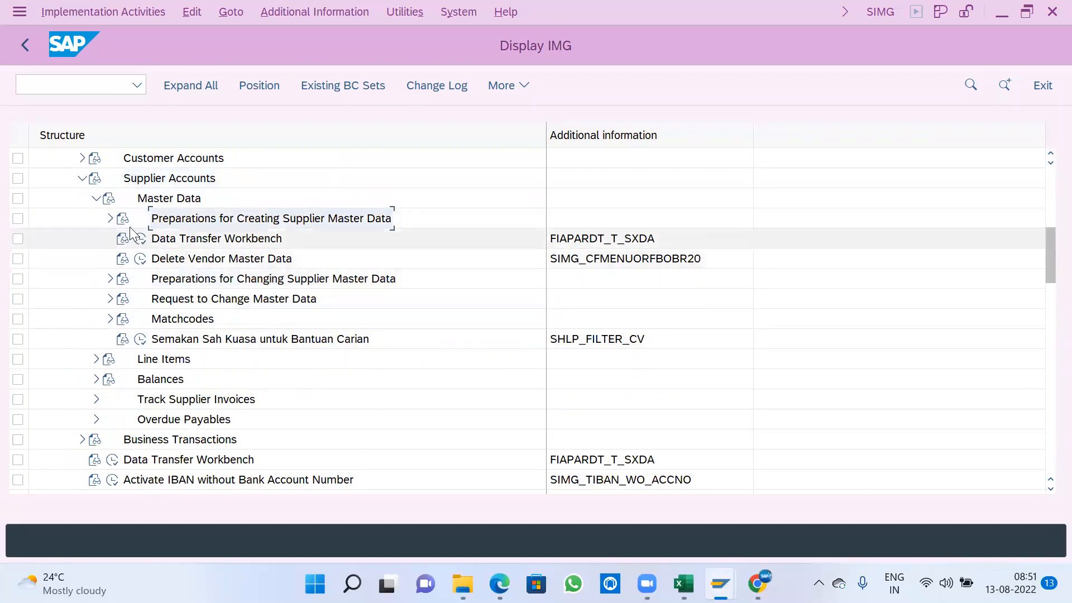
click(110, 218)
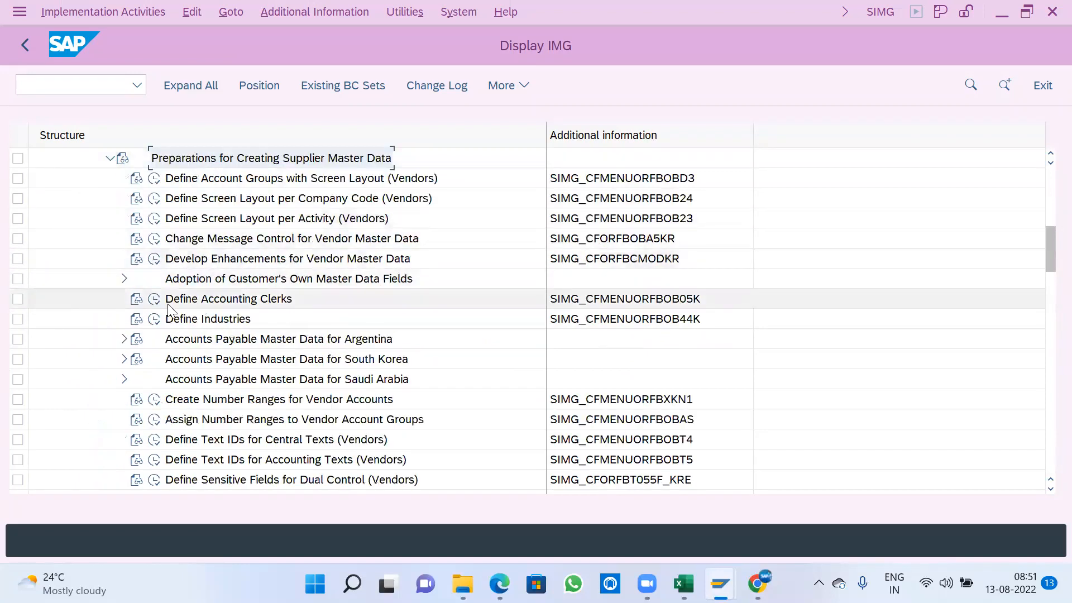
- Open Define Account Groups with Screen Layout (Vendors) and start a new entry for account group A100
scroll(167, 304, up, 1)
click(224, 220)
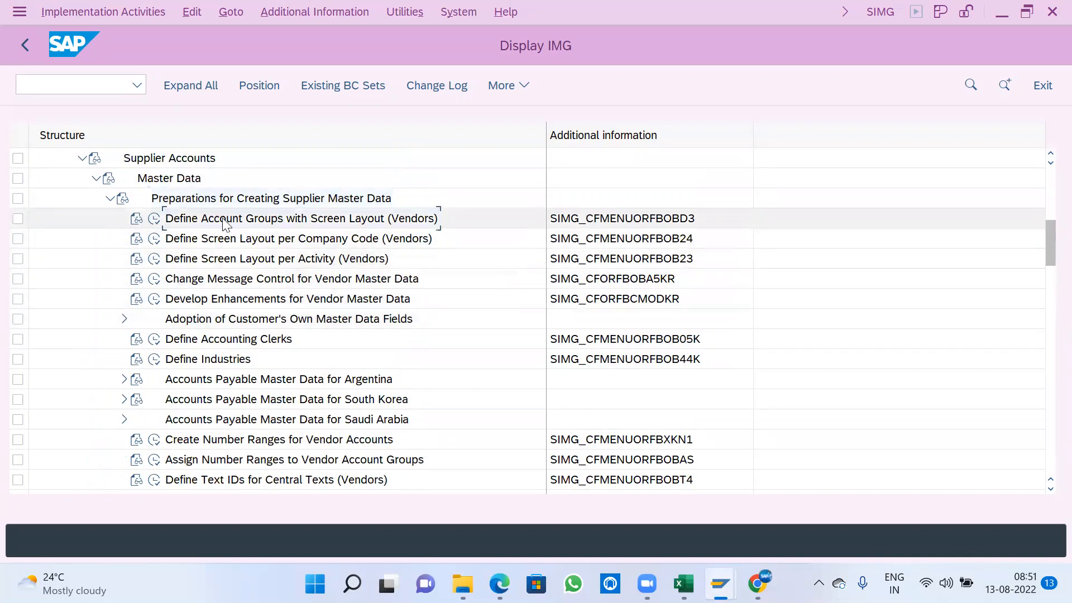
click(154, 220)
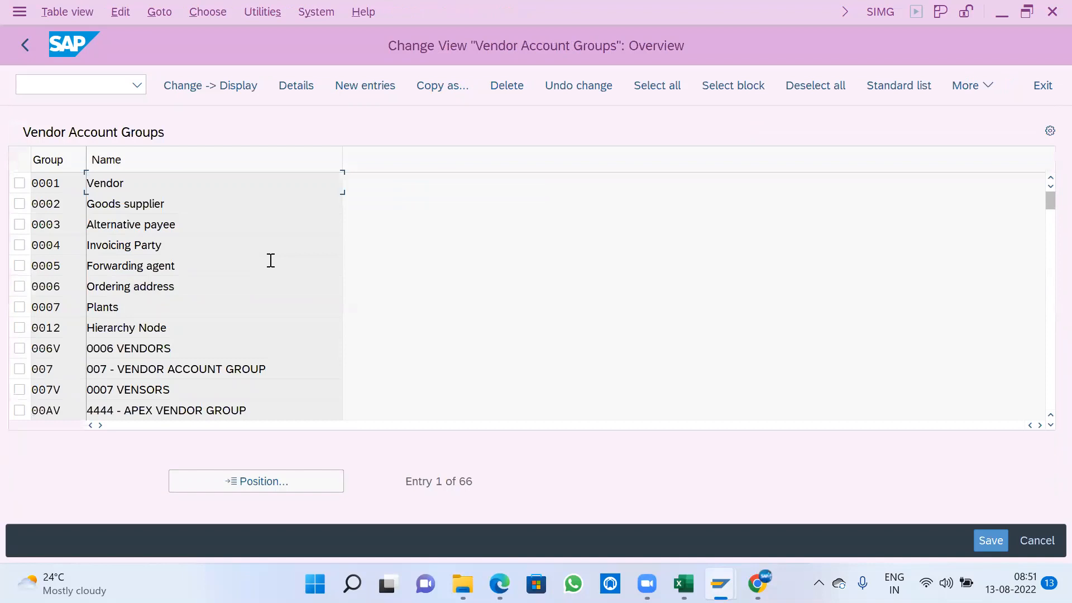
click(355, 88)
text(A100)
- Enter A100-VENDOR ACCOUNT GROUP as the new account group's meaning
click(313, 208)
text(Z)
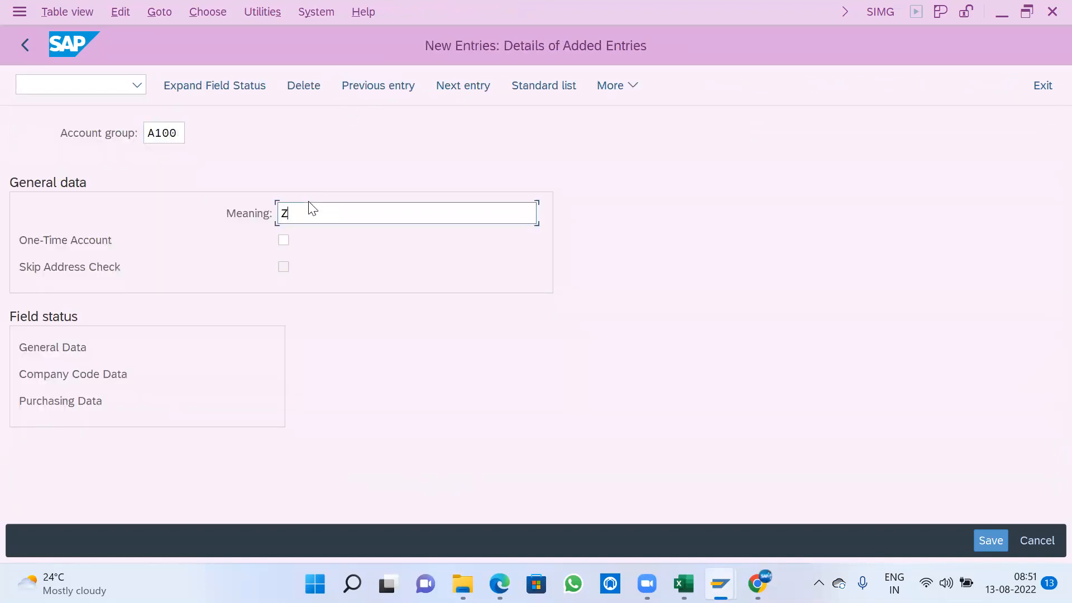
key(BackSpace)
text(A100-VENDOR MASTER)
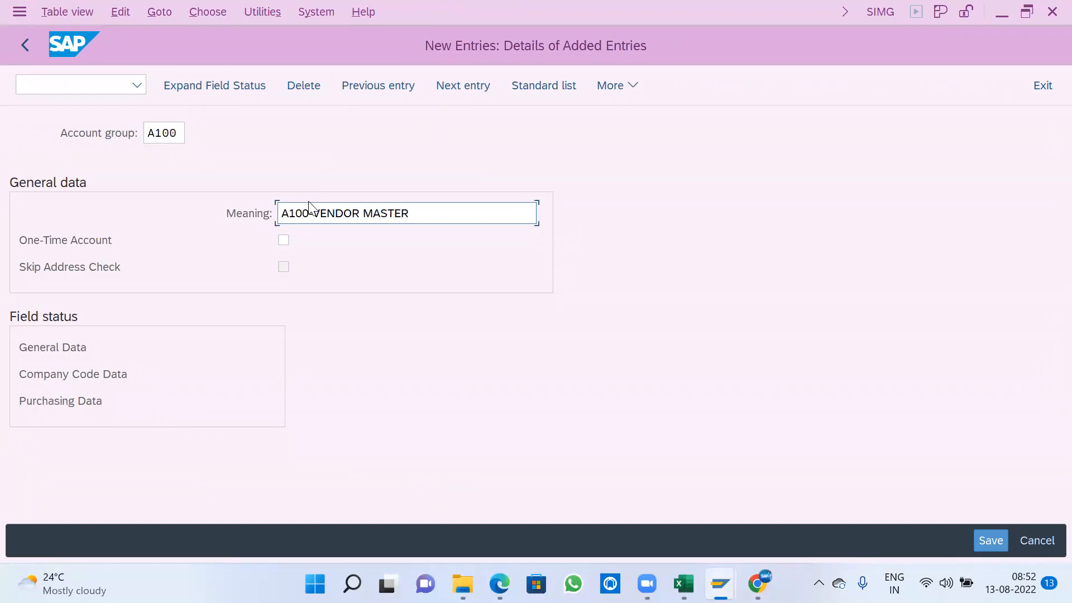
key(BackSpace)
key(BackSpace)
key(BackSpace)
key(BackSpace)
key(BackSpace)
key(BackSpace)
text(ACCOUNT GROUP)
- Save the A100 vendor account group, accept the customizing request, and return to the implementation guide
key(ctrl+s)
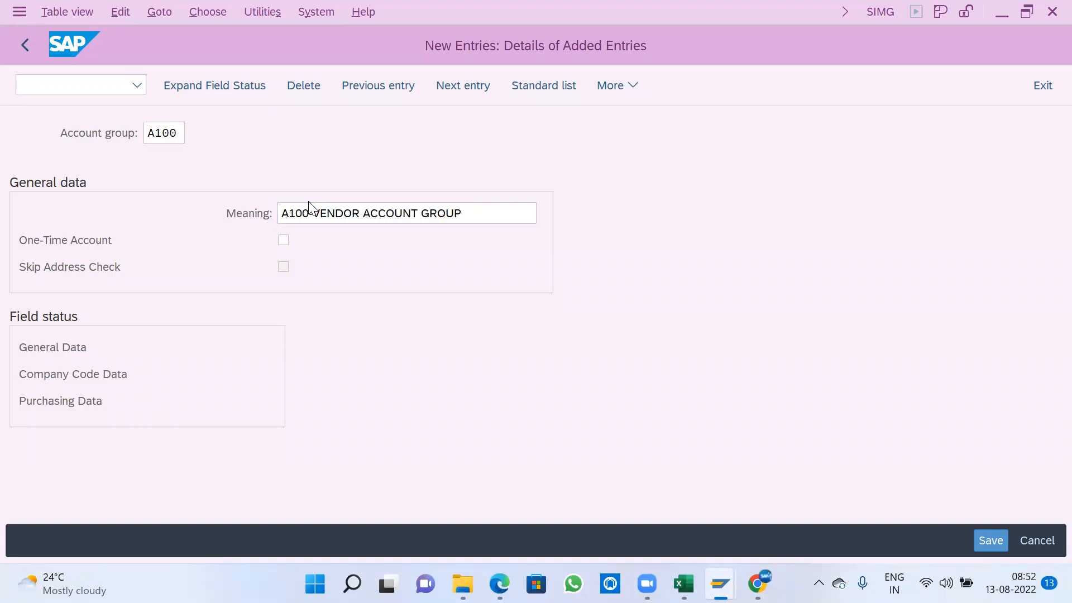
click(442, 384)
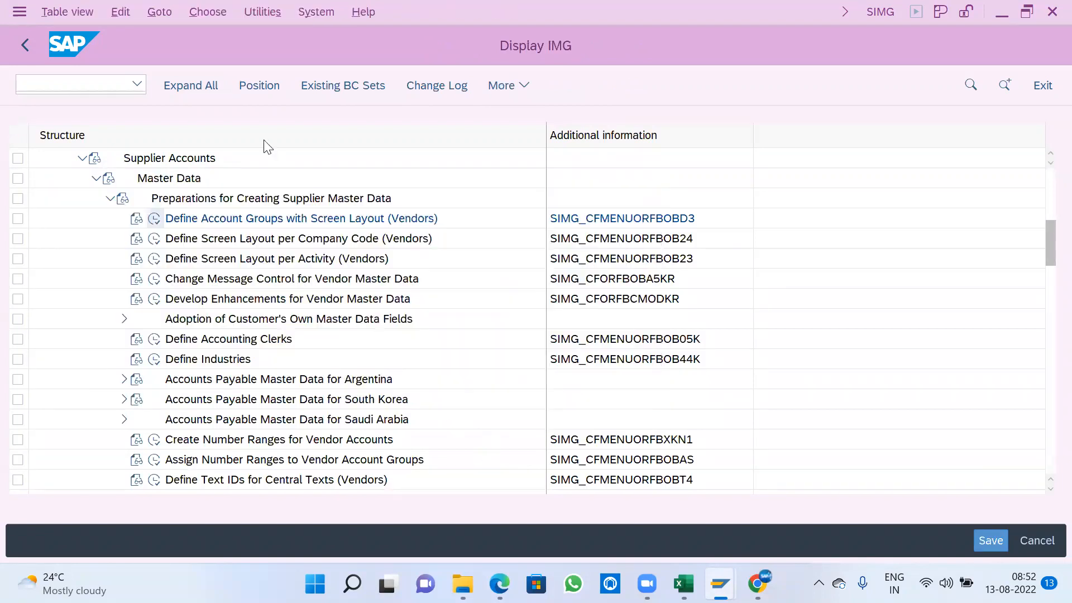
click(28, 43)
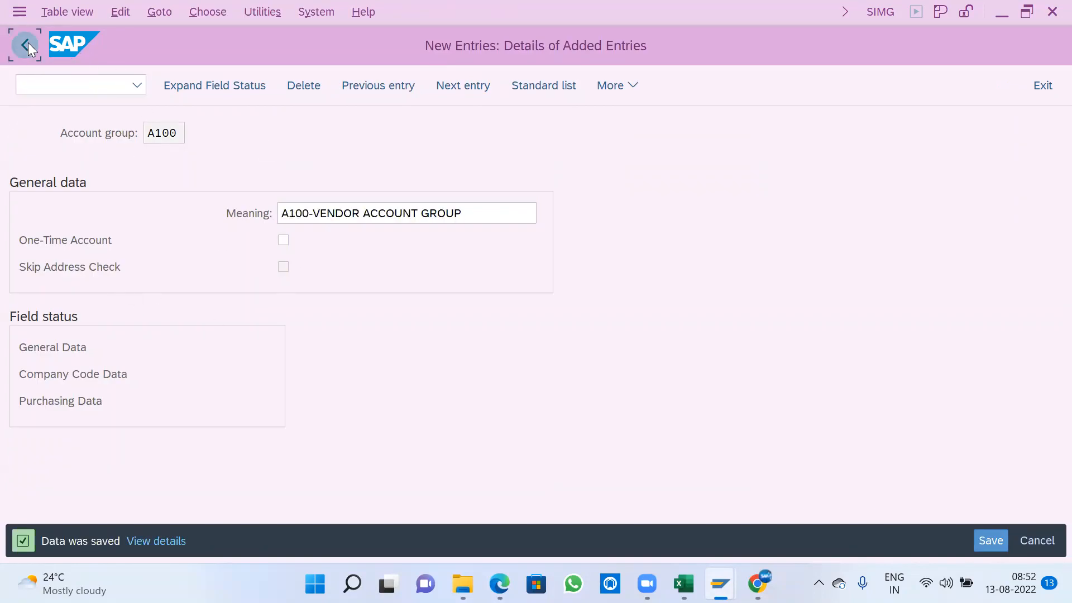
click(28, 43)
- Open Create Number Ranges for Vendor Accounts in interval change mode and look through the existing vendor intervals
scroll(227, 426, down, 3)
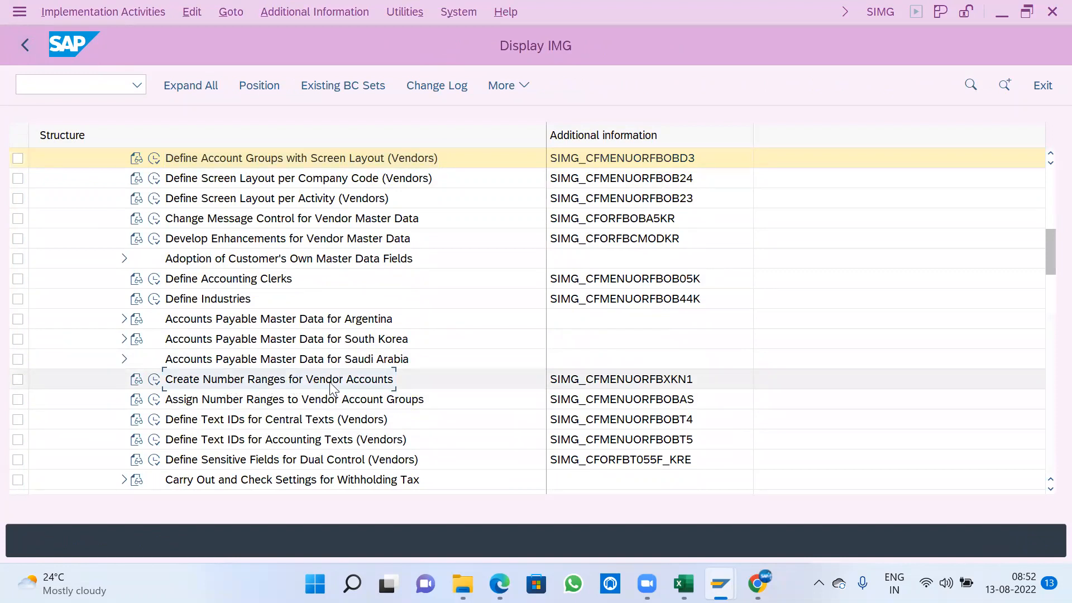
click(154, 380)
click(259, 188)
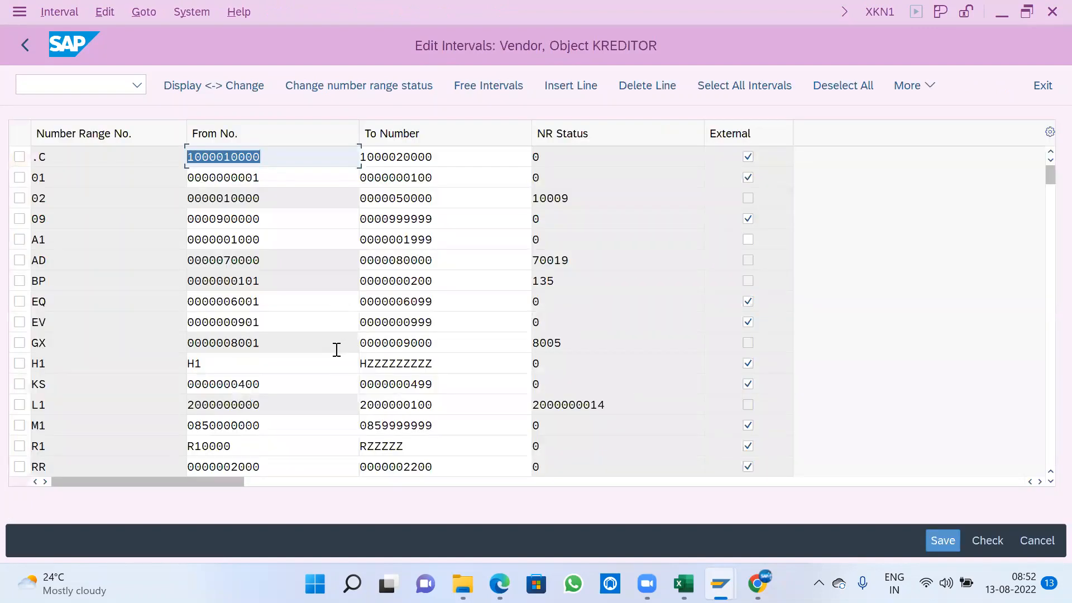
scroll(337, 353, down, 2)
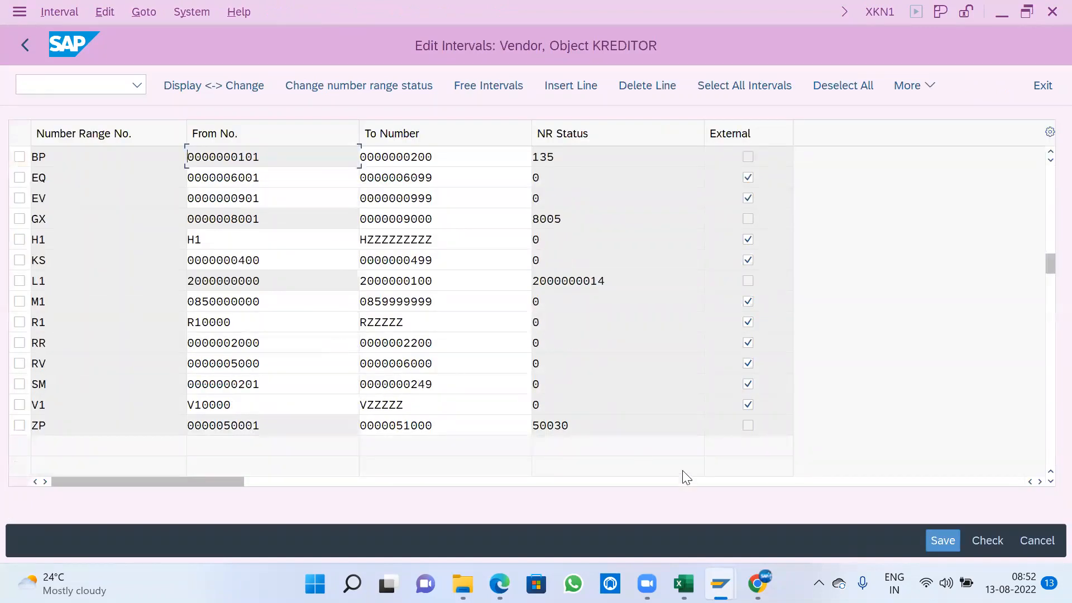
- Switch to the Points-3 workbook in Excel and enter VENDOR in E32 and BP in E34 of Sheet2
click(683, 583)
scroll(586, 463, down, 1)
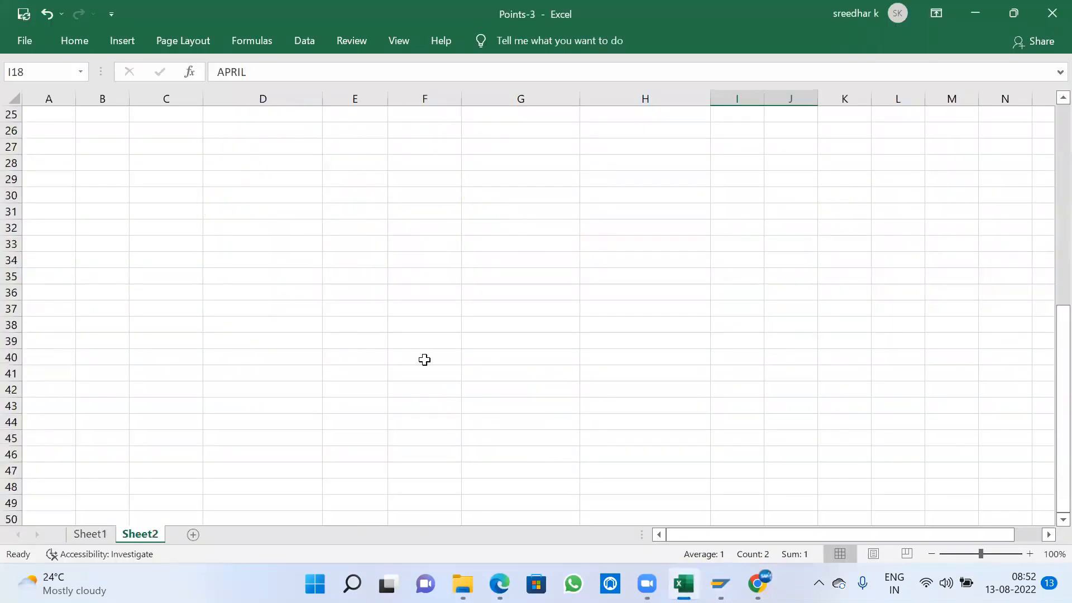
click(347, 227)
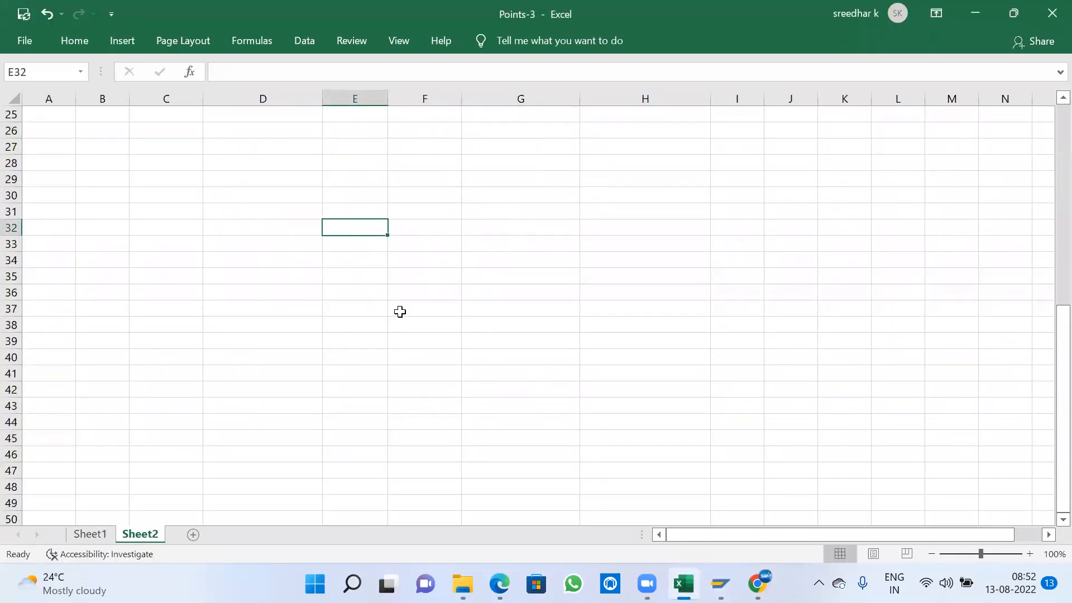
text(VENDOR)
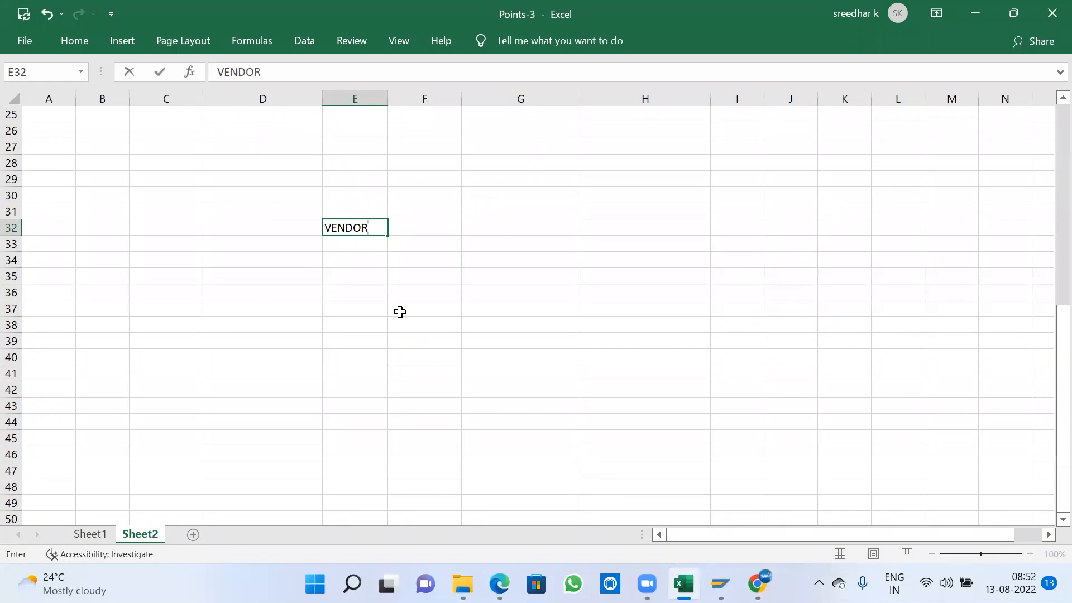
key(Tab)
key(Down)
key(Down)
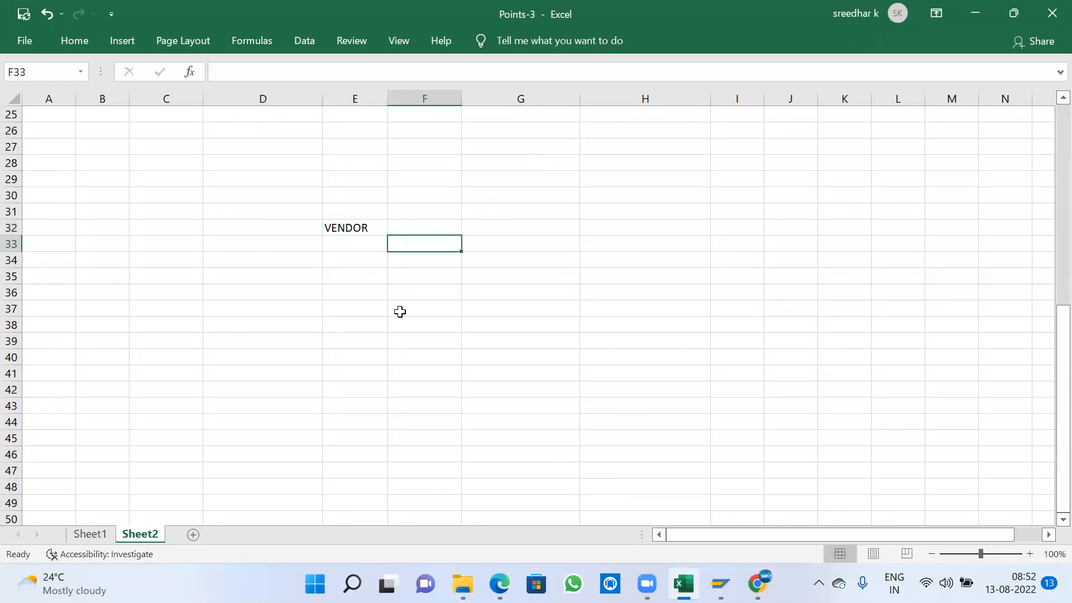
key(Left)
text(BP)
key(Tab)
key(Tab)
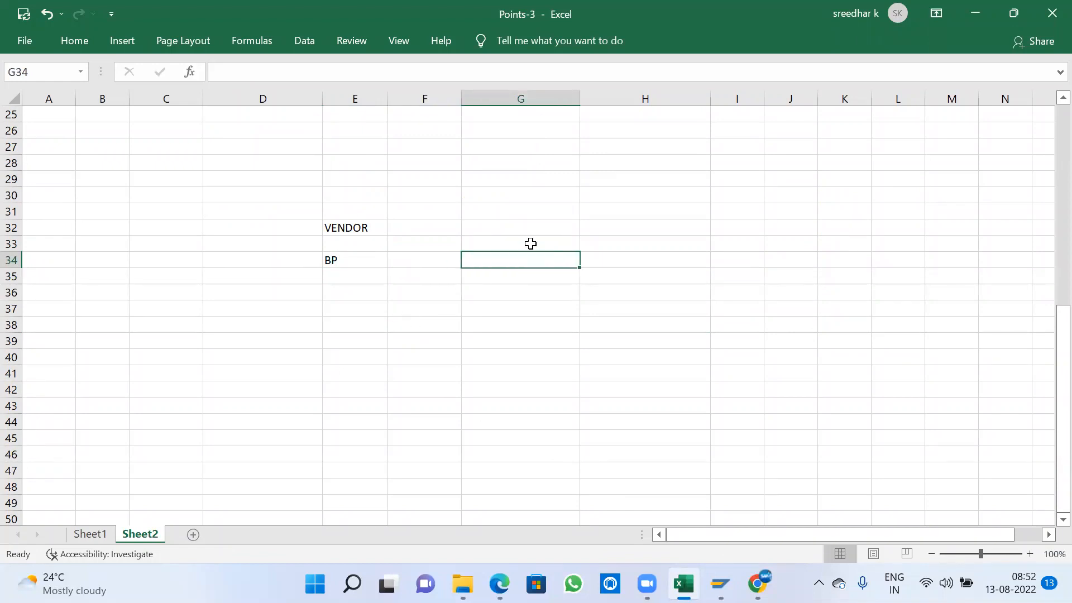
- Add CUSTOMER in cell E38 with BP two rows below it in E40
click(352, 325)
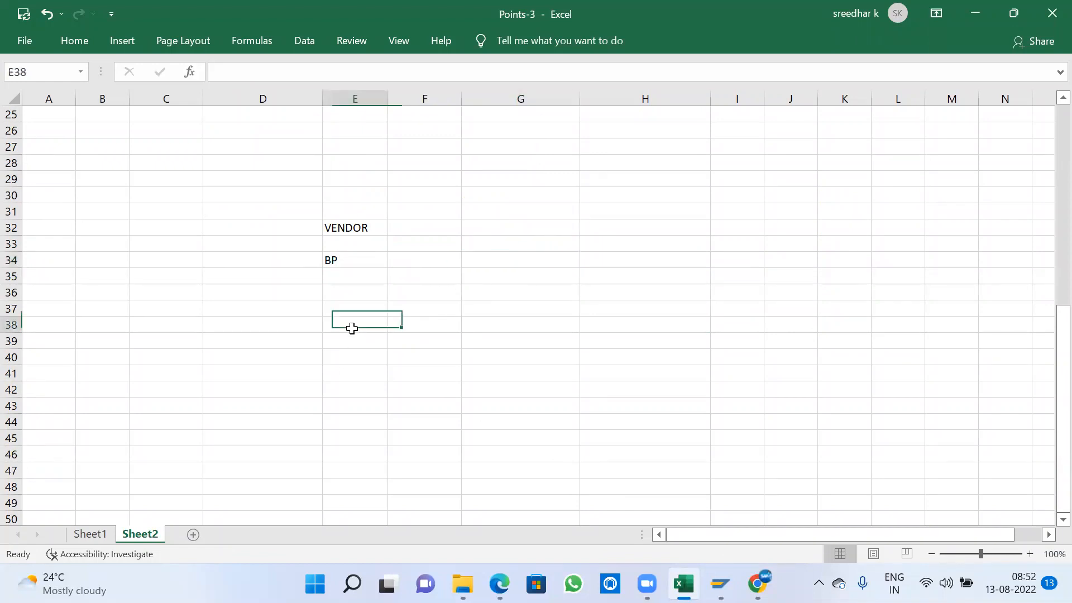
text(CUSTOMER)
key(Return)
key(Return)
text(BP)
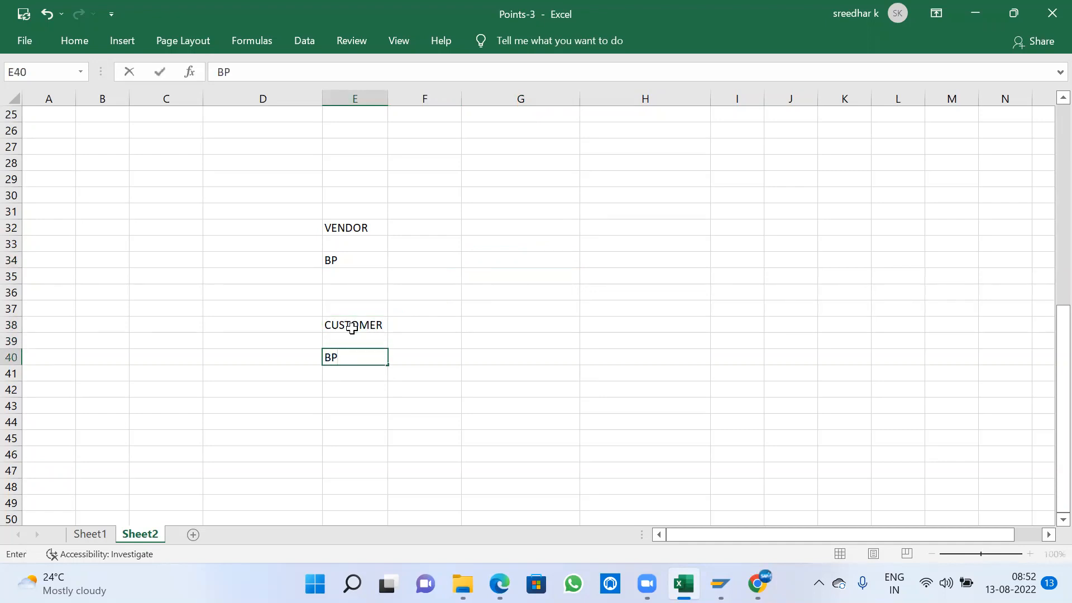
click(419, 326)
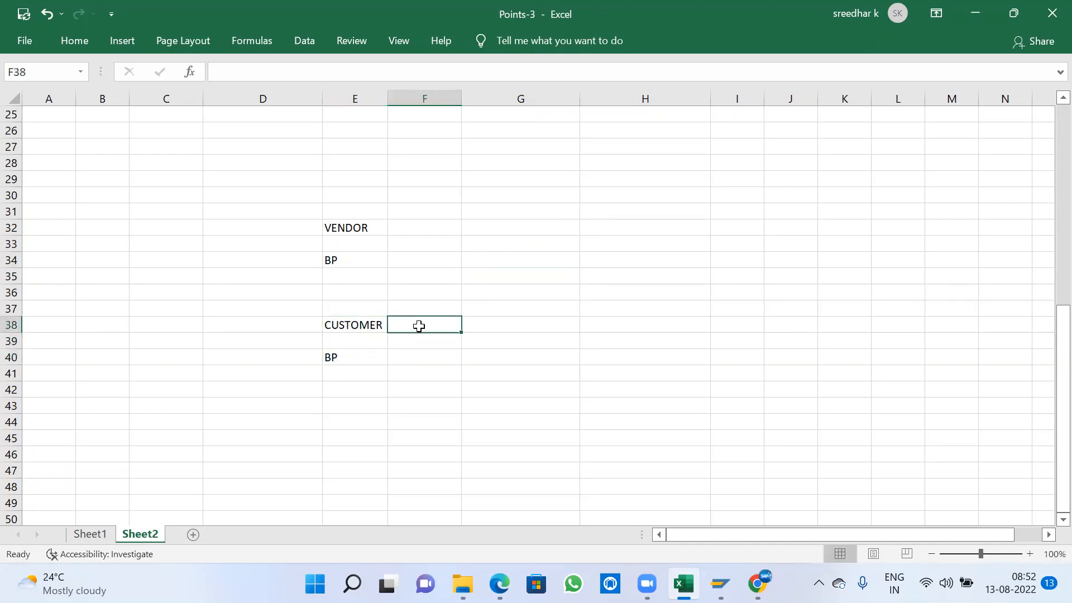
- Enter BP in D34 and D40, beside the existing vendor and customer BP entries
click(290, 229)
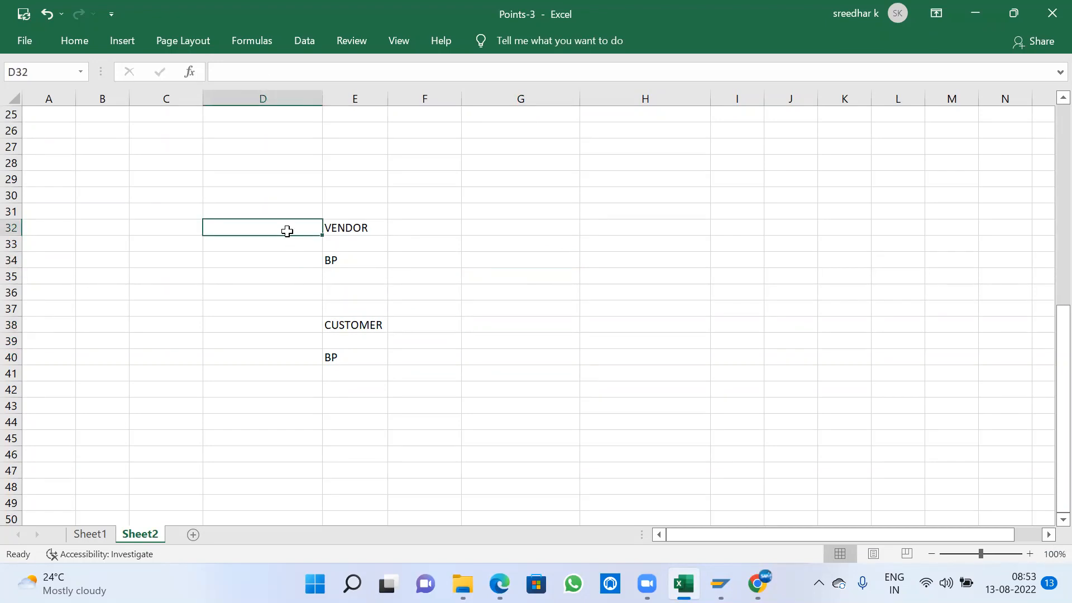
click(297, 263)
text(BP)
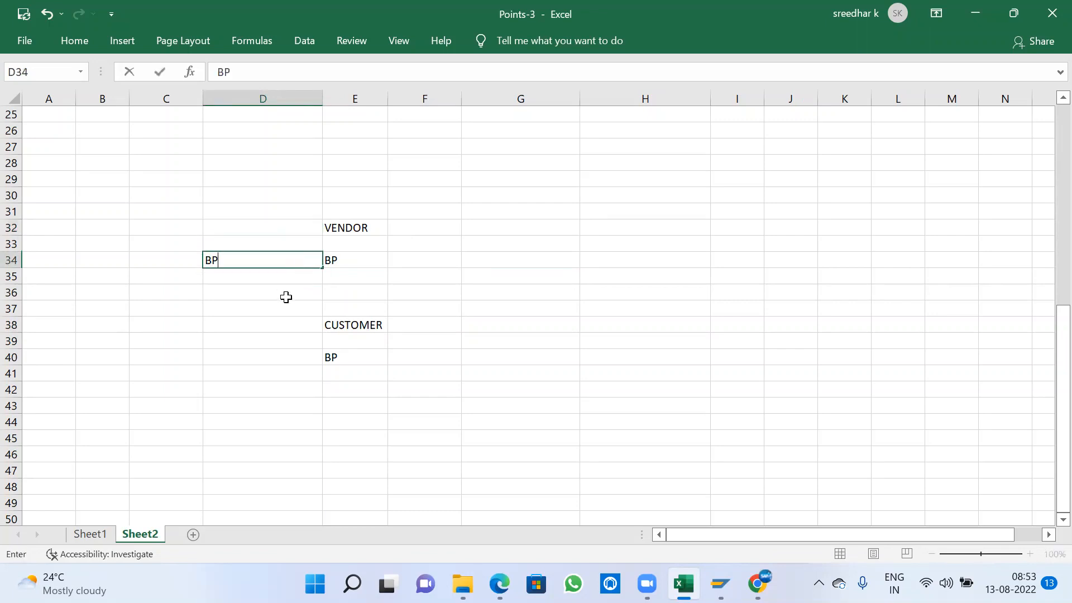
click(275, 353)
text(BP)
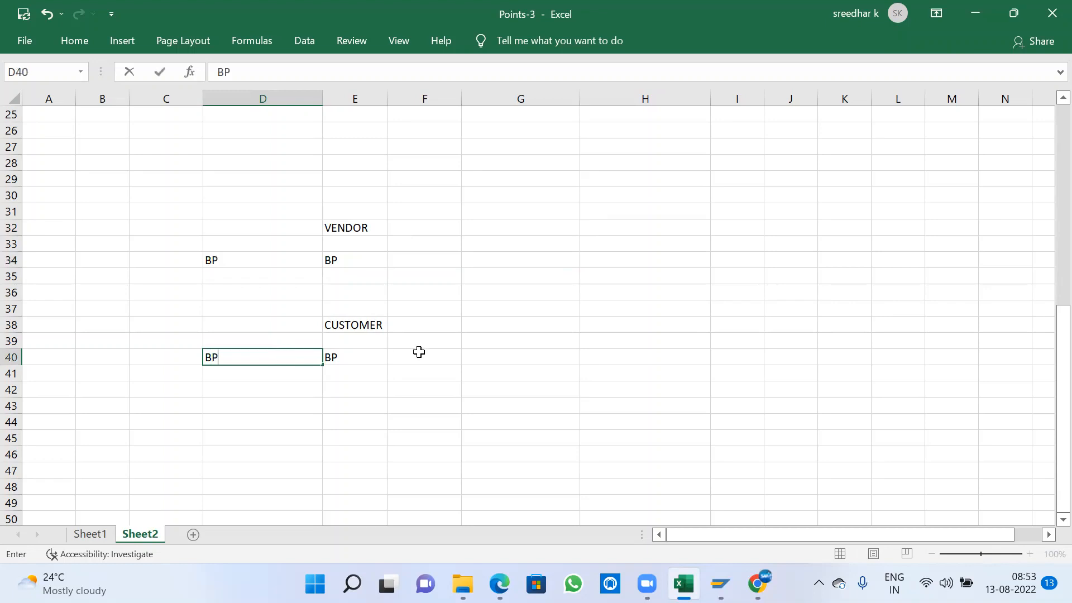
click(418, 352)
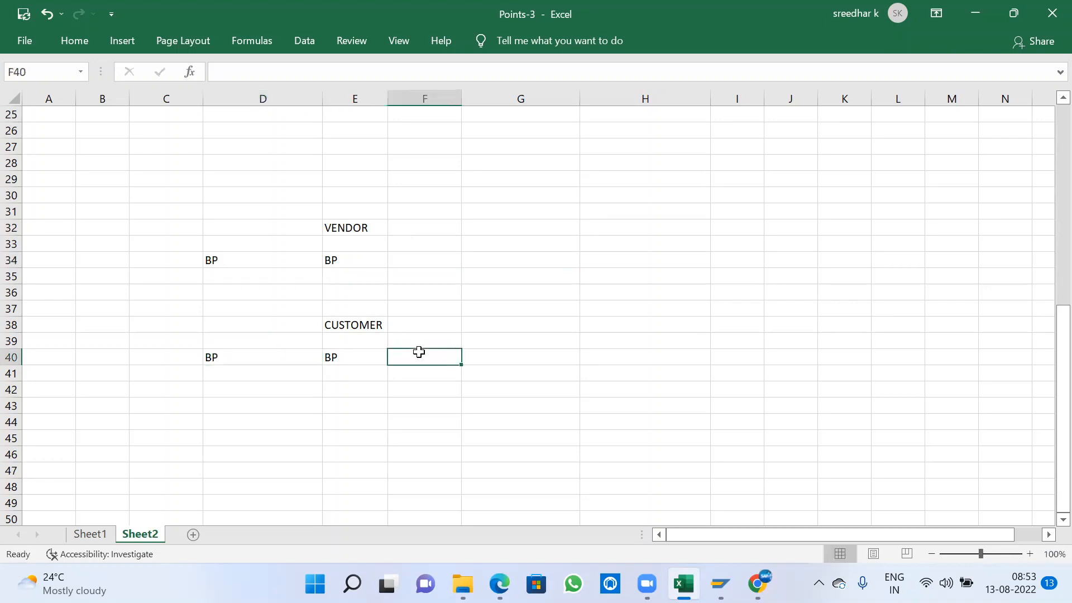
click(348, 229)
click(345, 325)
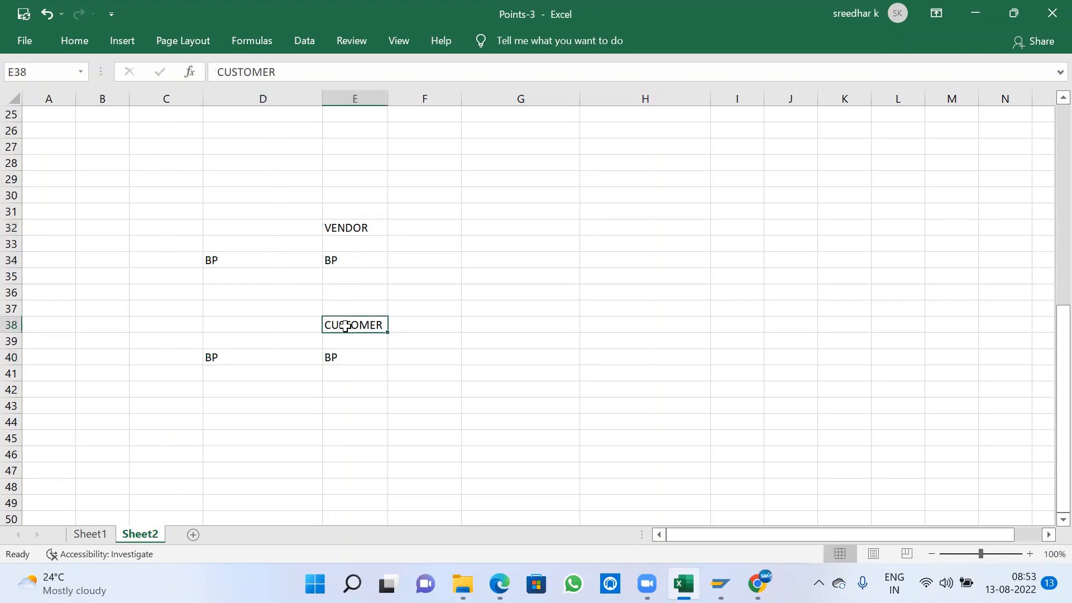
drag(211, 259, 215, 357)
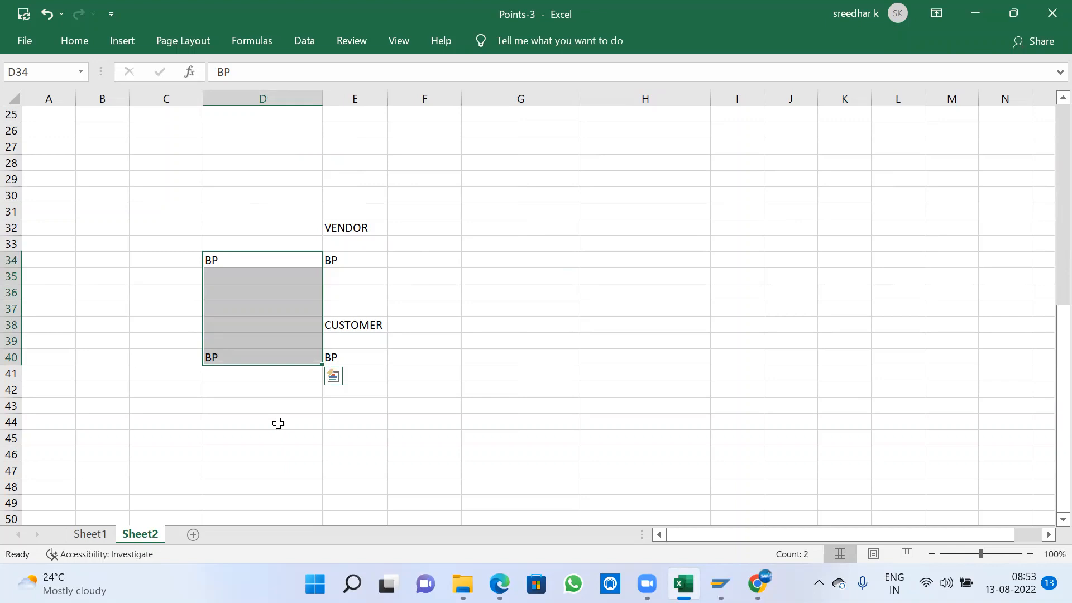
- Enter the transaction code XD01 beside CUSTOMER in D38 and FK01 beside VENDOR in D32
click(264, 328)
text(XD01)
key(Return)
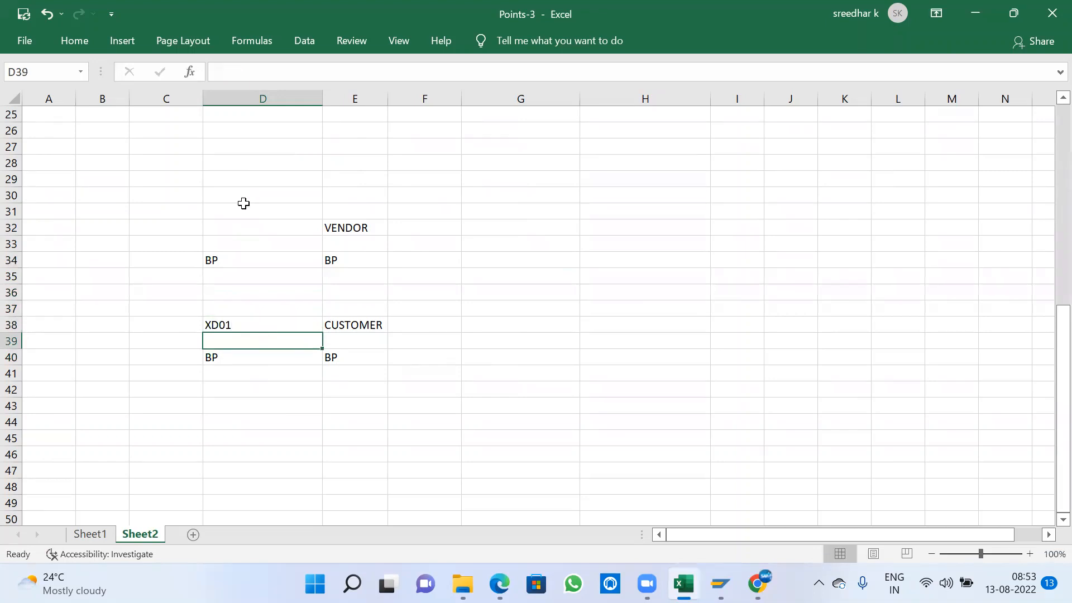
click(237, 224)
text(FK01)
key(Return)
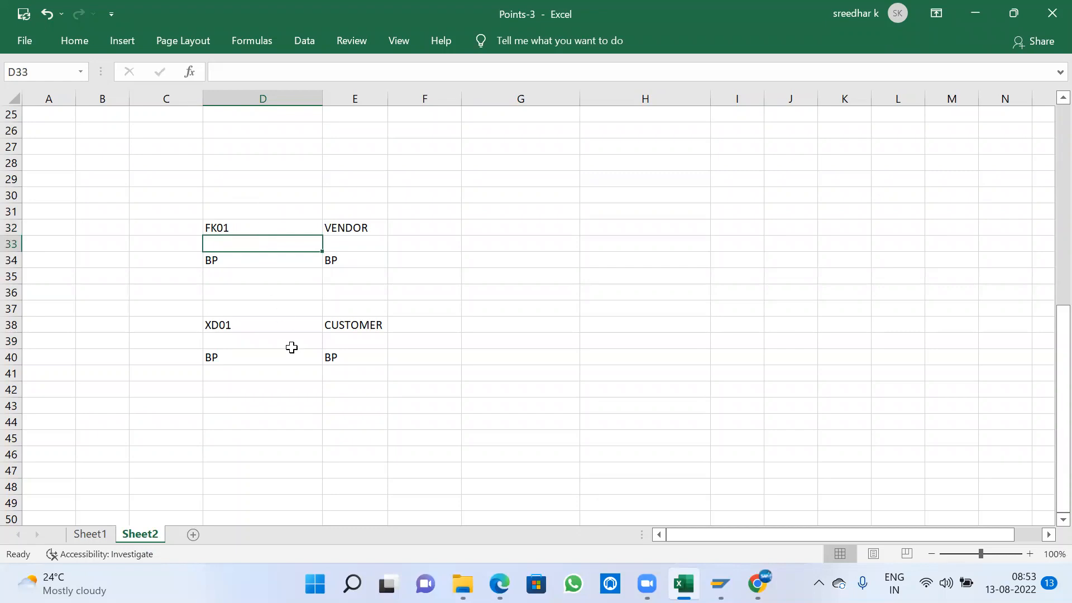
click(228, 358)
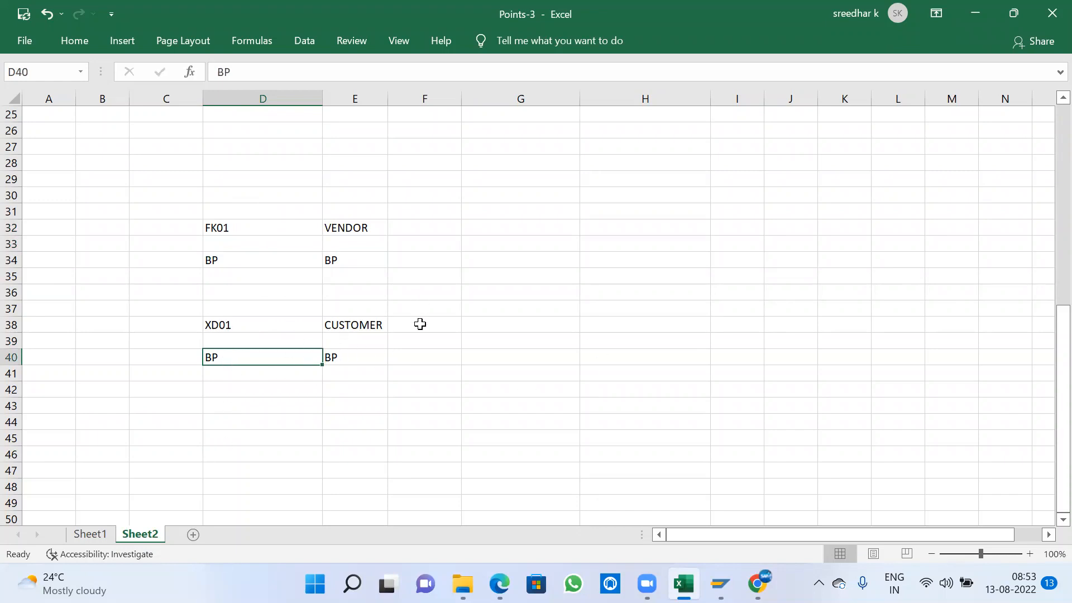
click(342, 259)
click(343, 227)
click(337, 262)
click(347, 230)
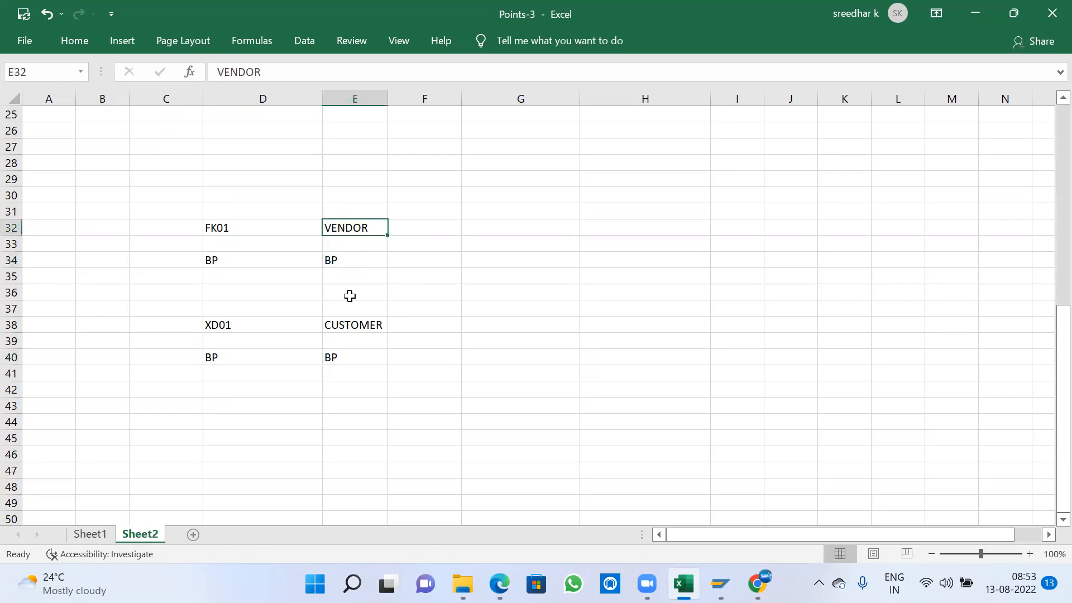
- Enter ROLE in F34, next to the vendor's BP entry
click(404, 261)
text(ROL)
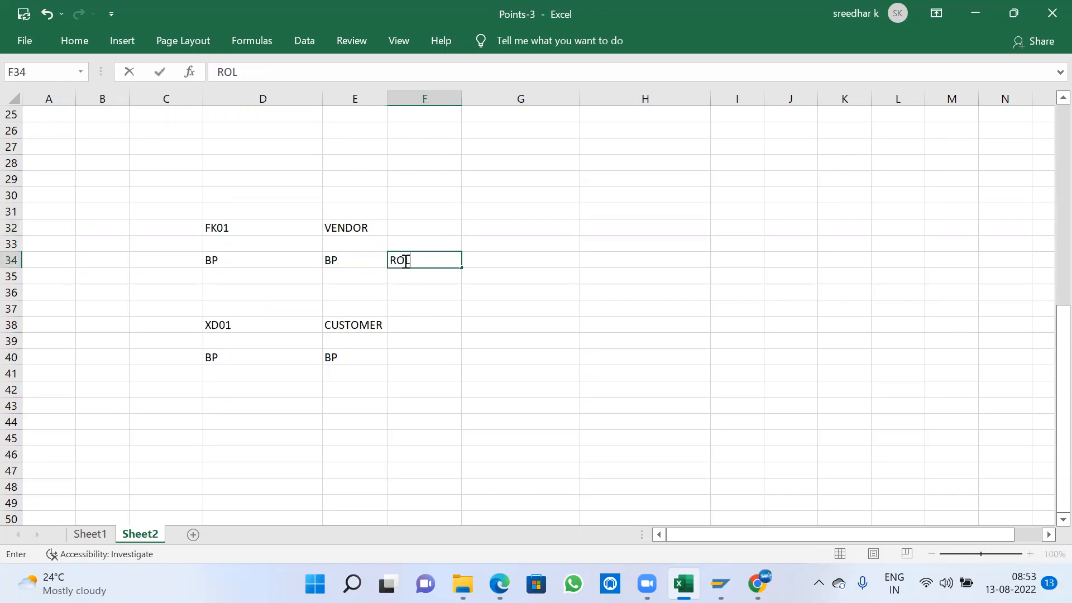
text(E)
click(357, 229)
click(402, 258)
- Enter the modules FI in F32 and MM in G32 on the VENDOR row
click(413, 226)
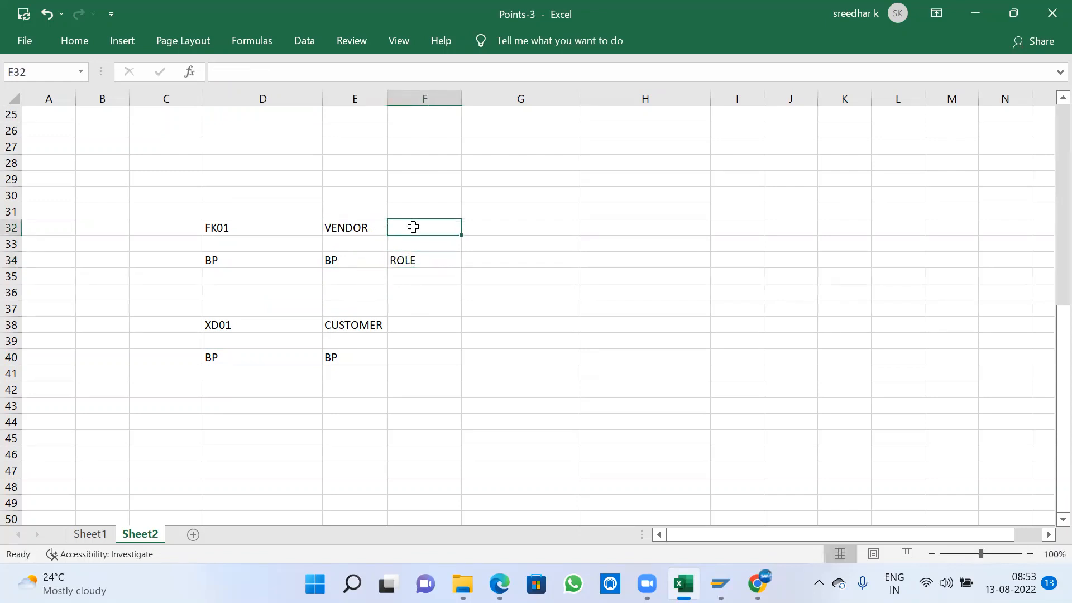
text(FI)
key(Tab)
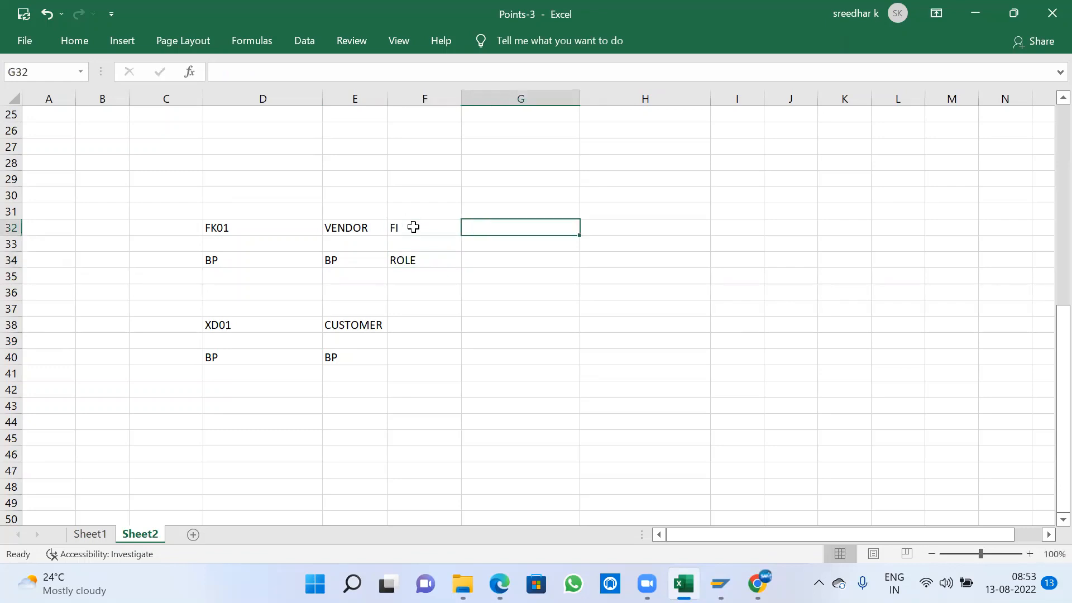
text(MM)
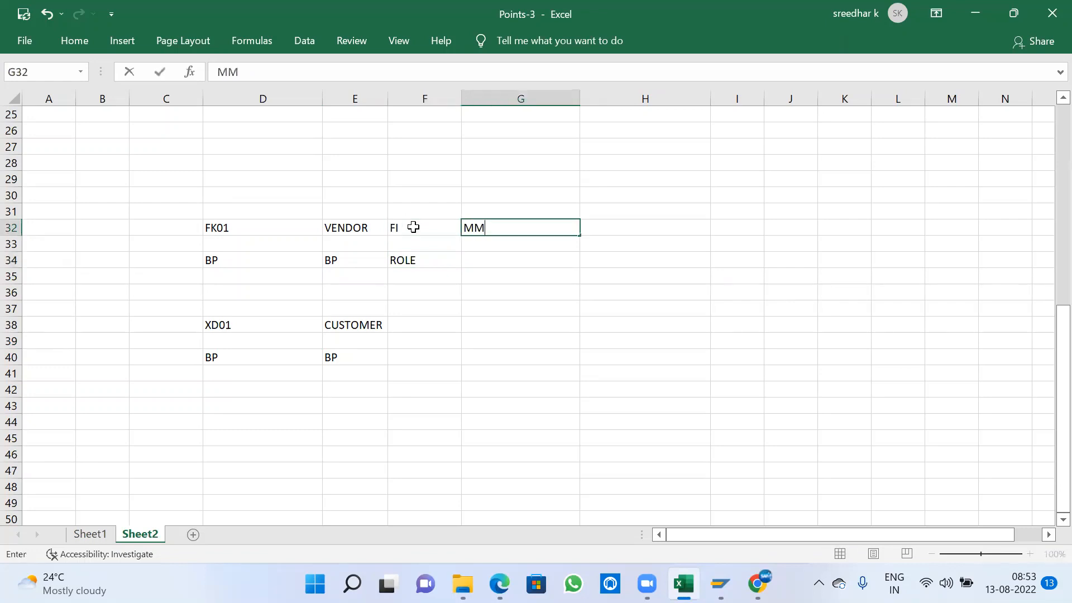
key(Return)
key(Down)
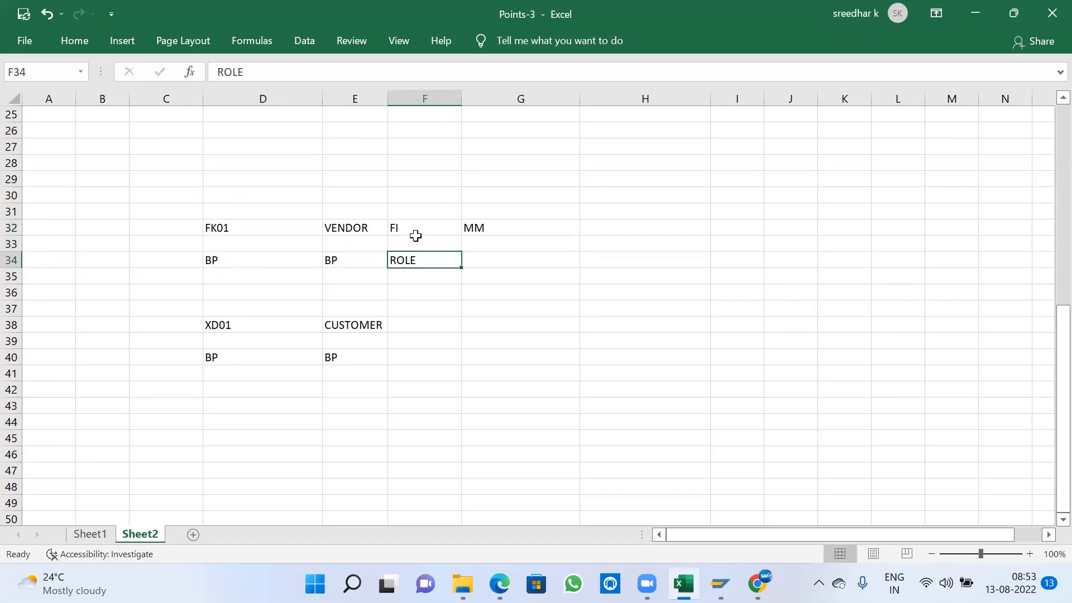
click(405, 226)
click(418, 256)
click(491, 228)
click(485, 257)
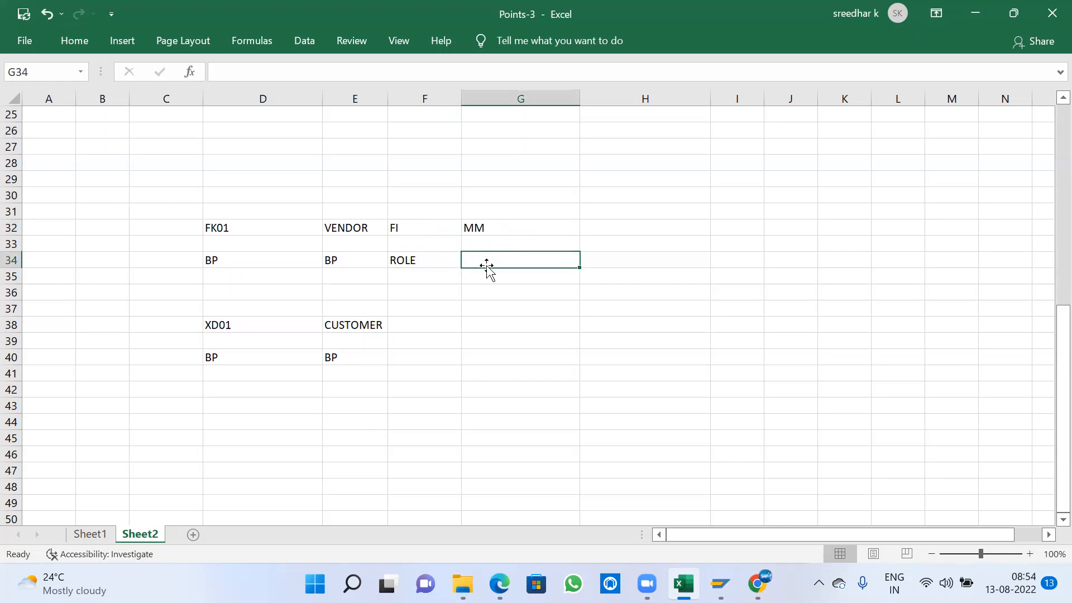
- Enter FI in F38 on the CUSTOMER row and ROLE in F40 on the BP row below
click(412, 354)
click(413, 328)
text(FI)
key(Tab)
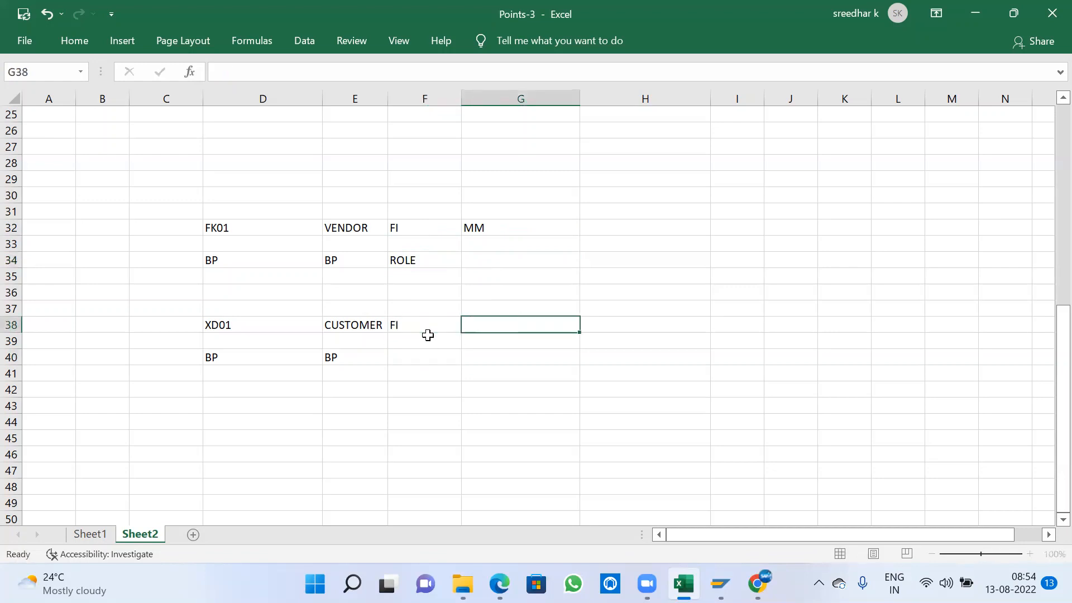
click(363, 329)
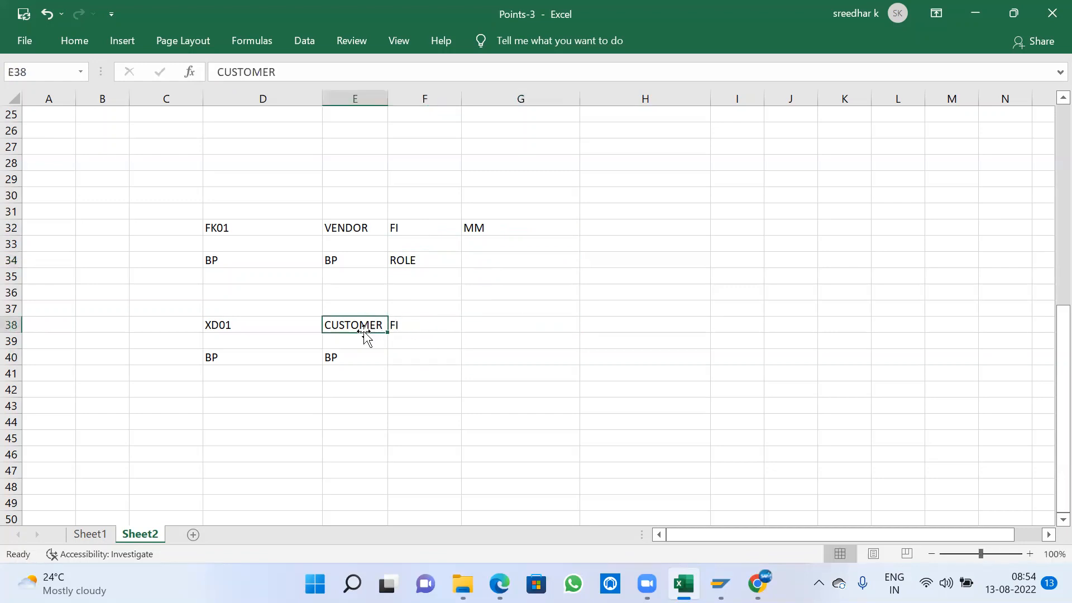
click(414, 352)
text(ROLE)
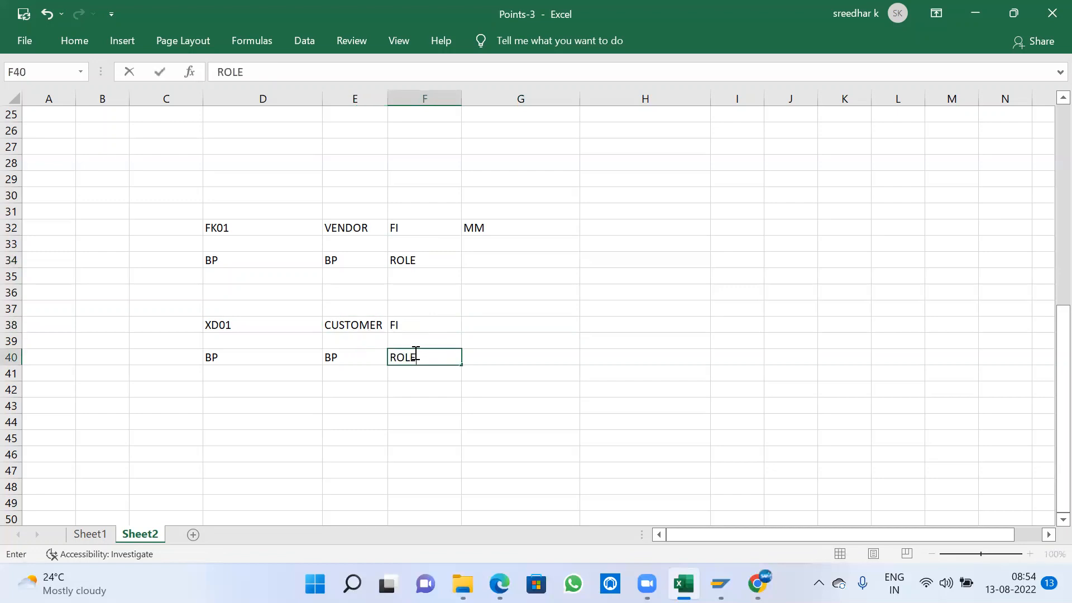
key(Tab)
- Enter SD in G38 on the CUSTOMER row and ROLE beneath it in G40
click(478, 323)
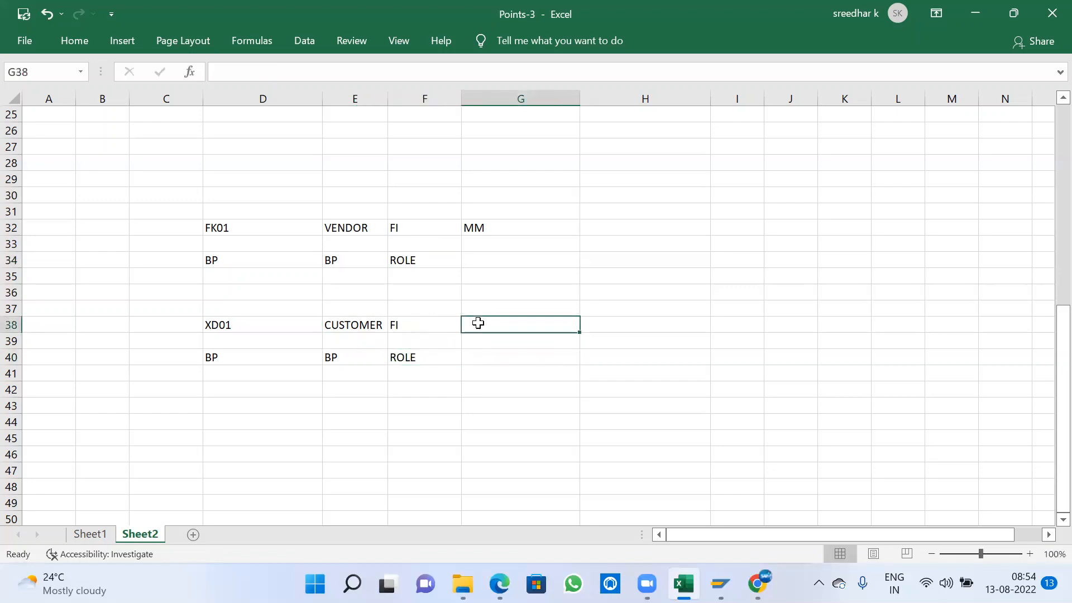
text(SD)
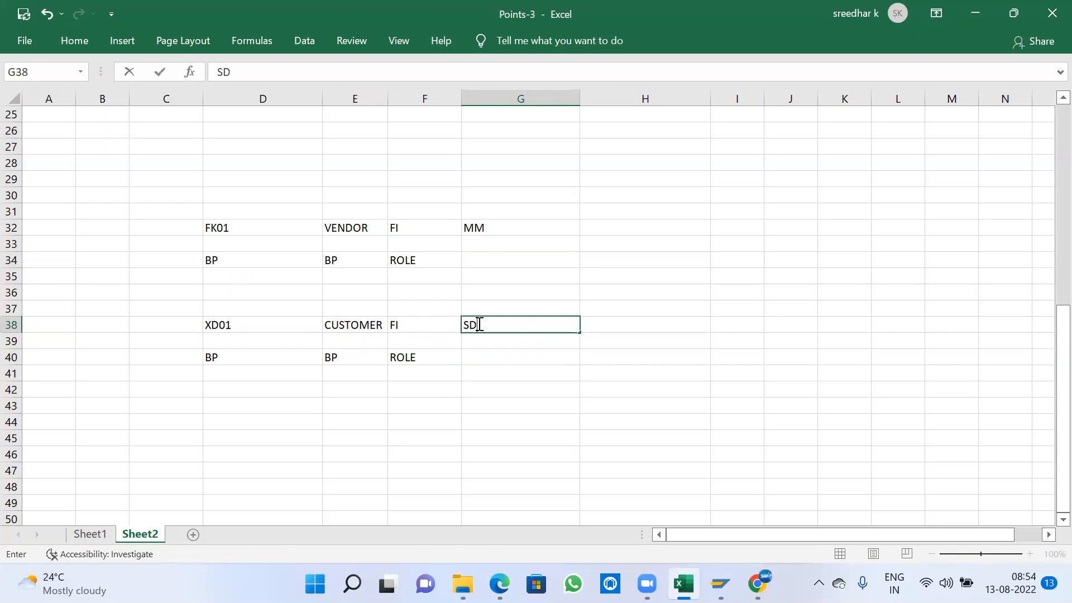
click(490, 355)
text(ROLE)
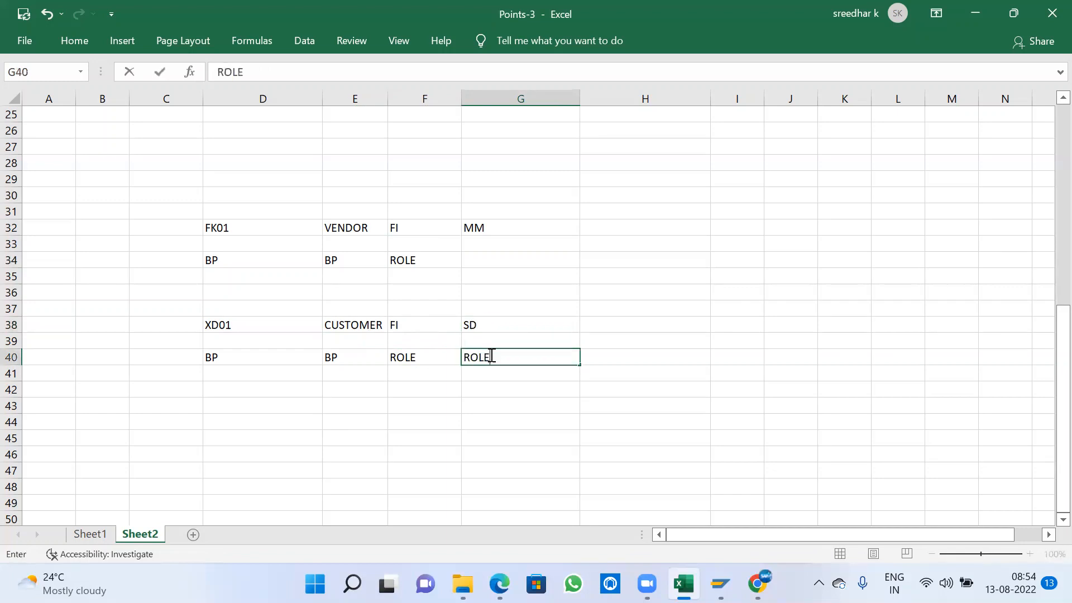
click(491, 356)
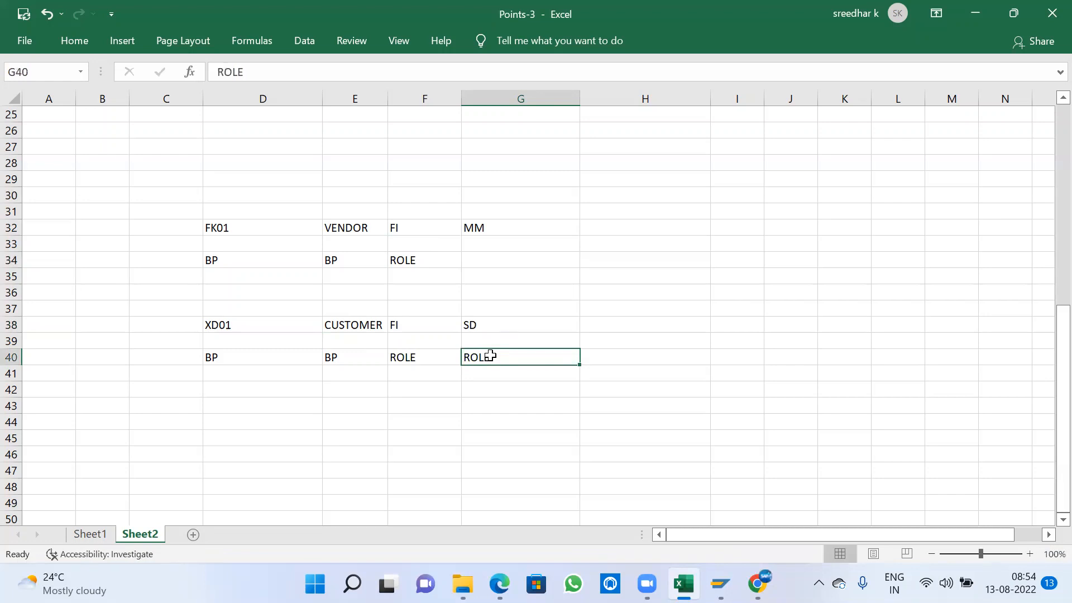
drag(340, 222, 485, 232)
drag(345, 324, 512, 325)
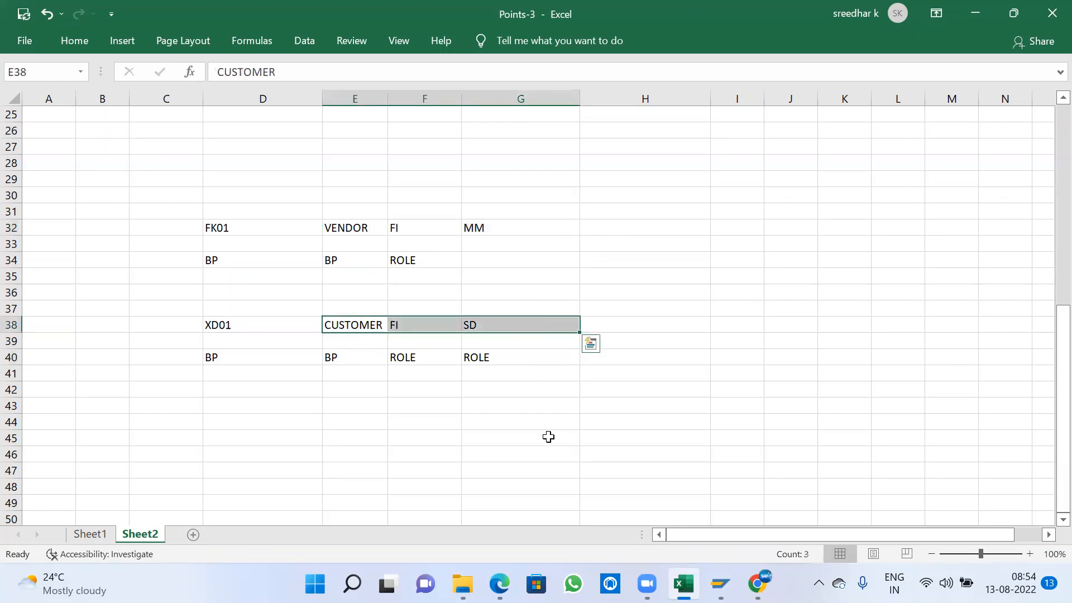
click(429, 390)
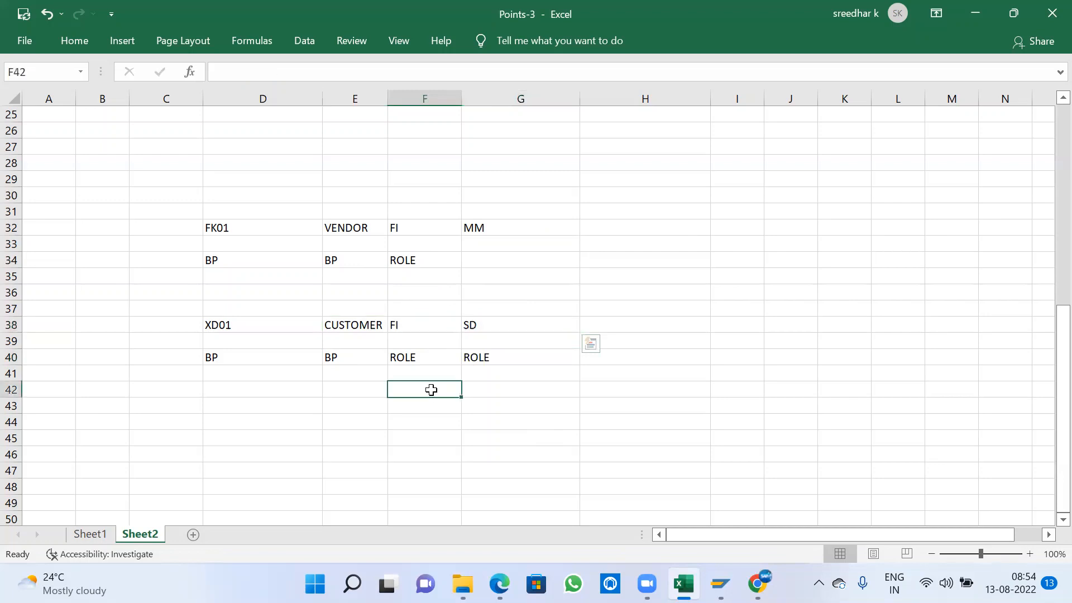
drag(327, 257, 473, 258)
drag(350, 225, 494, 227)
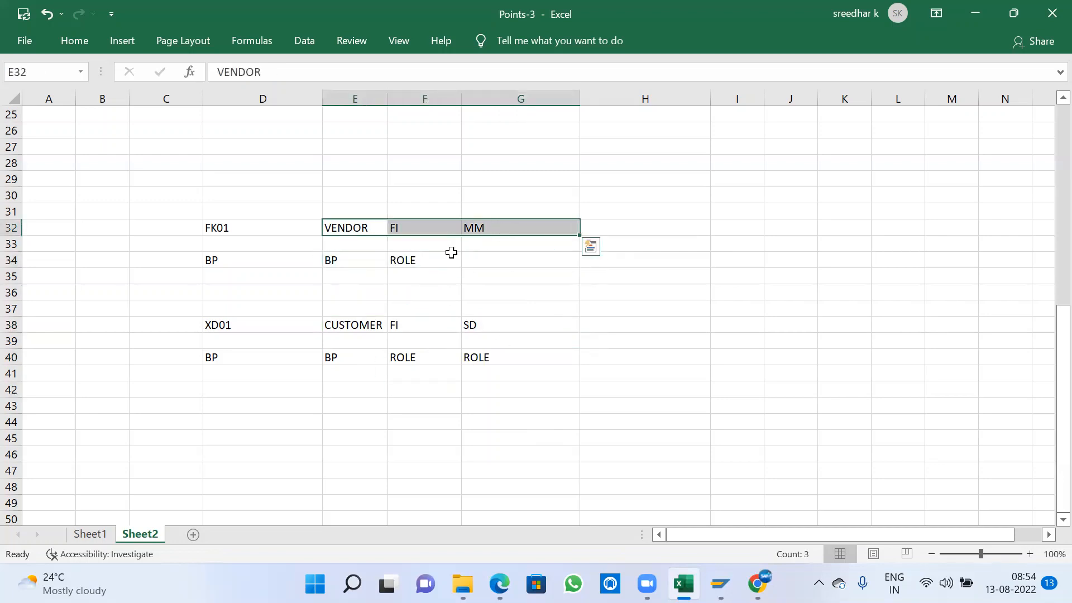
click(335, 258)
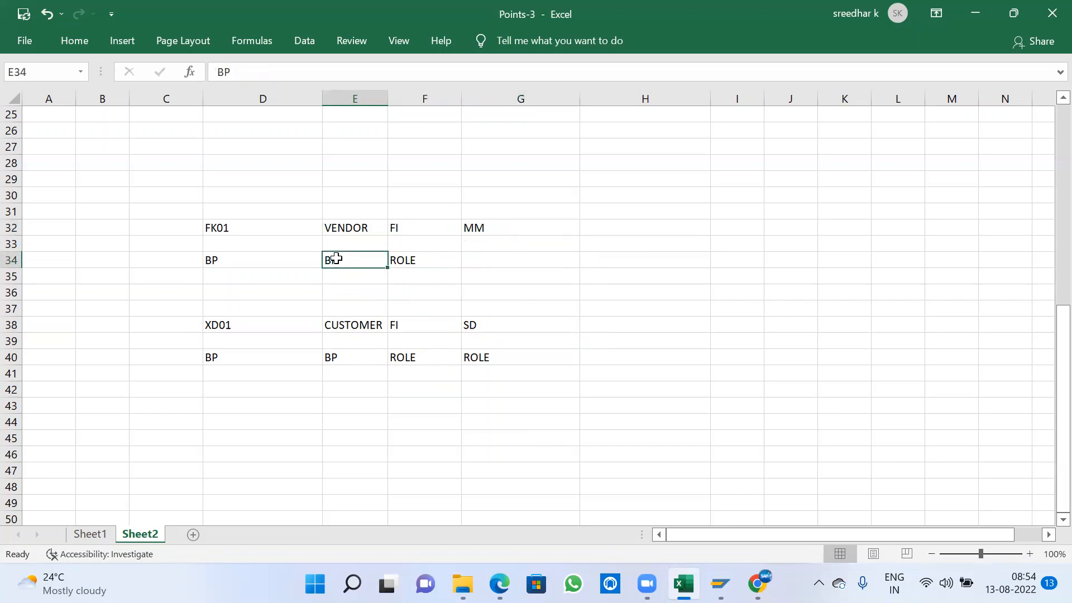
click(338, 228)
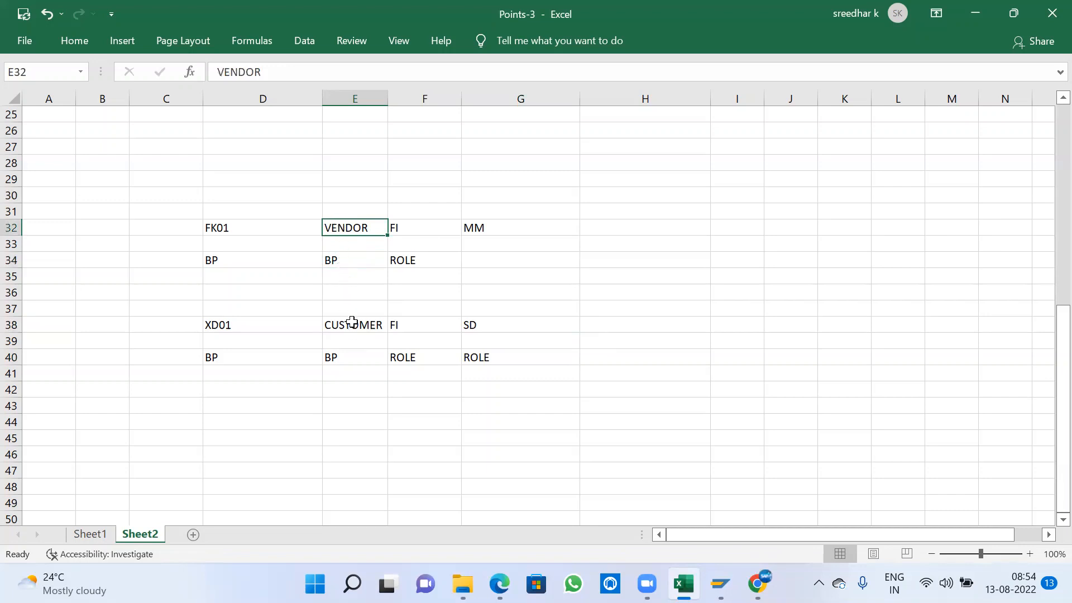
click(347, 358)
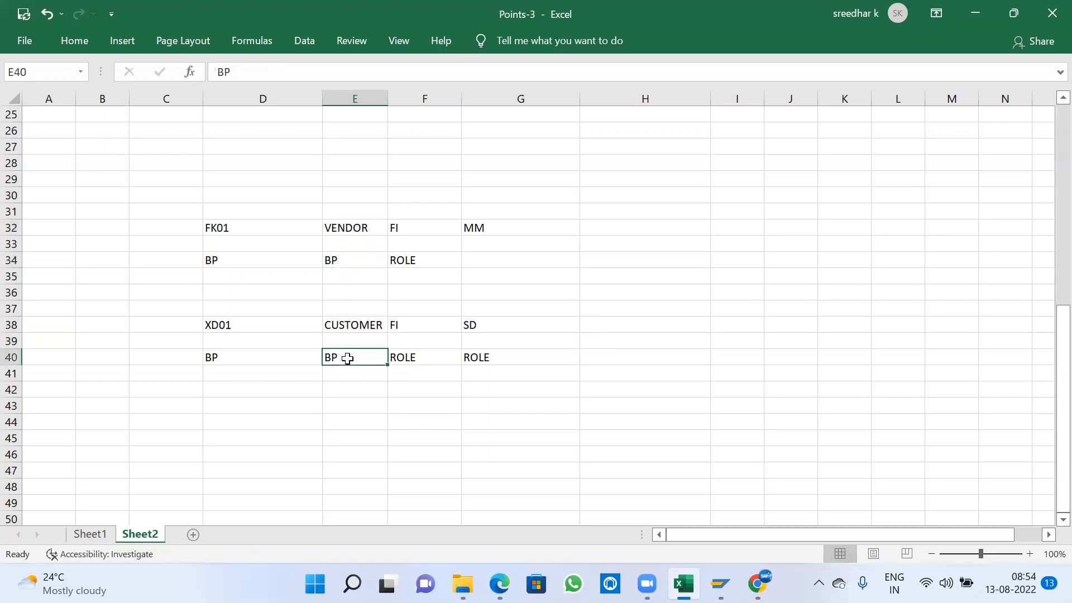
click(344, 326)
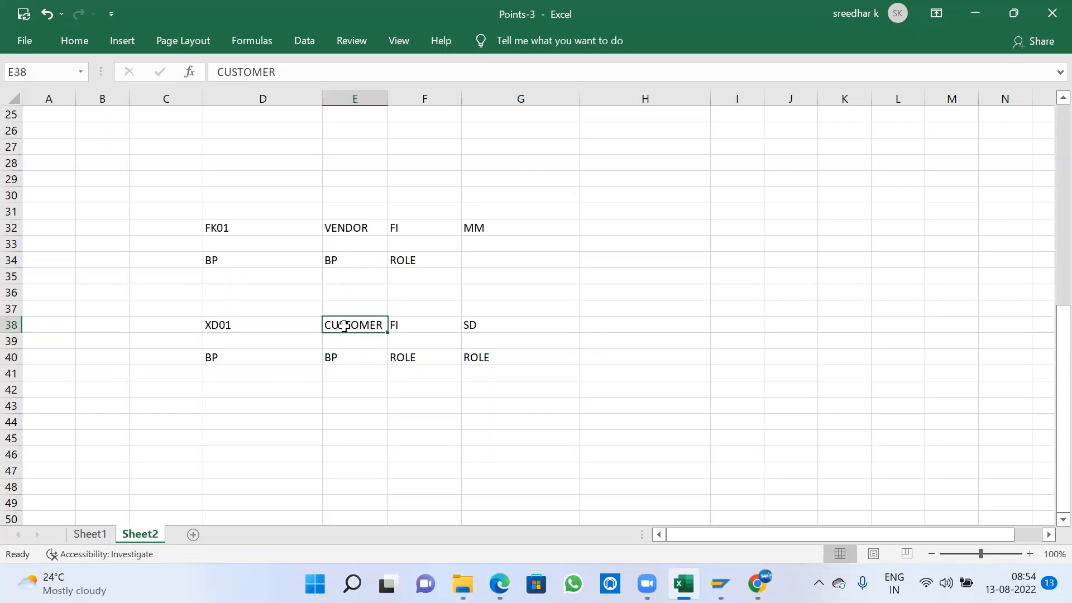
drag(351, 222, 526, 221)
- Enter EXTERNAL in H32 on the VENDOR row and INTERAL in H34 on the BP row below
click(633, 230)
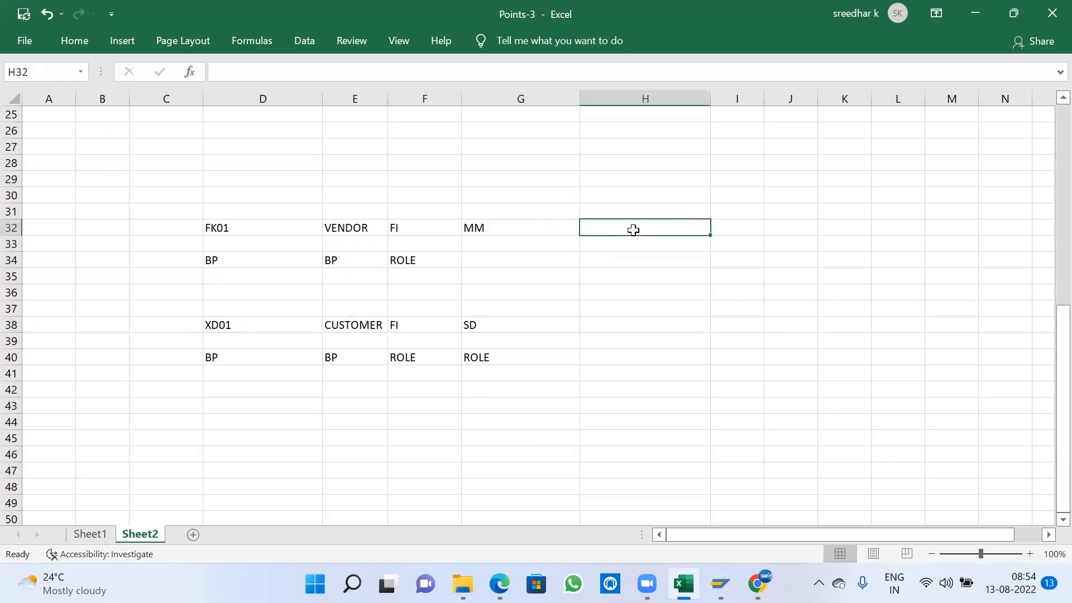
text(EXTERNAL)
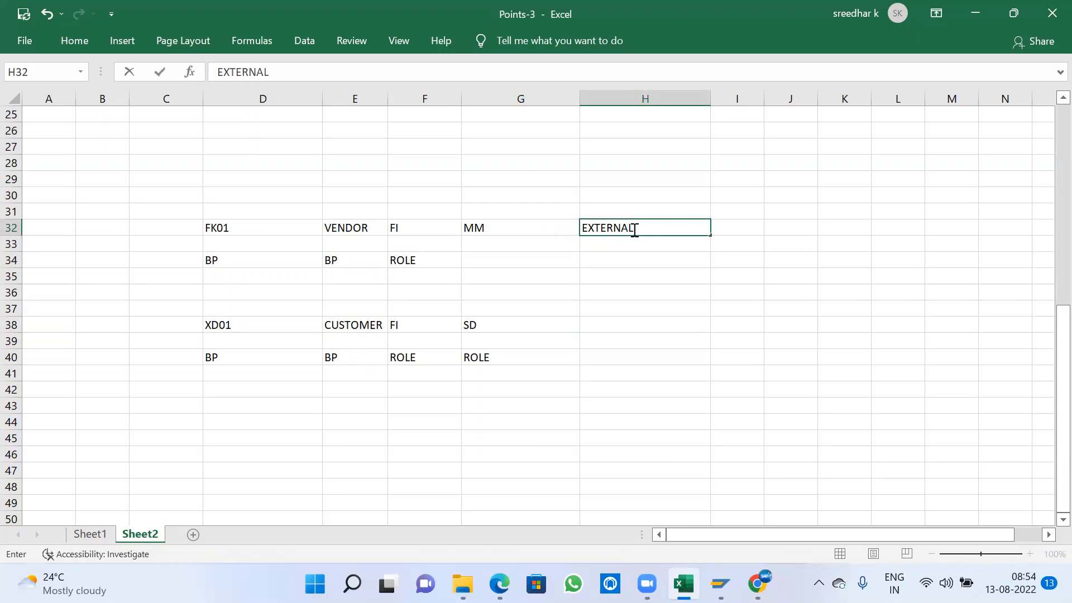
click(600, 264)
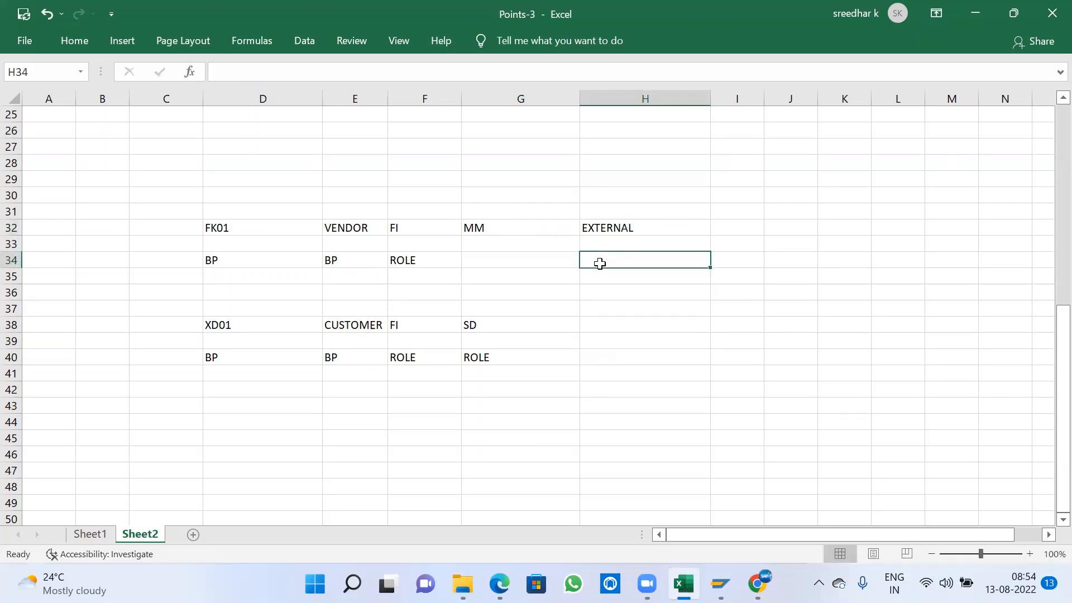
text(INTERAL)
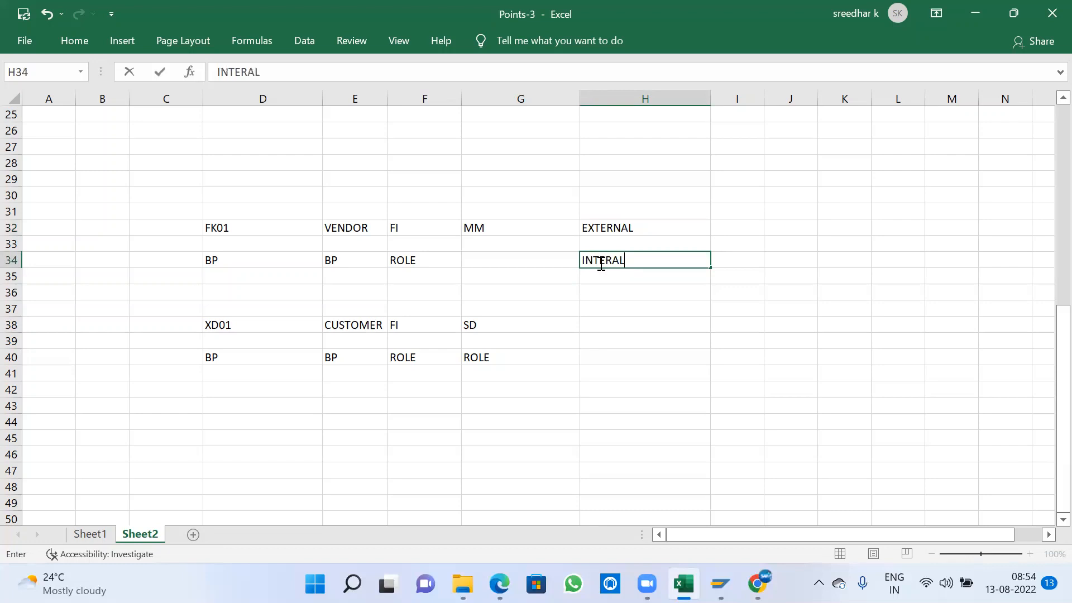
click(593, 383)
- Enter EXTERNAL in H38 on the CUSTOMER row and INTERNAL in H40 on its BP row
click(607, 323)
text(EXTERNAL)
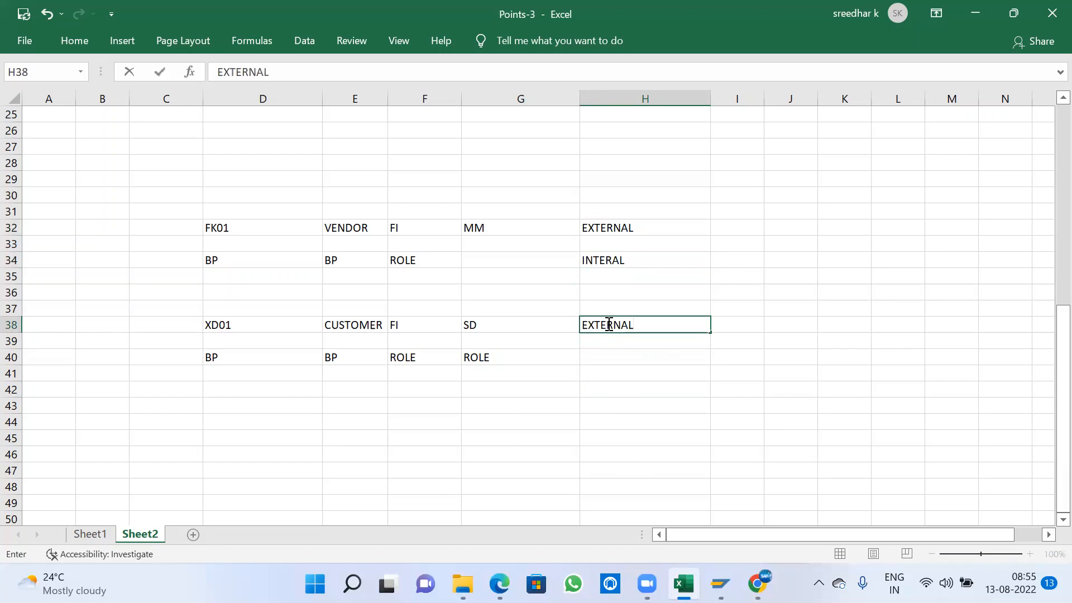
click(333, 352)
click(346, 329)
drag(347, 328, 614, 329)
click(629, 340)
click(624, 328)
click(607, 357)
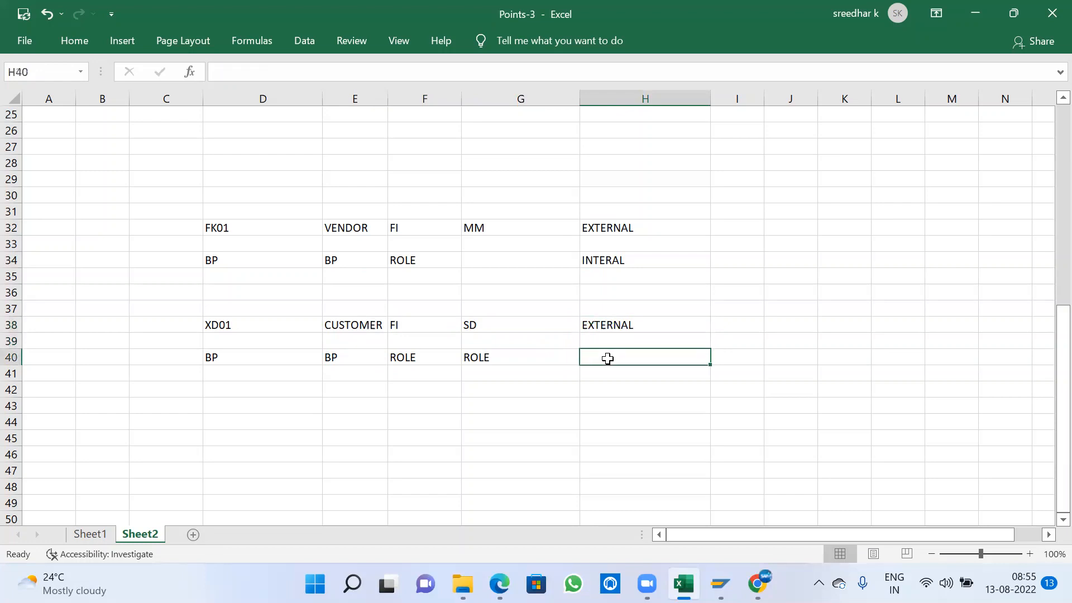
text(INTERNAL)
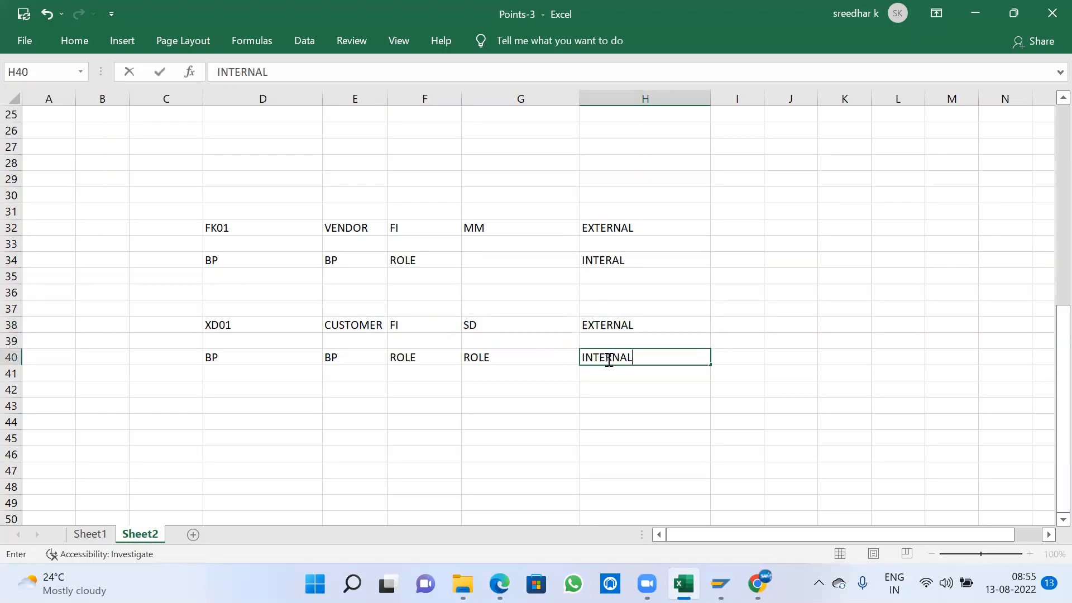
key(Return)
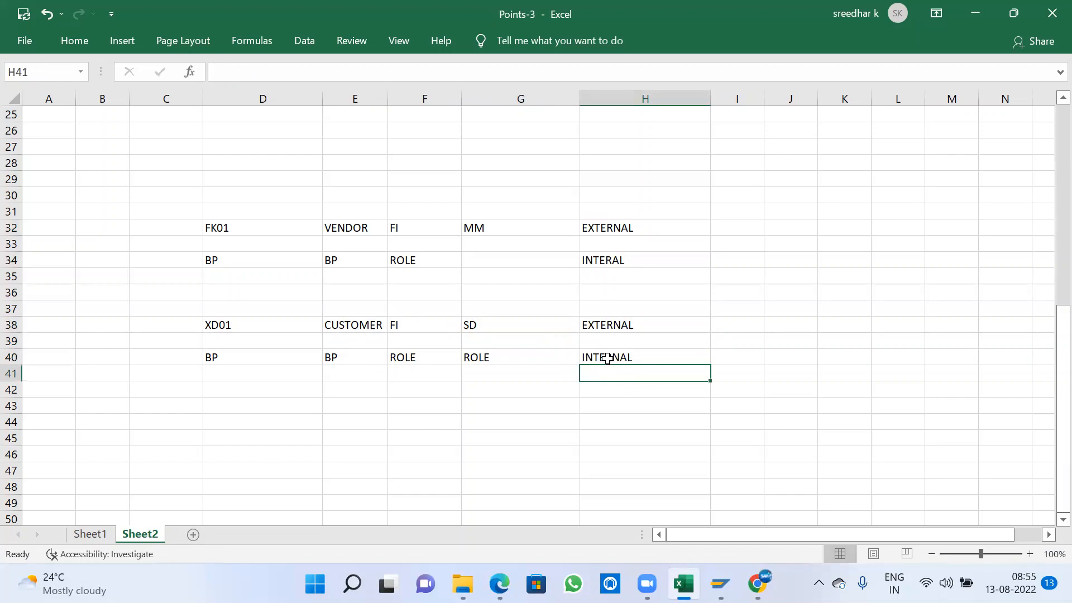
- Switch to SAP, leave the vendor interval editor and restart the IMG activity Create Number Ranges for Vendor Accounts
key(alt+Tab)
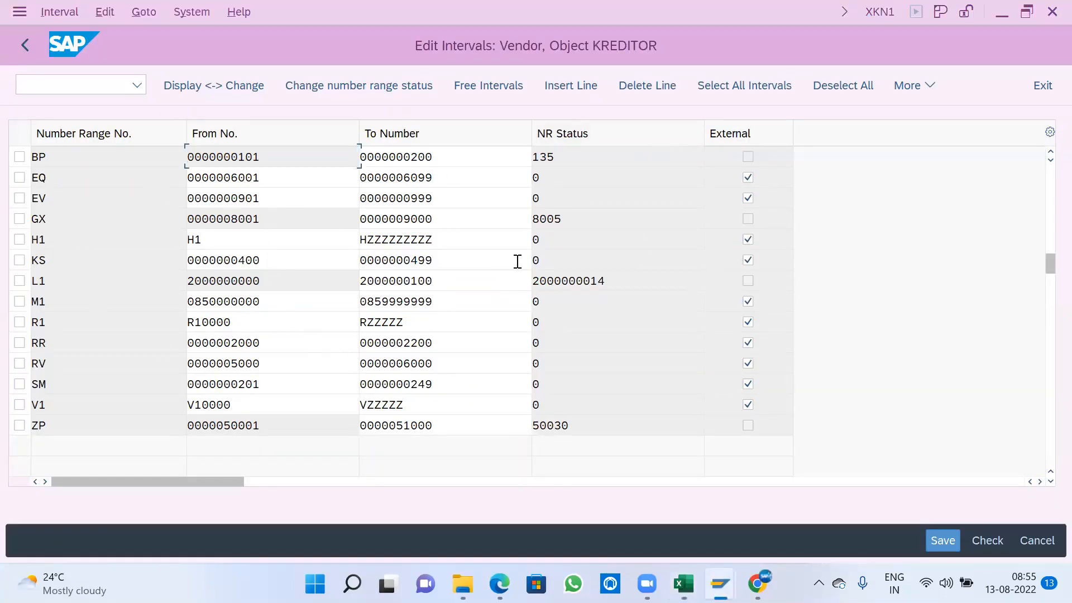
click(23, 49)
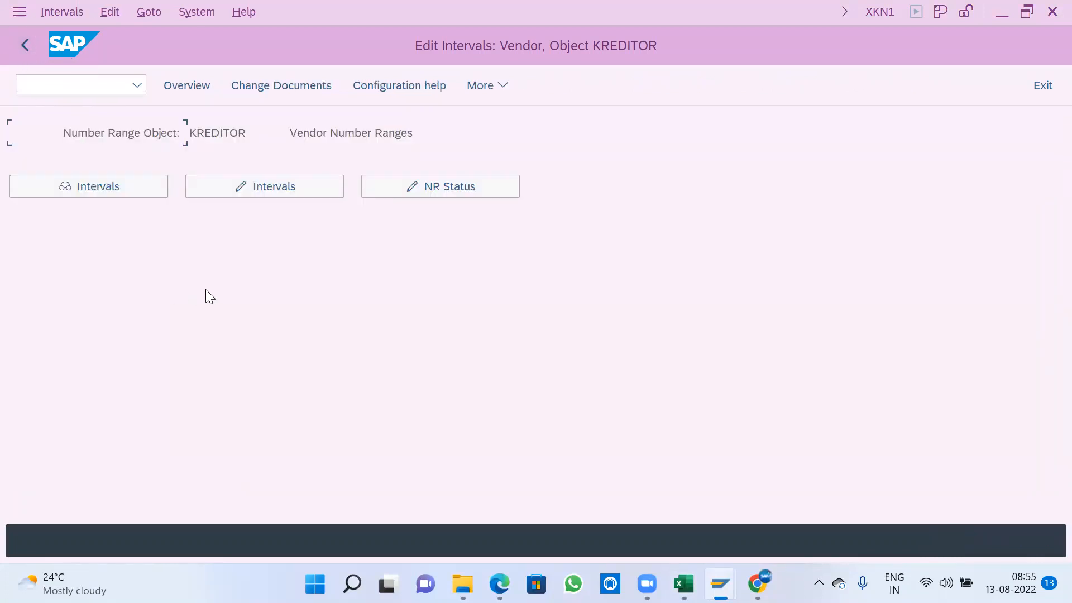
click(25, 45)
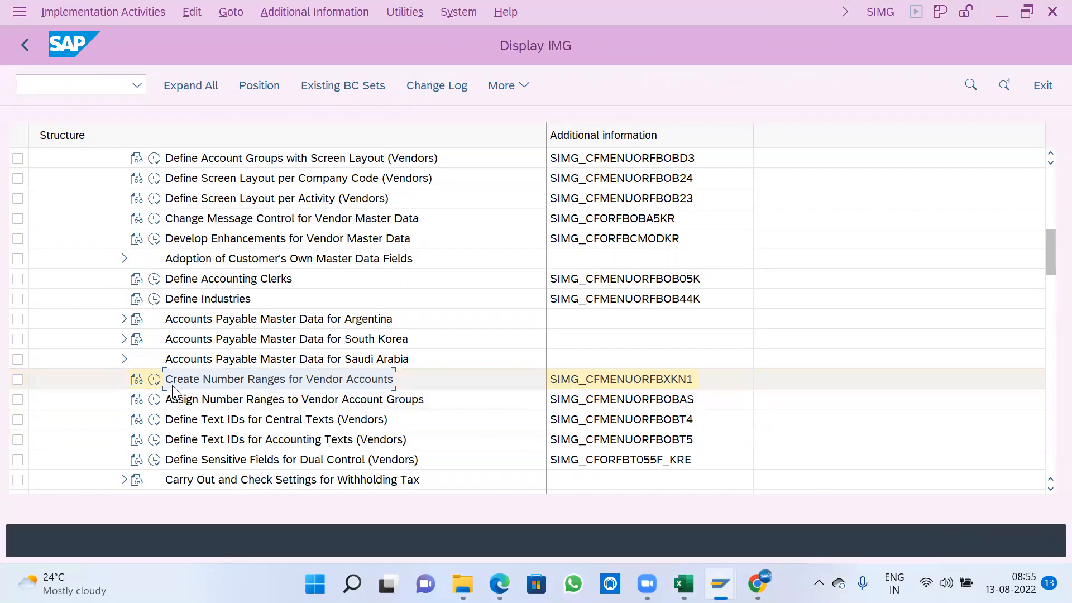
click(157, 380)
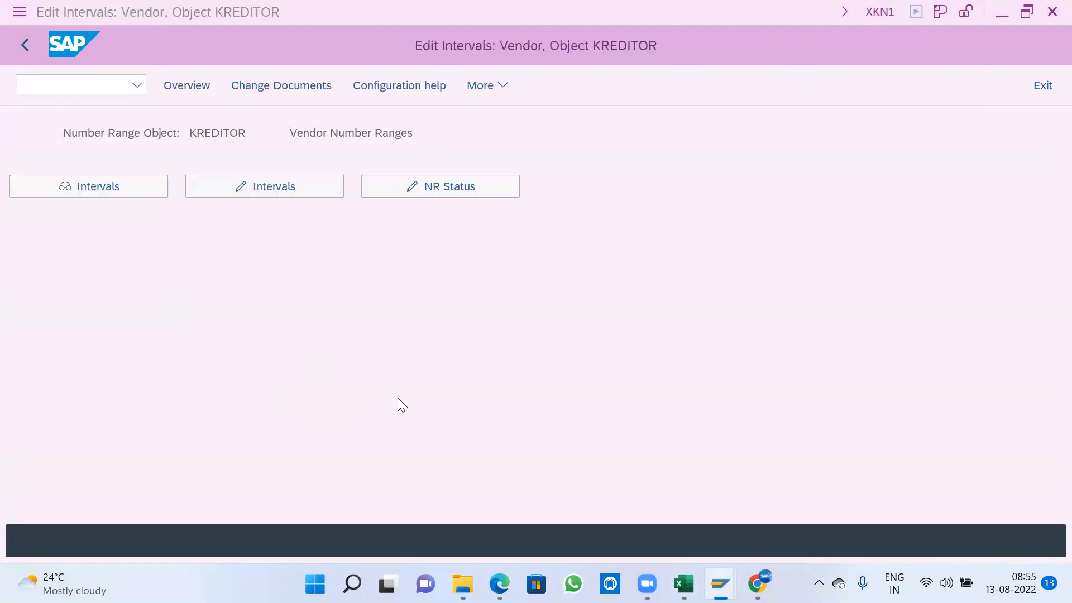
- Switch back to Excel, enter SAME NO RANGE in I32 and fit column I to that text
key(alt+Tab)
click(333, 258)
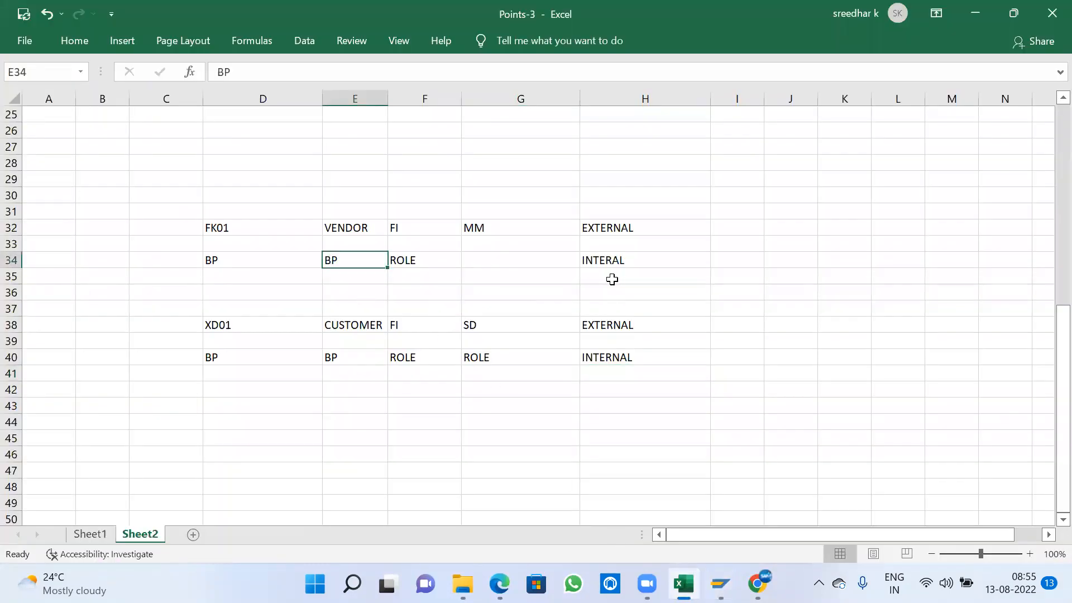
click(723, 256)
click(731, 222)
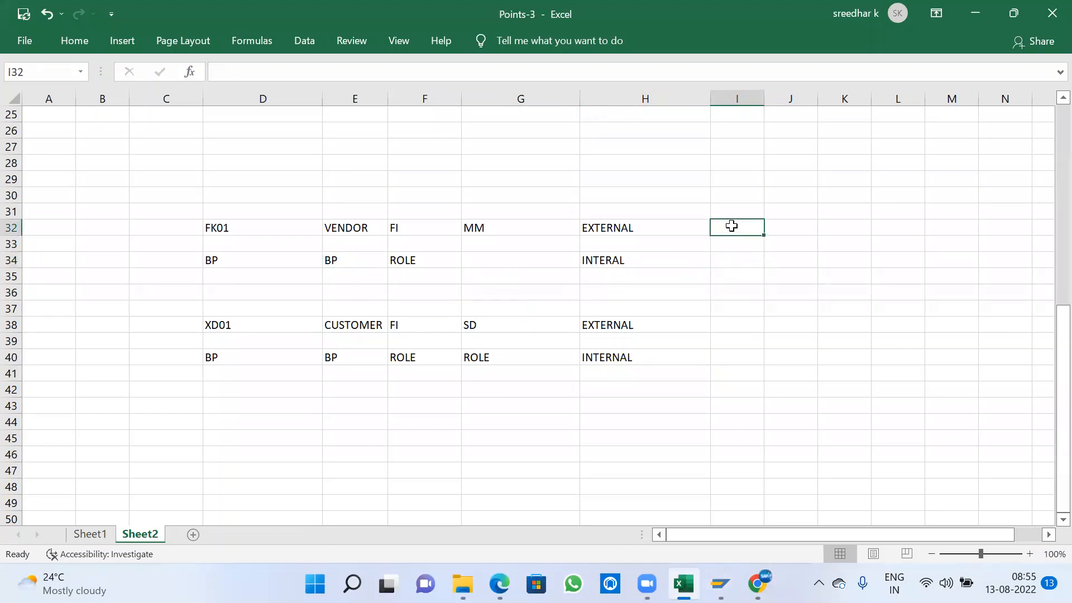
text(SA)
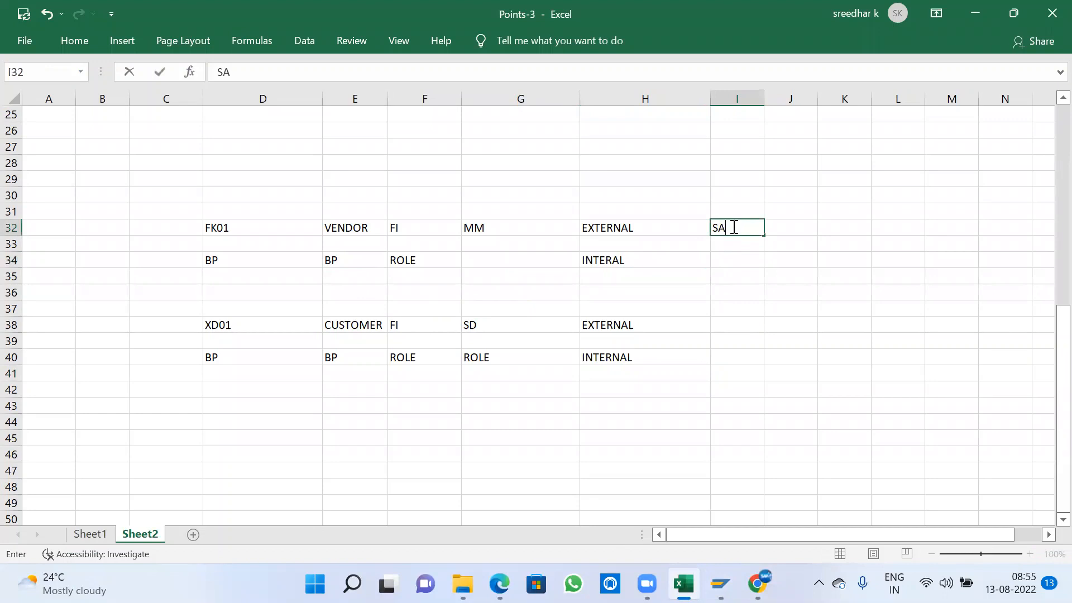
text(ME NO RANGE)
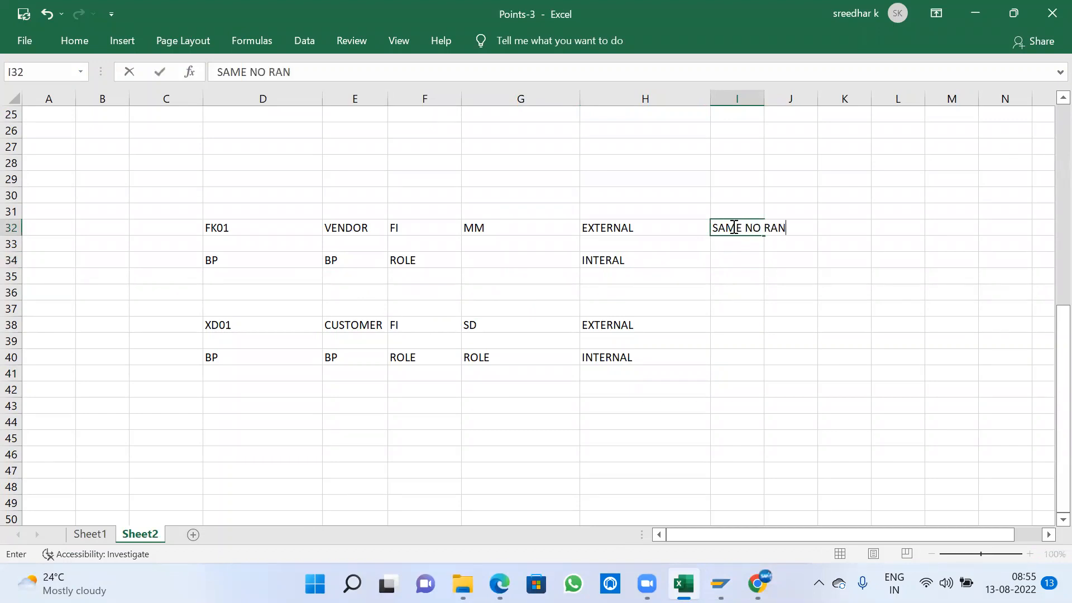
key(Return)
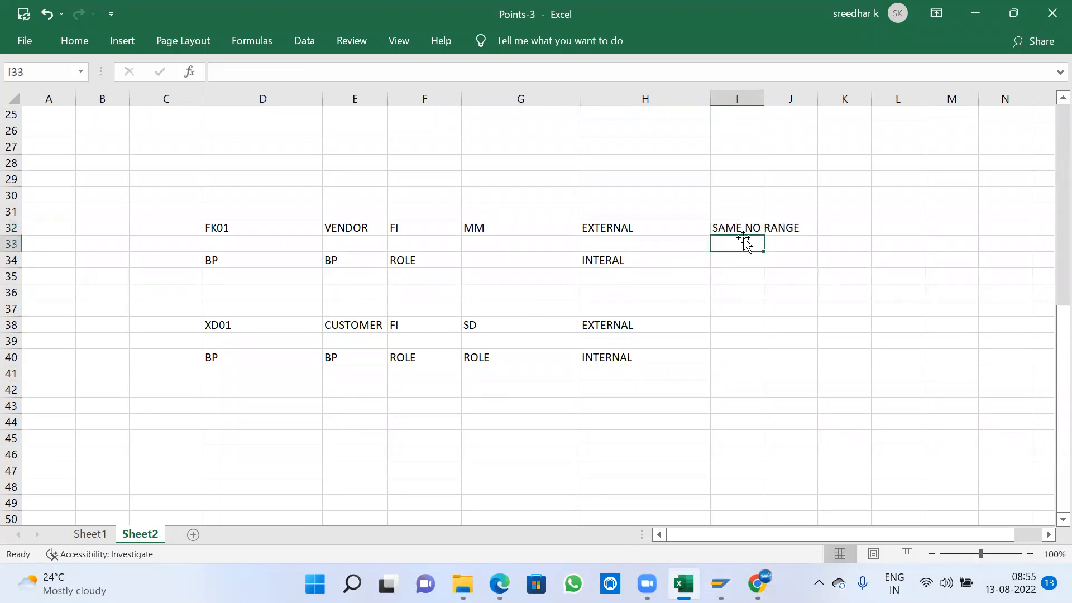
click(740, 230)
click(731, 260)
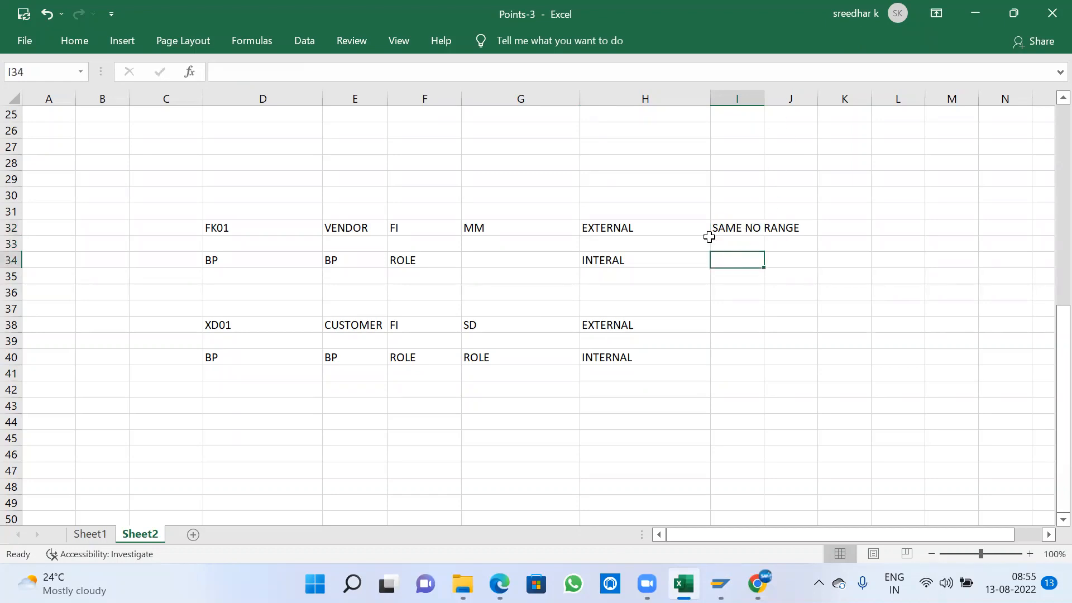
double_click(764, 99)
- Enter the number range 1-100 in J32 for the VENDOR row and in J34 for the BP row
click(829, 223)
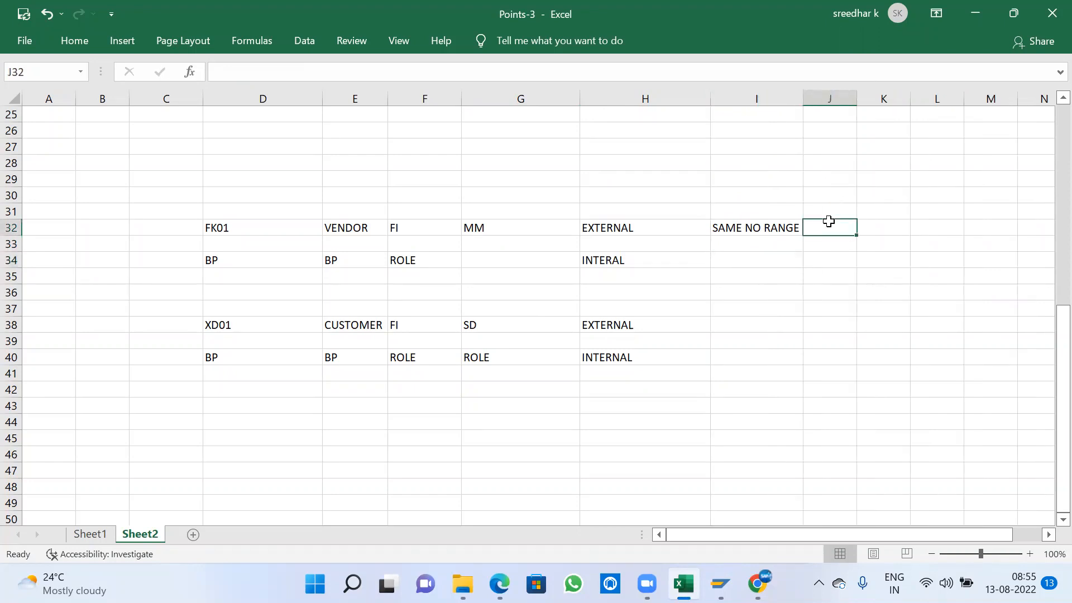
text(1-100)
key(Return)
click(831, 261)
text(1-10)
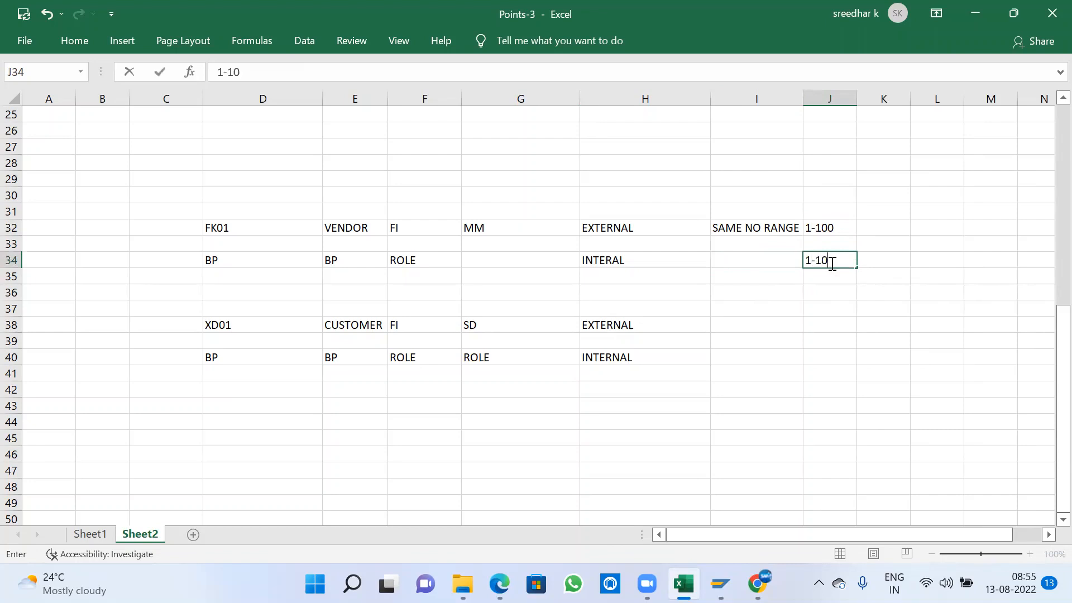
text(0)
key(Return)
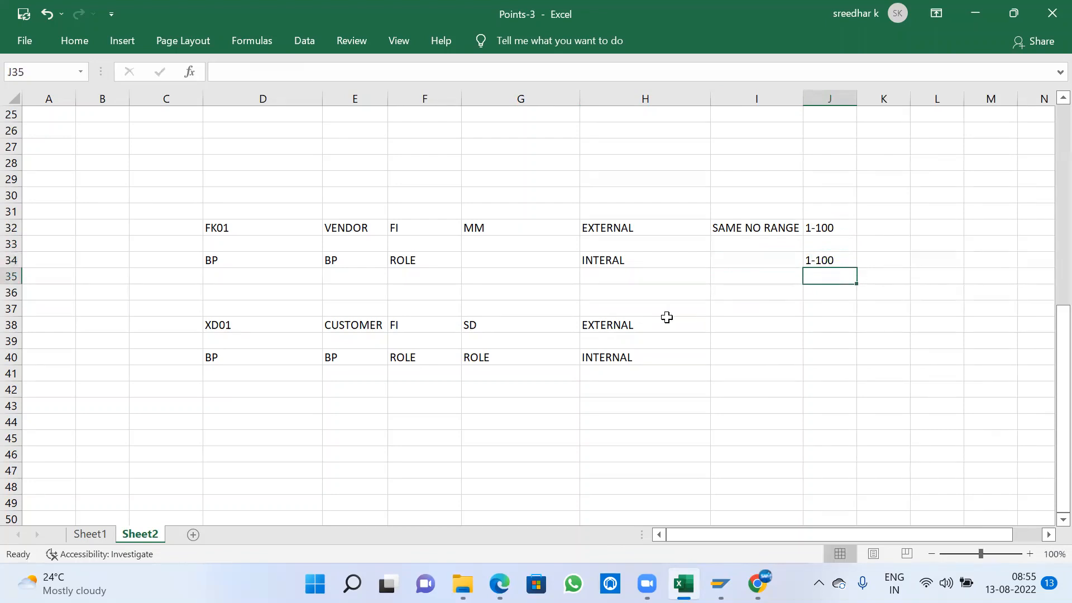
- Compare the VENDOR row's external numbering and range in row 32 with the BP row's internal numbering and range in row 34
click(622, 263)
drag(722, 262, 832, 261)
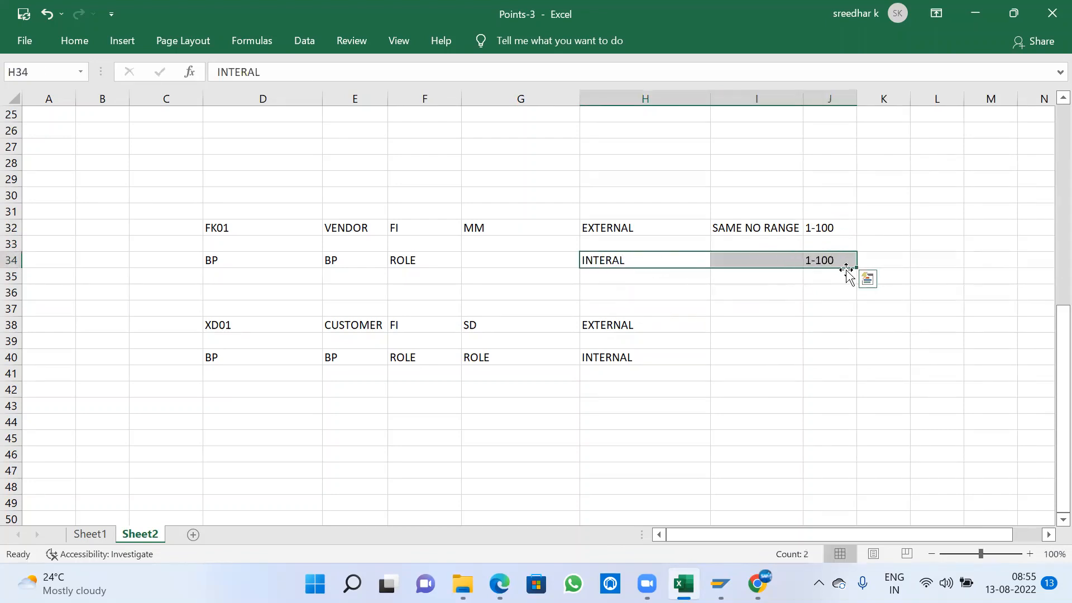
click(830, 260)
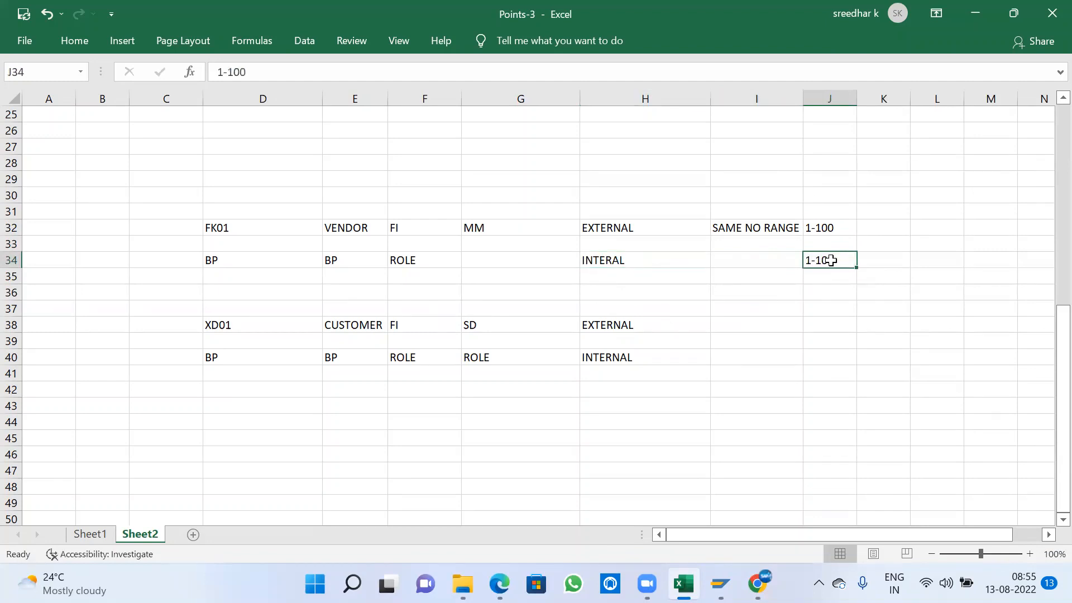
click(828, 228)
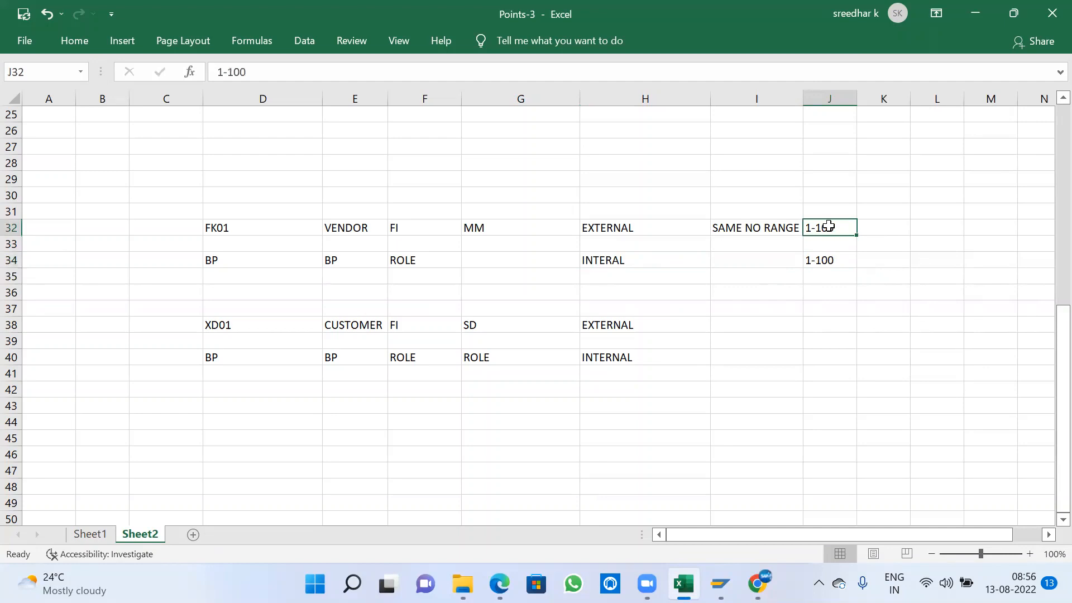
click(828, 259)
click(827, 227)
click(824, 256)
click(823, 226)
click(825, 256)
click(758, 256)
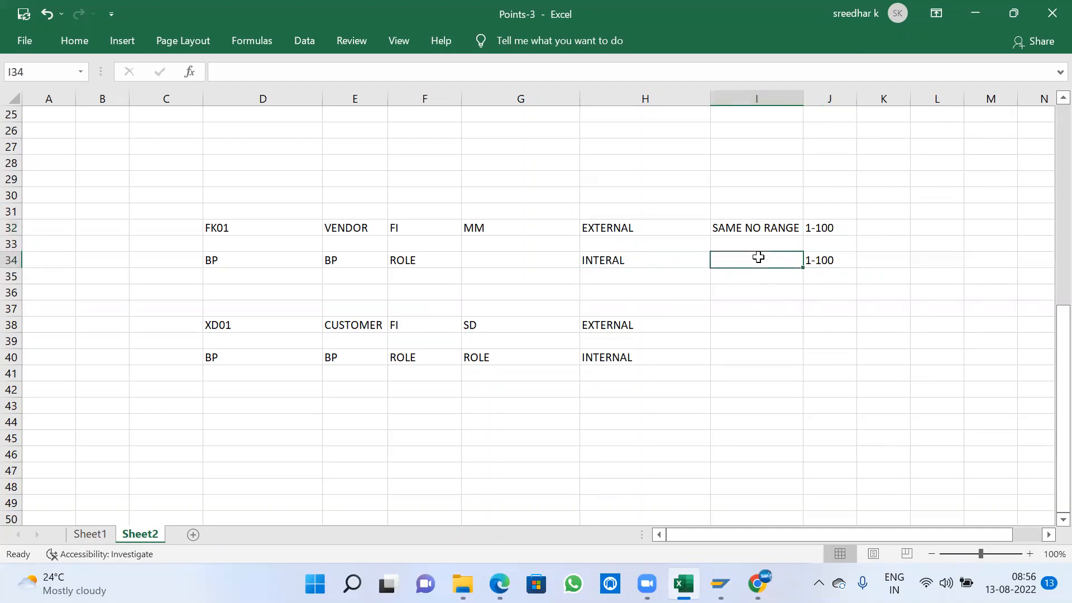
click(626, 227)
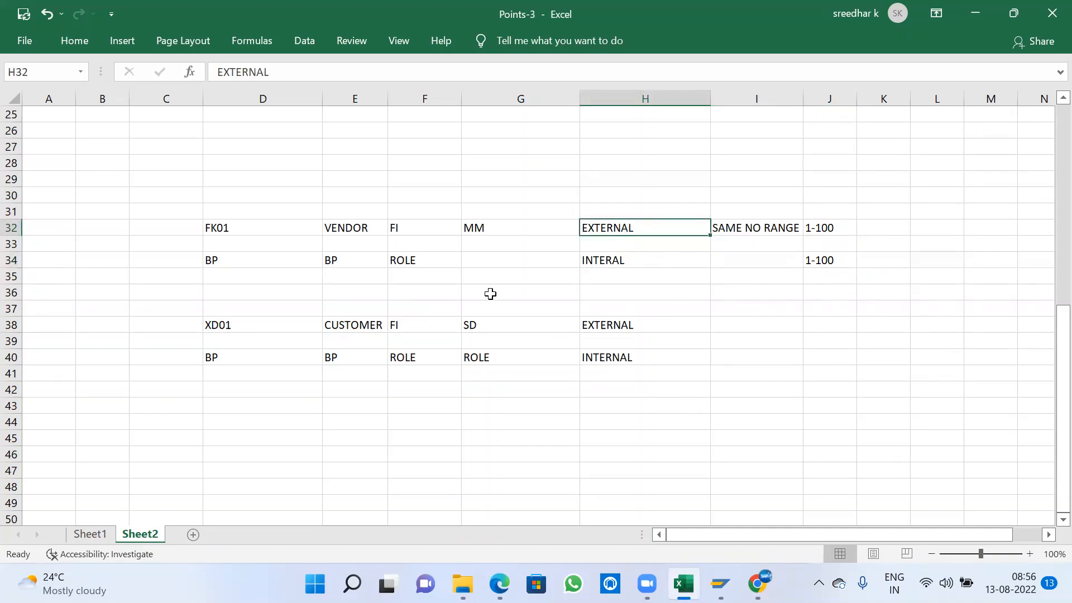
click(337, 260)
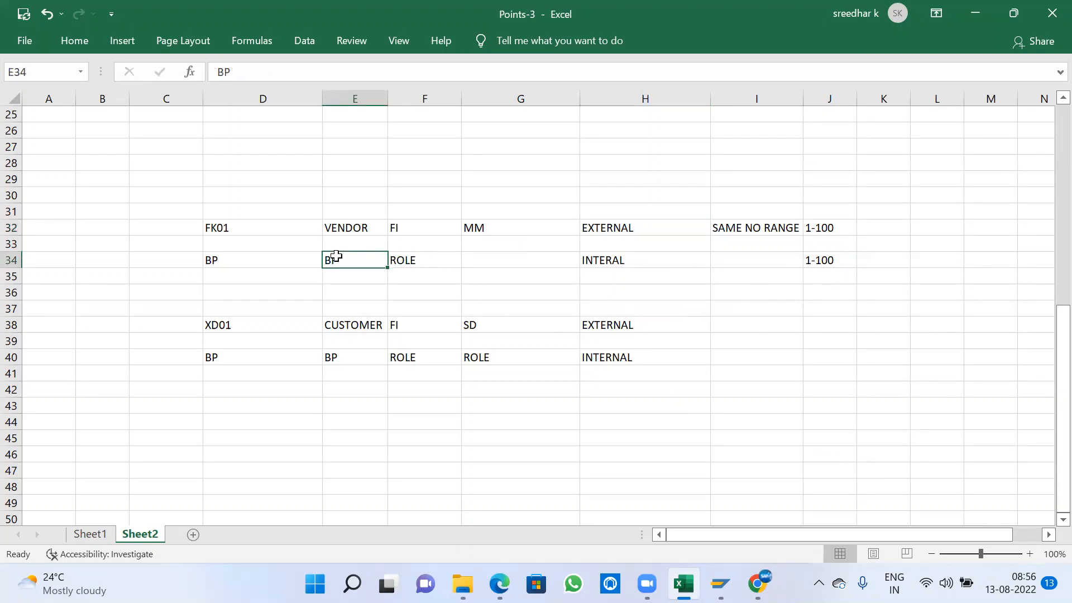
click(339, 230)
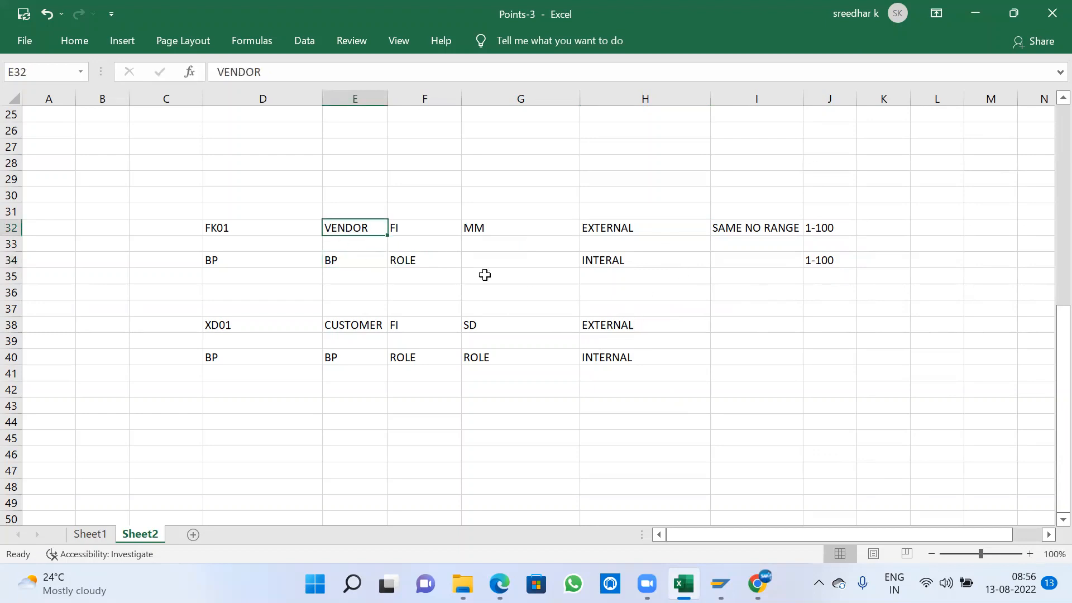
key(alt+Tab)
key(alt+Tab)
click(345, 262)
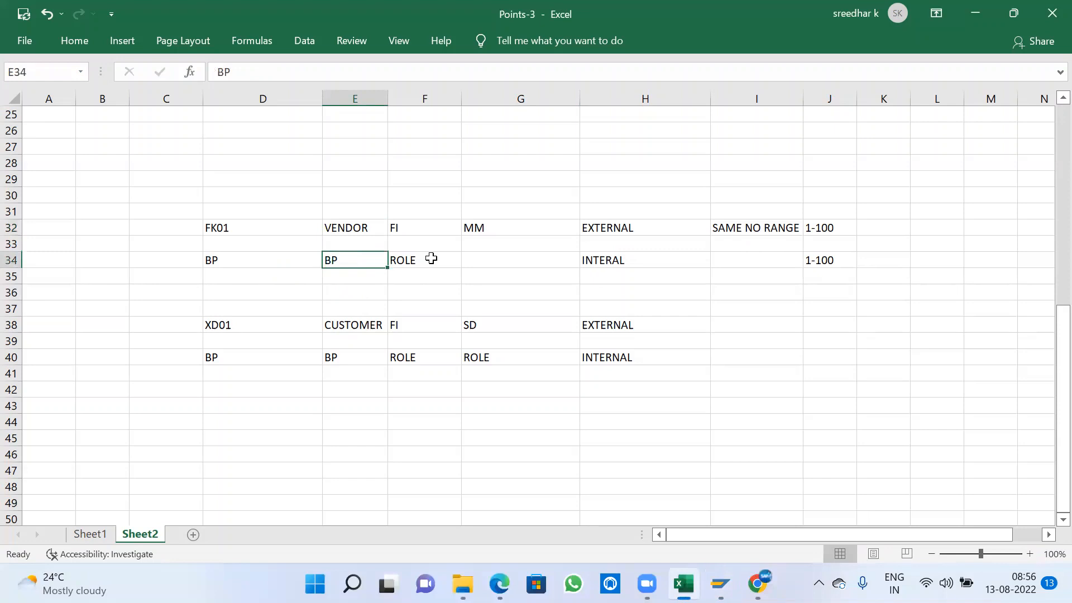
drag(431, 259, 825, 263)
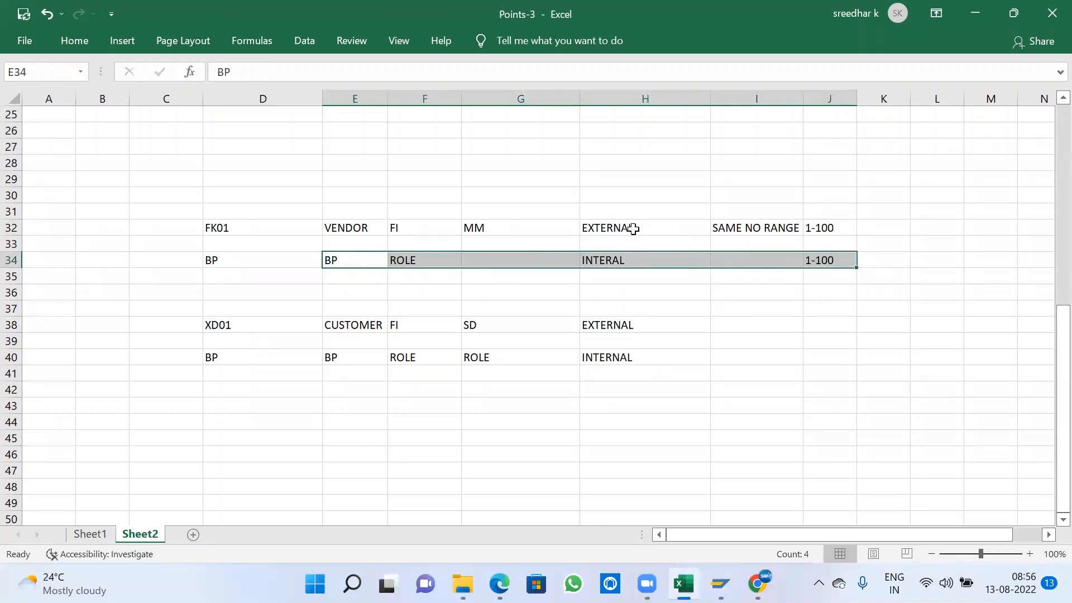
click(633, 229)
click(608, 261)
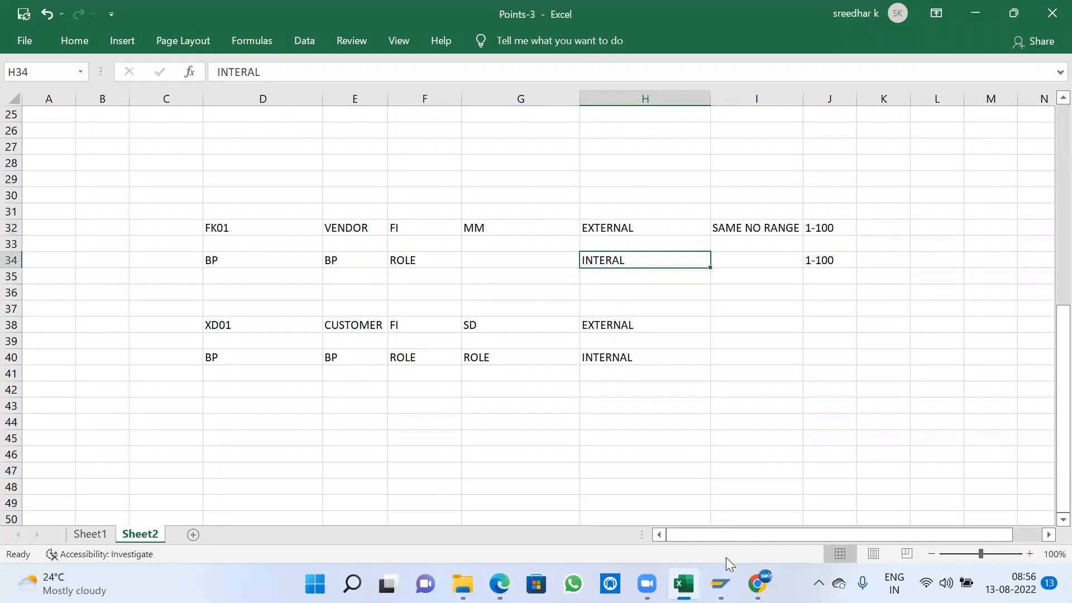
- Switch to the SAP vendor number range window and open the KREDITOR intervals for editing
mouse_move(720, 583)
click(761, 527)
click(296, 193)
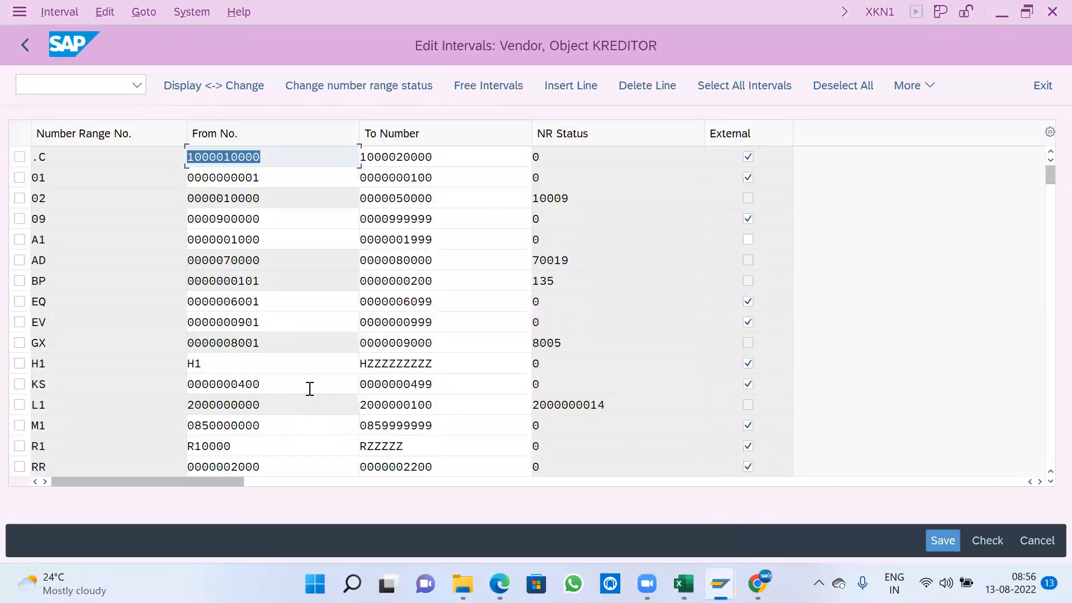
scroll(309, 388, down, 4)
scroll(310, 389, up, 1)
scroll(309, 390, up, 3)
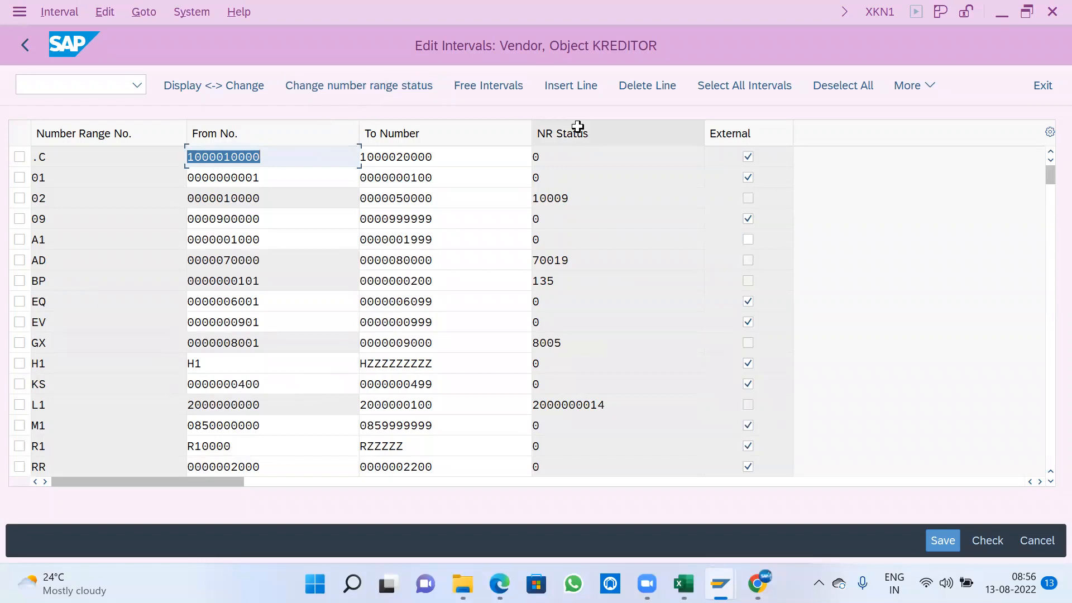
click(567, 86)
text(A1)
key(Tab)
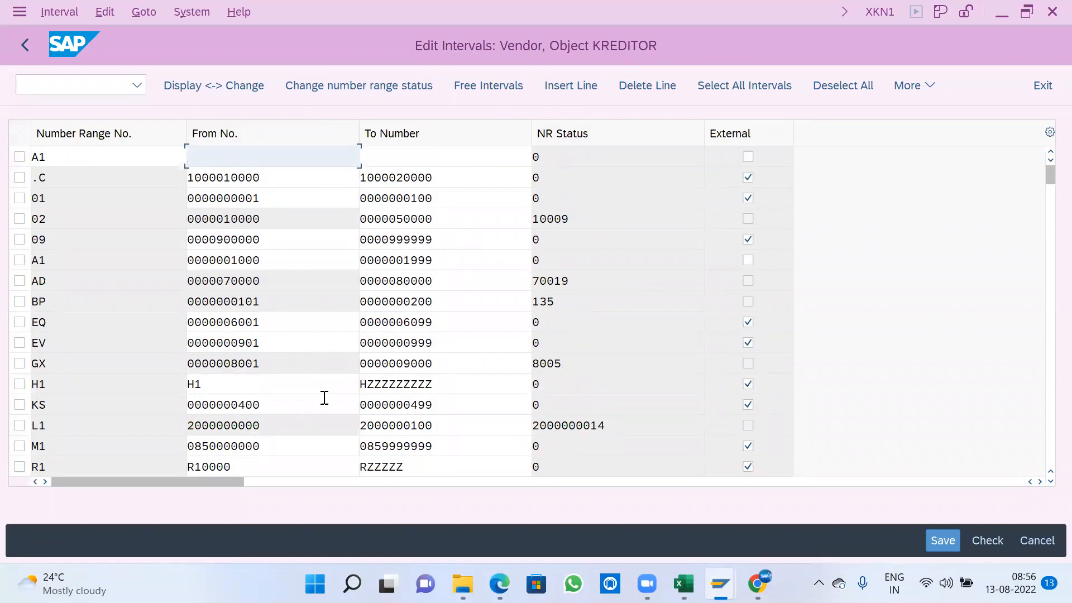
scroll(323, 399, down, 2)
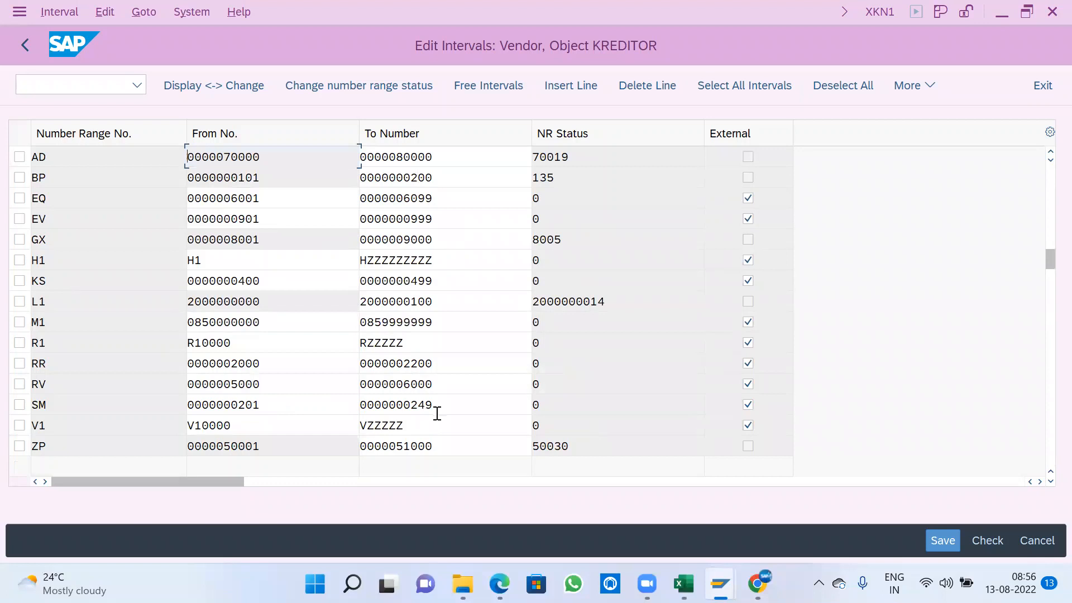
scroll(291, 363, up, 1)
scroll(291, 363, up, 1)
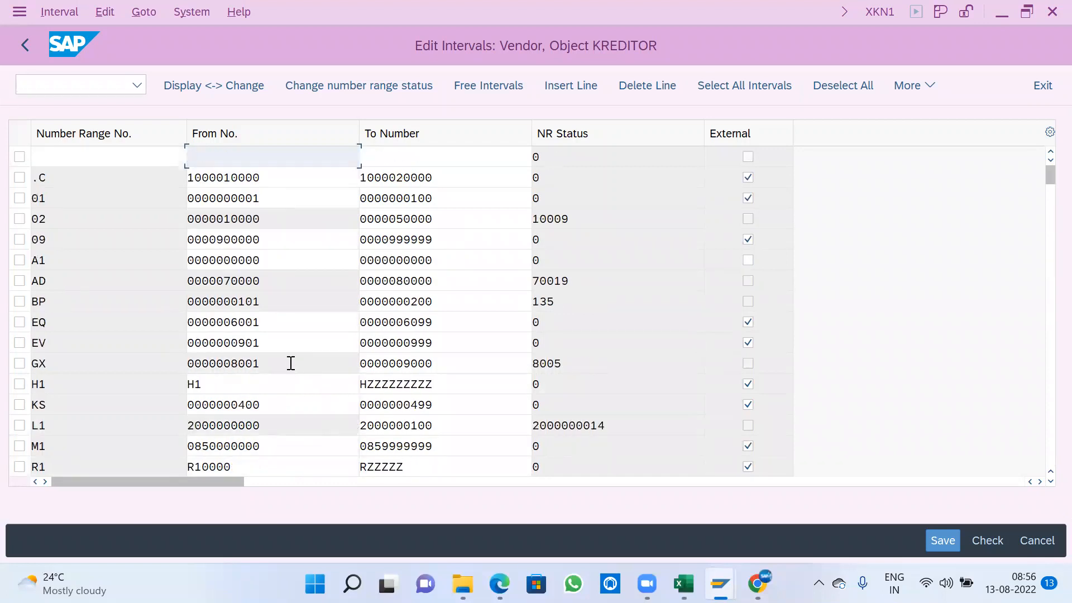
text(300)
key(Tab)
text(399)
key(Return)
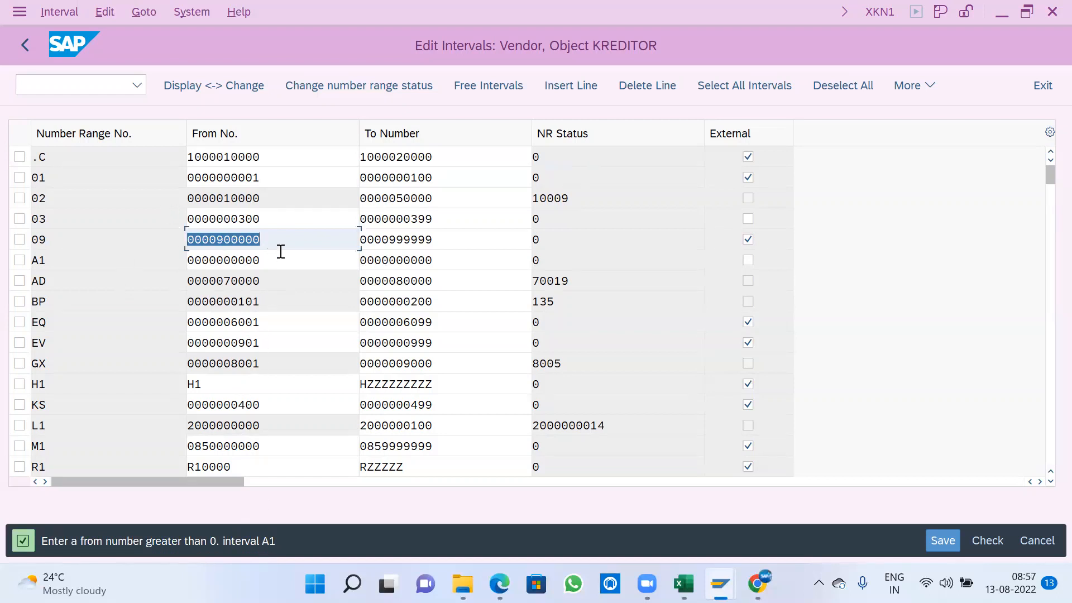
scroll(314, 318, down, 2)
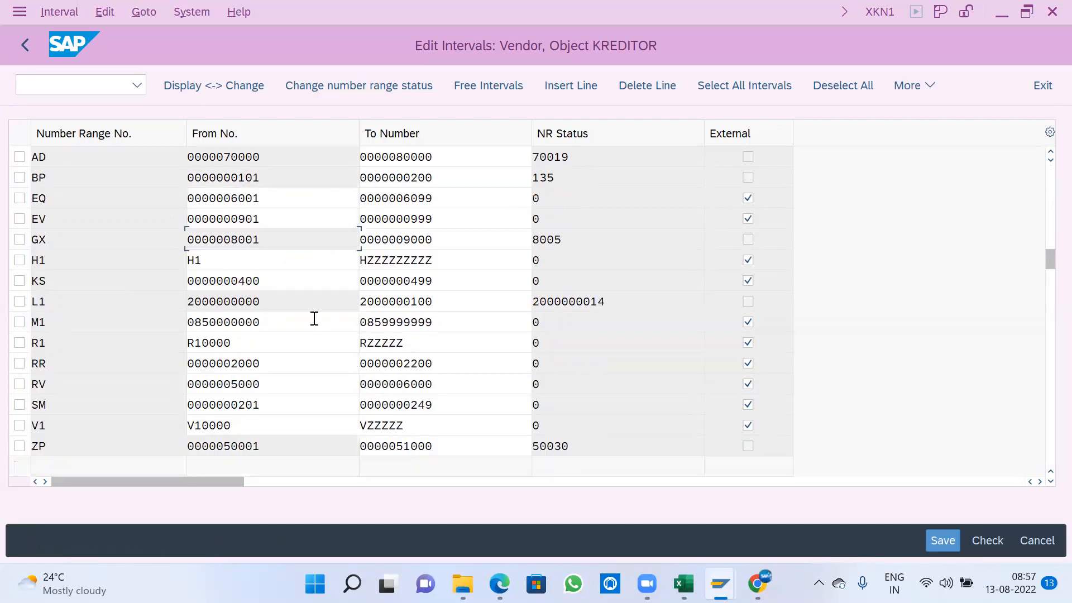
scroll(314, 318, up, 2)
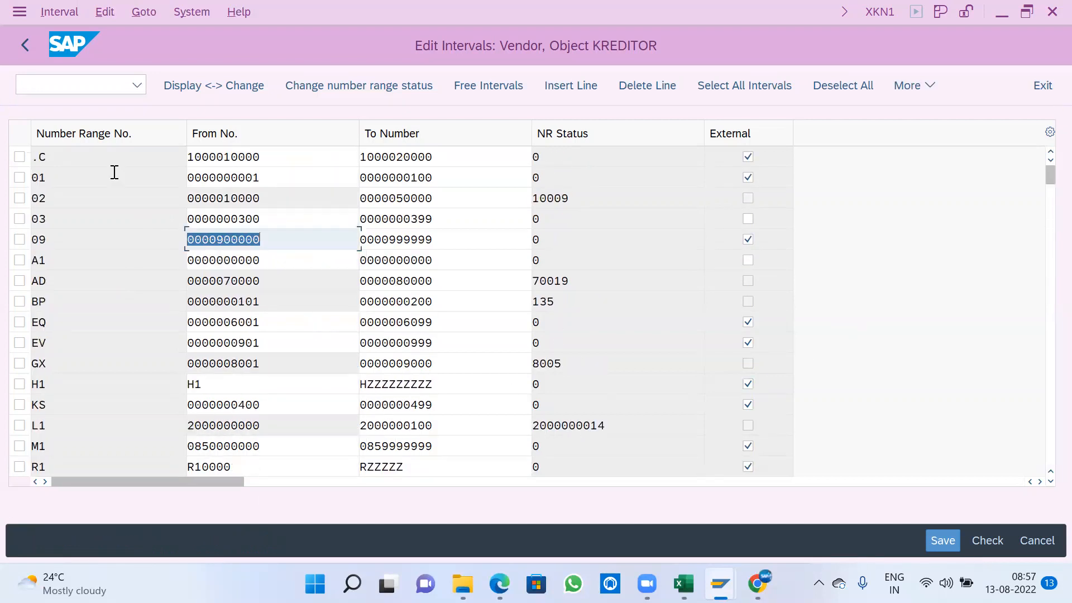
click(35, 56)
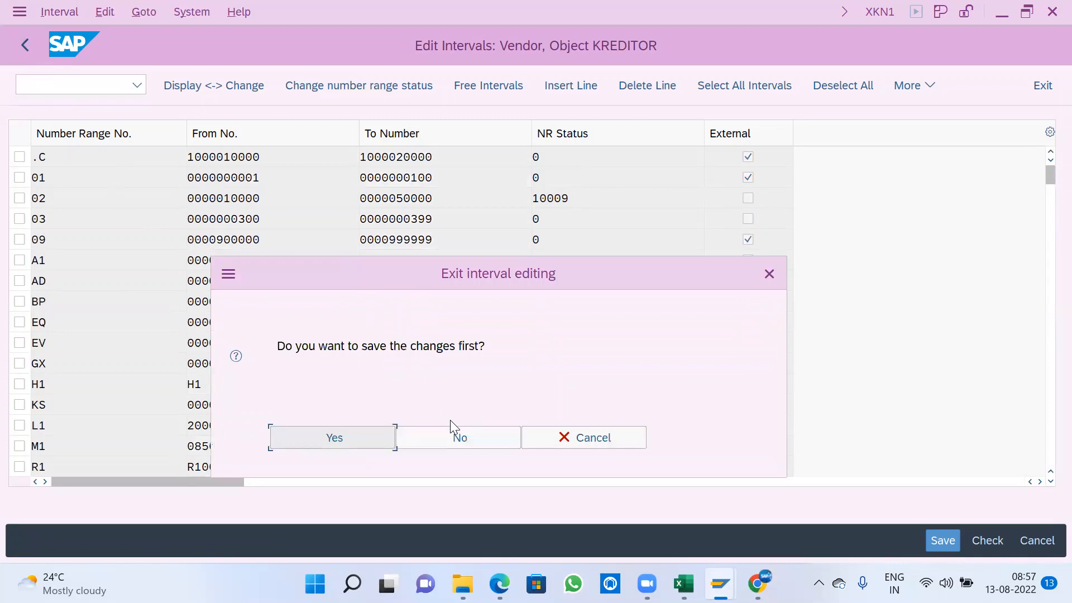
click(443, 436)
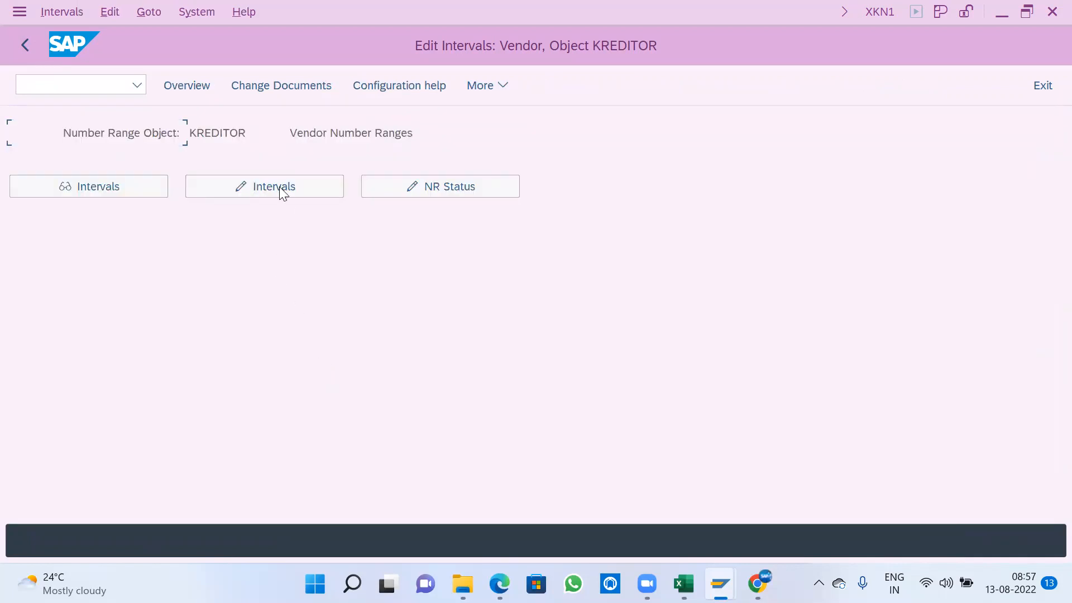
click(279, 187)
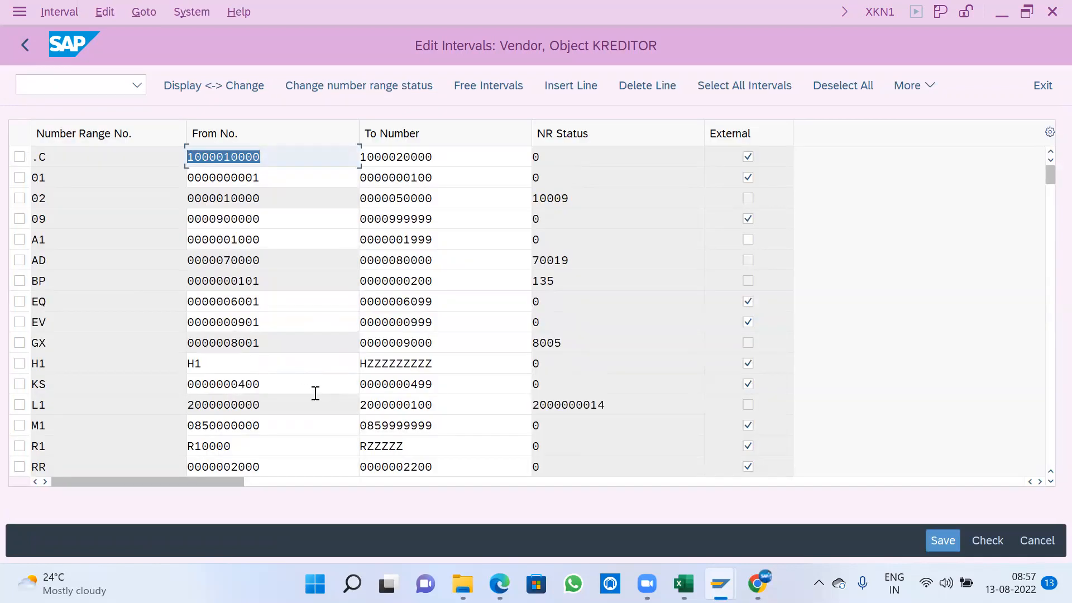
- Look up which number intervals are still free for the KREDITOR vendor number range object
scroll(315, 394, down, 2)
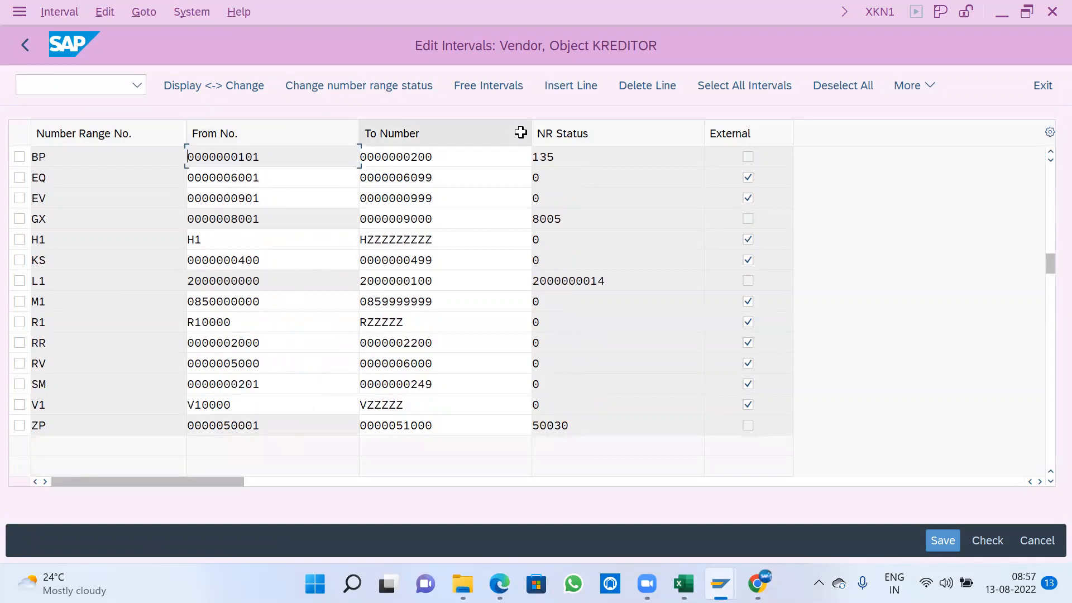
click(494, 88)
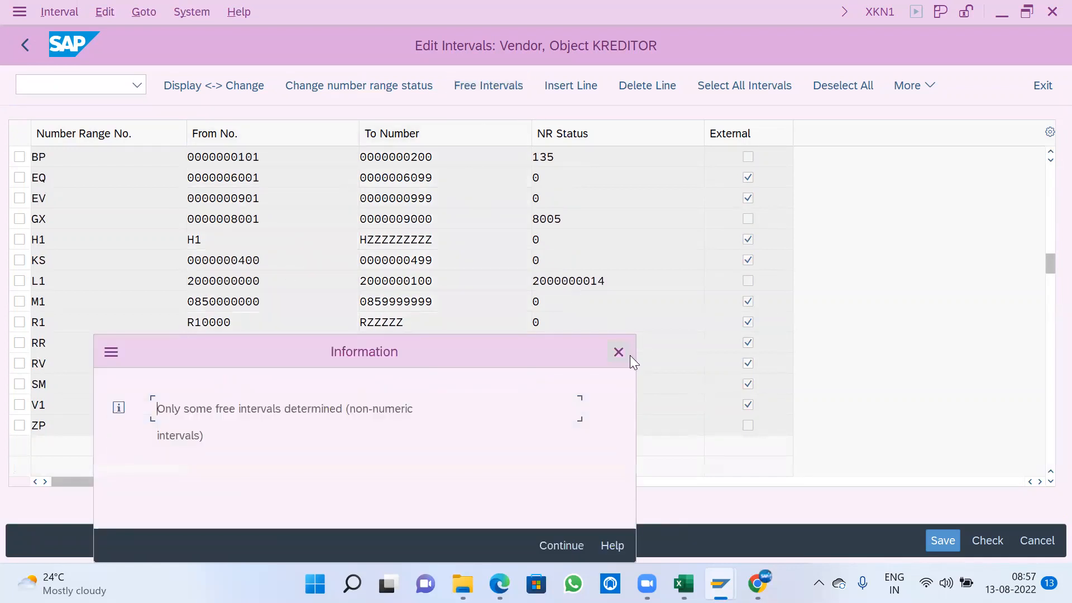
click(617, 352)
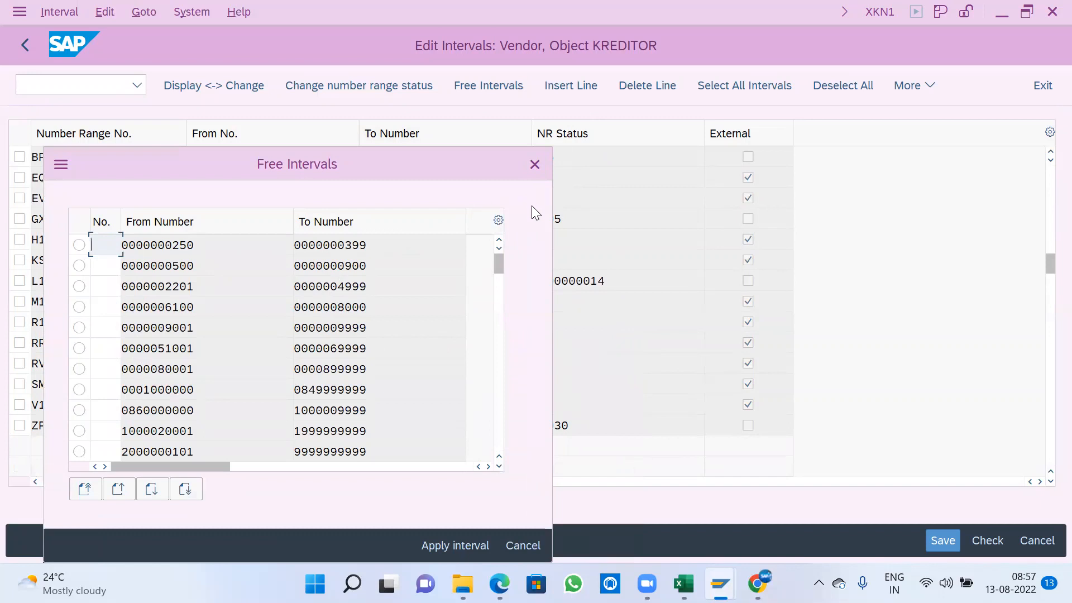
click(537, 163)
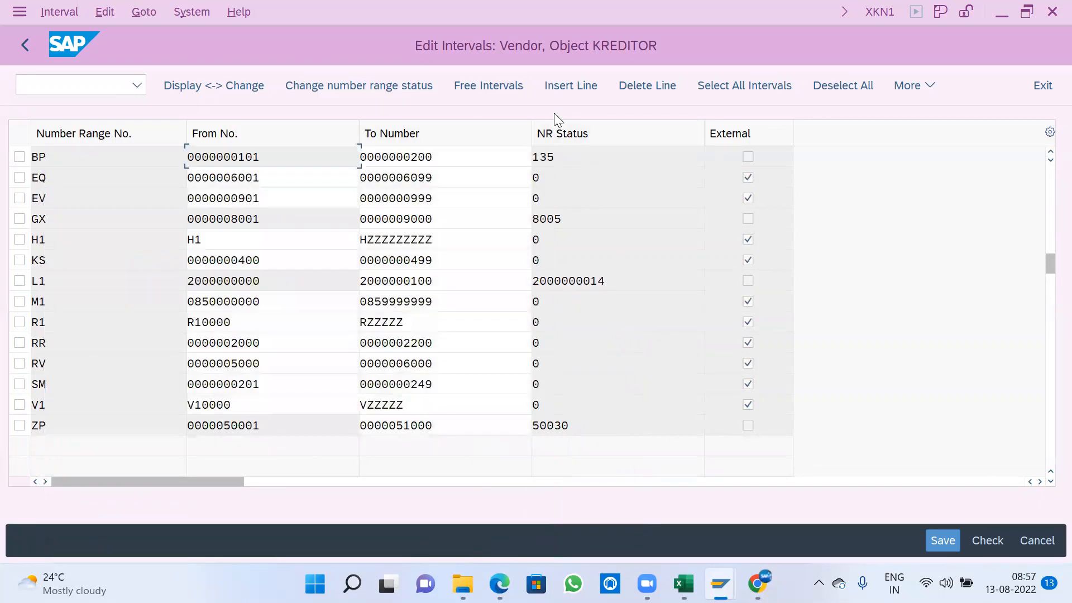
click(484, 85)
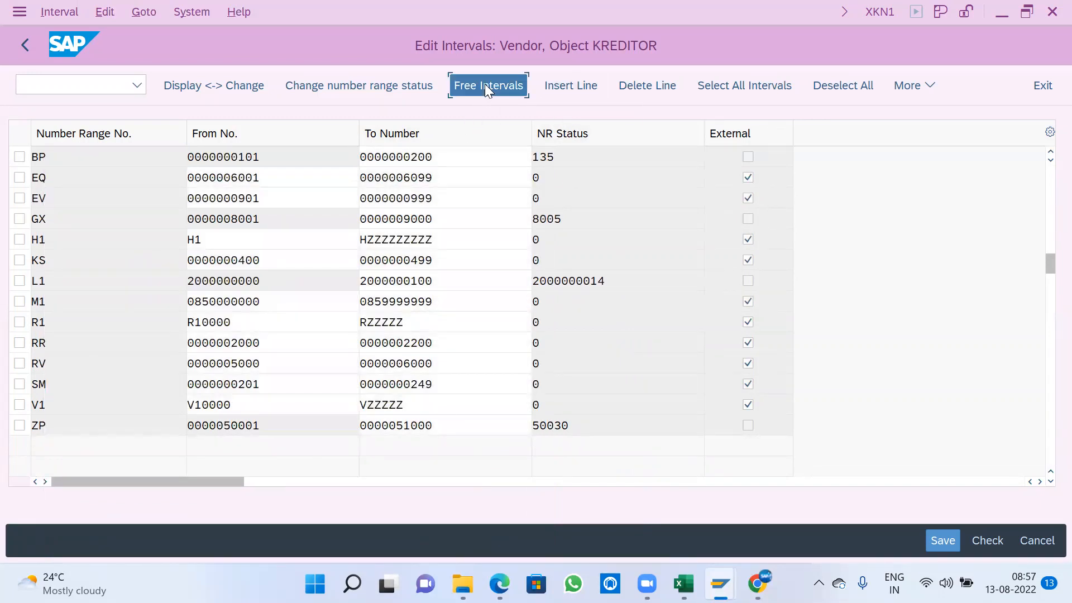
click(580, 541)
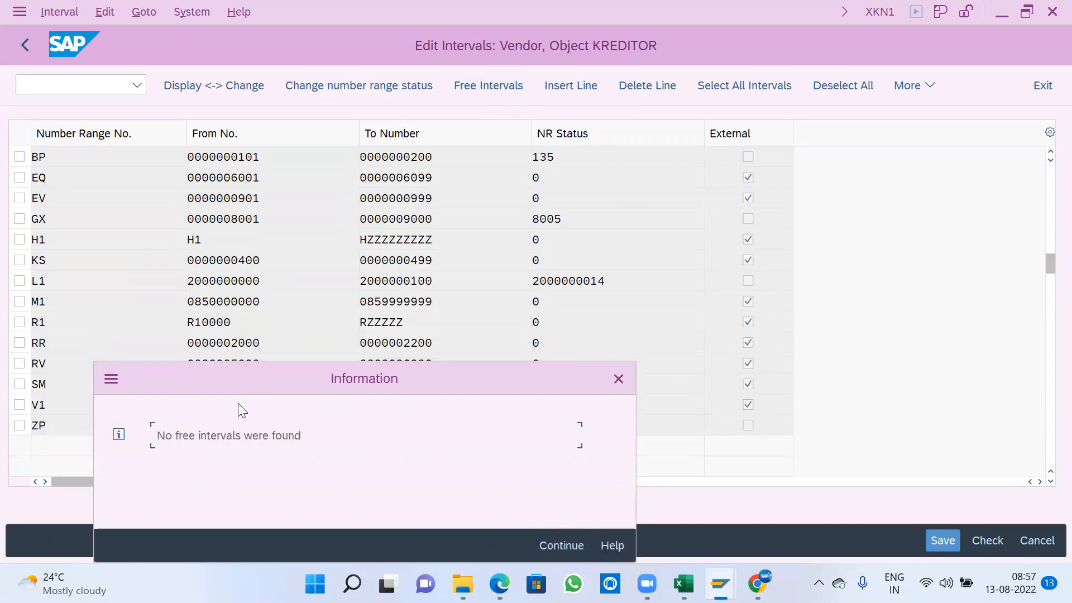
click(562, 546)
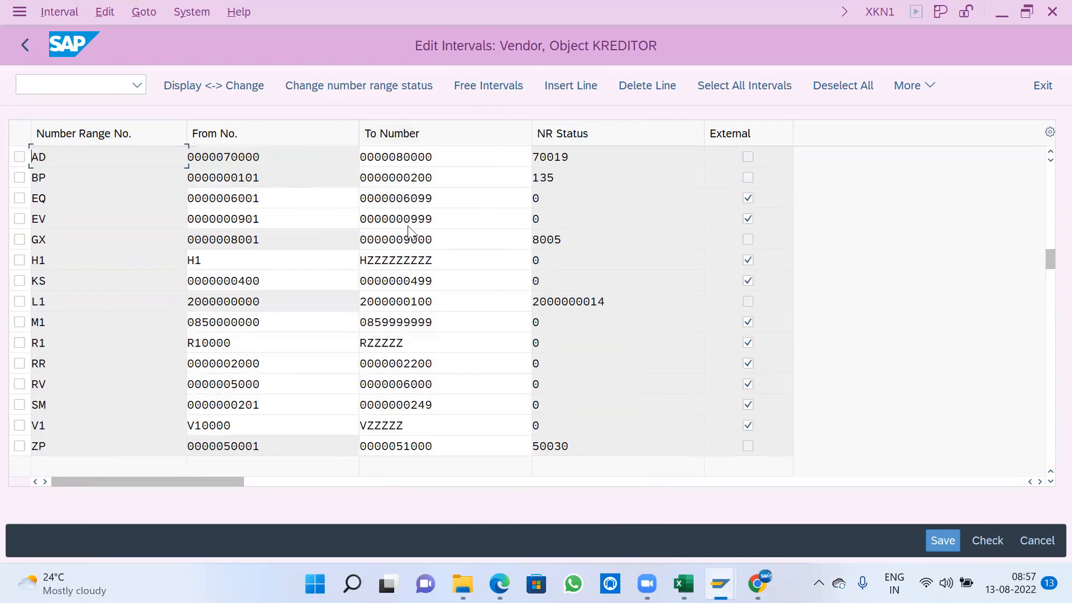
- Insert vendor number range A1 with the interval from 250 to 300
text(A1)
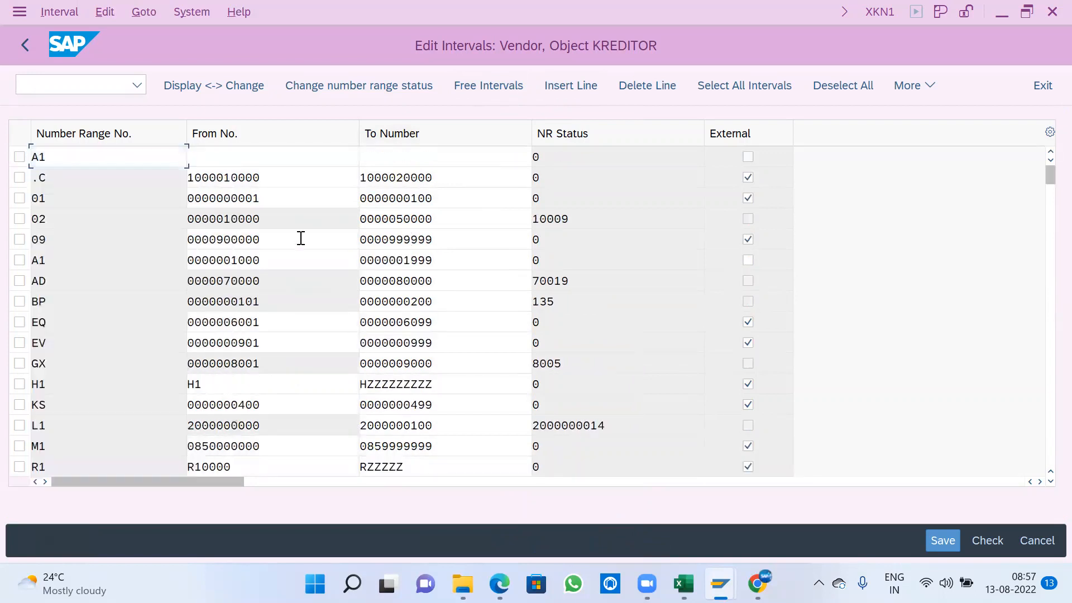
key(Tab)
text(25)
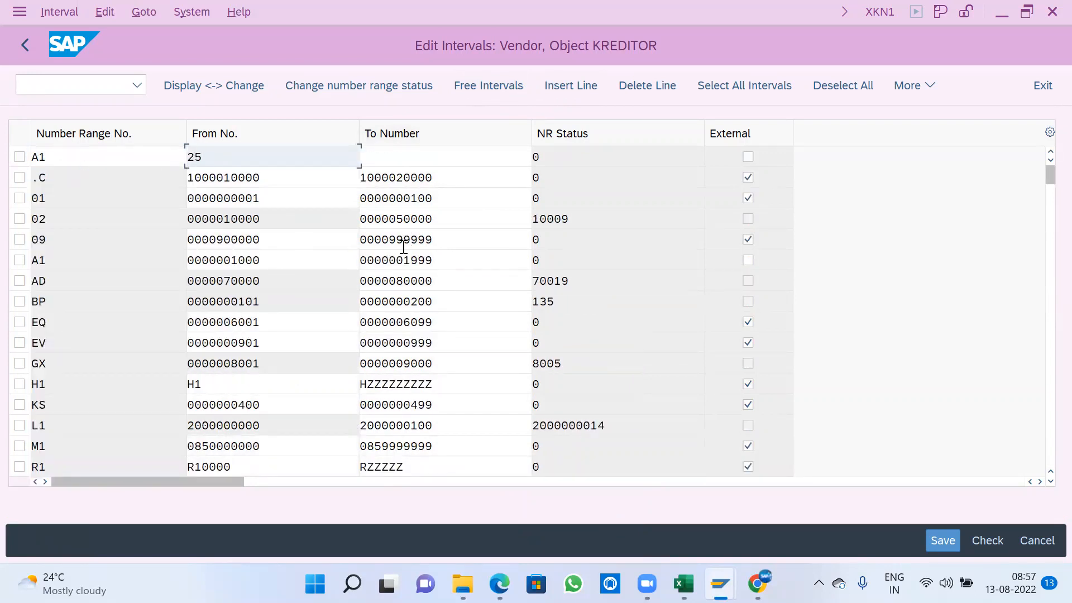
text(0)
key(Tab)
text(300)
key(Return)
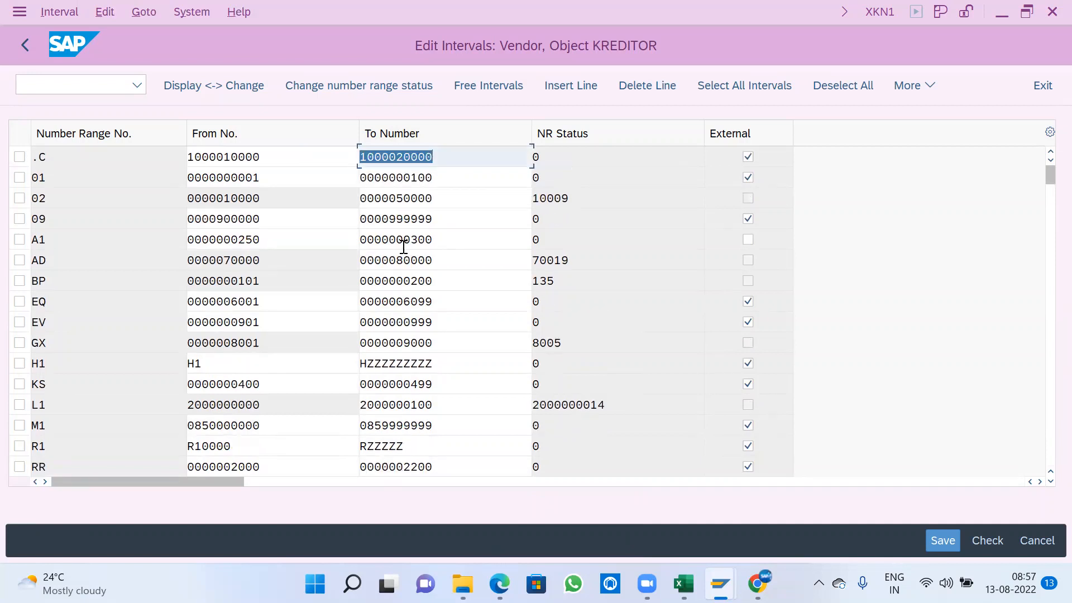
- Switch to Excel, enter 250 in K32 and 300 in L32, and highlight both cells with the fill colour
click(683, 583)
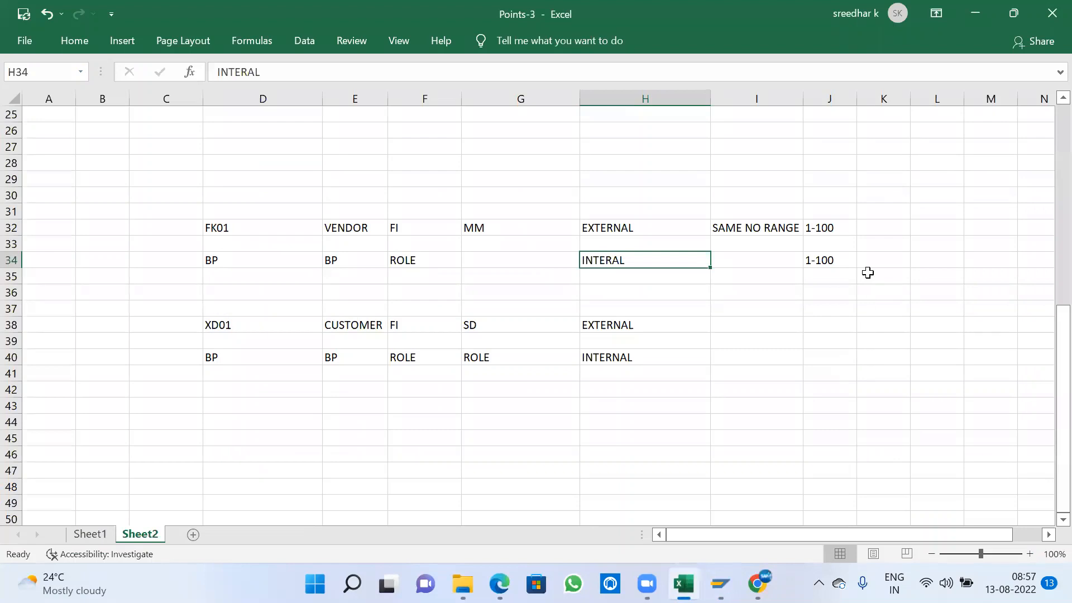
click(871, 231)
text(250)
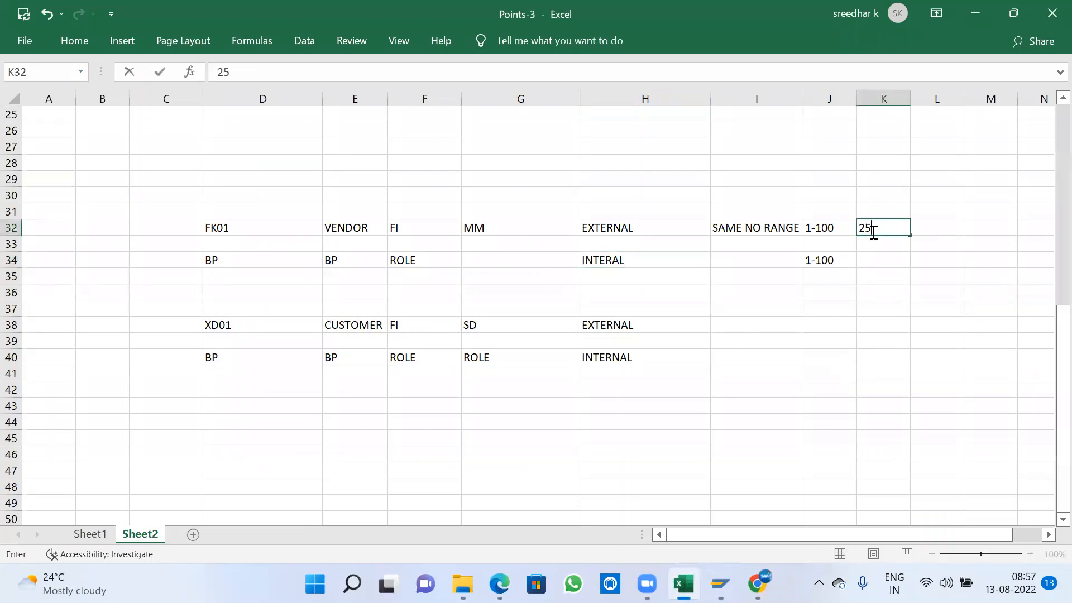
key(Tab)
text(300)
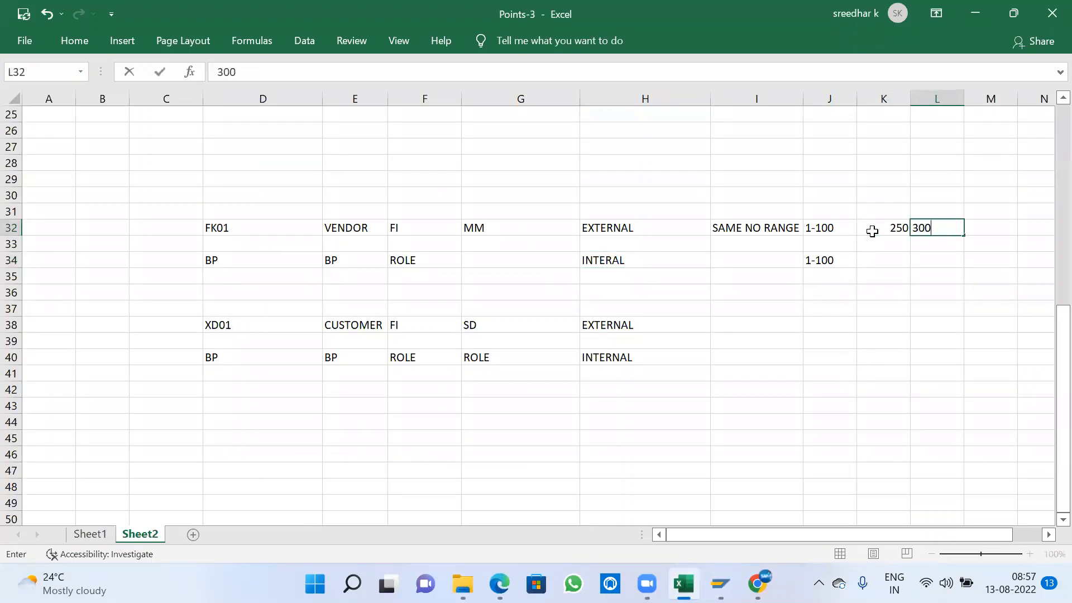
key(ctrl+Return)
drag(873, 229, 929, 229)
click(81, 36)
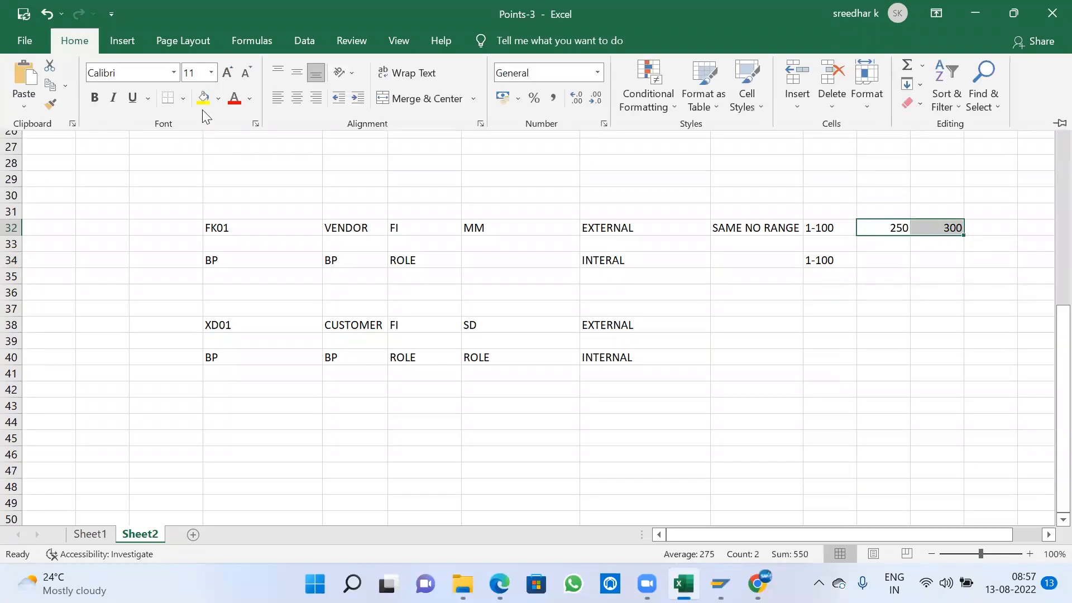
click(202, 100)
- Switch back to SAP, mark number range A1 as external, save it and return to the IMG structure
key(alt+Tab)
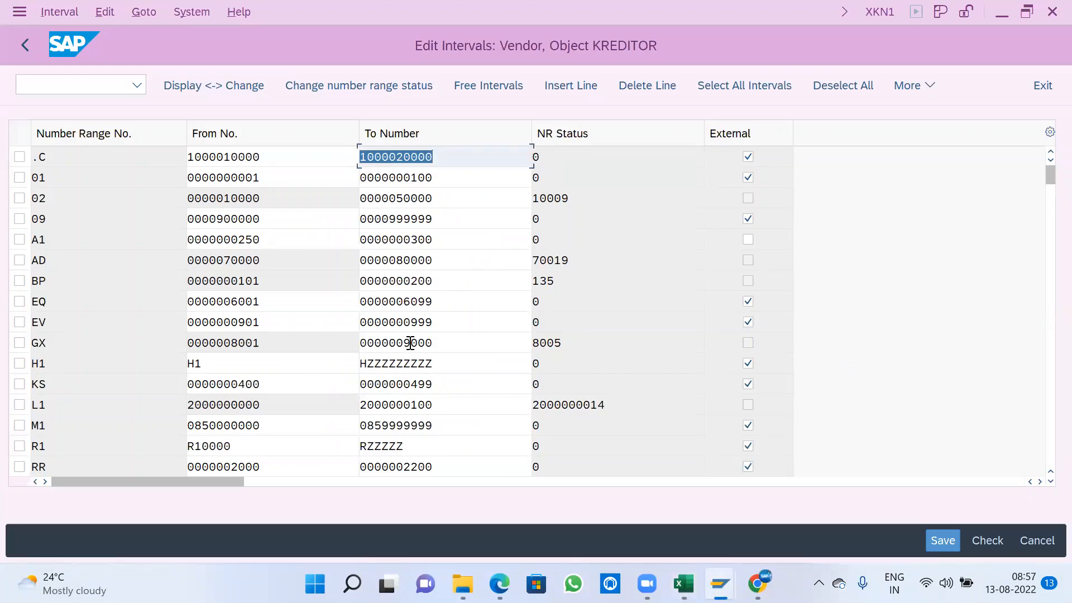
click(19, 240)
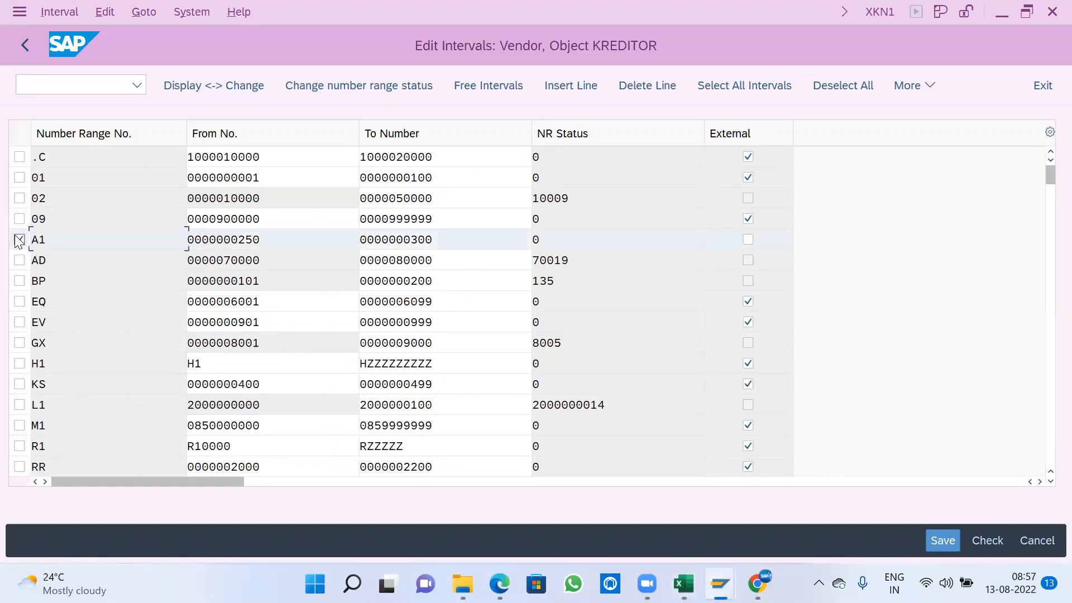
click(747, 245)
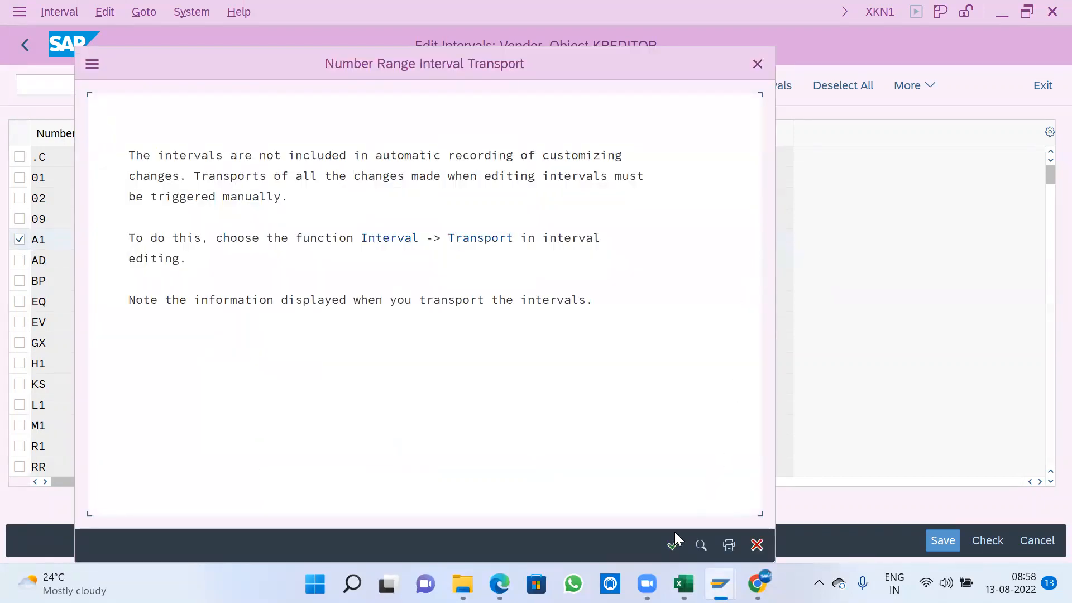
click(673, 545)
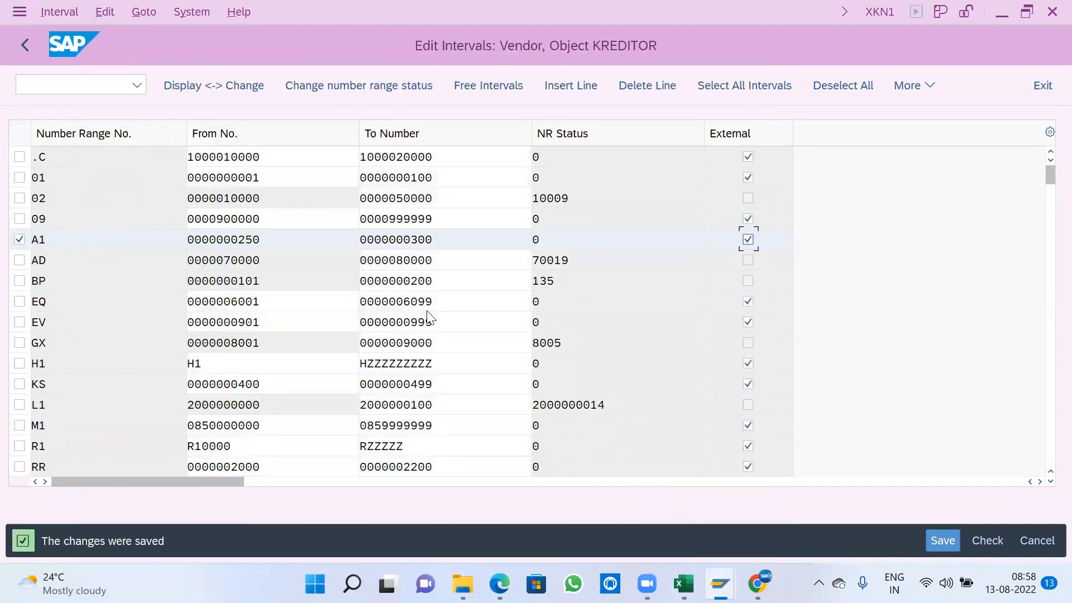
click(28, 46)
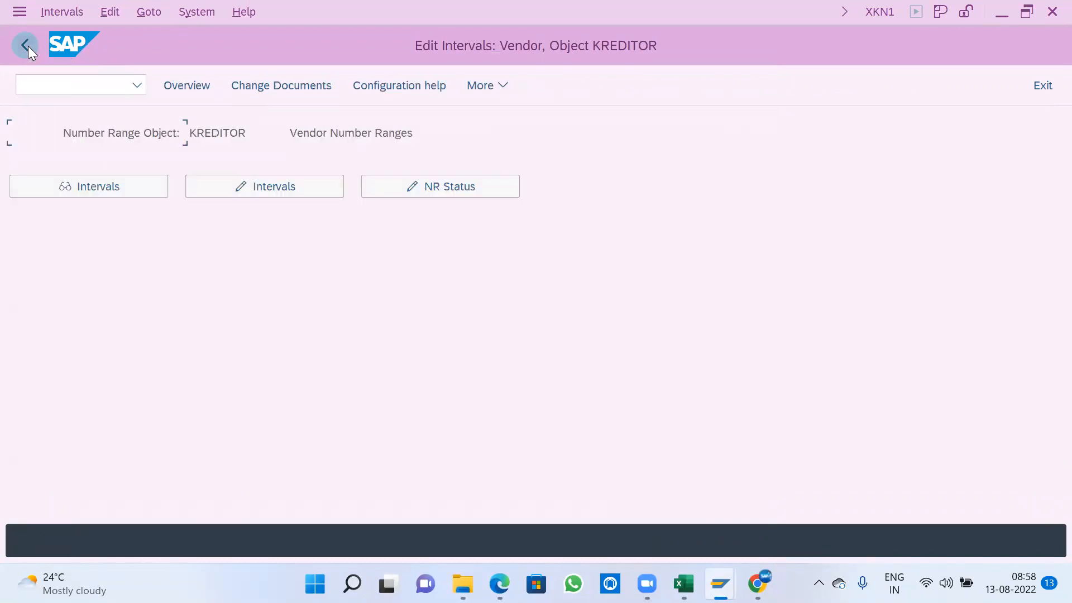
click(28, 46)
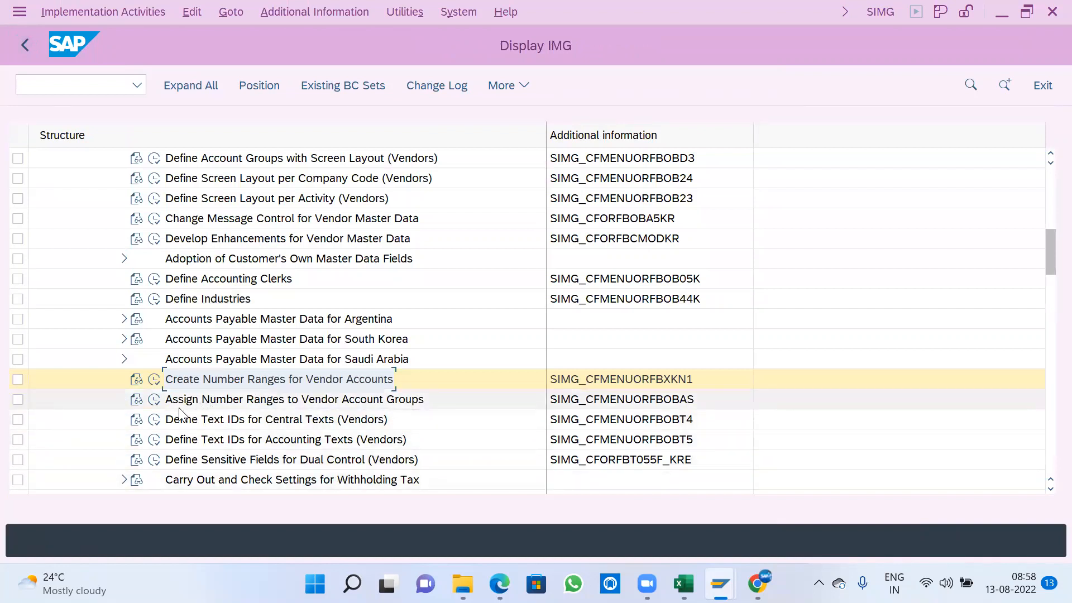
- Open the assignment of number ranges to vendor account groups and position the list at group A100
click(155, 400)
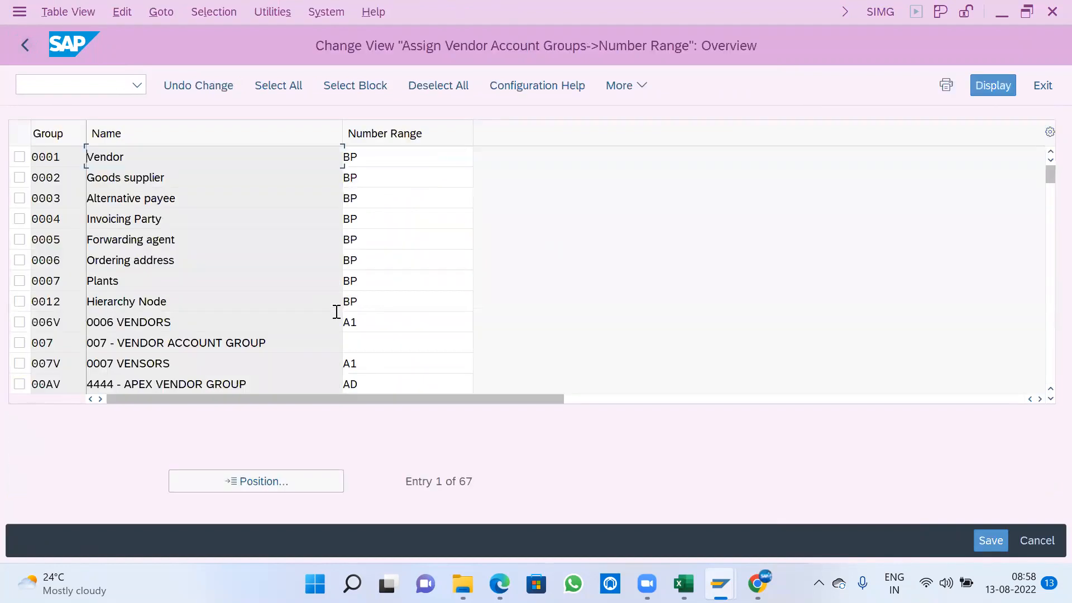
click(291, 481)
text(A100)
key(Return)
key(Tab)
- Assign number range A1 to the A100 vendor account group, save the assignment and return to the IMG structure
click(481, 156)
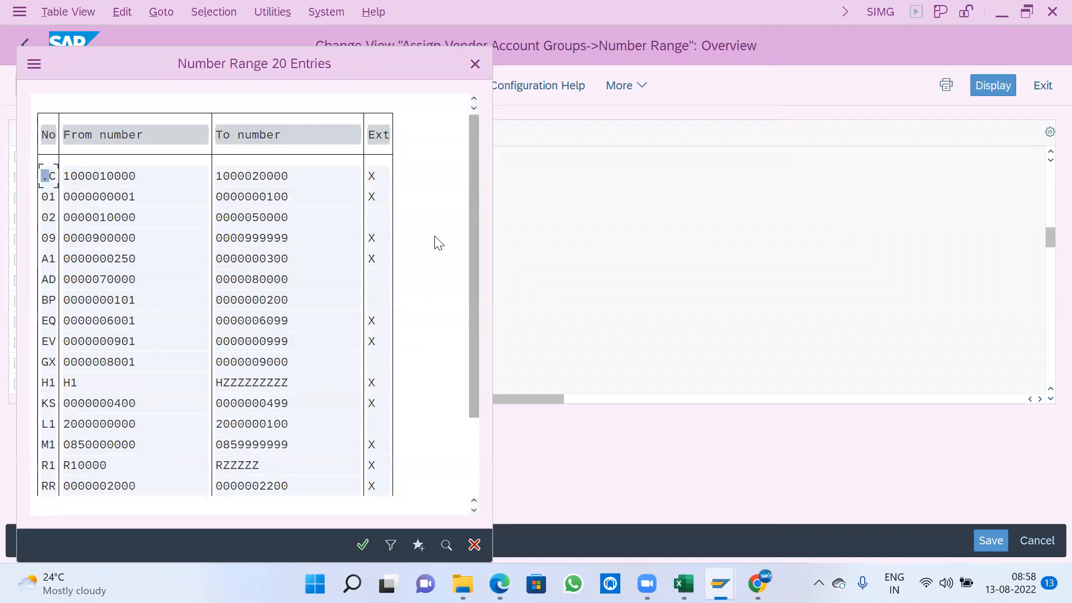
click(372, 259)
drag(373, 260, 45, 257)
double_click(84, 257)
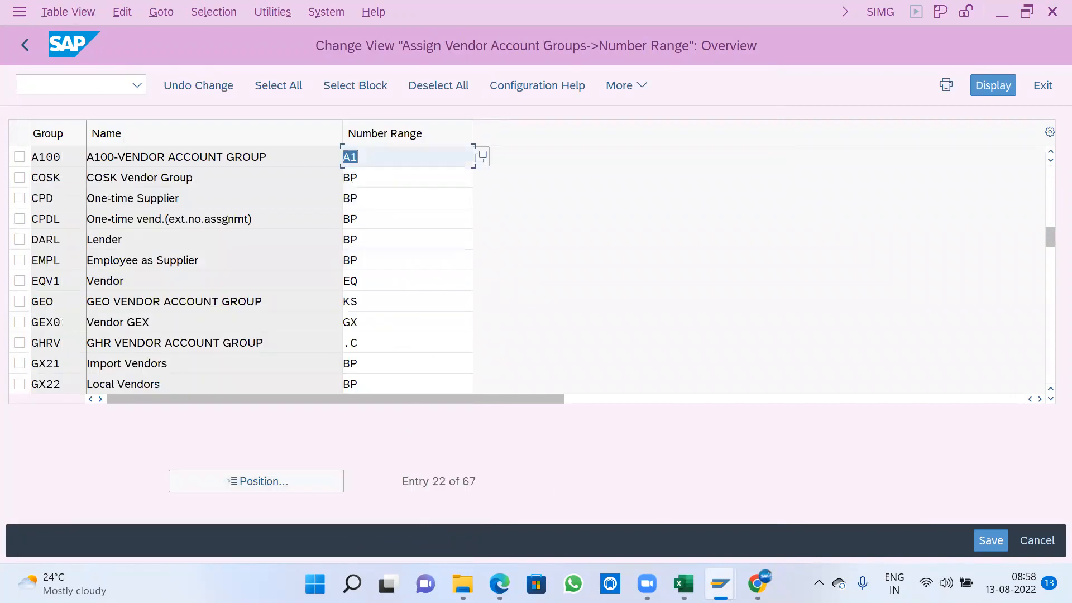
click(991, 539)
click(433, 377)
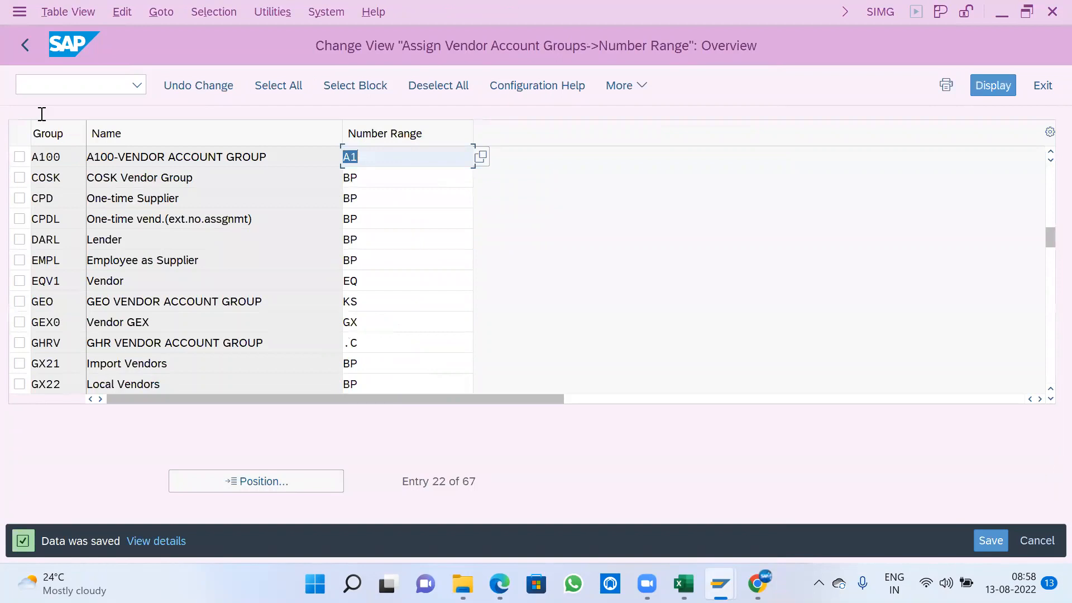
click(25, 44)
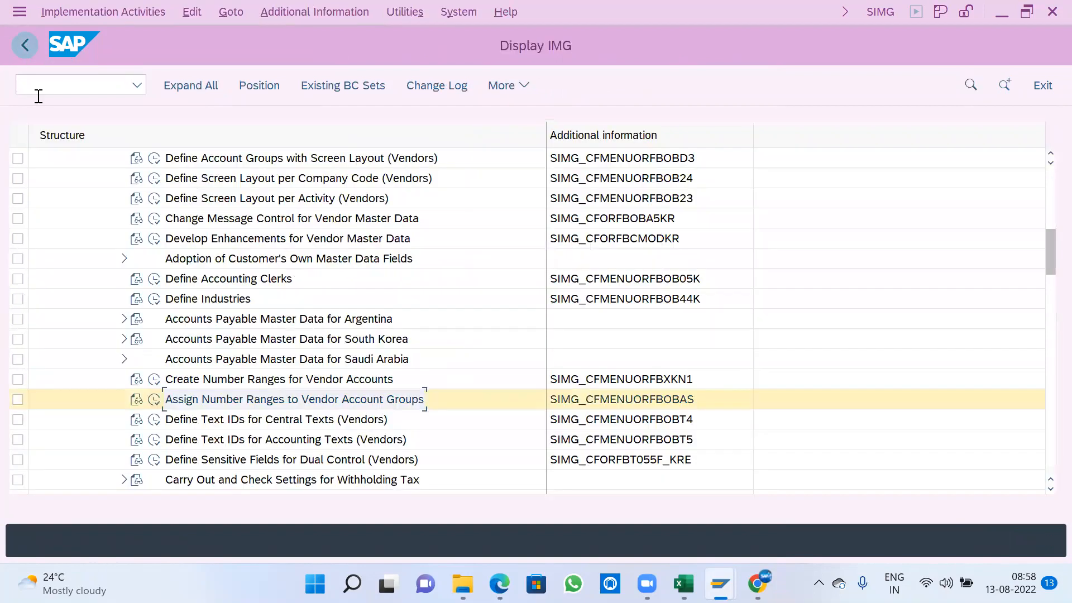
- Collapse Supplier Accounts in the IMG and open the definition of account groups with screen layout under Customer Accounts master data preparations
scroll(285, 364, up, 2)
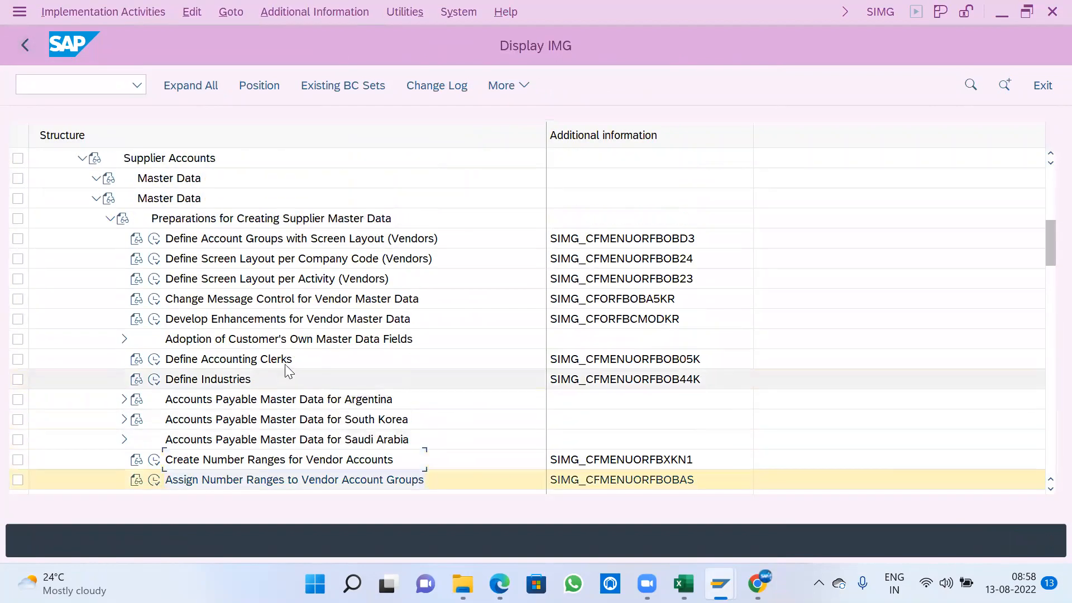
click(95, 198)
click(82, 178)
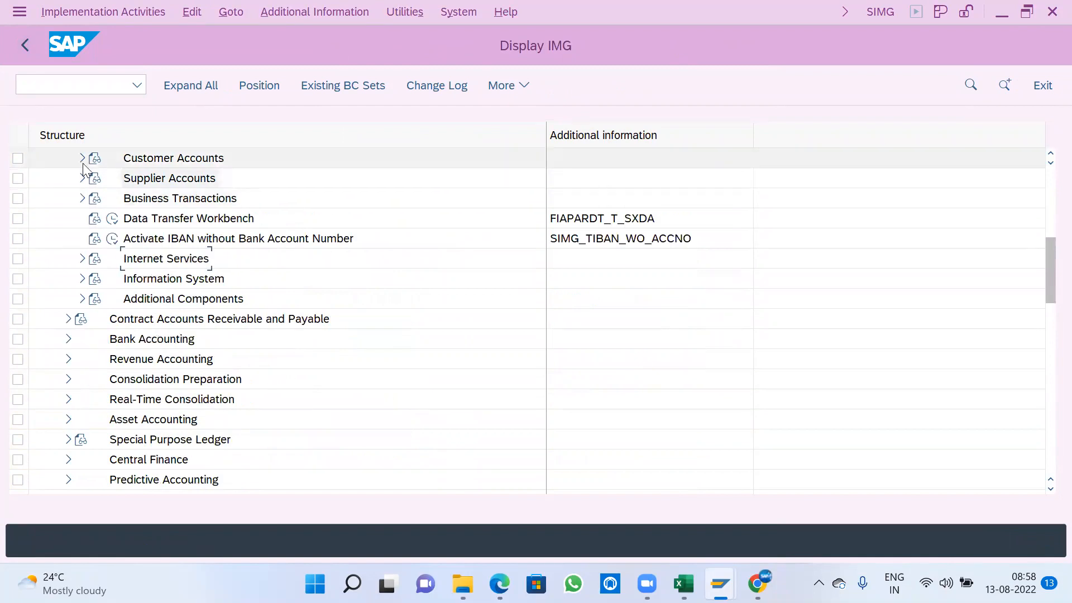
click(82, 158)
click(96, 179)
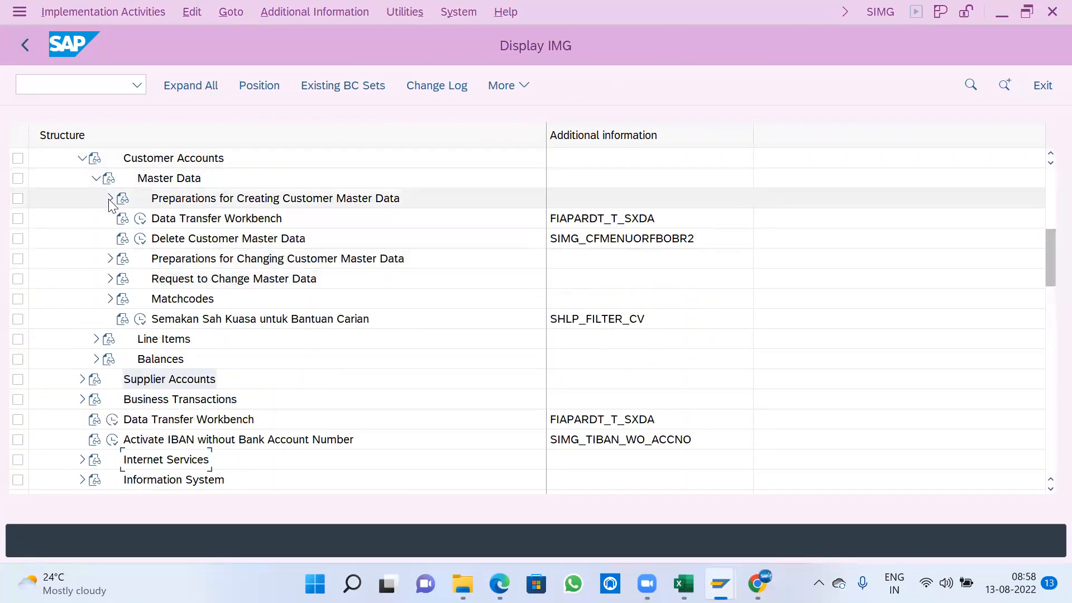
click(110, 198)
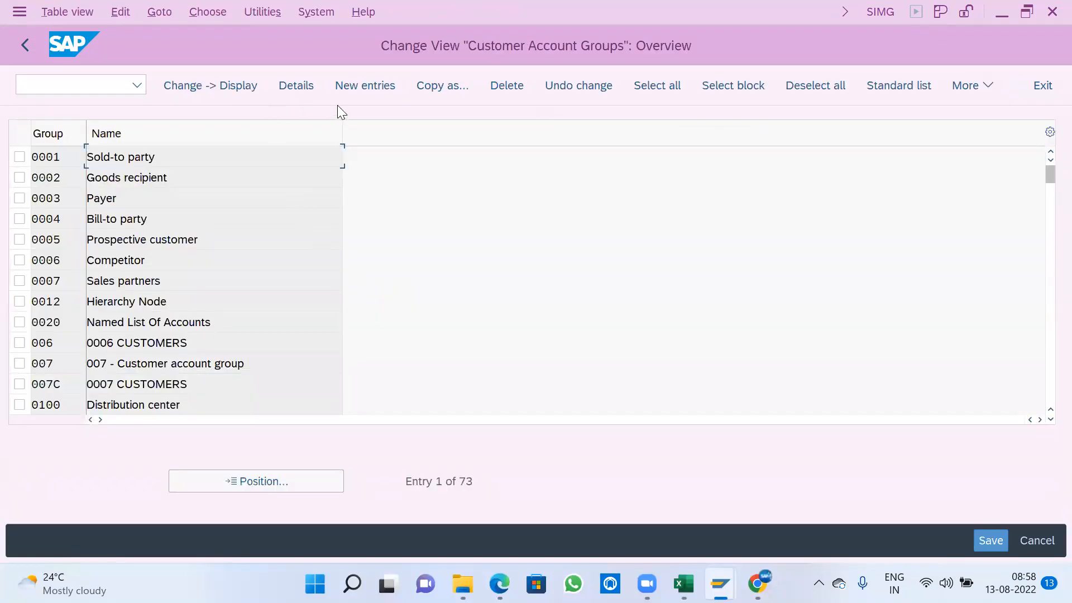
- Create customer account group A100 with the meaning A100-CUSTOMER ACCOUNT GROUP, save it to the customizing request and return to the IMG structure
click(372, 88)
text(A100)
key(Tab)
text(A100)
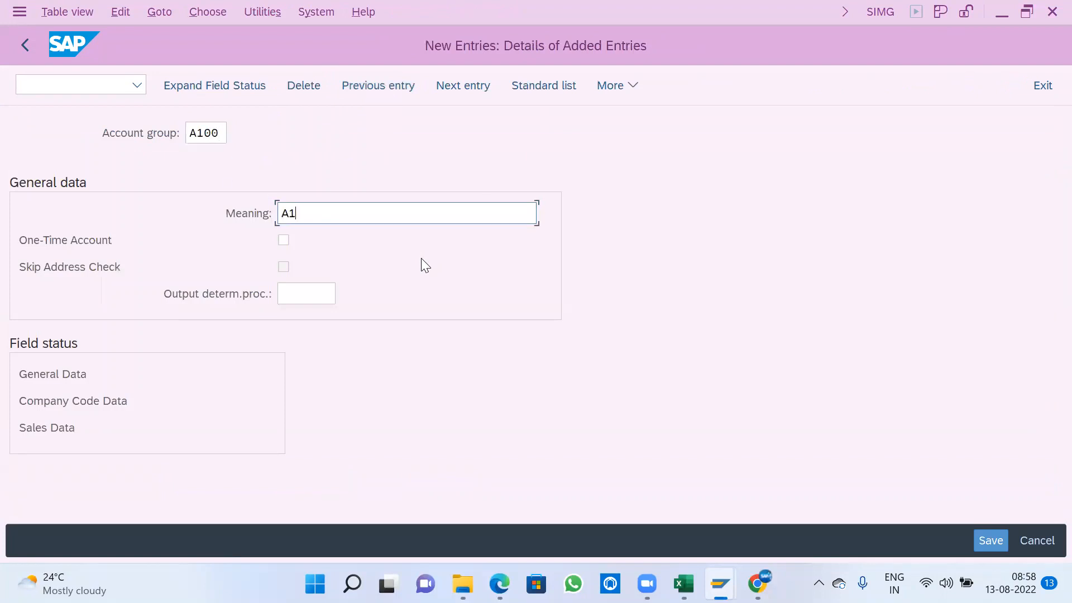
text(-CUSTOMER ACCOUNT GROUP)
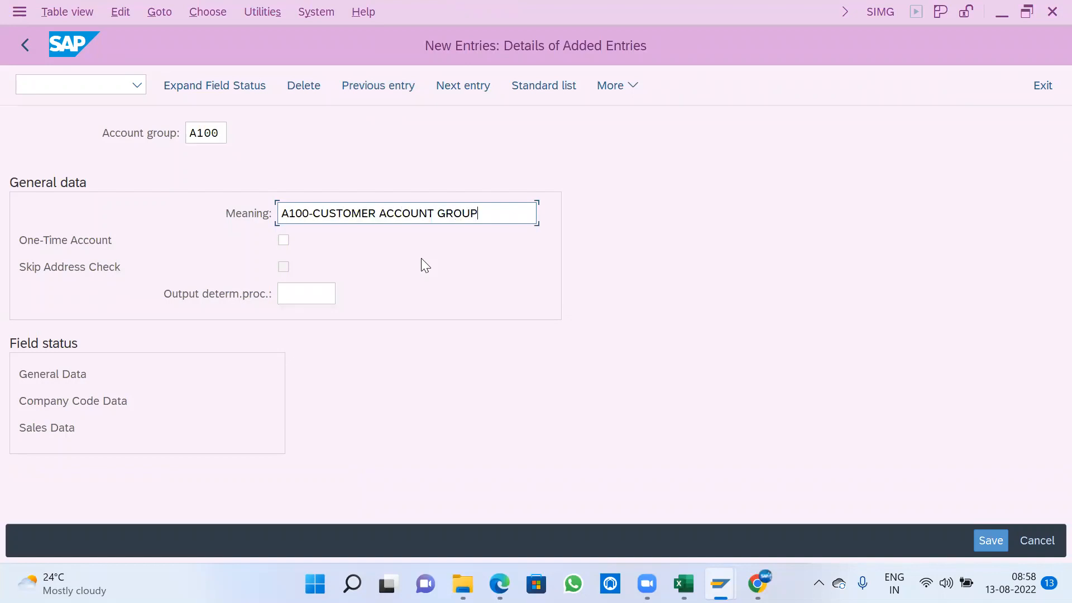
key(ctrl+s)
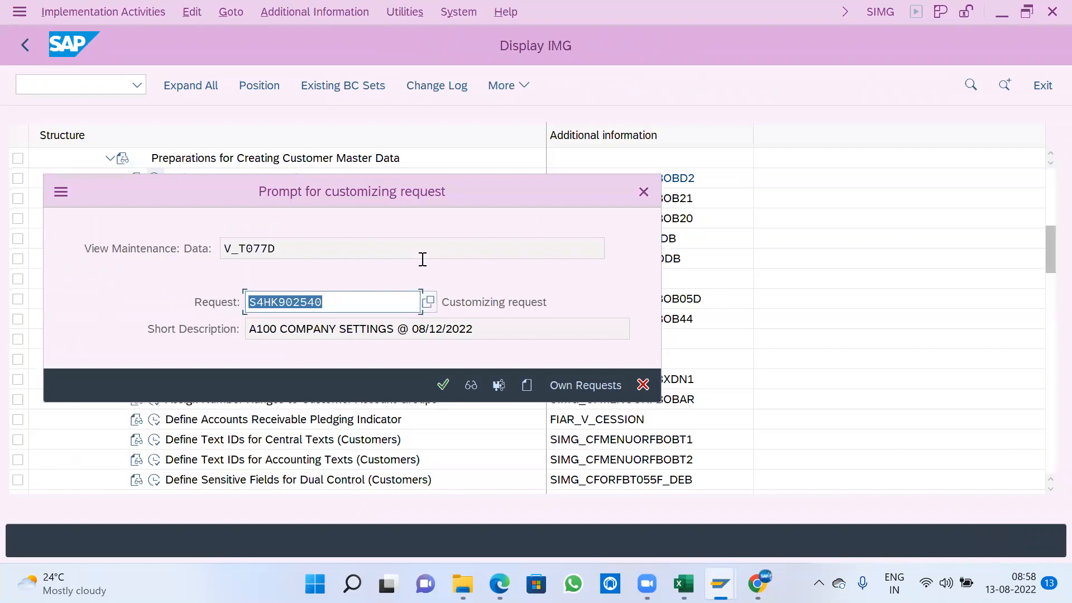
click(449, 384)
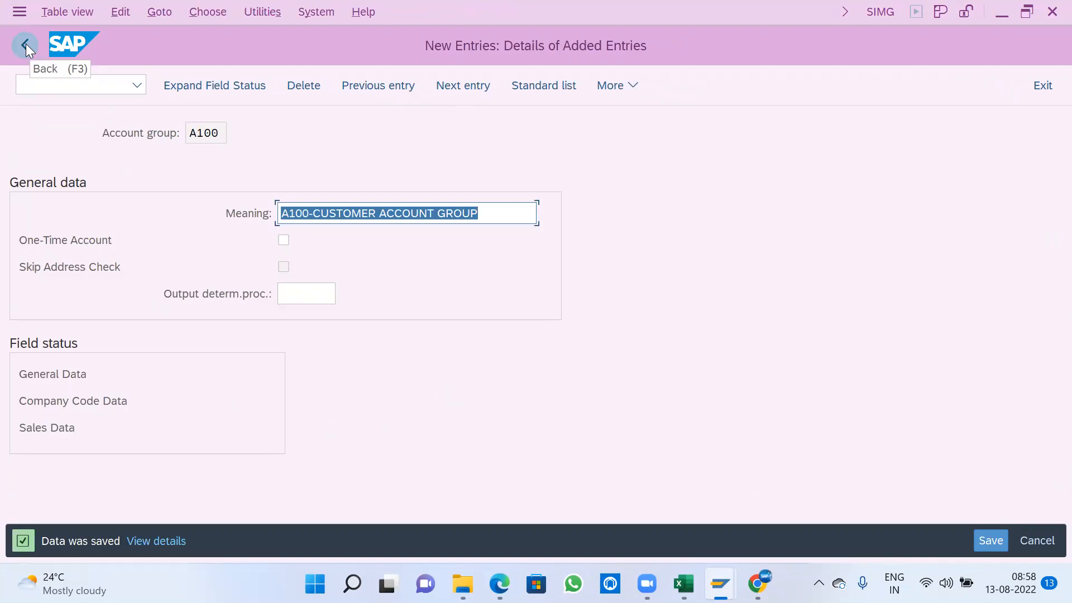
click(26, 43)
- Open the creation of number ranges for customer accounts and display its intervals for editing
scroll(237, 351, down, 2)
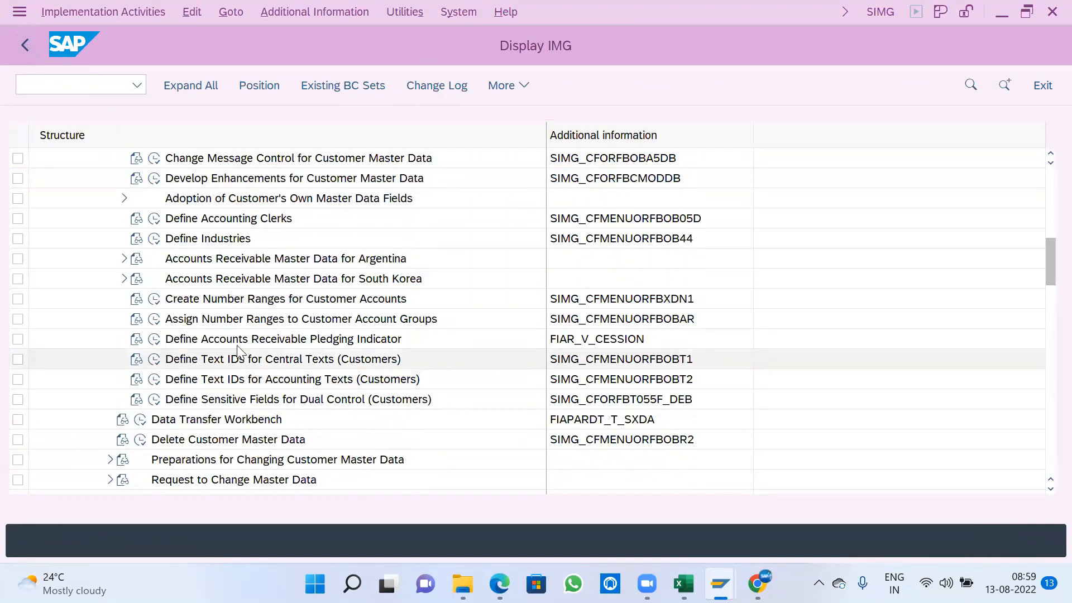
click(155, 299)
click(300, 192)
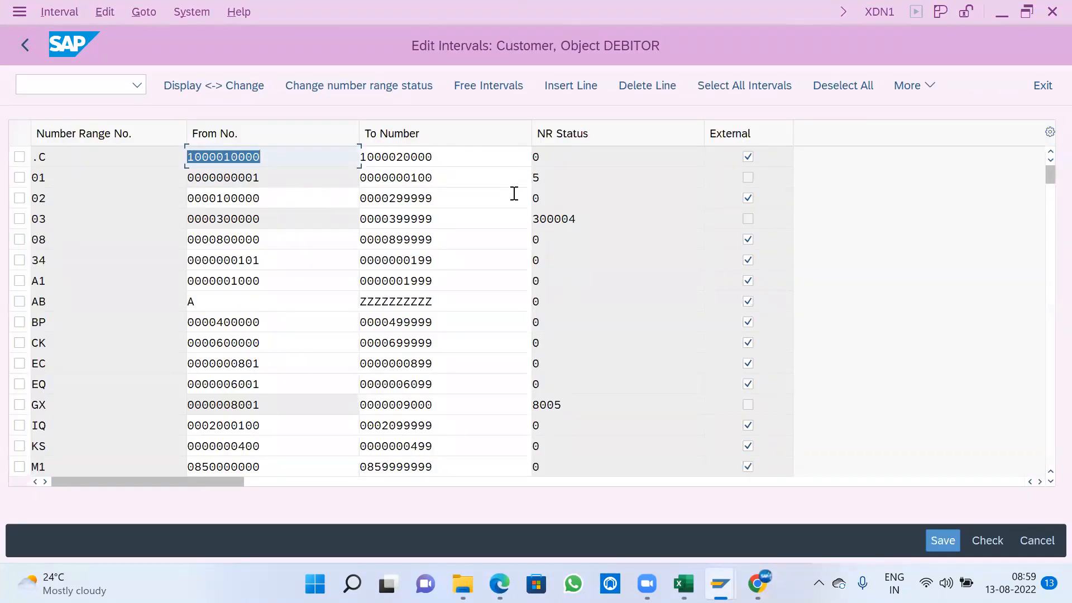
- Examine the free customer number intervals and the help on the information message, applying no interval
click(489, 86)
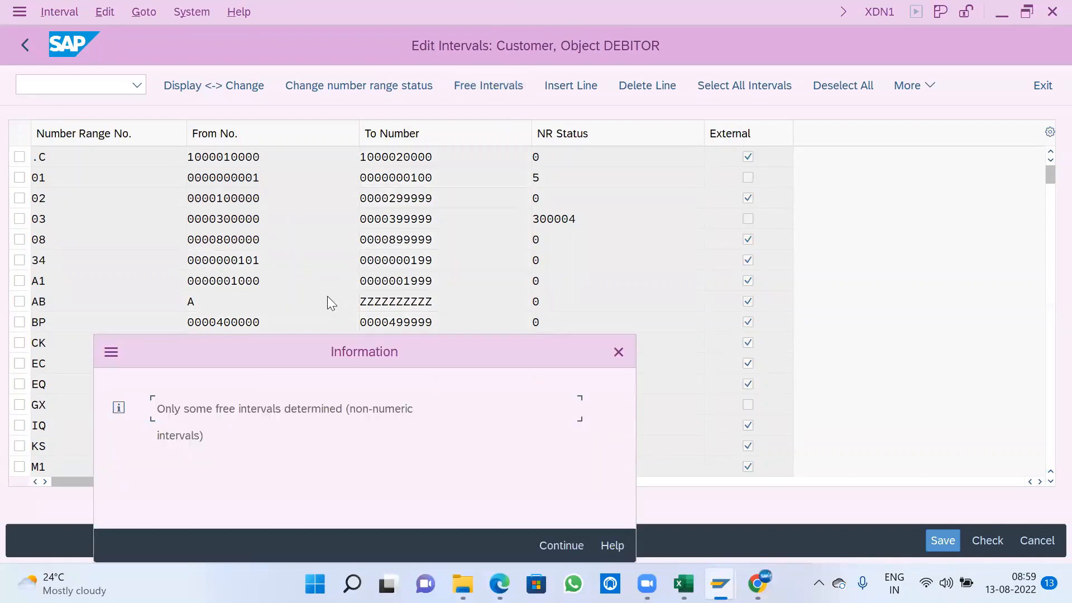
click(609, 545)
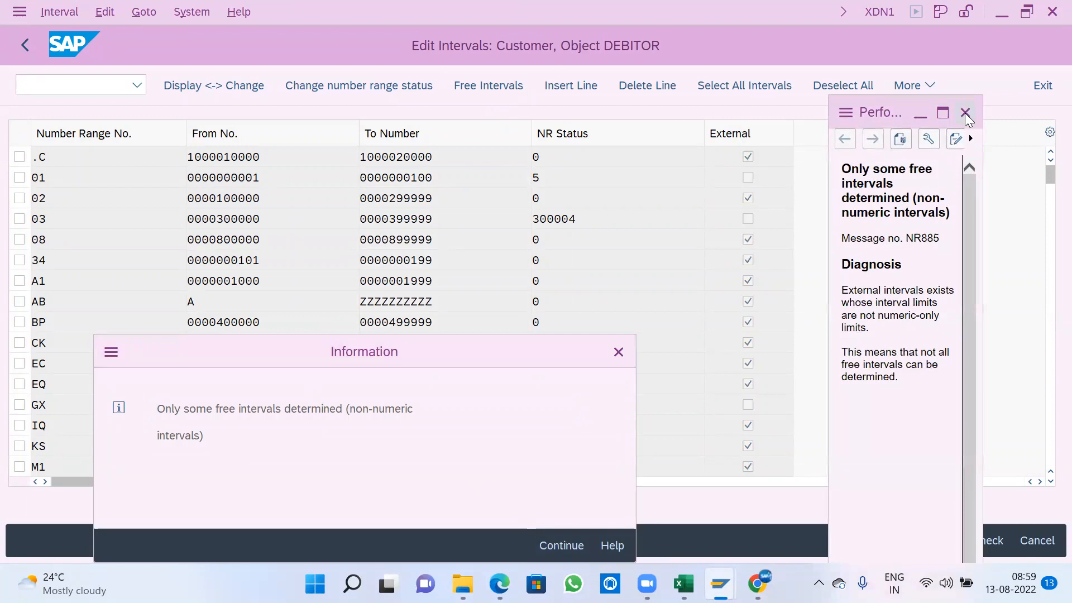
click(965, 113)
click(562, 546)
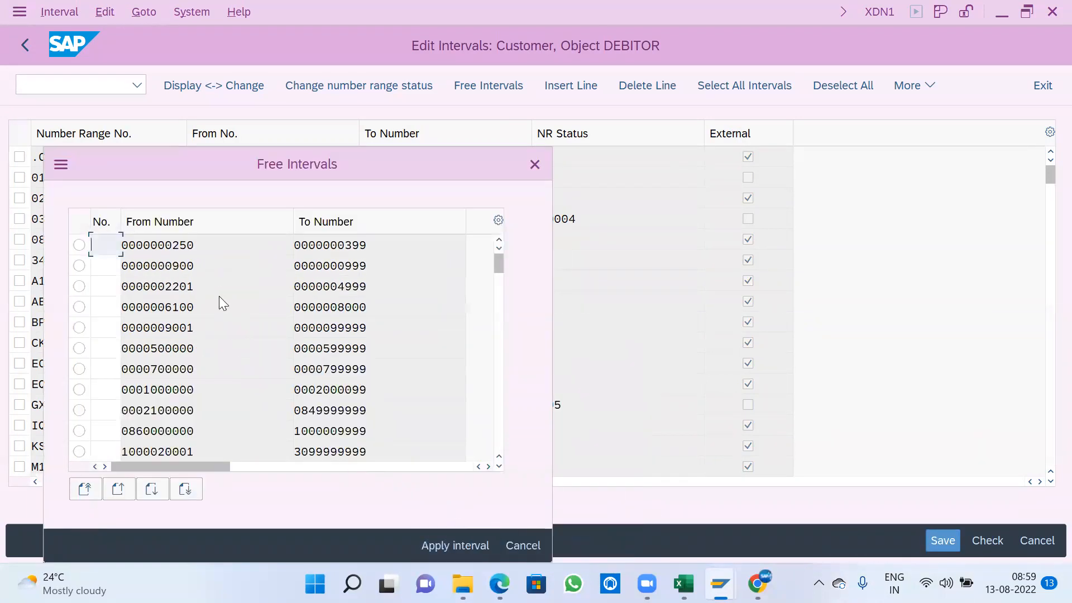
click(535, 164)
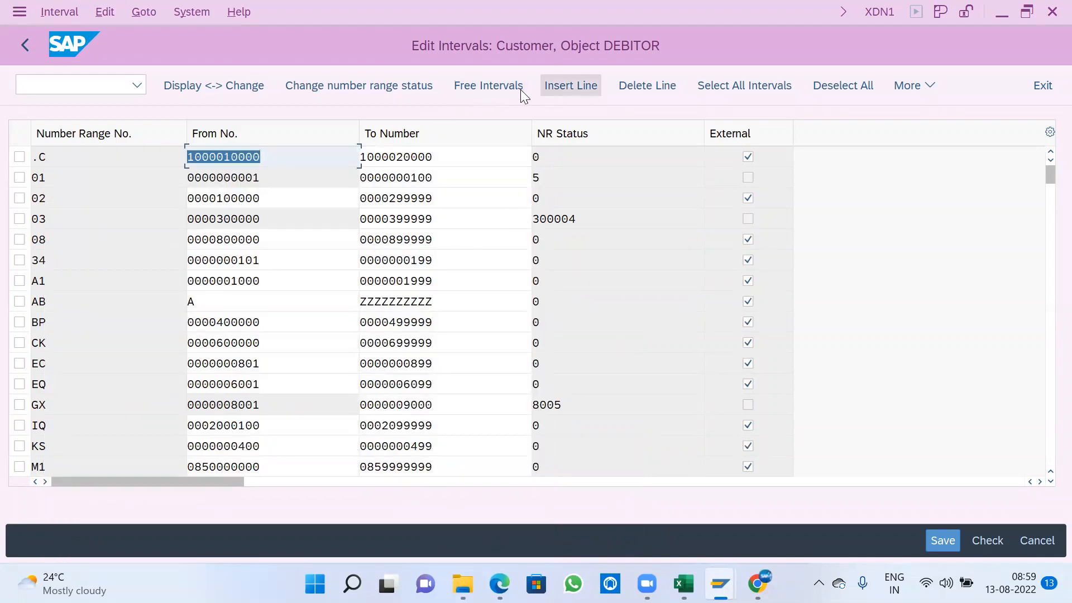
- Insert customer number range A1 running from 250 to 399
click(587, 87)
click(123, 159)
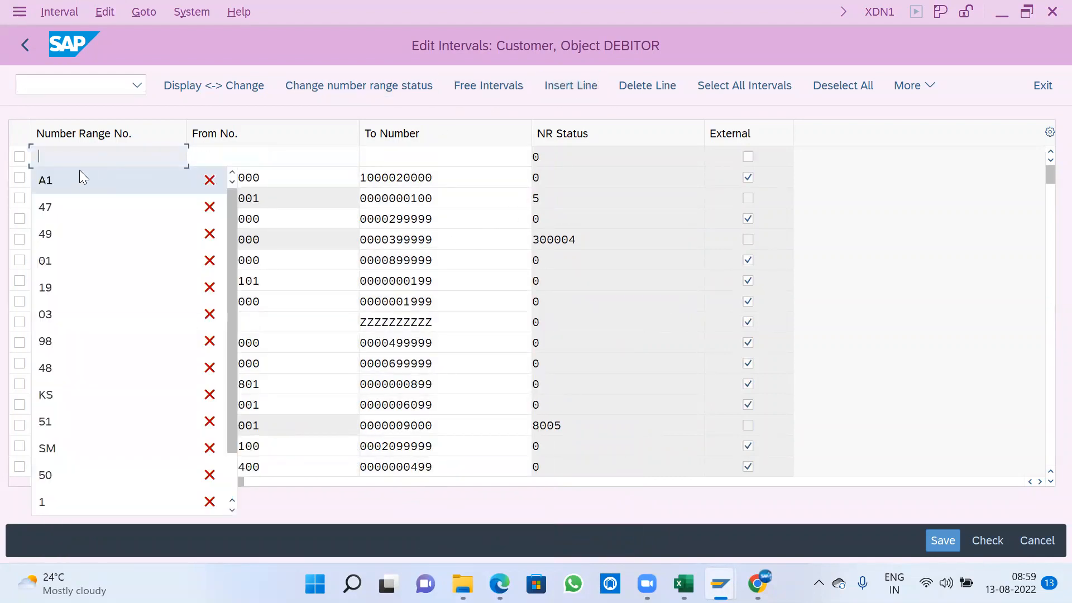
click(80, 177)
key(Tab)
text(250)
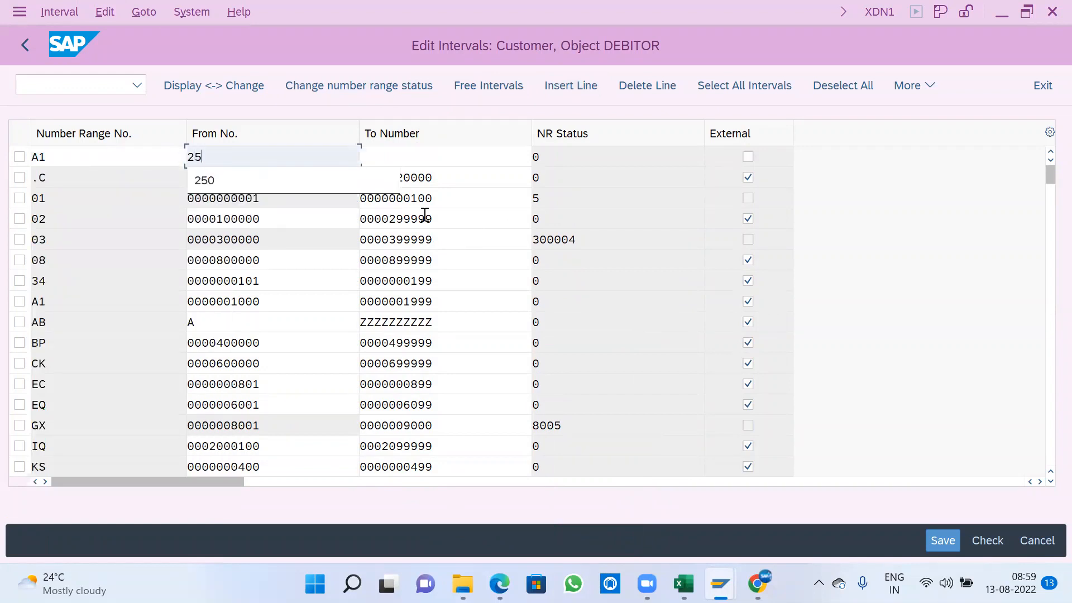
key(Tab)
text(399)
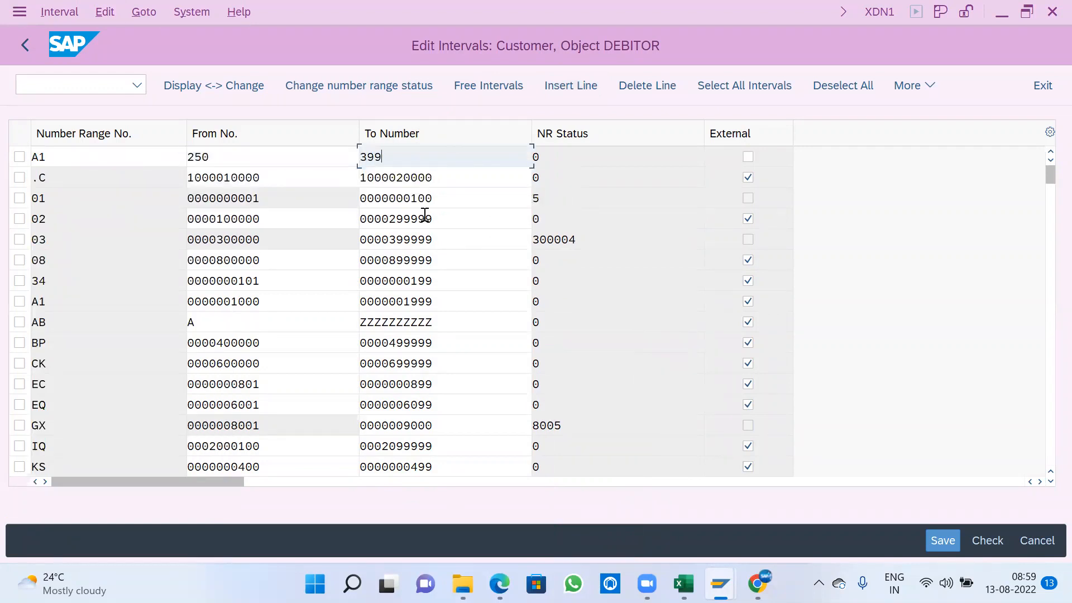
- Mark customer number range A1 as external, save the intervals and return to the IMG structure
key(Tab)
key(ctrl+s)
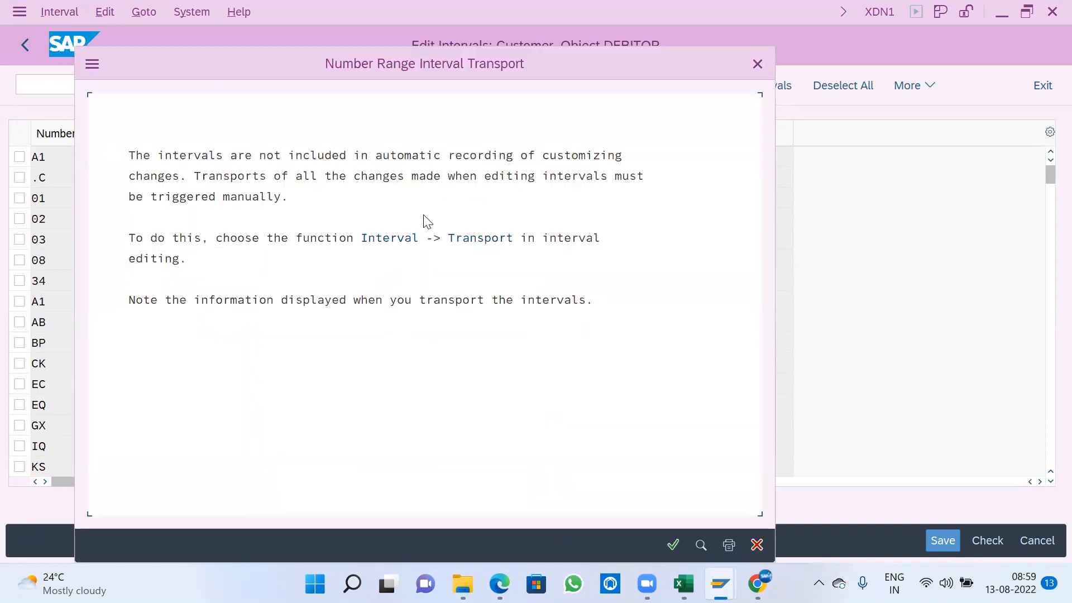
click(672, 545)
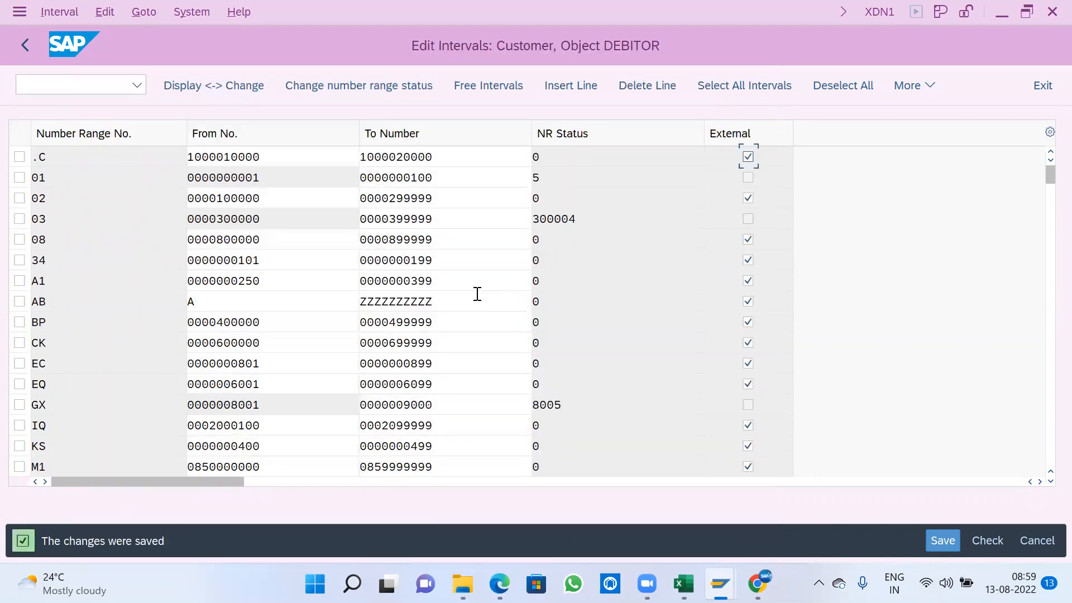
click(25, 43)
click(24, 43)
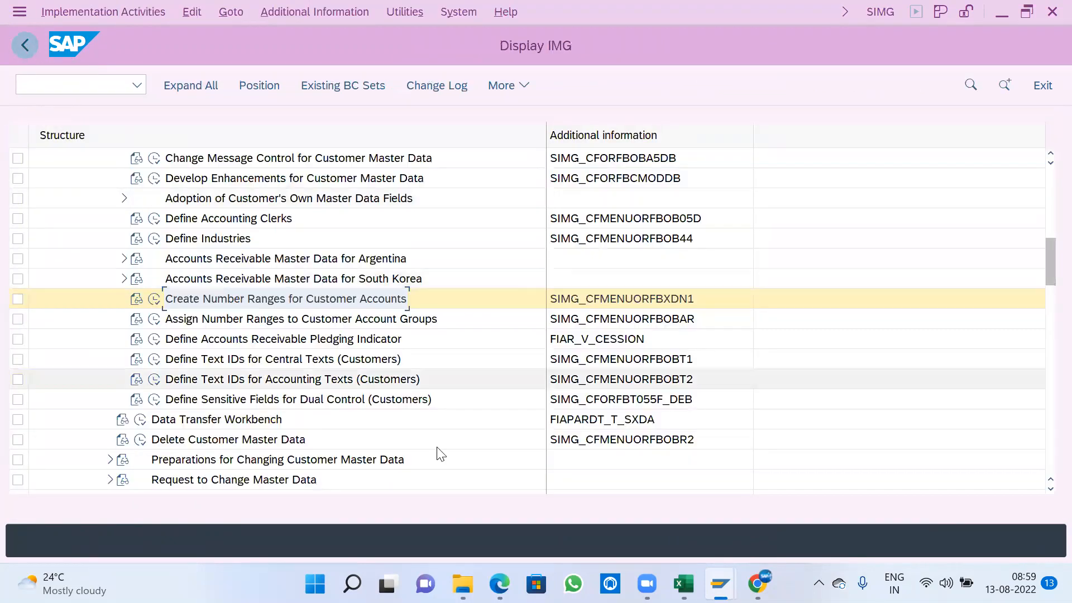
- Switch to Excel and copy the highlighted values in K32:L32 to K38:L38 in the customer row
key(alt+Tab)
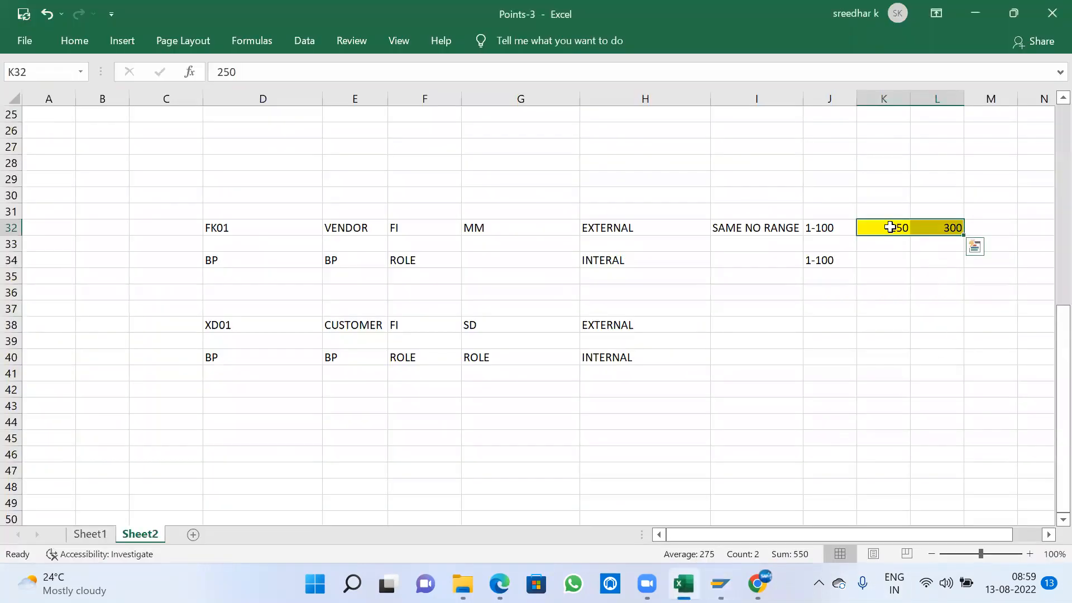
key(ctrl+c)
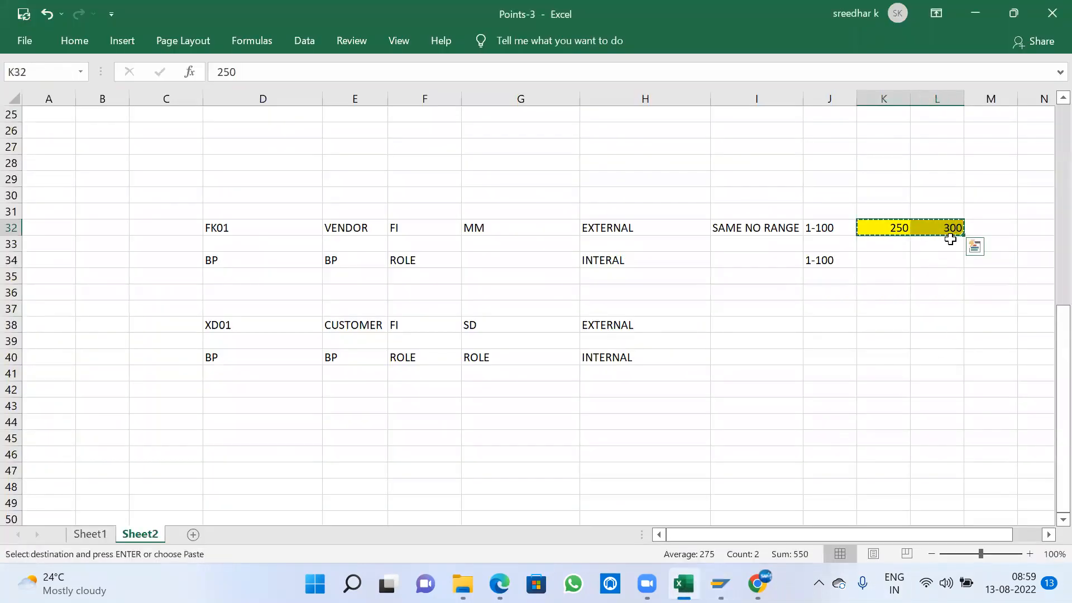
click(893, 325)
key(ctrl+v)
key(Escape)
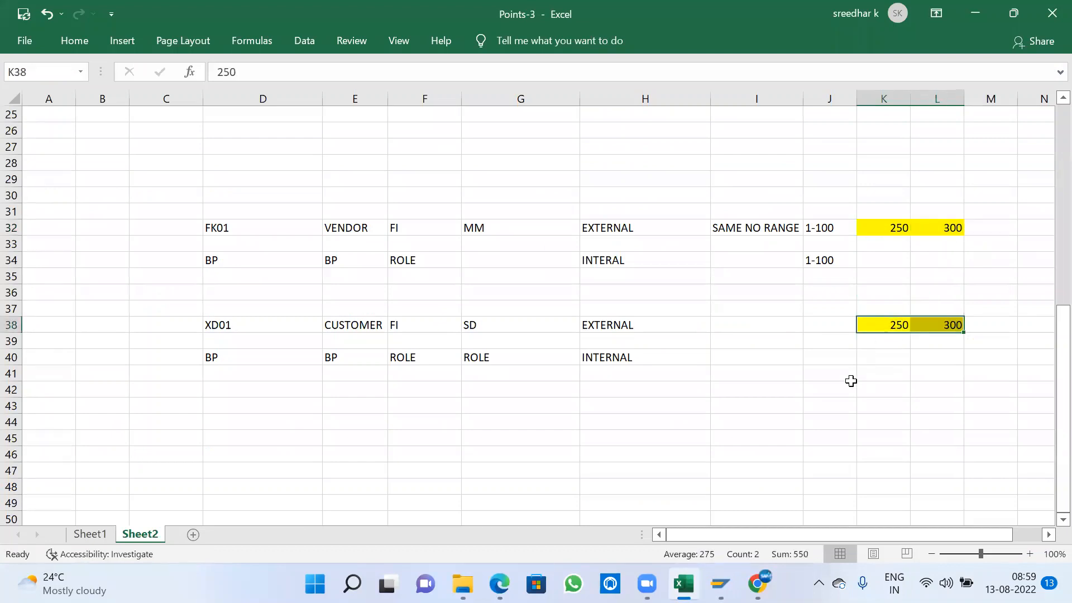
- Switch back to SAP, open the assignment of number ranges to customer account groups and position the list at group A100
key(alt+Tab)
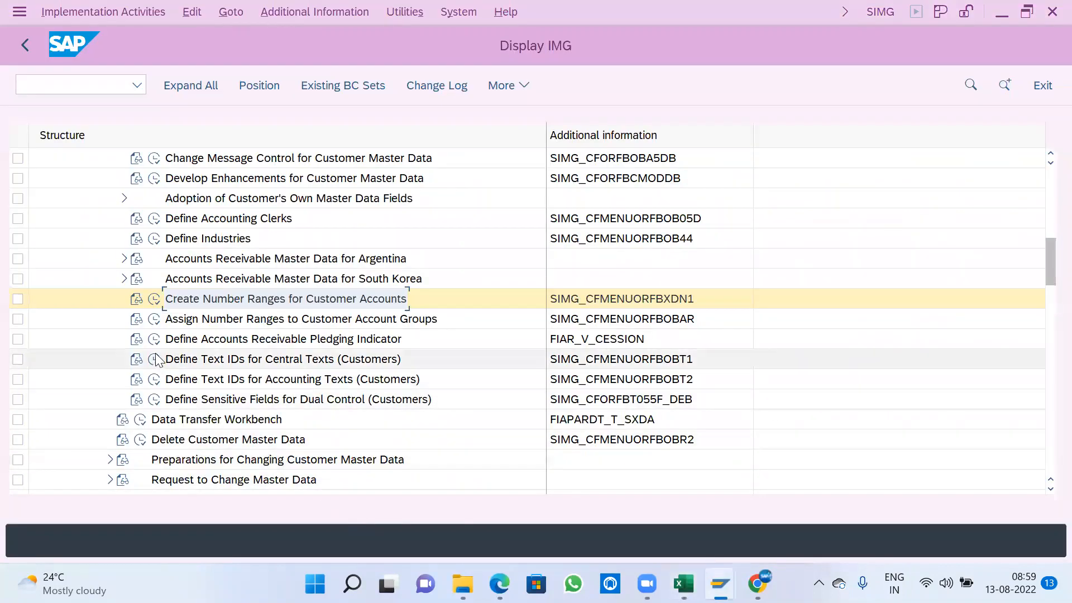
click(155, 319)
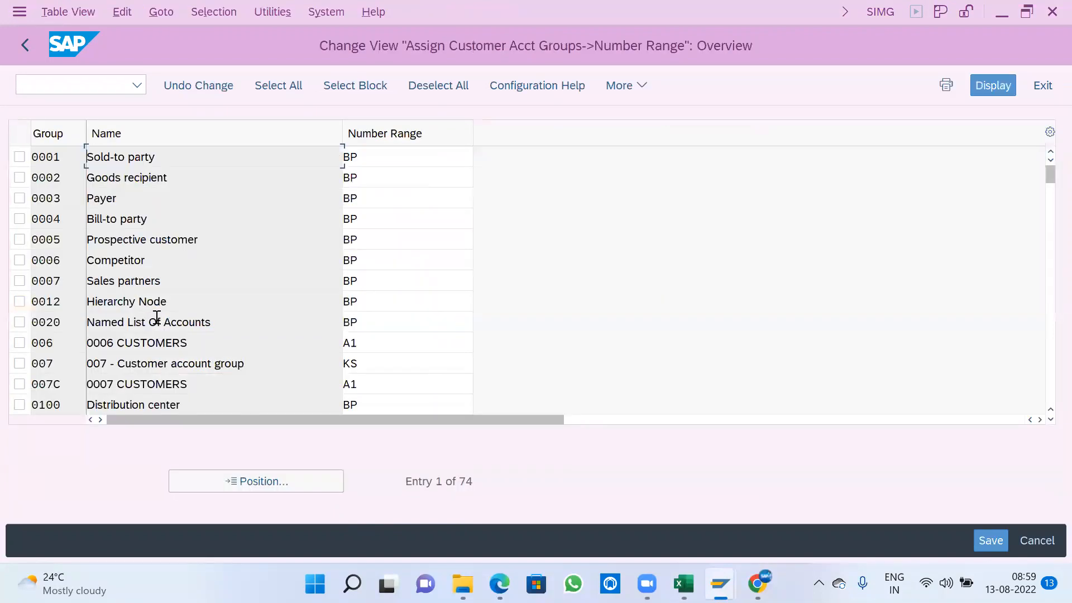
click(267, 480)
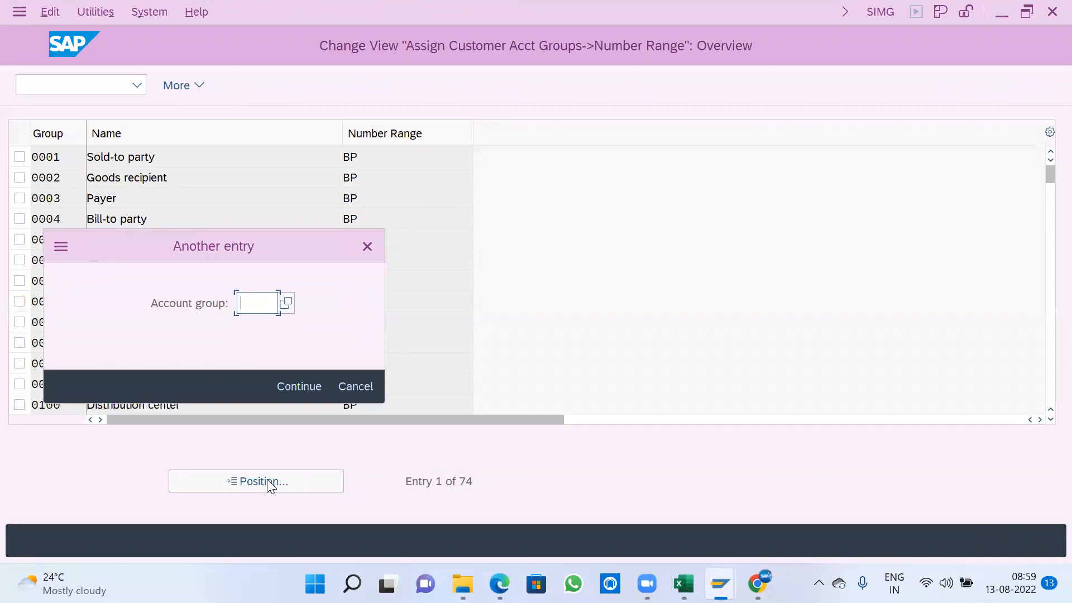
text(A100)
key(Return)
key(Tab)
- Assign number range A1 to the A100 customer account group and save the assignment to the customizing request
click(483, 158)
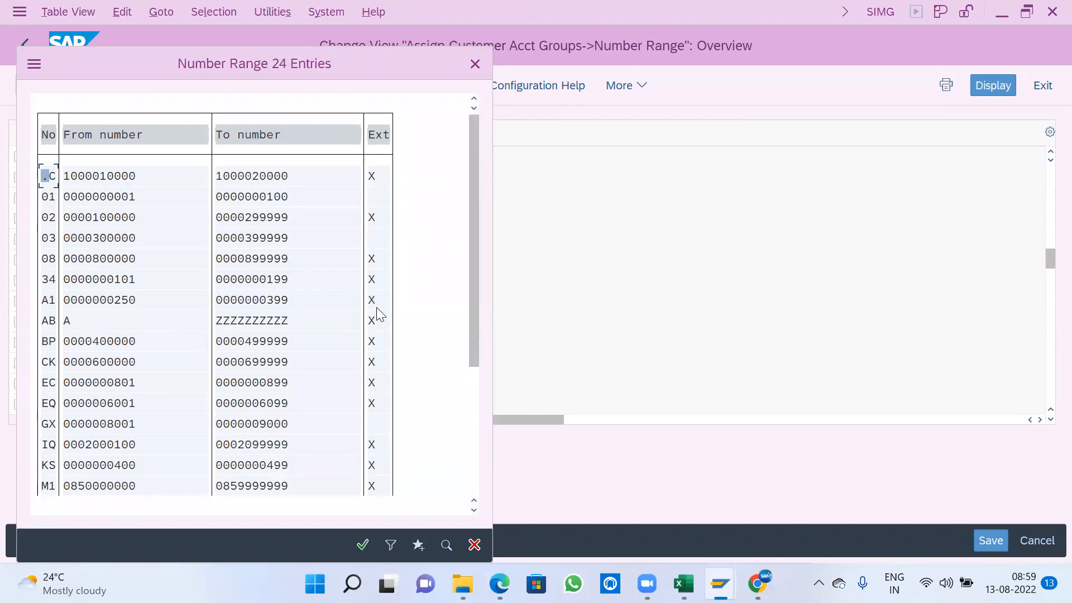
click(376, 305)
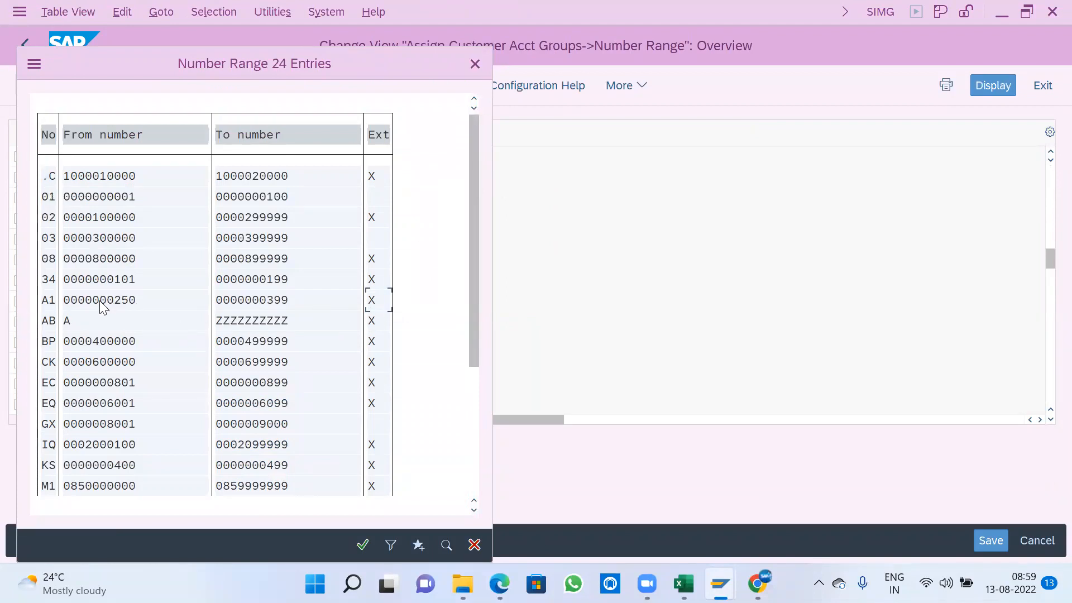
double_click(103, 307)
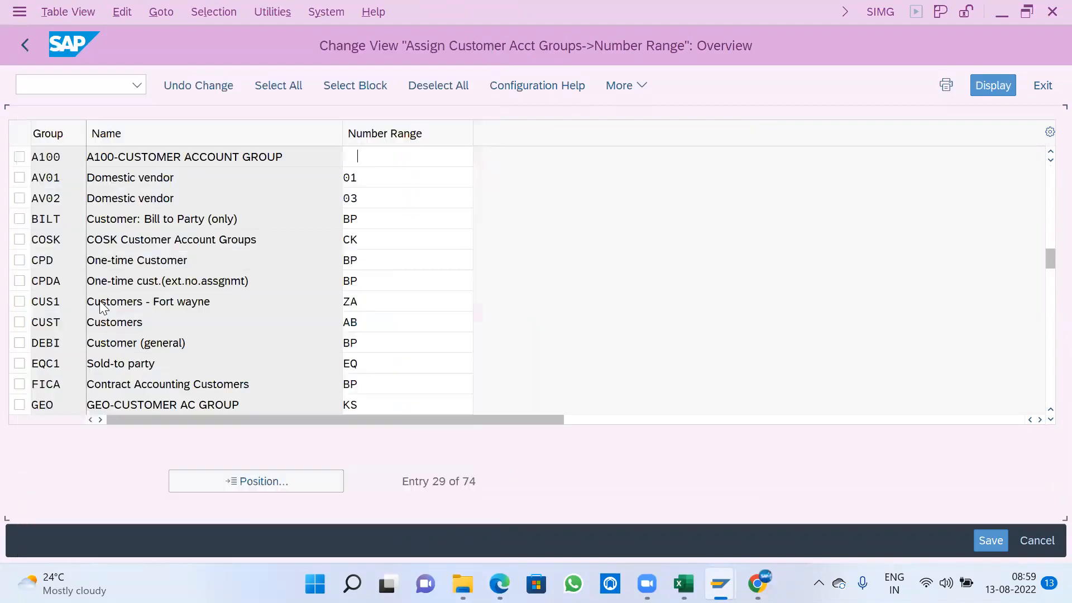
click(984, 541)
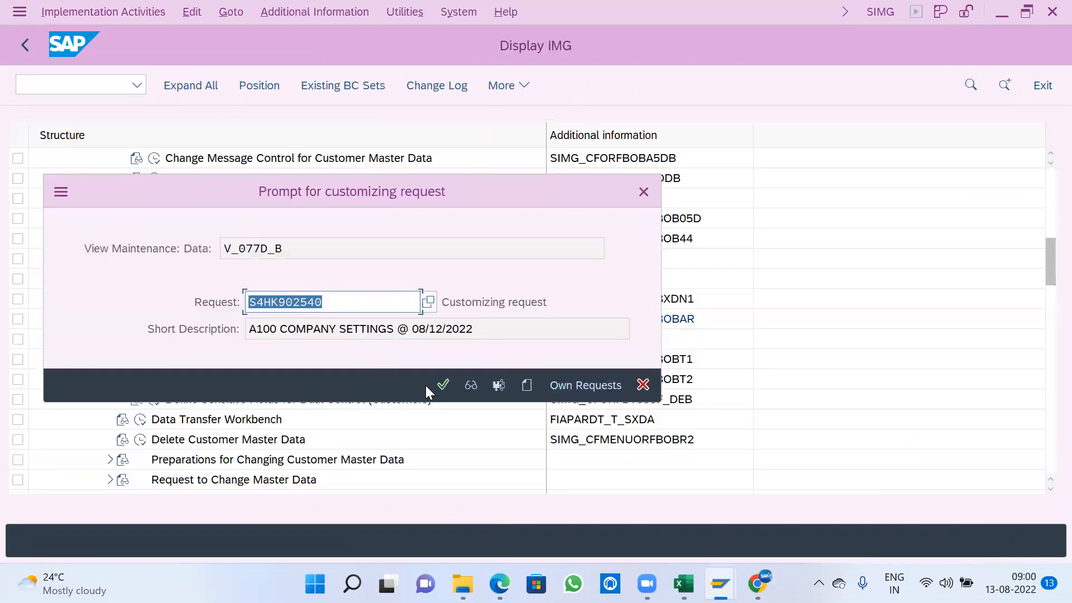
click(444, 385)
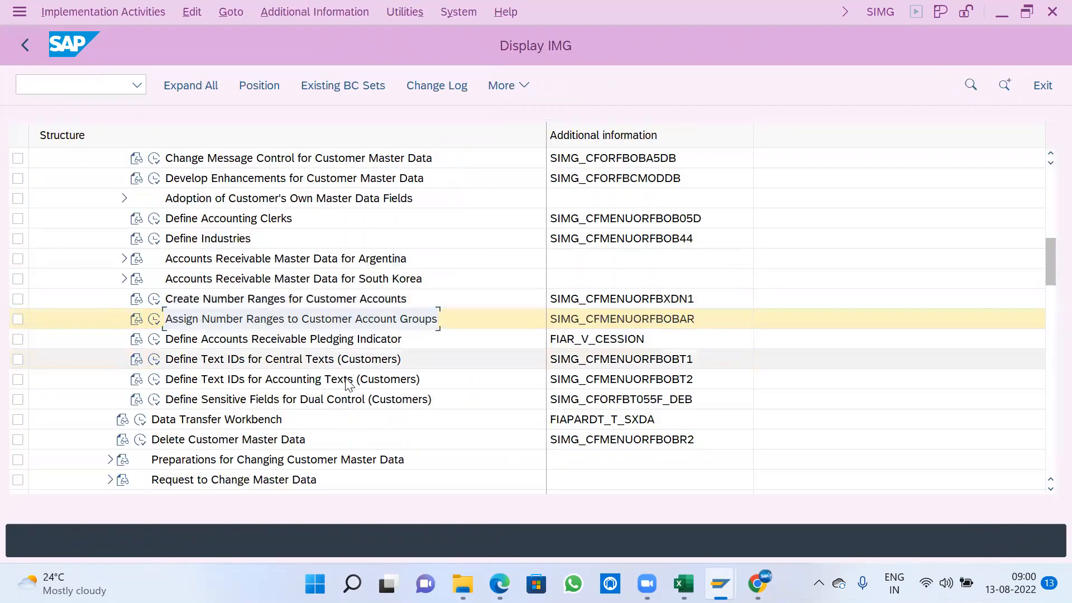
- Collapse the customer master data, Customer Accounts and Accounts Receivable and Accounts Payable branches of the IMG
scroll(336, 379, up, 1)
scroll(337, 379, up, 2)
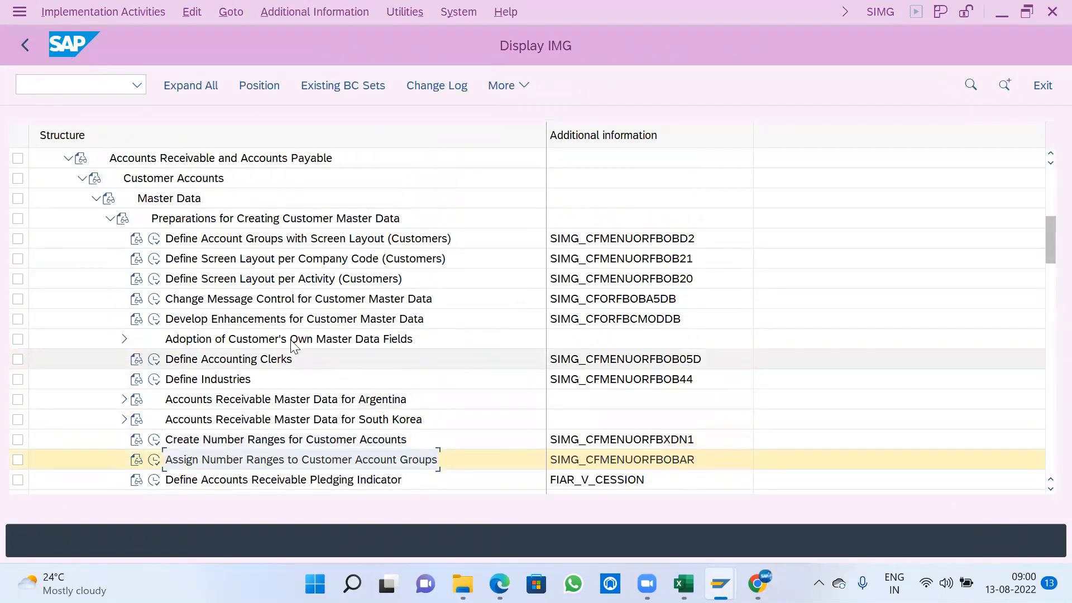
click(110, 218)
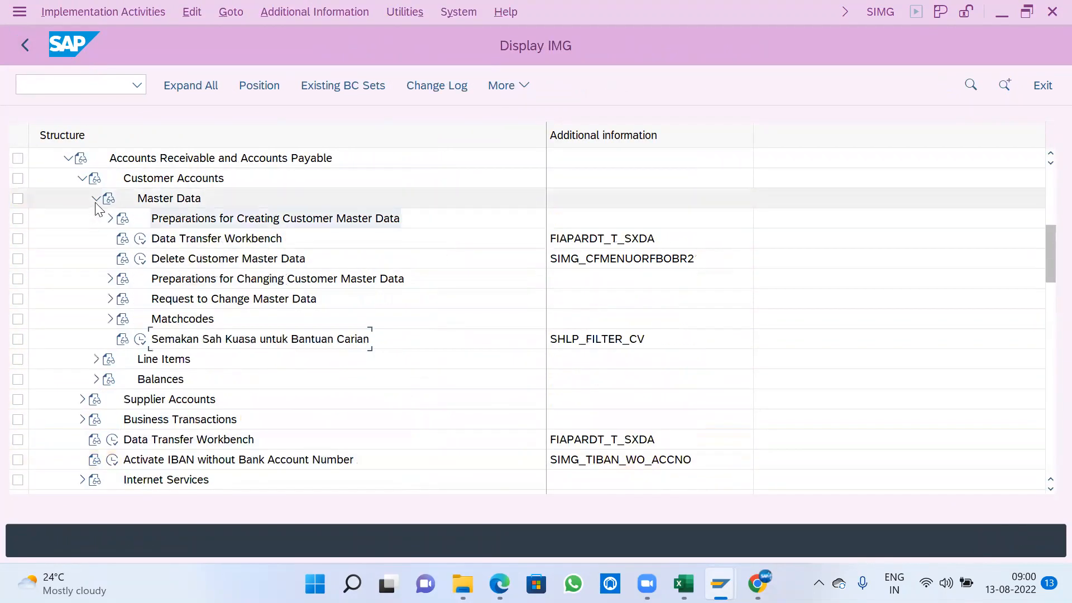
click(96, 198)
click(82, 178)
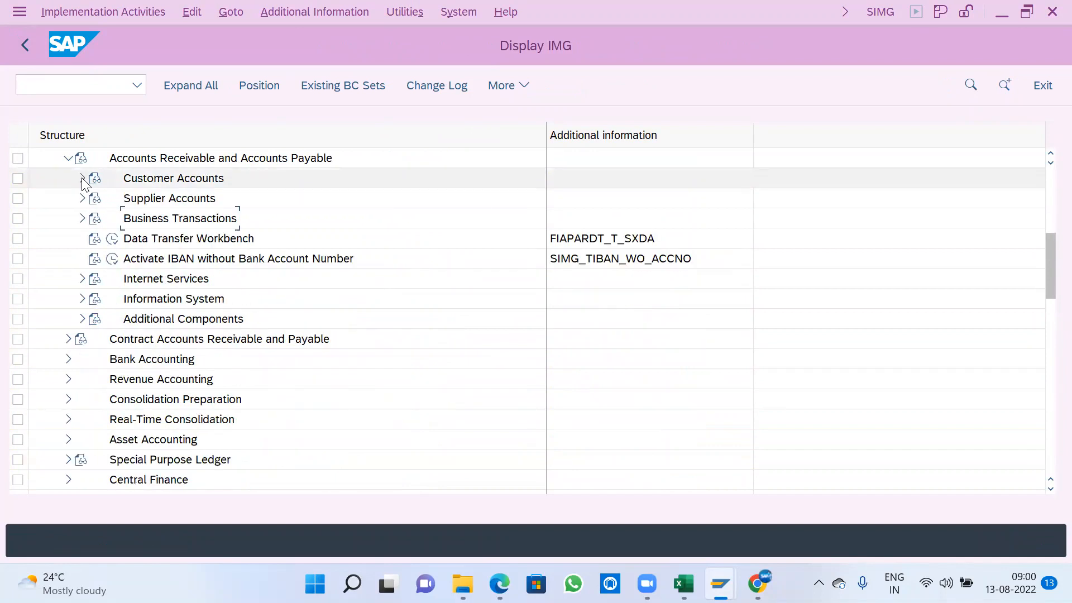
click(68, 158)
scroll(187, 324, up, 1)
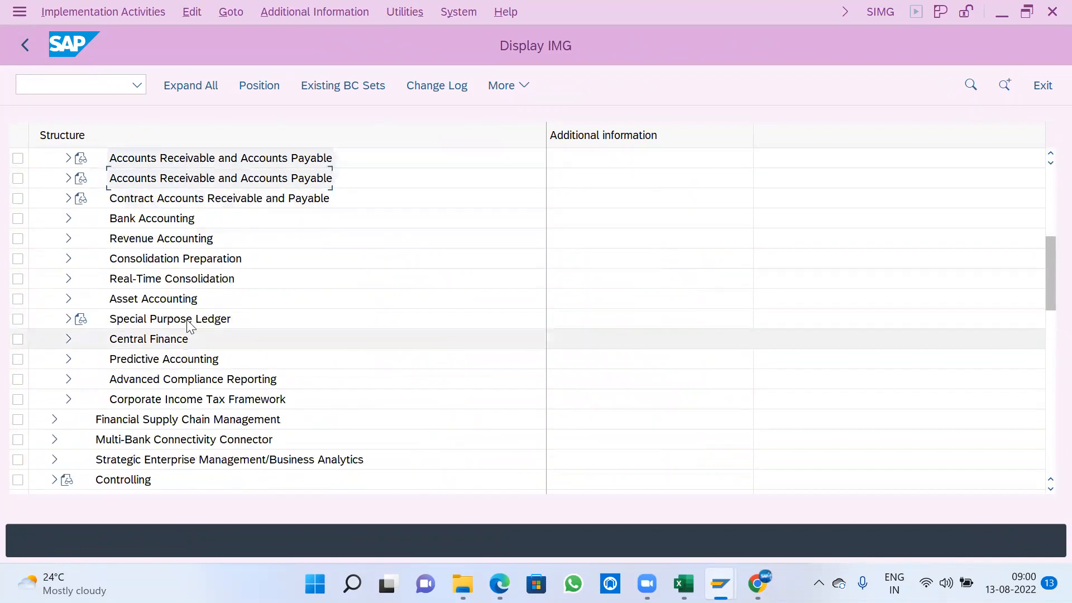
- Collapse the Financial Accounting branch of the IMG structure
scroll(189, 324, up, 4)
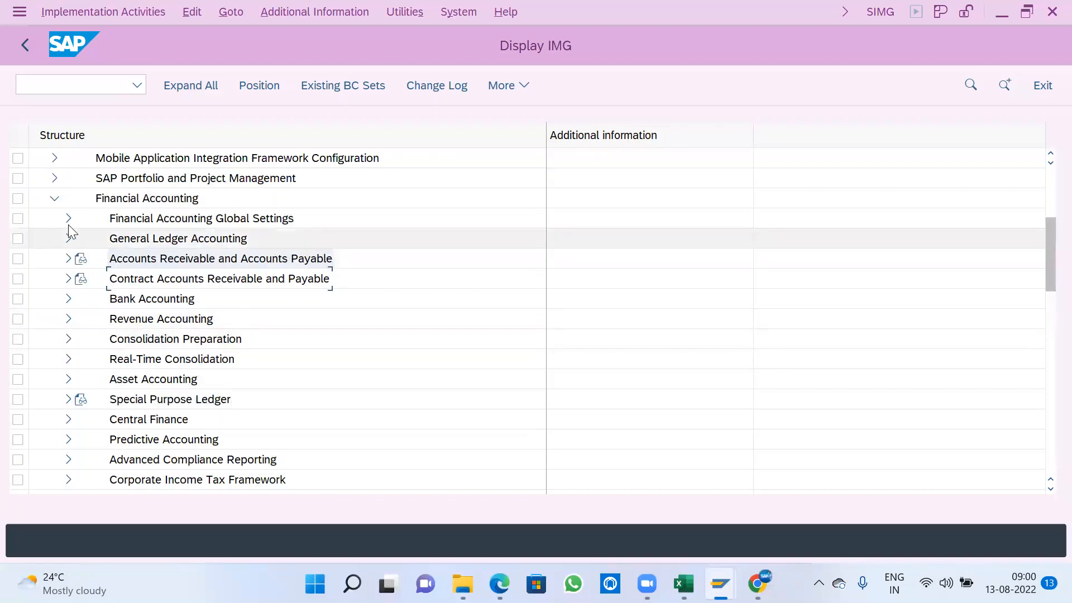
click(54, 198)
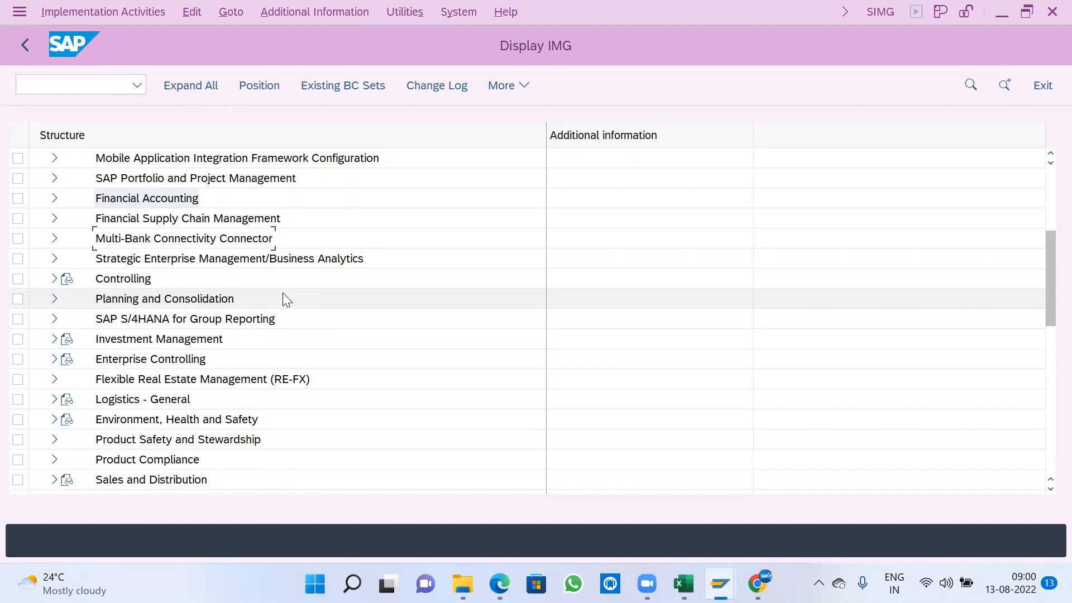
- Look through the main IMG branches, from Enterprise Structure and Controlling to the logistics and production areas, and select Flexible Real Estate Management (RE-FX)
scroll(240, 341, down, 1)
scroll(240, 340, up, 1)
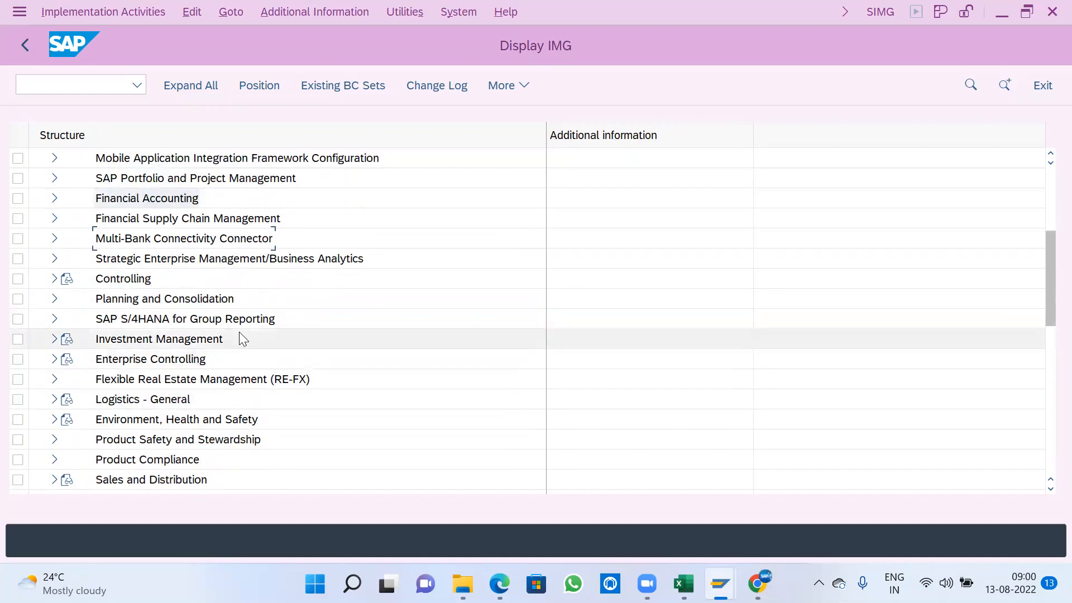
scroll(241, 339, down, 3)
scroll(244, 335, down, 2)
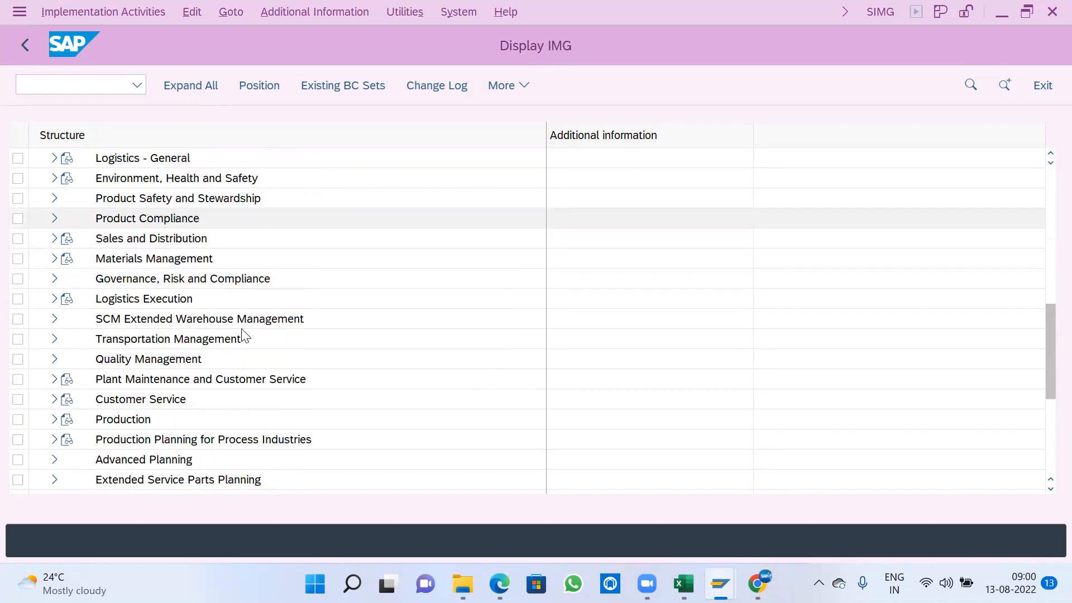
scroll(244, 337, up, 3)
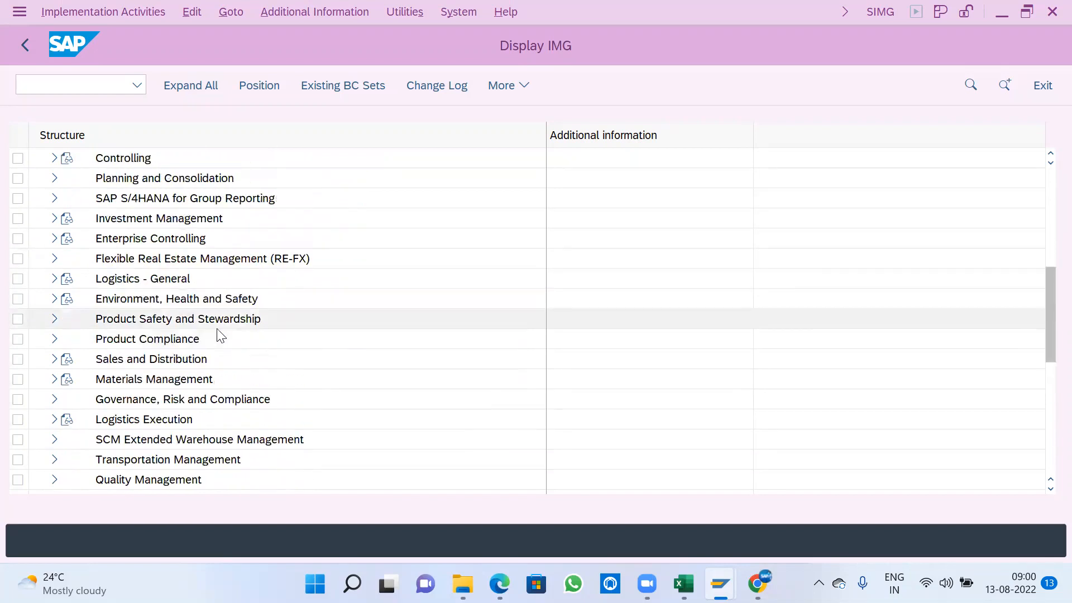
scroll(355, 369, up, 3)
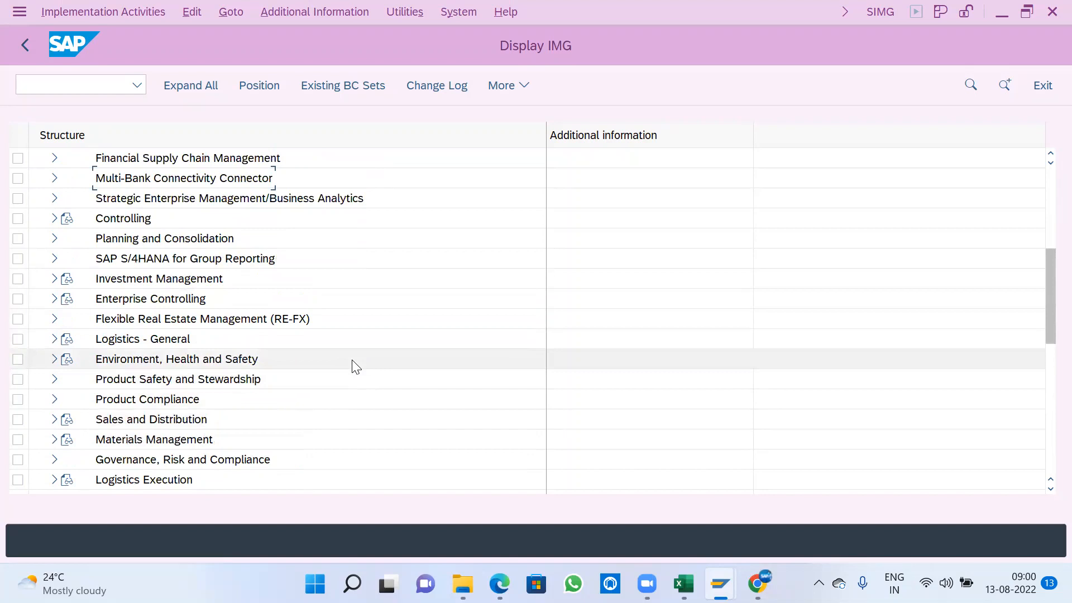
scroll(351, 365, up, 1)
scroll(355, 366, up, 1)
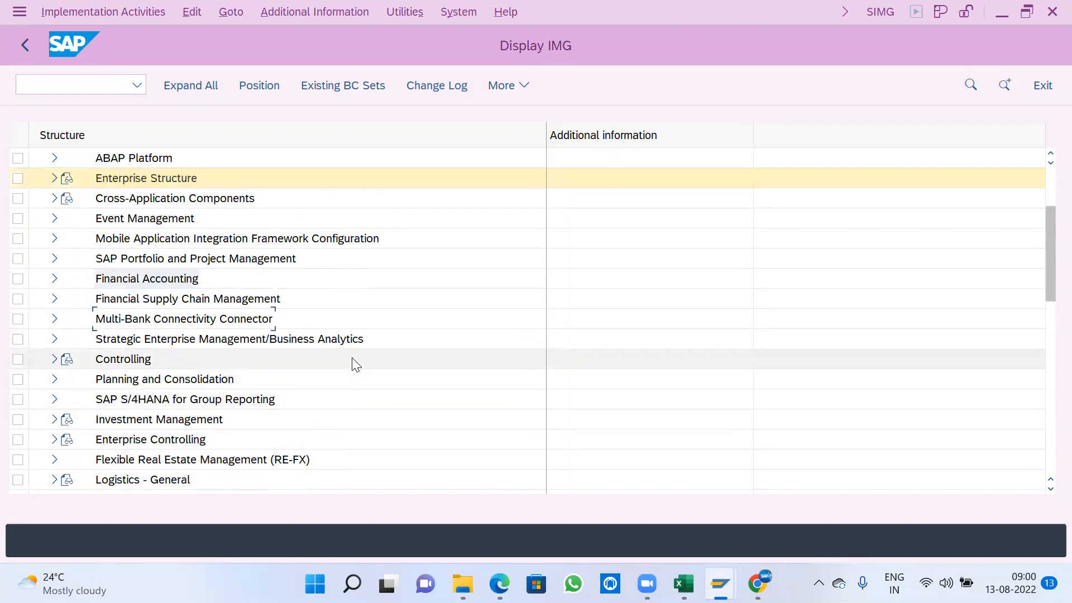
scroll(353, 362, down, 1)
scroll(353, 358, down, 2)
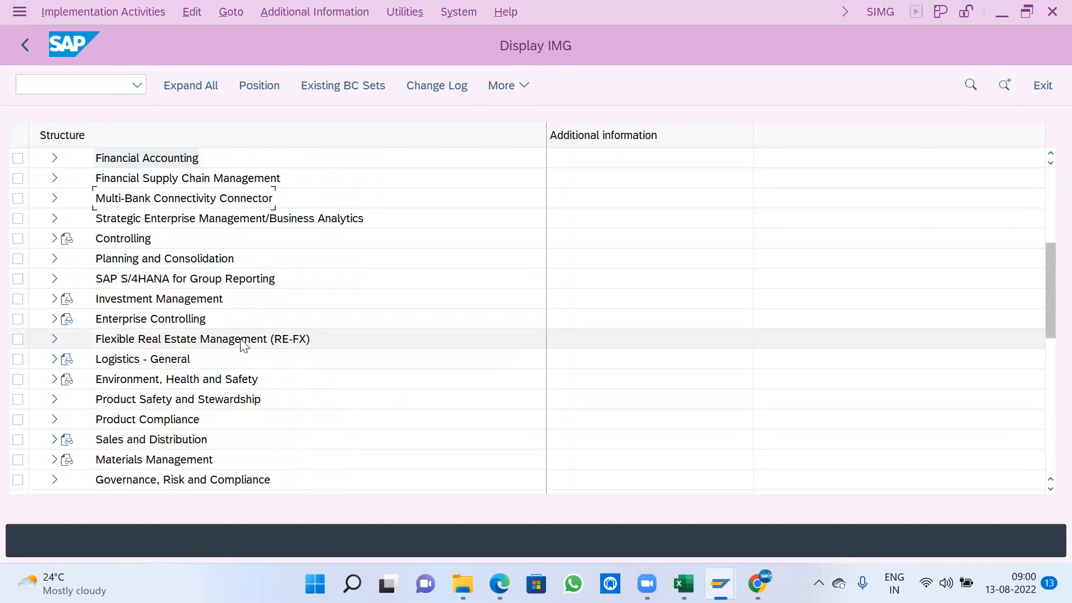
click(190, 341)
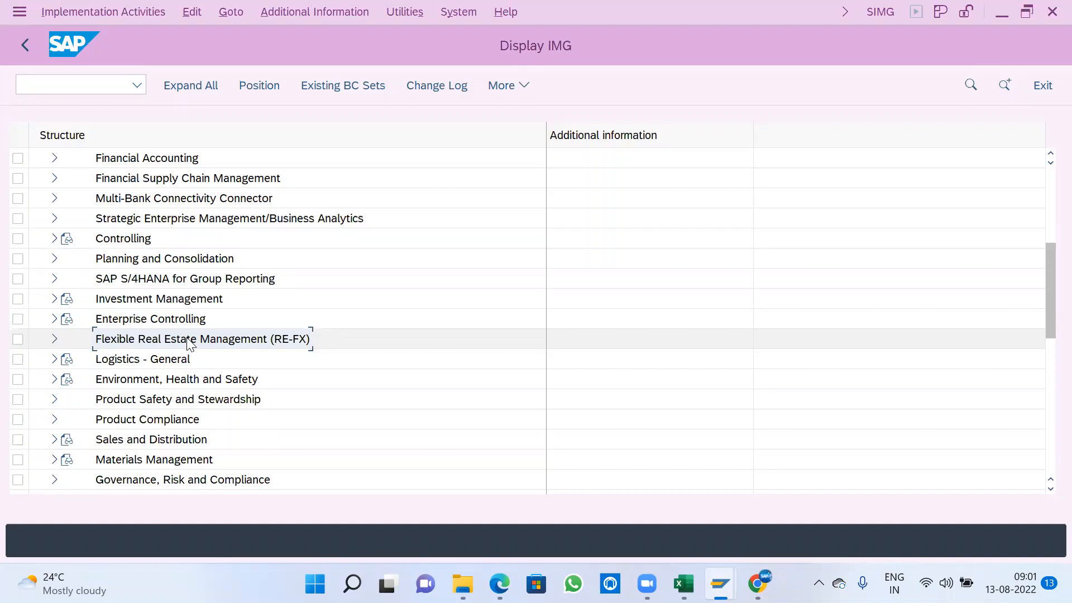
- Expand Flexible Real Estate Management (RE-FX) through Business Partner and General Settings for Business Partner to its Business Partner node
scroll(192, 335, down, 3)
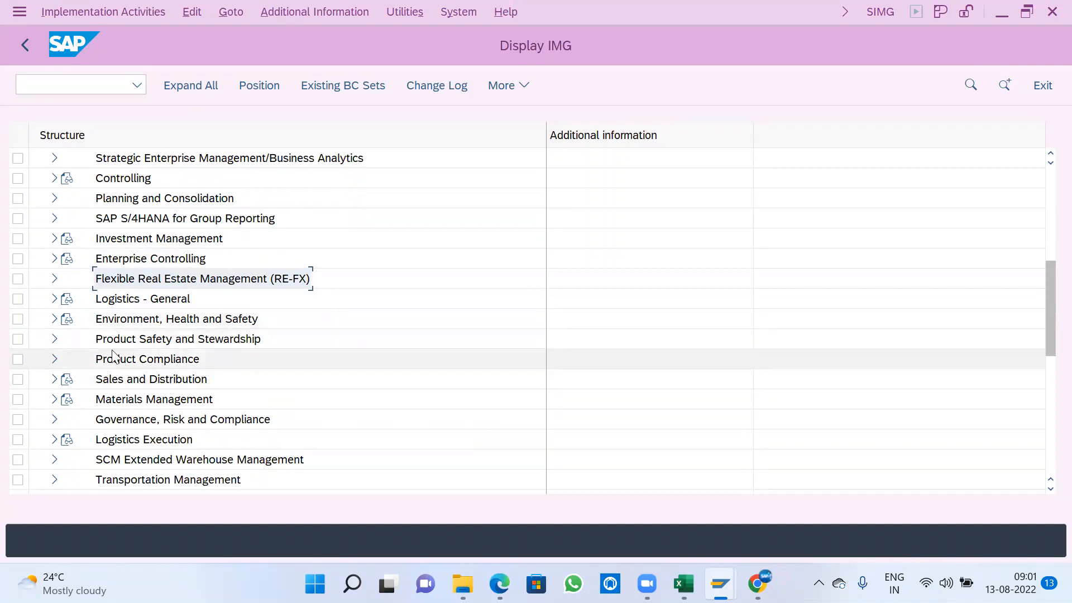
click(56, 278)
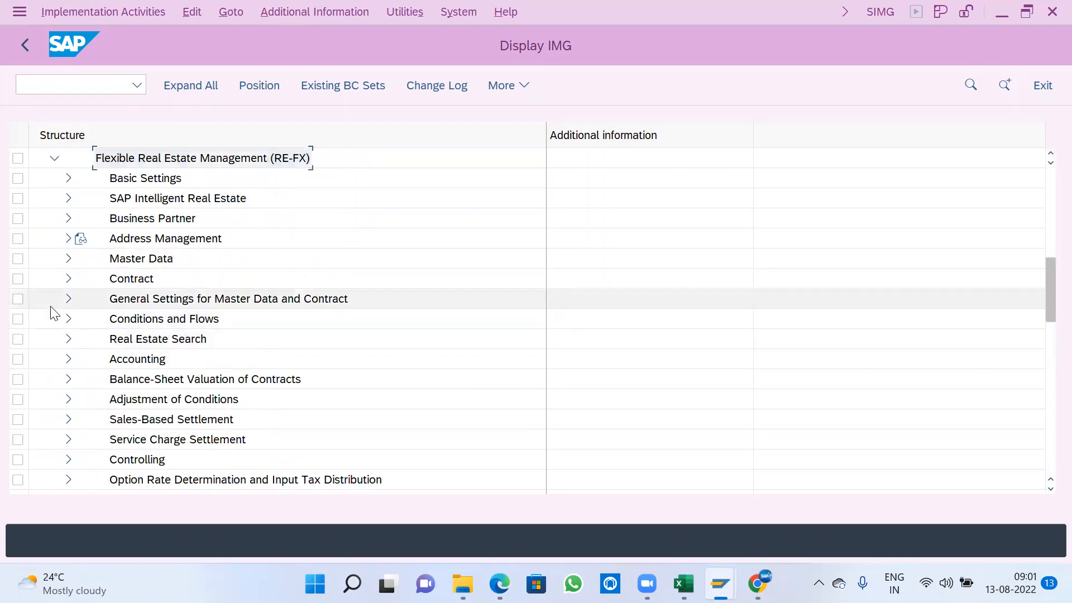
click(69, 219)
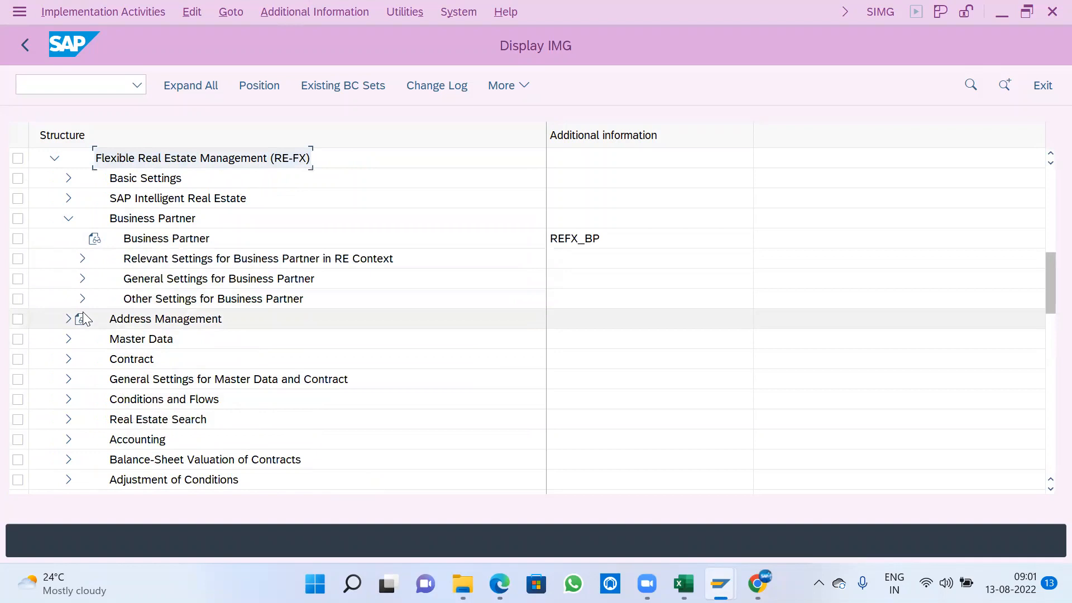
click(82, 278)
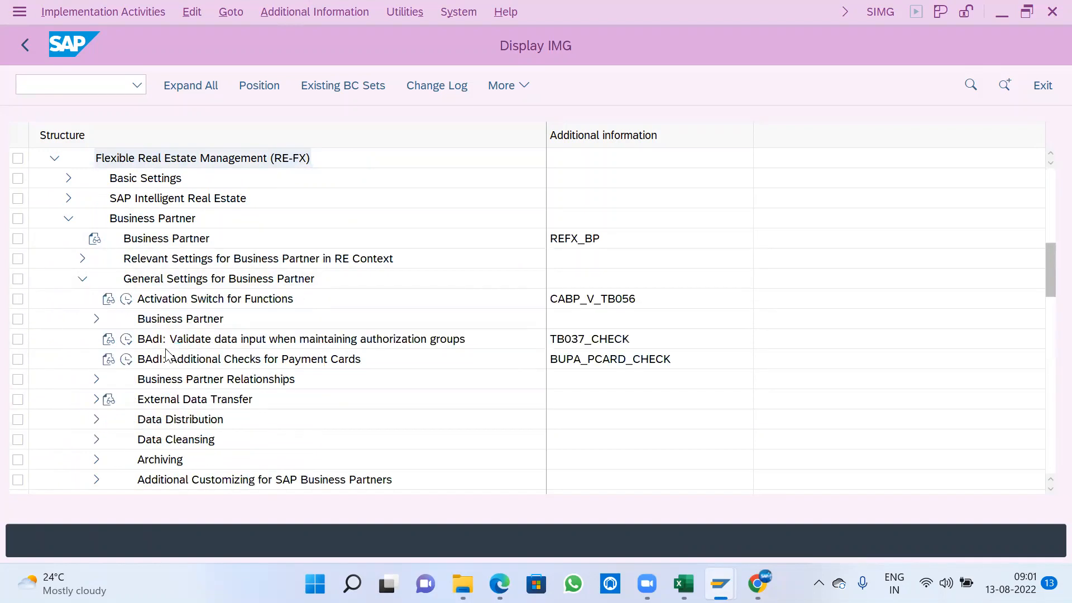
click(97, 320)
scroll(127, 374, down, 2)
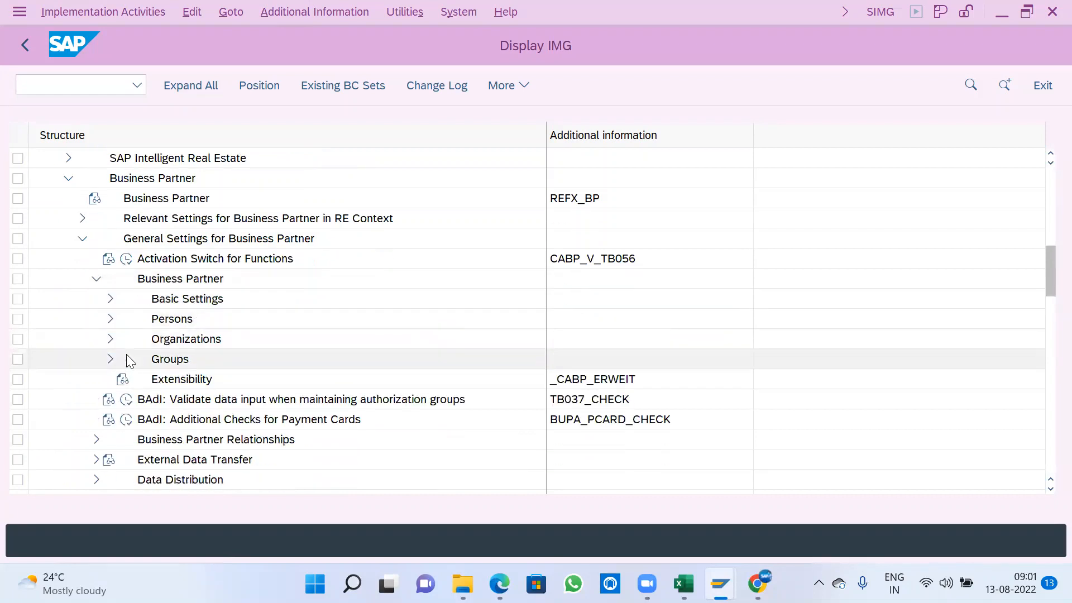
- Expand Basic Settings and Number Ranges and Groupings, and open the business partner number range intervals for editing
click(109, 298)
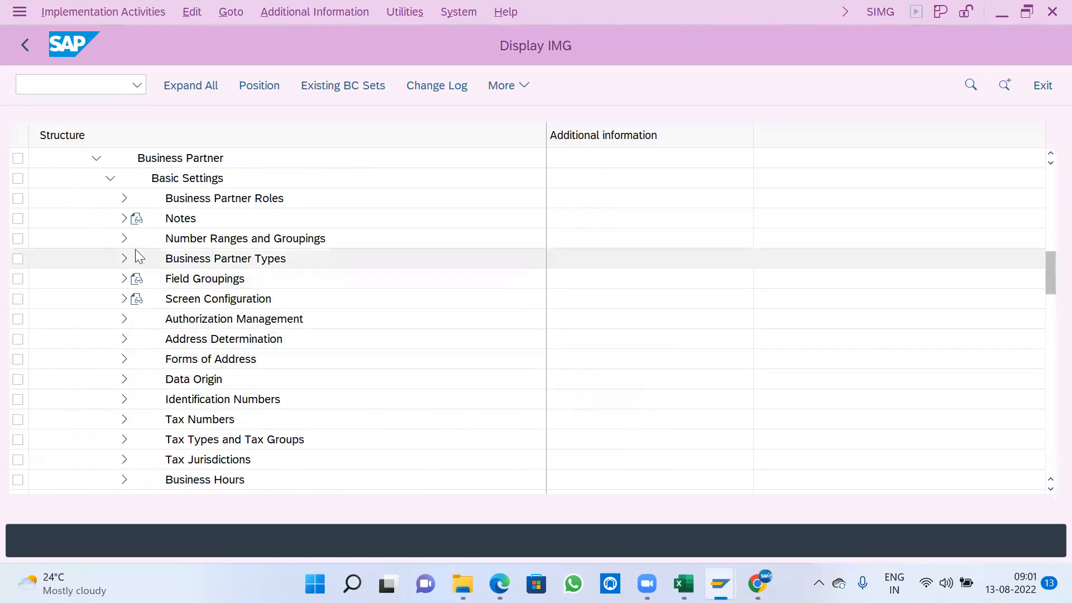
click(124, 238)
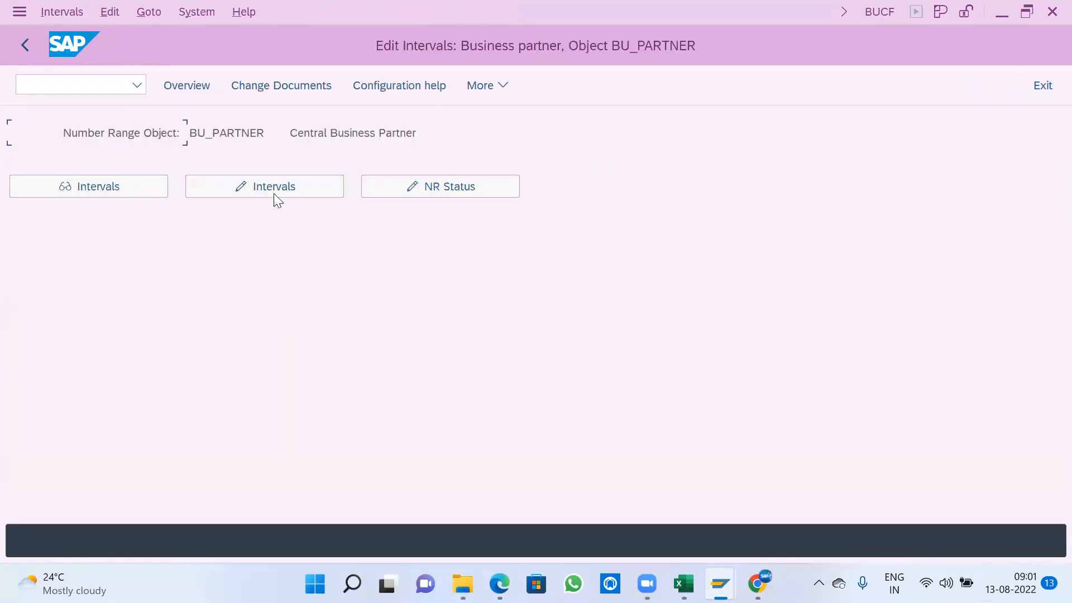
click(273, 193)
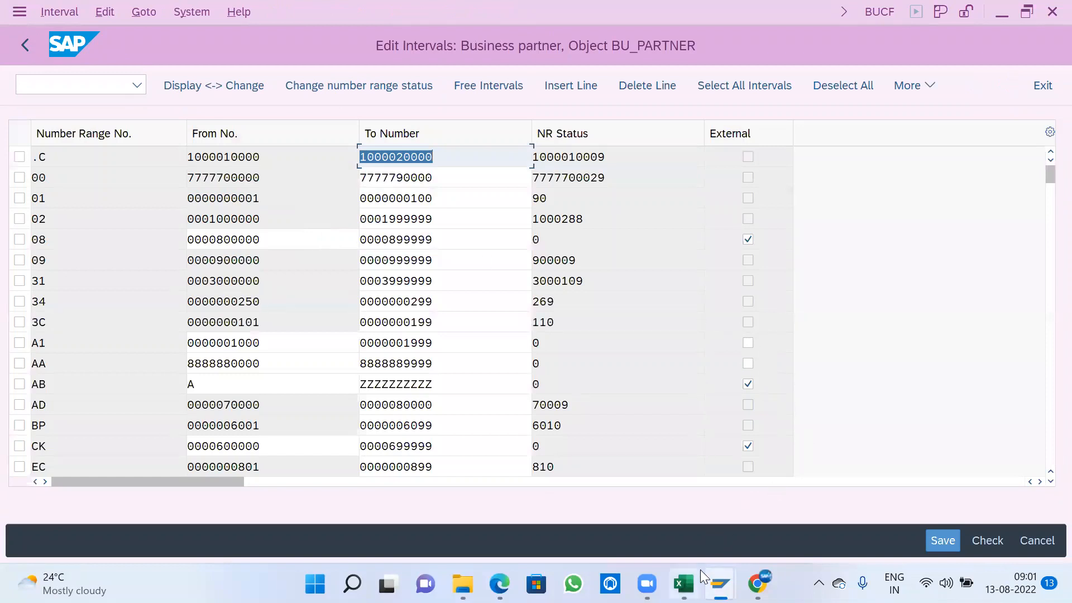
- Switch to the Points-3 workbook in Excel and compare the external number ranges noted for vendors (FK01) and customers (XD01)
click(684, 582)
drag(890, 228, 942, 225)
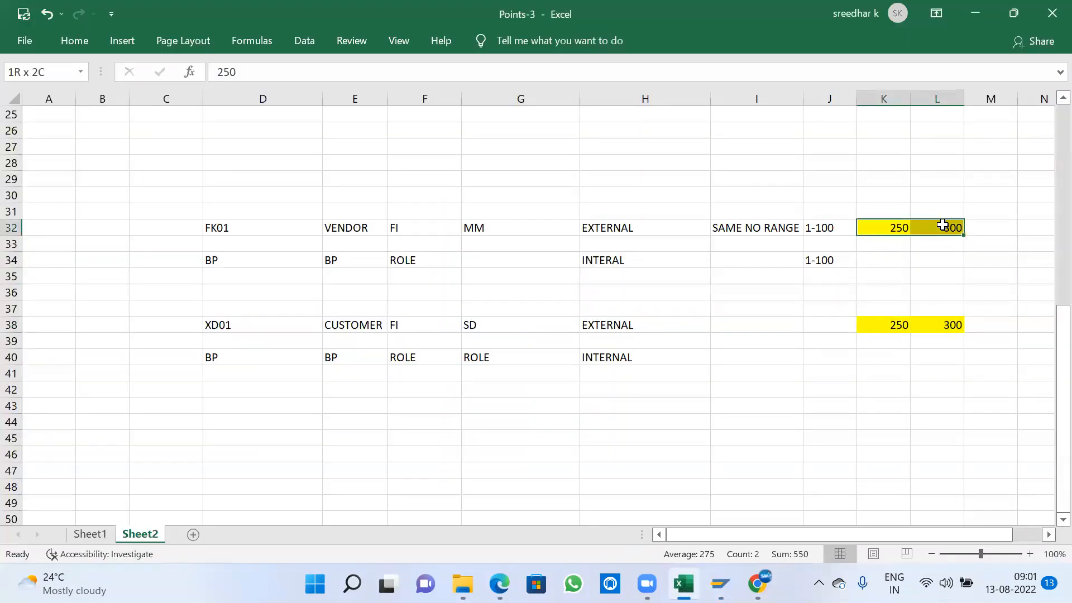
drag(894, 325, 933, 323)
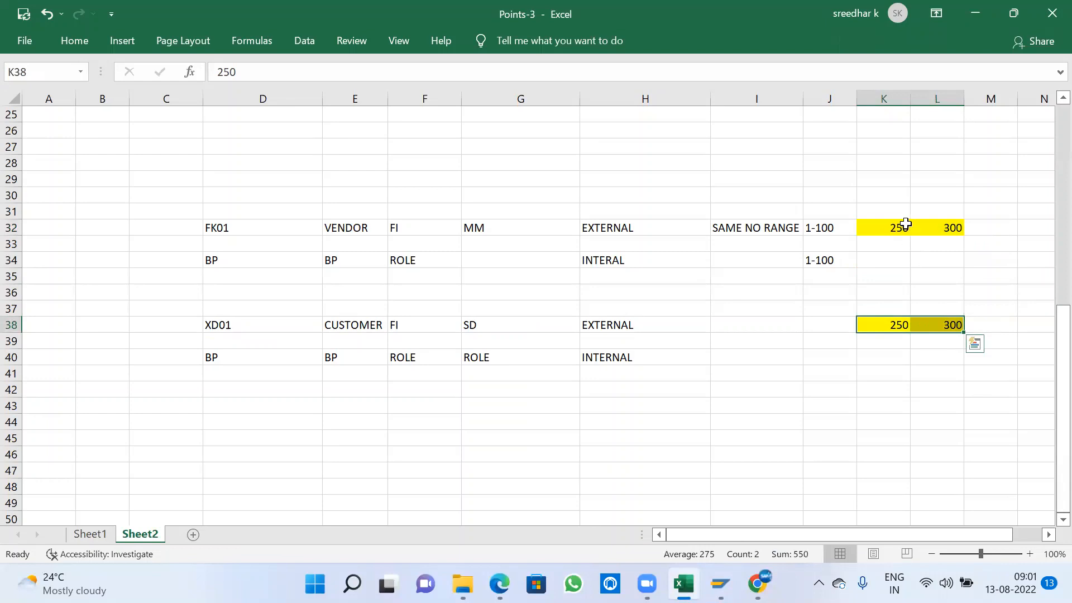
drag(897, 229, 933, 226)
drag(882, 325, 938, 325)
click(893, 227)
click(940, 227)
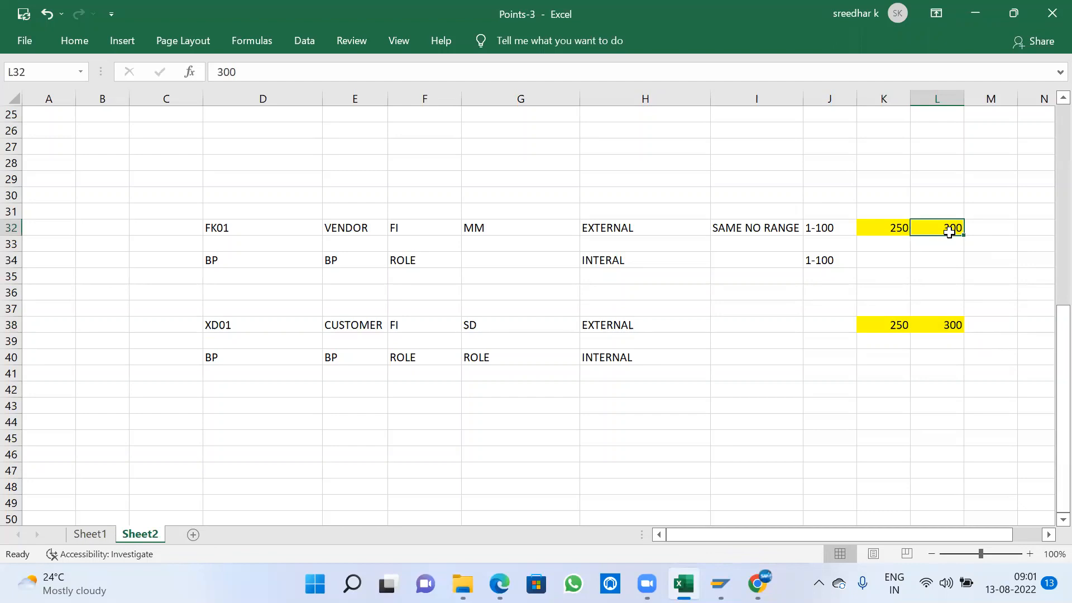
click(899, 229)
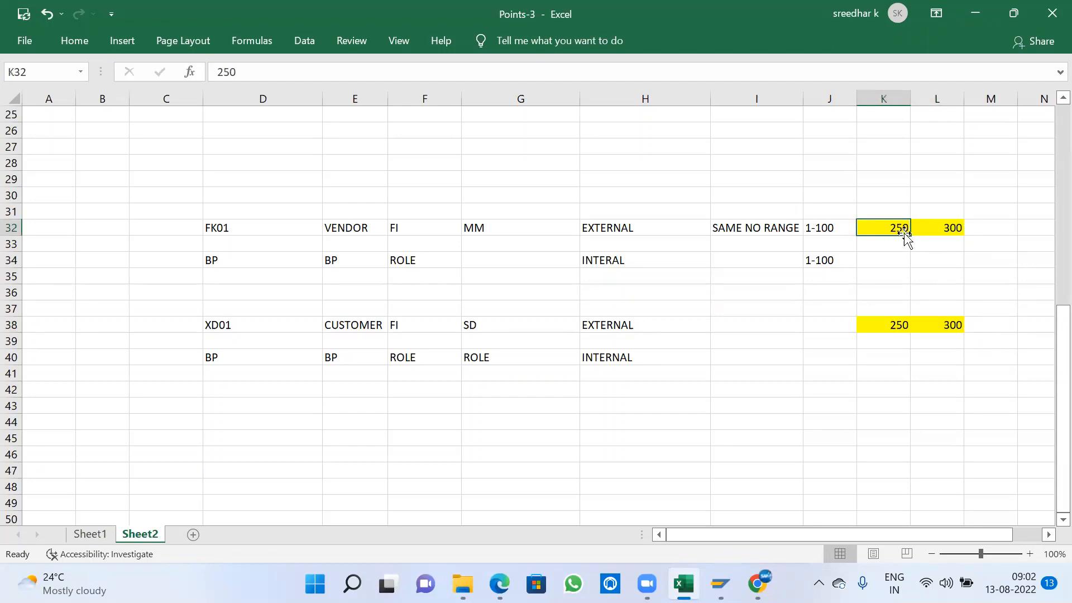
click(947, 229)
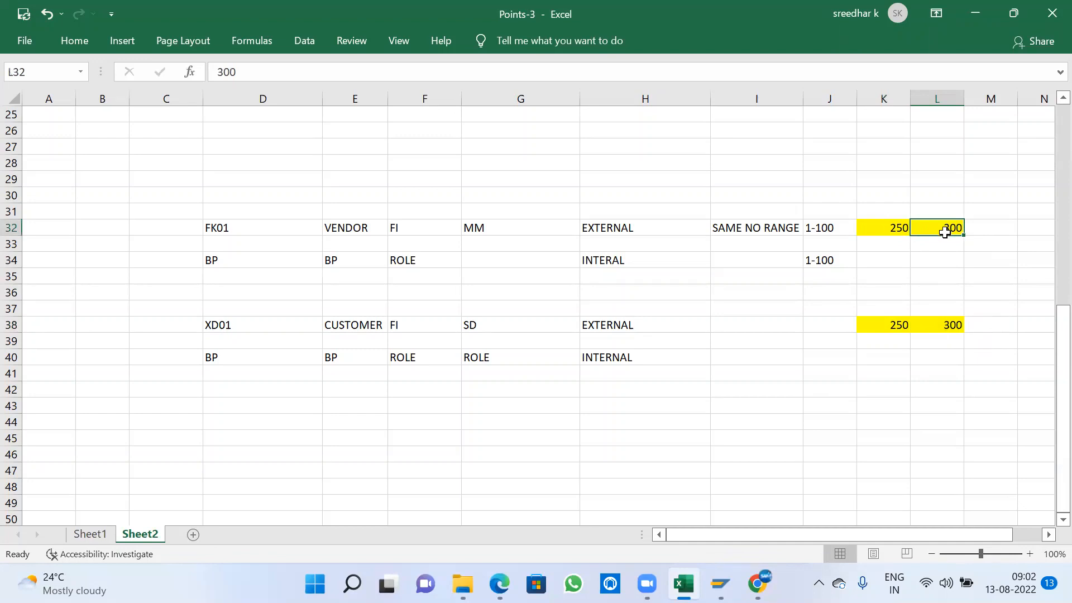
drag(889, 226, 927, 229)
mouse_move(890, 319)
mouse_down()
mouse_move(916, 318)
mouse_move(906, 329)
mouse_up()
- Switch back to SAP and try to enter business partner interval A1 from 250 to 399
key(alt+Tab)
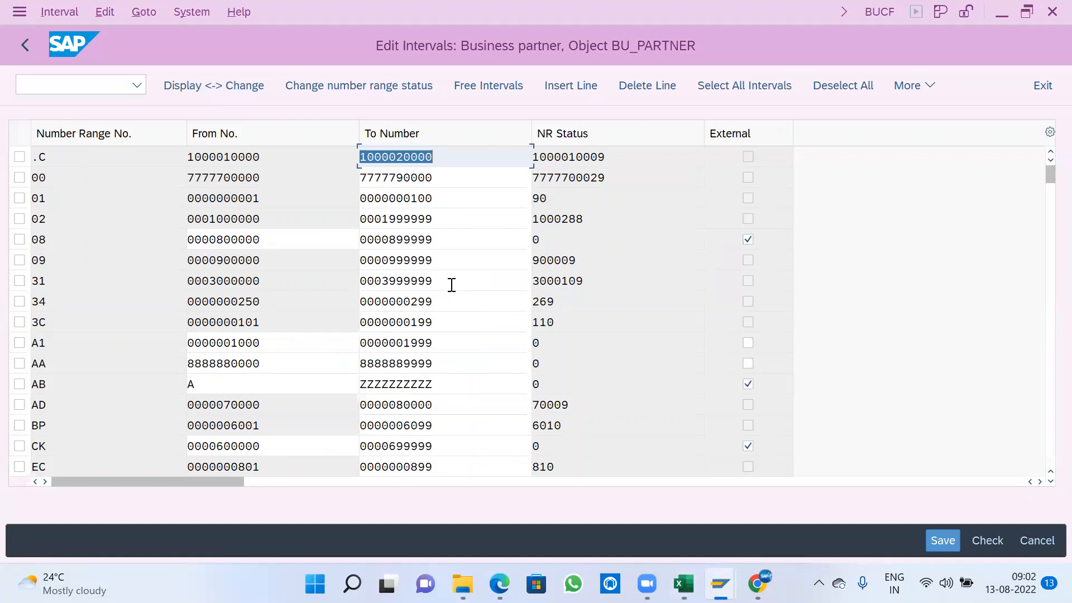
click(553, 85)
text(A1)
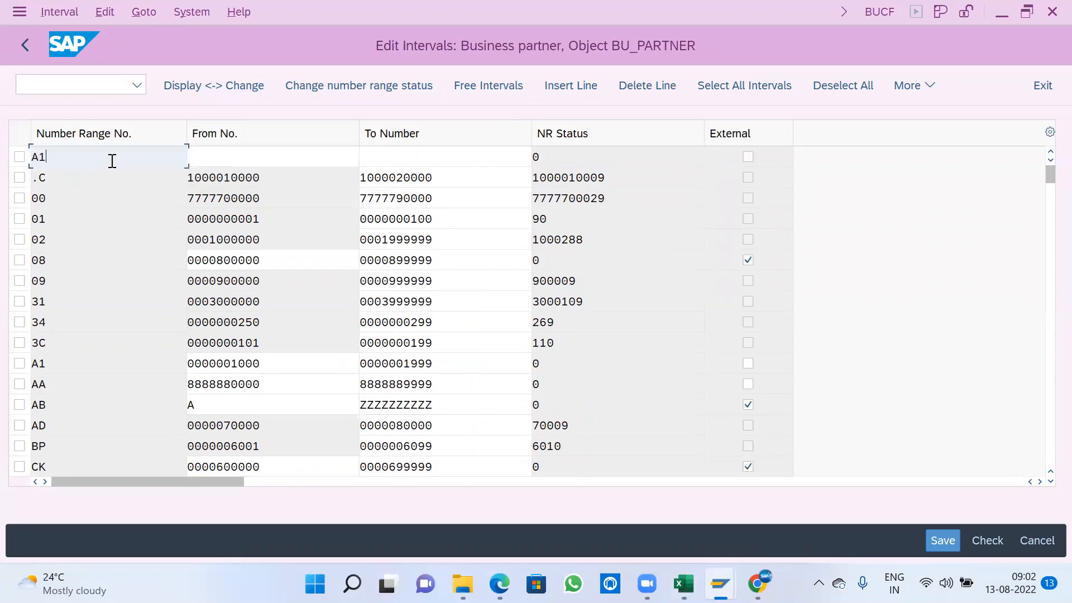
key(Tab)
text(2)
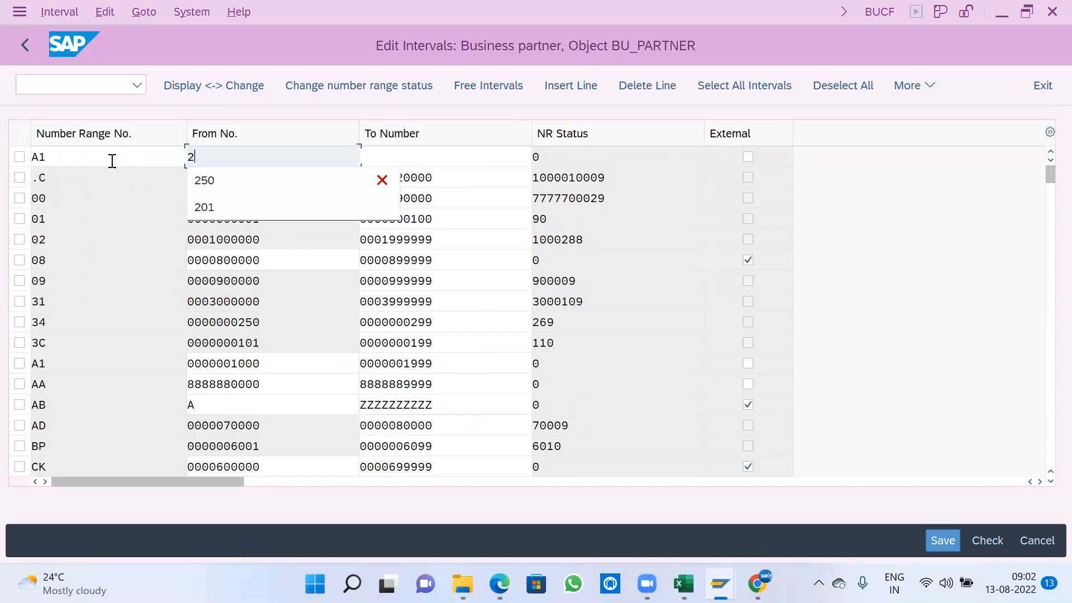
text(50)
key(Tab)
text(399)
key(Return)
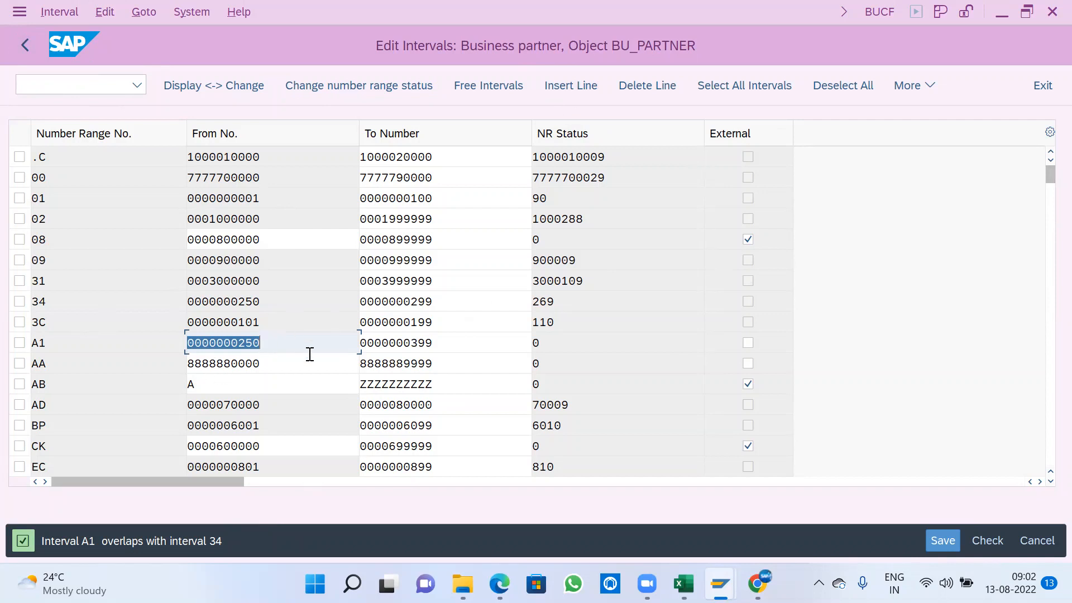
- Try to set interval A1 to run from 900 to 910
text(900)
key(Tab)
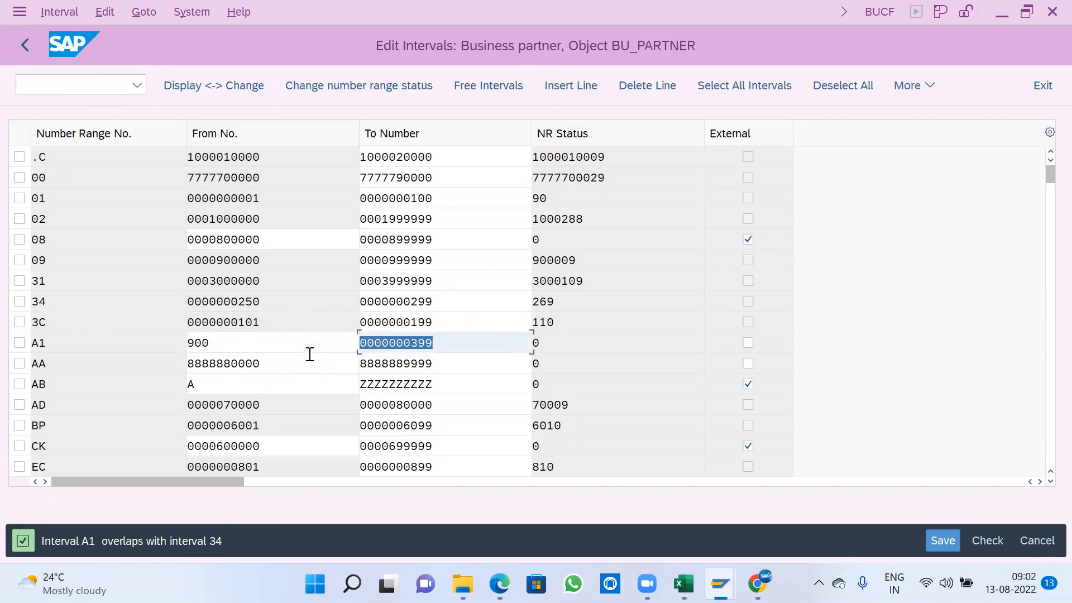
text(910)
key(Return)
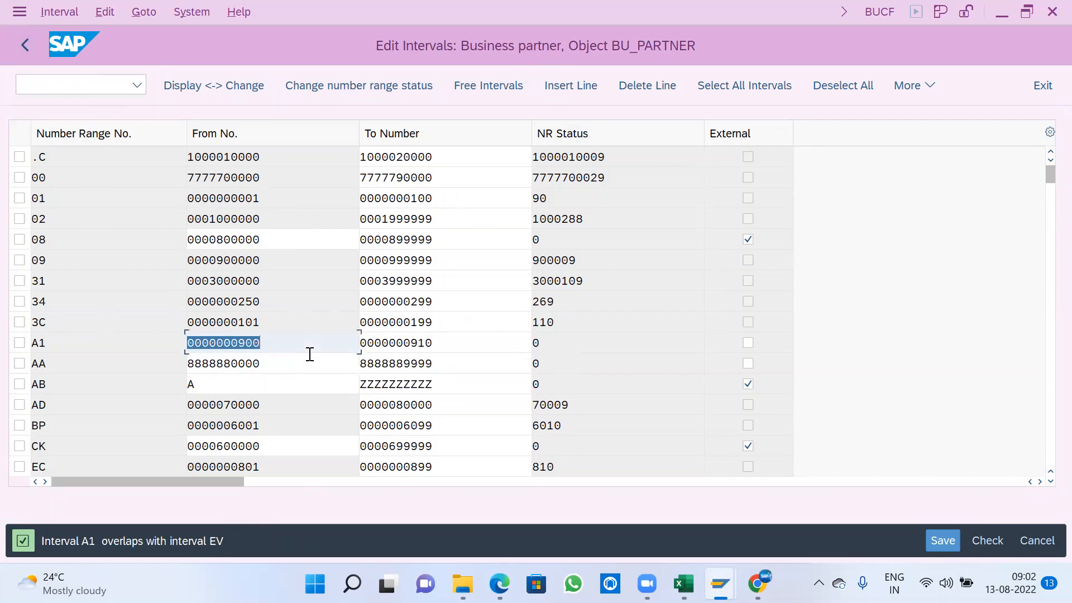
- Look through the existing business partner intervals and try 800 as the From number of interval A1
scroll(316, 383, down, 2)
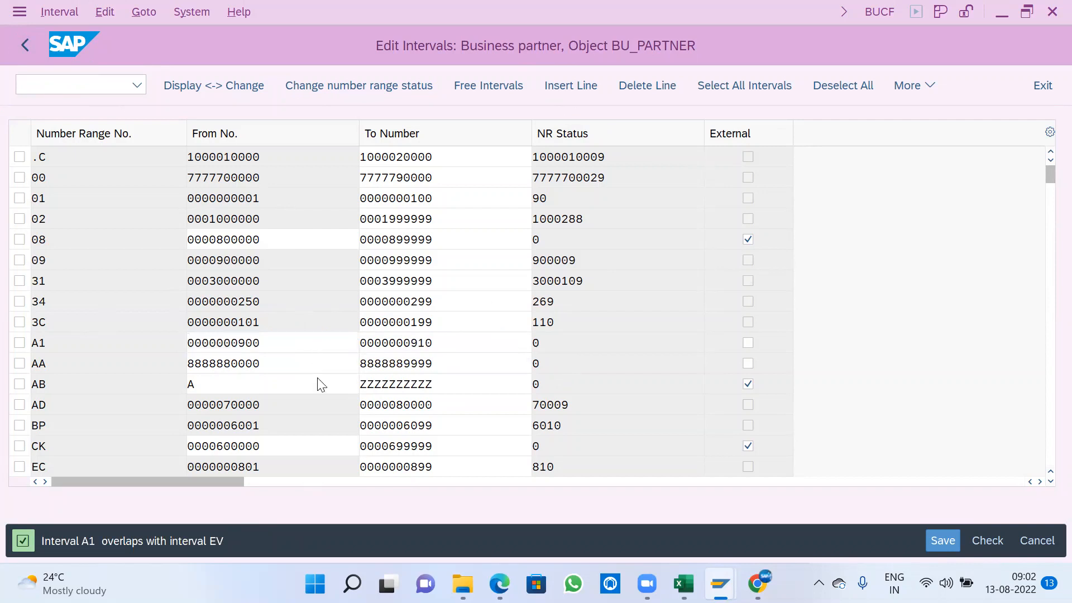
scroll(321, 396, down, 2)
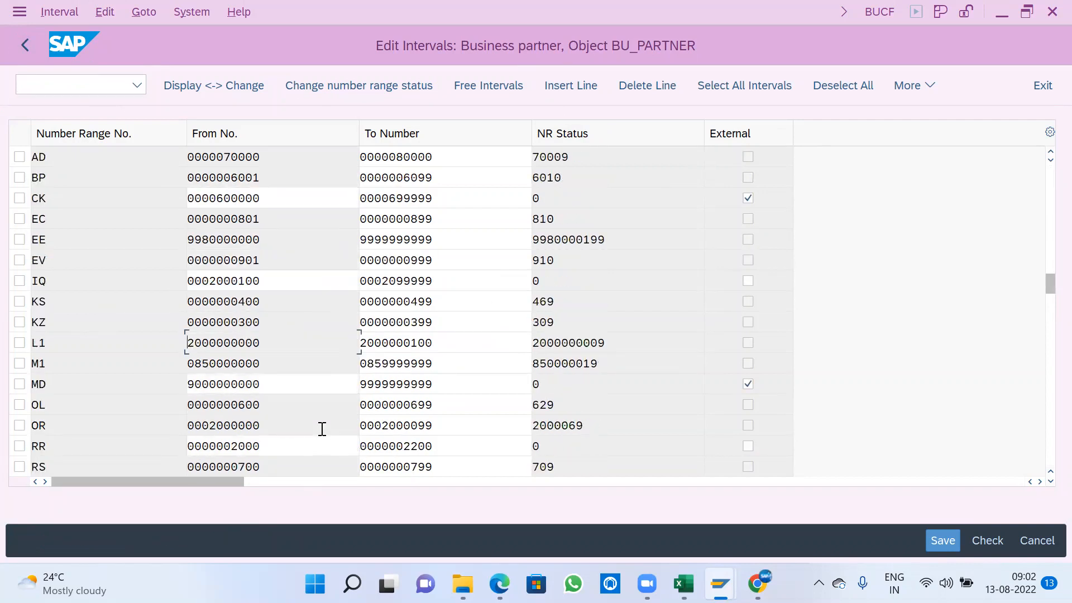
scroll(322, 429, down, 2)
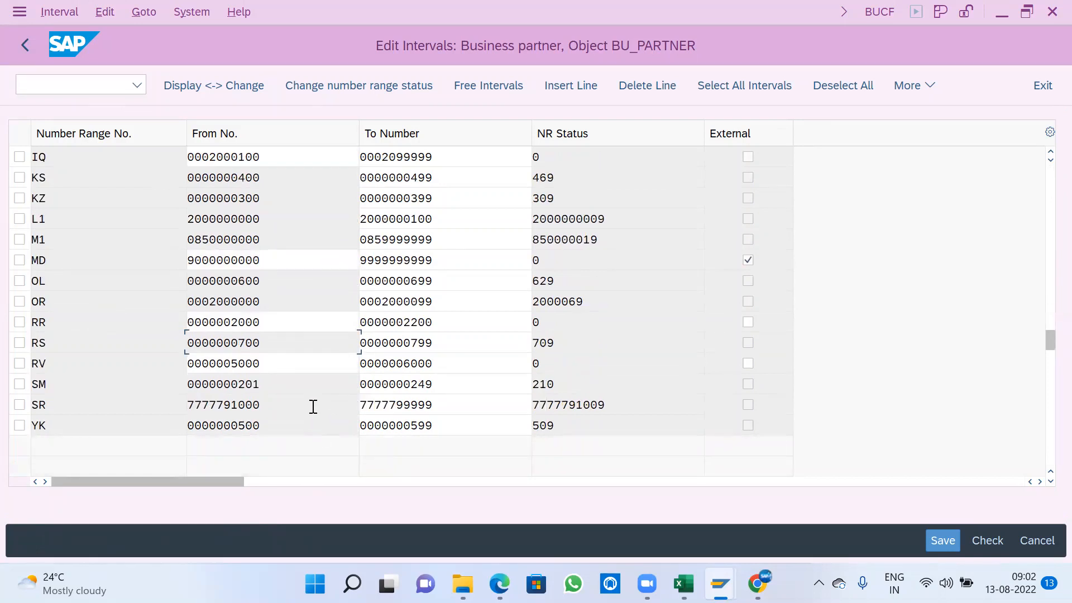
scroll(313, 407, up, 6)
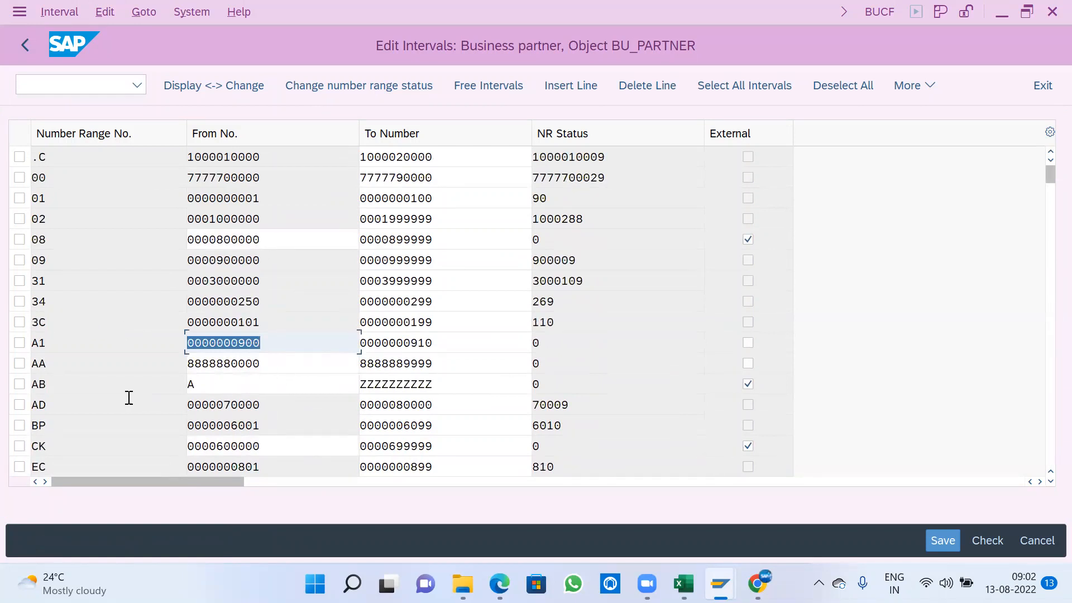
text(800)
key(Return)
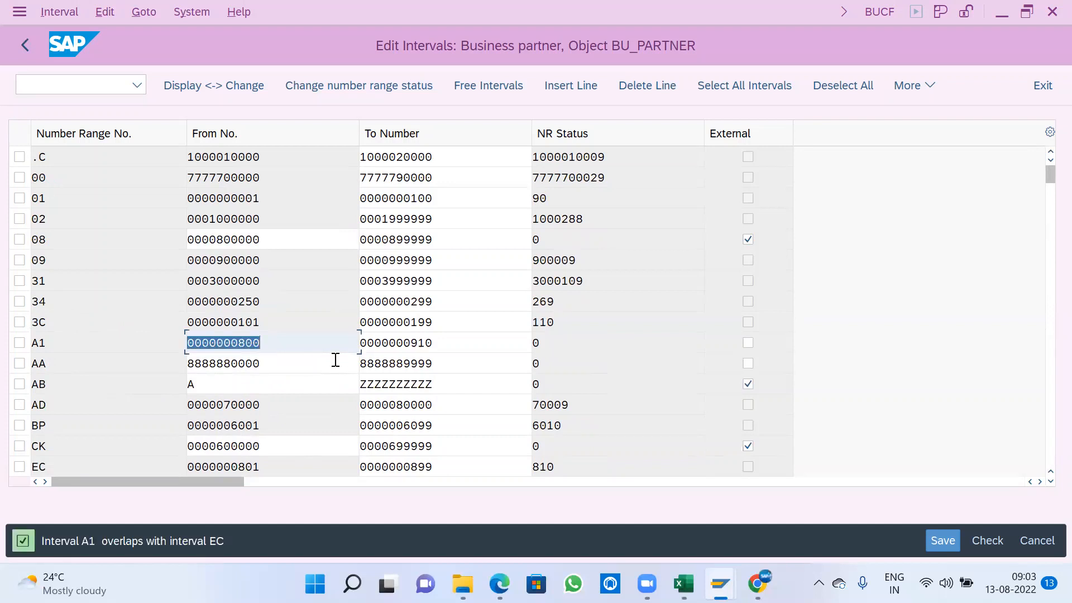
- Try to set interval A1 to run from 200 to 249
key(Delete)
key(Tab)
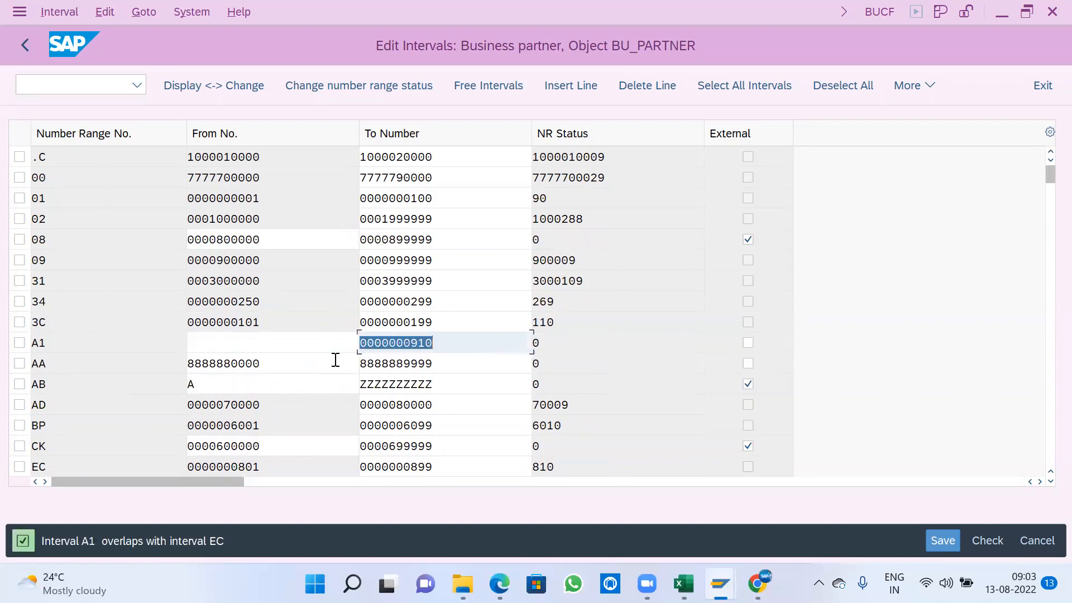
key(shift+Tab)
text(200)
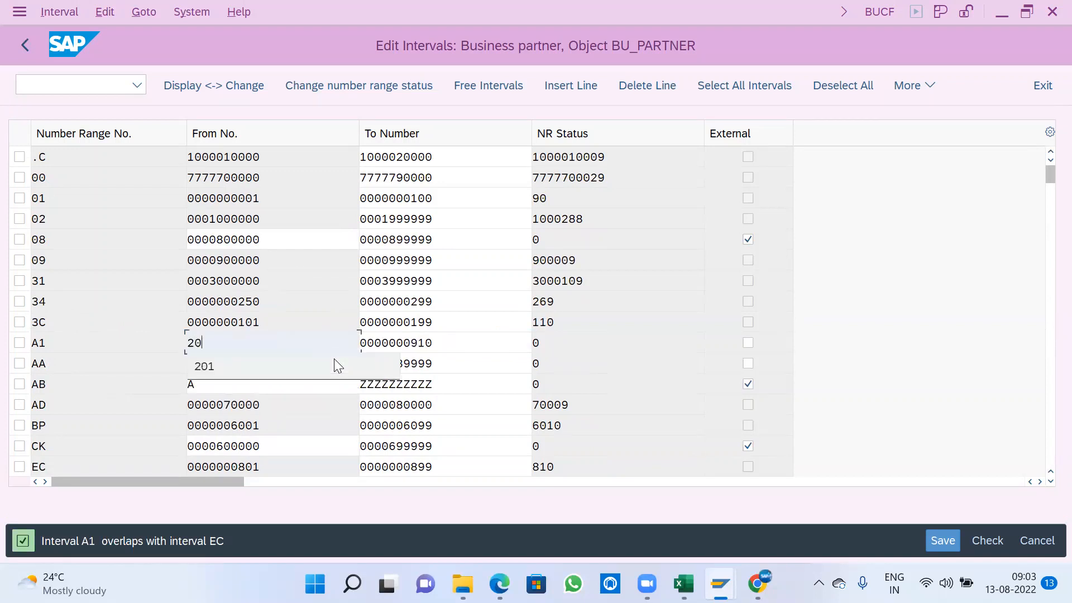
key(Tab)
text(2)
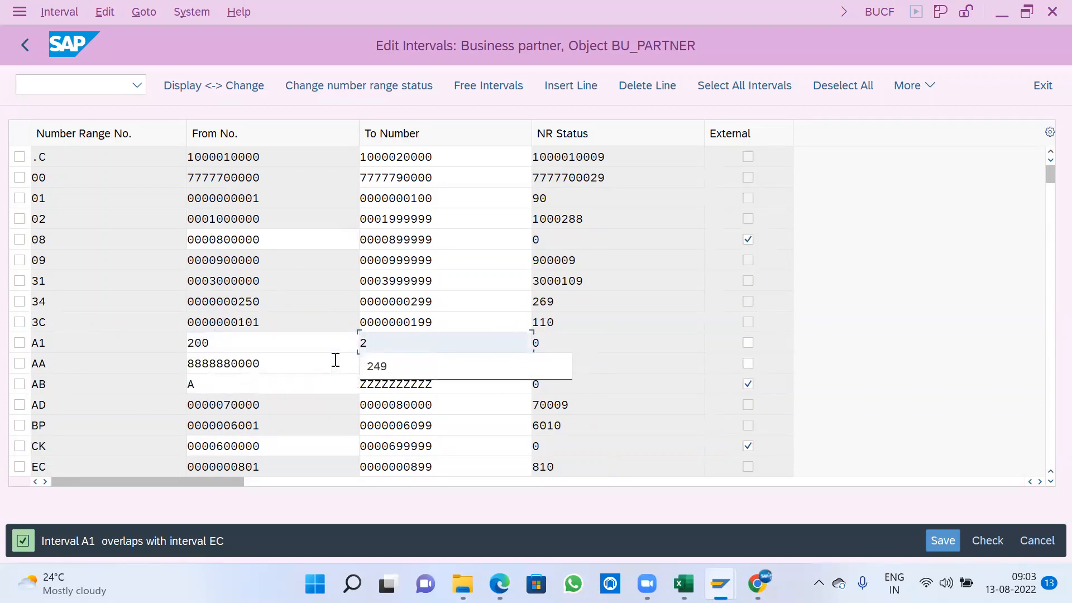
text(49)
key(Return)
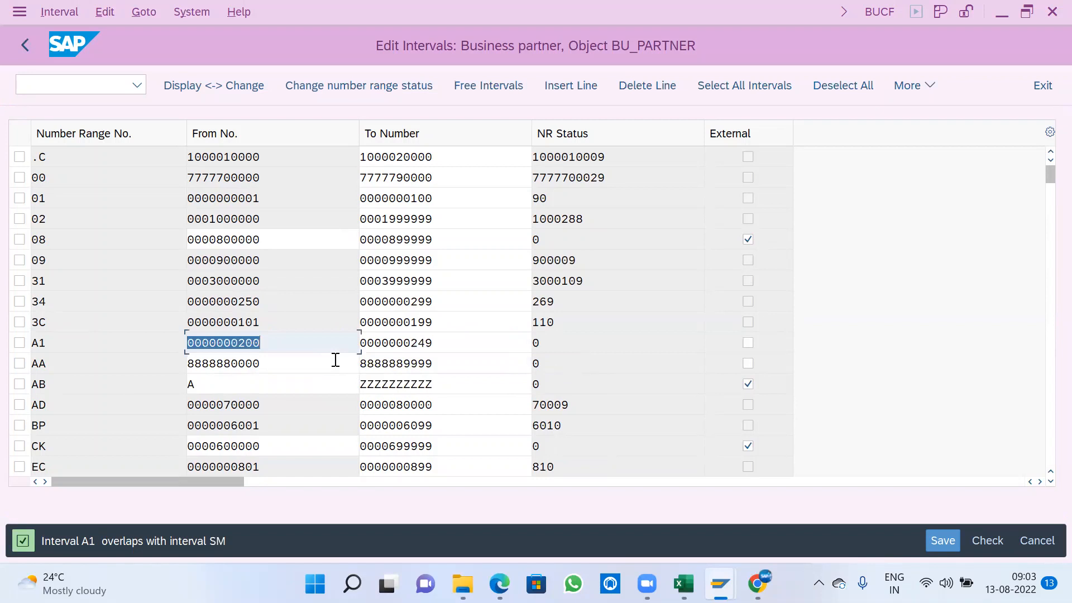
- Try to set the To number of interval A1 to 300
key(alt+Tab)
key(alt+Tab)
key(Tab)
text(300)
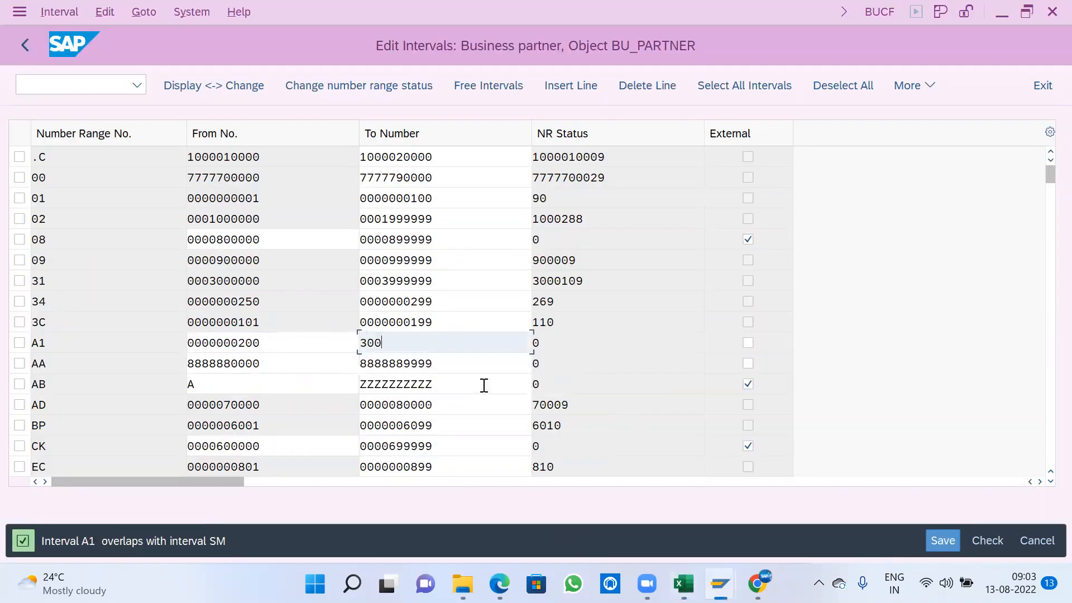
key(Return)
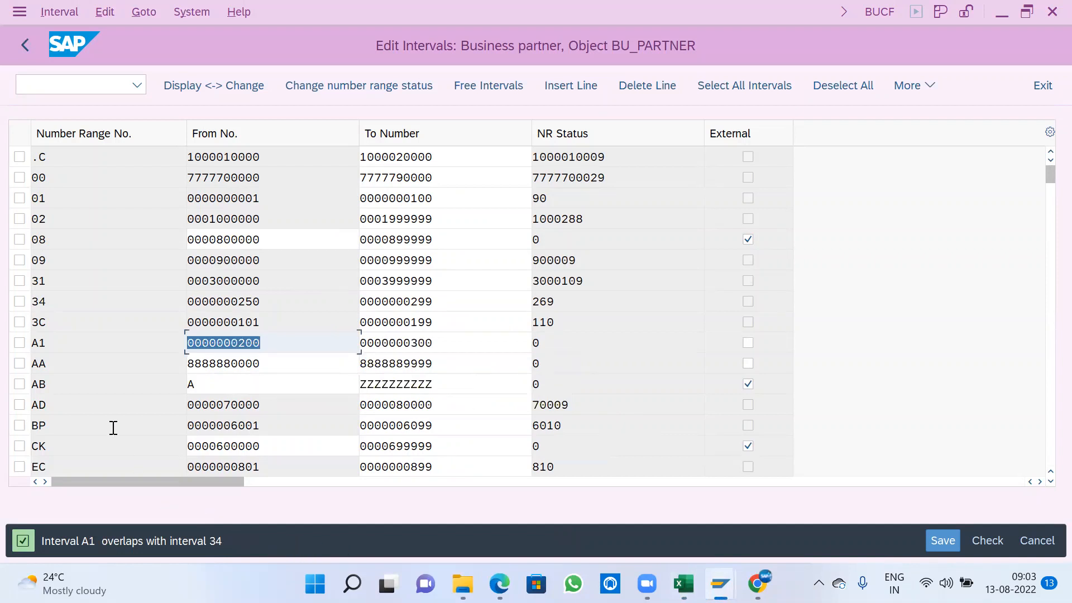
- Select interval 34, leave the interval editing without saving the changes, and return to the IMG
click(20, 301)
drag(445, 305, 169, 297)
click(621, 305)
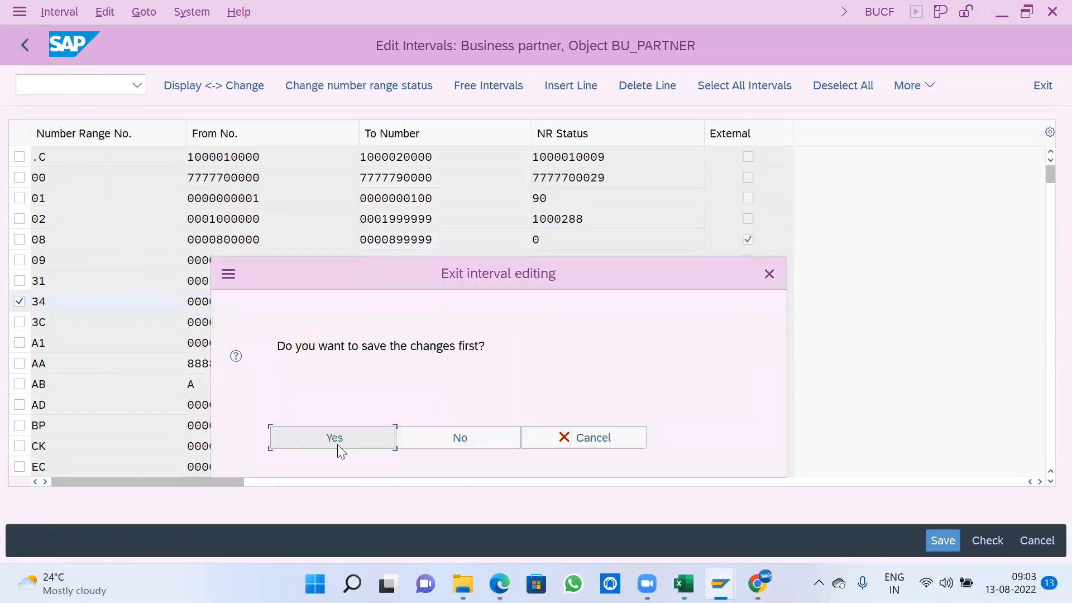
click(446, 437)
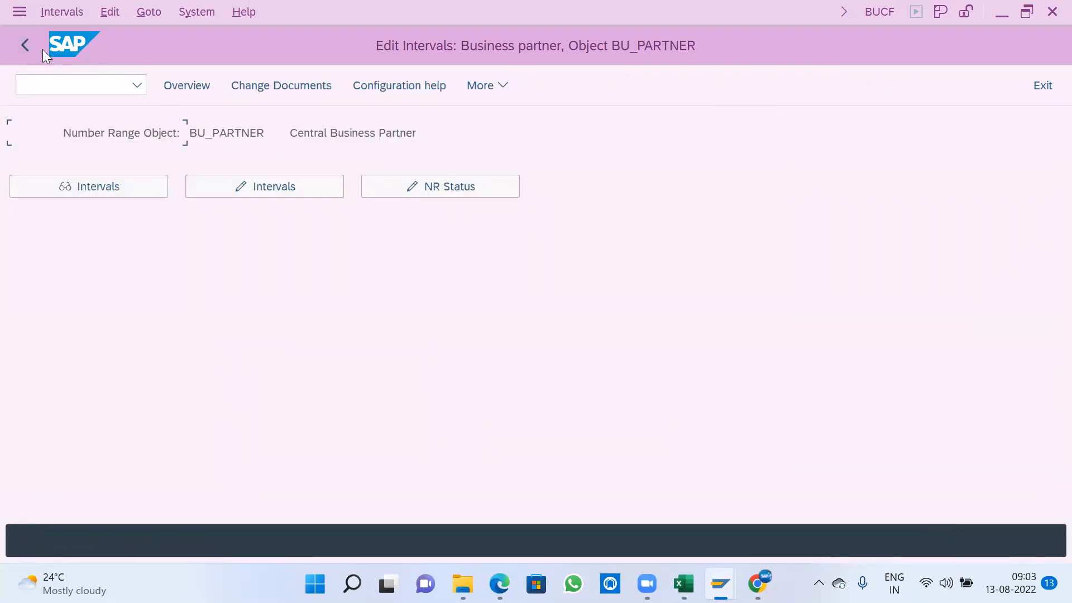
click(25, 44)
scroll(380, 363, up, 2)
scroll(385, 365, up, 5)
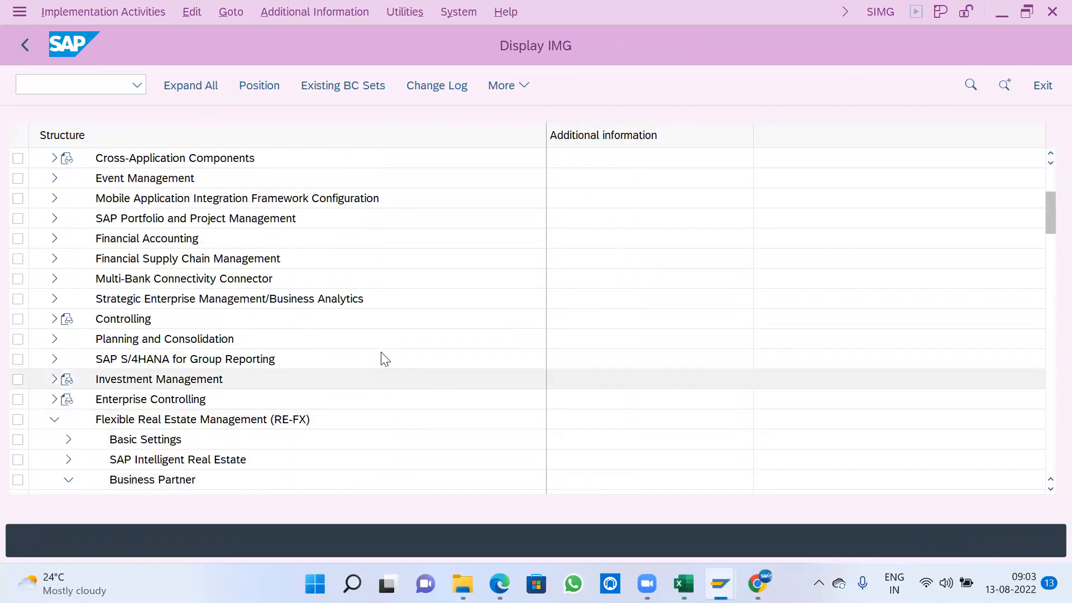
scroll(384, 359, up, 2)
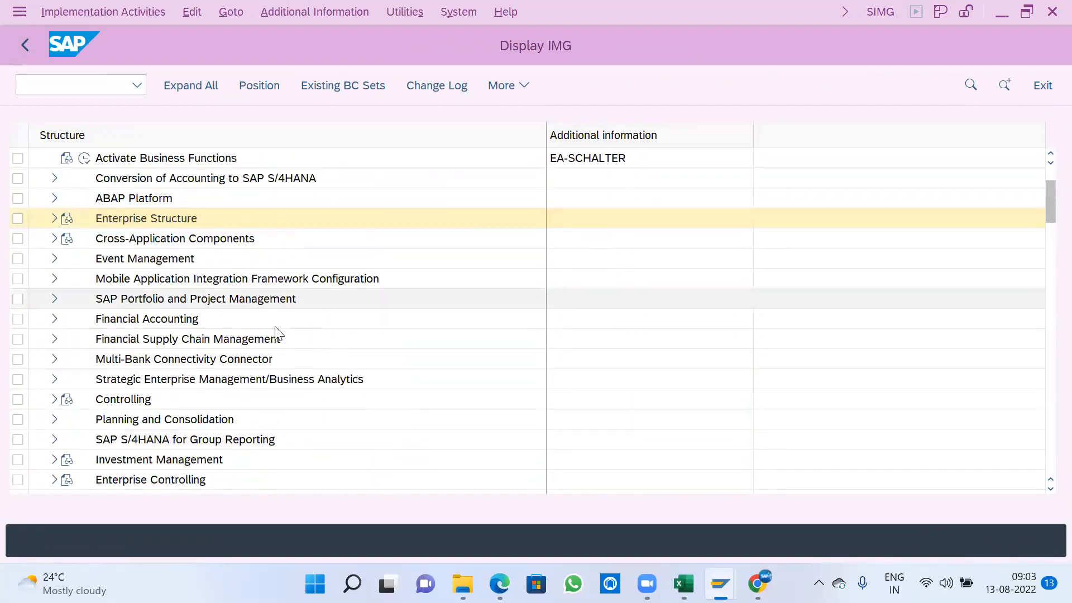
scroll(276, 333, down, 1)
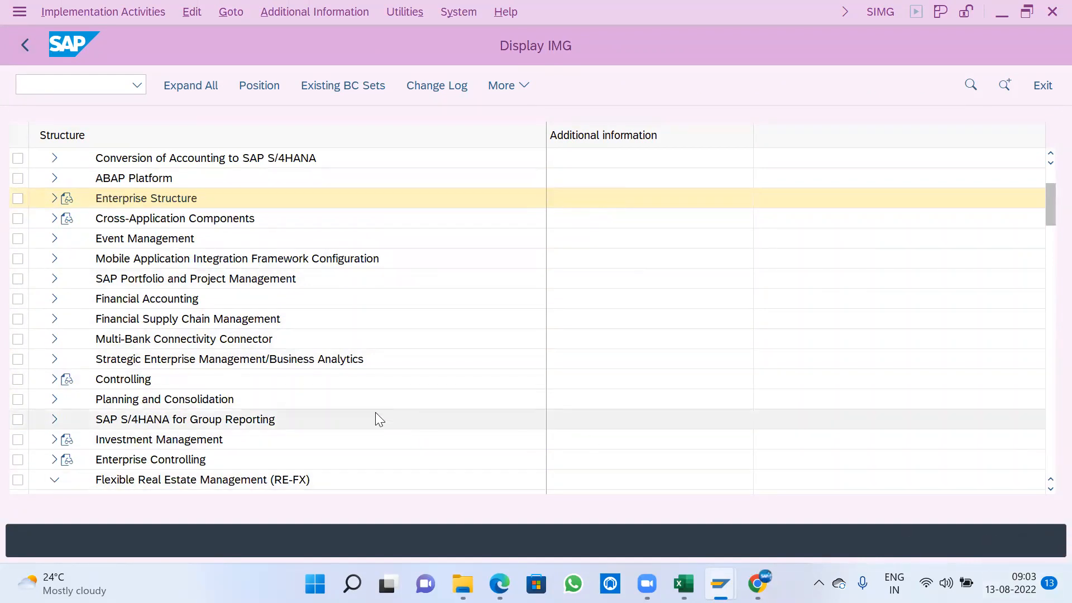
scroll(383, 399, down, 2)
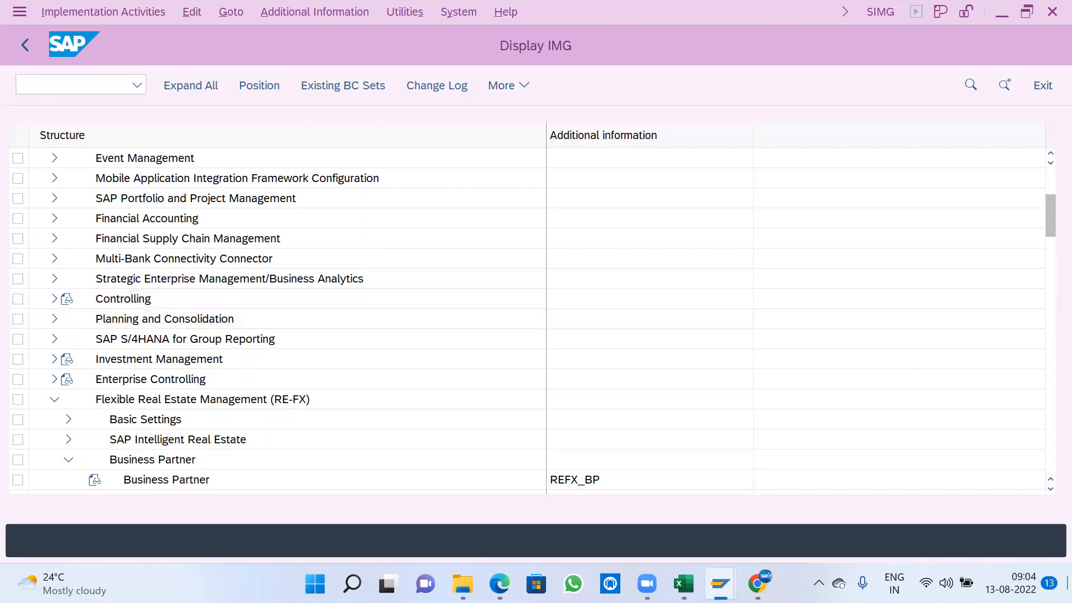
- Clear all desktop notifications and collapse the calendar
click(1021, 583)
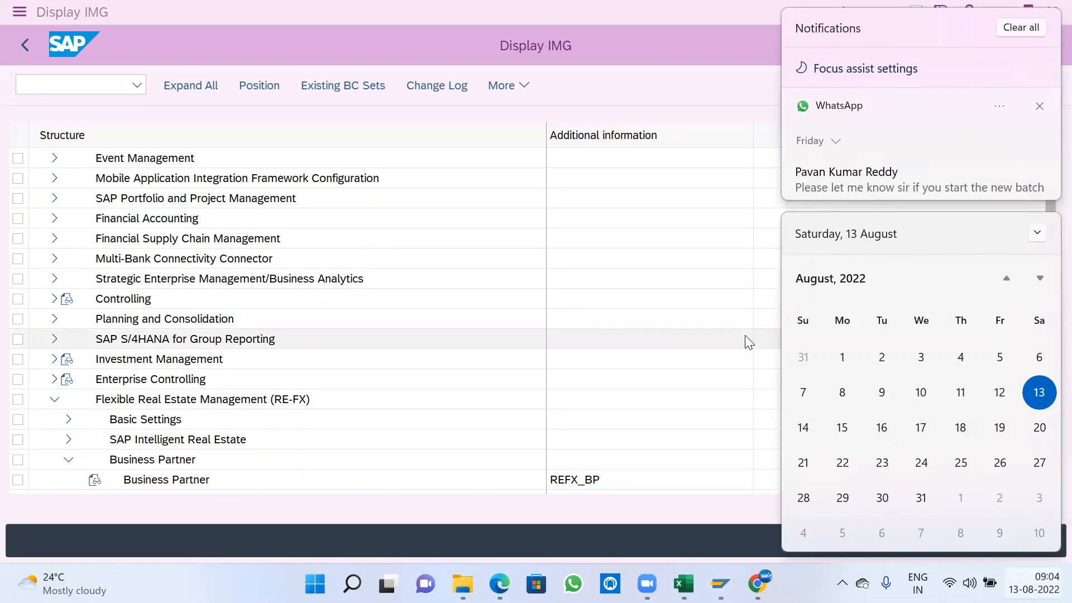
click(1033, 29)
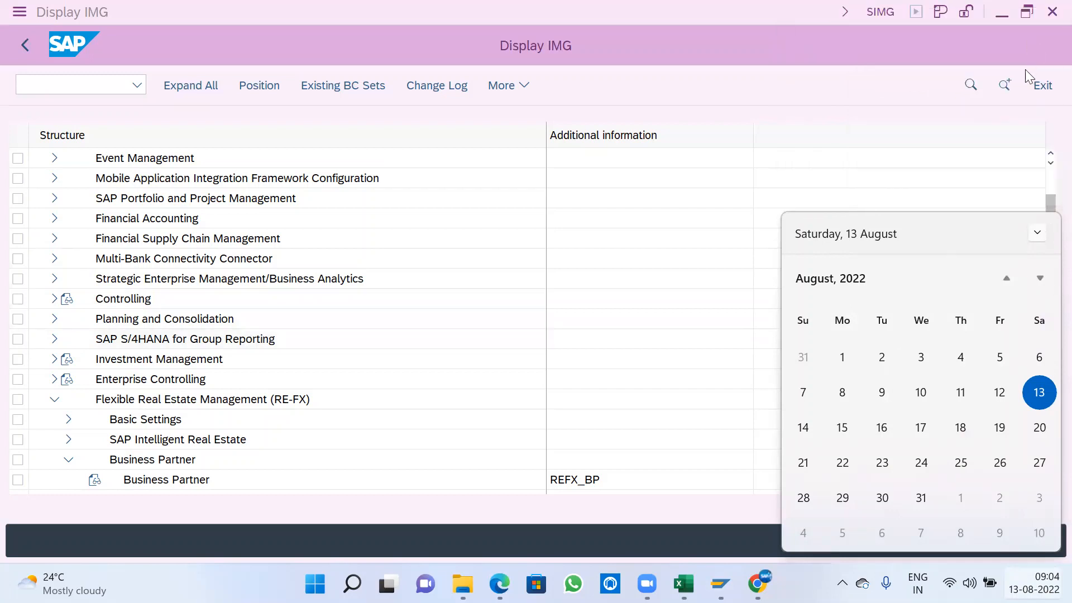
click(1037, 233)
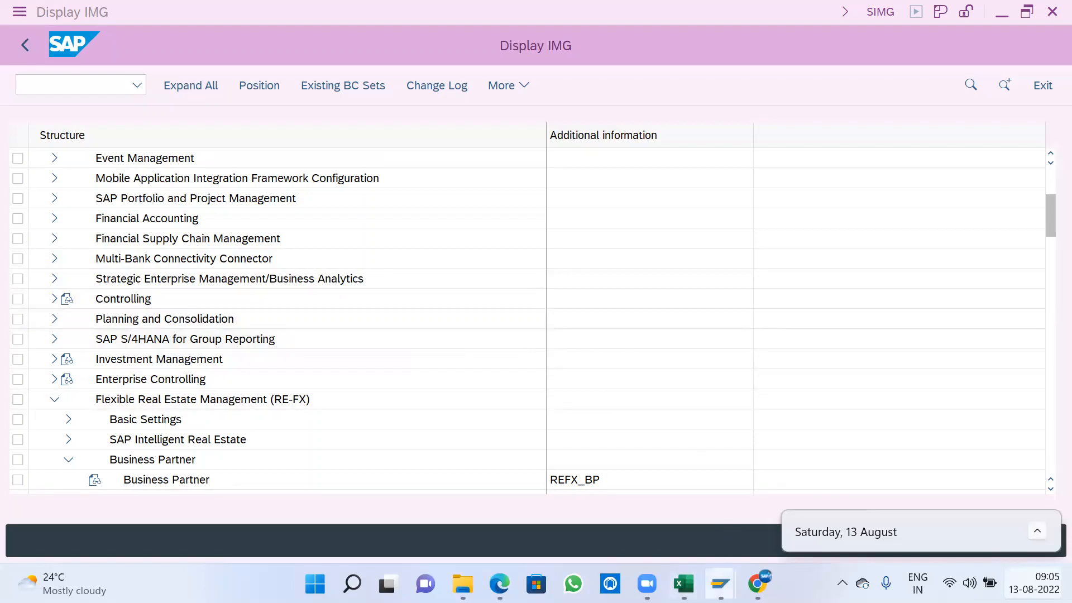
mouse_move(720, 583)
click(660, 522)
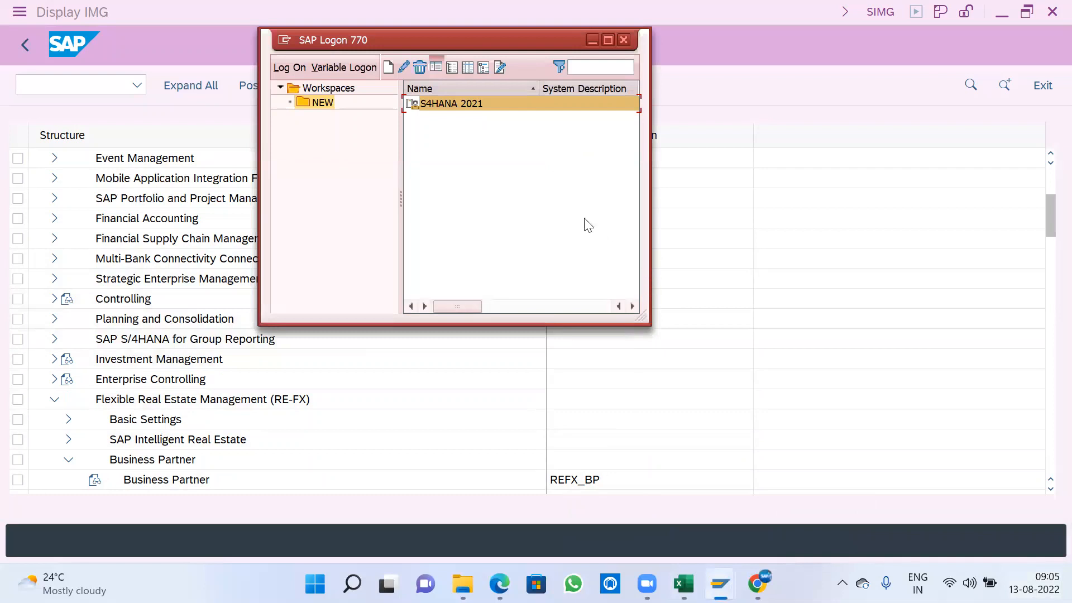
click(744, 194)
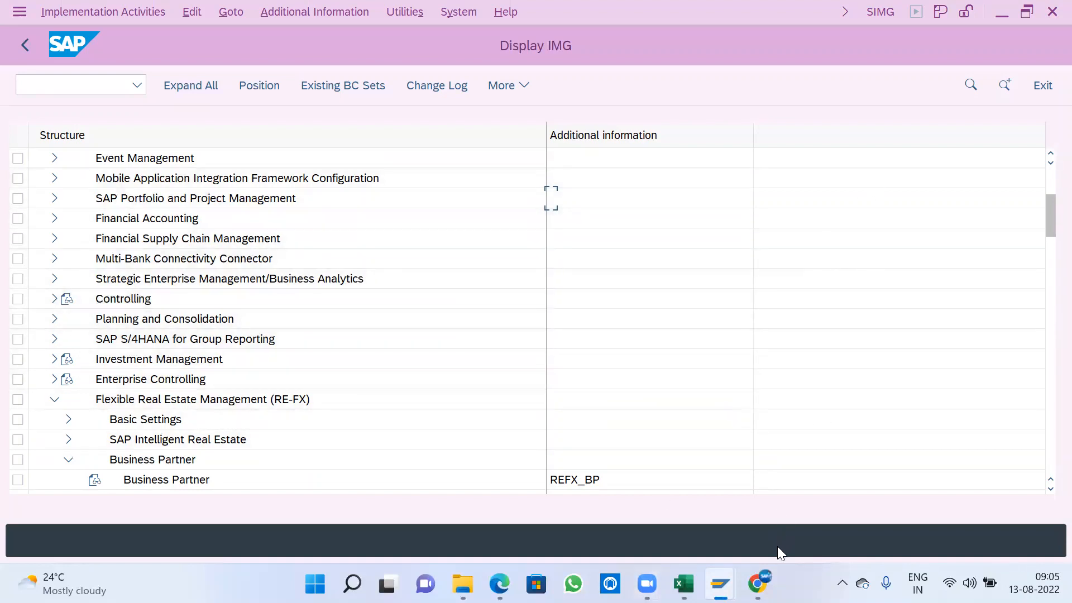
- Switch to the Points-3 workbook in Excel and review the vendor and customer number ranges in K32:L38 of Sheet2
click(683, 584)
drag(893, 234, 954, 324)
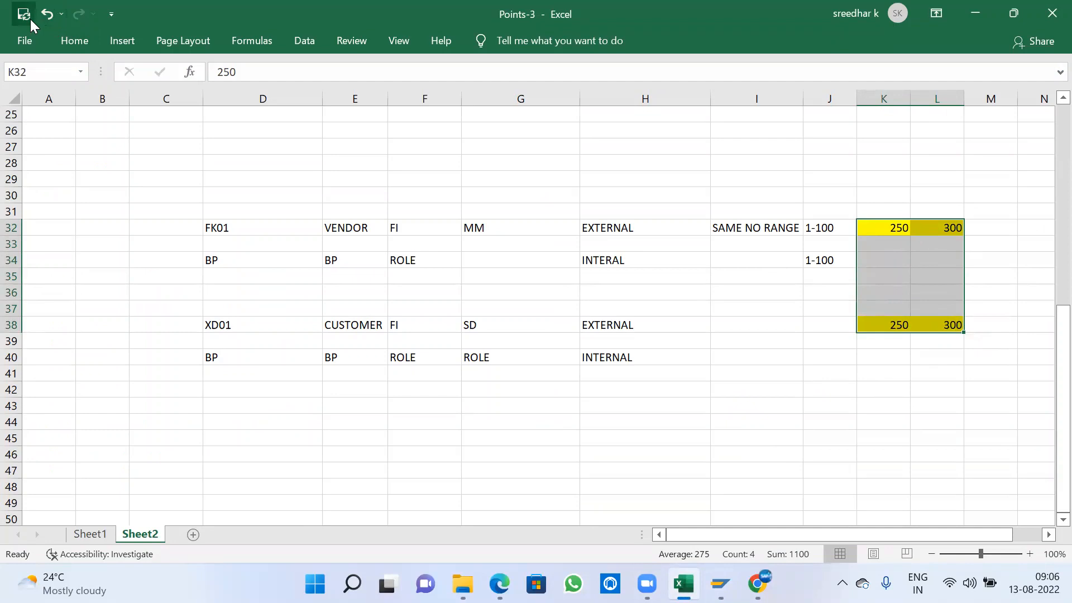
click(716, 439)
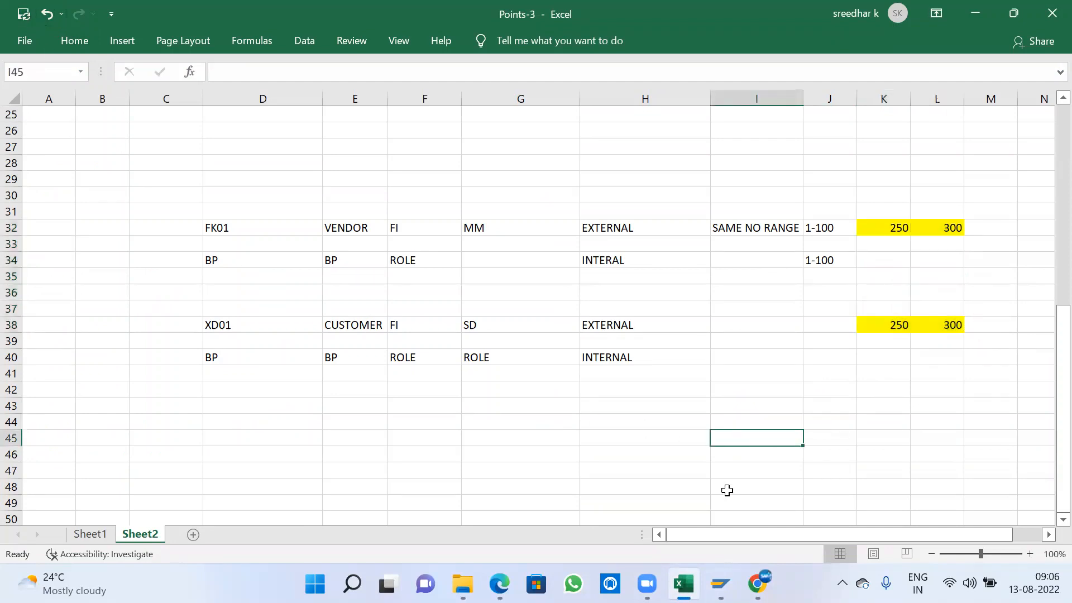